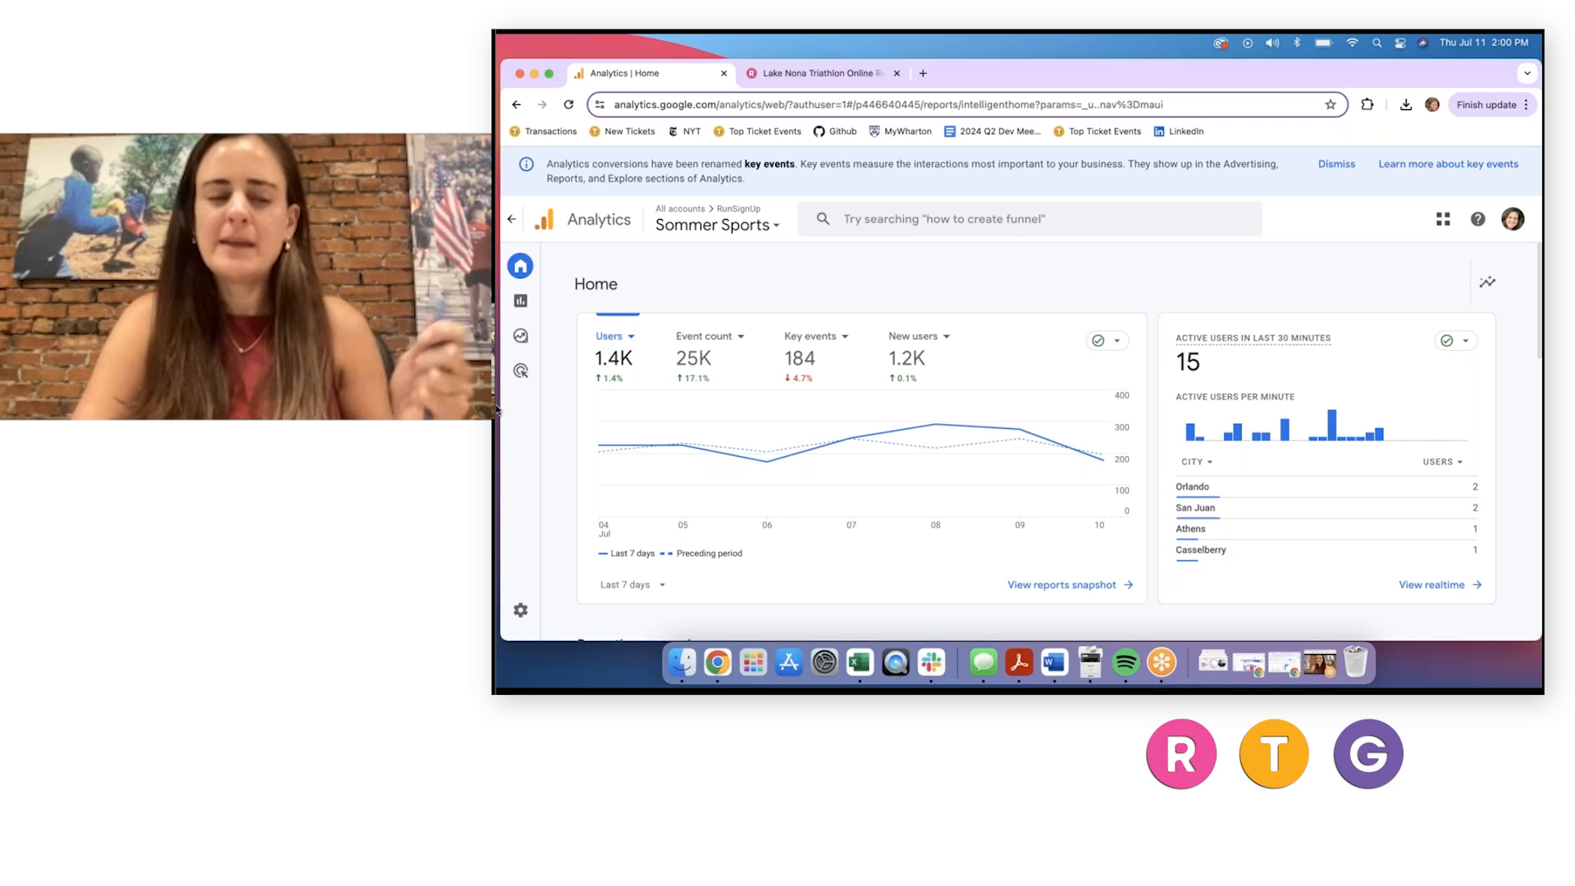
Open the Admin settings of the Sommer Sports property.
left_click(525, 613)
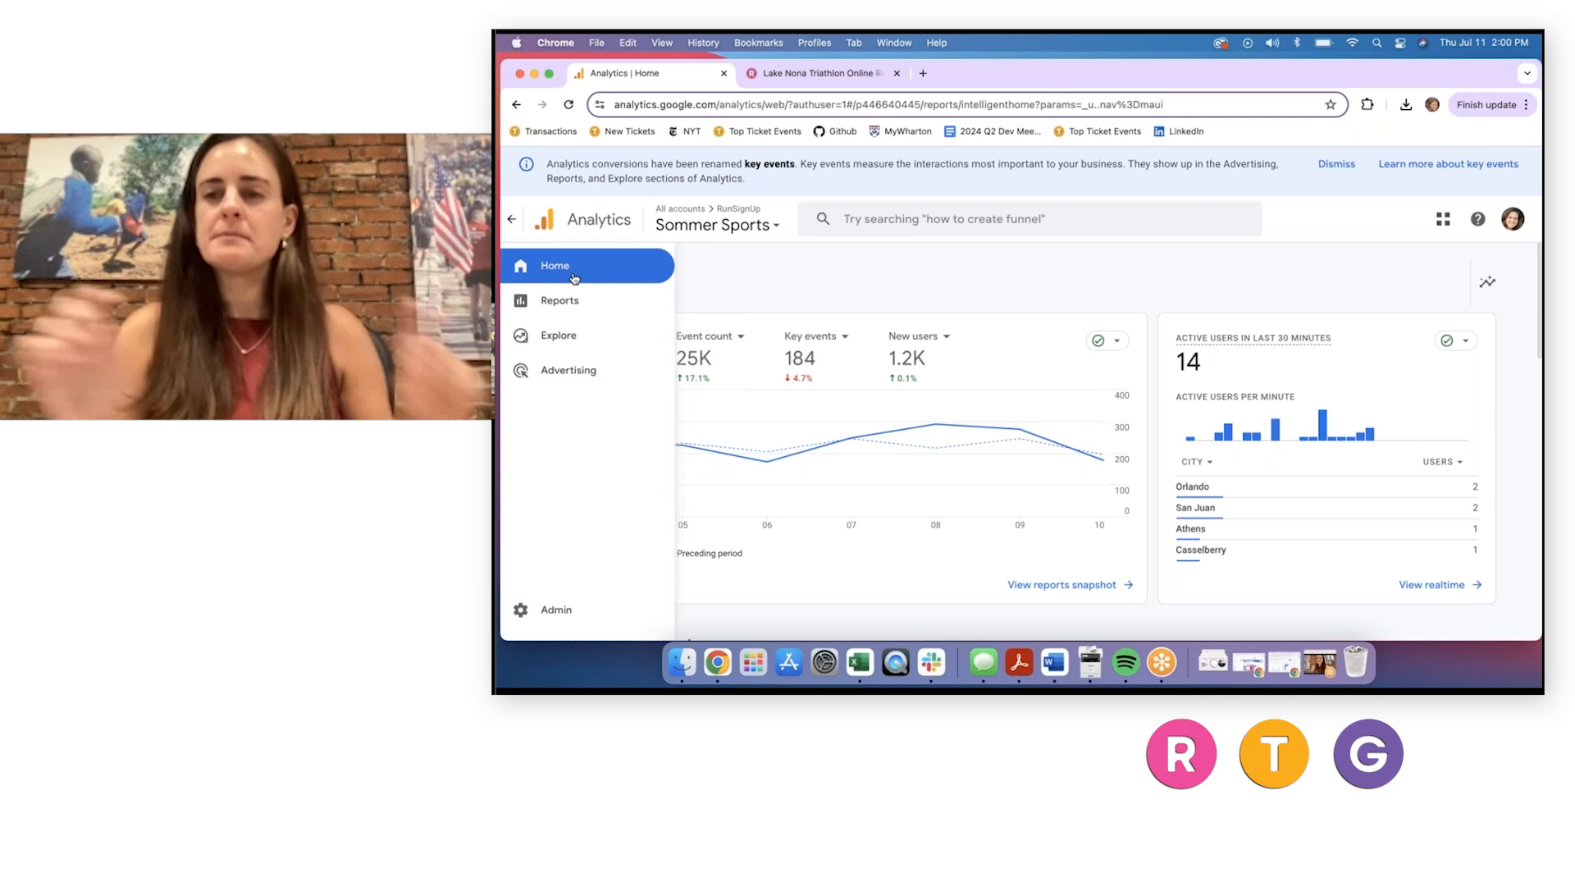
left_click(540, 615)
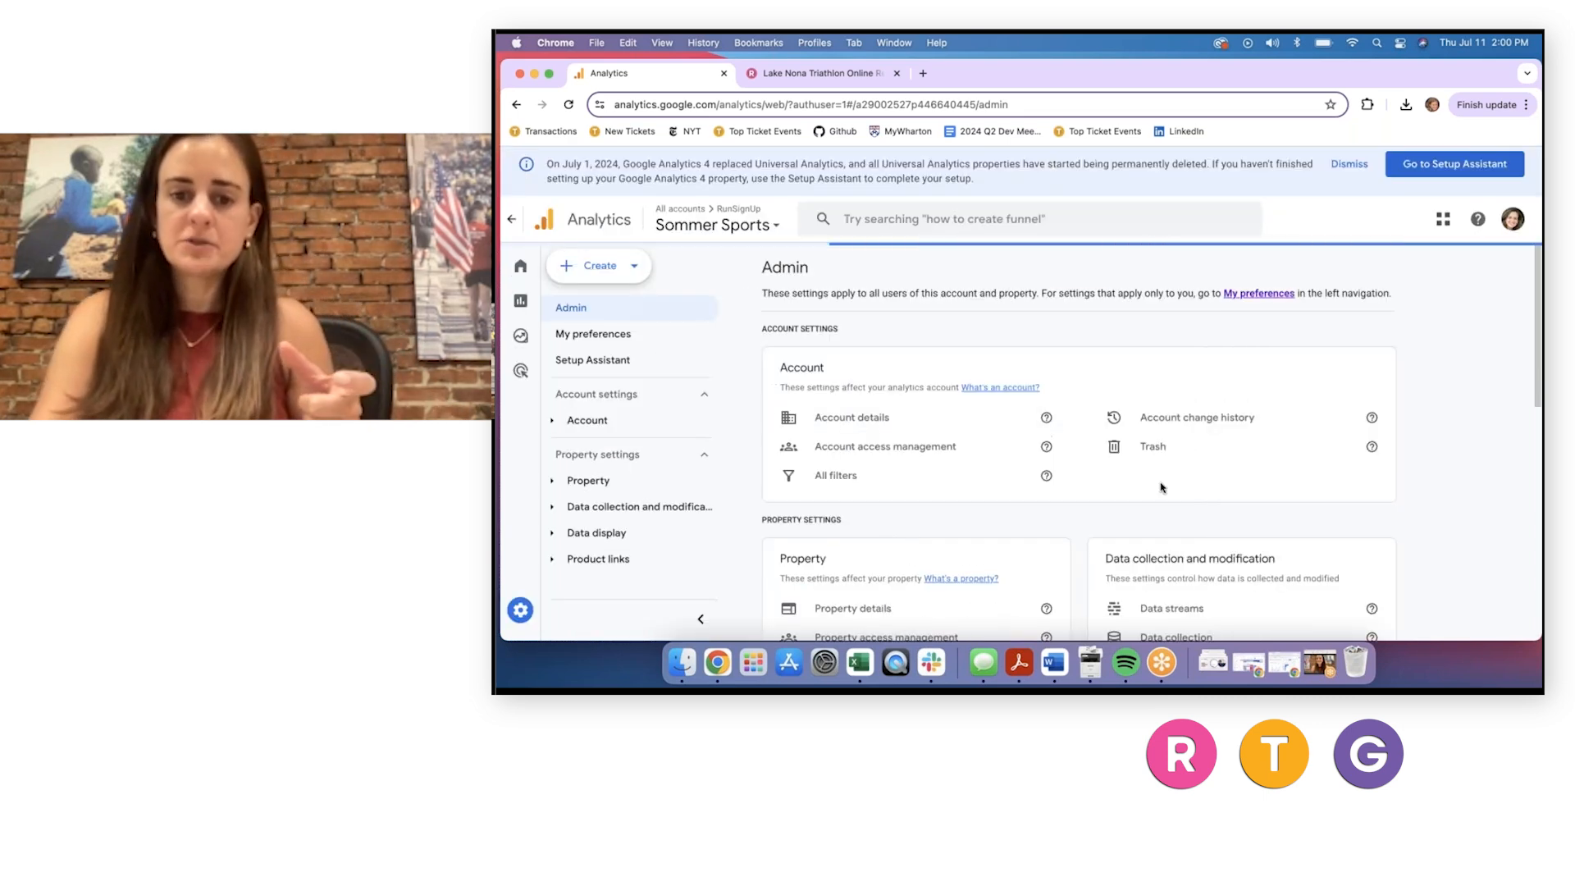
scroll(1161, 487, "down", 1)
mouse_move(512, 625)
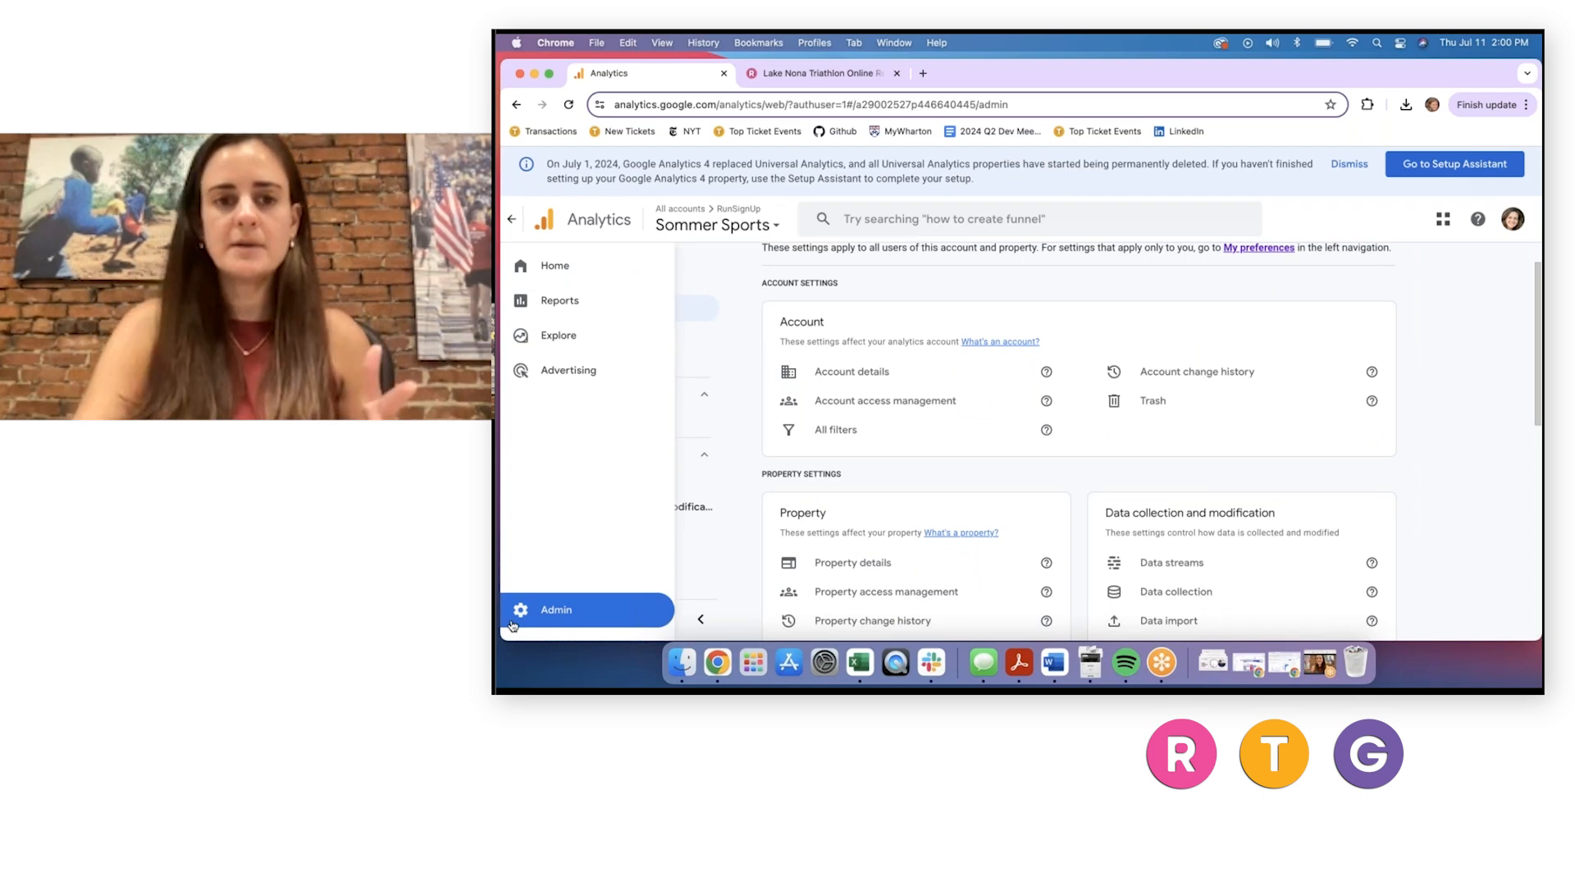
left_click(907, 215)
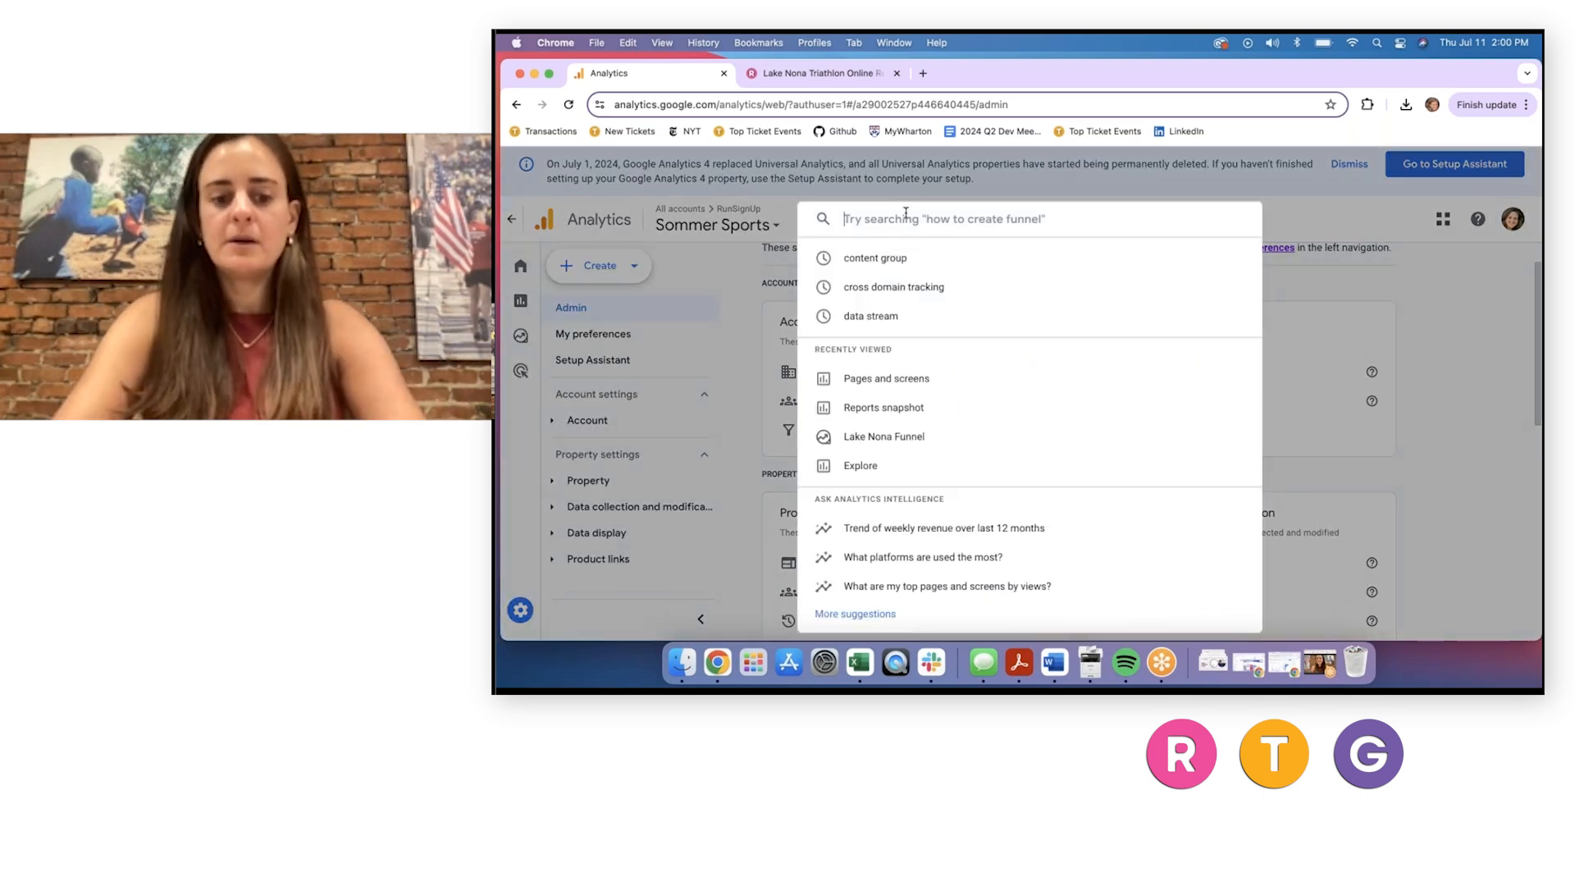
type("data")
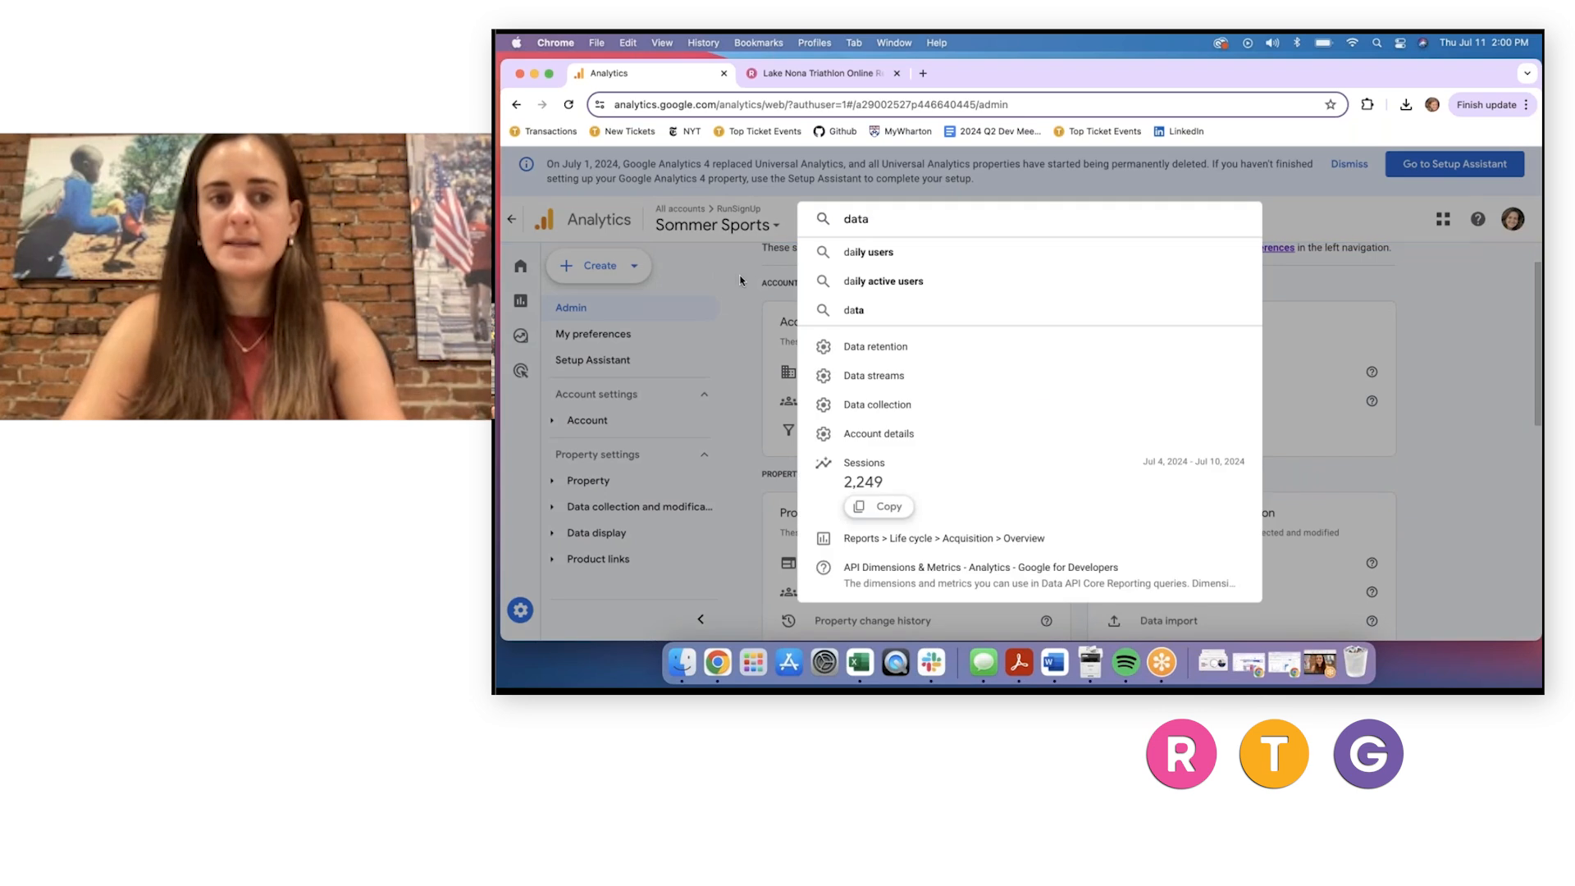
left_click(740, 280)
Open the RunSignup Races web stream from the property's data streams and highlight its measurement ID.
mouse_move(582, 617)
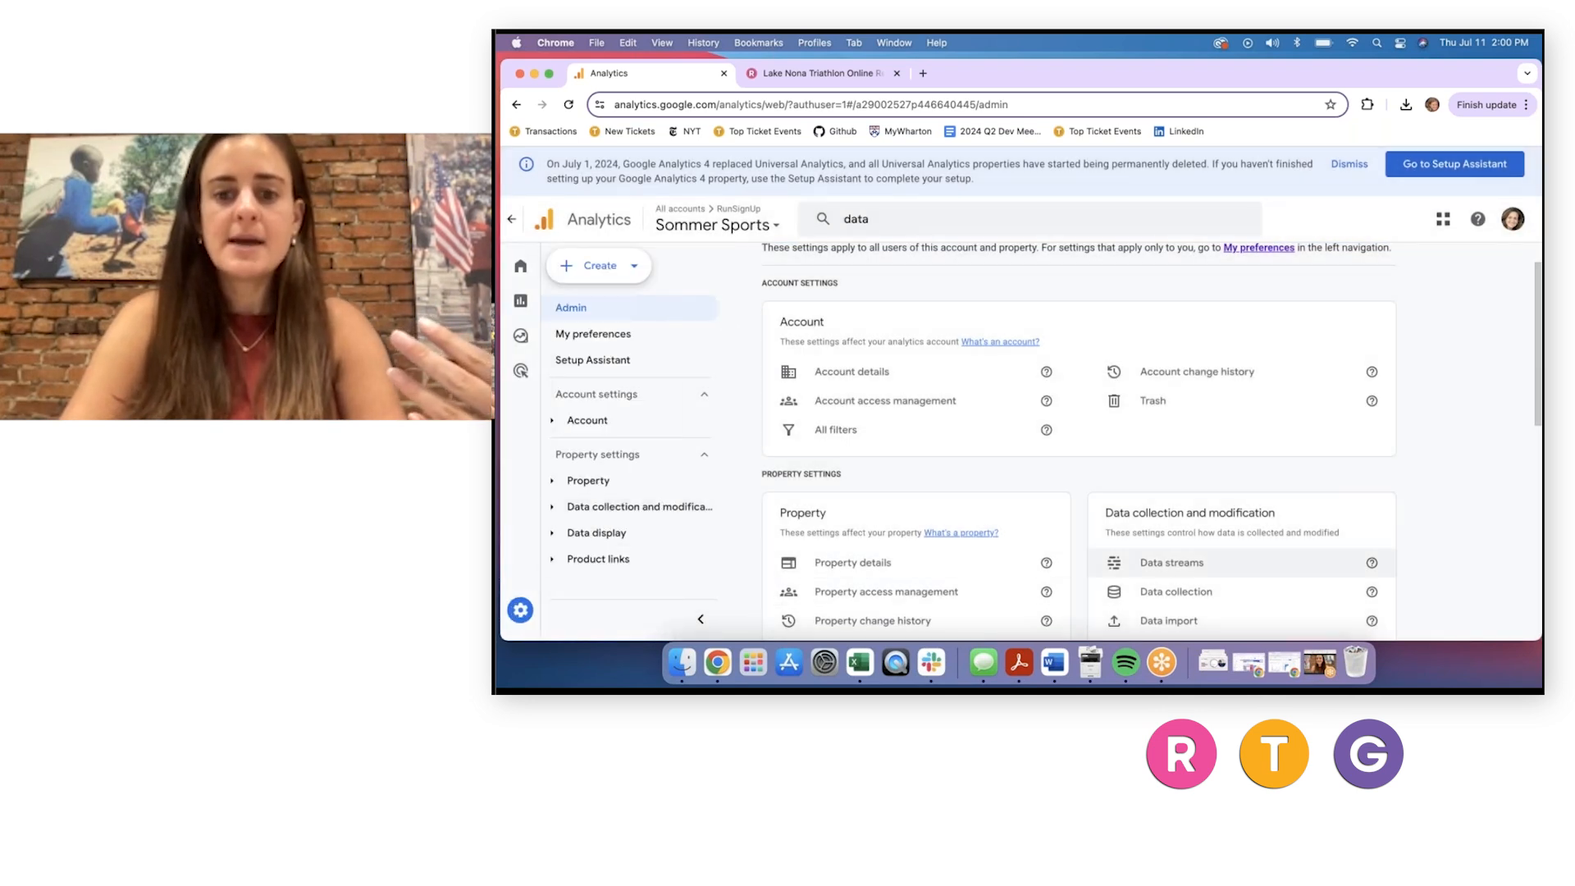
left_click(1178, 566)
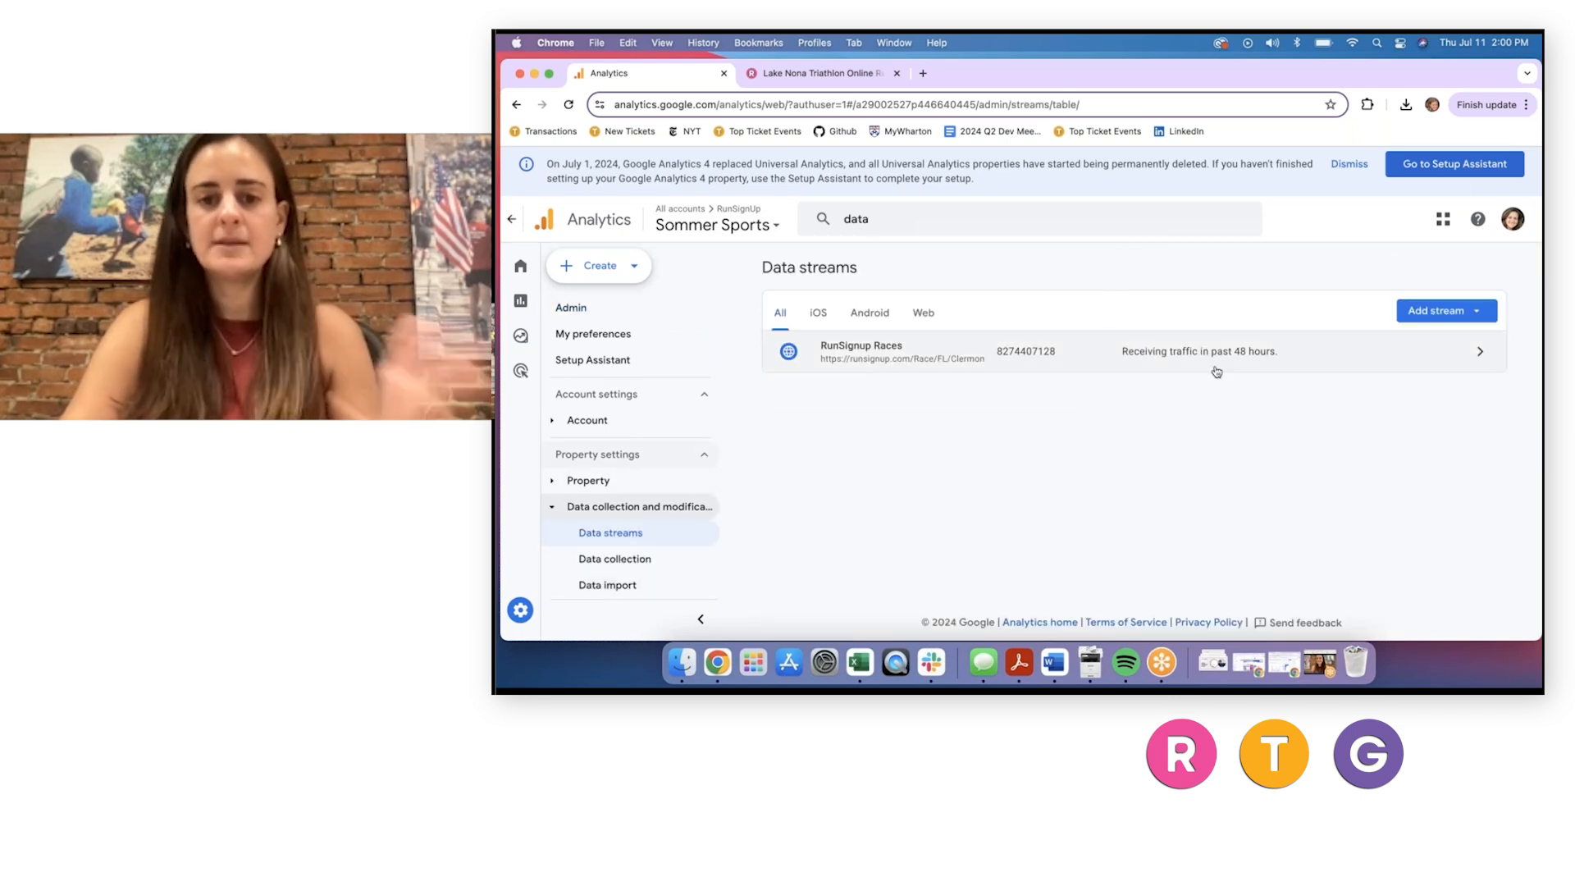
left_click(1363, 348)
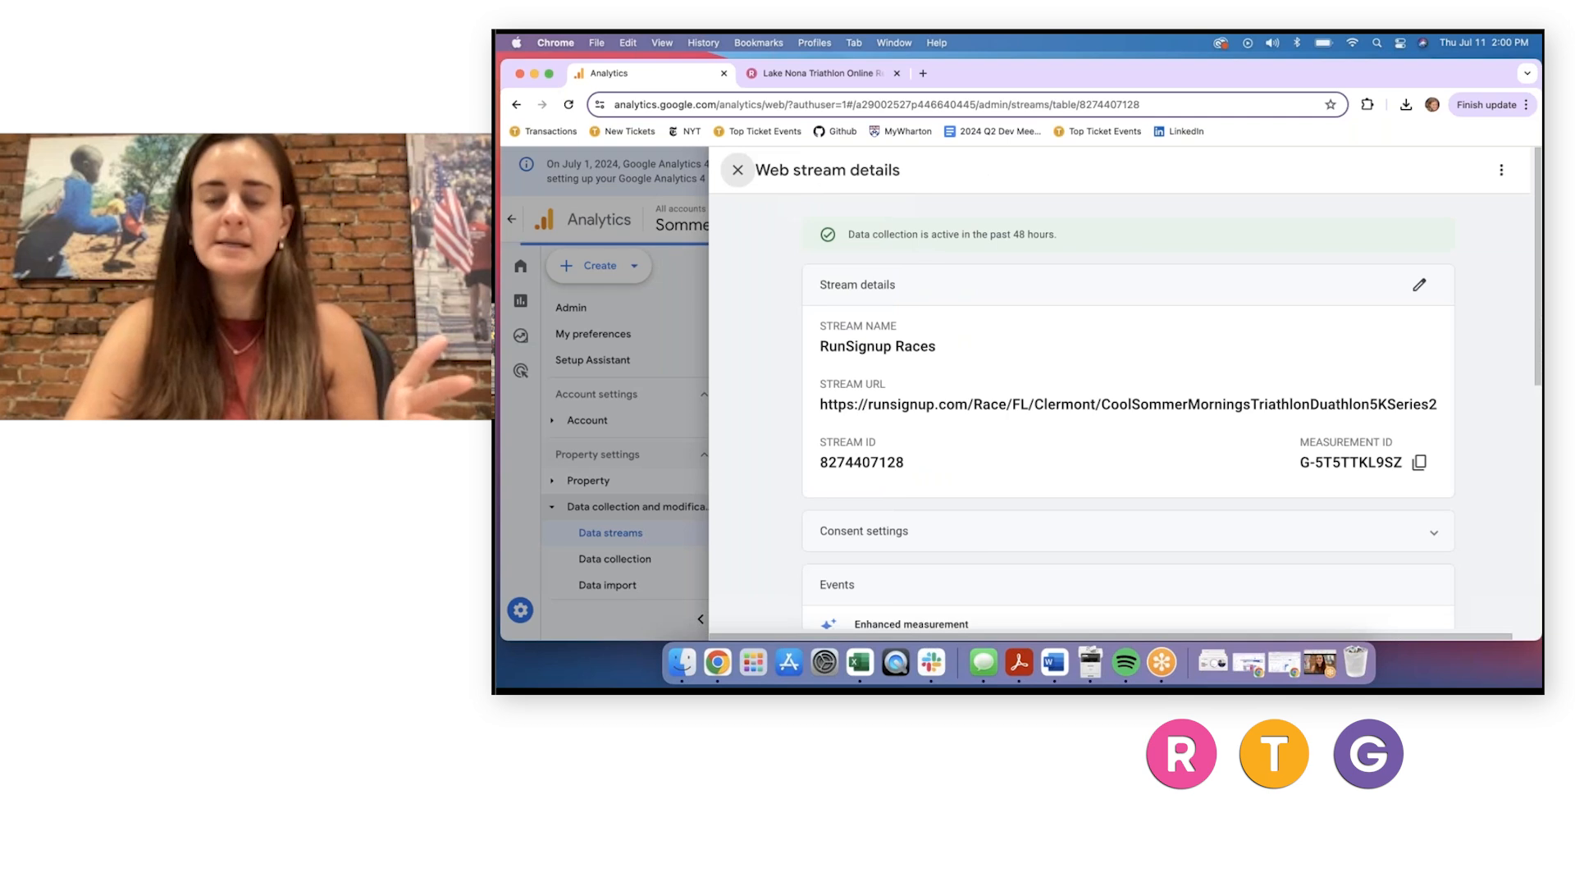
triple_click(1354, 464)
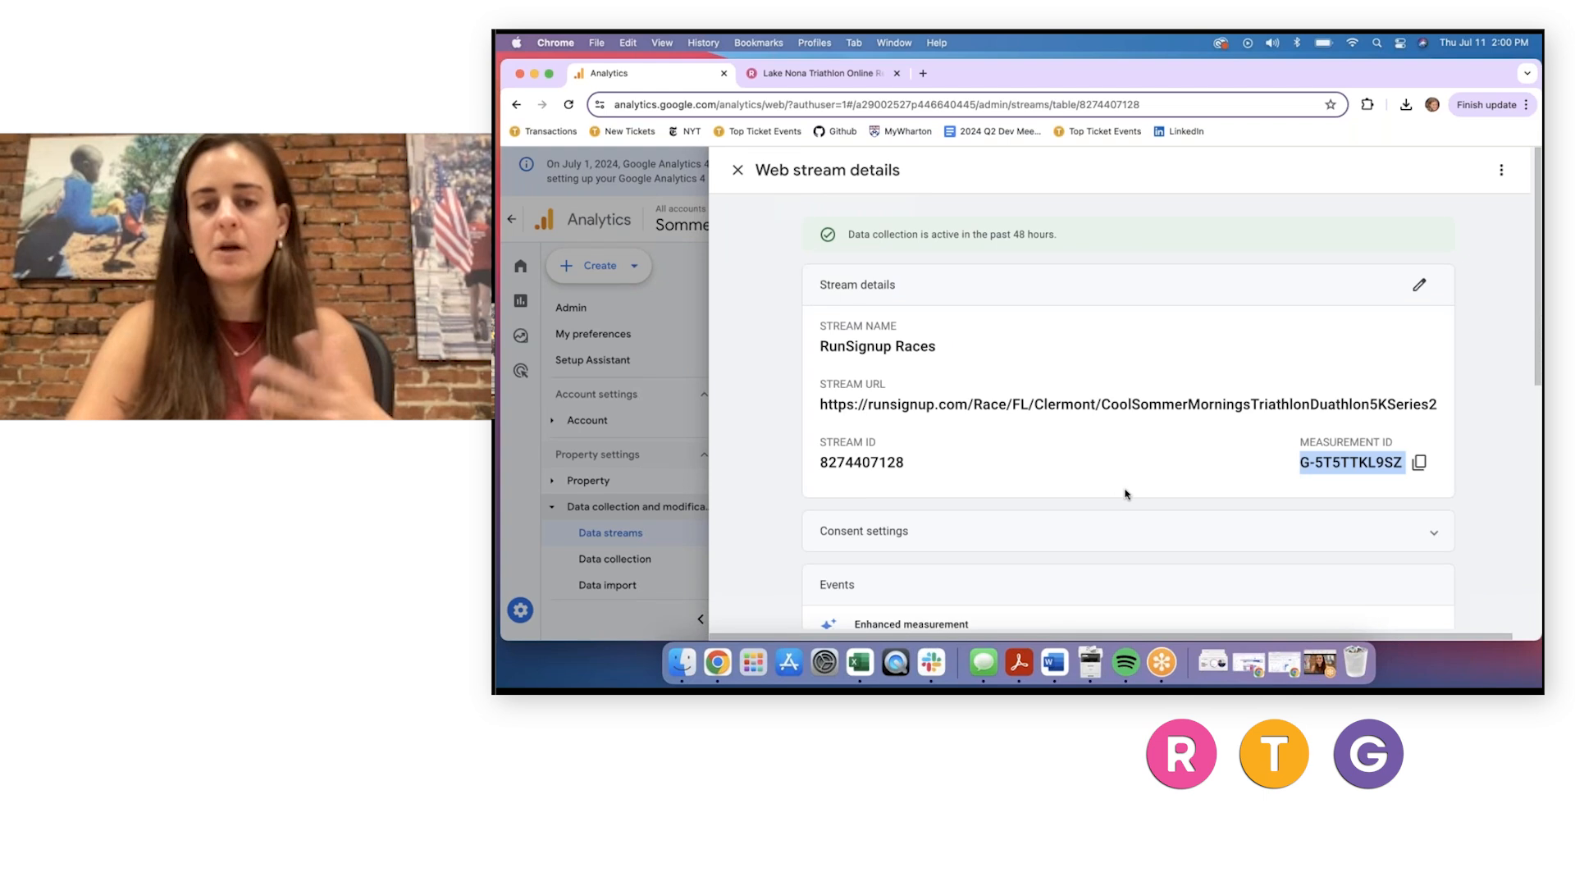
left_click(1344, 465)
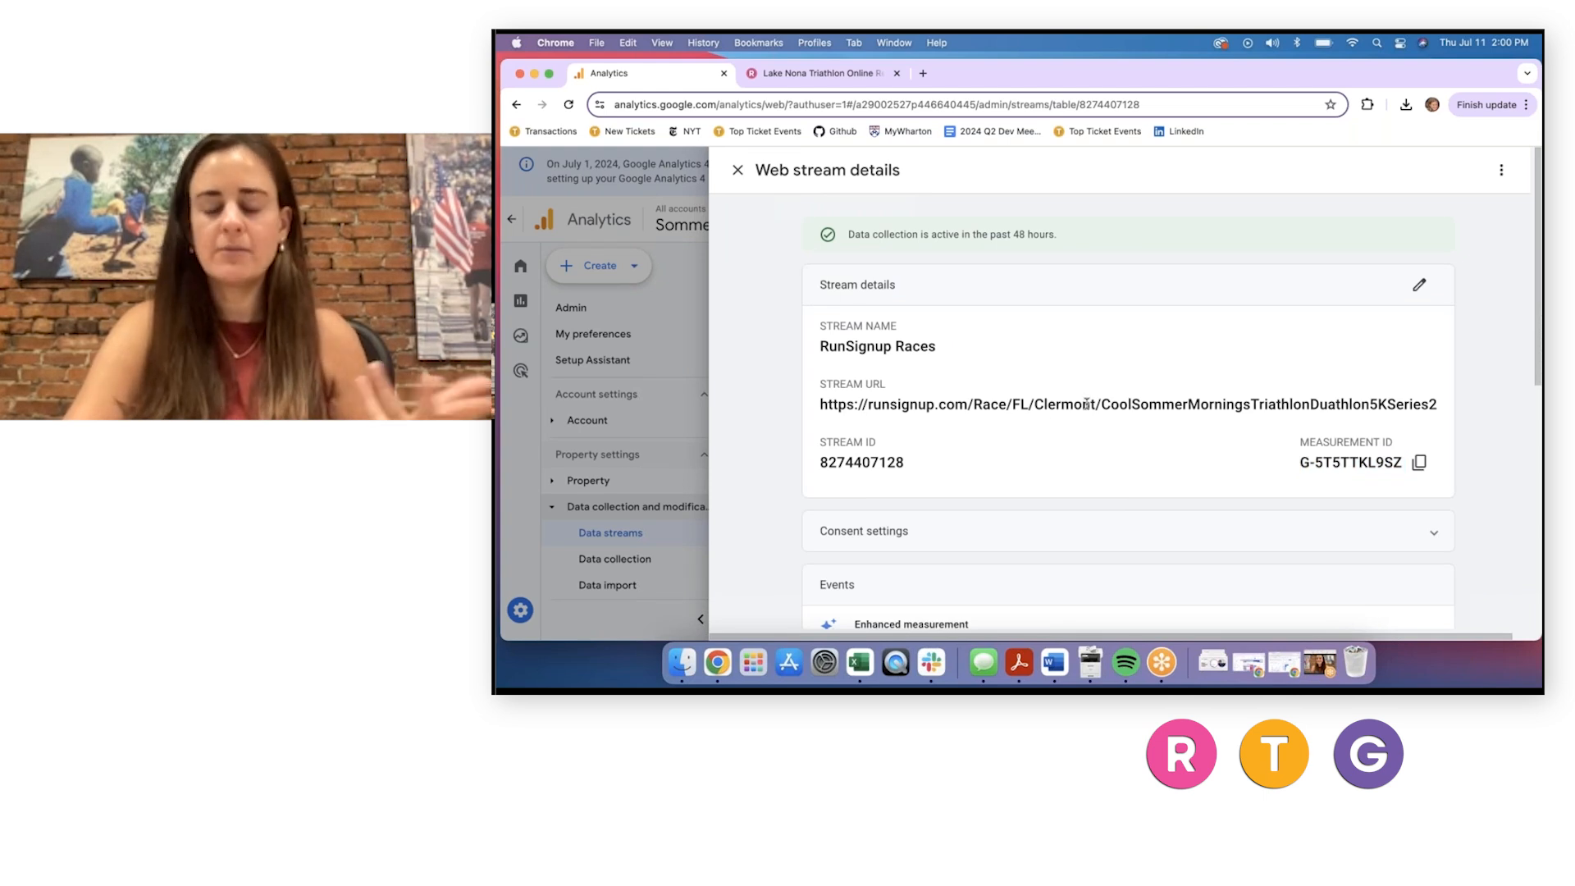
Open the stream's Google tag settings and show the cross-domain linking configuration for its domains.
scroll(1087, 404, "down", 8)
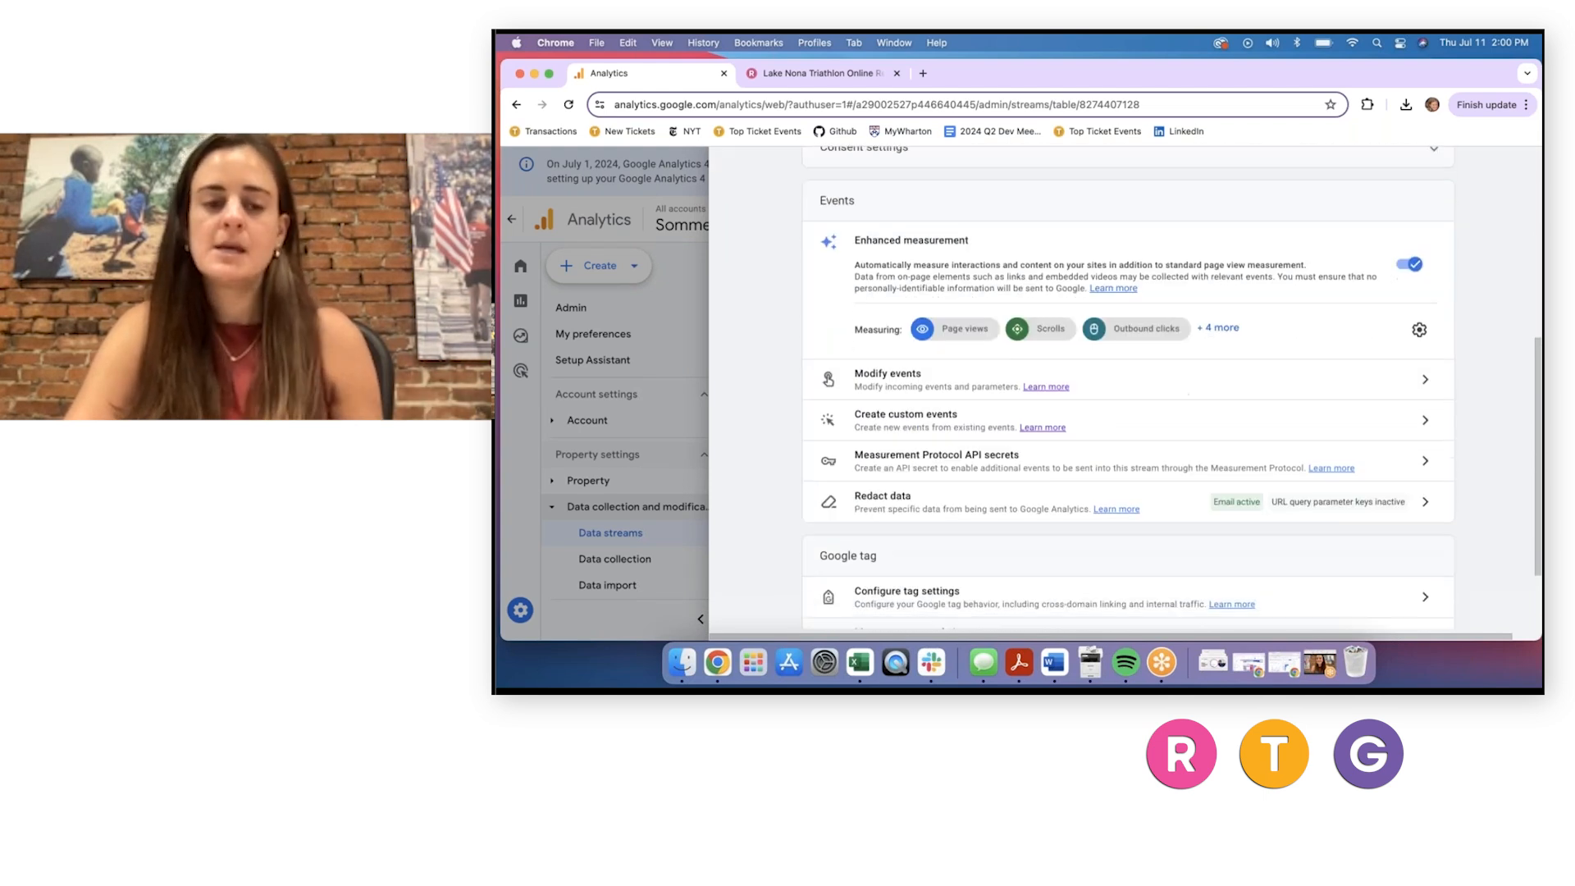
scroll(1128, 397, "down", 3)
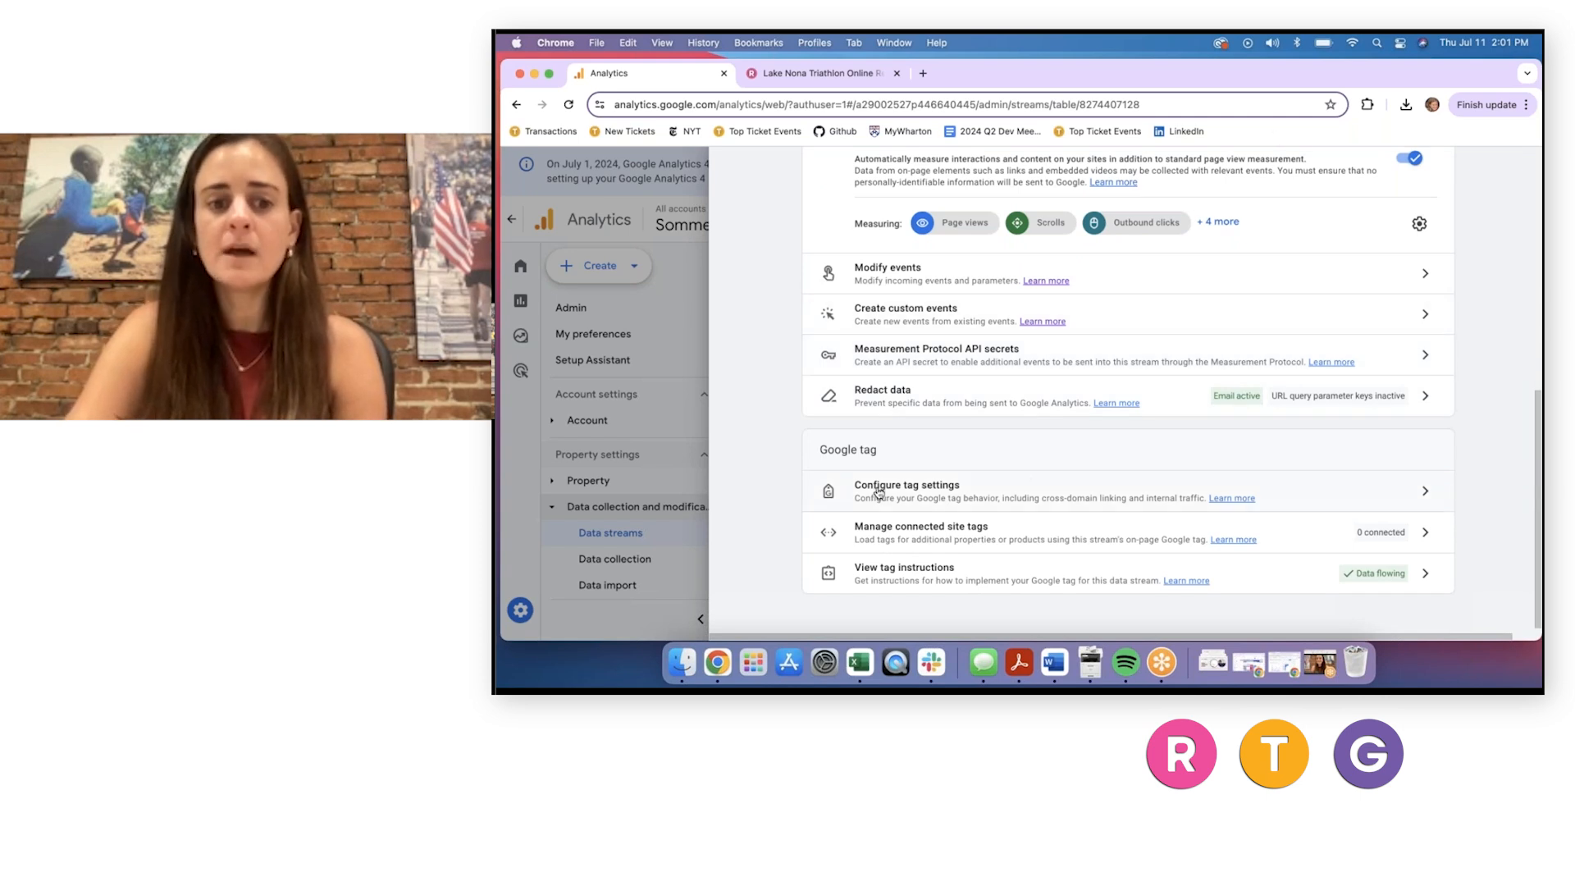
left_click(970, 493)
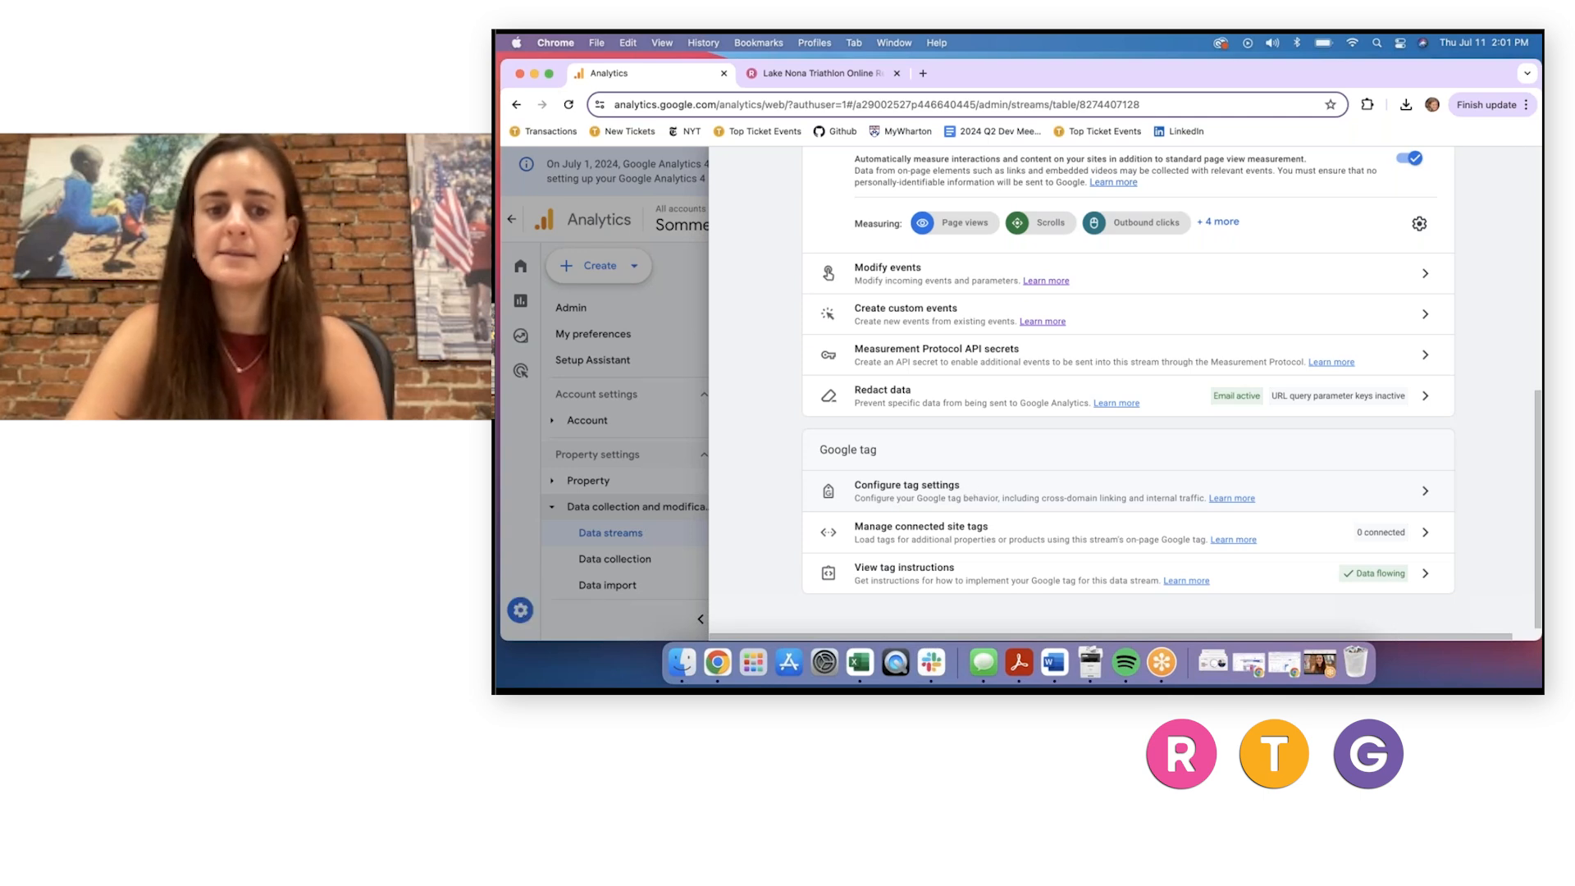
scroll(1031, 545, "down", 4)
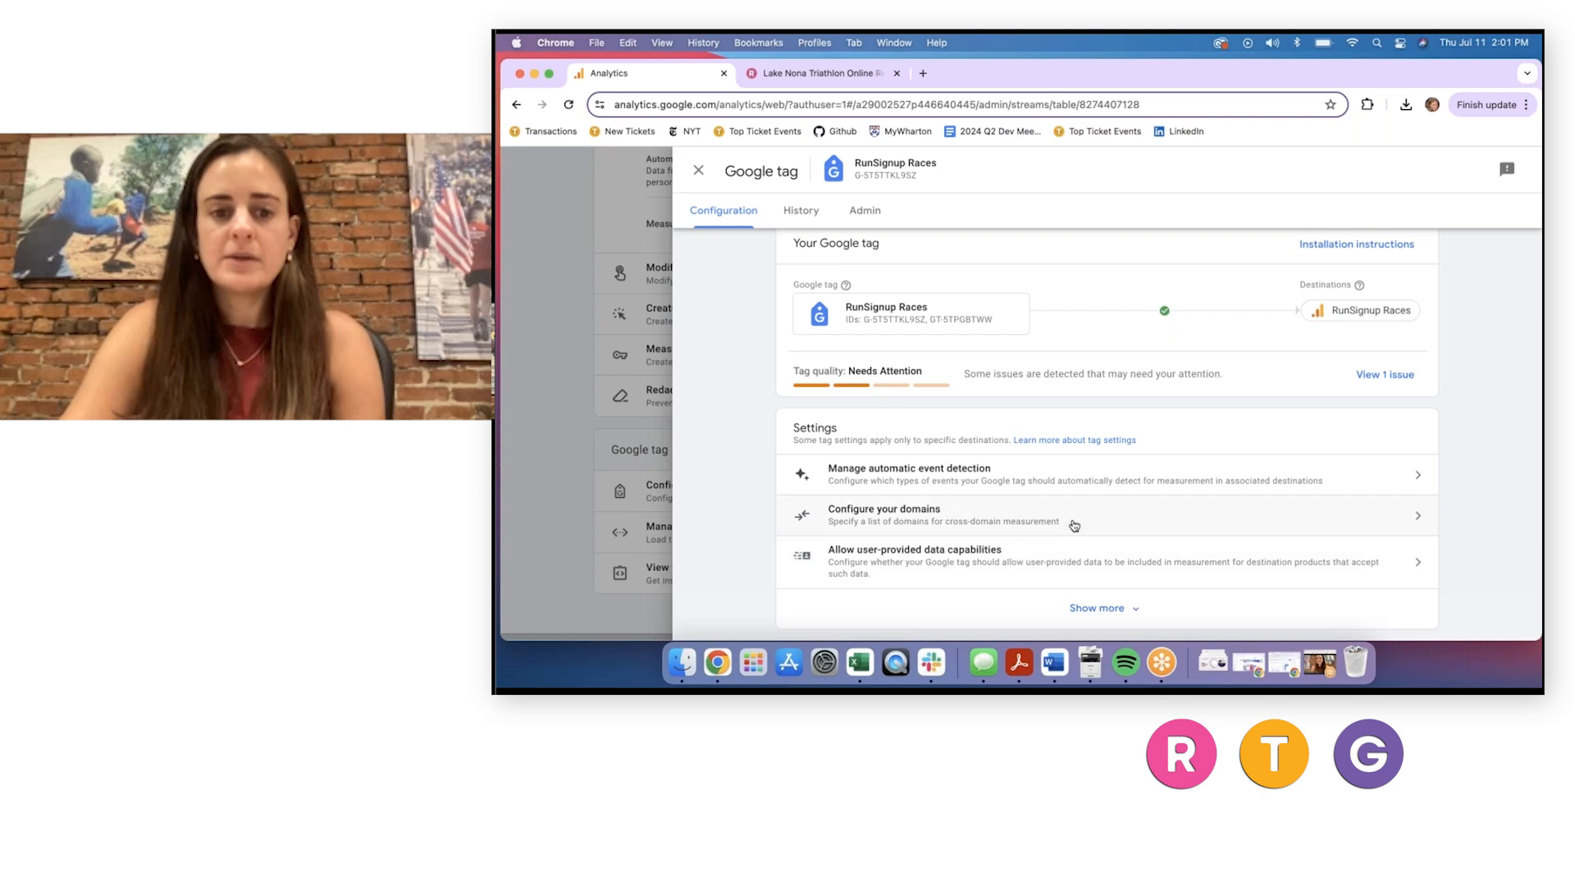
left_click(981, 522)
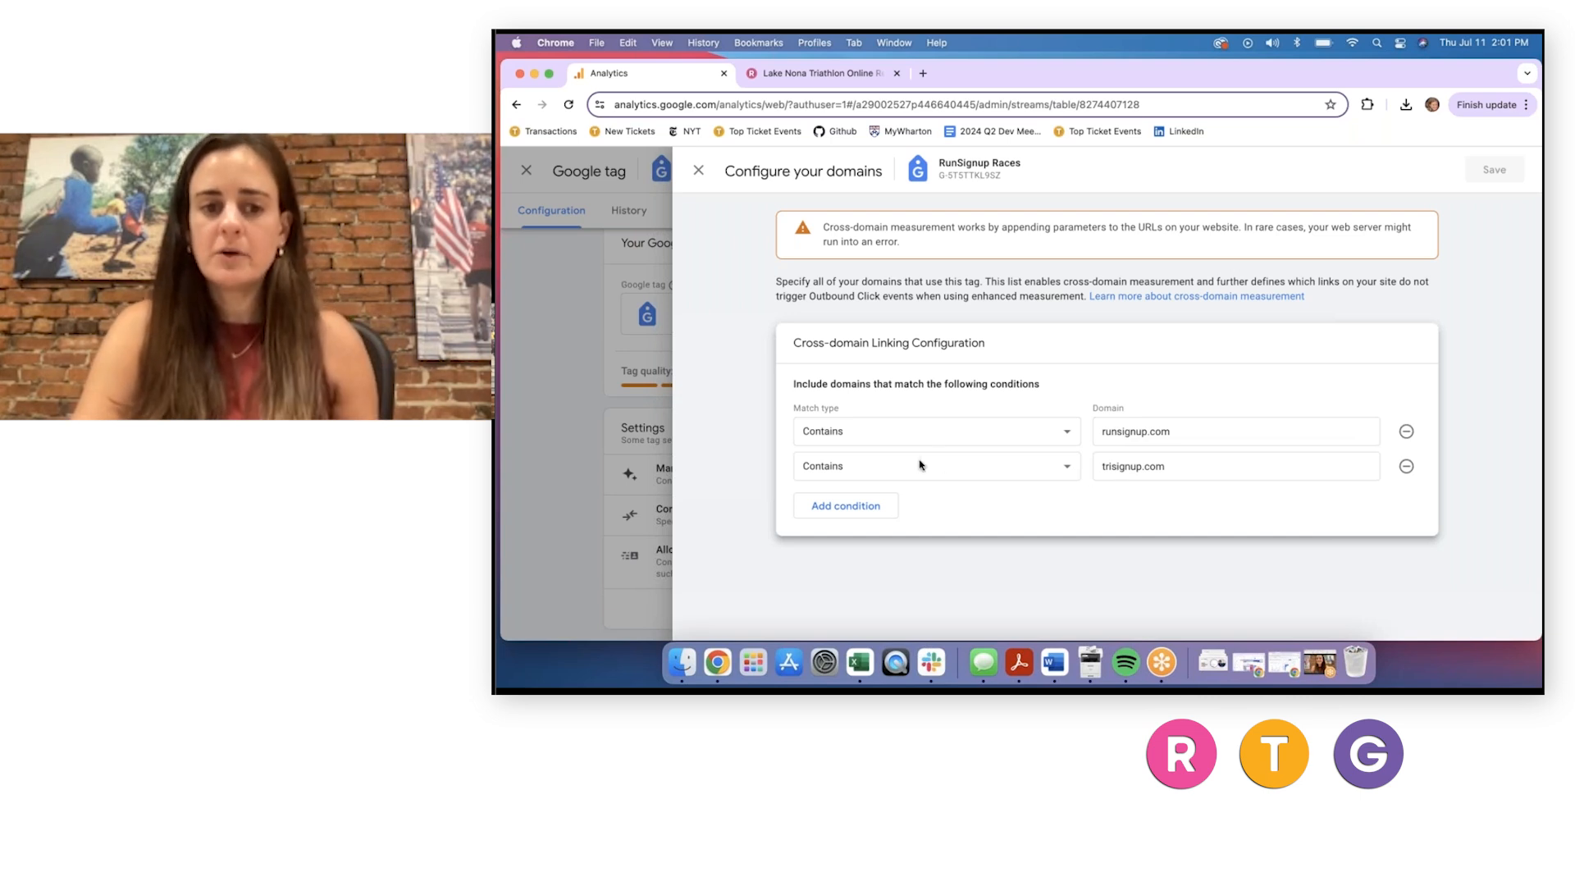
Add a blank condition to the cross-domain linking configuration, remove it again and leave without saving.
left_click(851, 550)
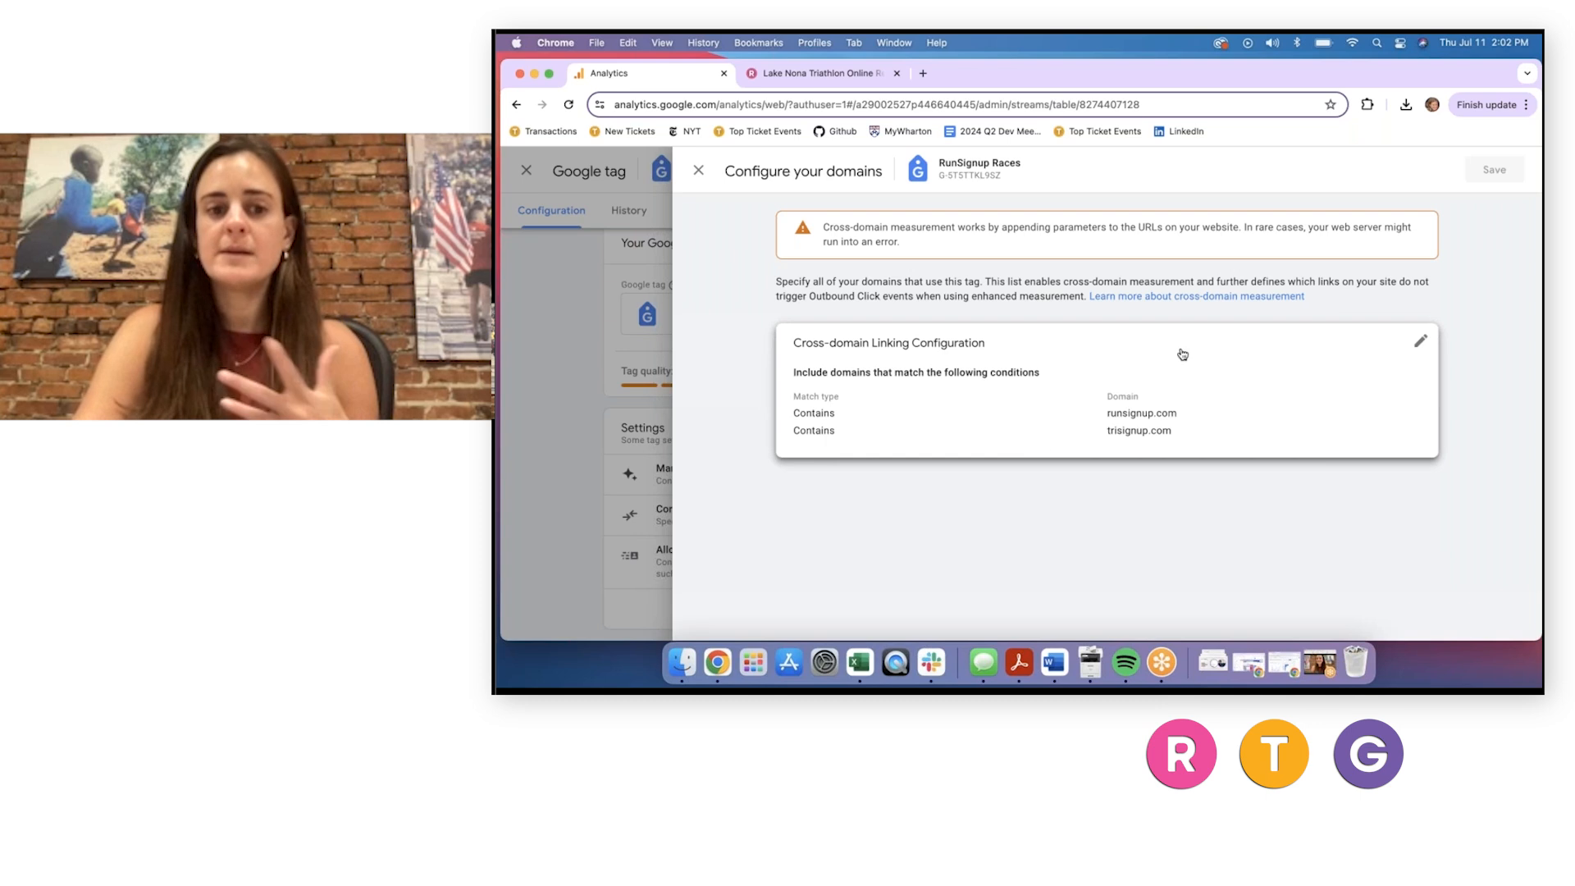
left_click(1422, 342)
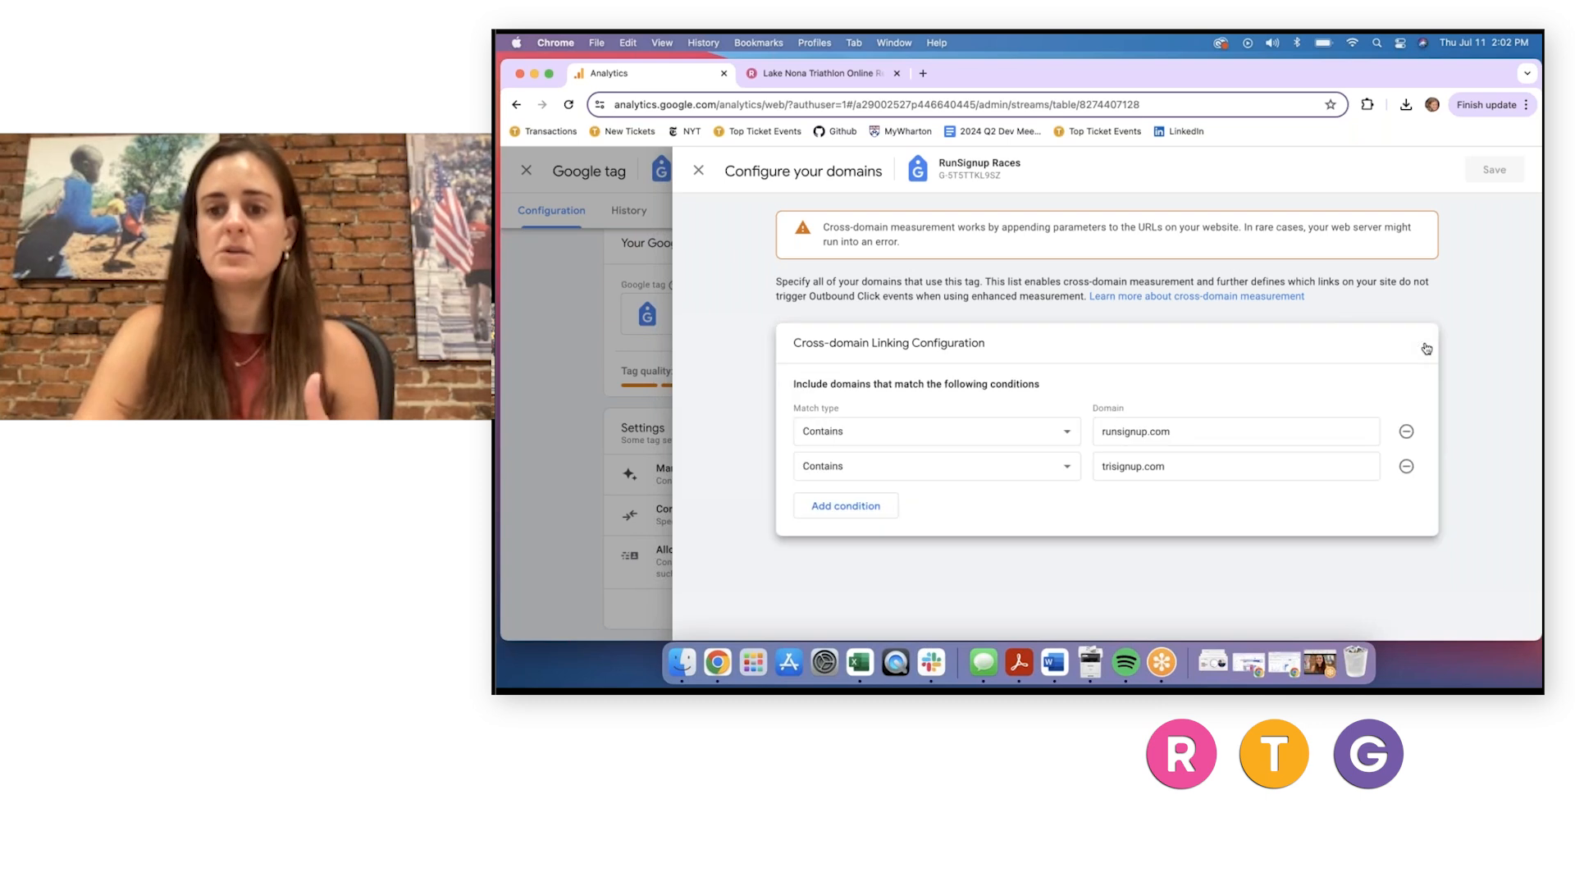
left_click(855, 515)
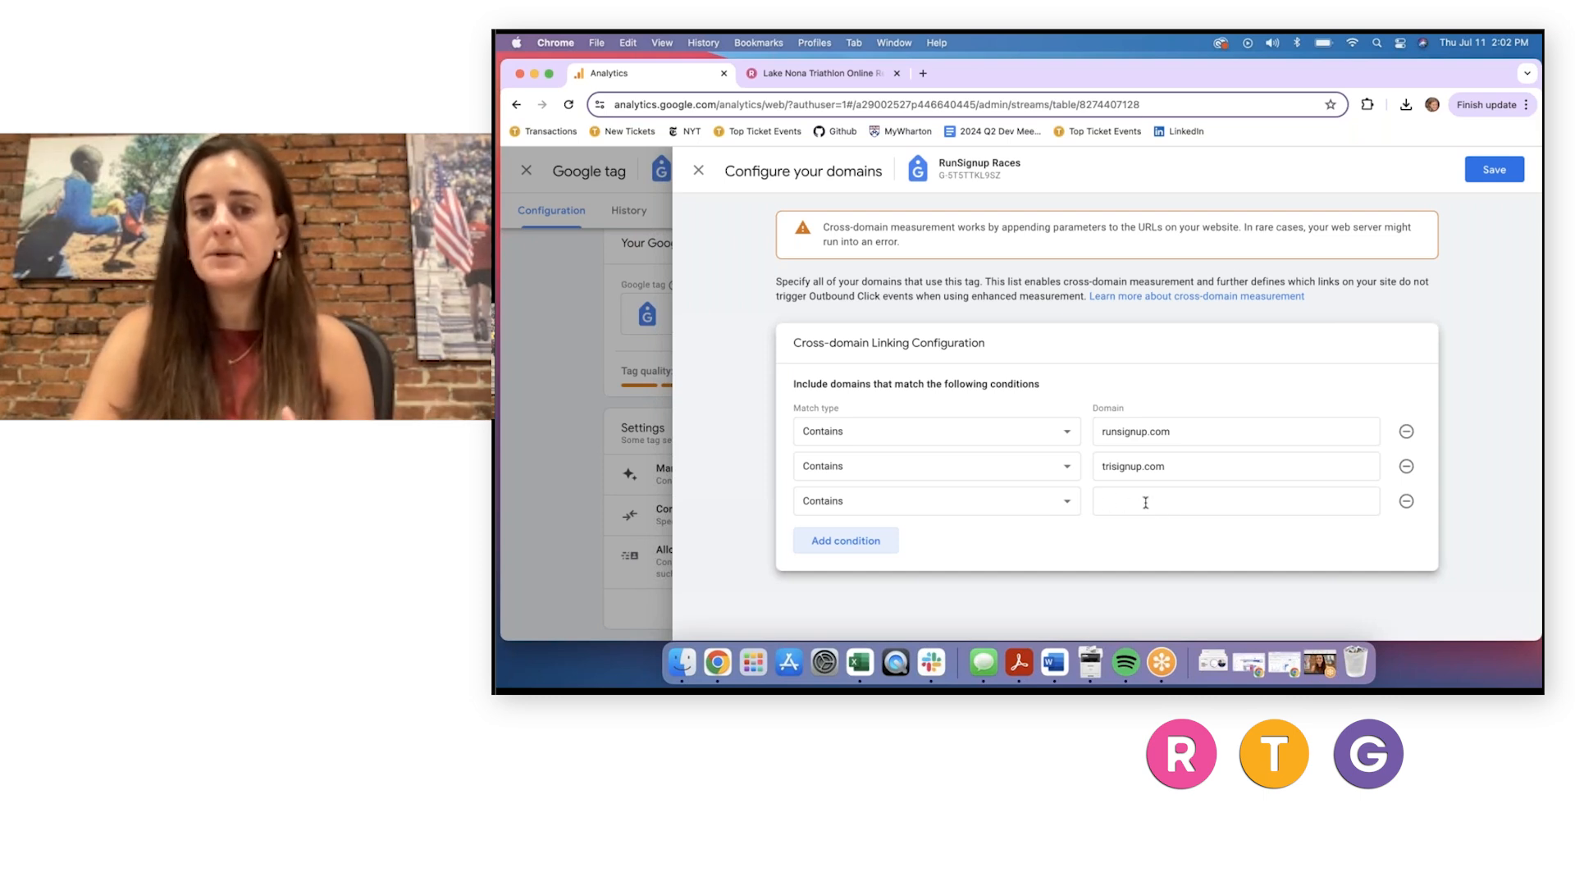
left_click(1406, 502)
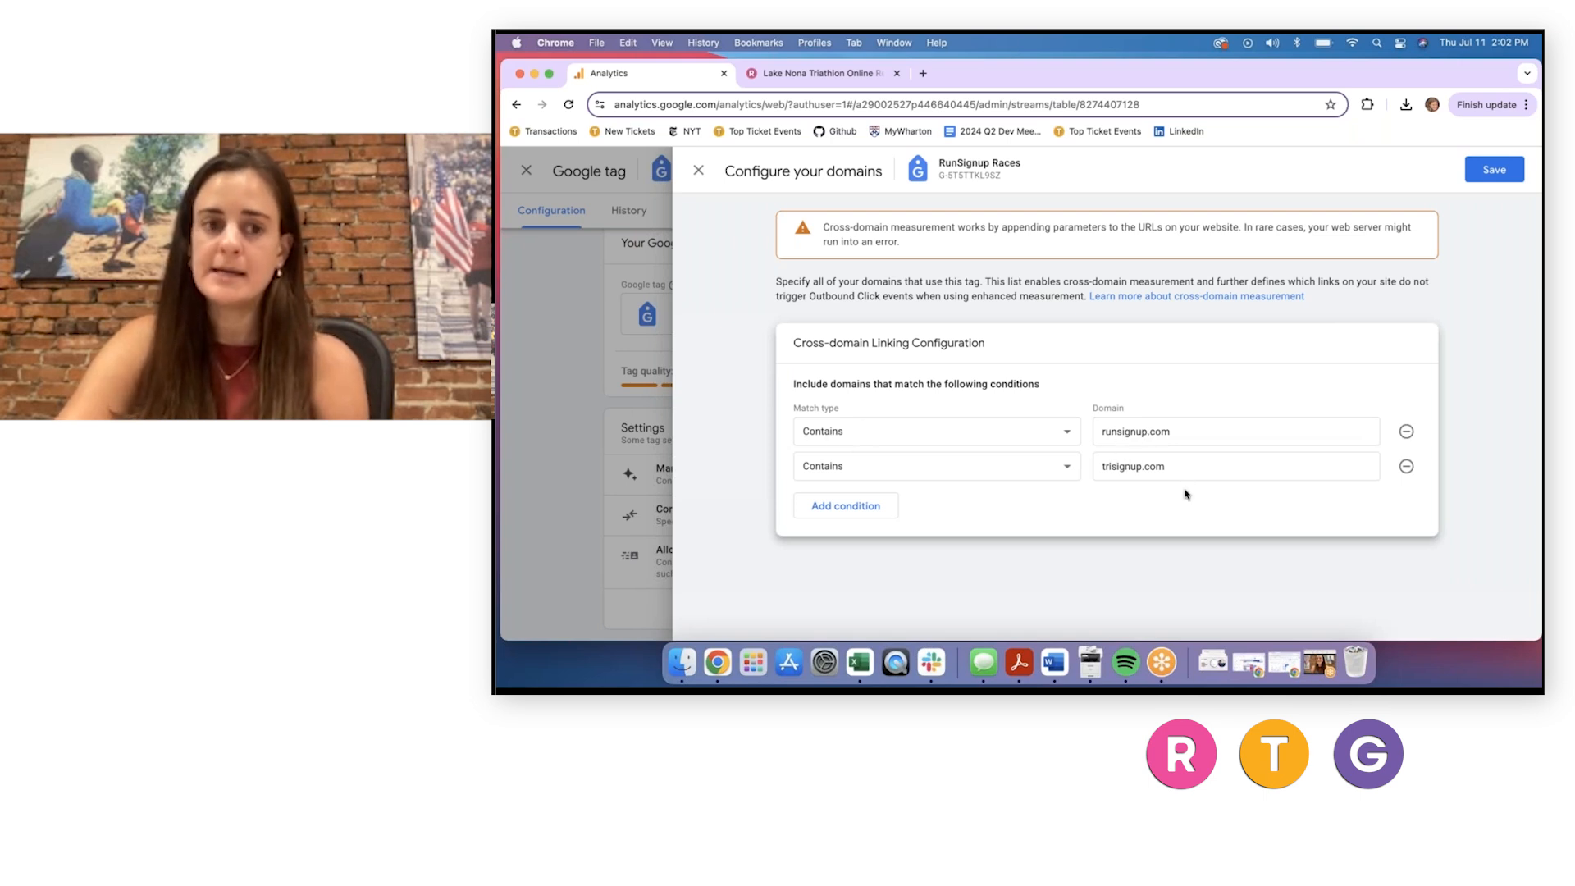
left_click(699, 174)
left_click(1121, 345)
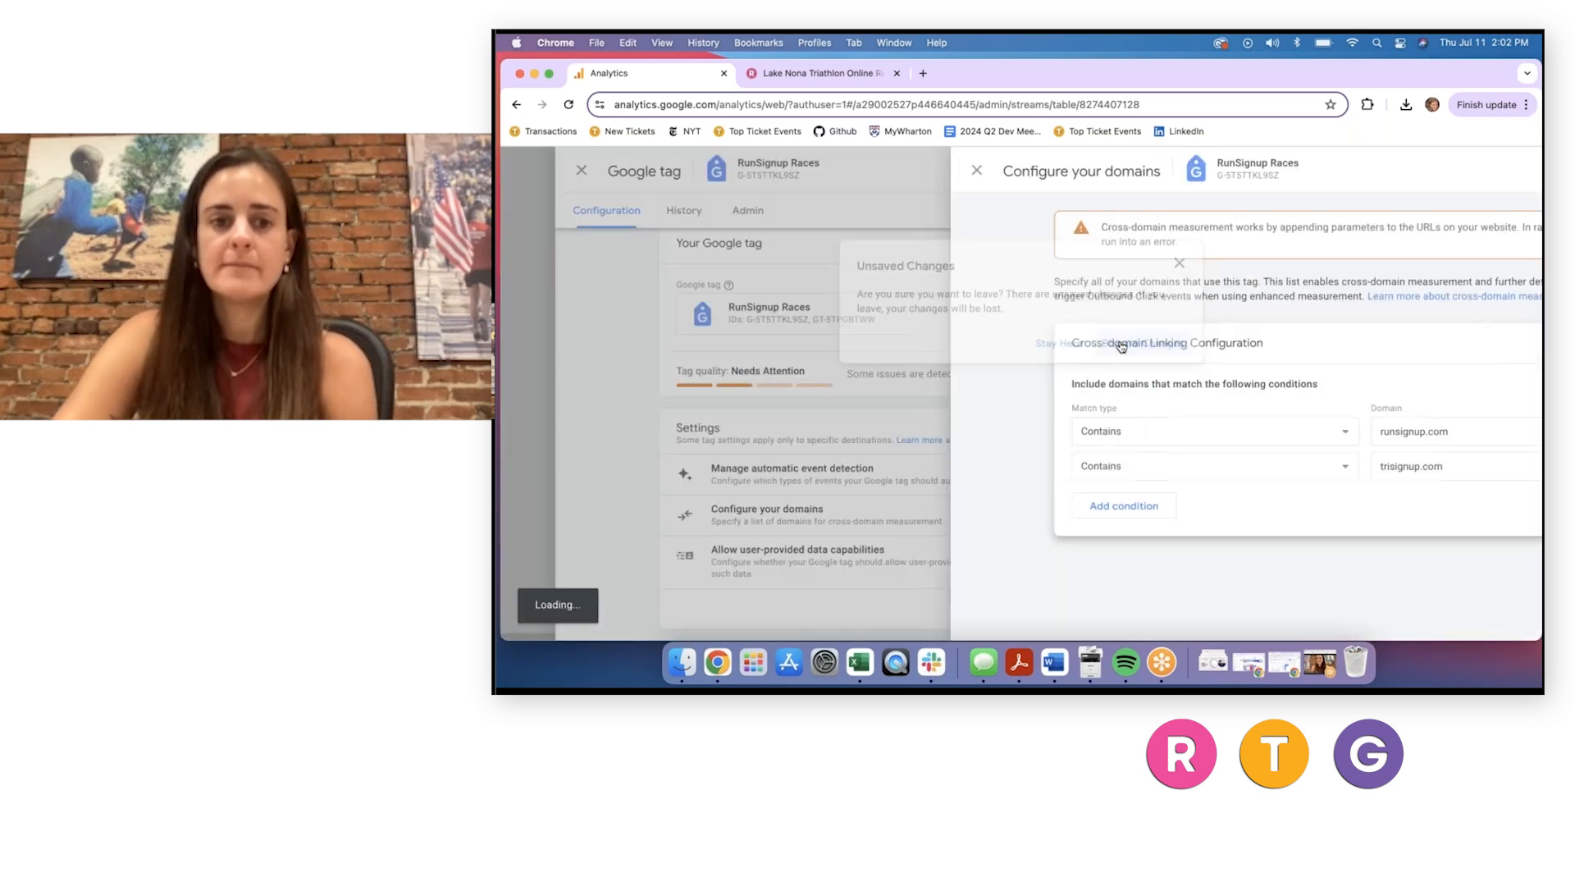
Leave the Google tag and web stream details, return to Home and open the Reports snapshot.
left_click(698, 172)
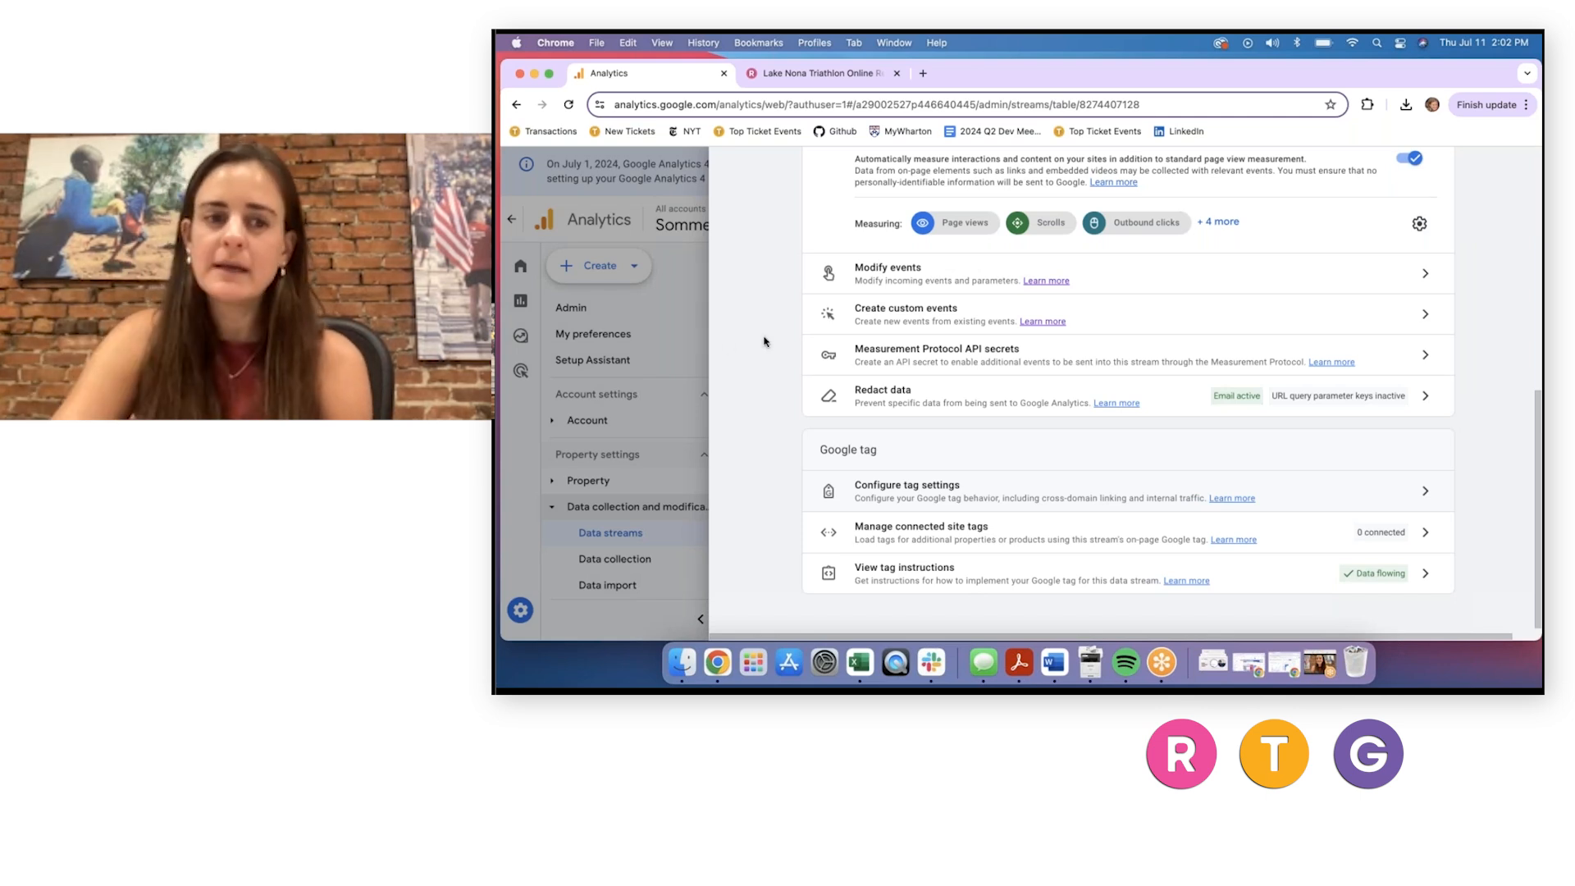
scroll(763, 341, "up", 1)
scroll(764, 341, "up", 5)
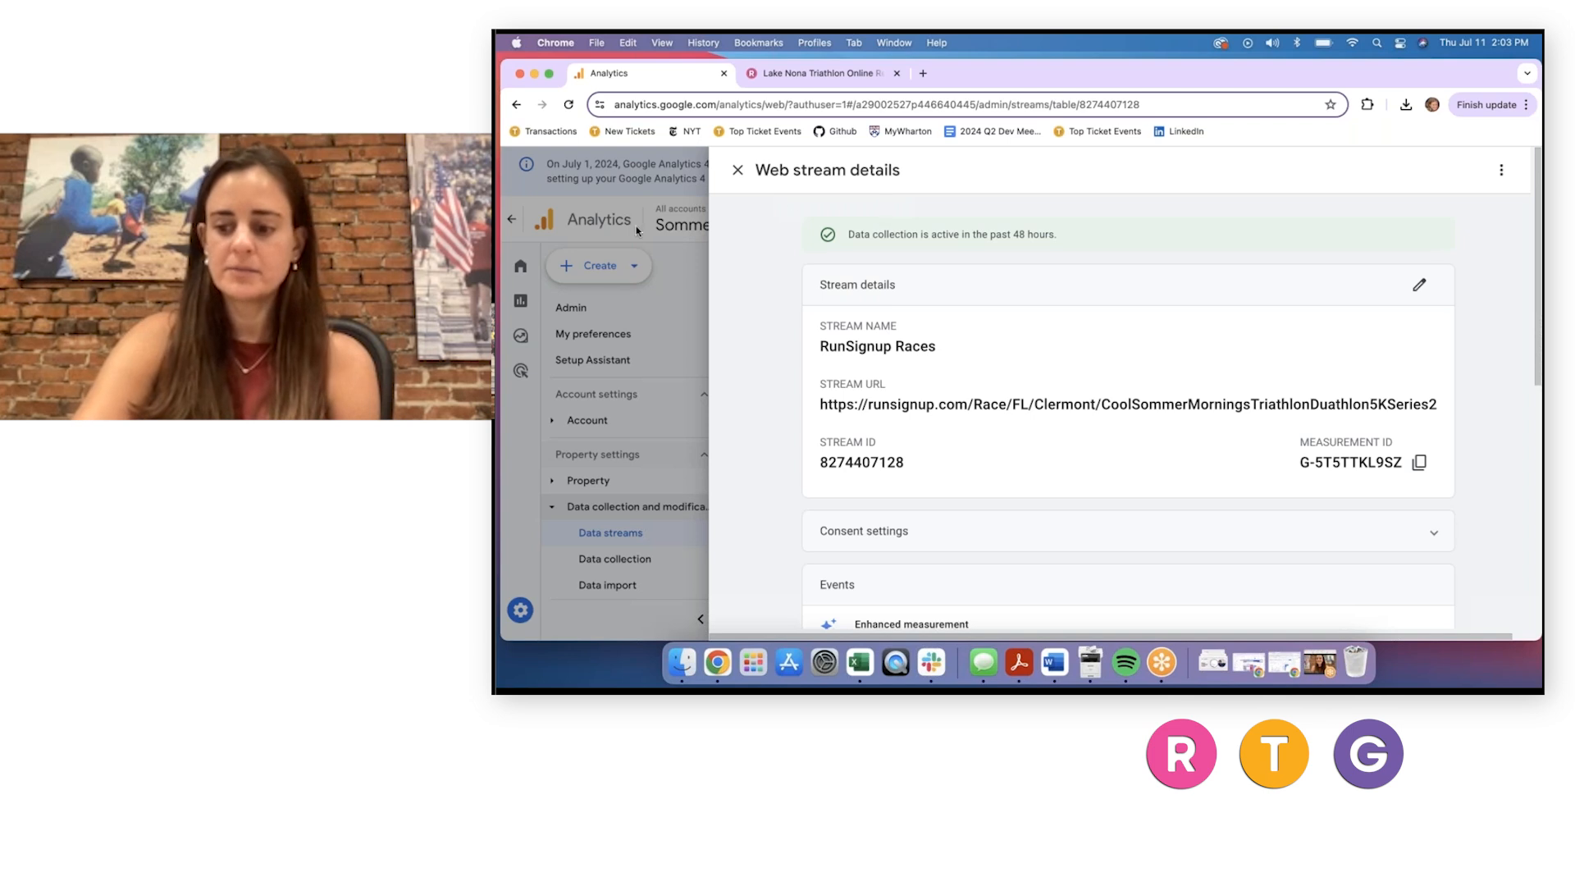
left_click(530, 285)
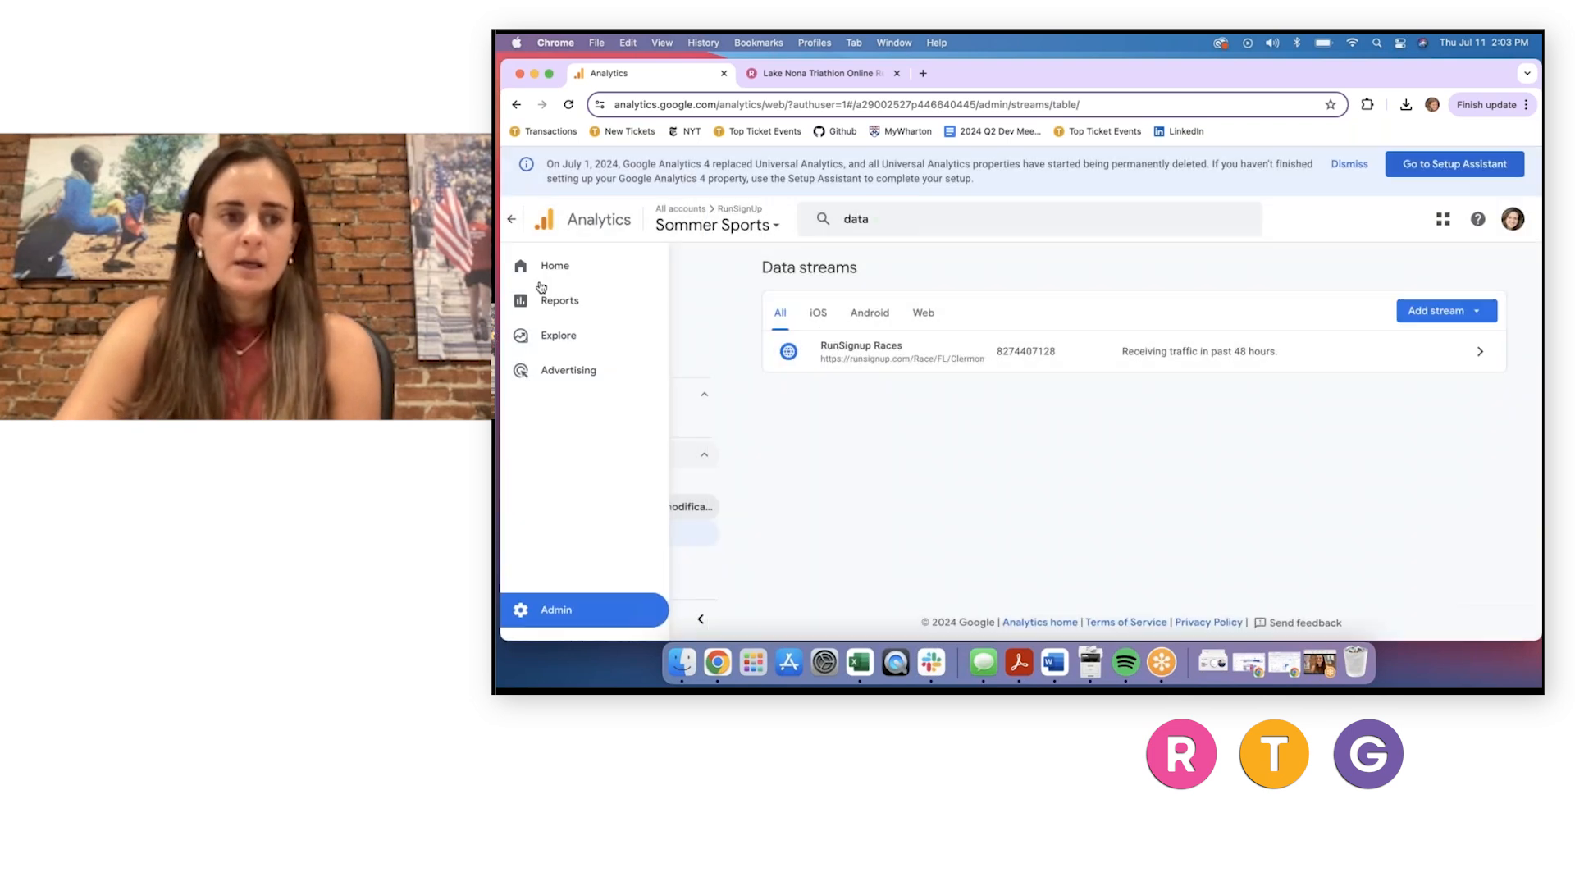
left_click(538, 271)
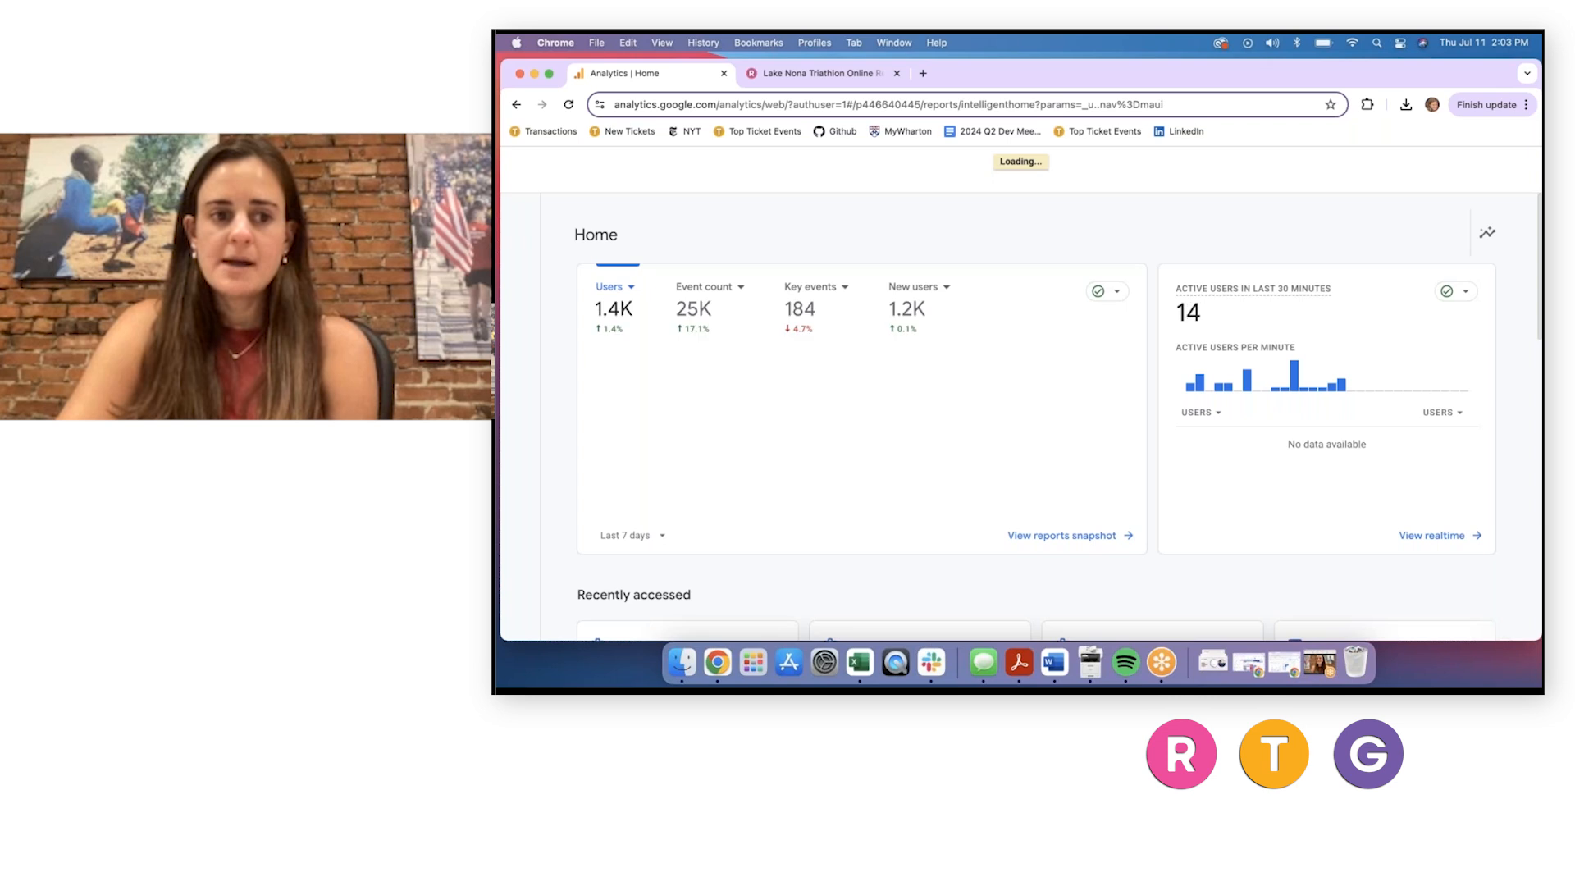
mouse_move(526, 309)
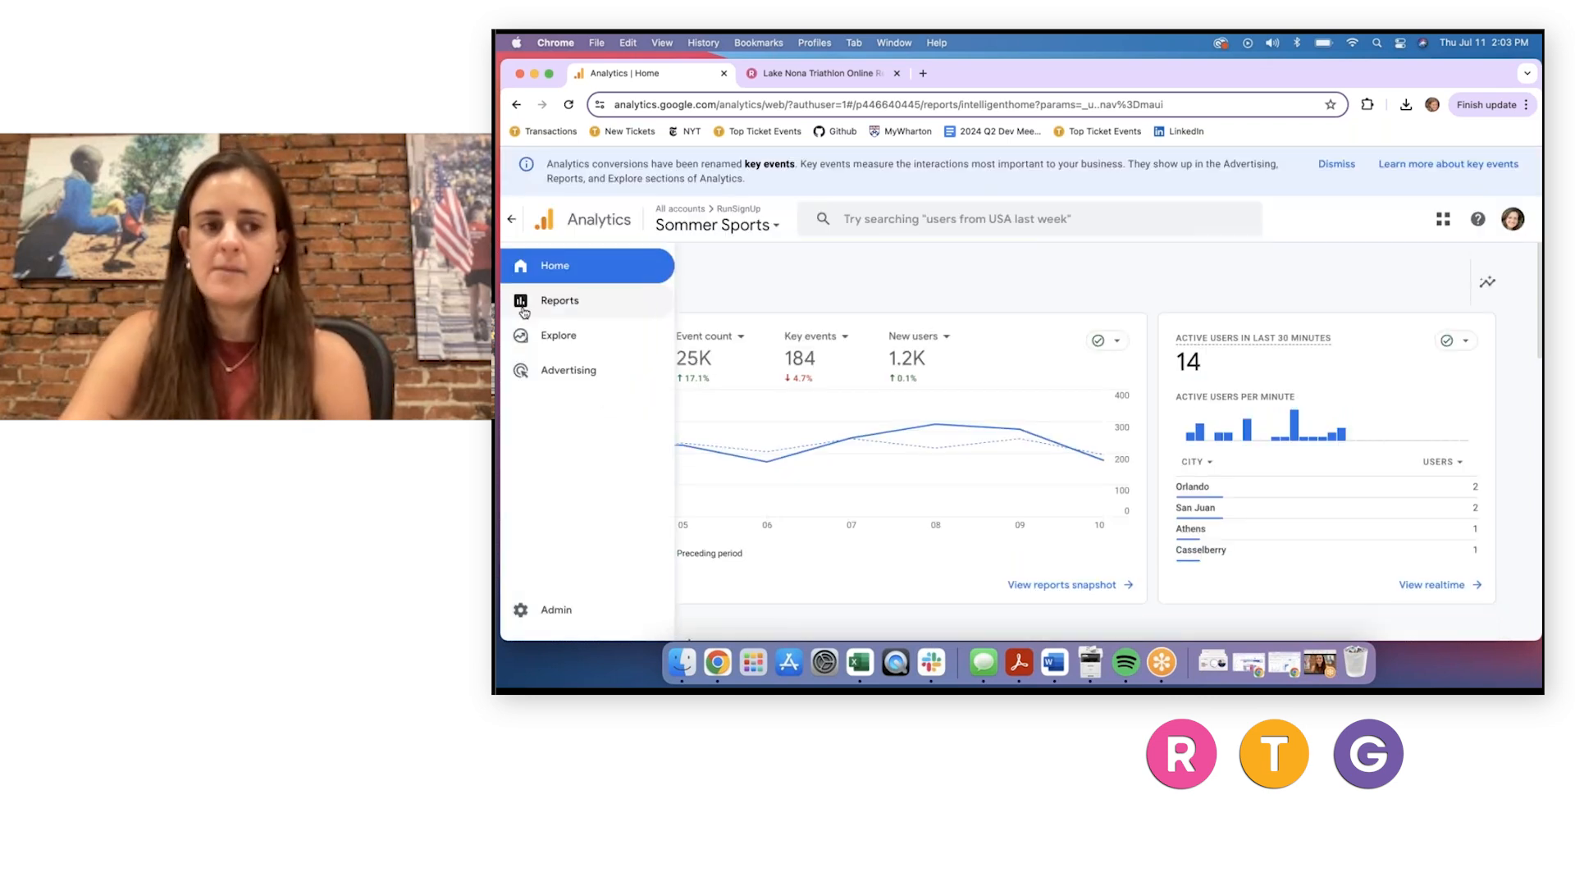
left_click(572, 303)
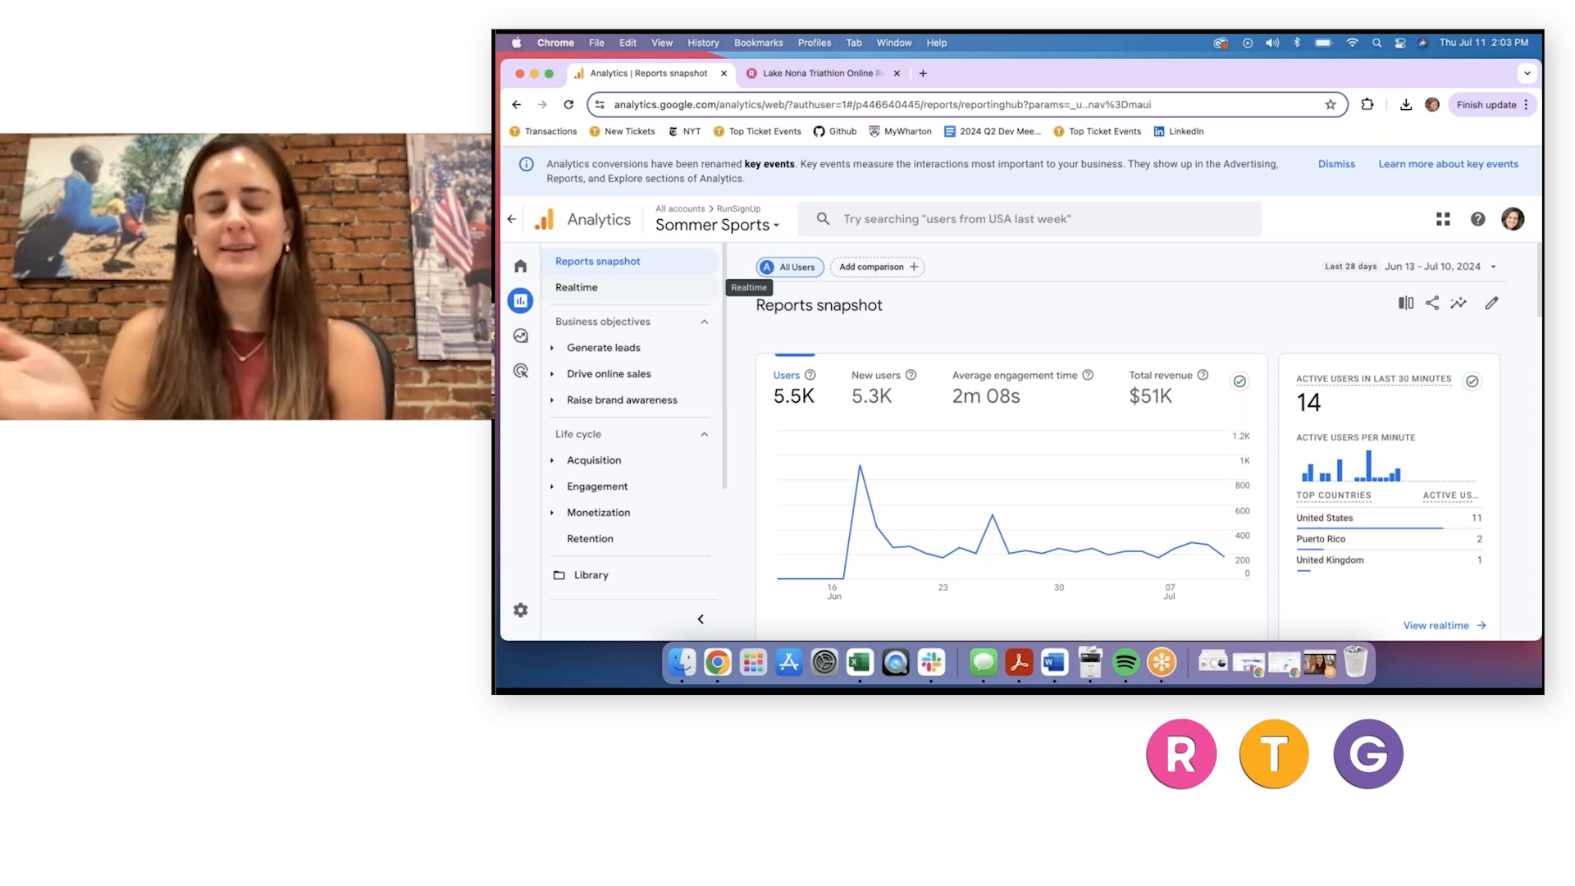
Open the Pages and screens report under the Raise brand awareness business objective.
left_click(565, 402)
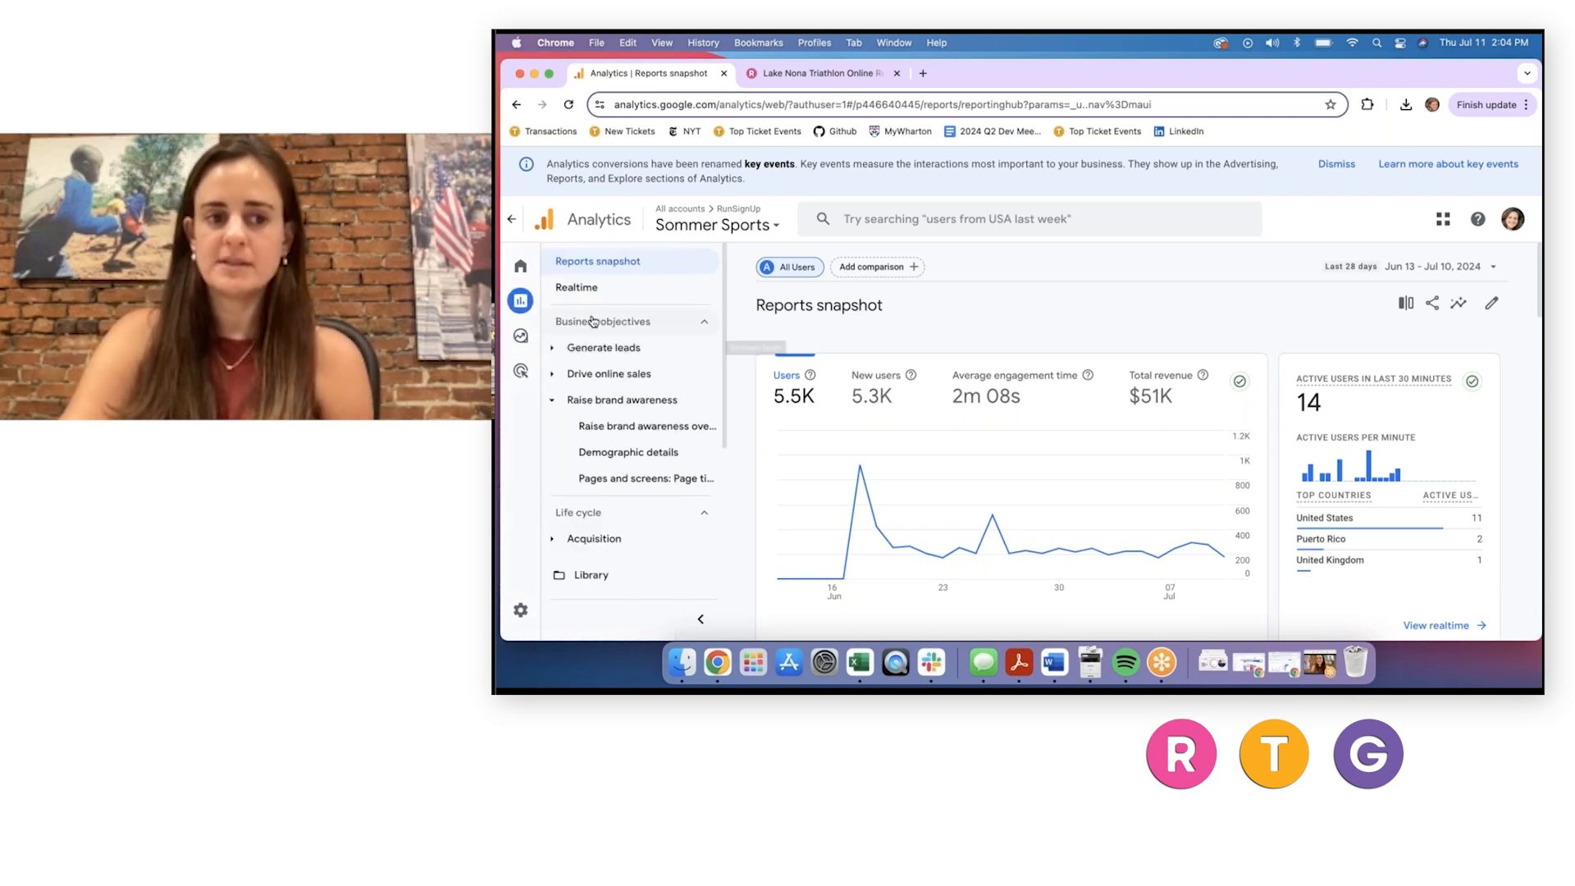
scroll(599, 410, "down", 2)
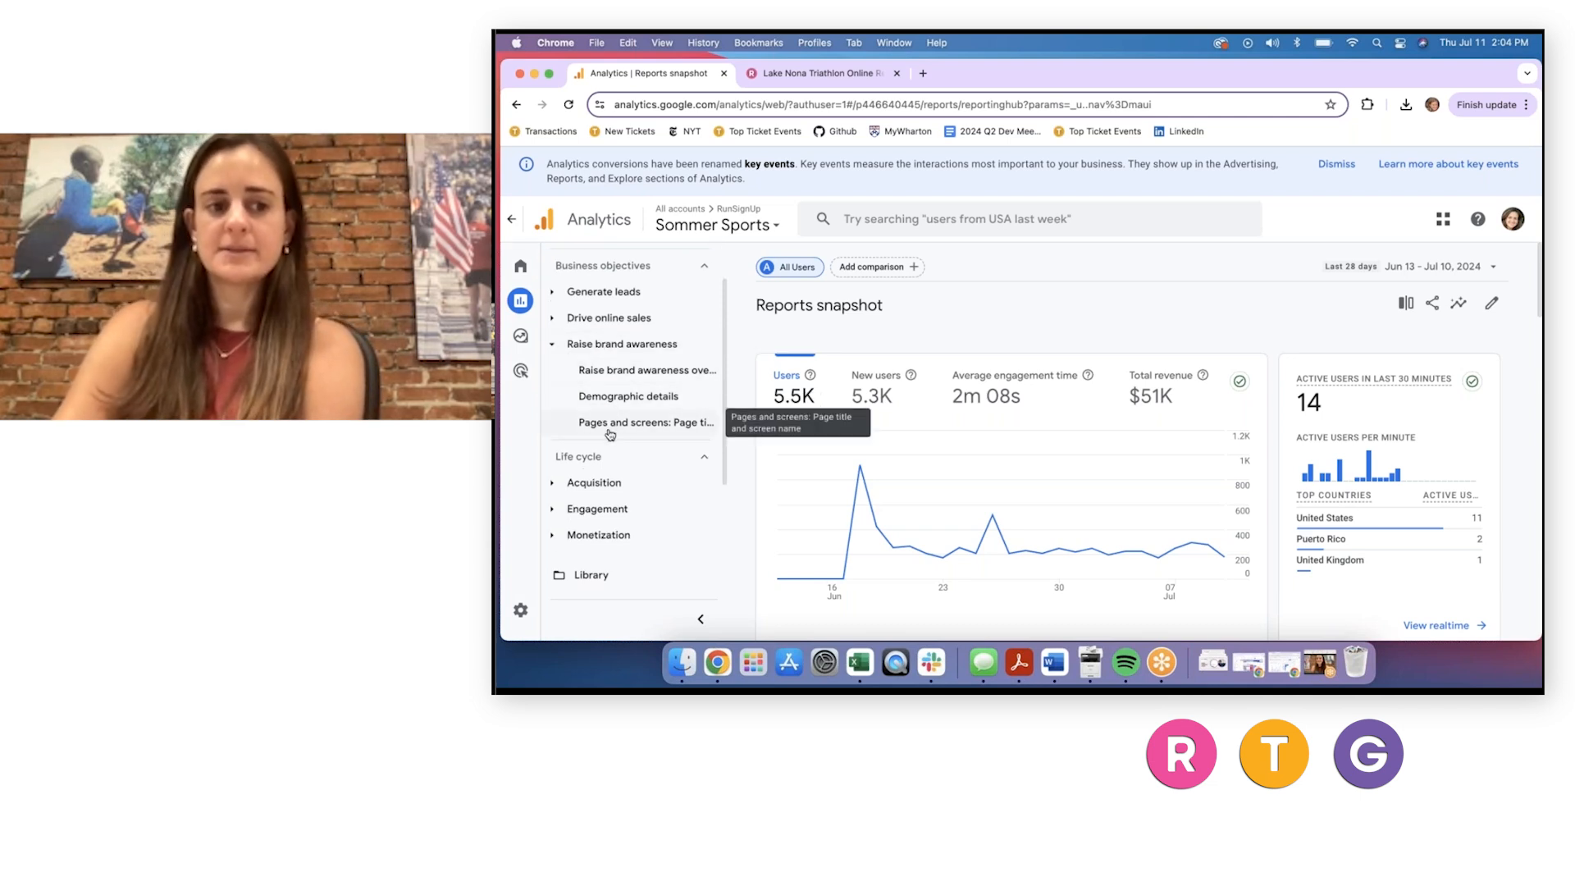
left_click(598, 432)
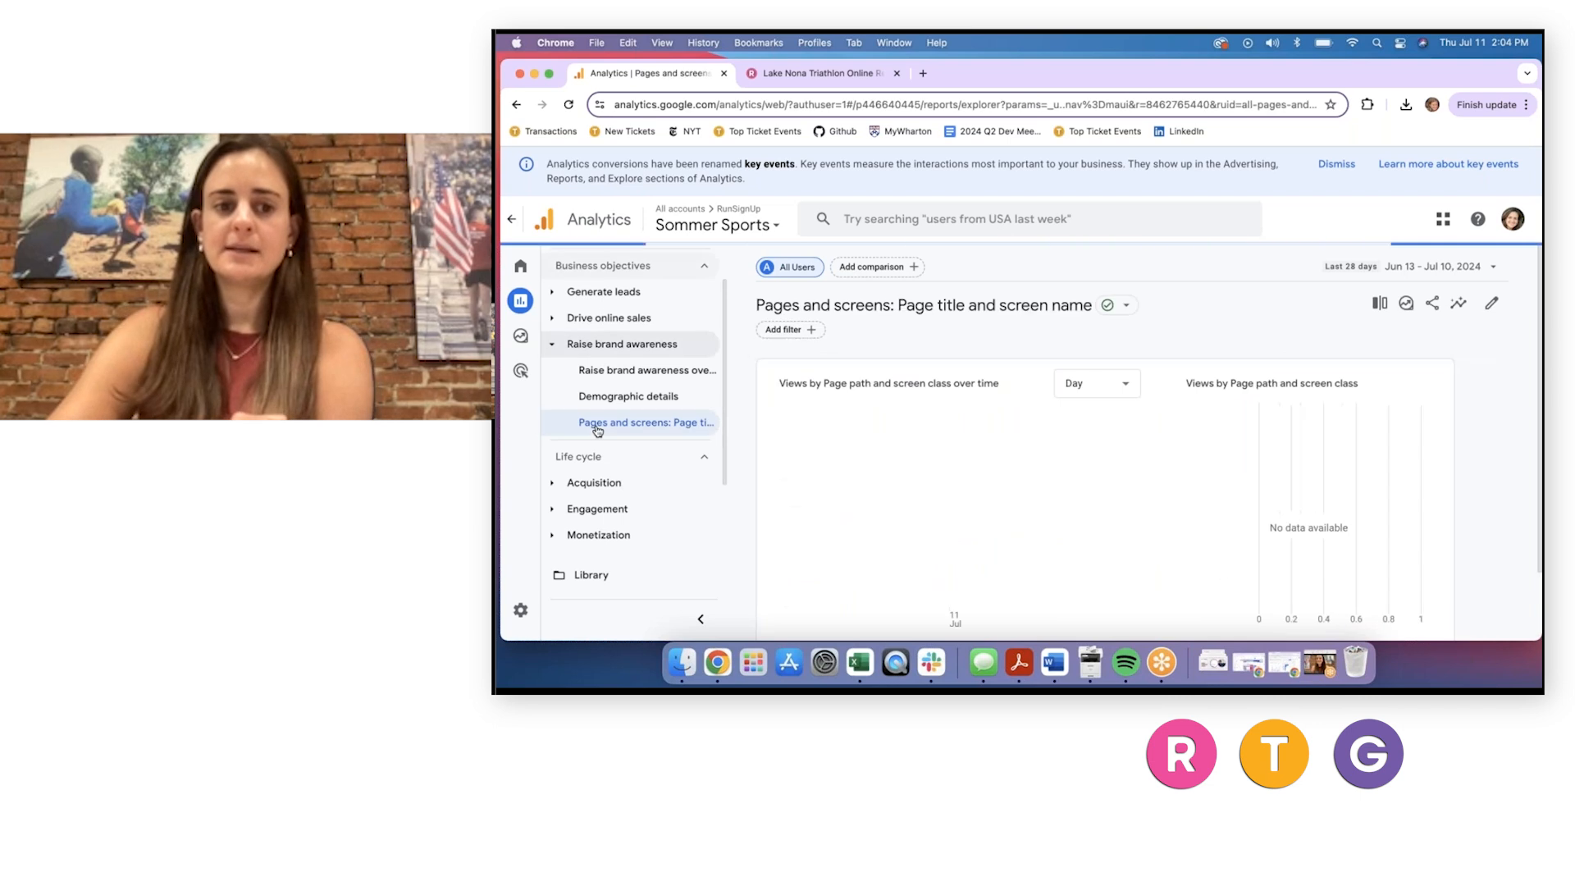
Set the primary dimension of the Pages and screens table to Page title and screen name.
scroll(1113, 503, "down", 2)
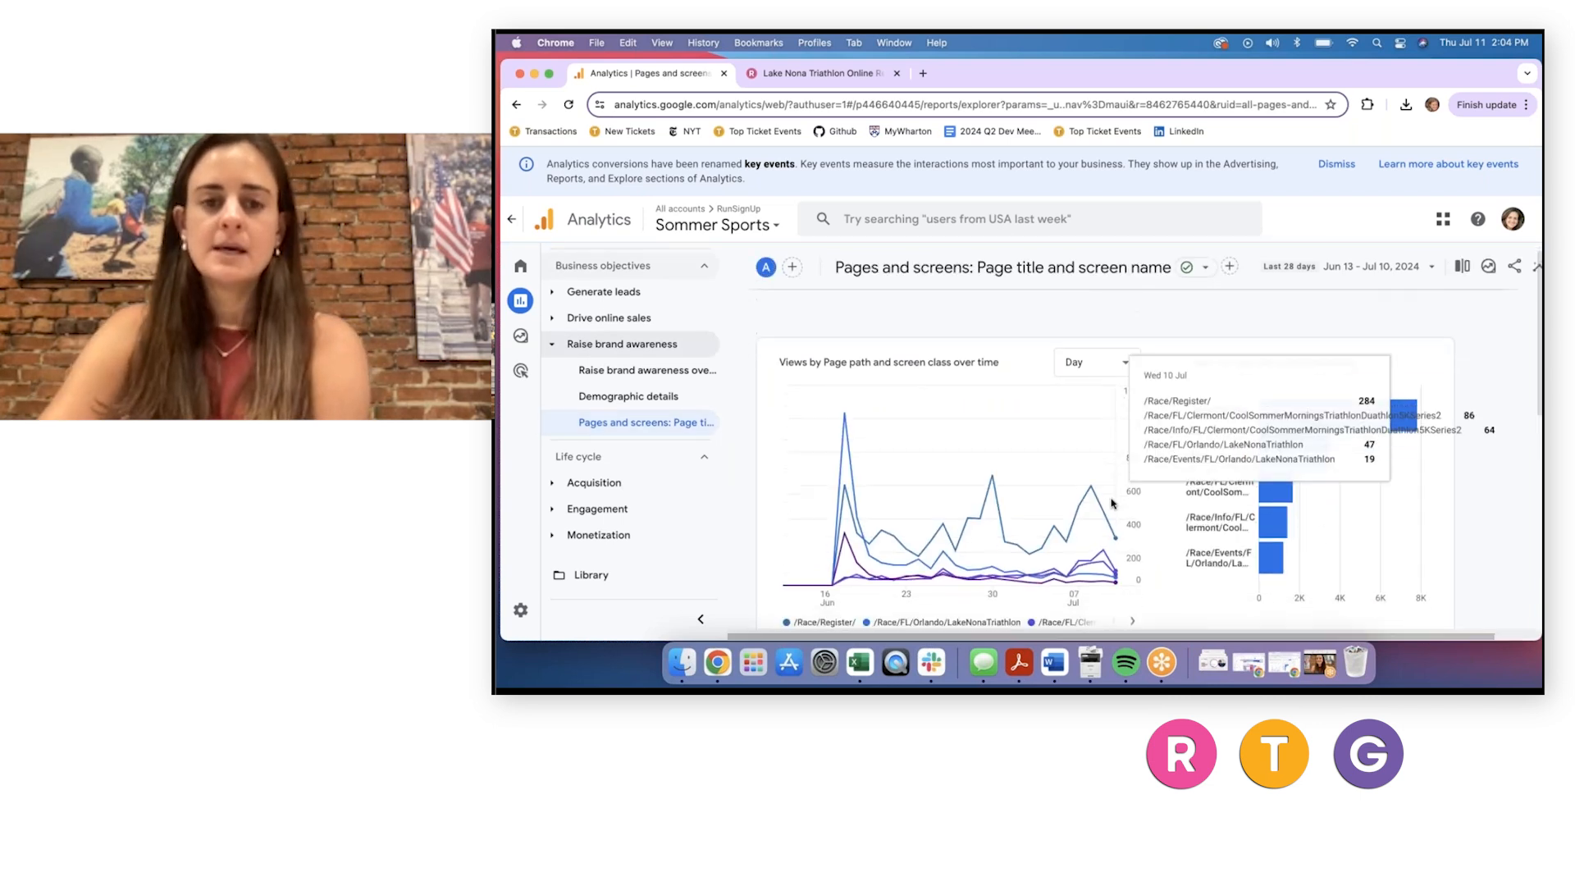
scroll(1114, 504, "down", 5)
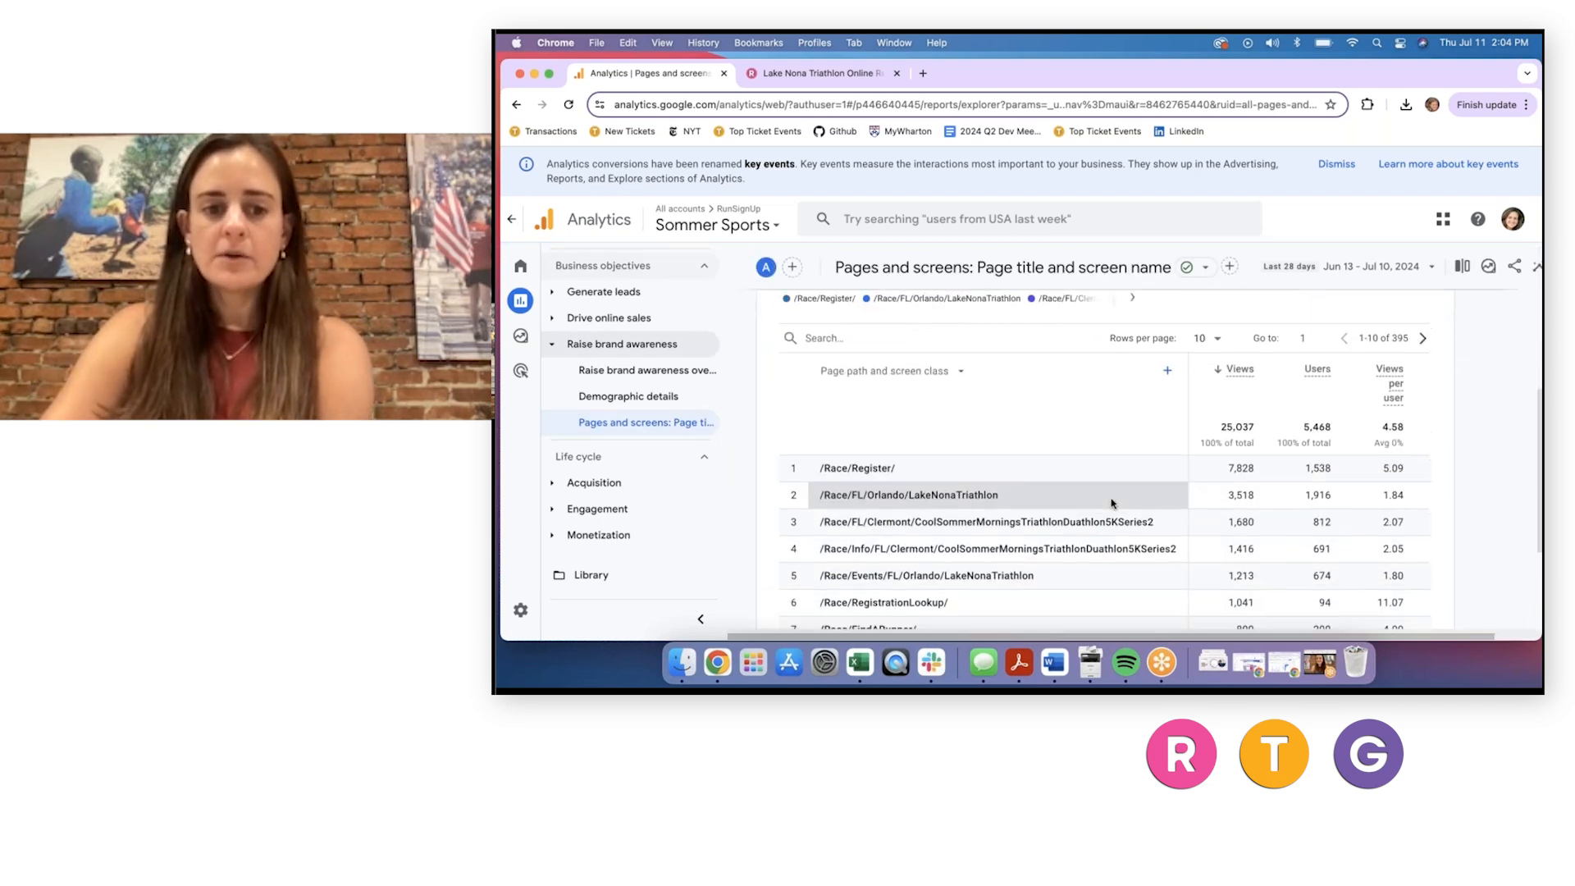
scroll(1113, 504, "down", 2)
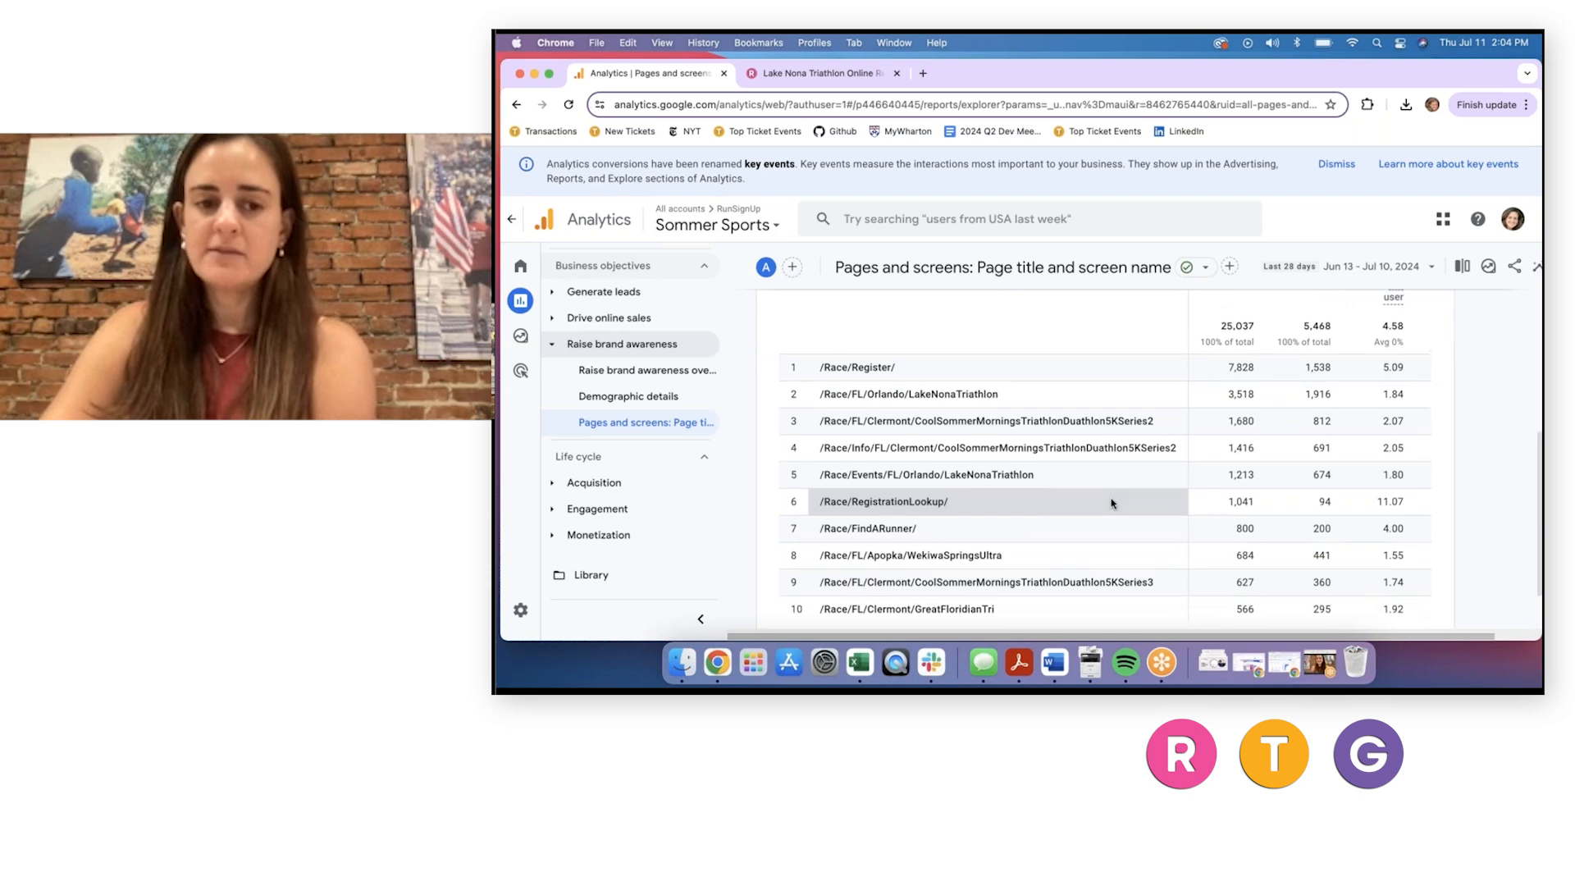
scroll(1111, 503, "up", 1)
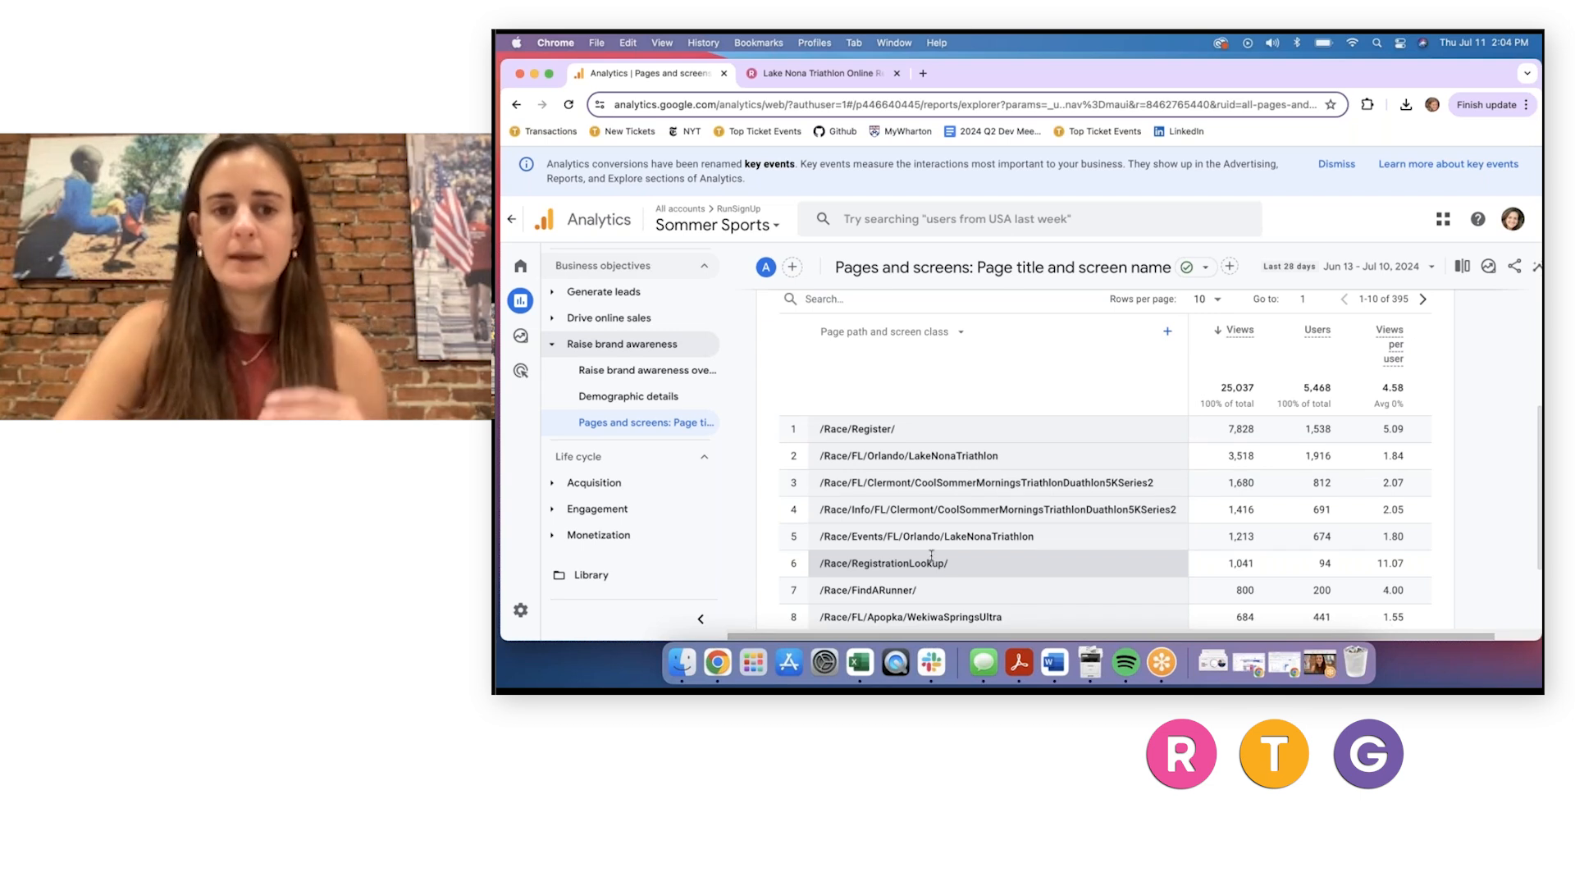
left_click(963, 334)
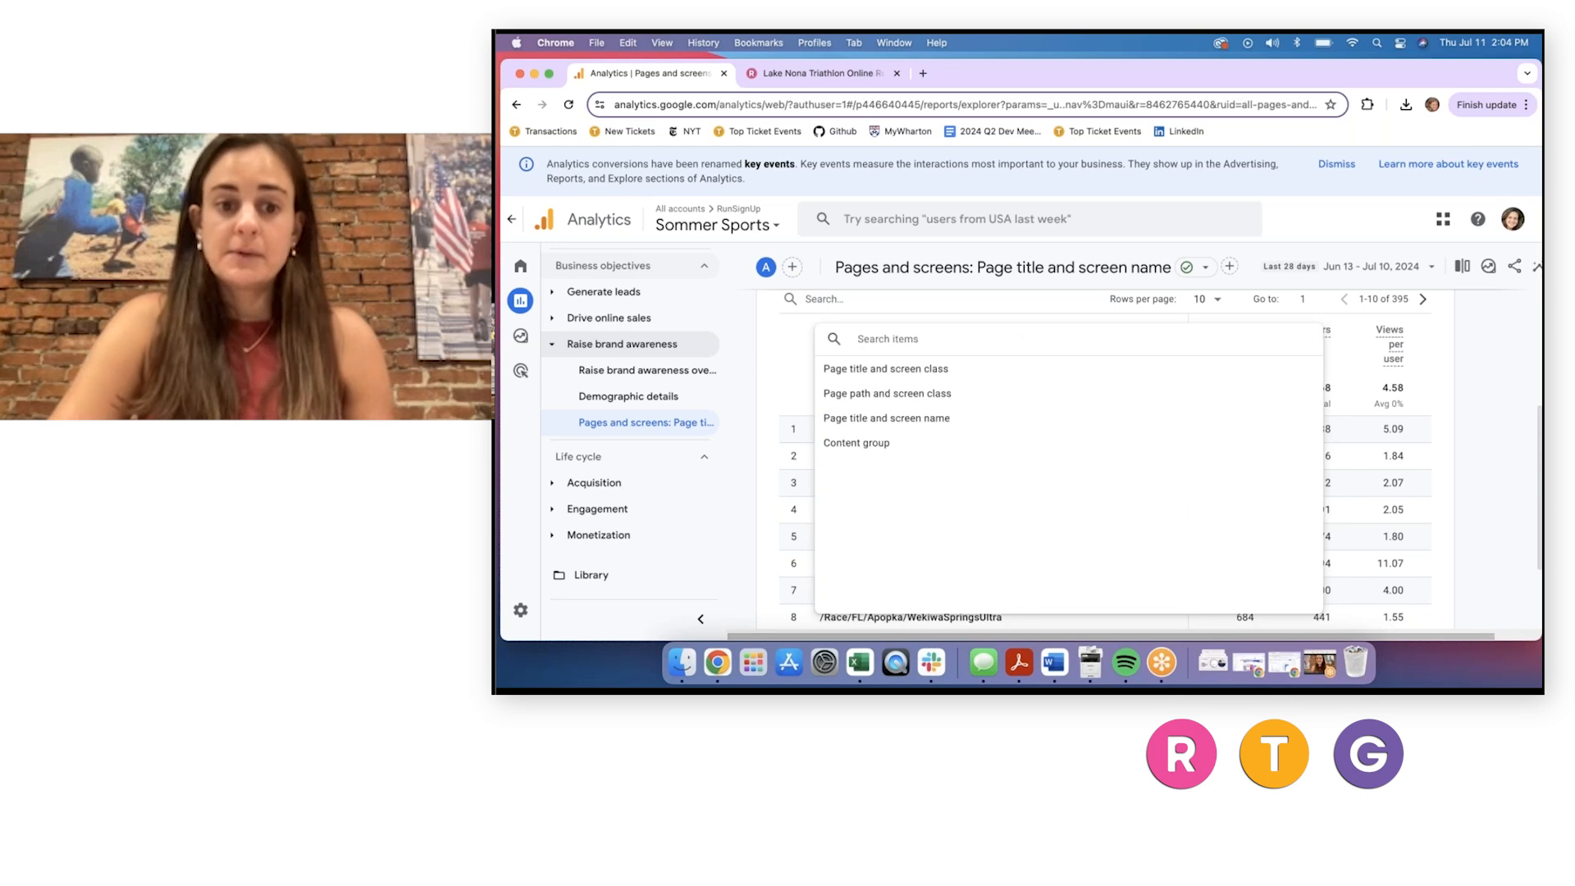
left_click(931, 419)
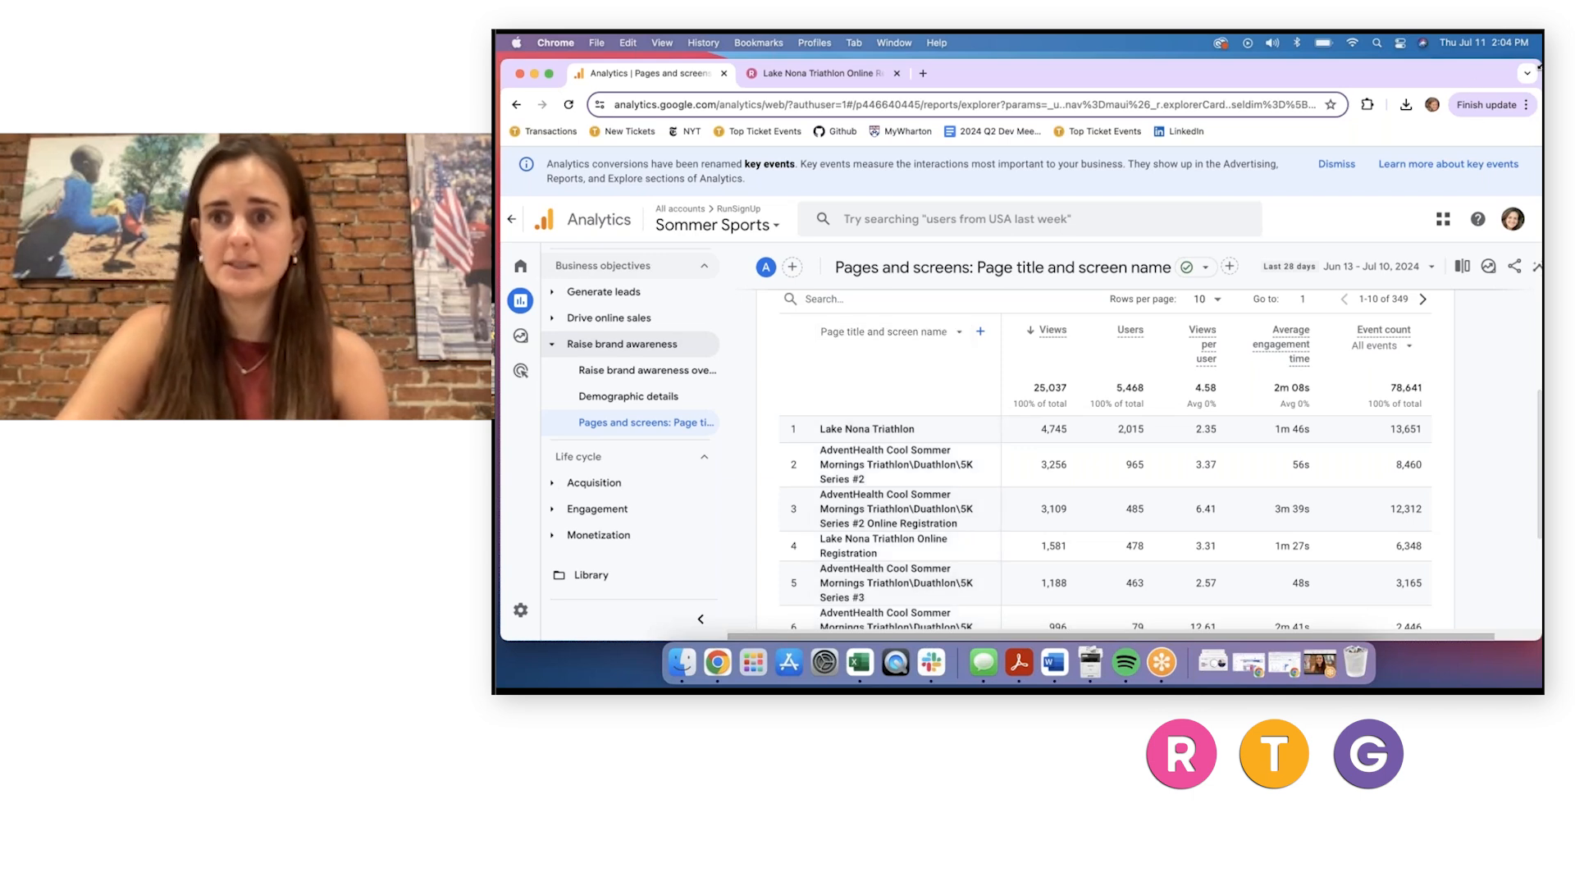
Set the Pages and screens table to show 25 rows per page.
left_click_drag(1520, 62, 1489, 64)
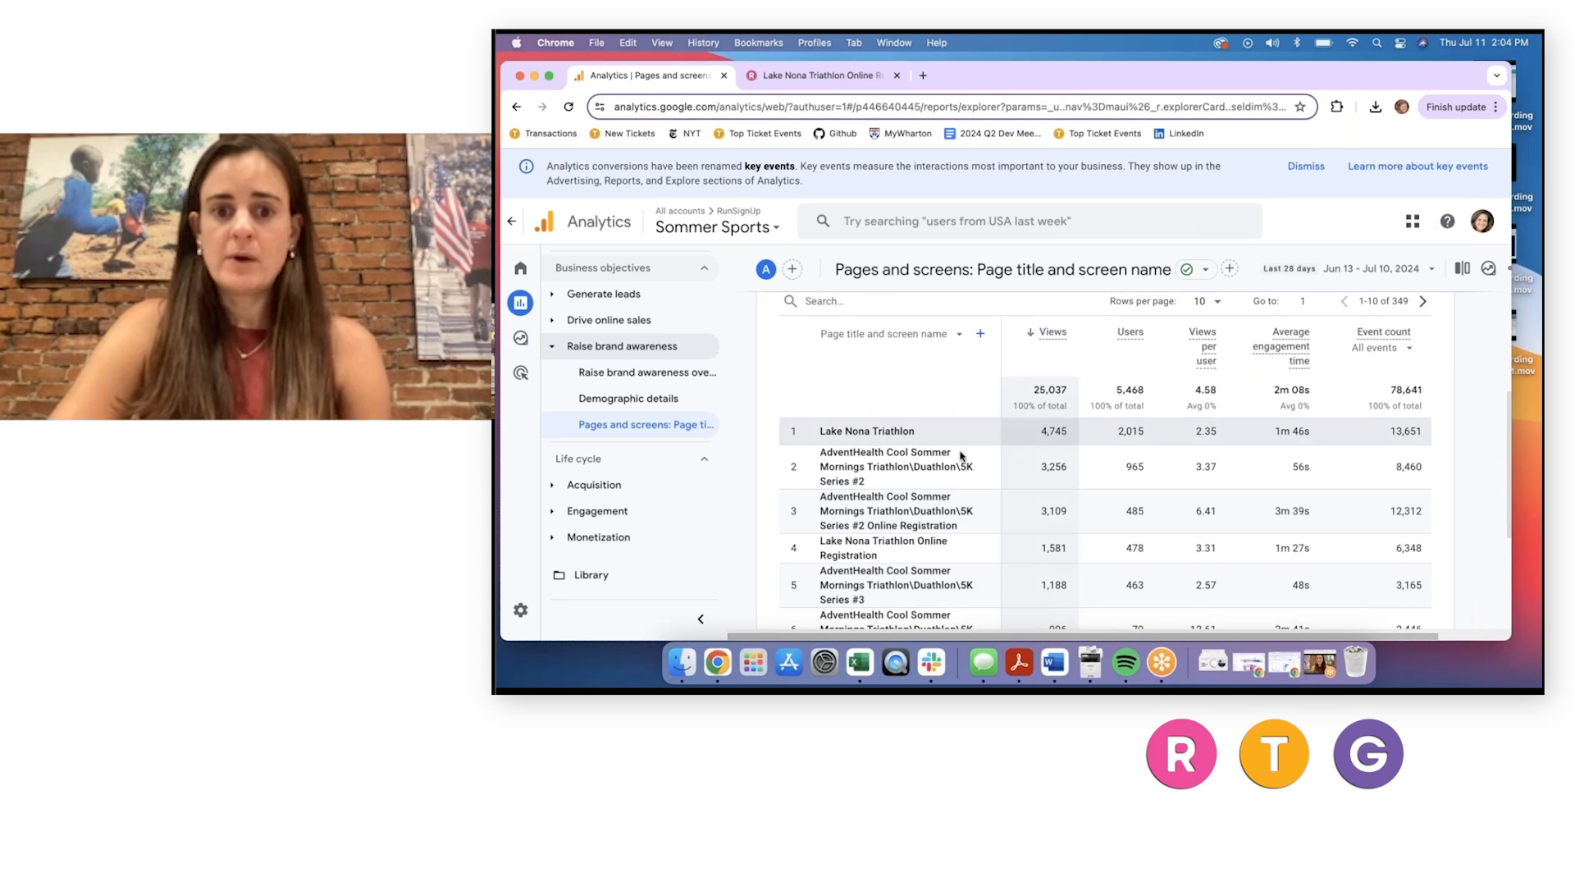
scroll(858, 456, "up", 1)
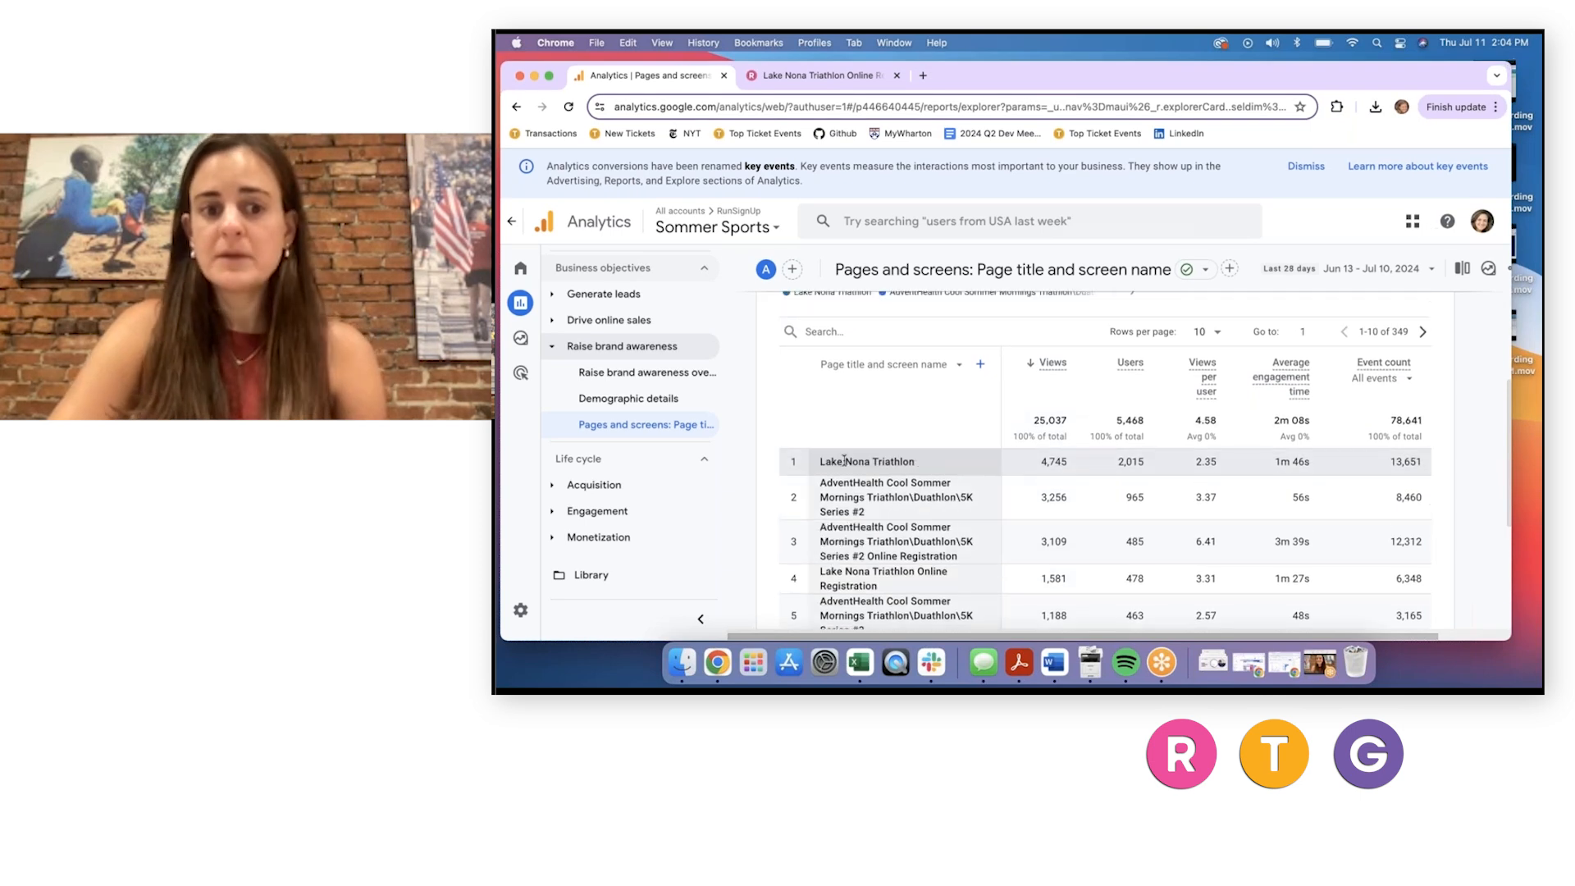
scroll(894, 465, "down", 4)
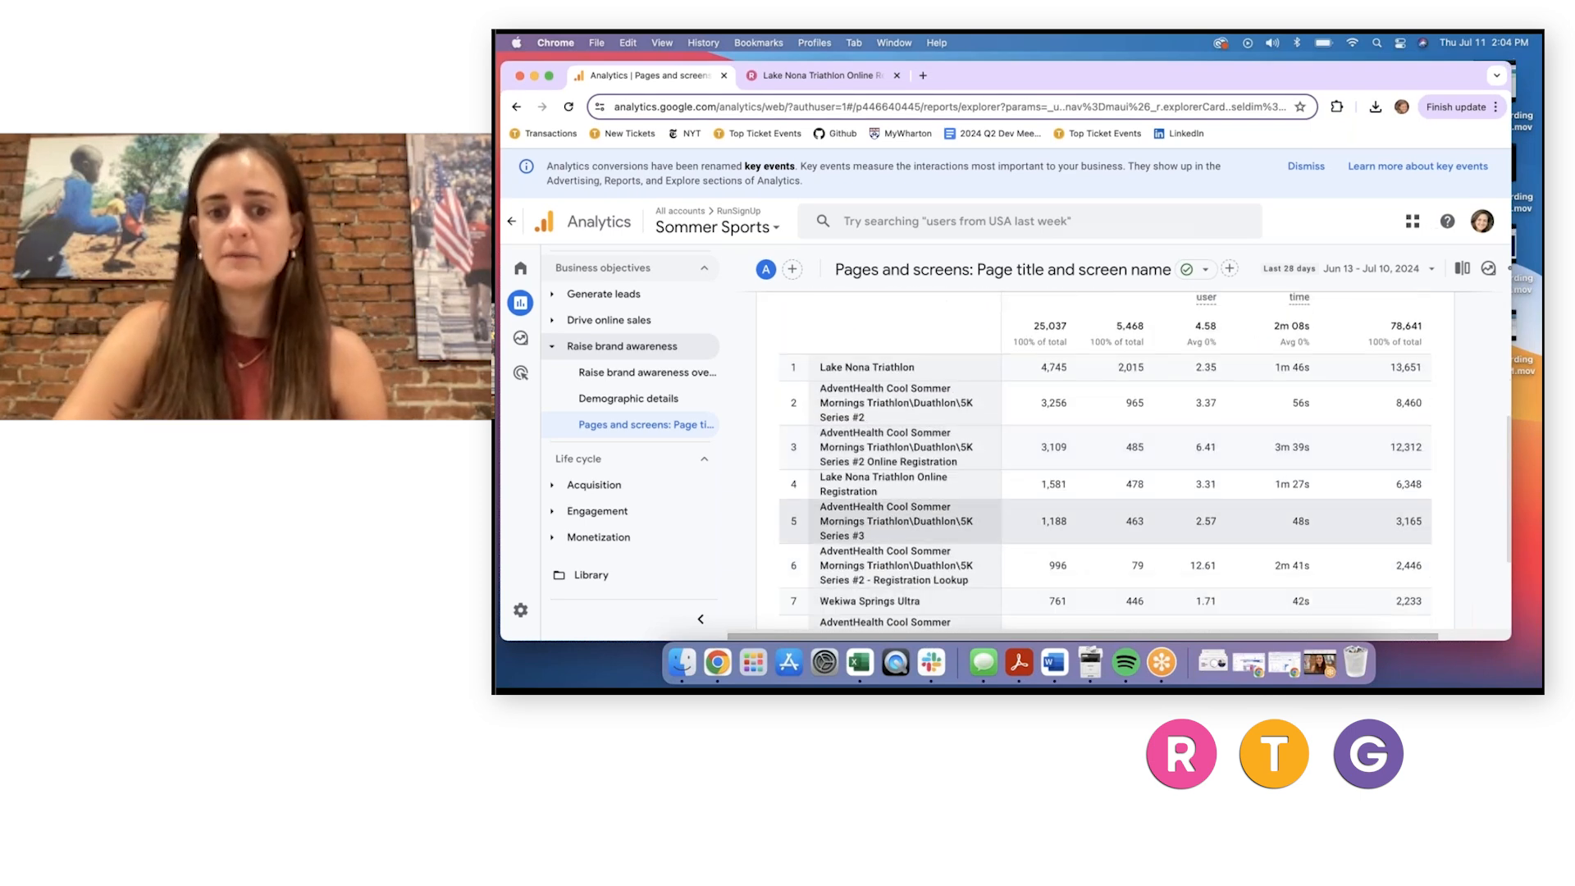
scroll(1104, 460, "up", 5)
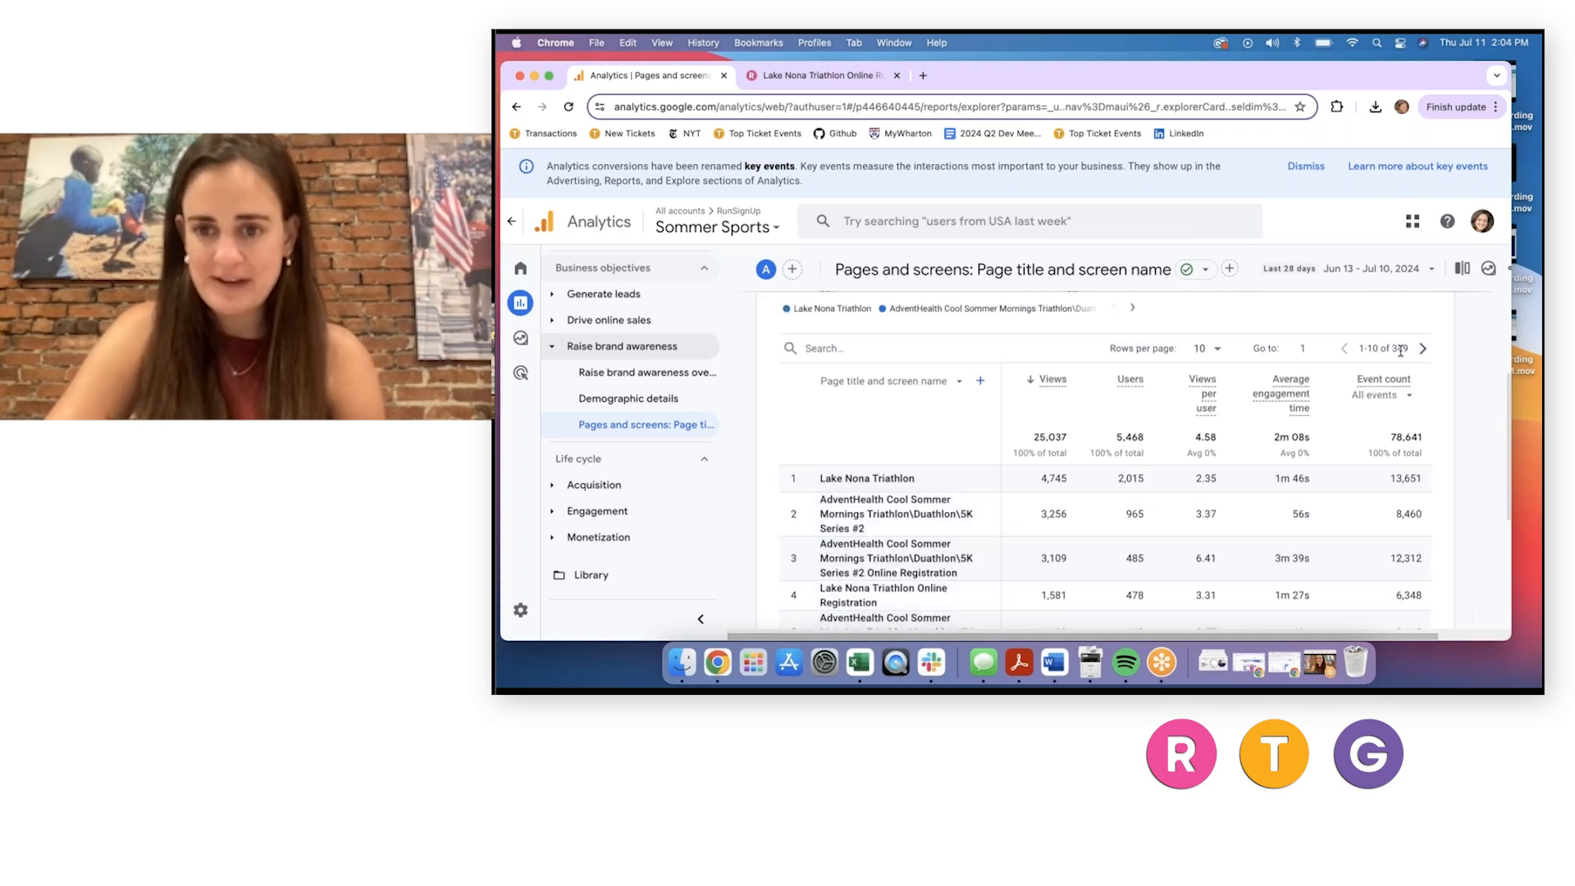
left_click(1206, 348)
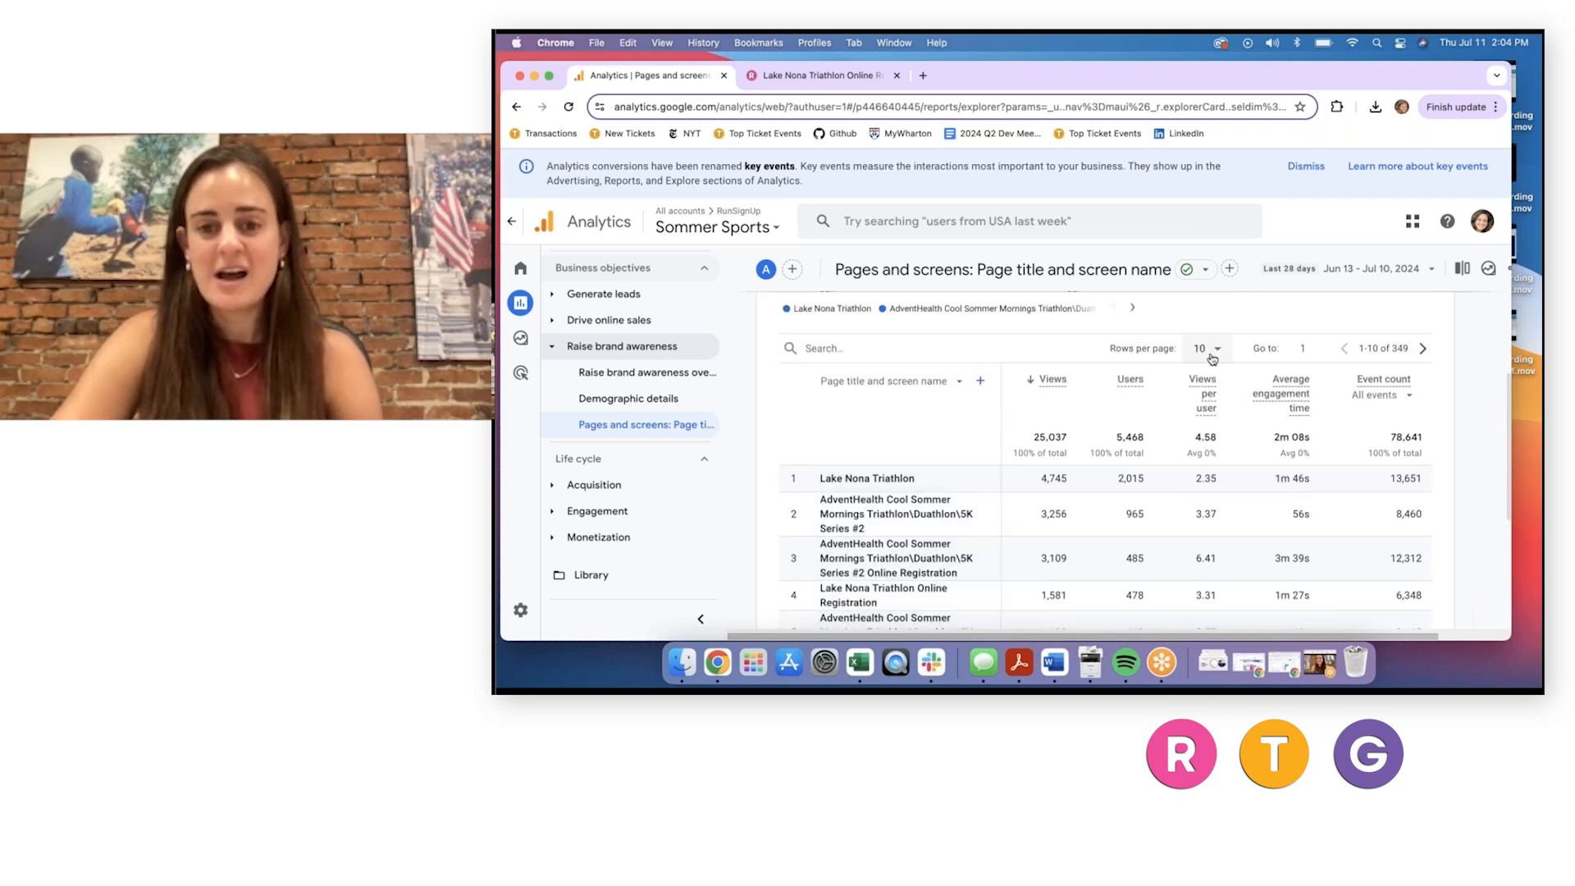
left_click(1200, 420)
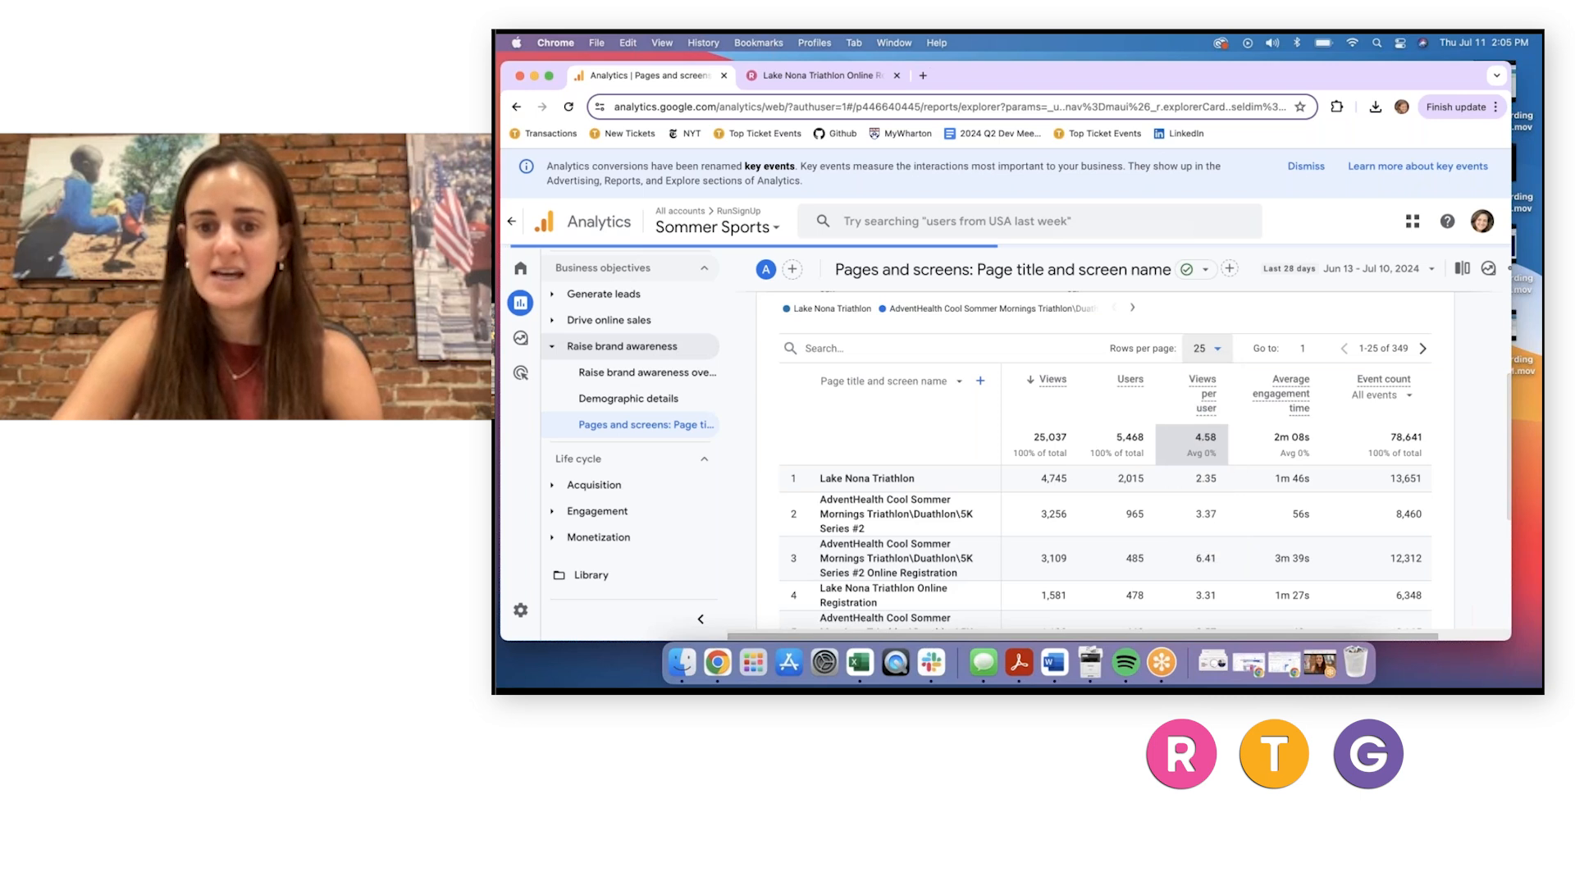
Examine the listed page titles and their metrics, including the definition of the Views metric.
scroll(860, 535, "down", 3)
scroll(861, 535, "down", 10)
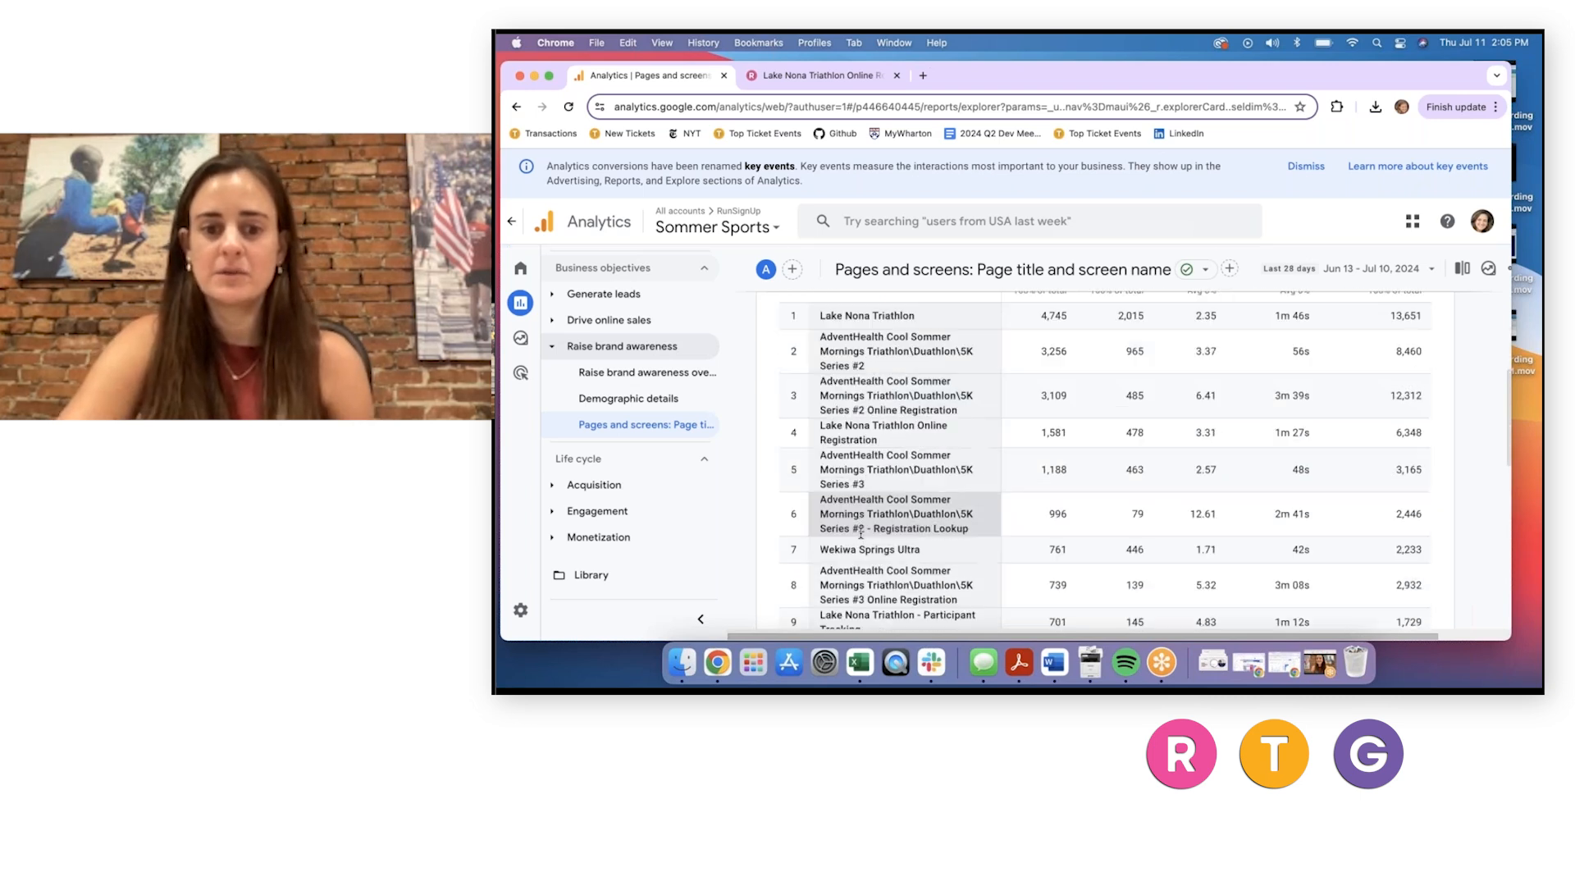
scroll(861, 535, "down", 2)
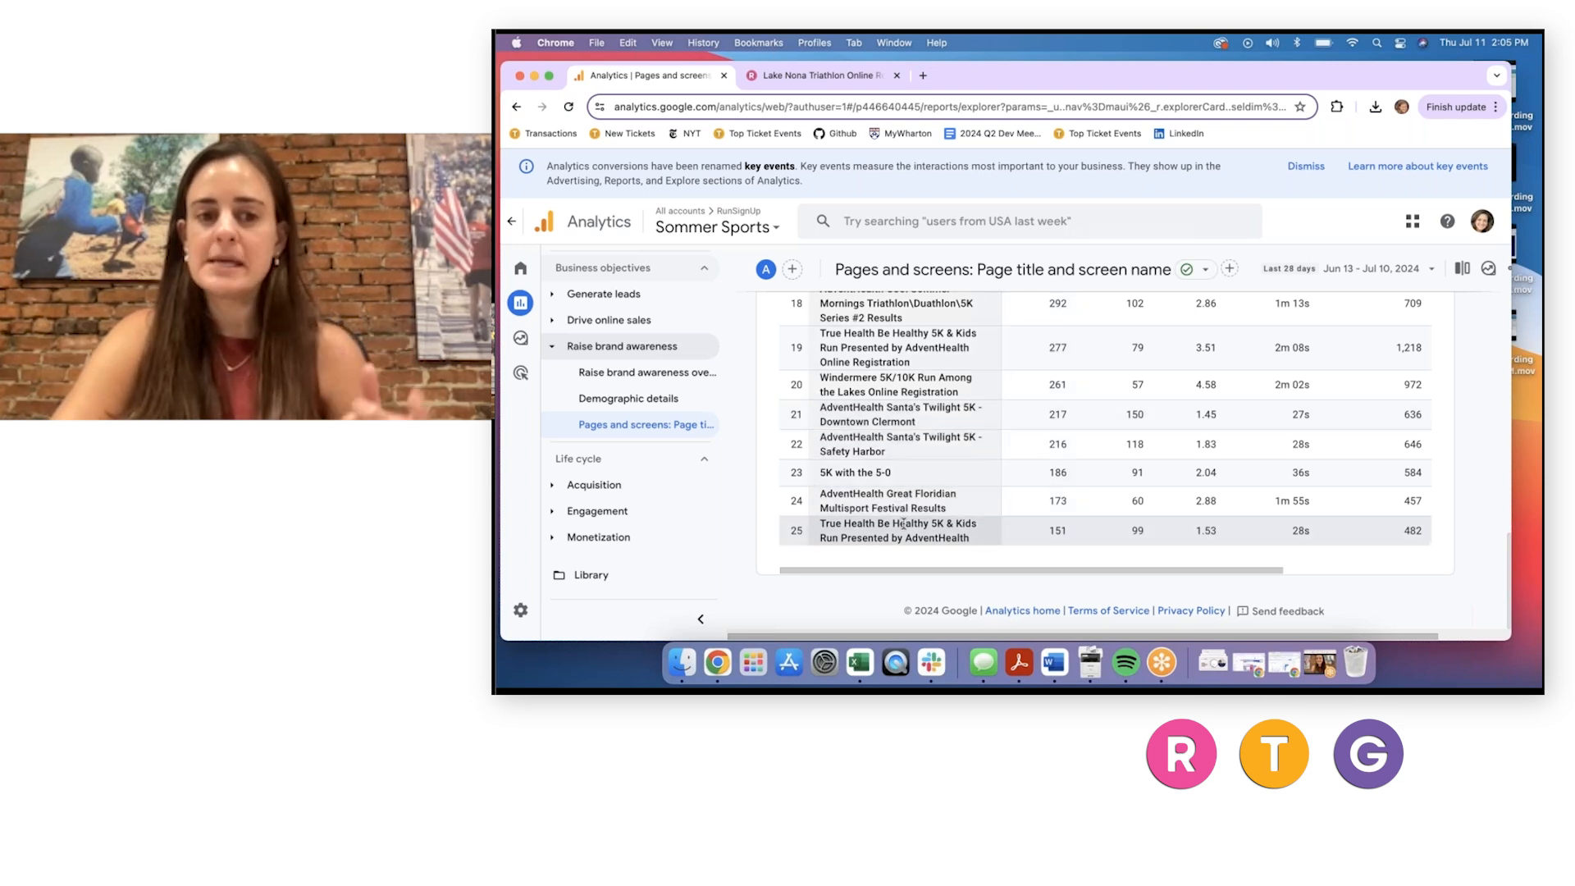
scroll(910, 520, "up", 5)
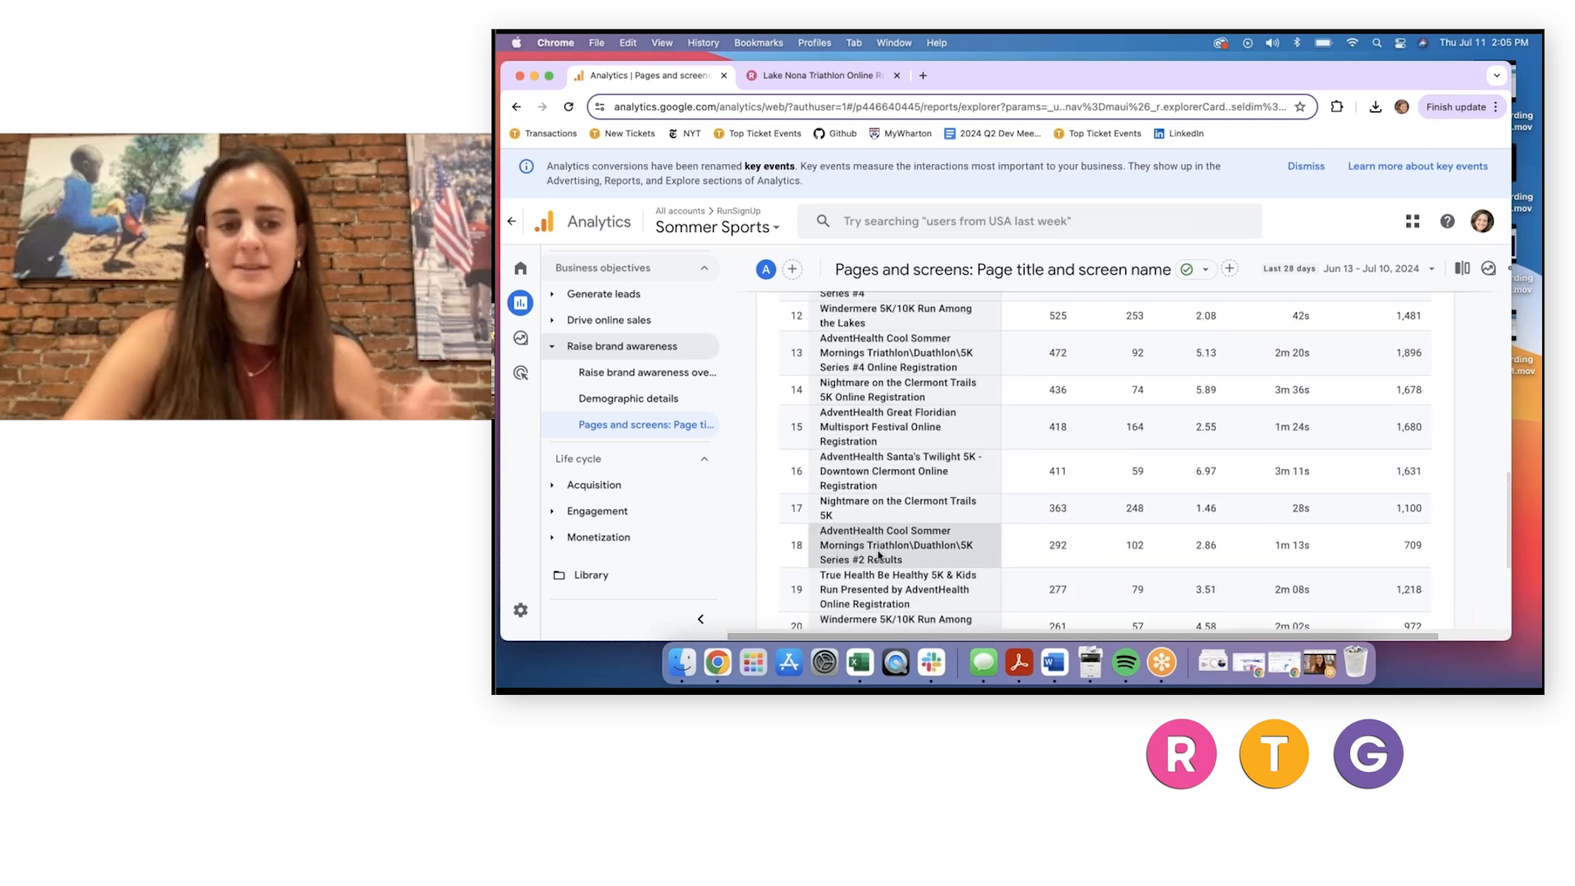
scroll(878, 555, "up", 8)
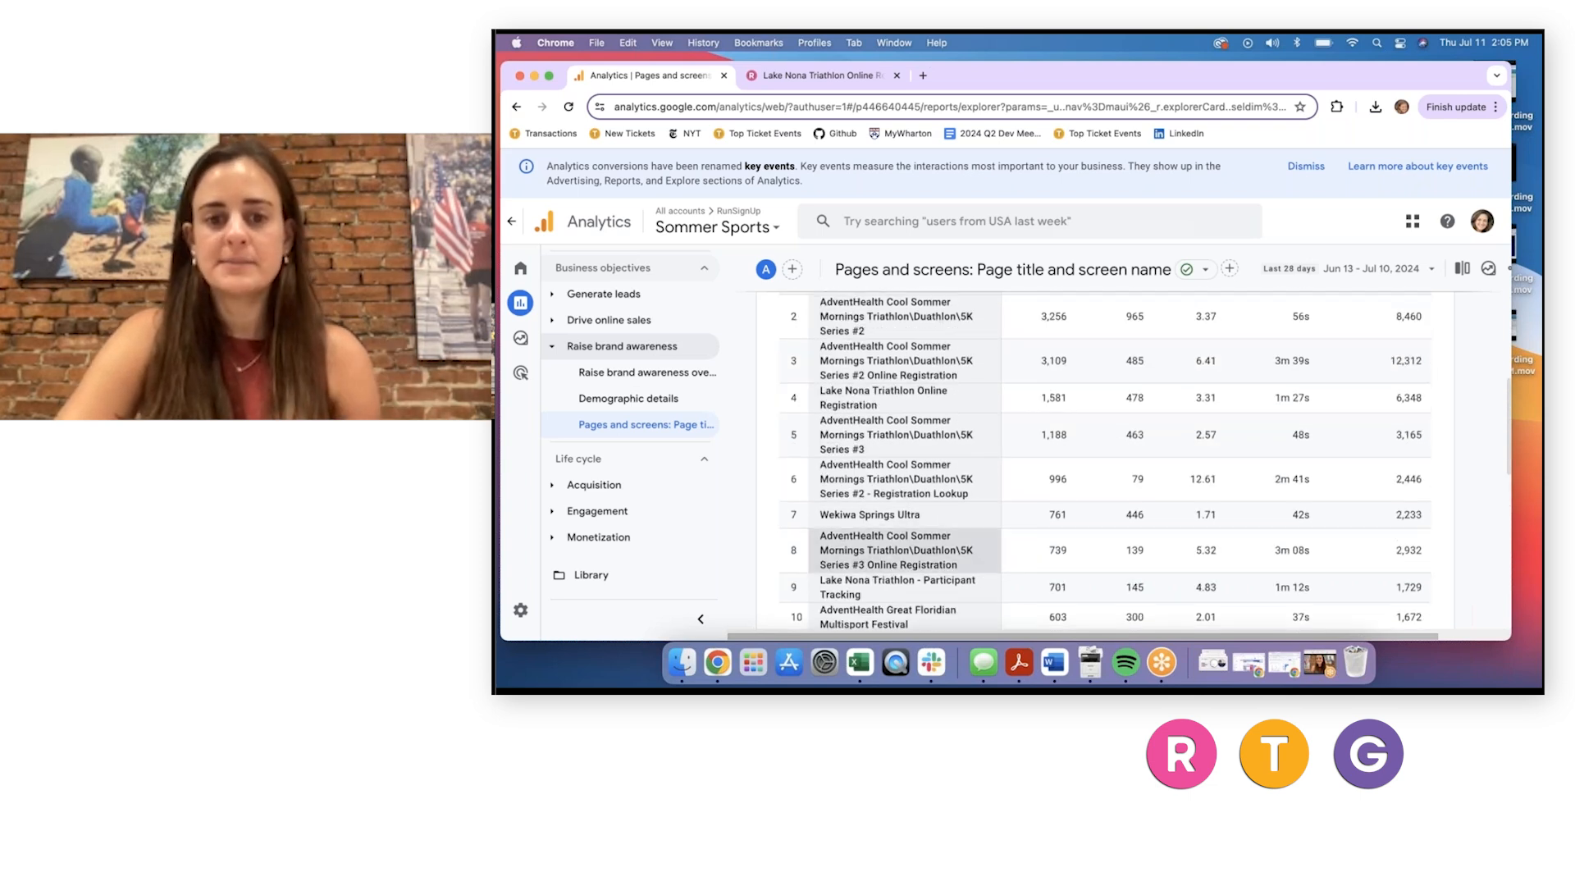
scroll(902, 574, "up", 3)
scroll(913, 457, "down", 2)
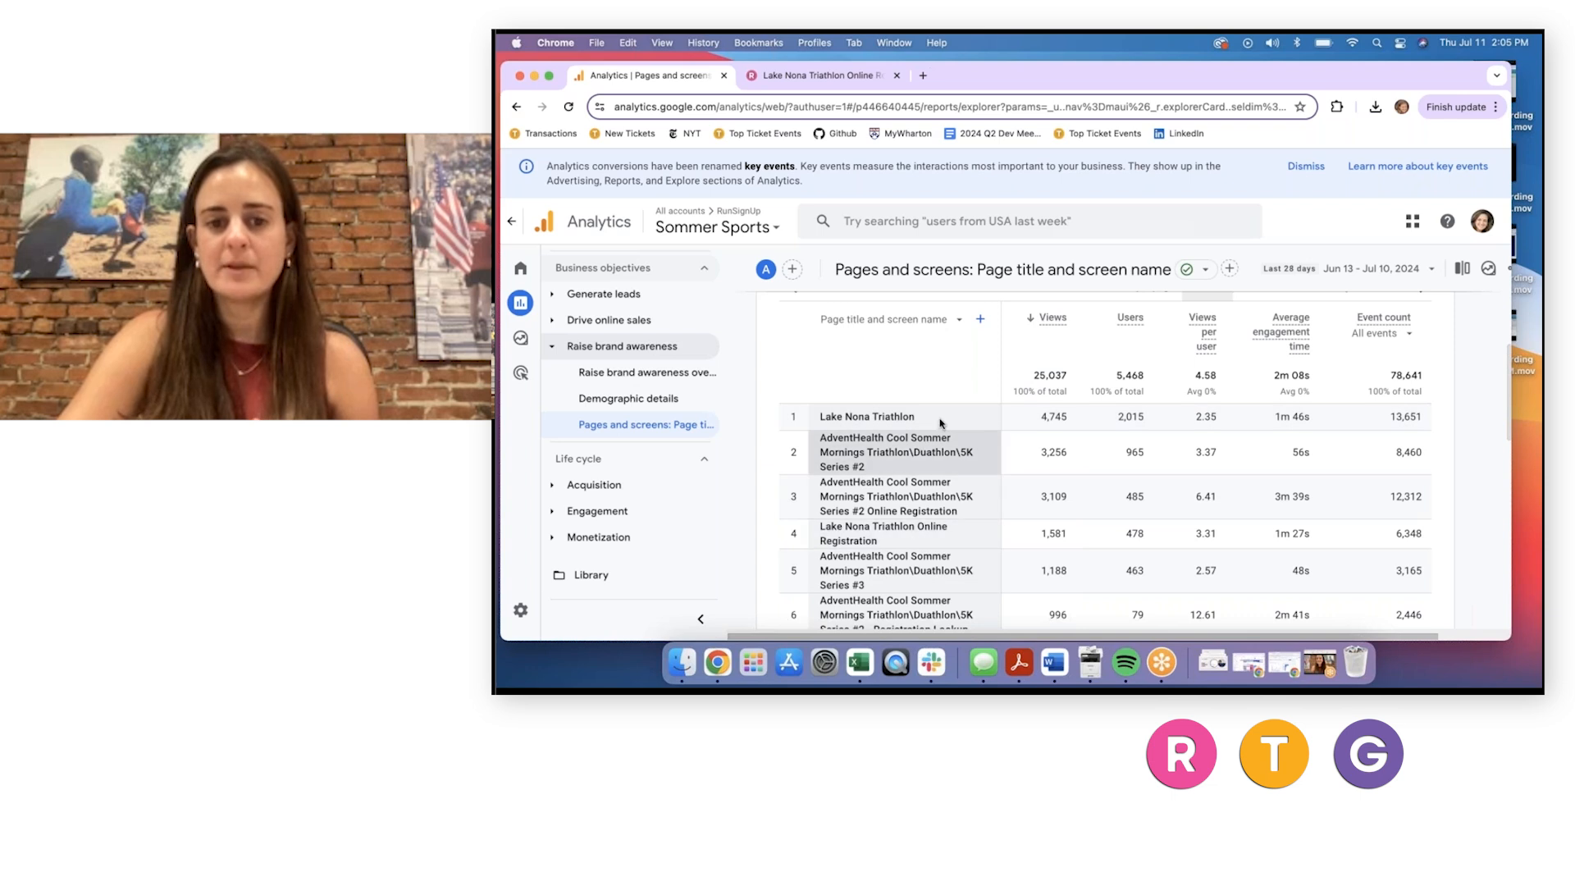
scroll(1050, 410, "up", 1)
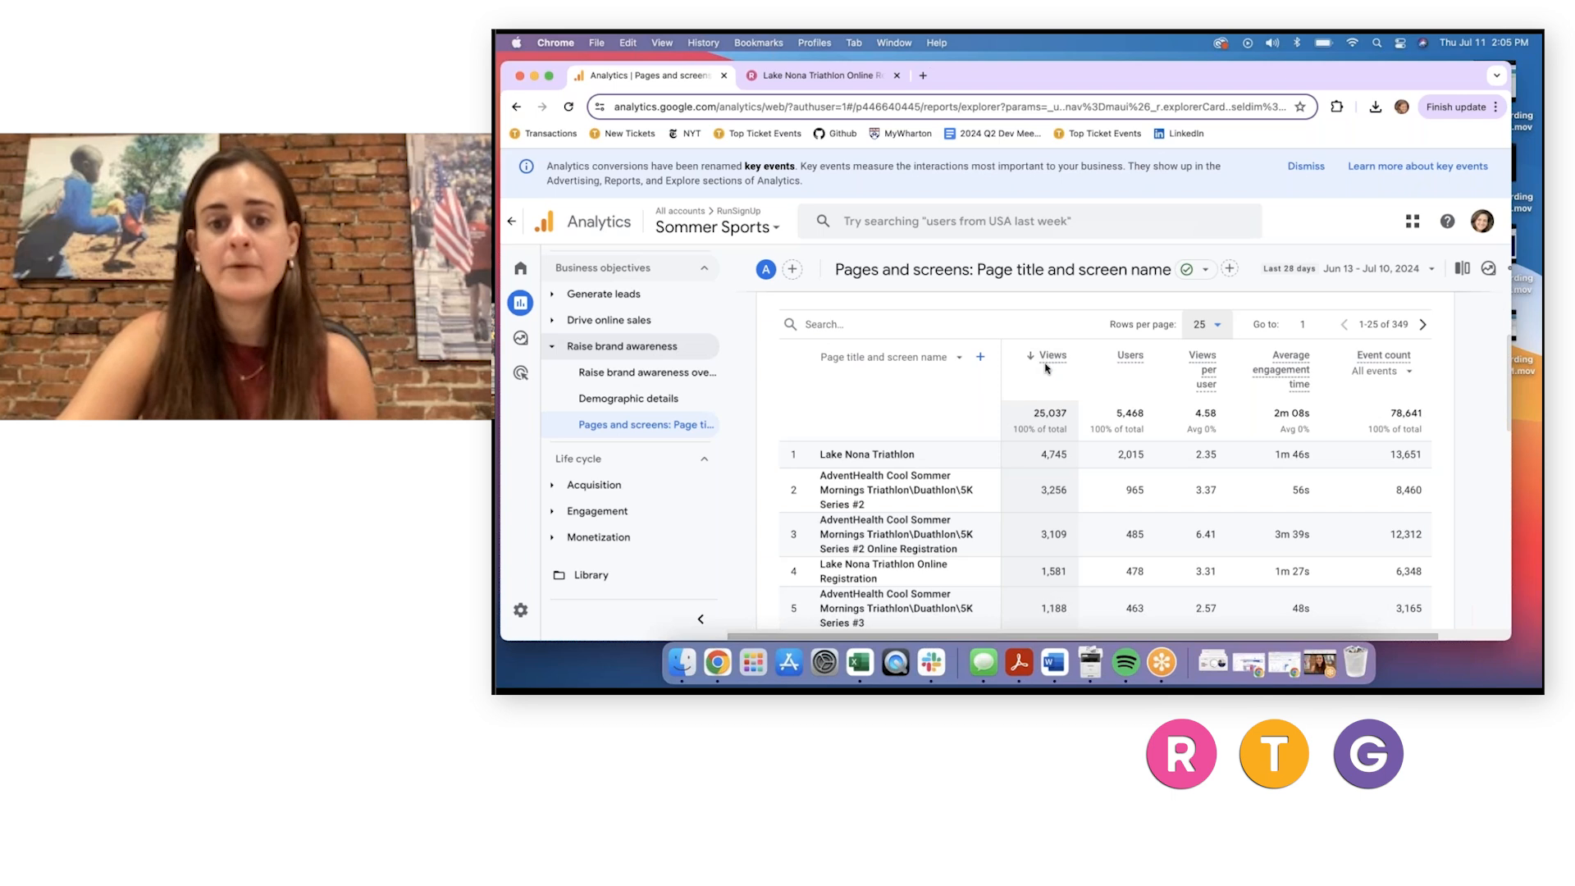
mouse_move(1047, 355)
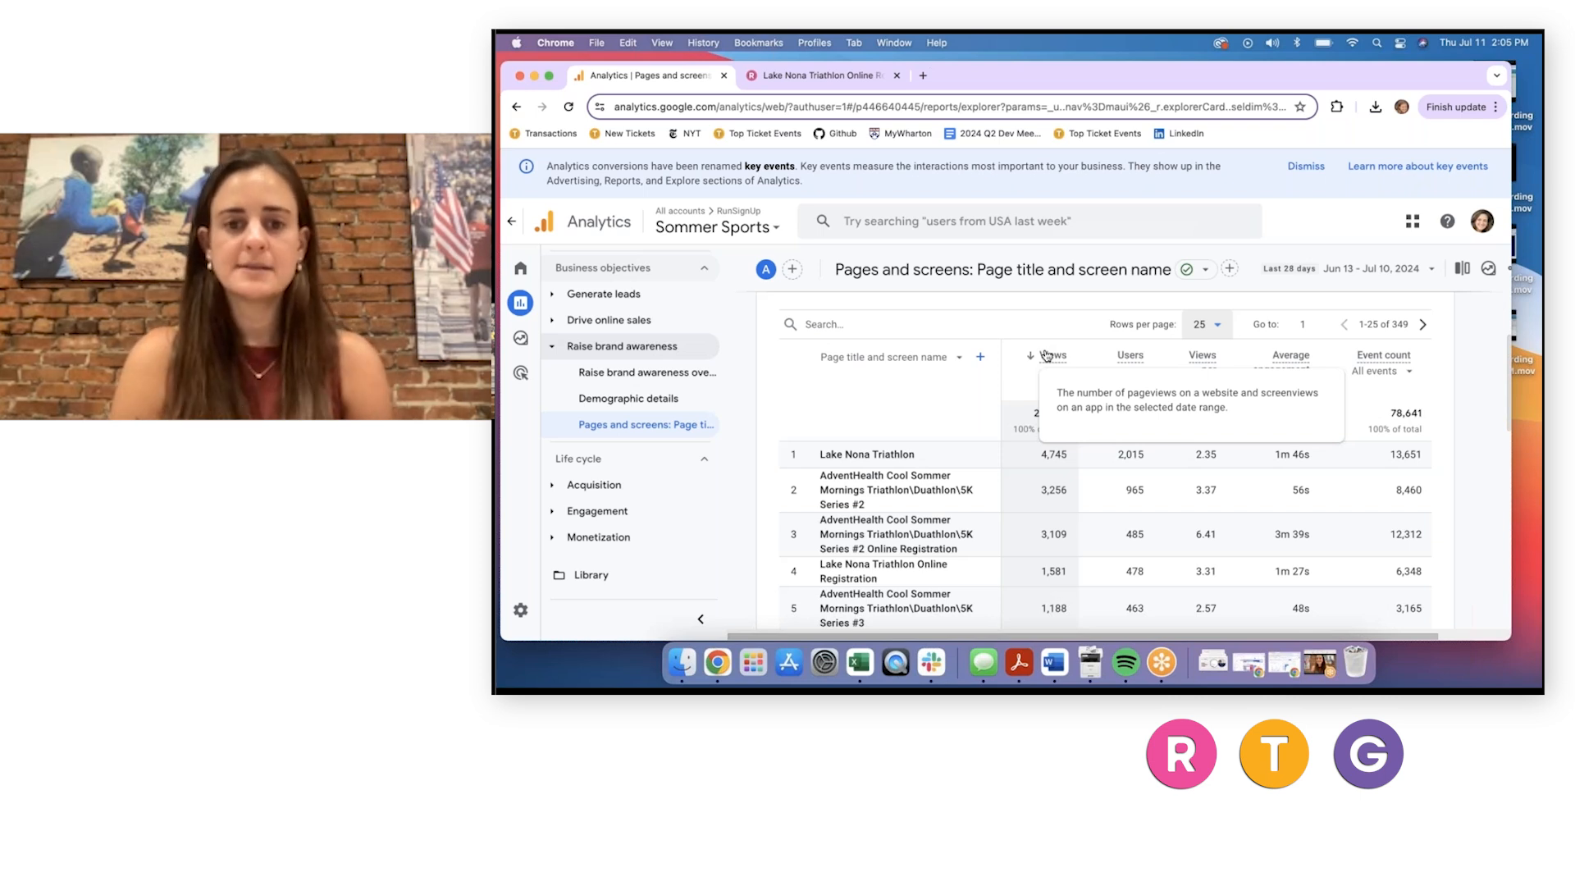
Search the table for Lake Nona and examine the race page, Online Registration and Participant Tracking rows.
left_click(832, 325)
type("Lake Nona")
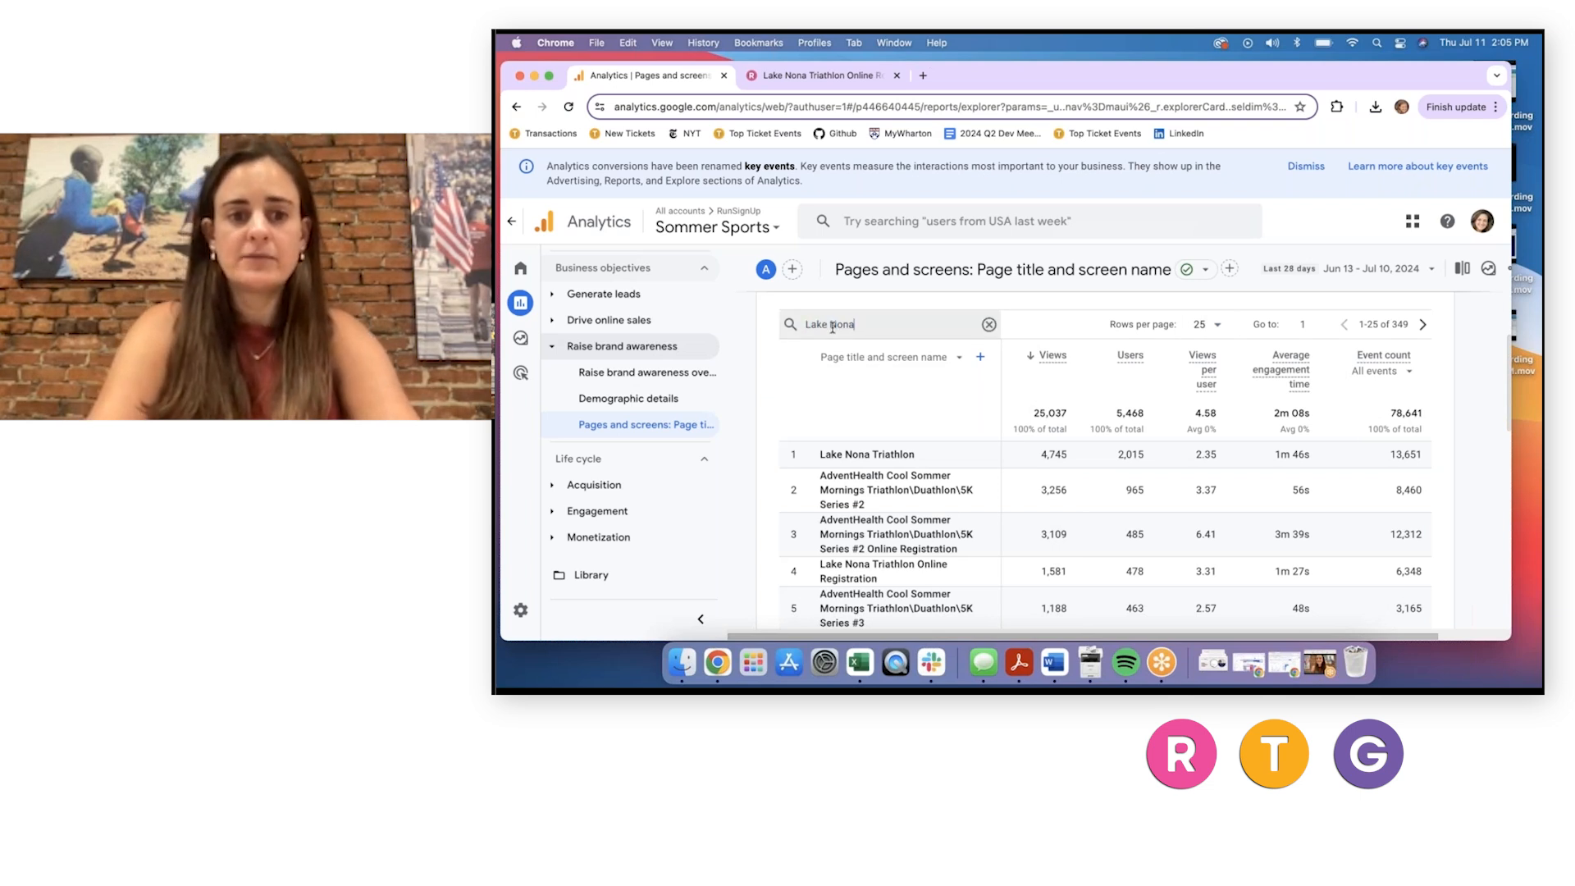
key("Return")
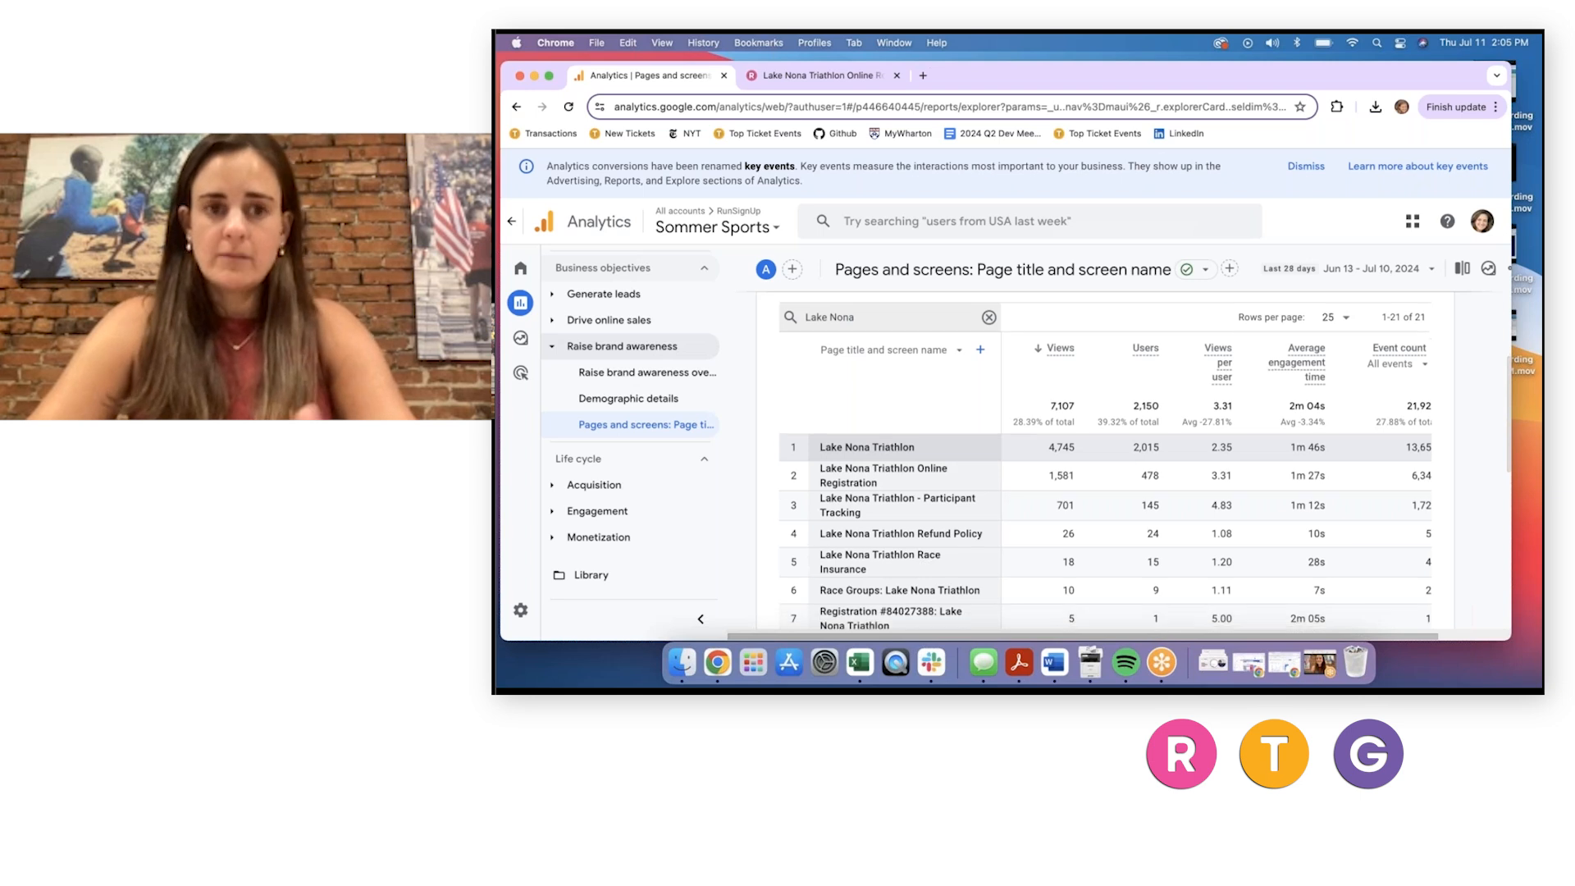
scroll(886, 462, "down", 2)
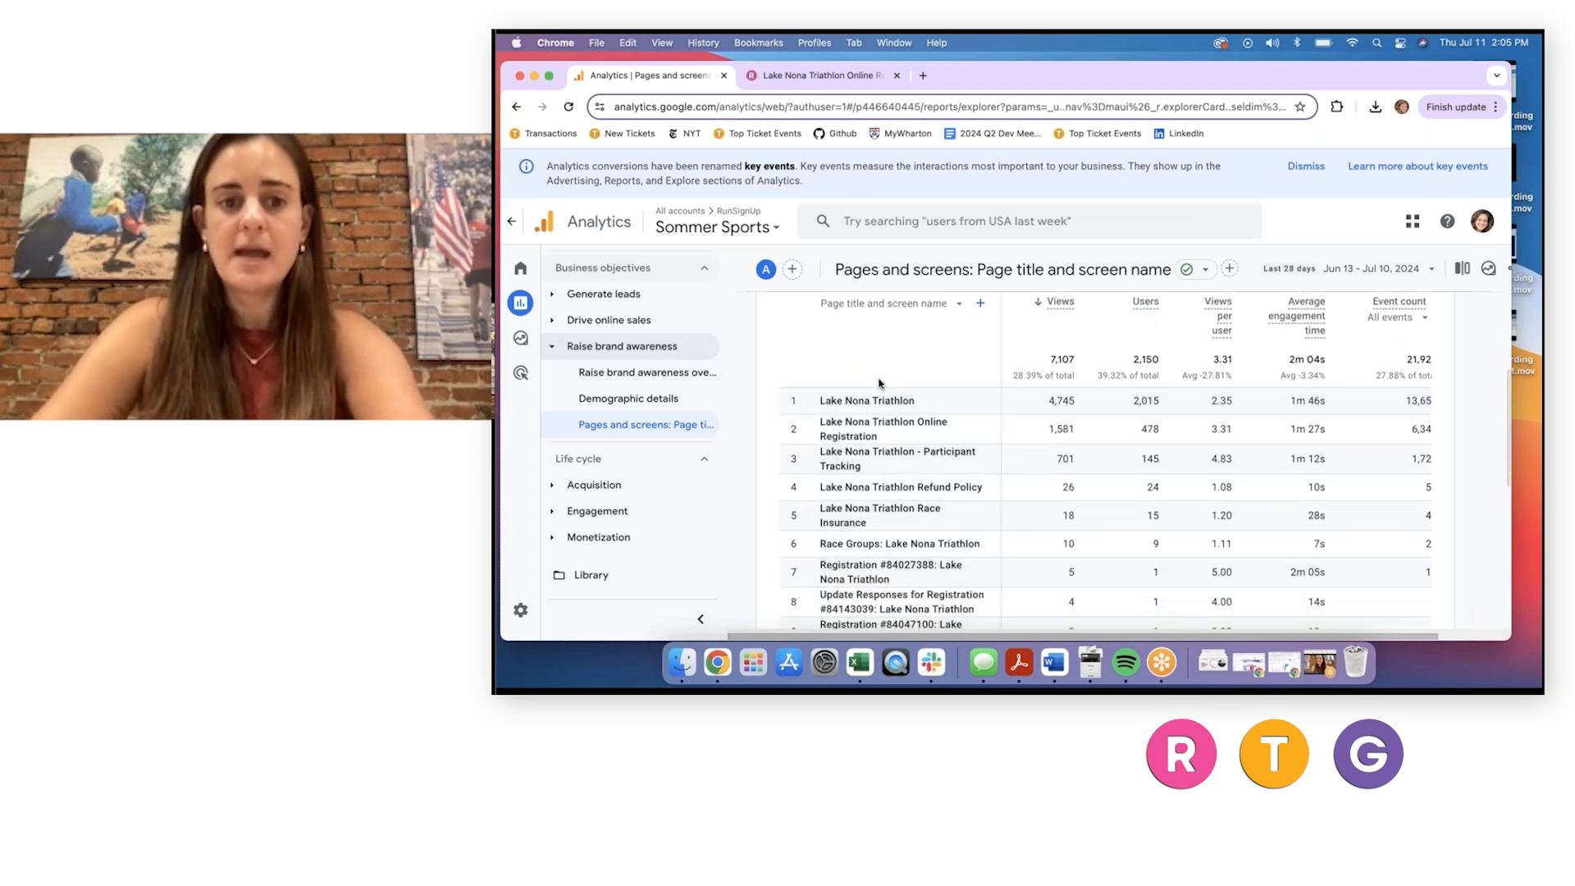
left_click_drag(831, 400, 913, 396)
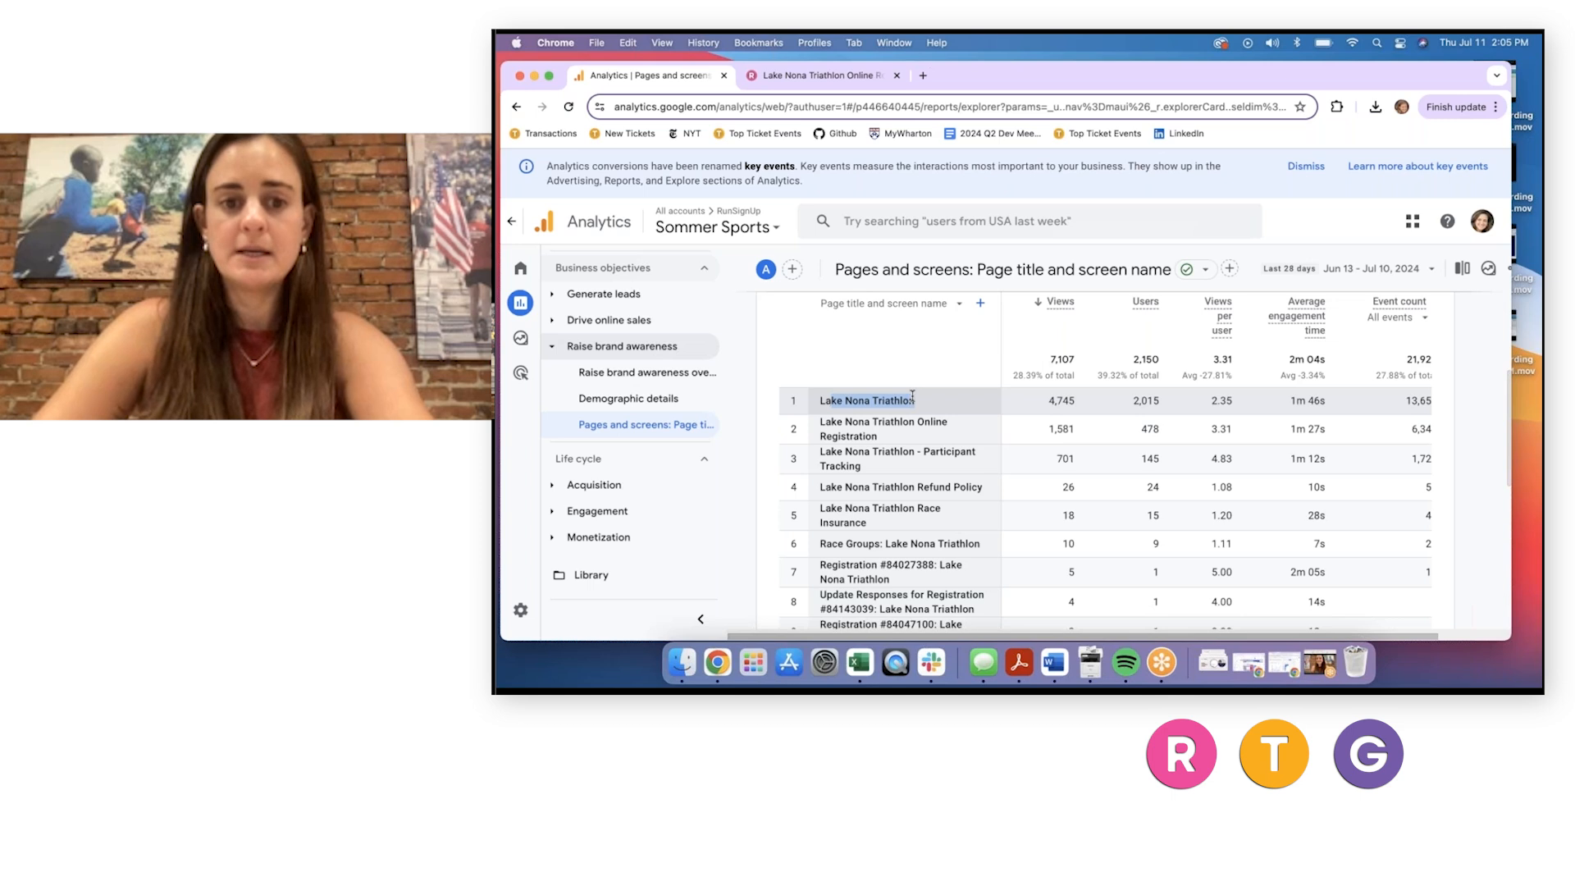
triple_click(859, 423)
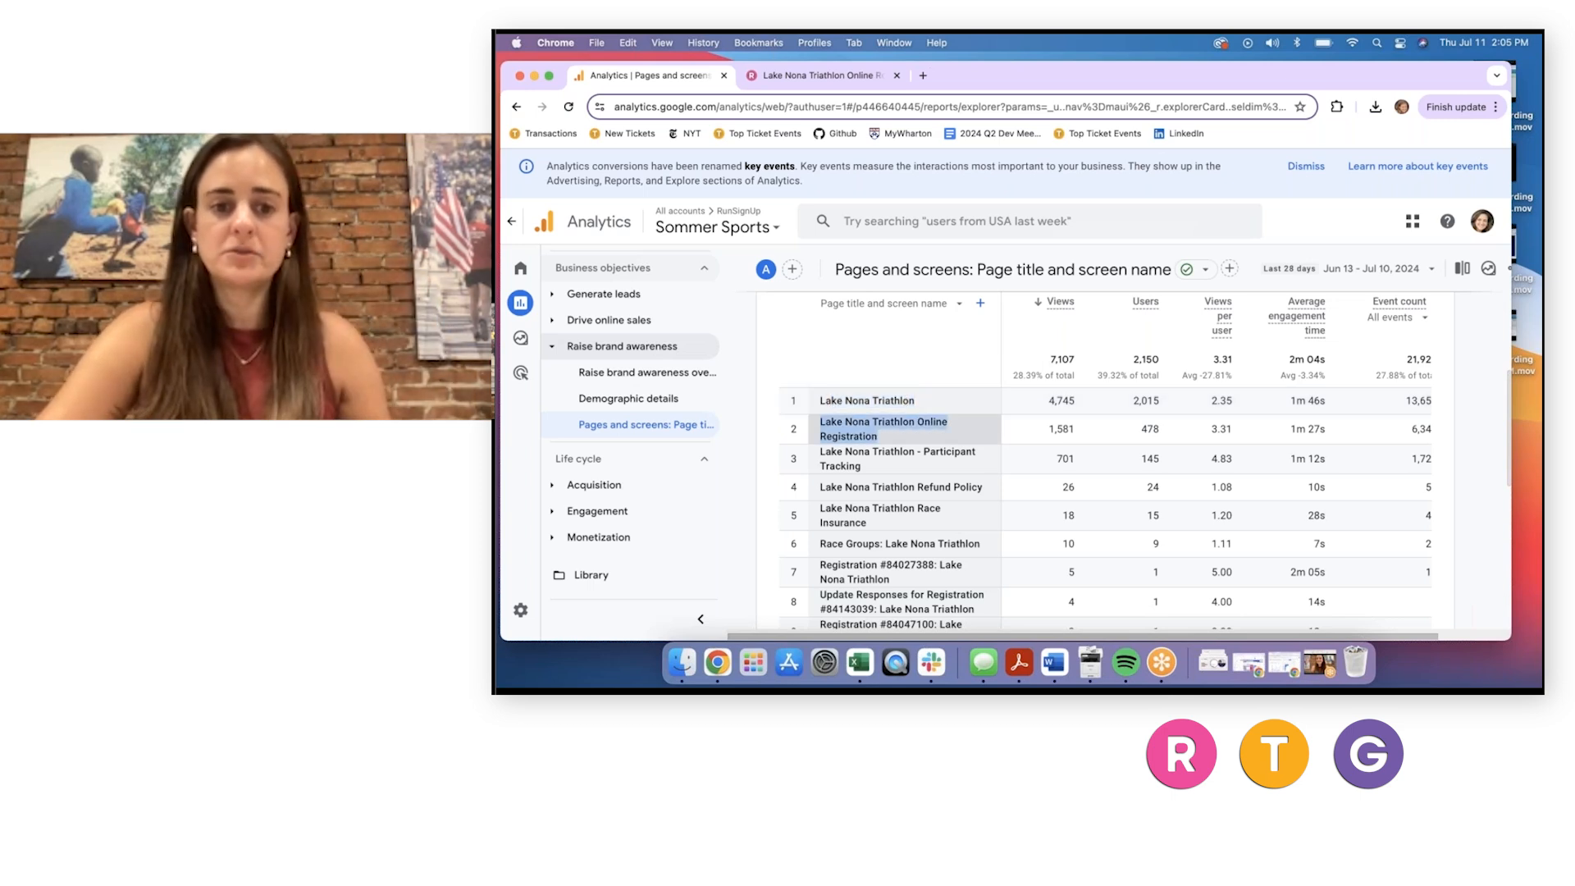
double_click(893, 452)
triple_click(894, 453)
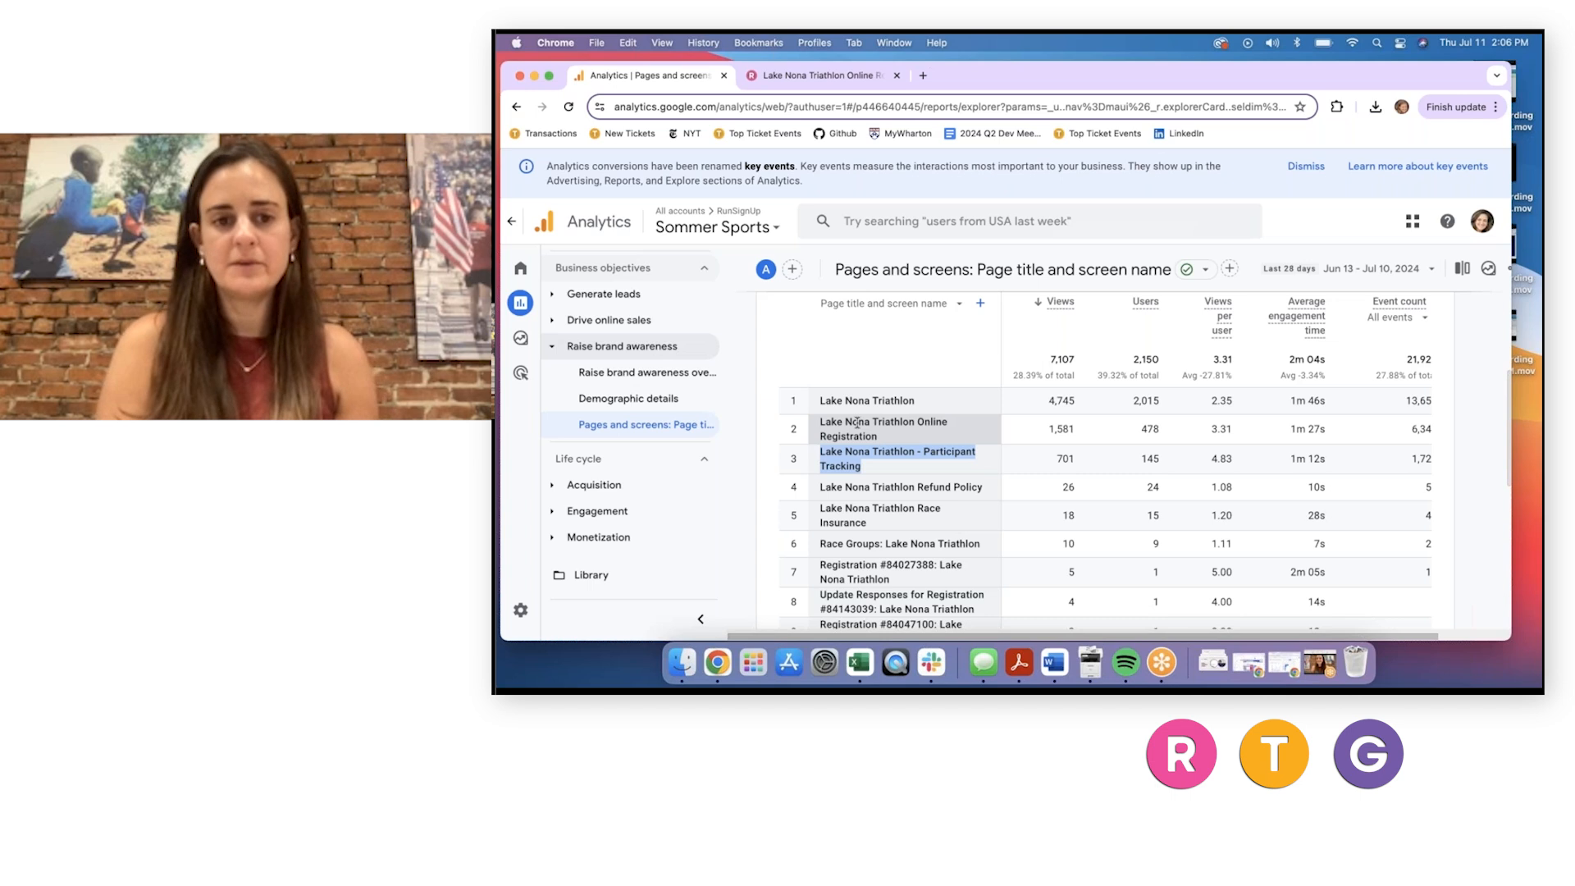
Widen the browser window and open the Pages and screens report for customization.
scroll(857, 422, "up", 3)
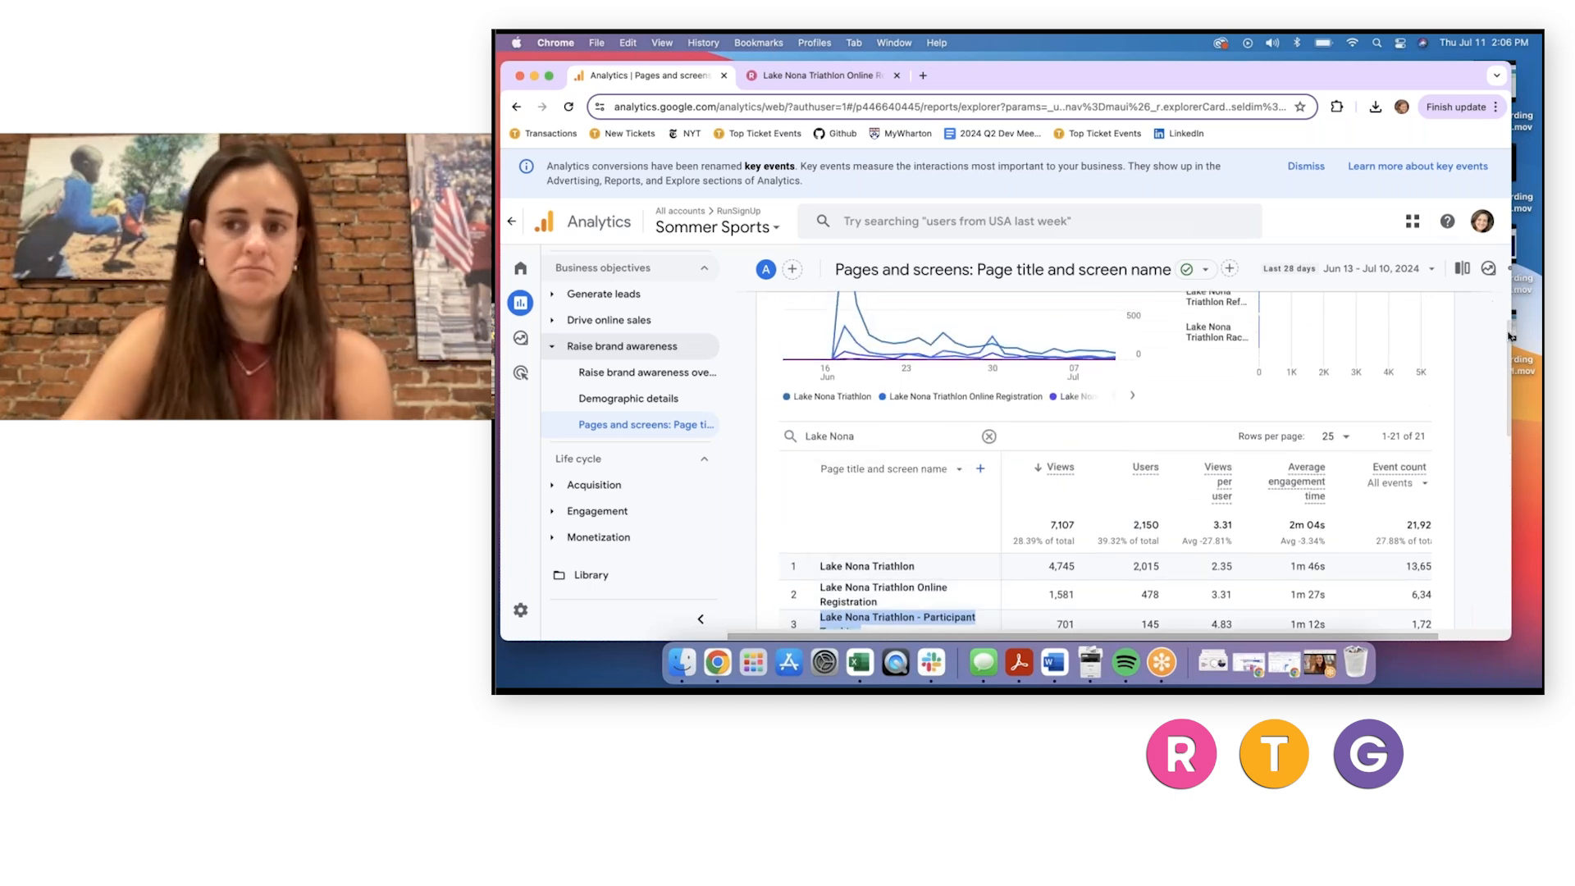
double_click(1519, 335)
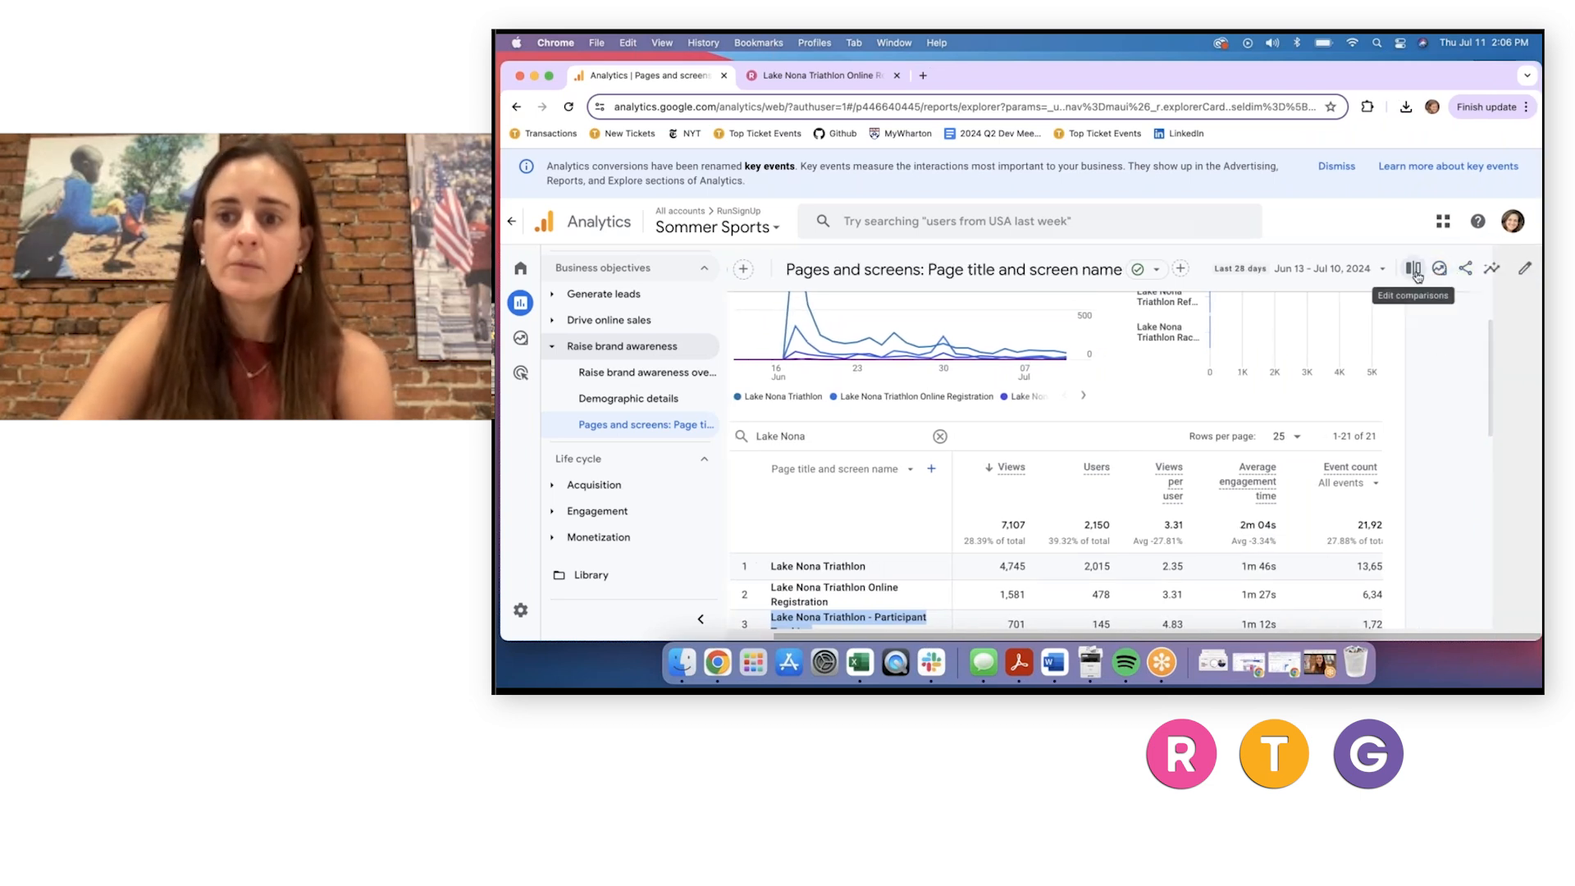
scroll(1390, 325, "up", 5)
scroll(1391, 325, "up", 2)
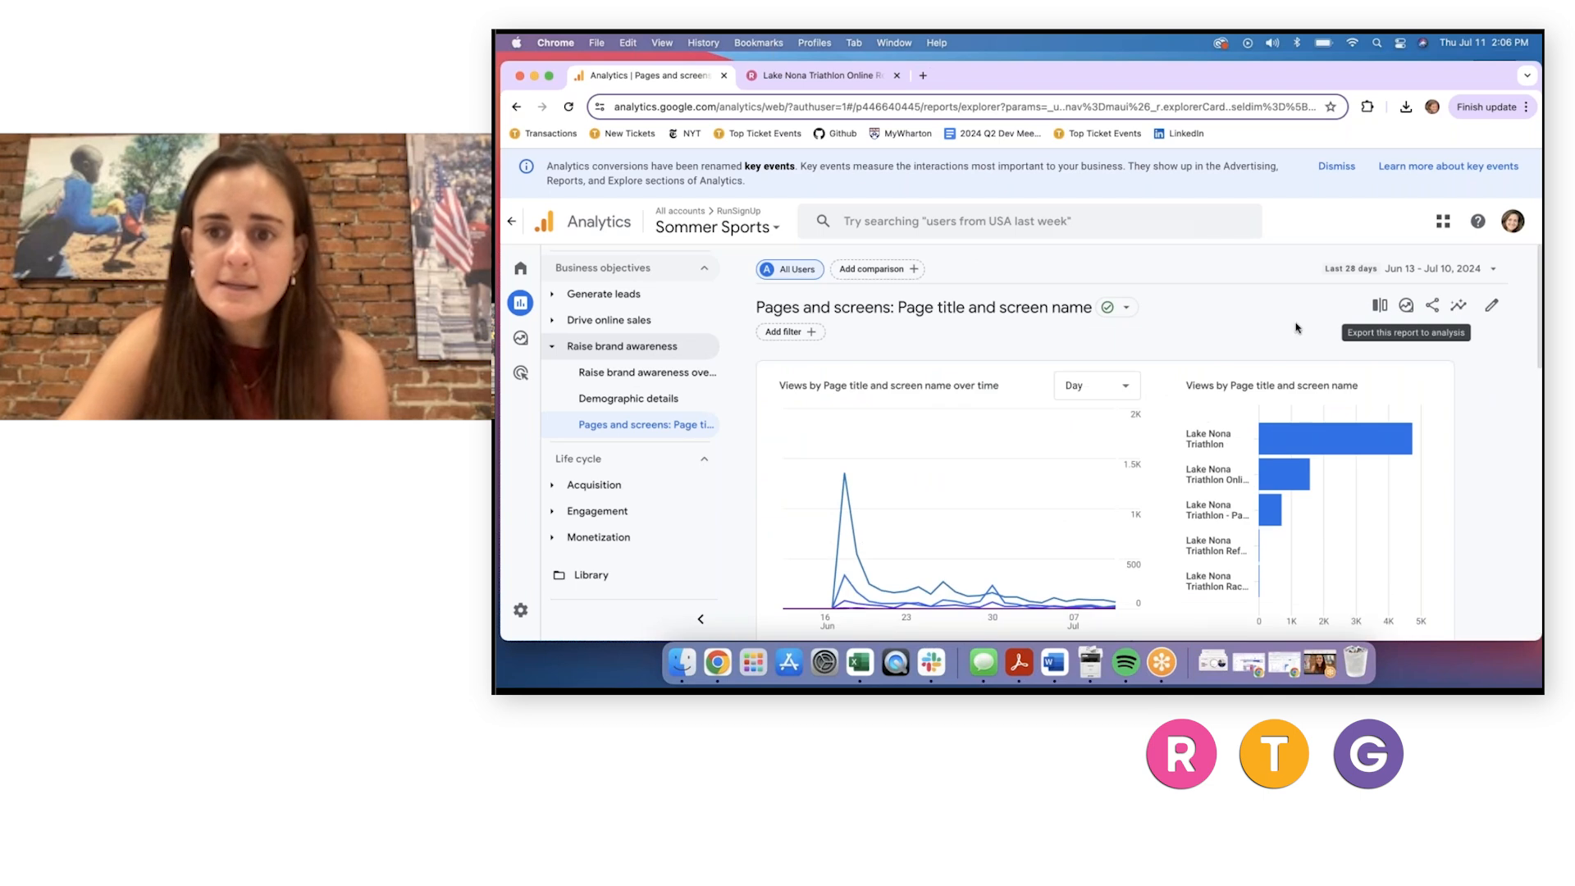
left_click(1493, 309)
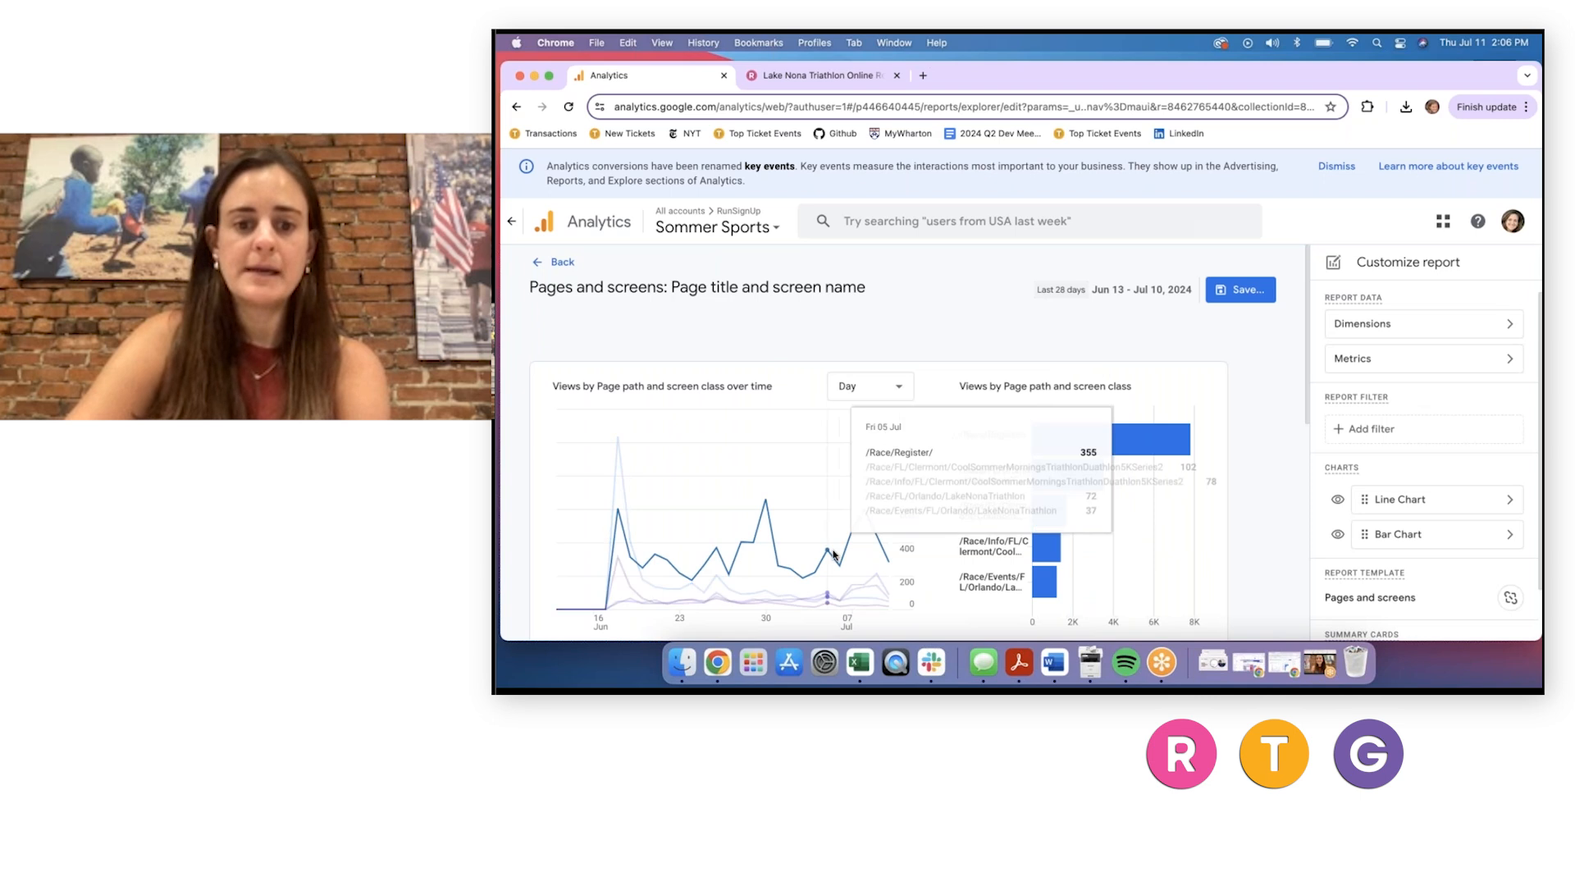
Set the primary dimension of the table in the report being customized to Page title and screen name.
scroll(834, 556, "down", 3)
left_click(703, 461)
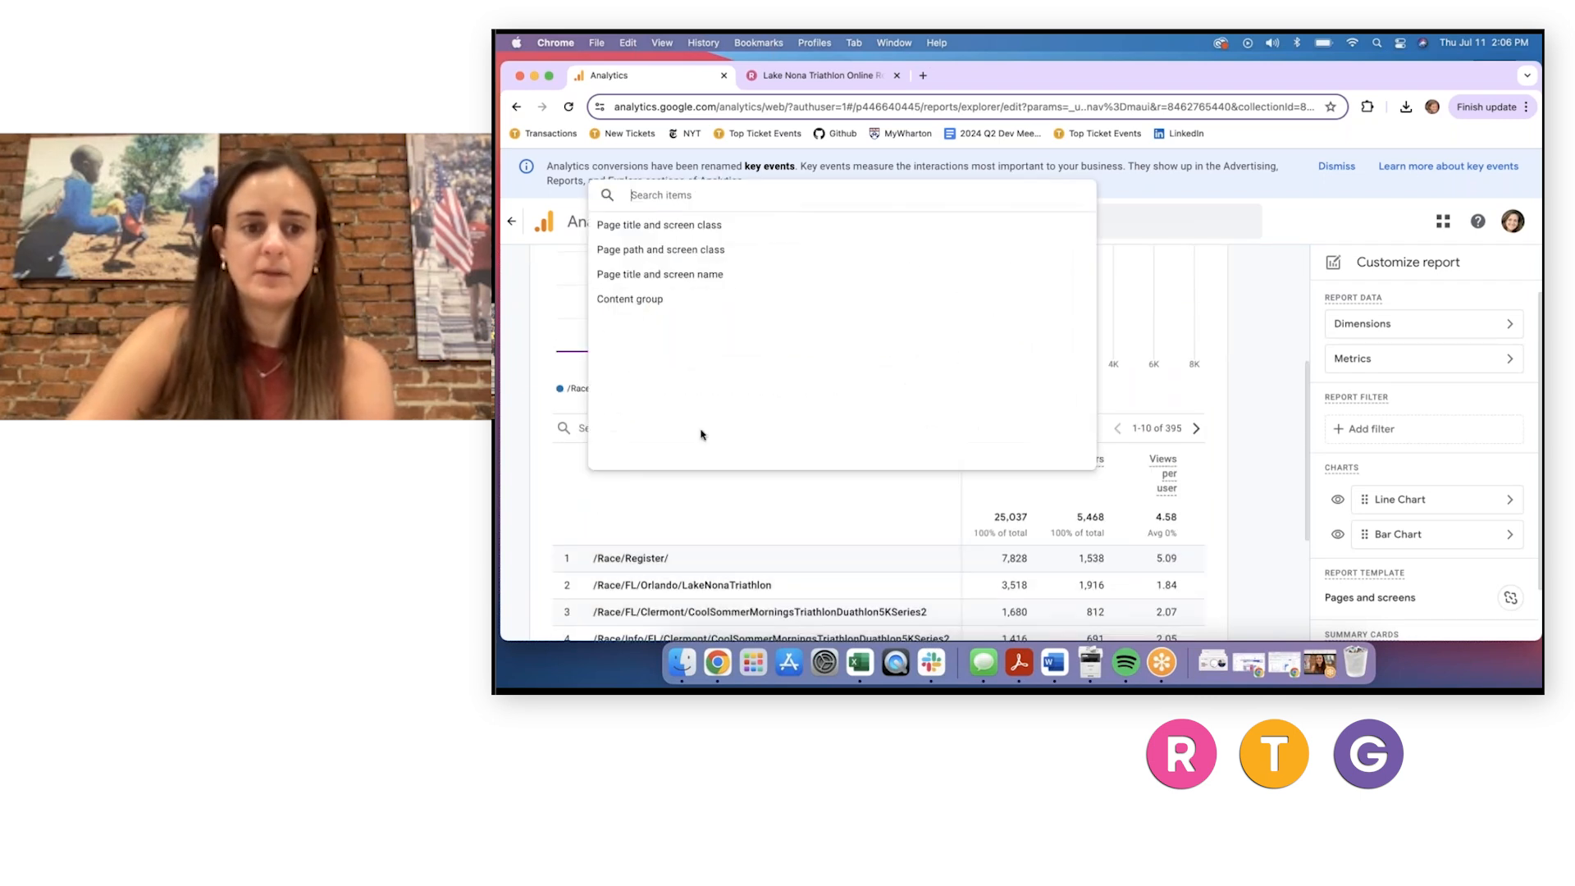
left_click(700, 277)
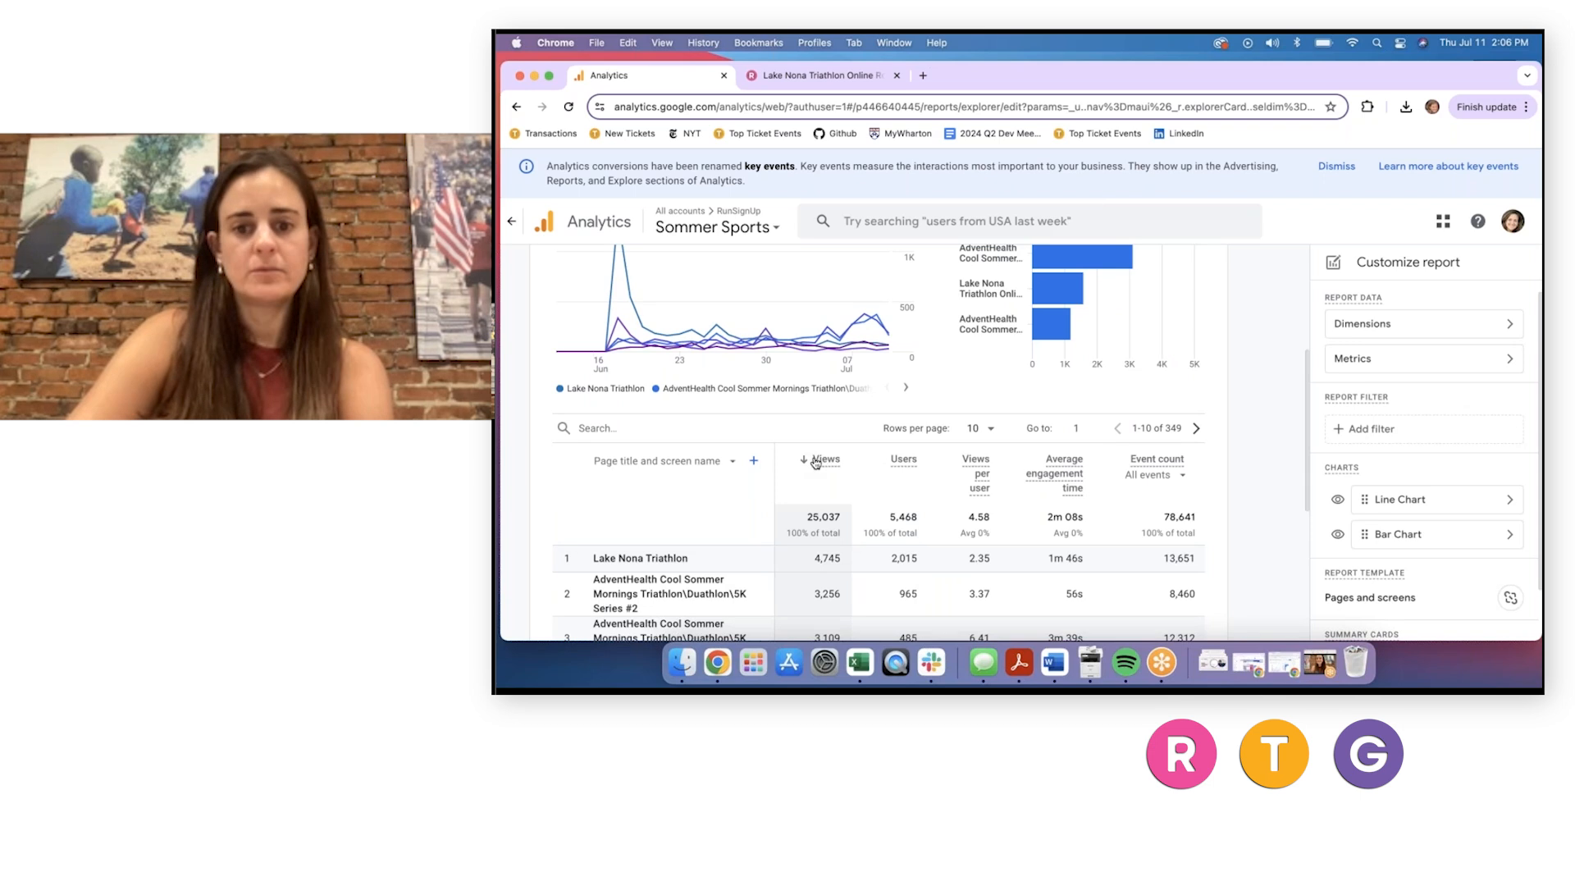
Create a new summary card with the dimension Page title and screen name and the metric Views.
scroll(1404, 468, "down", 1)
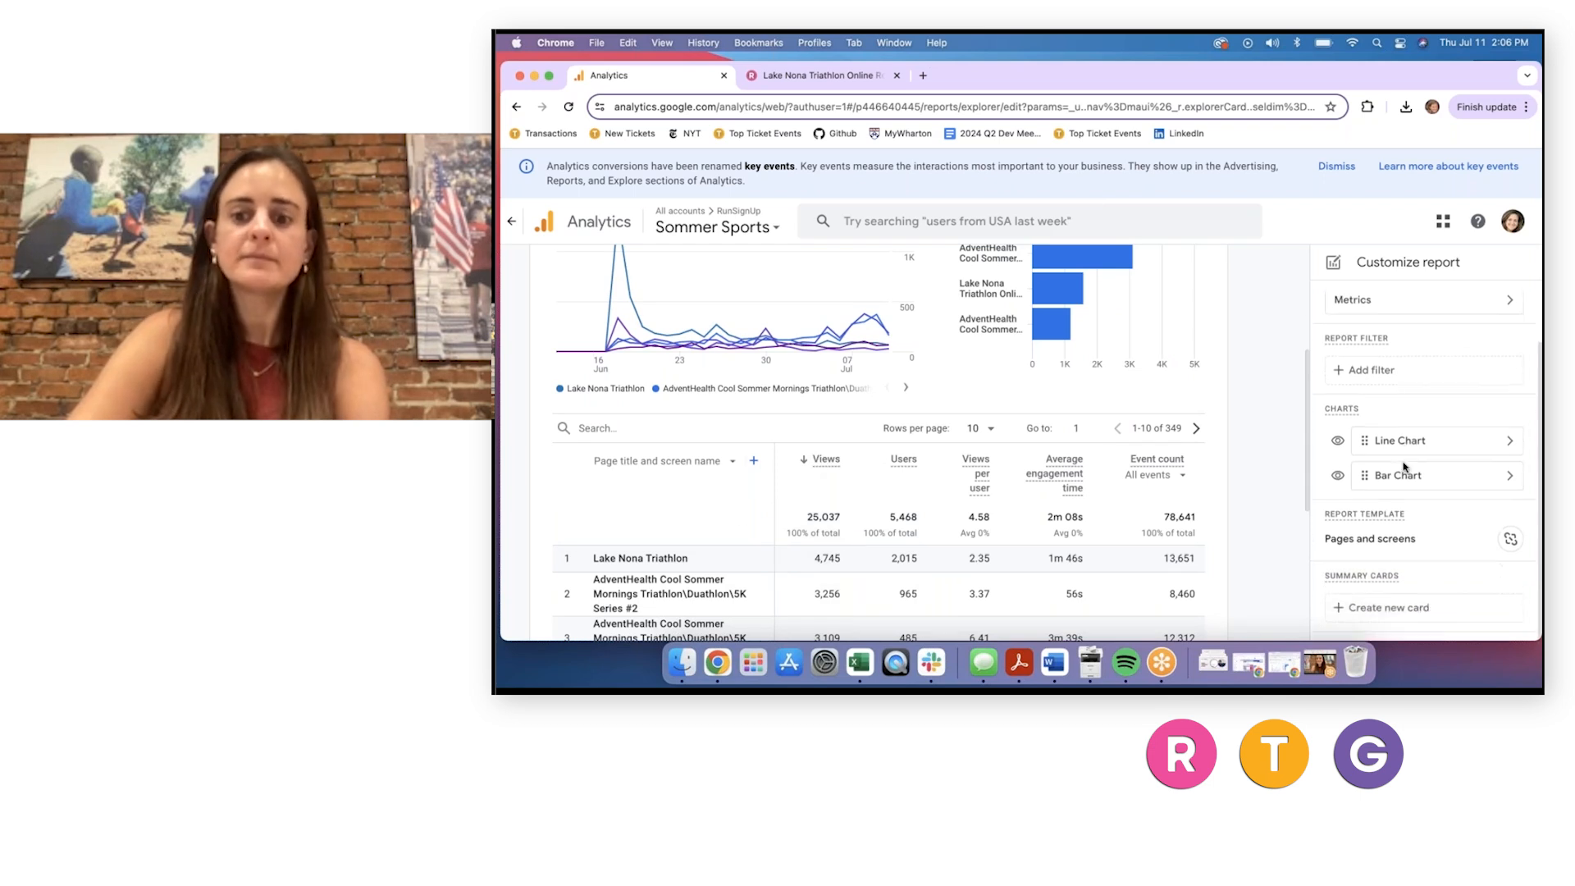
left_click(1371, 611)
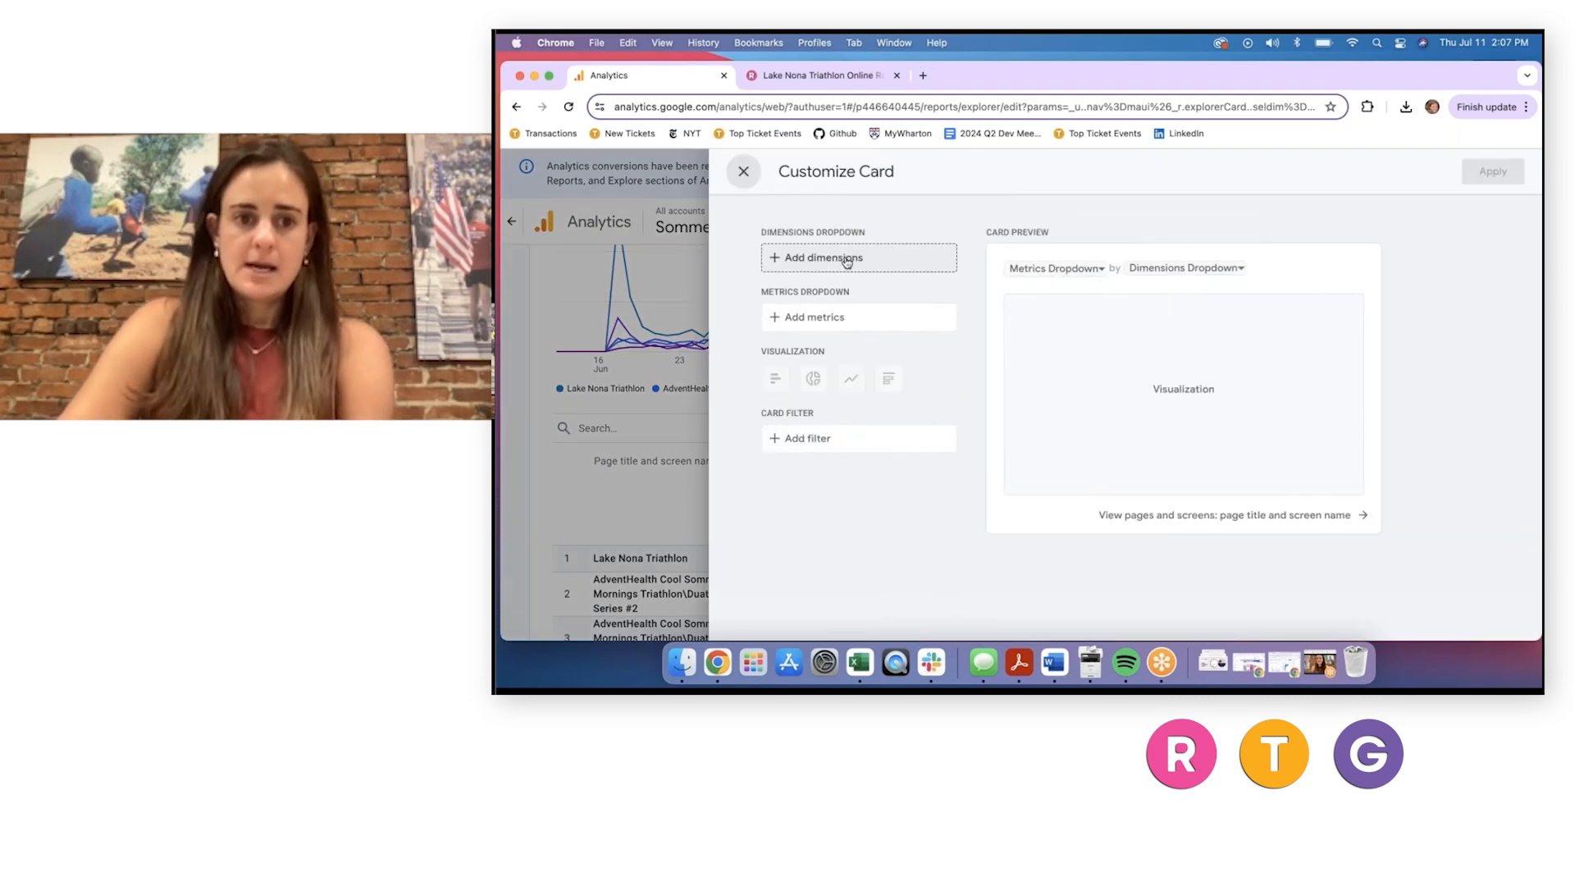
left_click(847, 260)
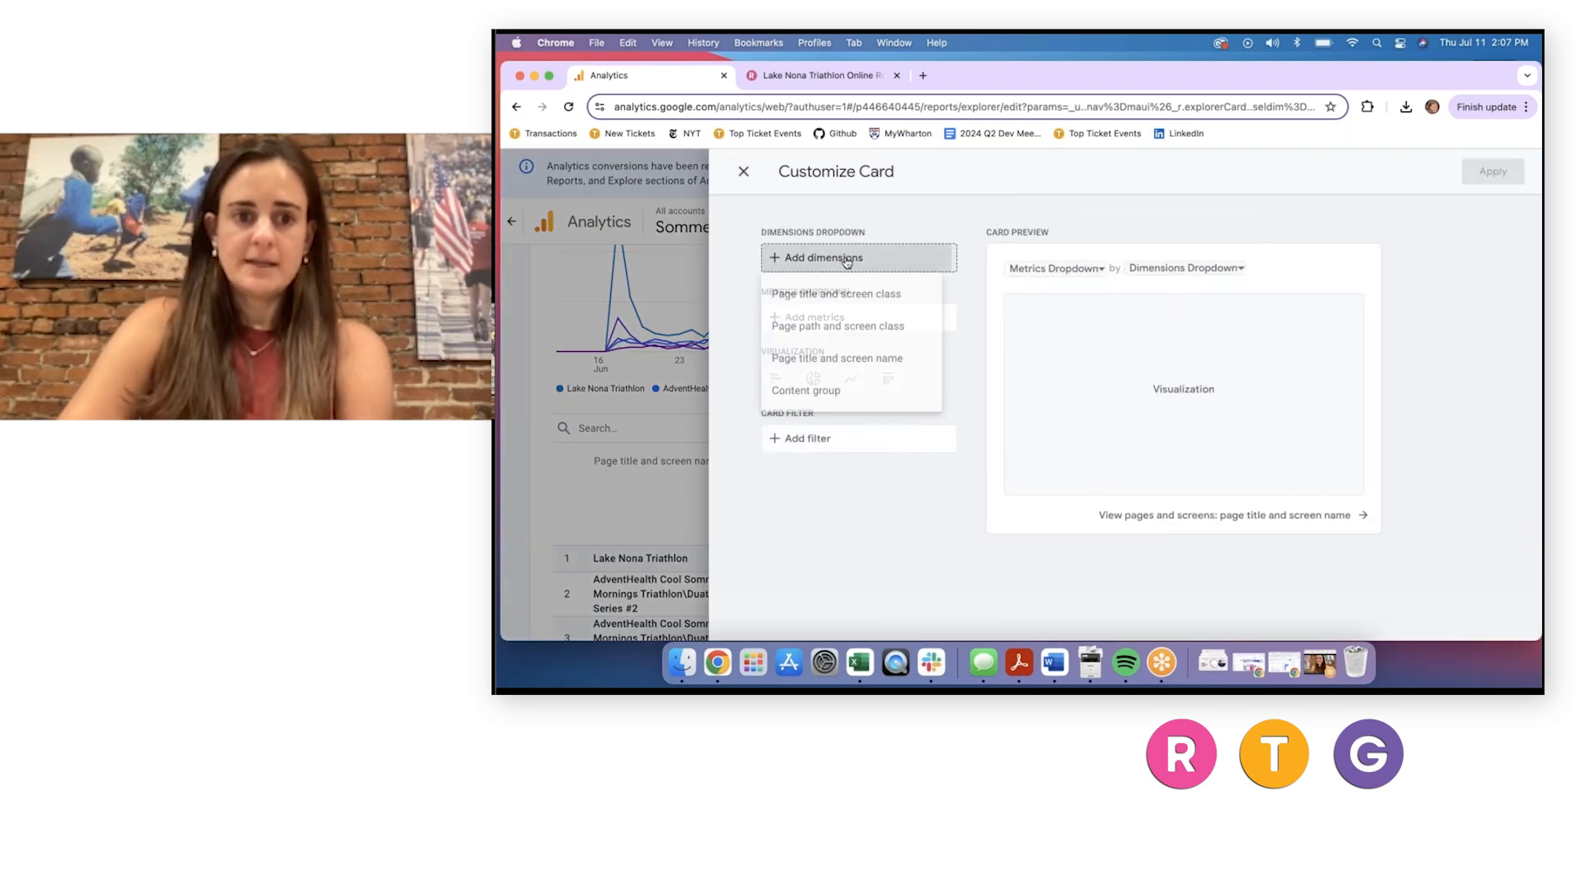
left_click(867, 365)
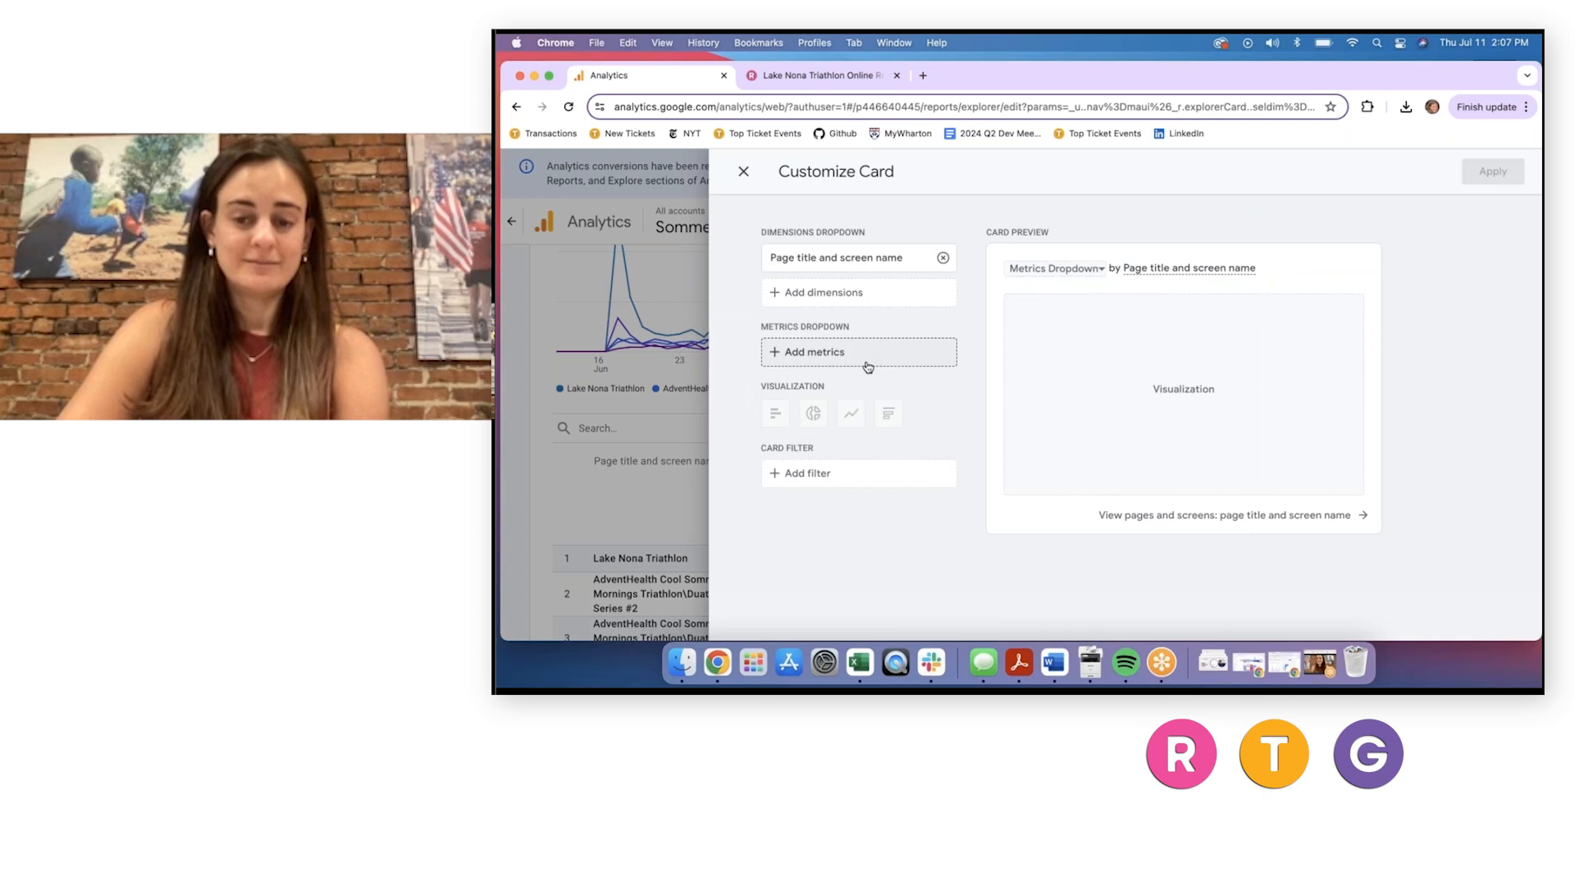
left_click(821, 353)
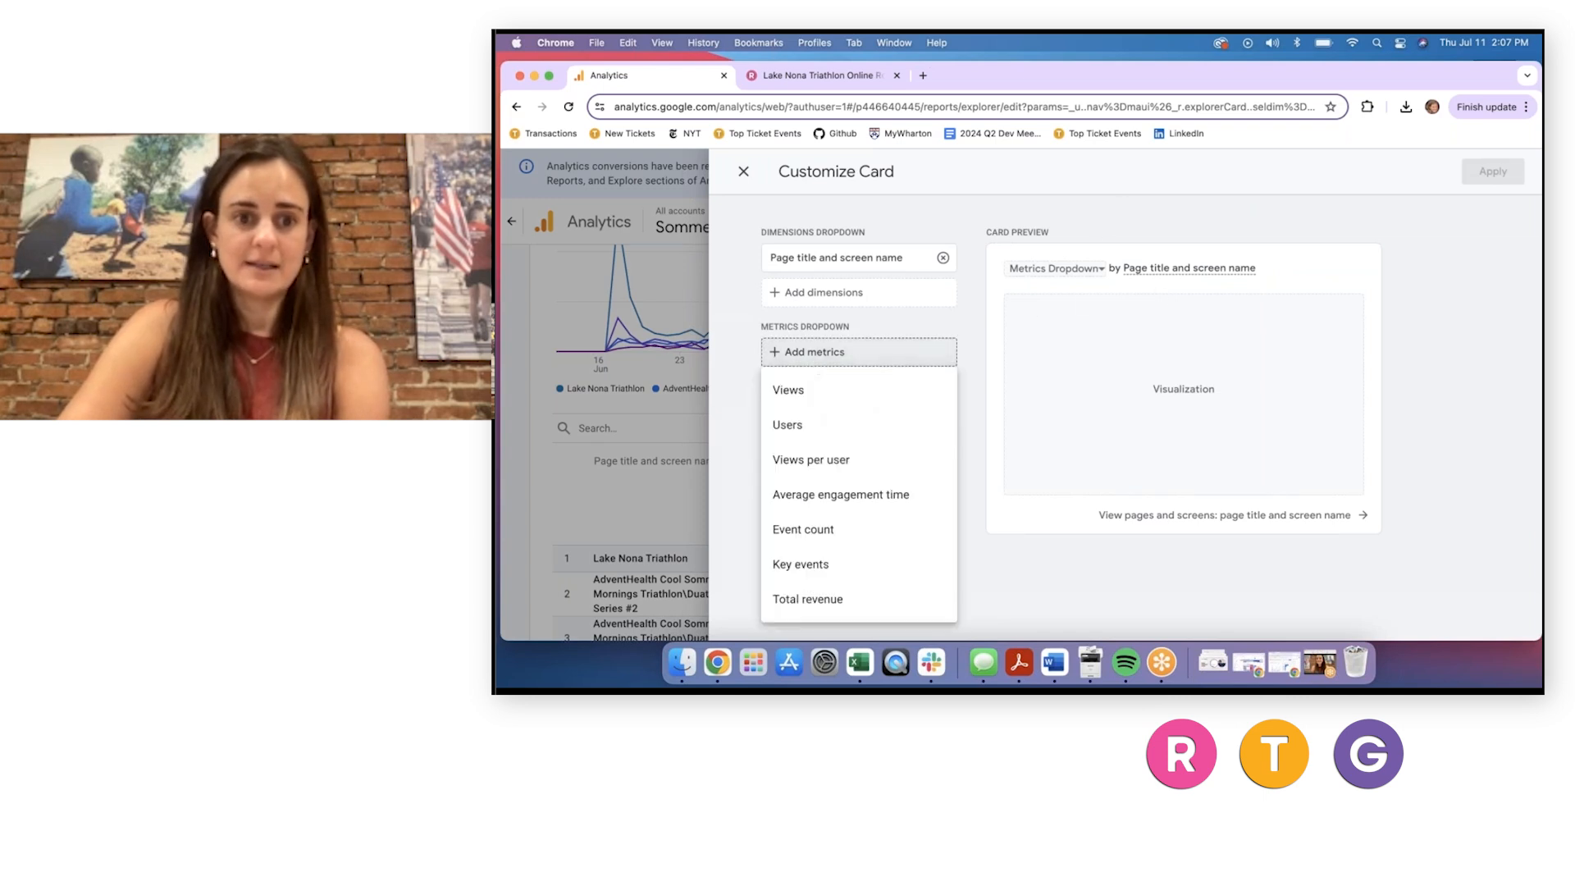
left_click(806, 392)
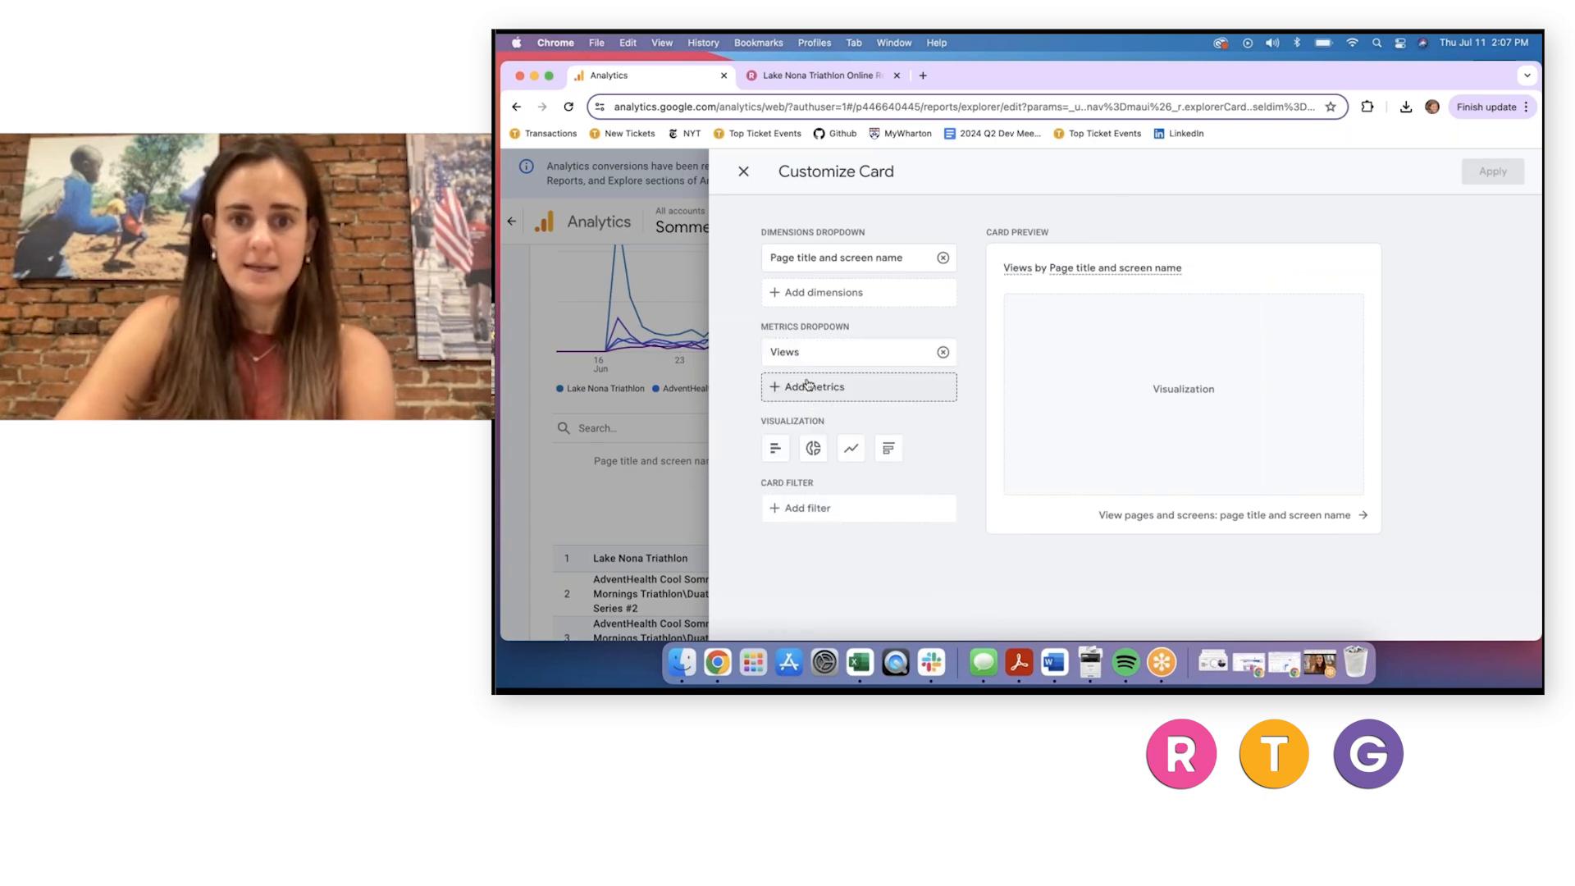
Preview the card as a bar chart, switch its visualization to a table and apply the card to the report.
left_click(775, 452)
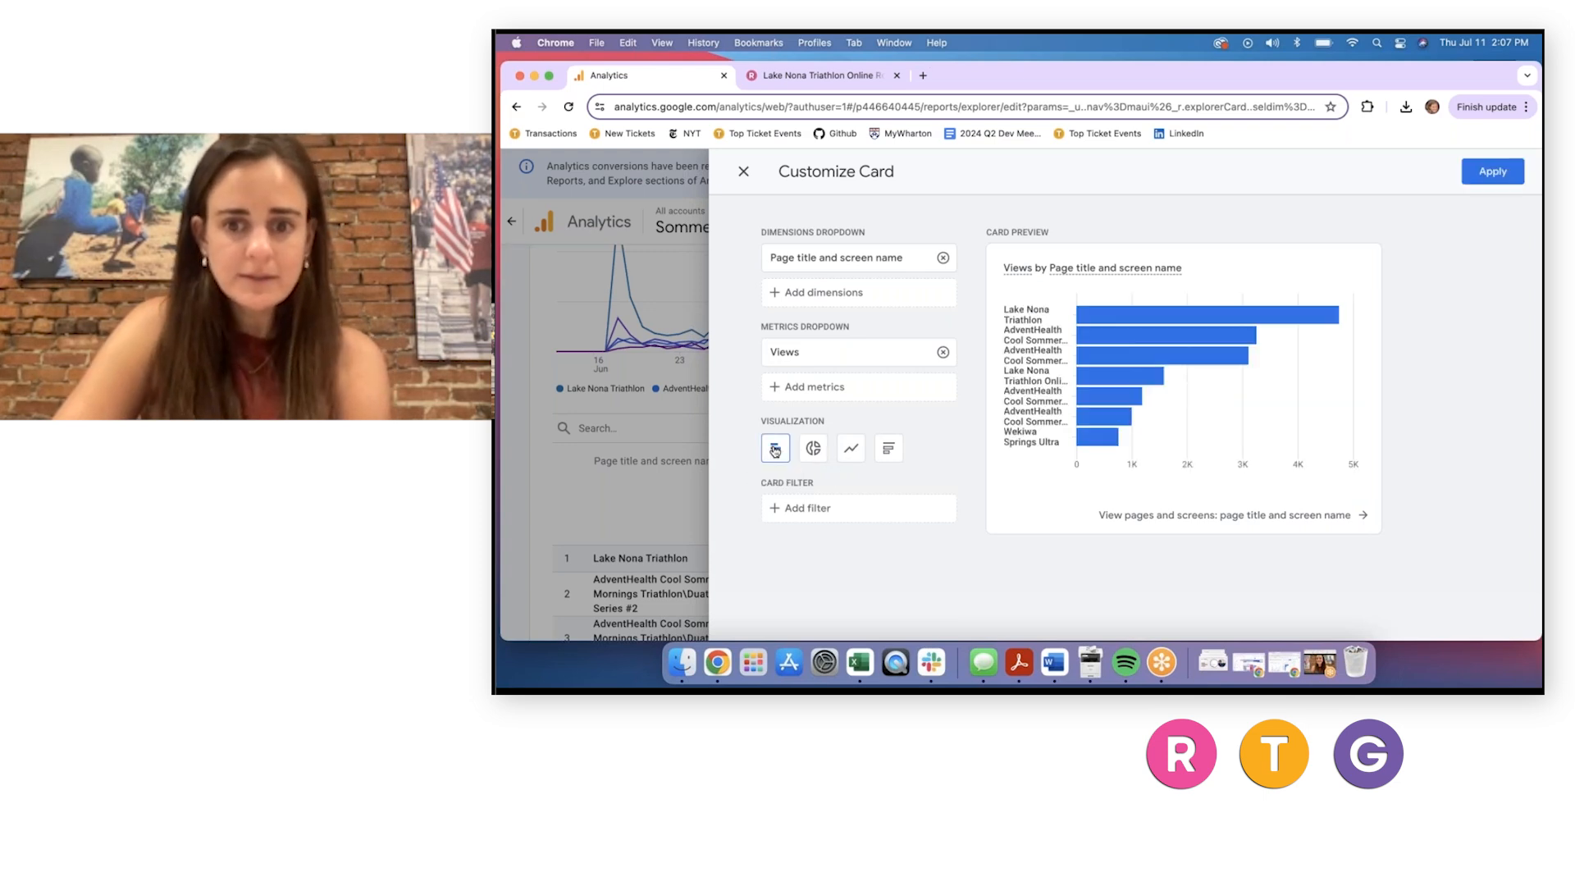
left_click(890, 448)
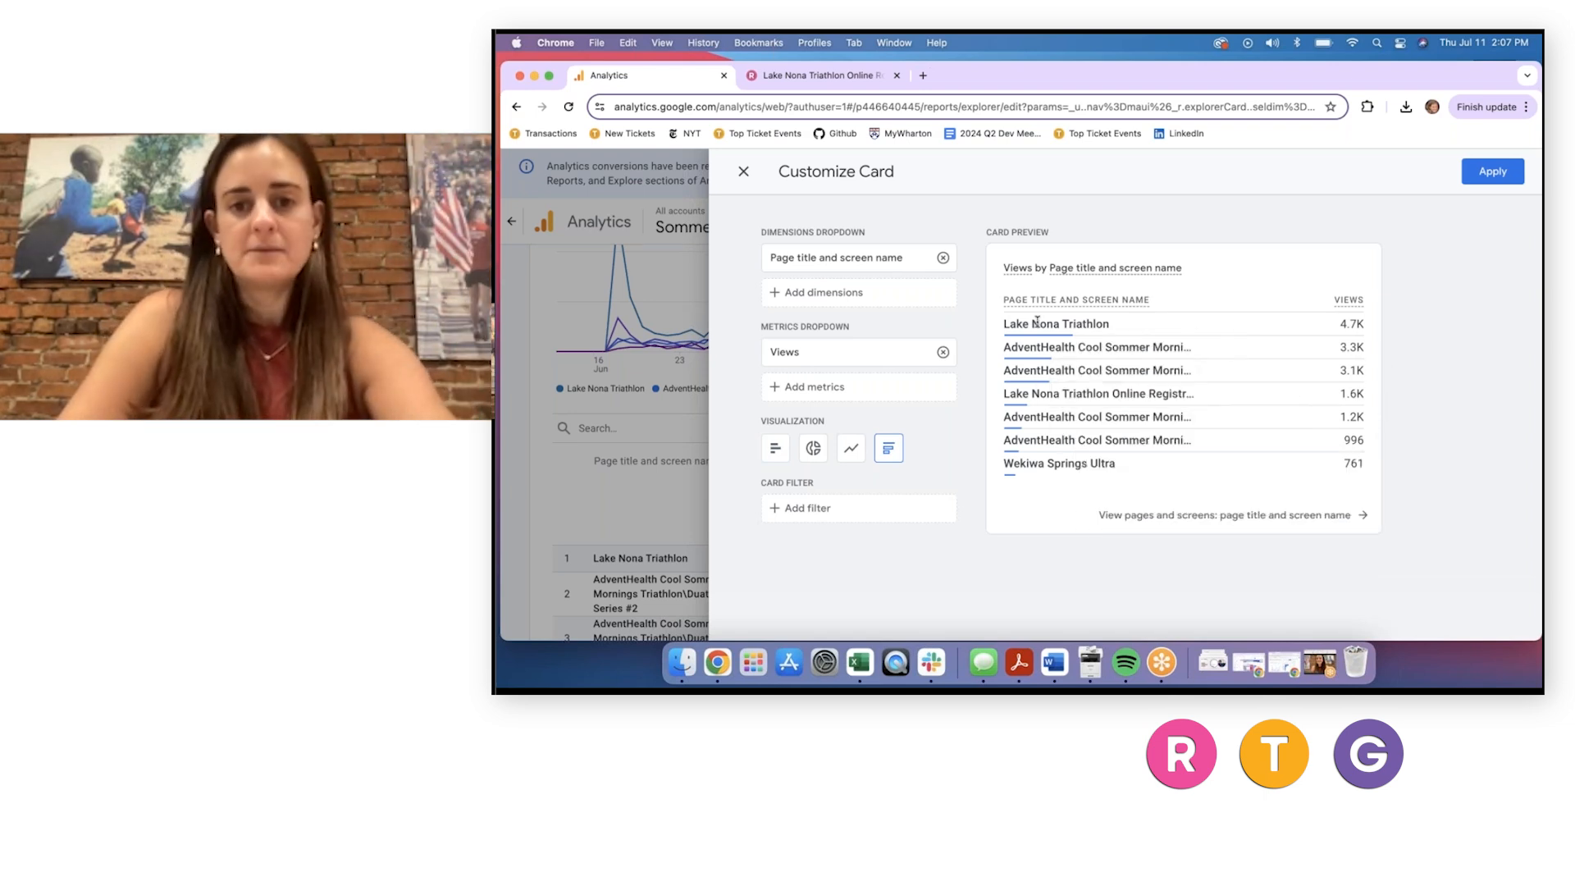
mouse_move(1037, 322)
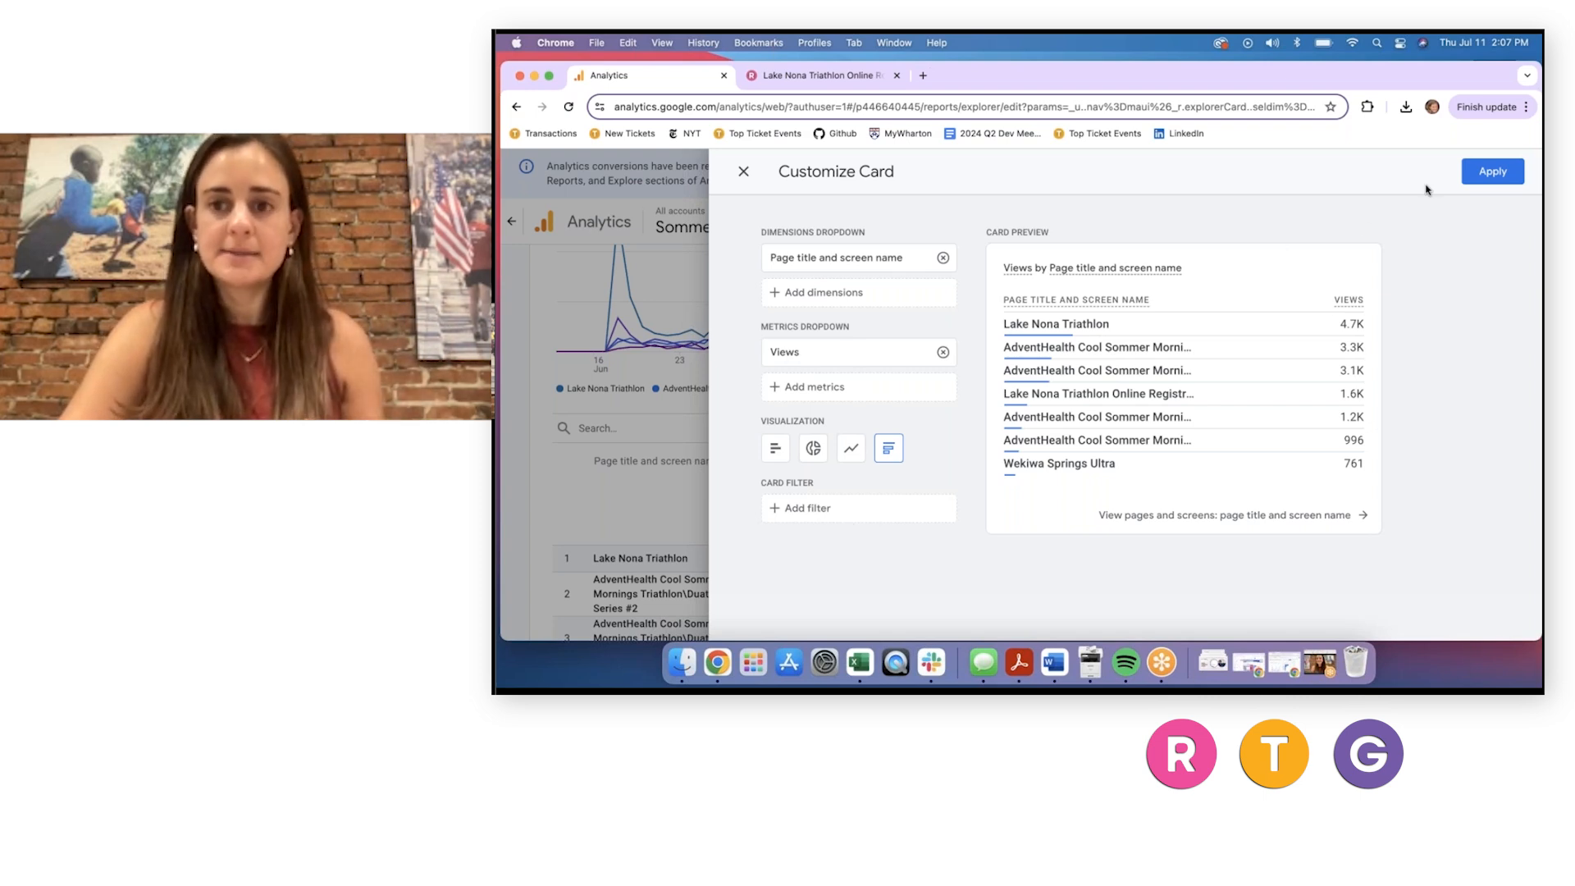
left_click(1492, 171)
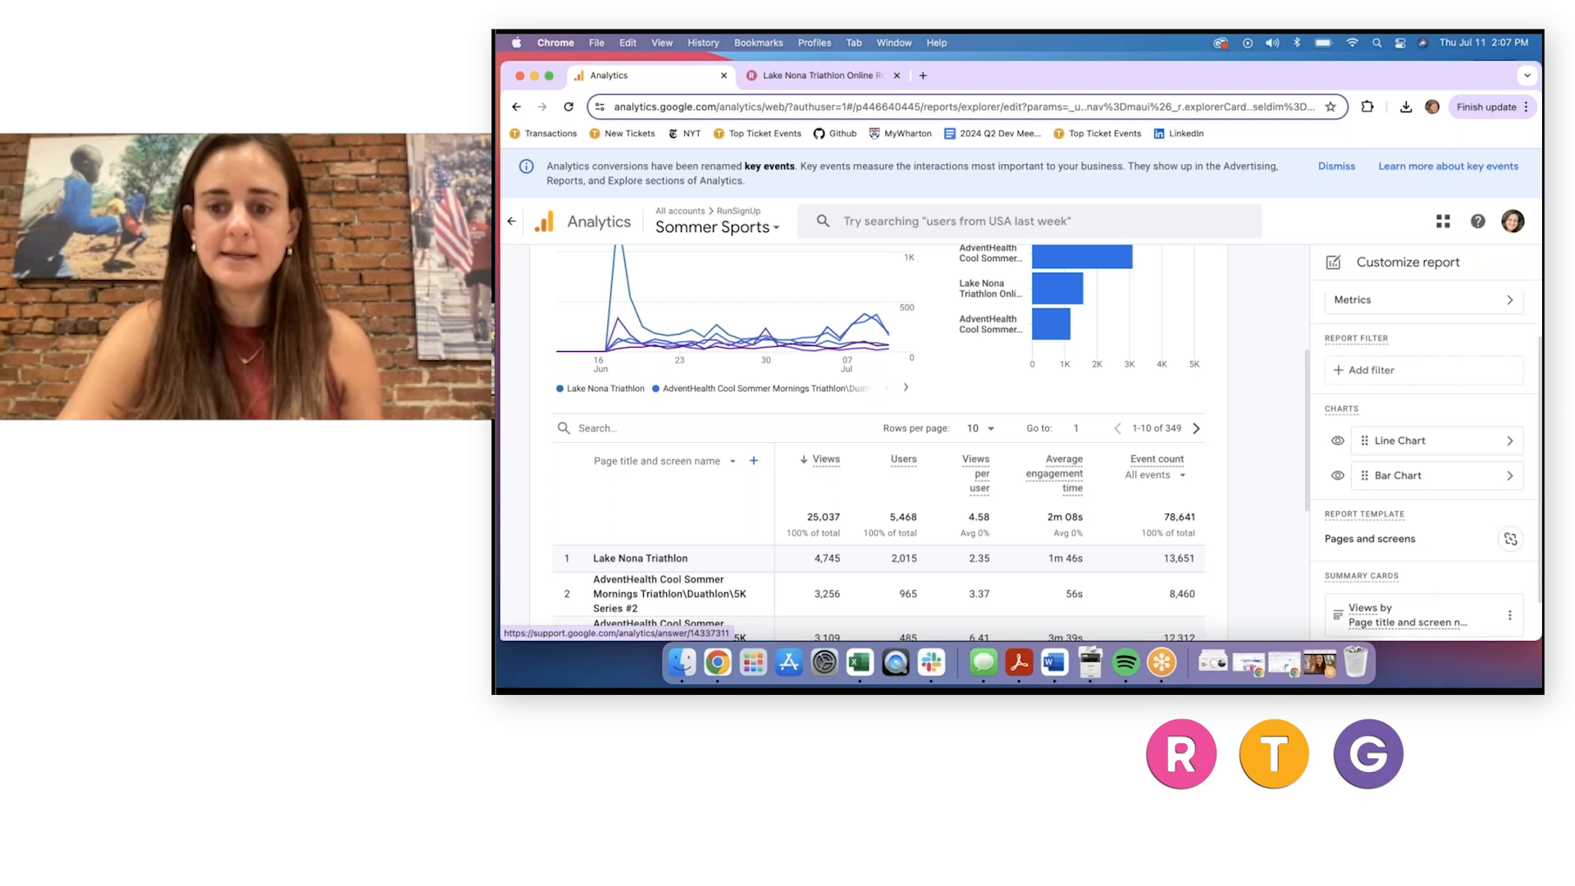
Save the customized Pages and screens report by applying the changes to the current report.
scroll(1346, 607, "down", 1)
scroll(1385, 583, "down", 1)
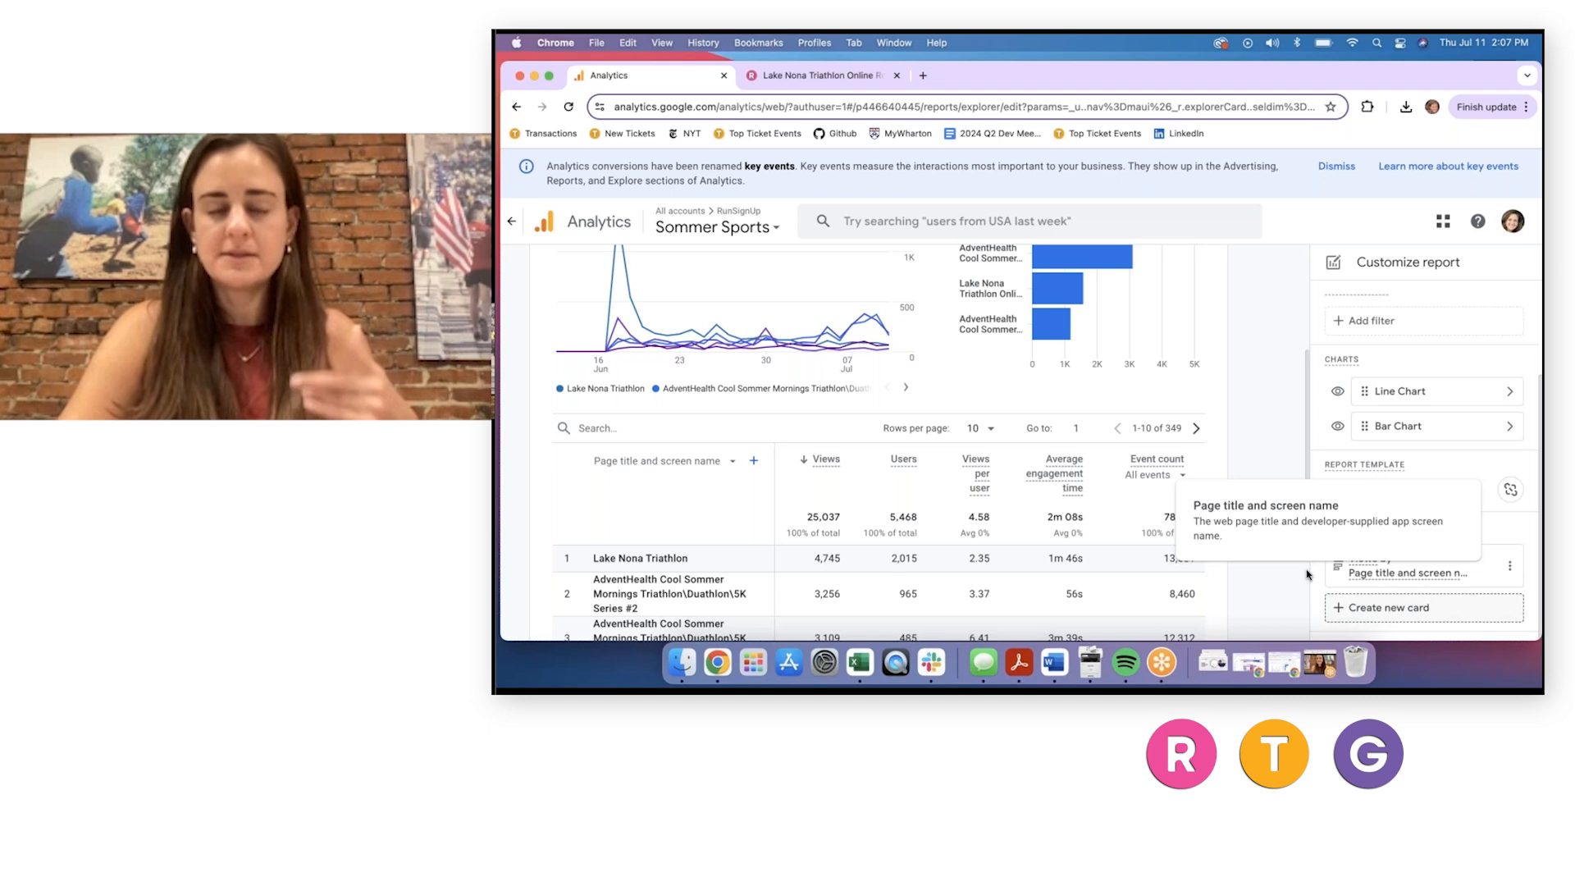
scroll(1052, 487, "up", 1)
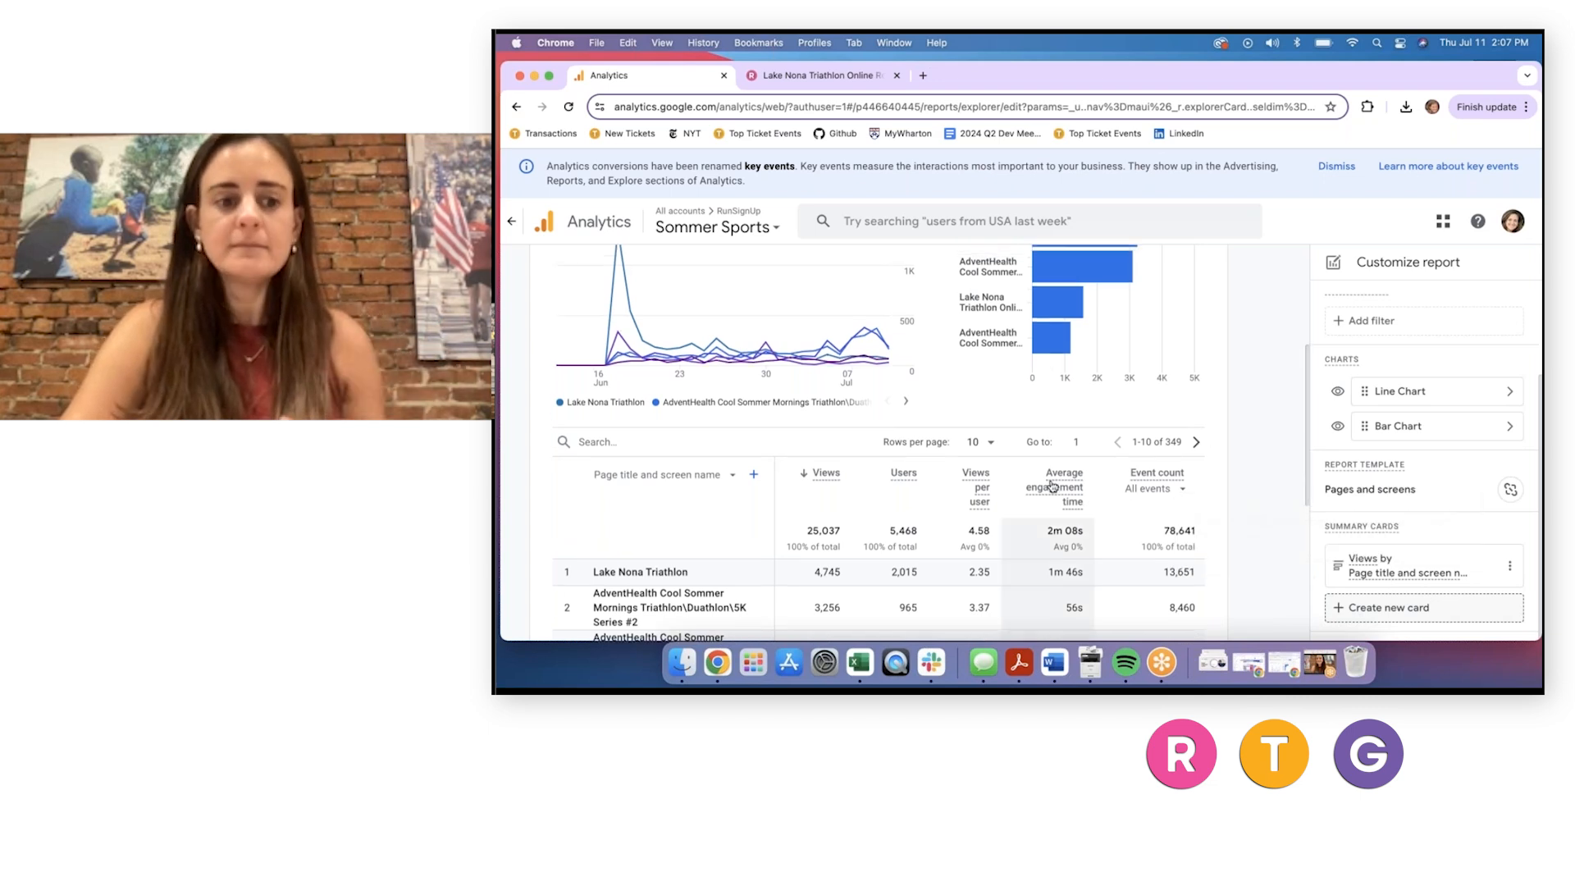
scroll(739, 369, "up", 5)
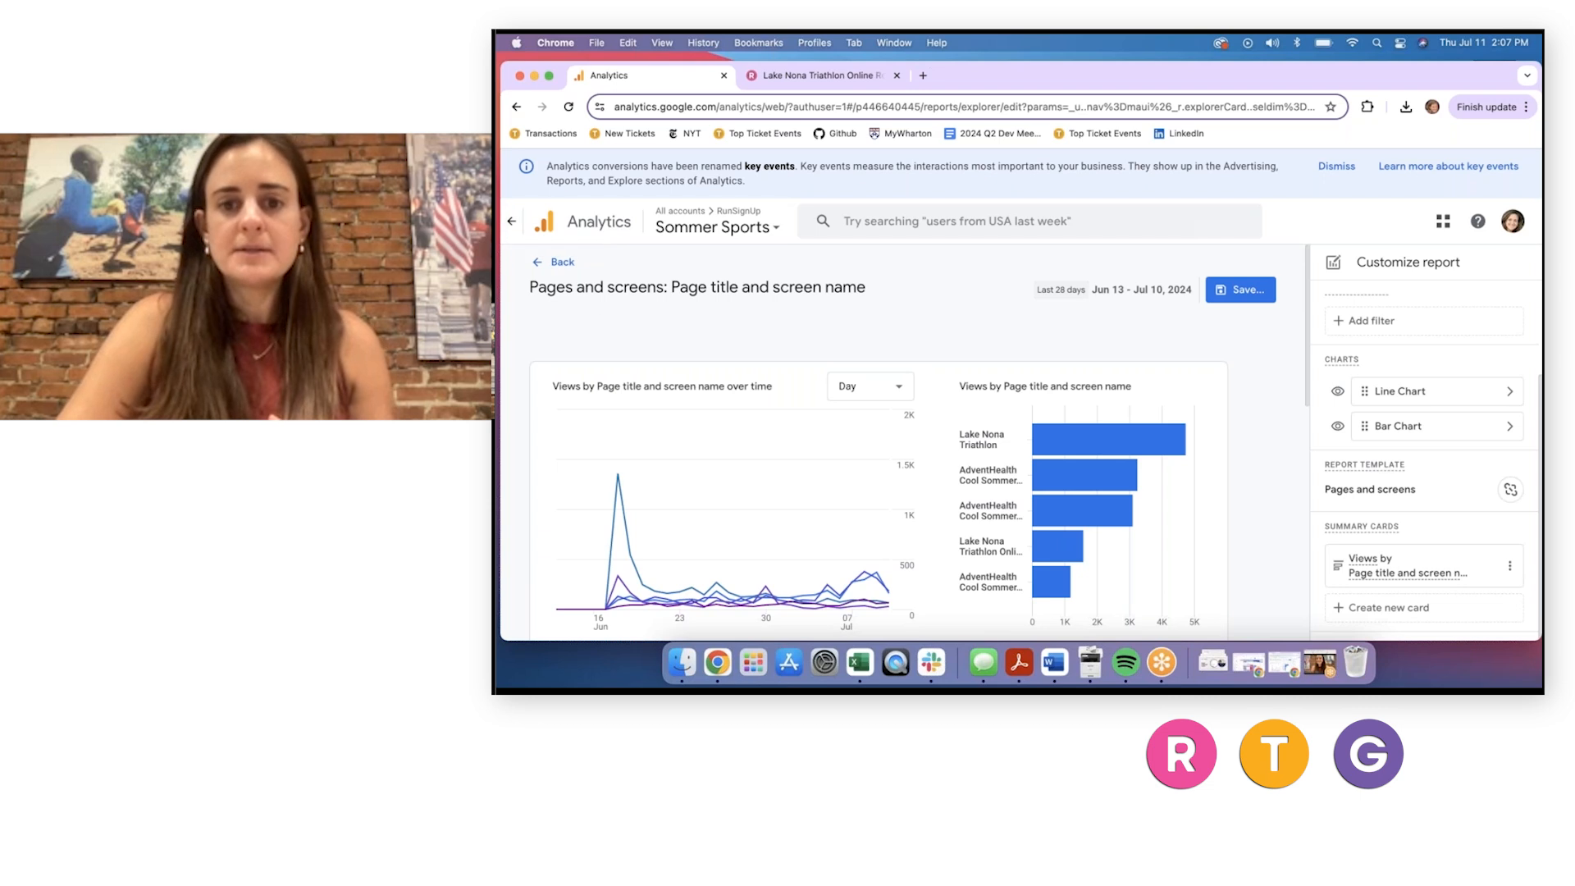
left_click(1240, 290)
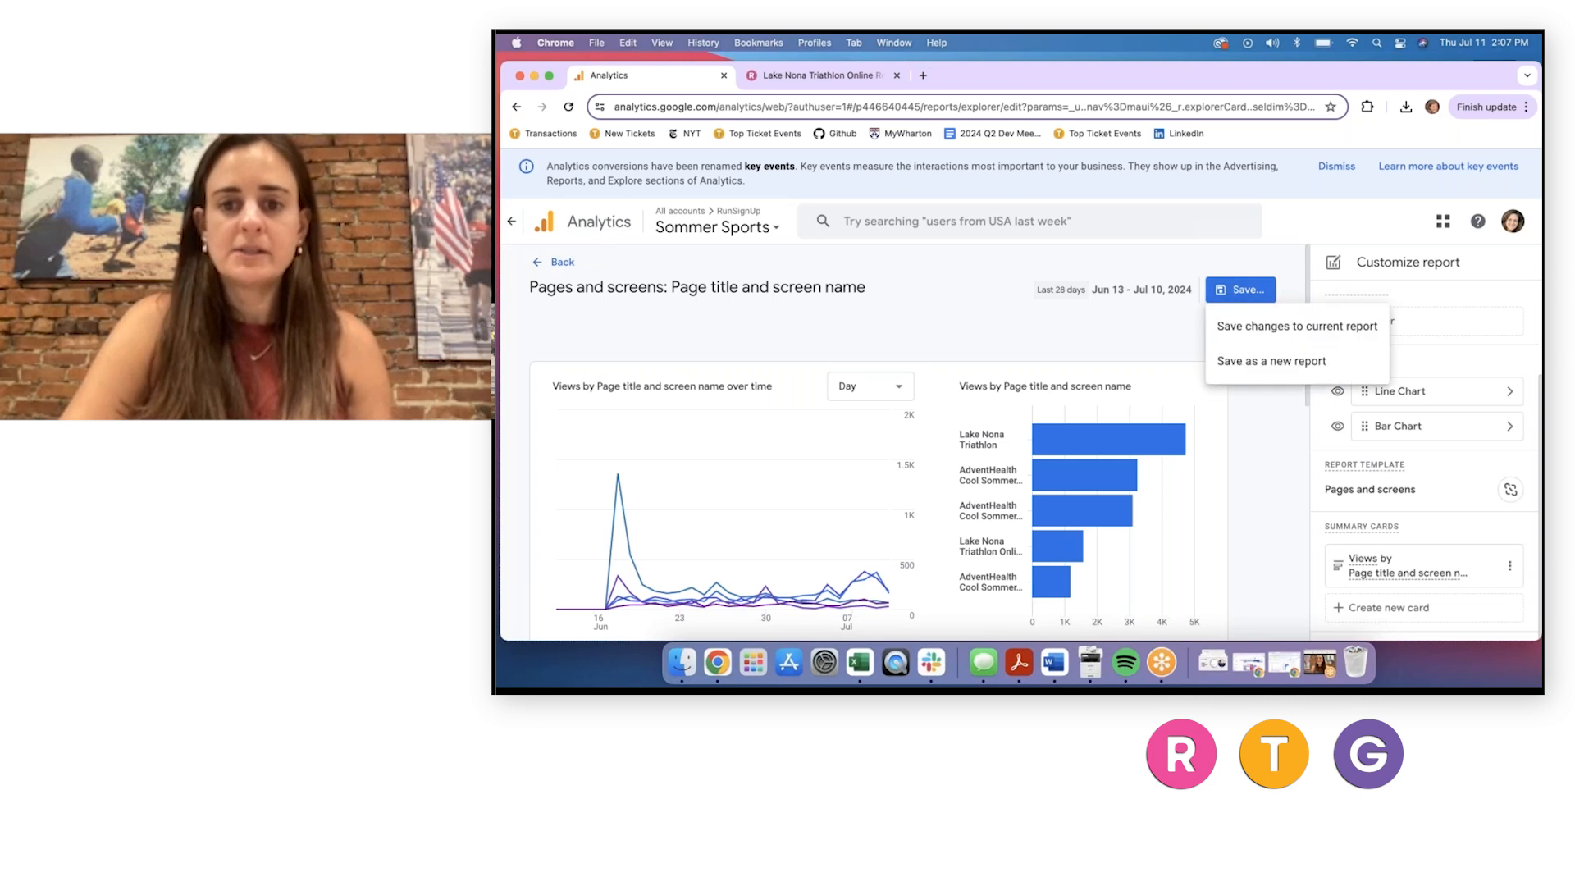
left_click(1284, 326)
left_click(1158, 490)
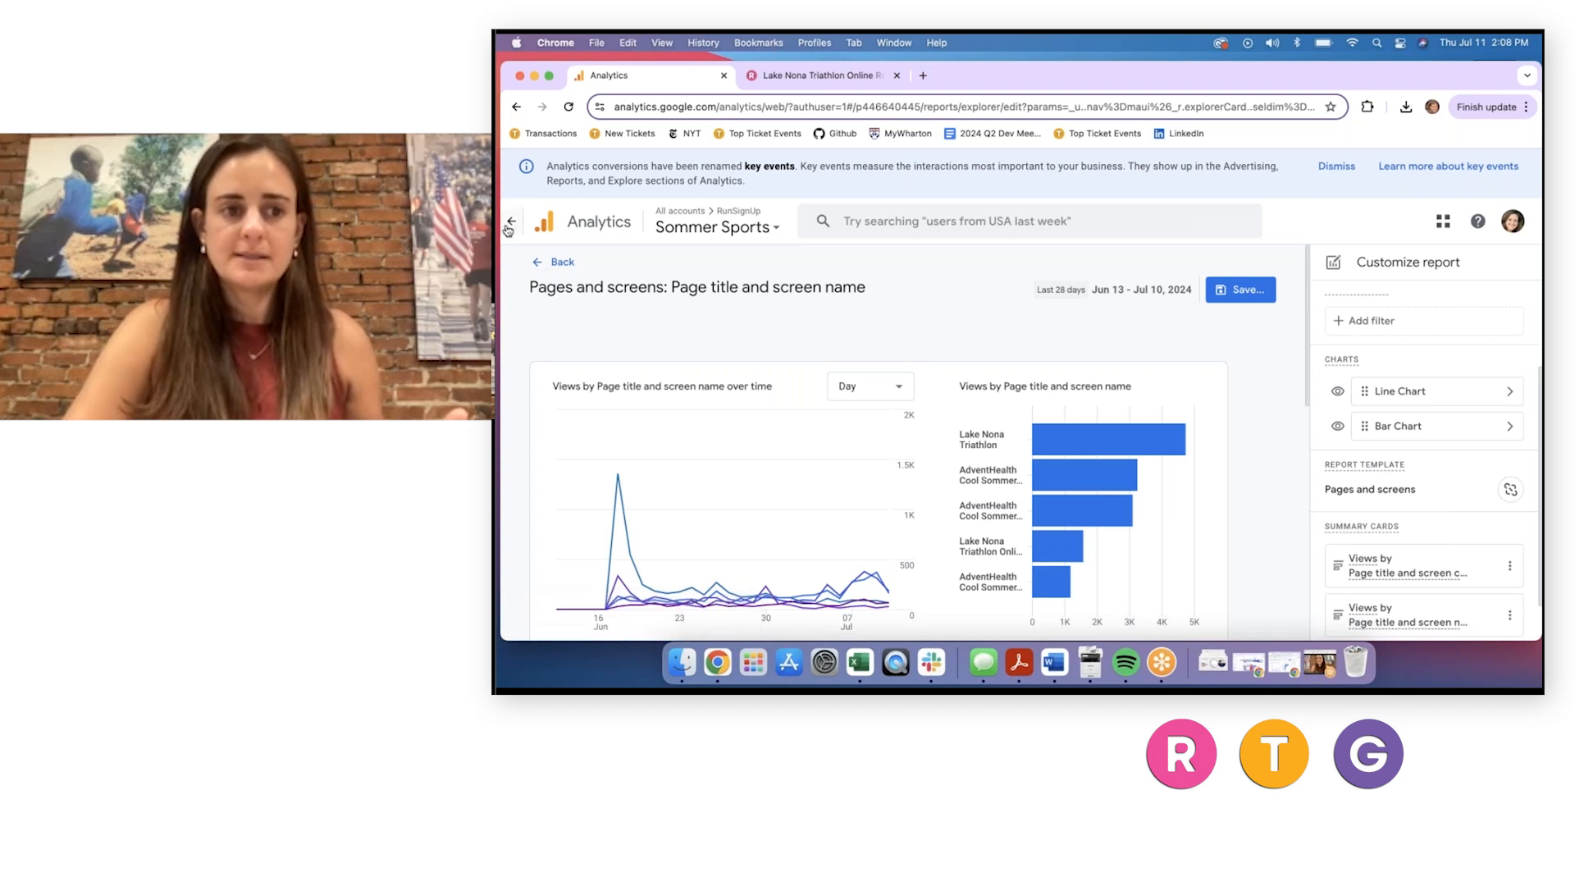
Leave the saved Pages and screens report and open the Reports snapshot for customization.
left_click(512, 222)
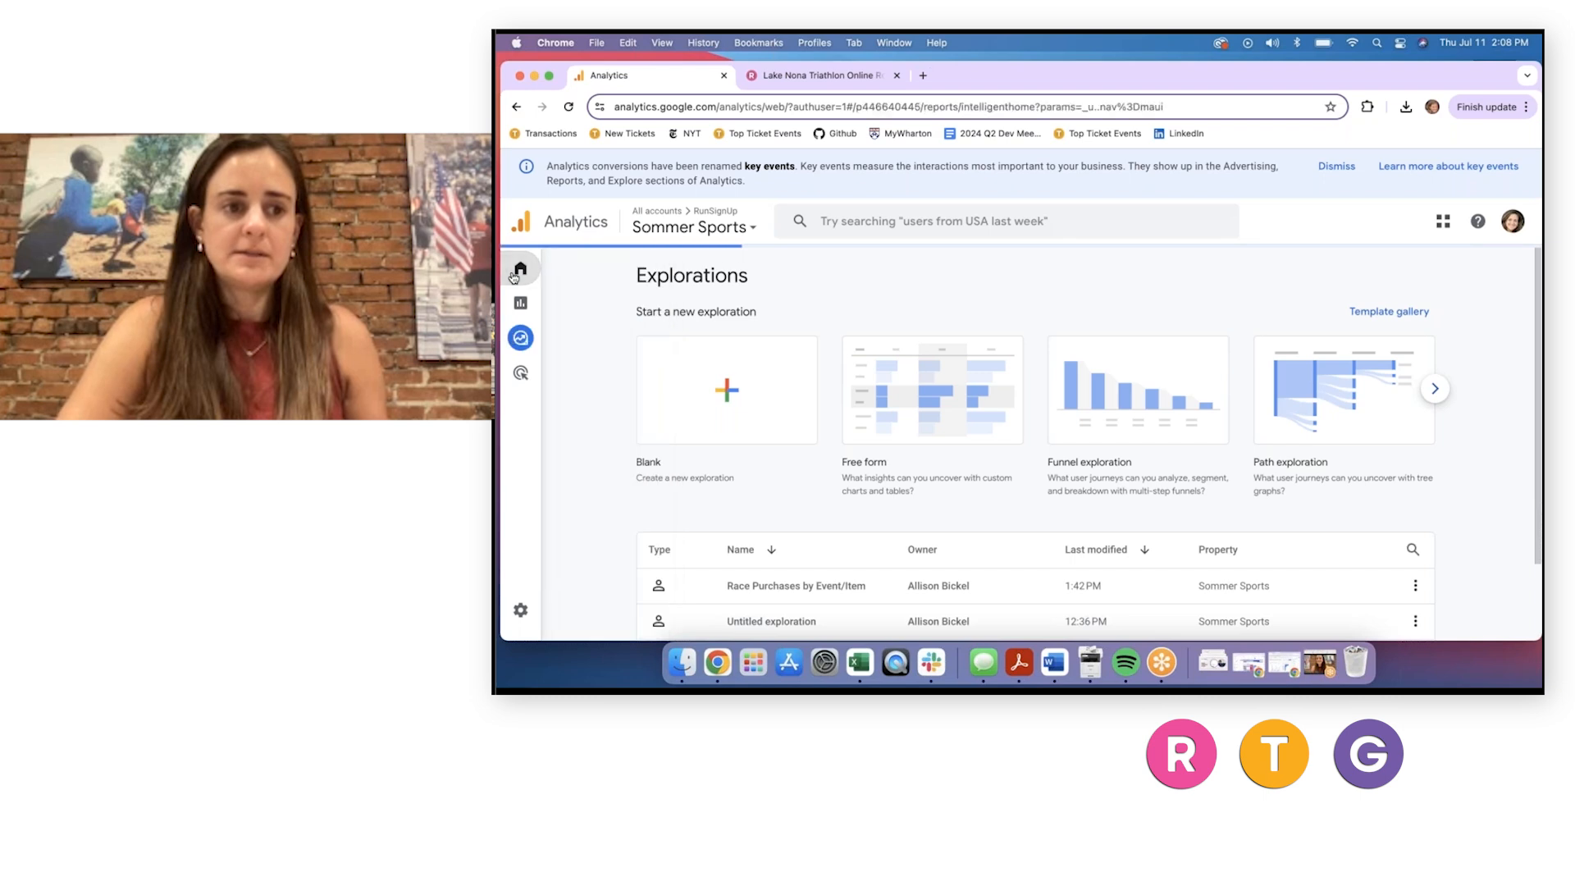
left_click(515, 272)
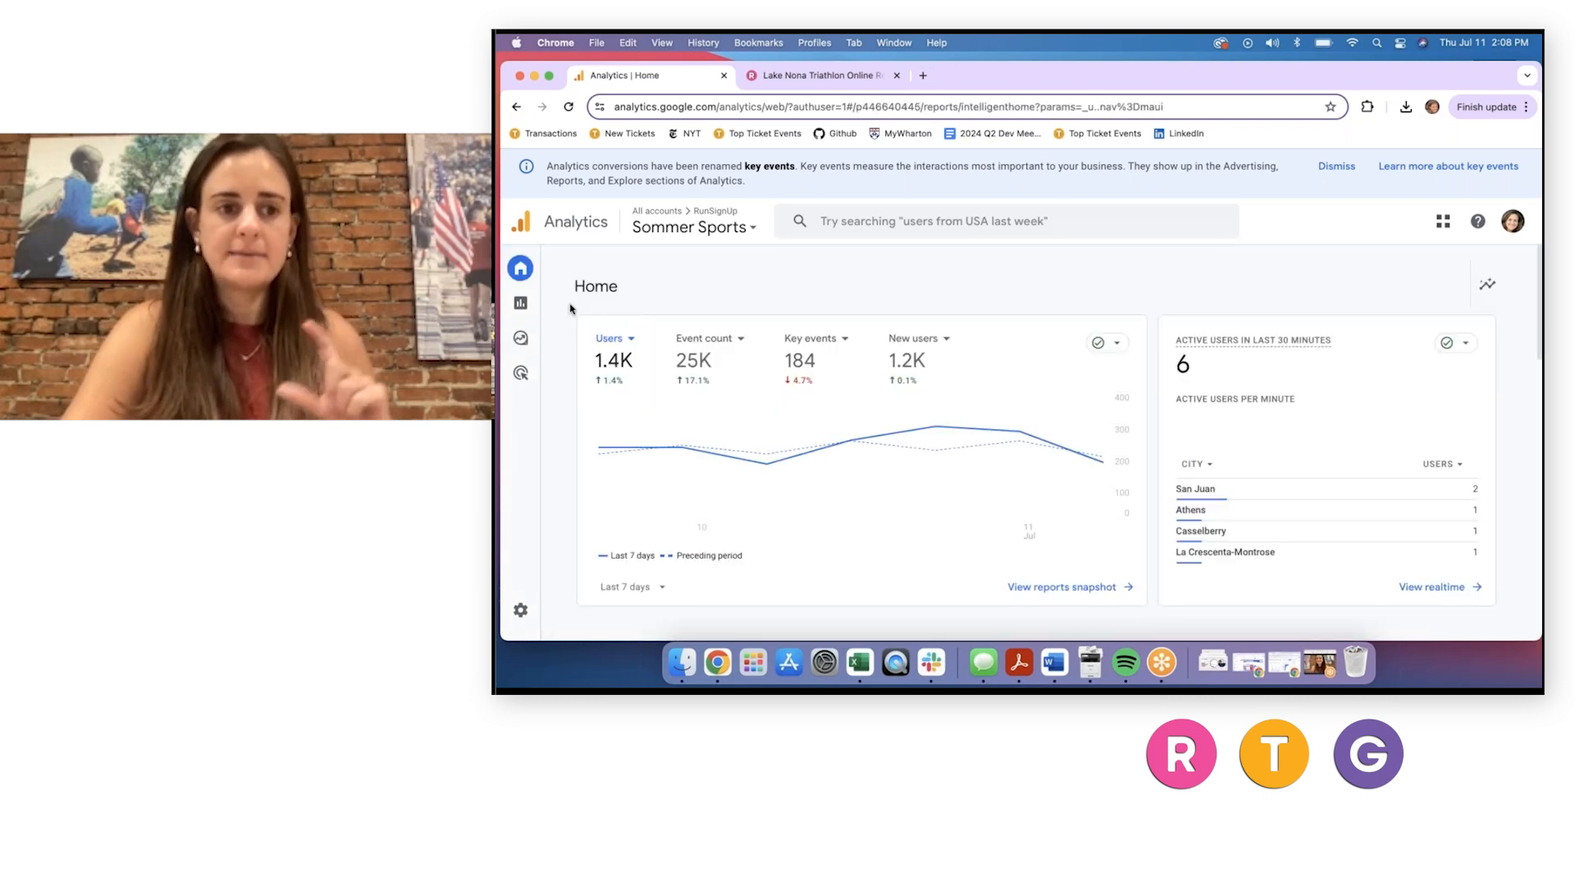
left_click(522, 304)
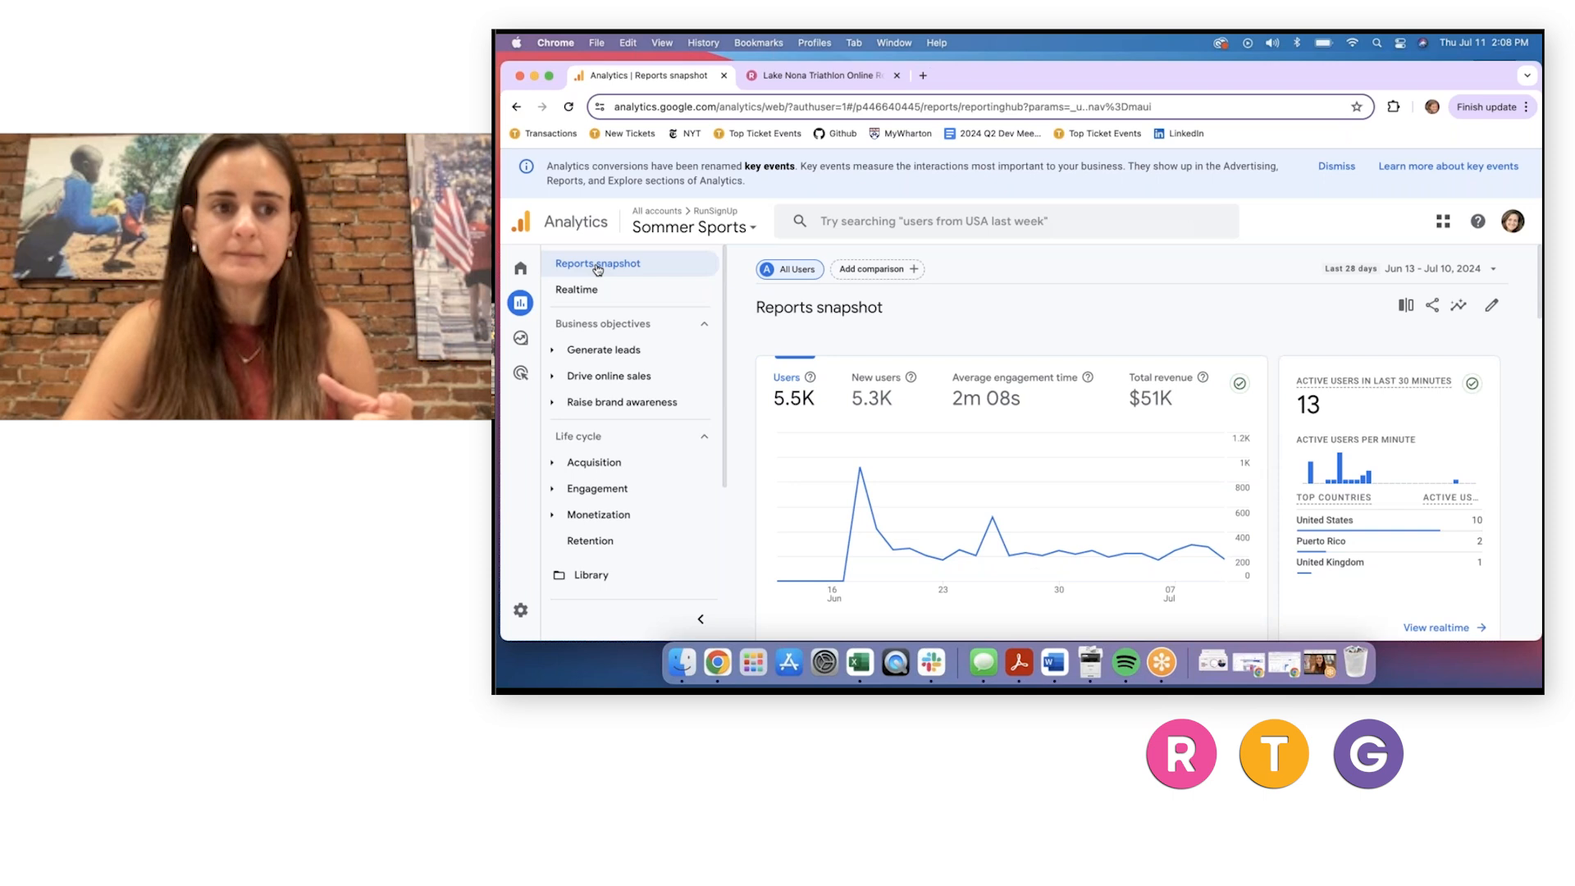
left_click(1495, 305)
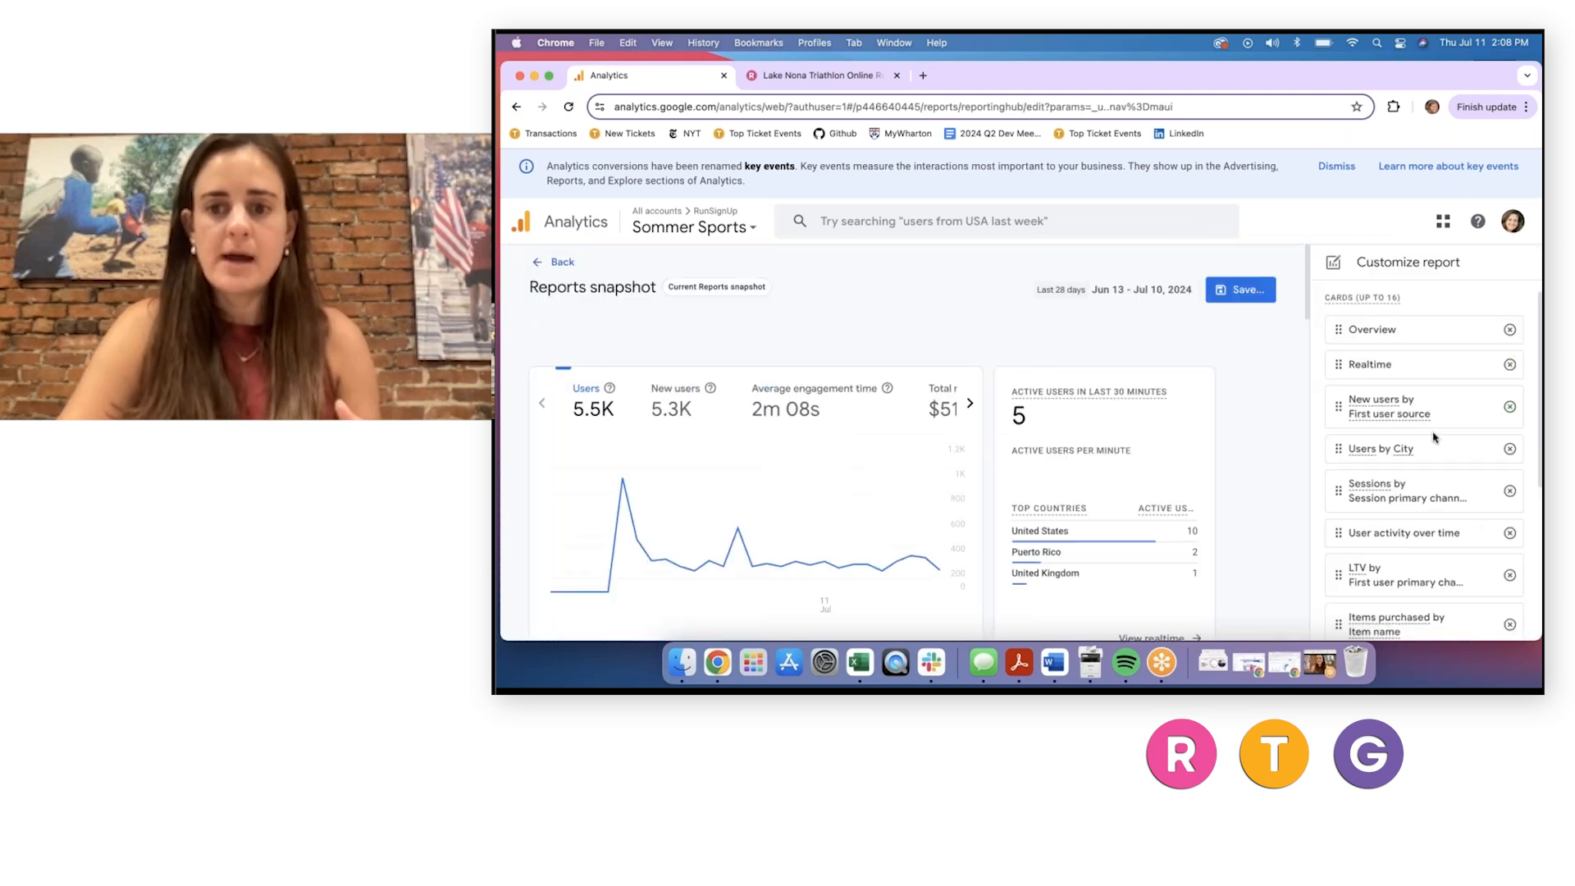
Search the available summary cards for "screen name" and add the Business objectives card Views by Page title and screen name to the snapshot.
scroll(1434, 438, "down", 2)
scroll(1434, 437, "down", 3)
left_click(1358, 546)
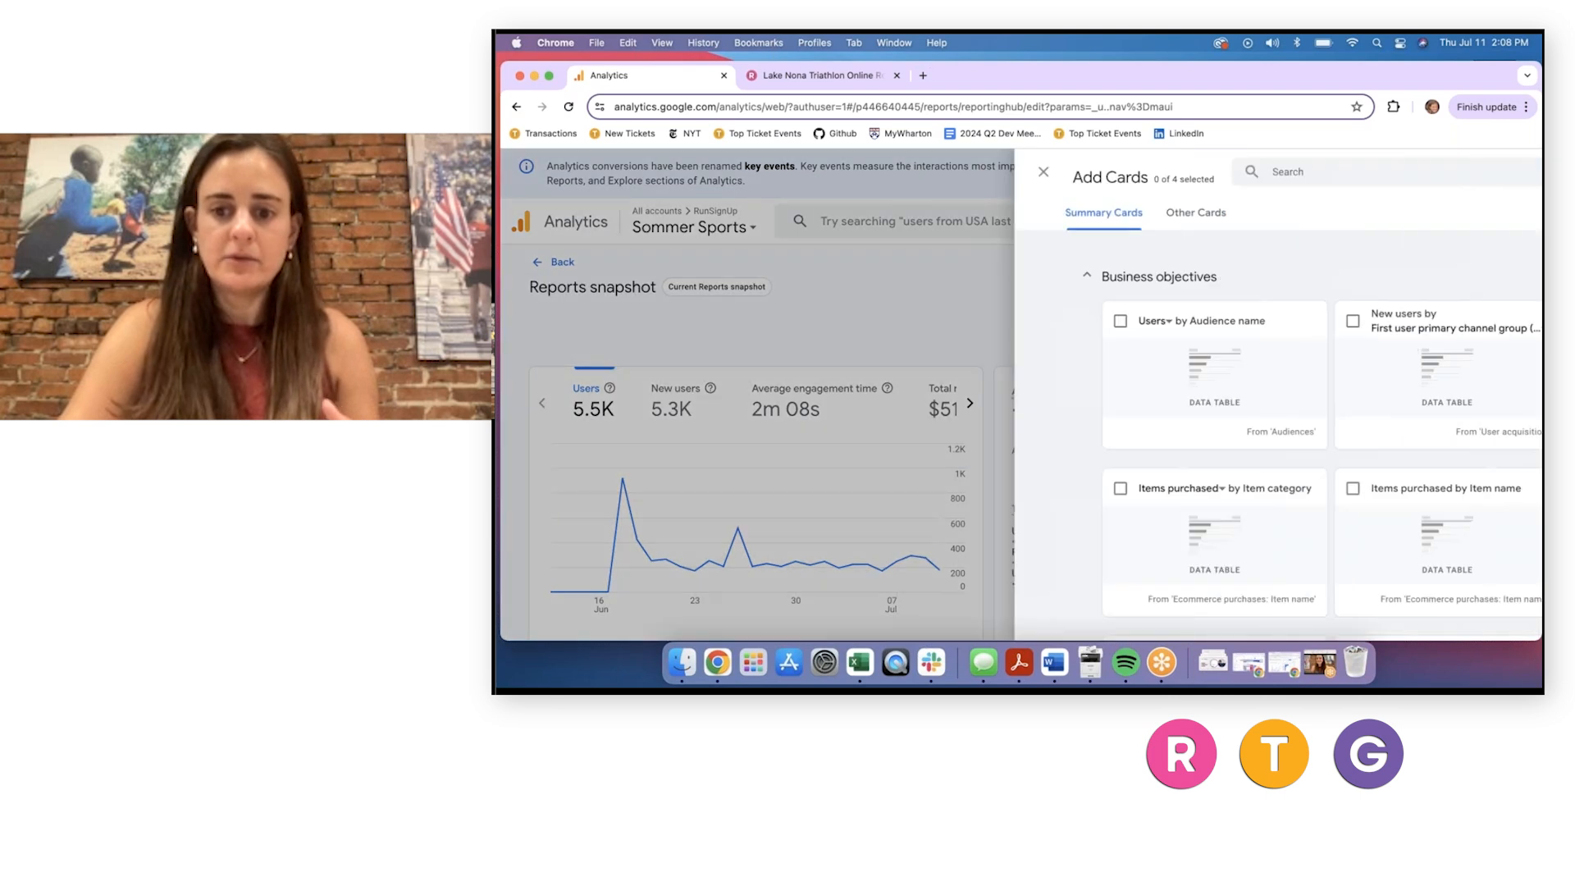
left_click(1040, 171)
type("sc")
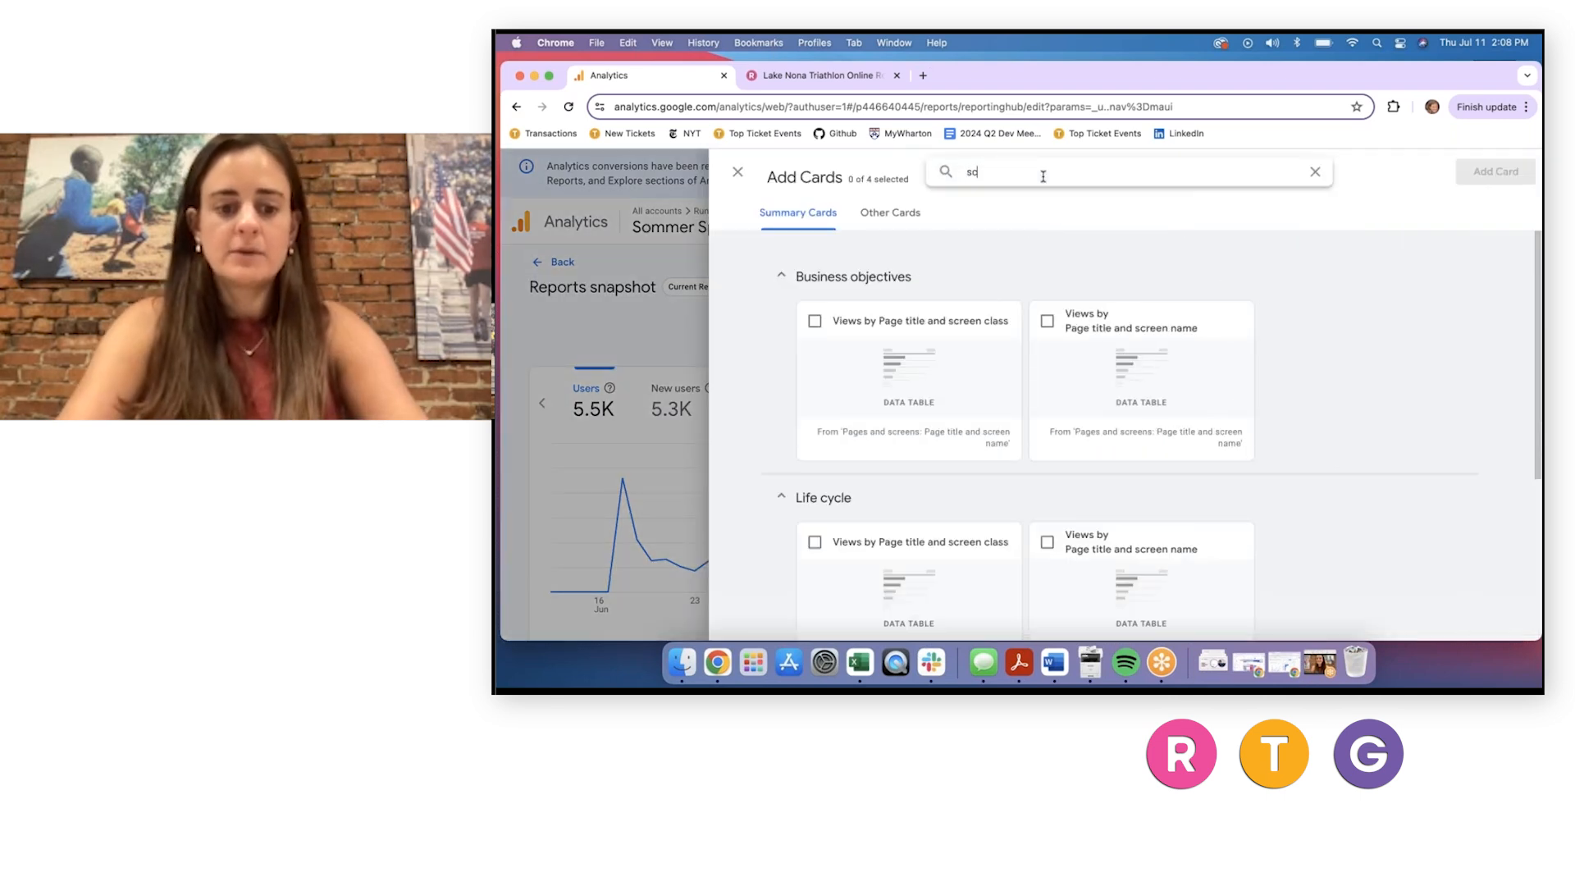
type("reen name")
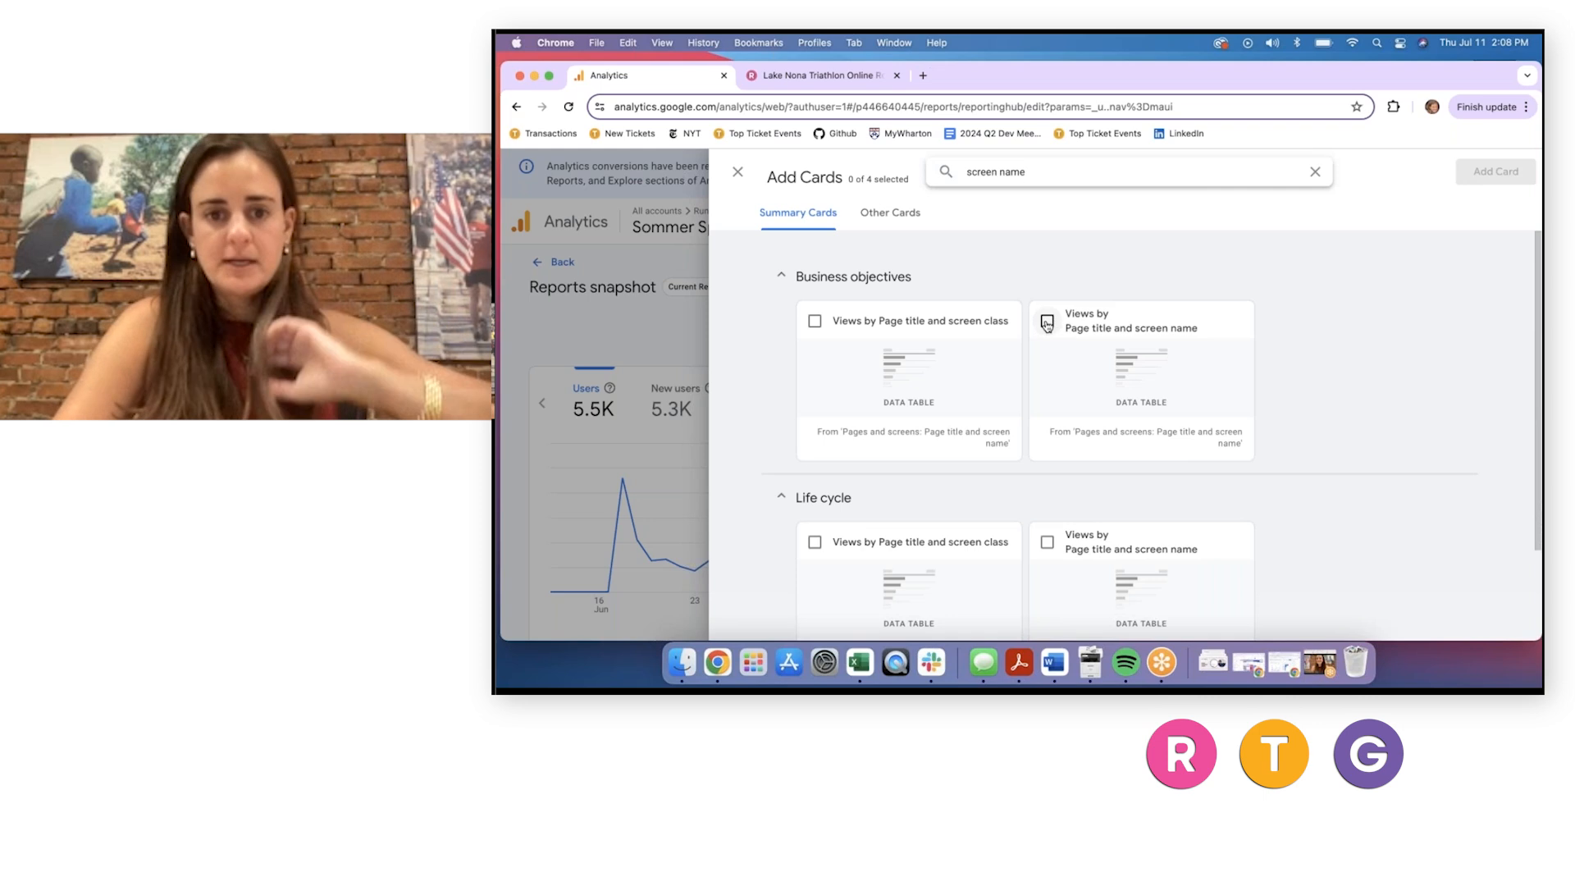
left_click(1048, 322)
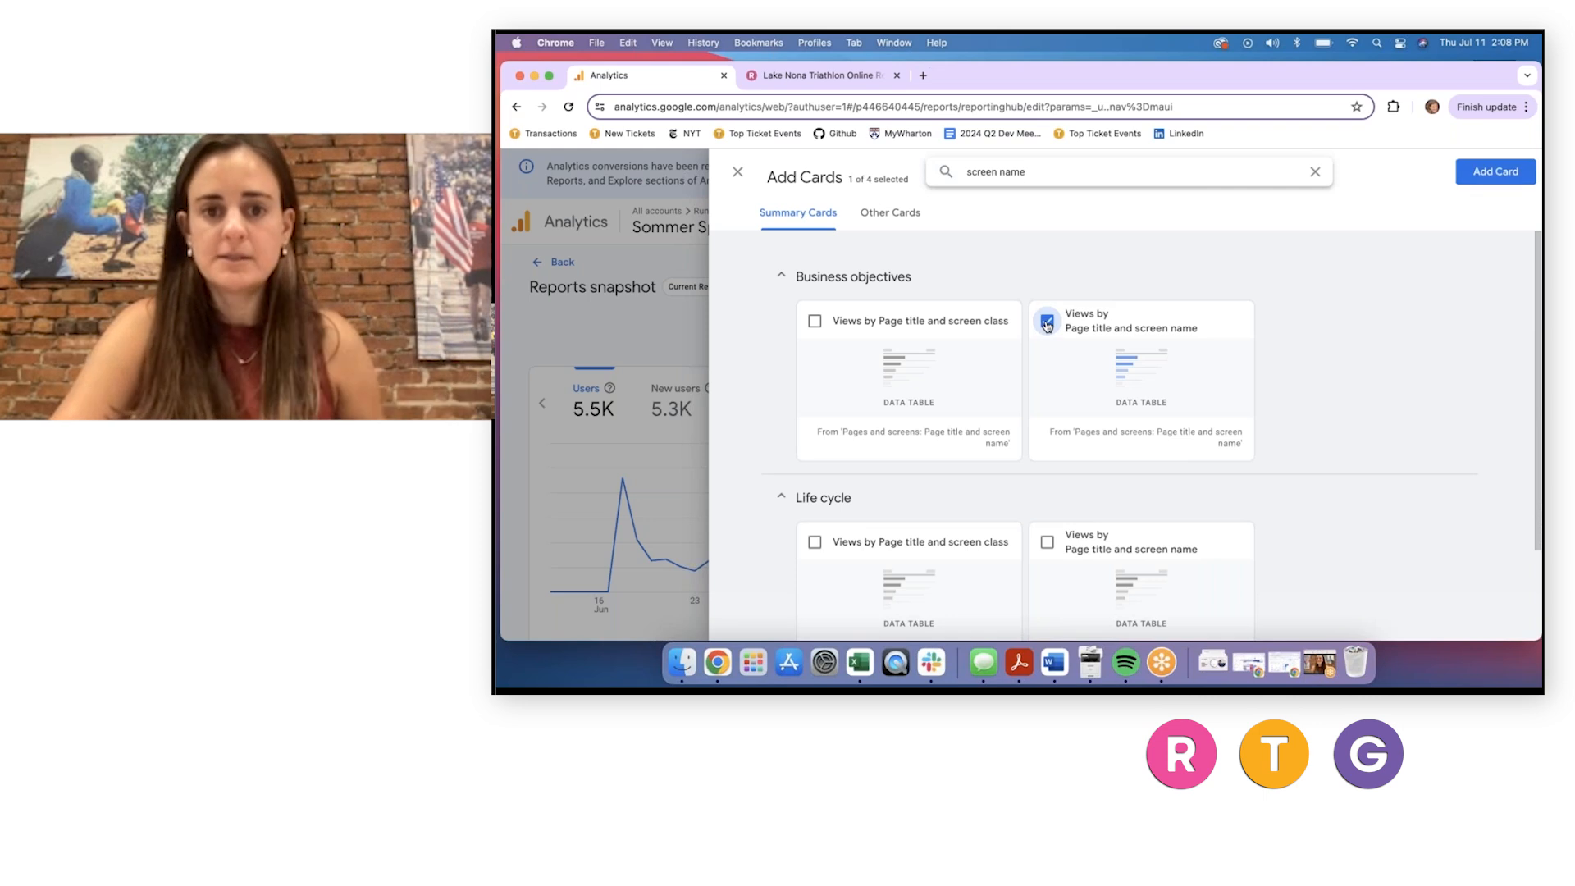
left_click(1495, 171)
scroll(1228, 548, "down", 1)
scroll(1228, 548, "down", 10)
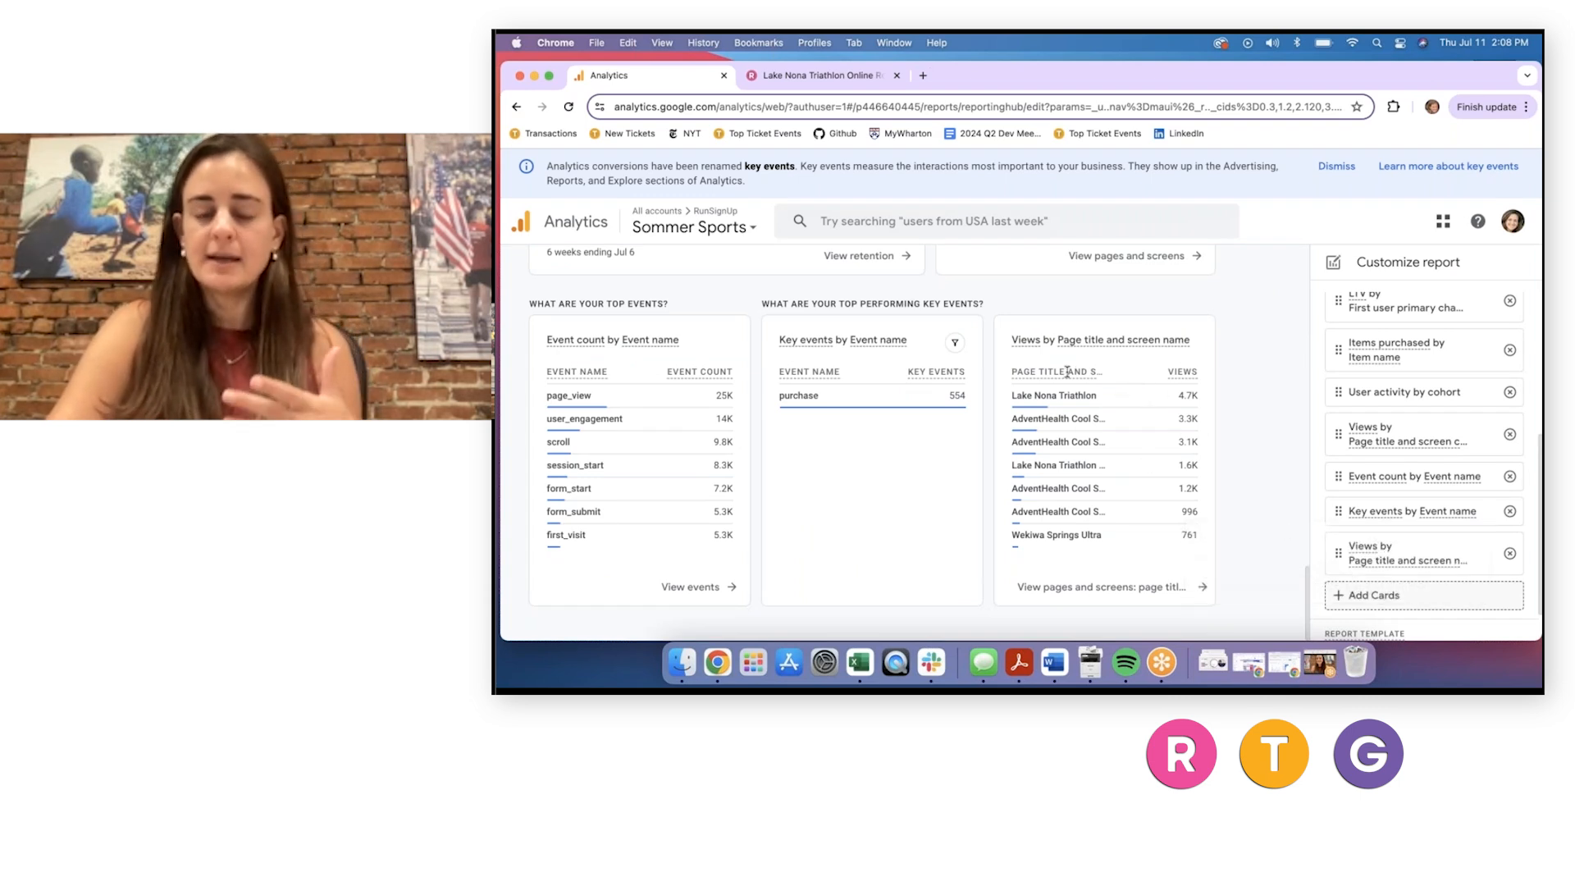
Move the Views by Page title and screen name card up the card order to directly below Users by City.
mouse_move(1067, 371)
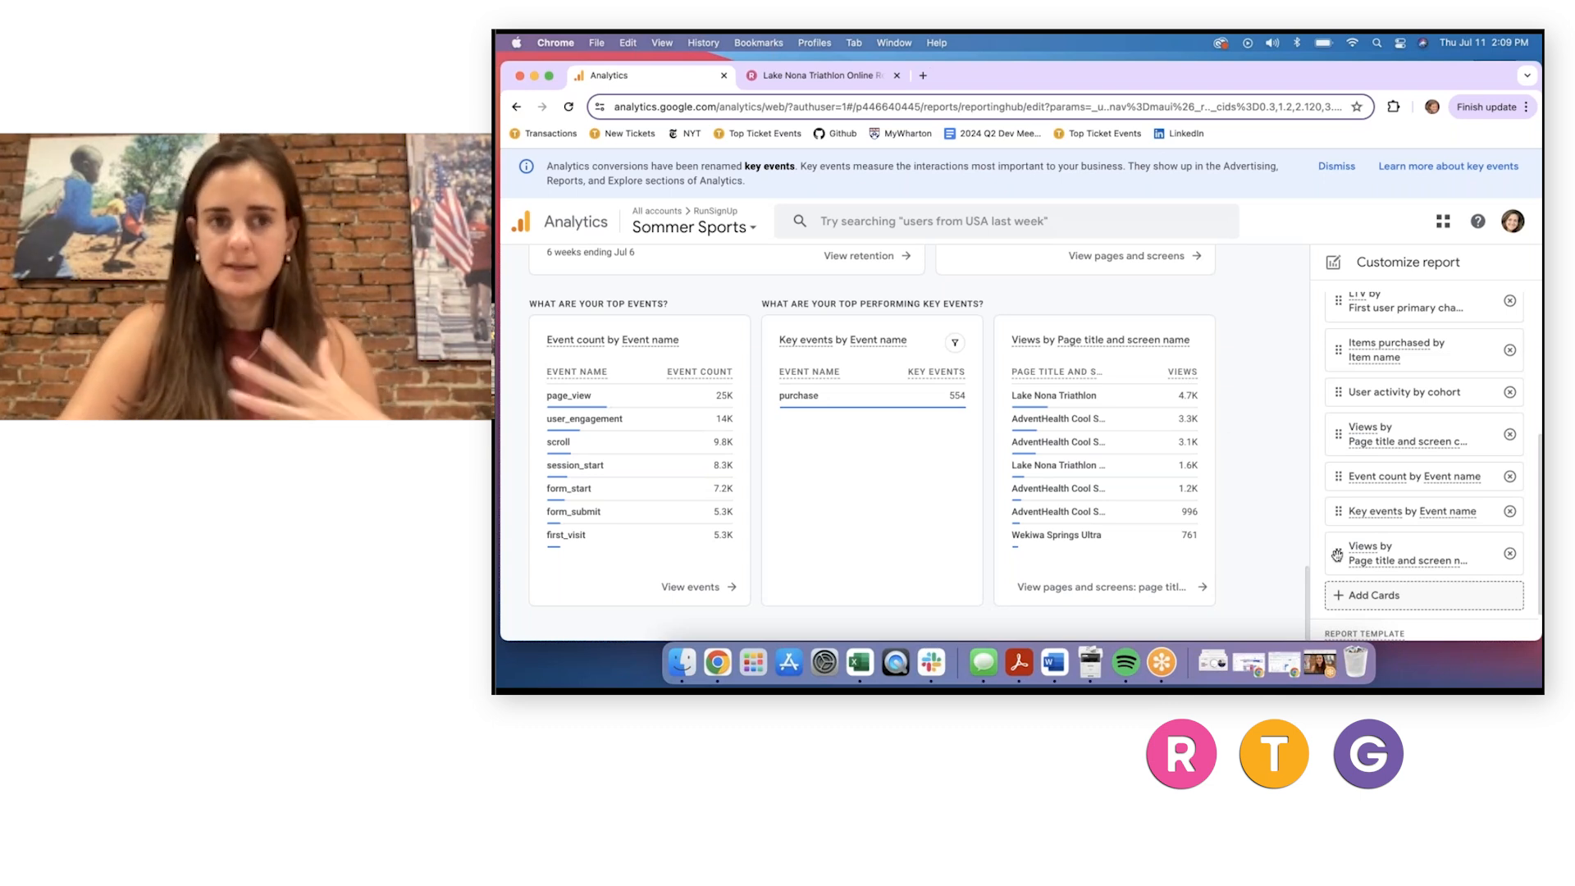
left_click_drag(1343, 561, 1343, 302)
scroll(1342, 340, "up", 3)
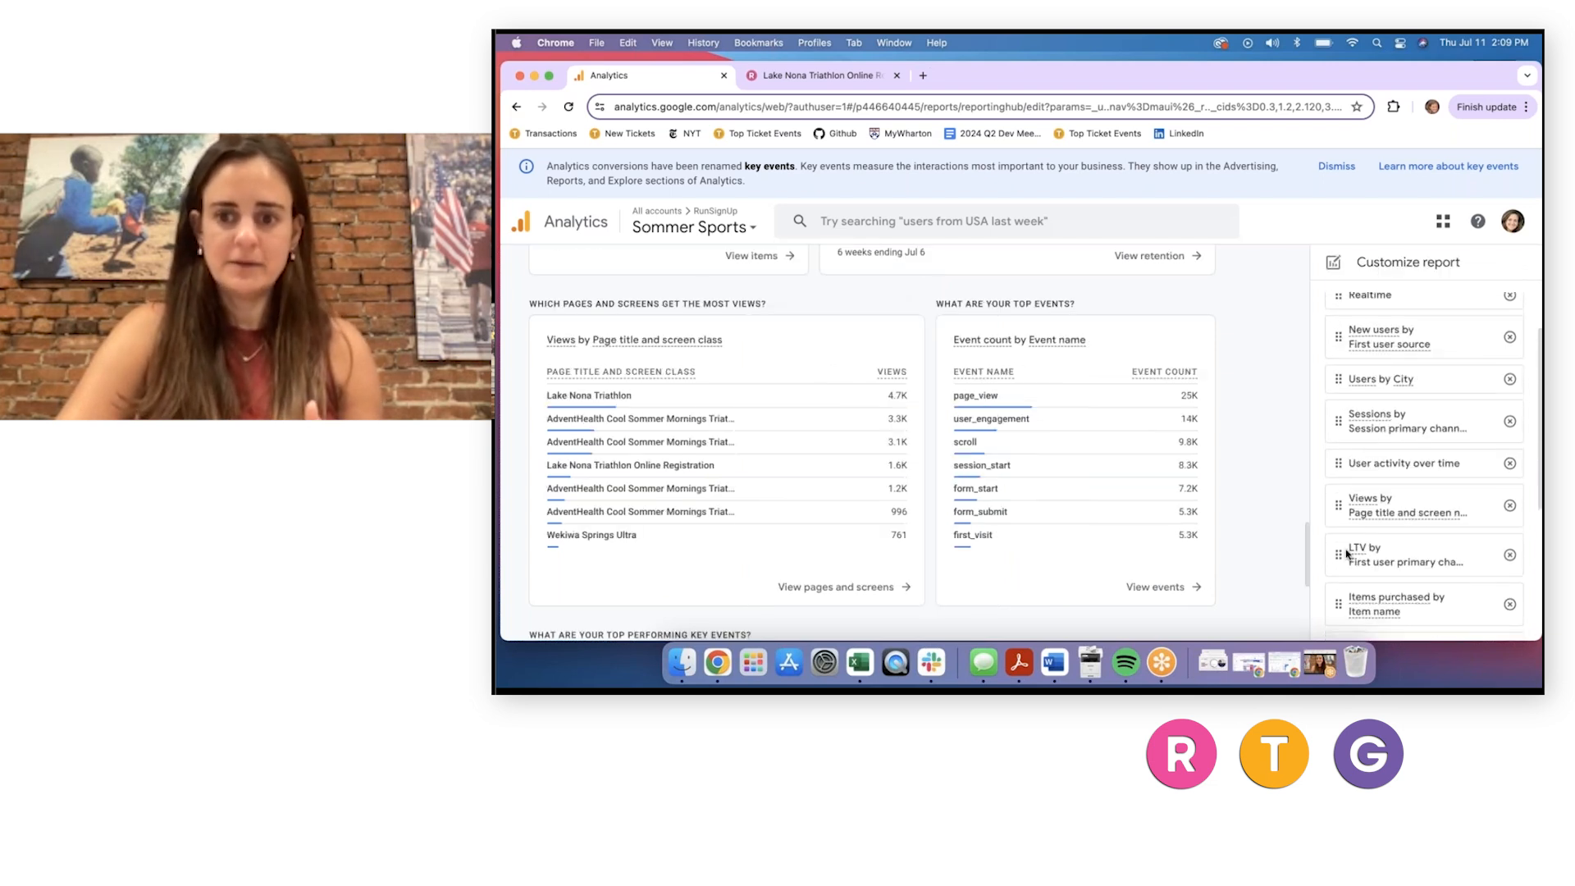
left_click_drag(1336, 508, 1336, 408)
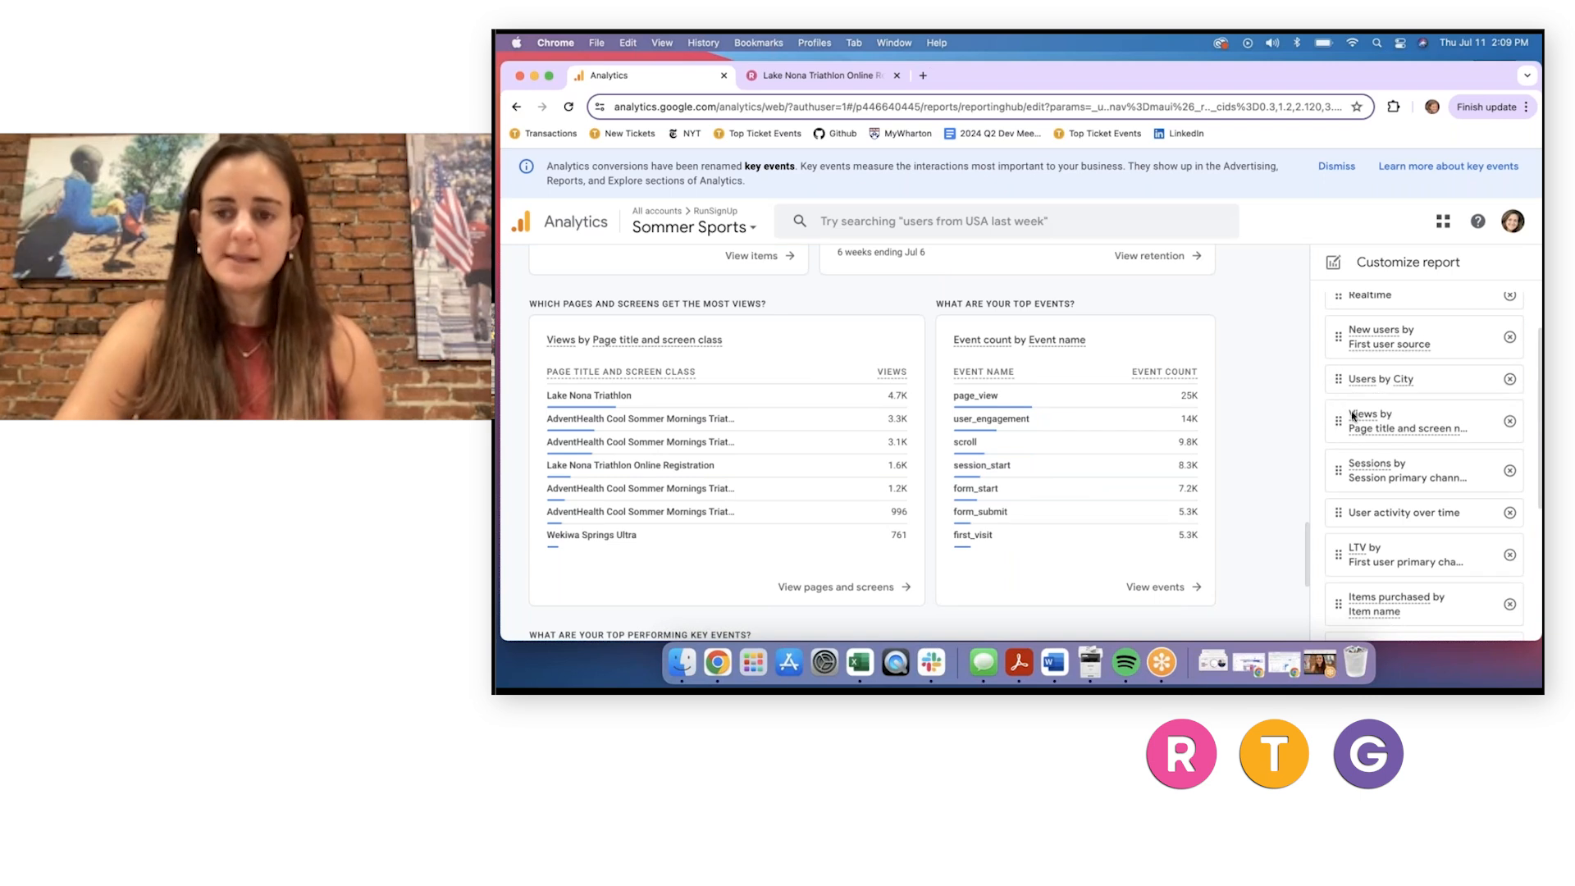
Save the changes to the current Reports snapshot and return from customization to the report.
scroll(1290, 399, "up", 15)
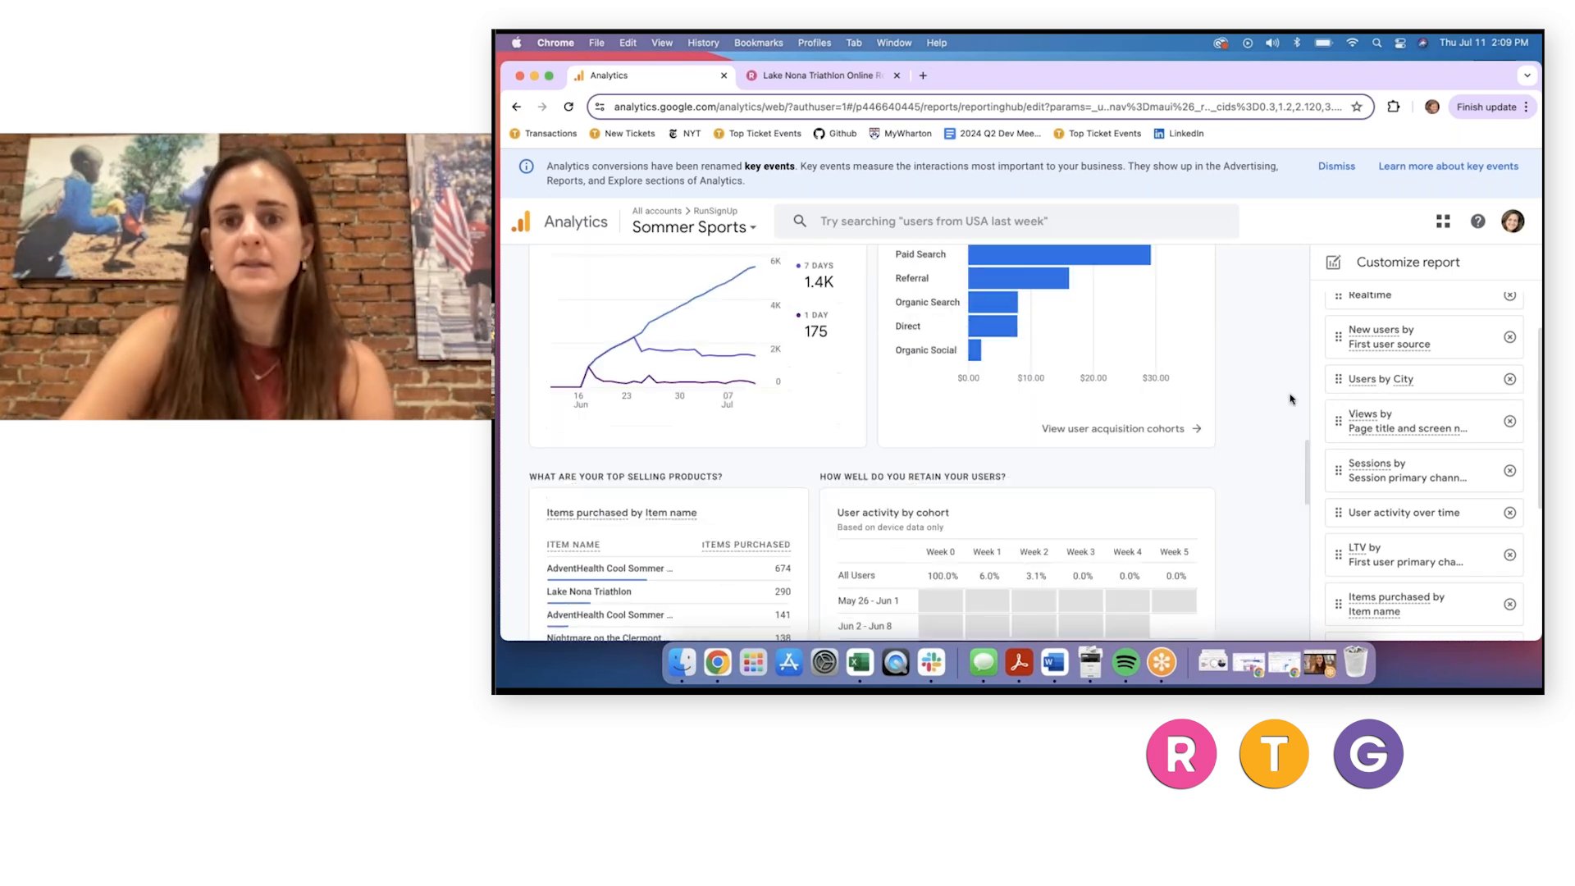
left_click(1253, 294)
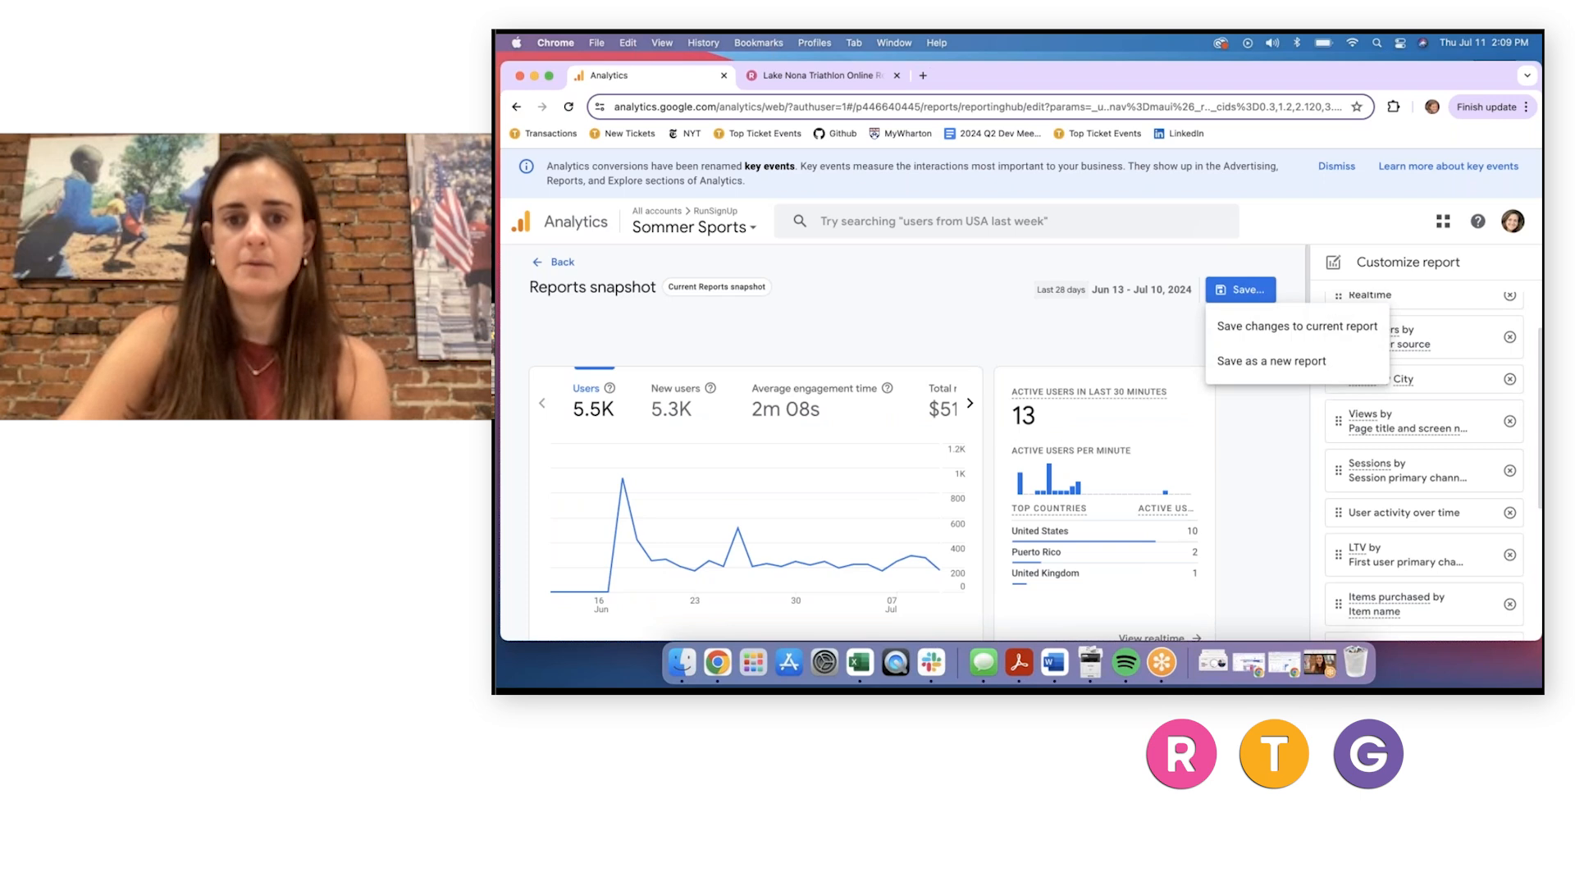
left_click(1312, 328)
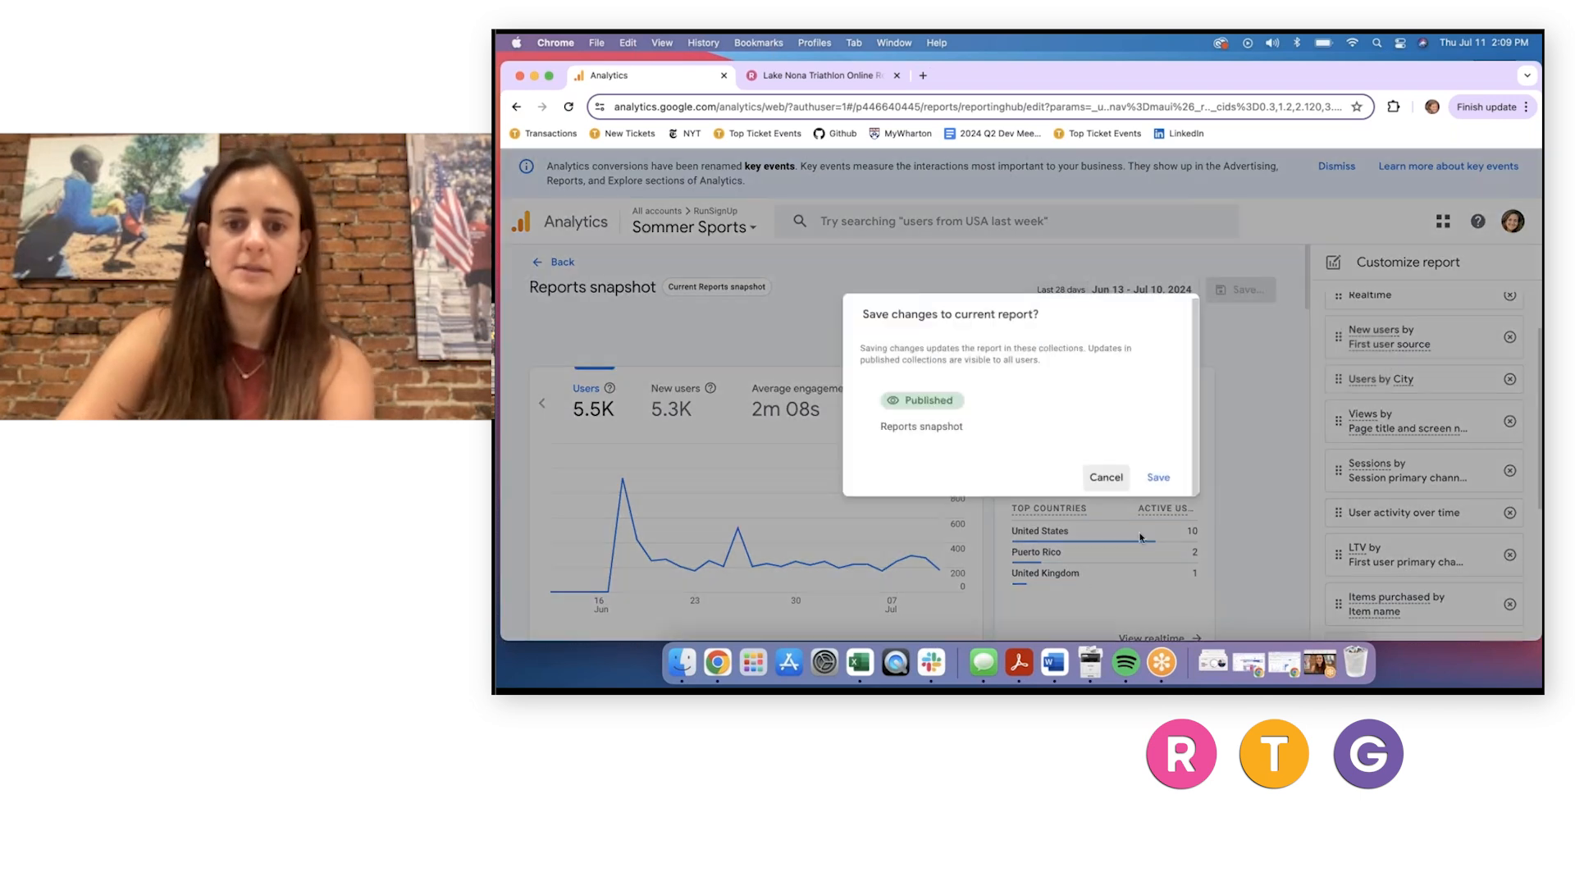
left_click(1160, 476)
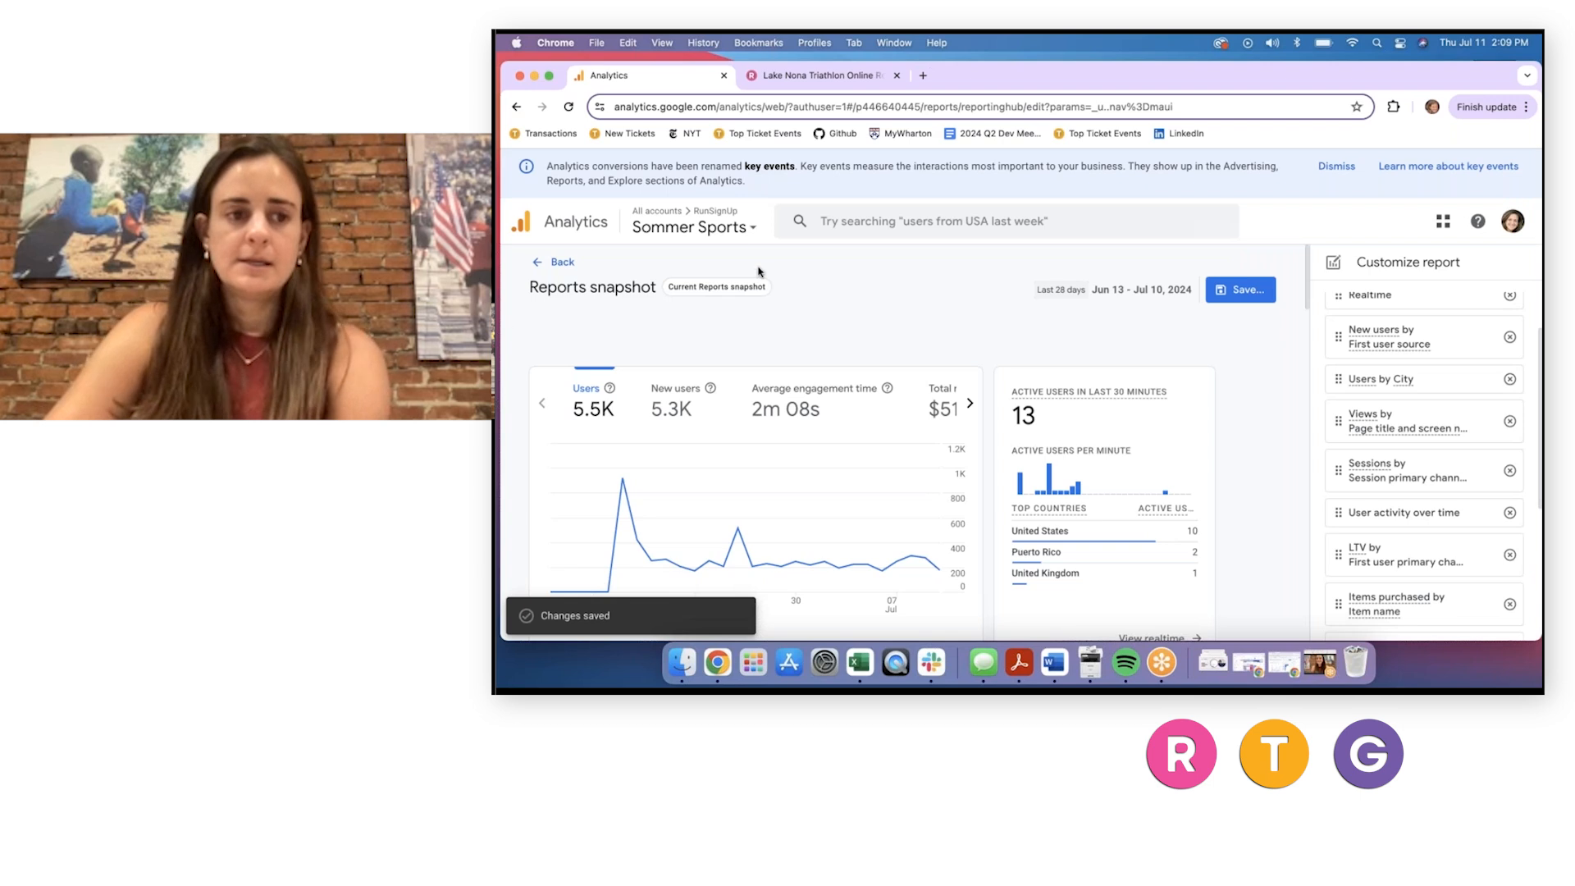
left_click(544, 265)
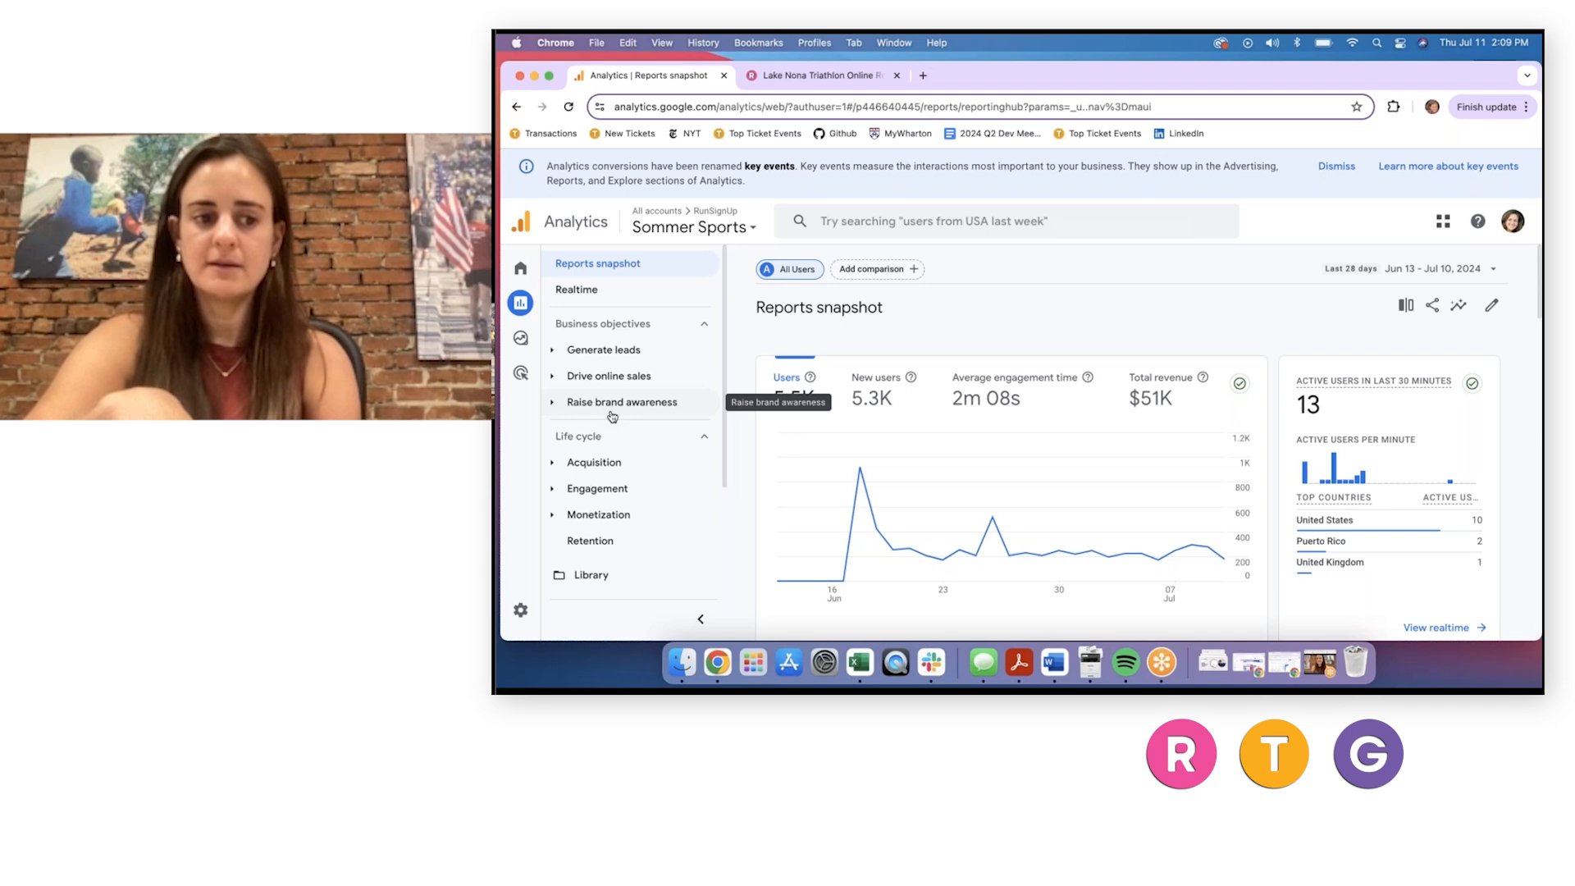
Create a new blank exploration in Explore.
mouse_move(538, 342)
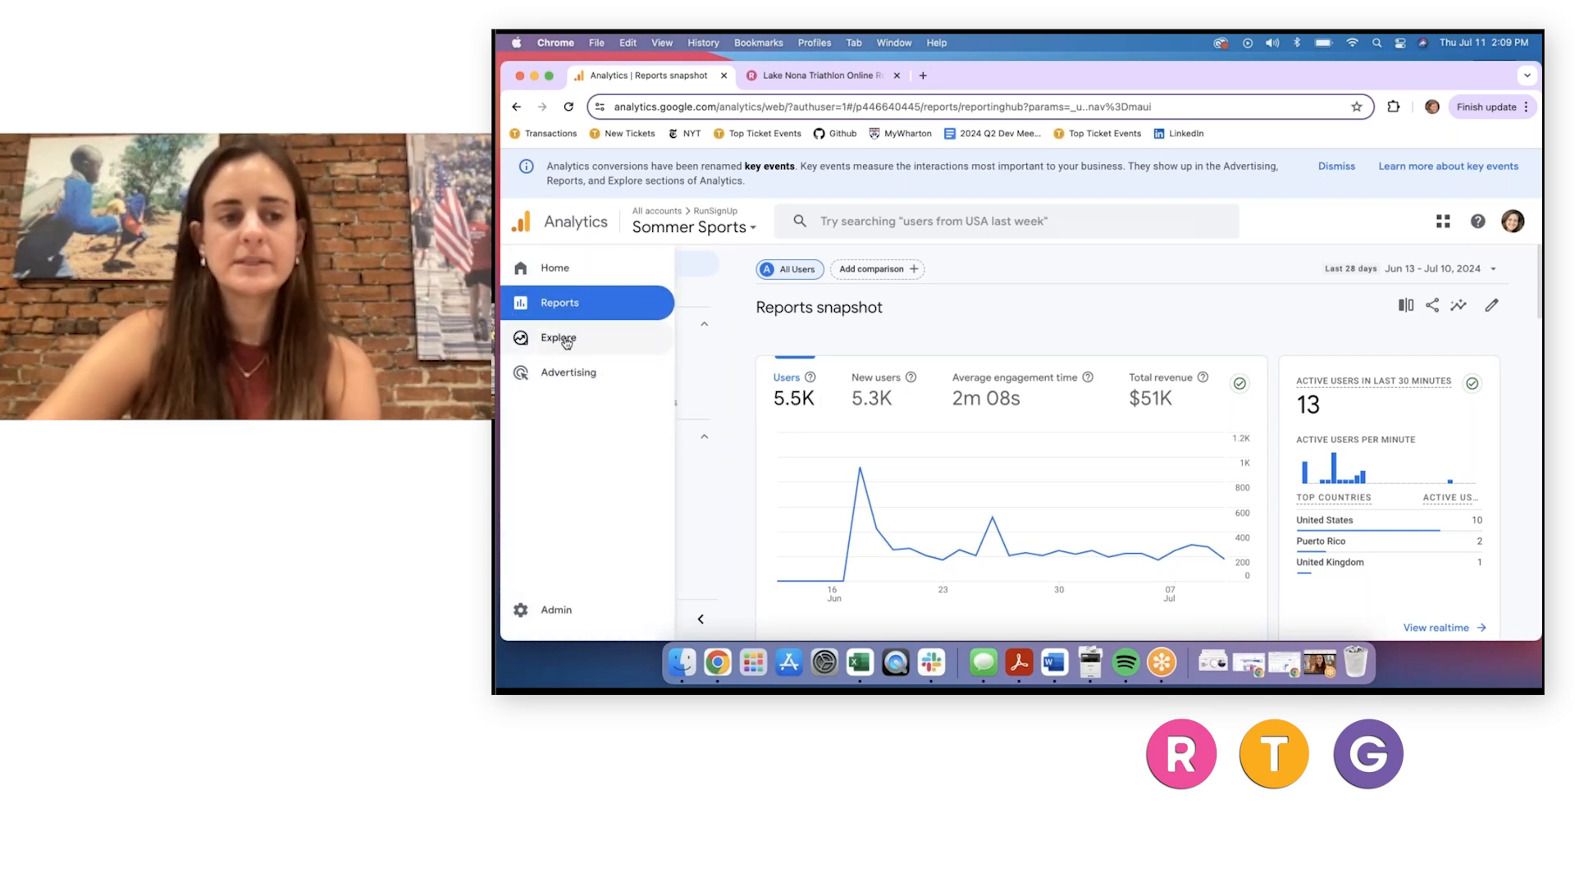
left_click(563, 339)
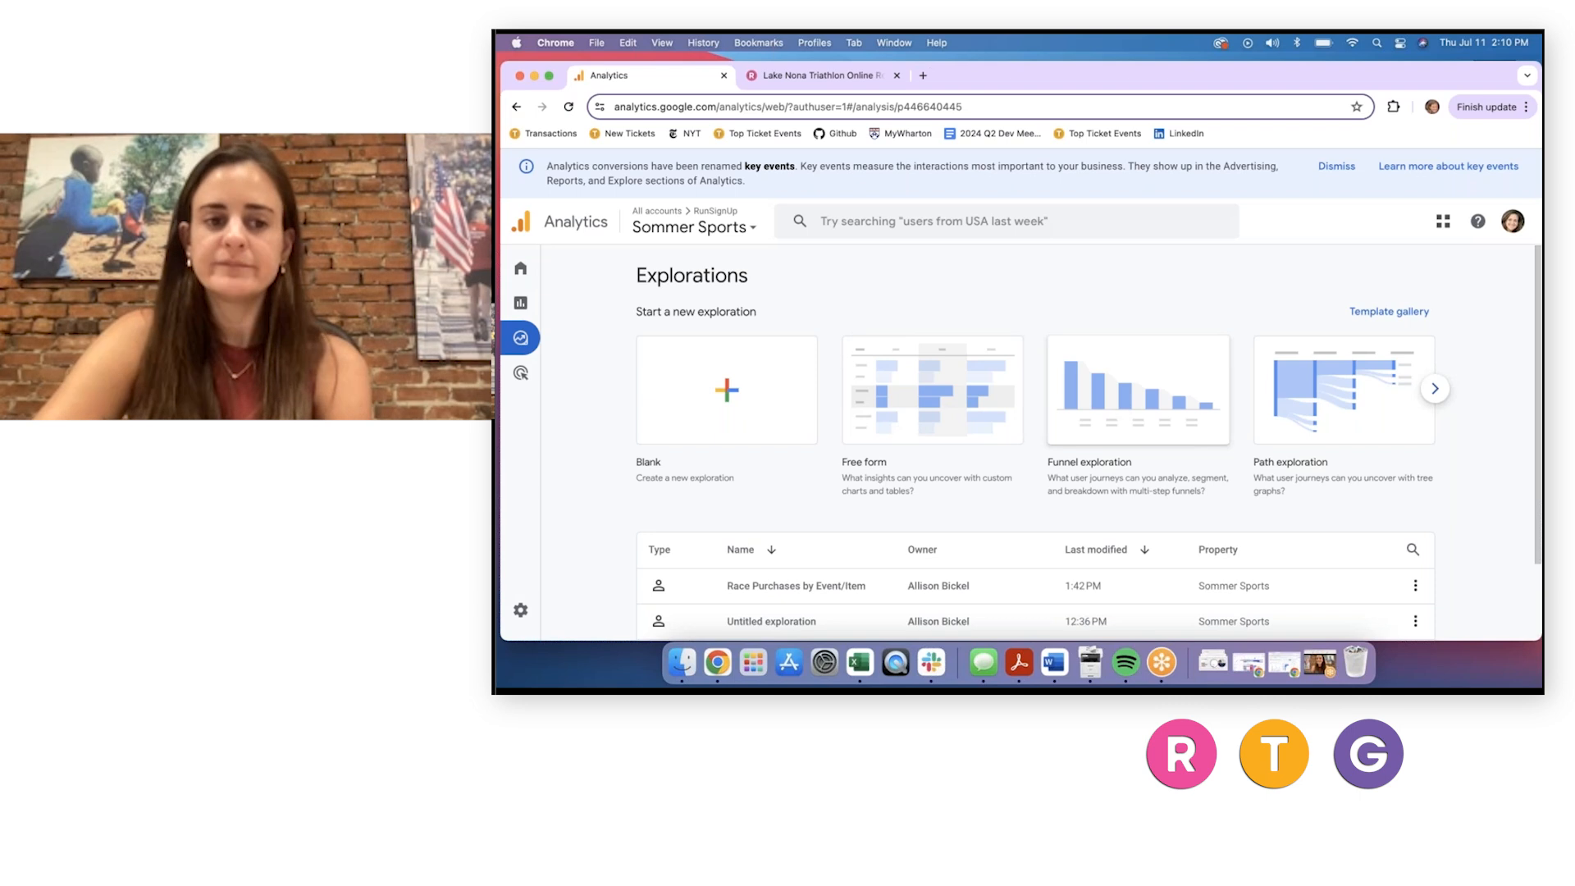
left_click(735, 415)
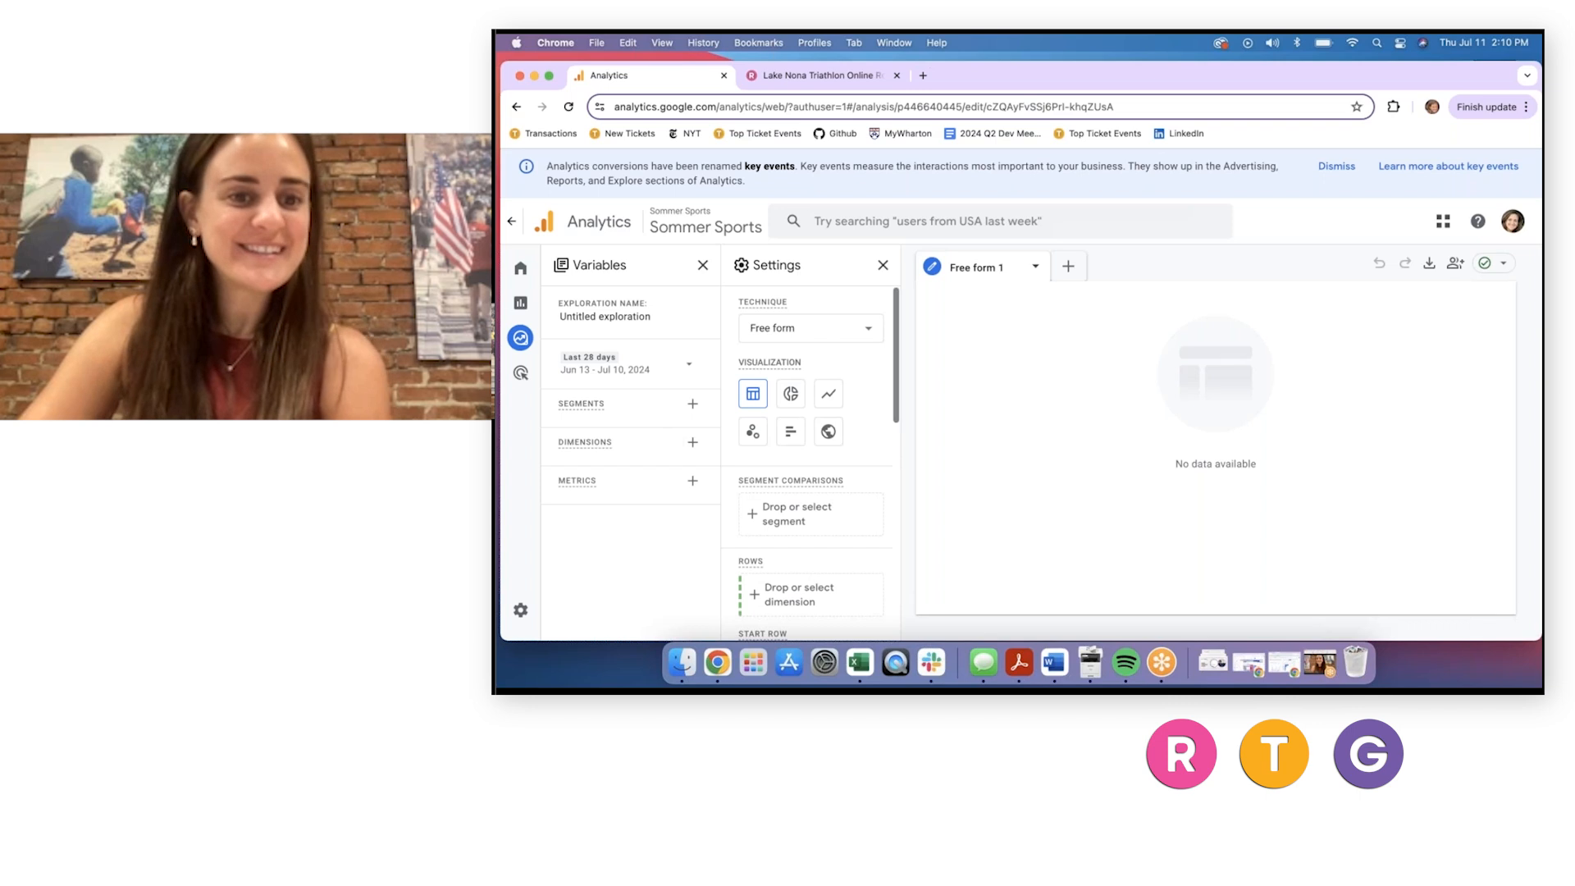
Search the exploration's available dimensions for "item name" and import the Ecommerce dimension Item name.
scroll(811, 513, "down", 4)
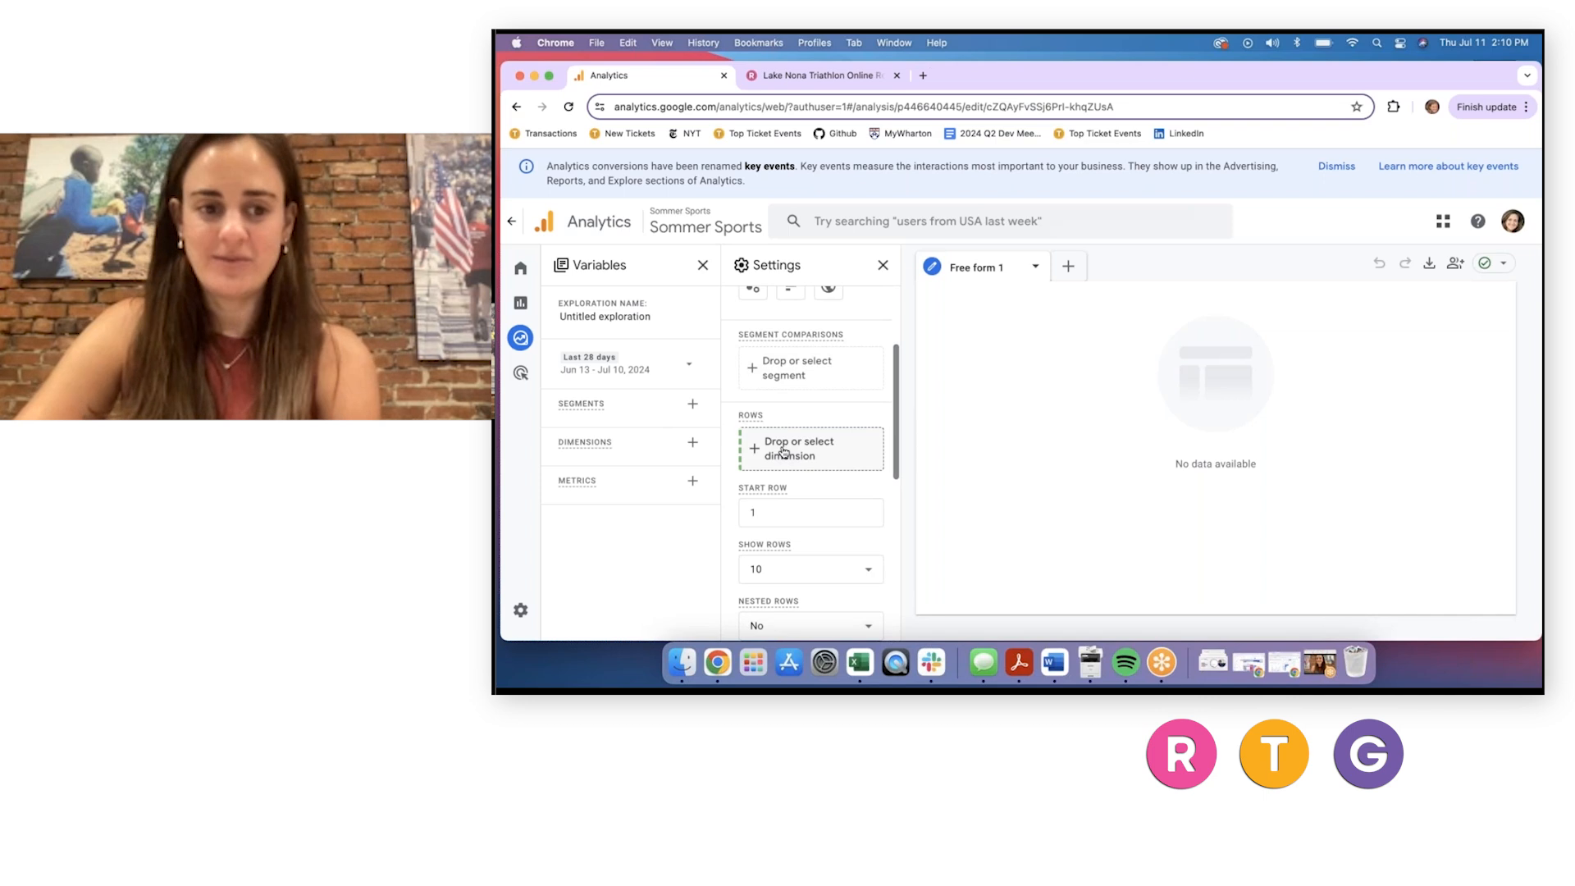
left_click(692, 444)
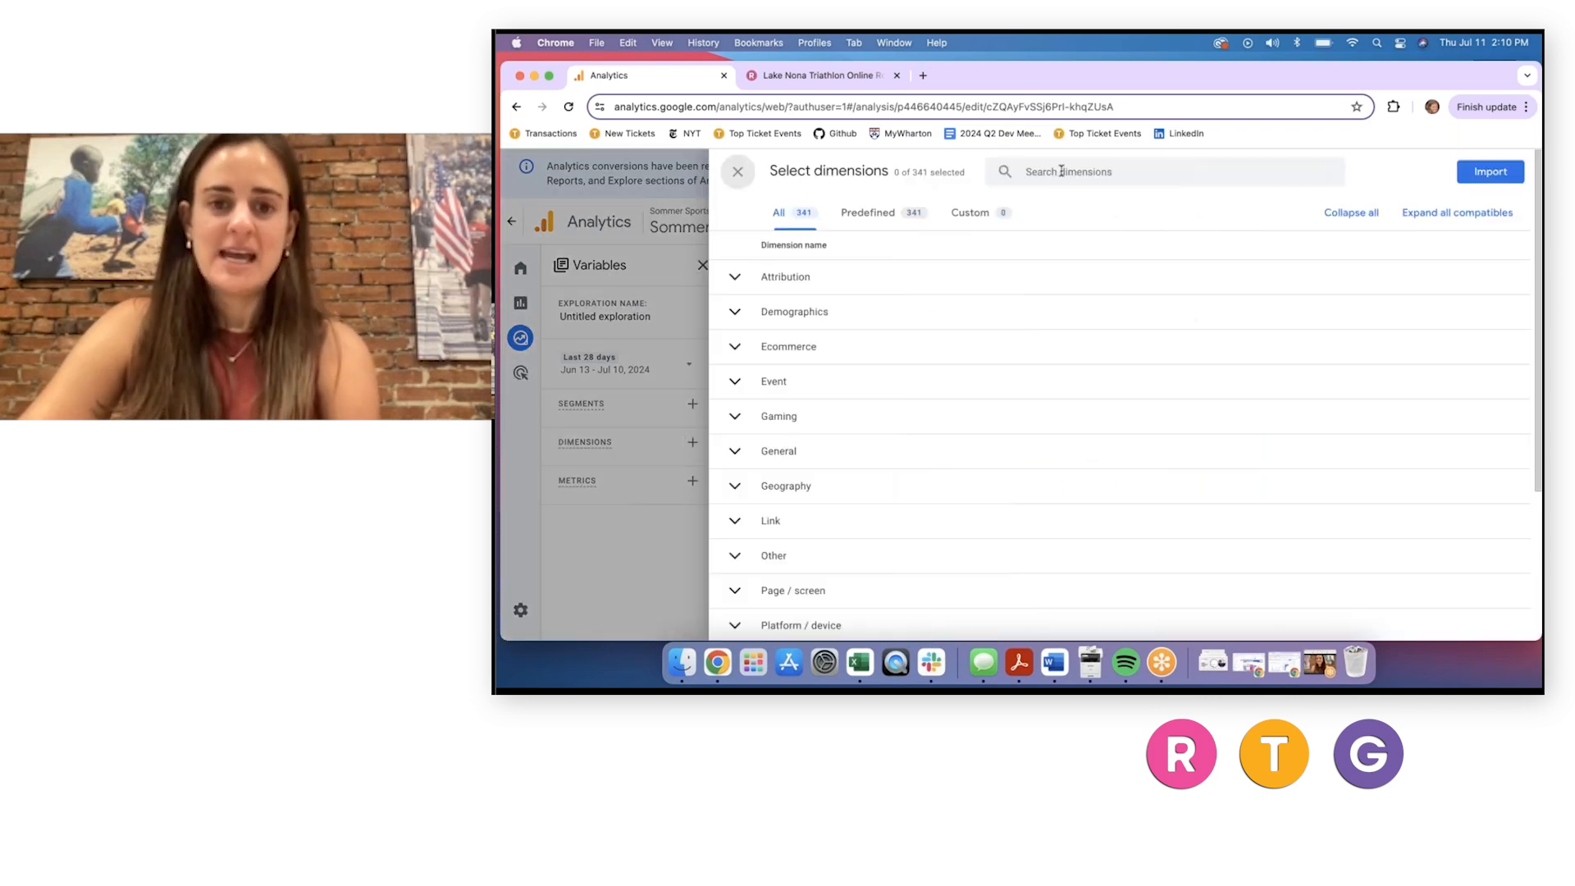
left_click(1061, 171)
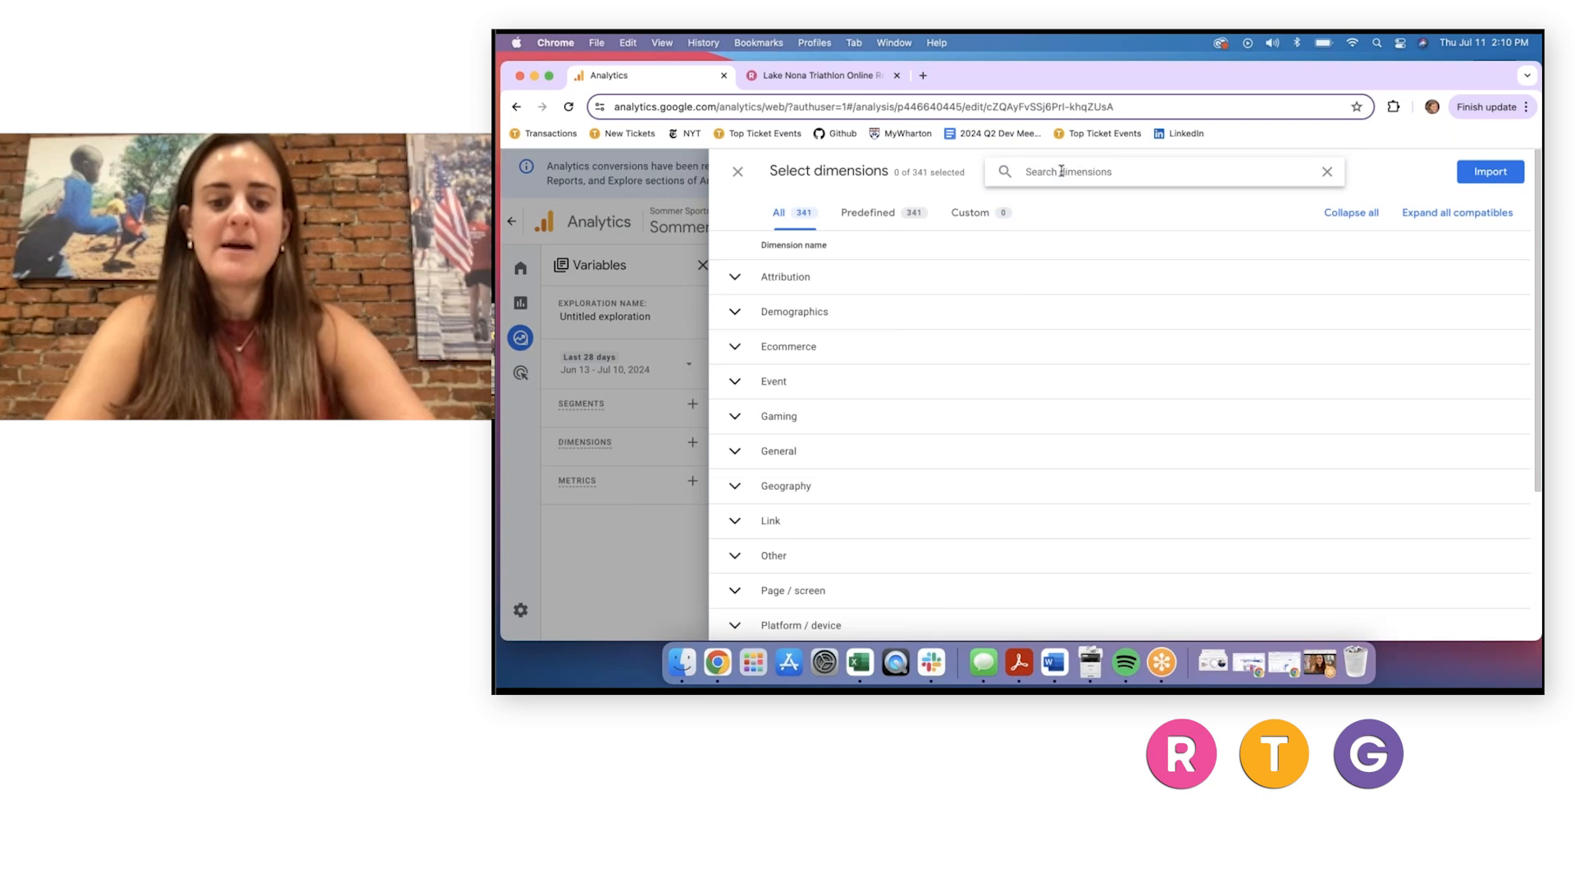
type("ite")
type("n")
key("BackSpace")
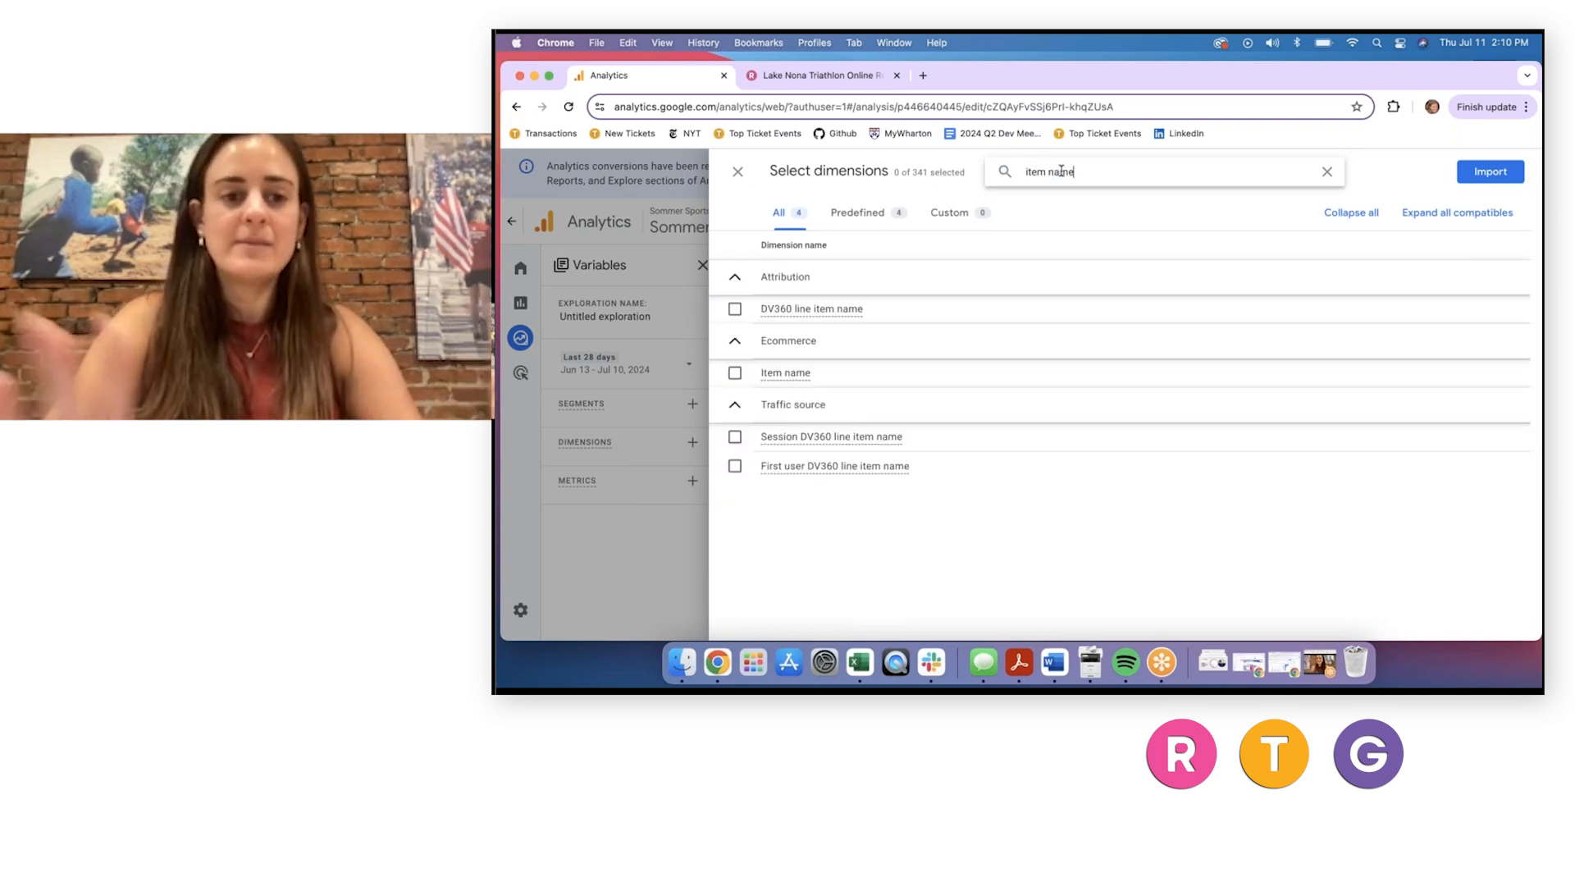
left_click(733, 376)
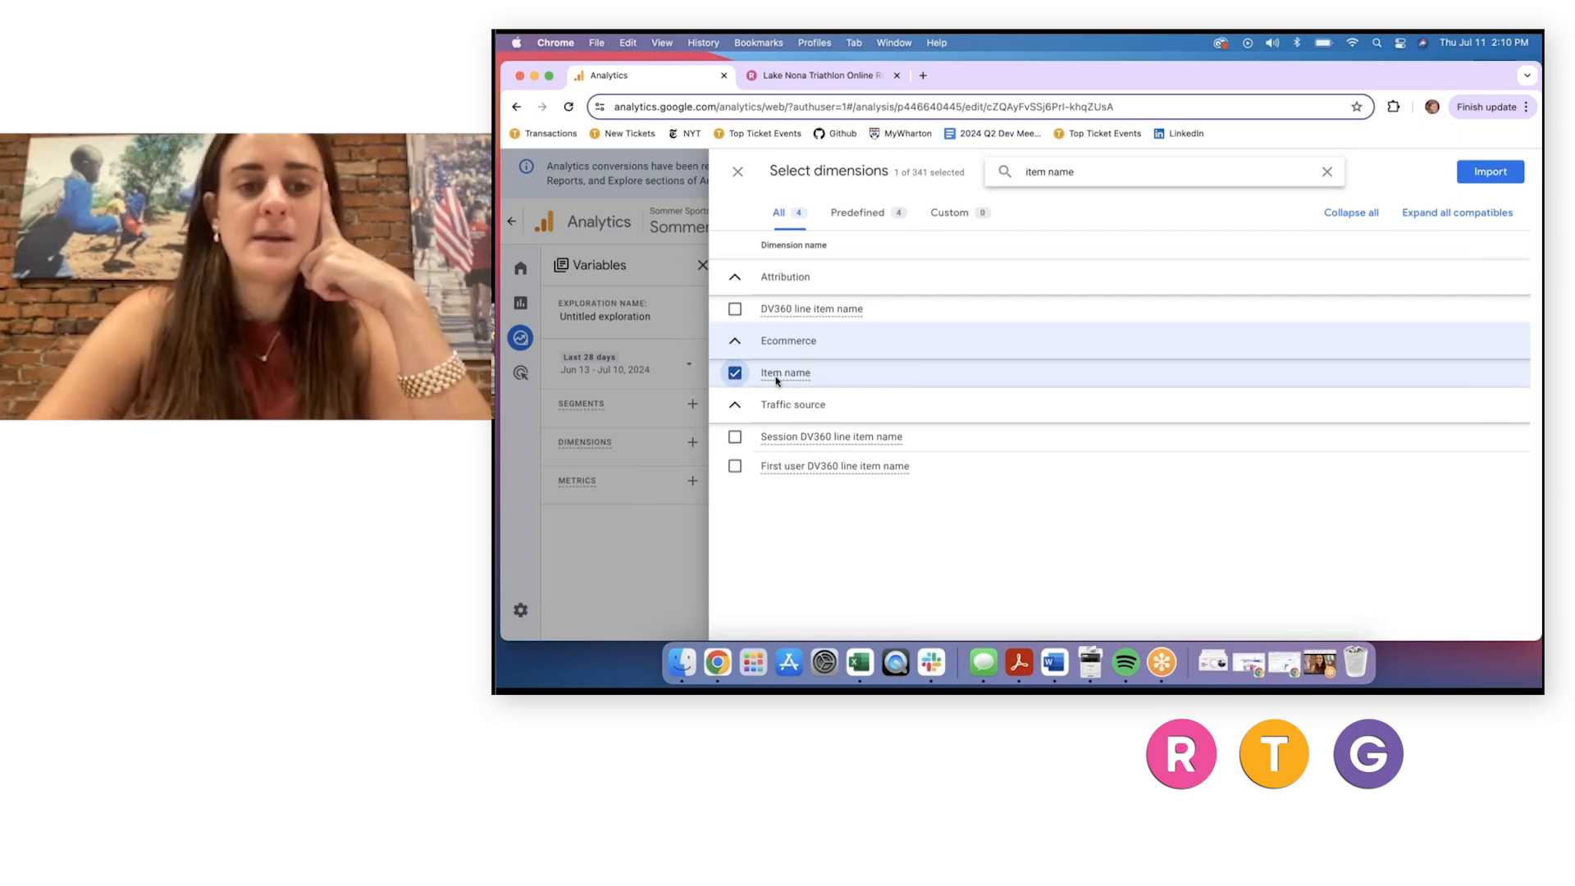
mouse_move(777, 380)
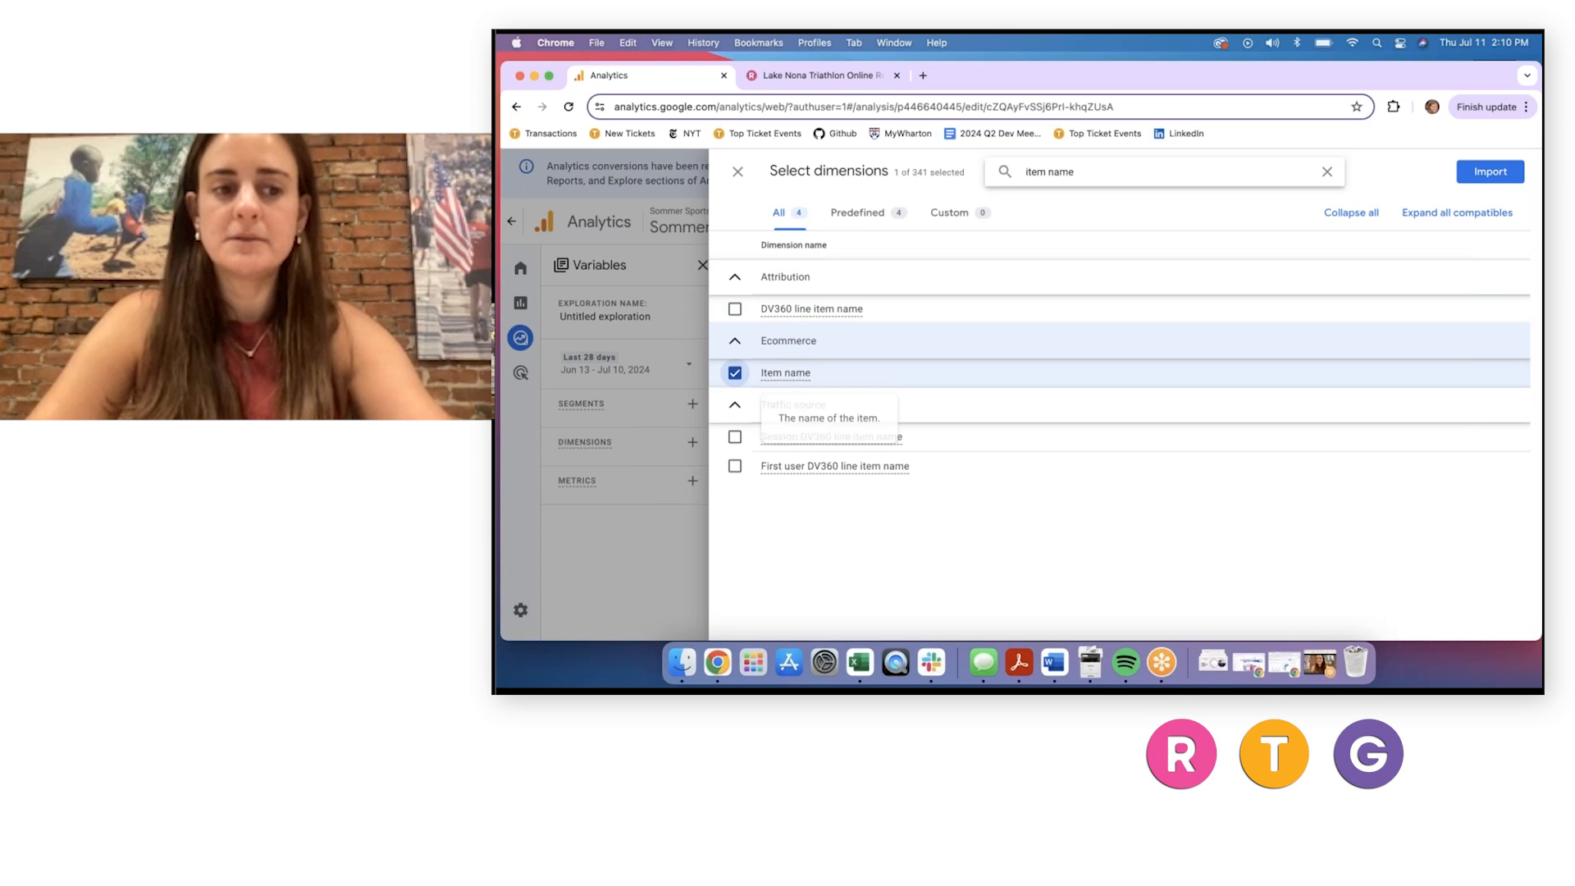
left_click(1490, 172)
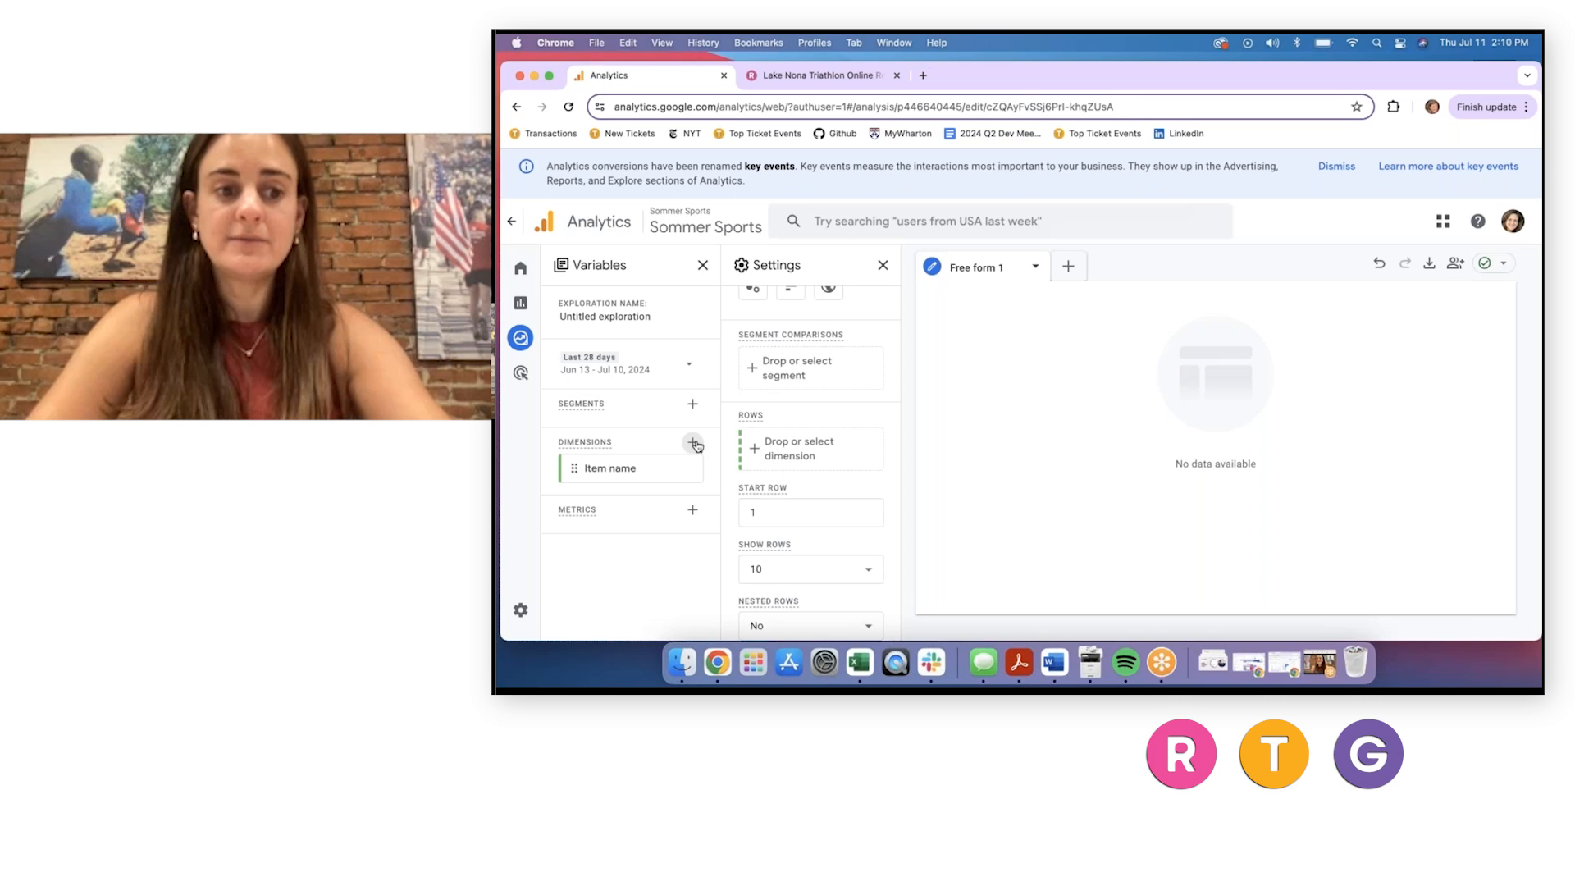
Search the exploration's available dimensions for "item catego" and import the Ecommerce dimension Item category.
left_click(693, 444)
left_click(1084, 178)
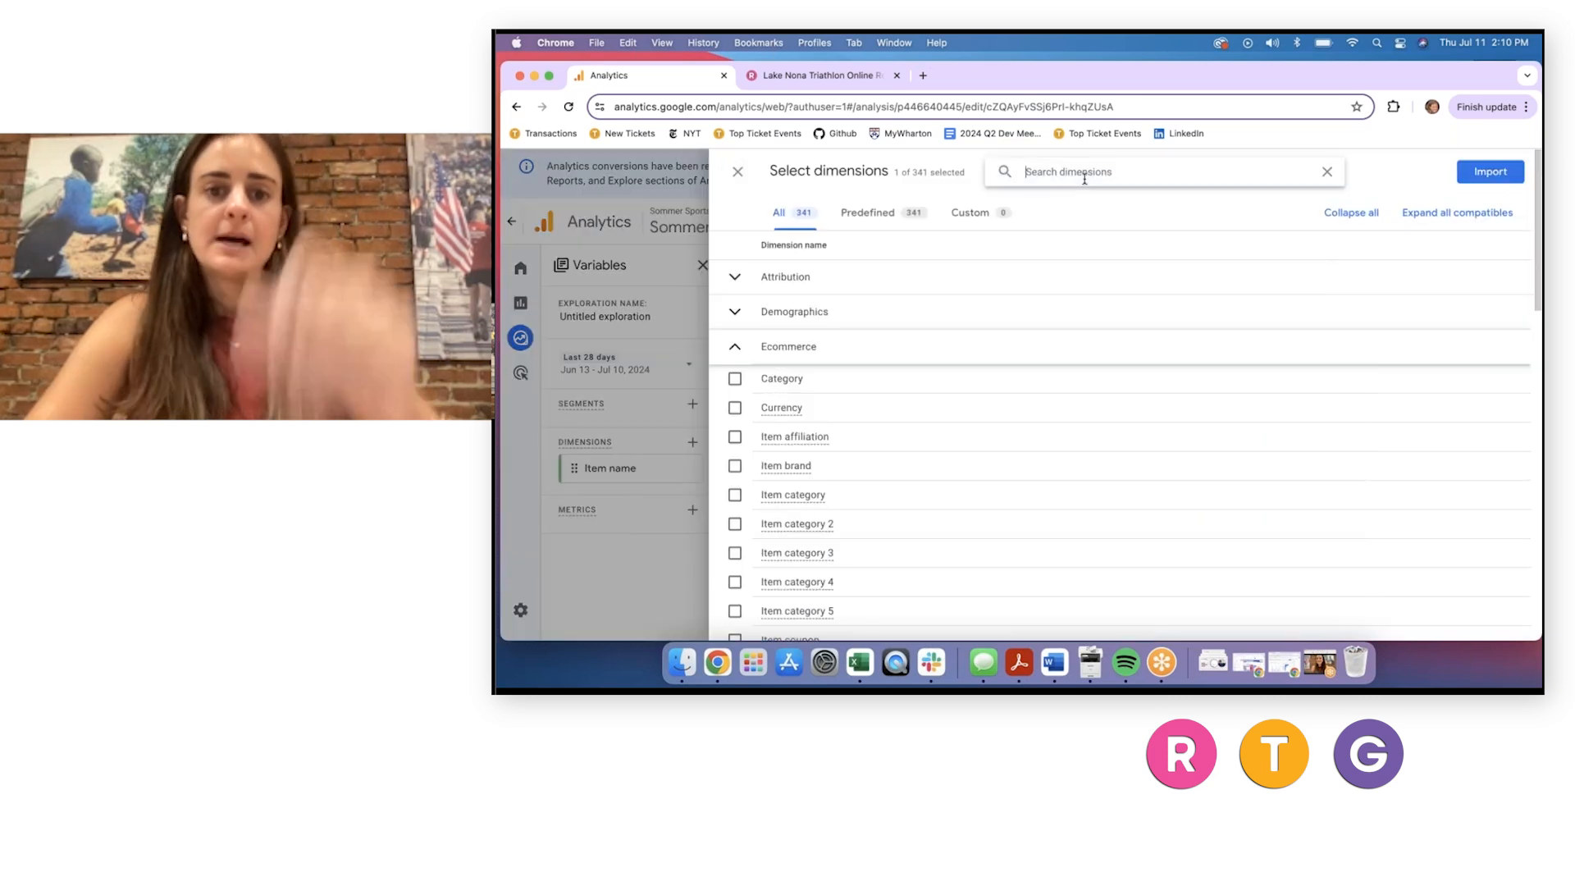
type("item catego")
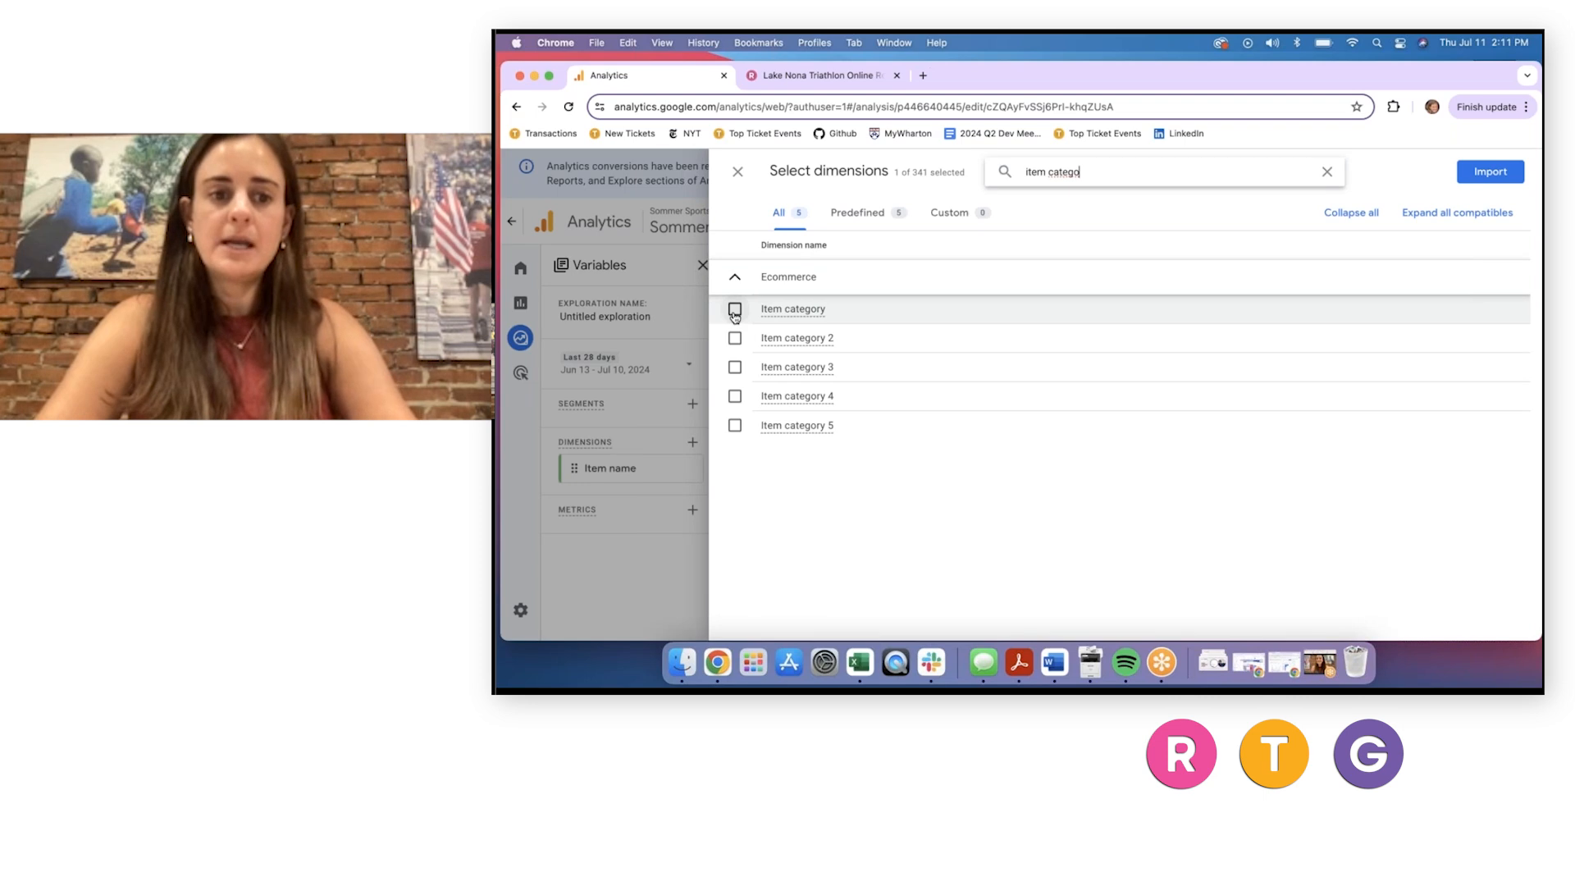
left_click(735, 310)
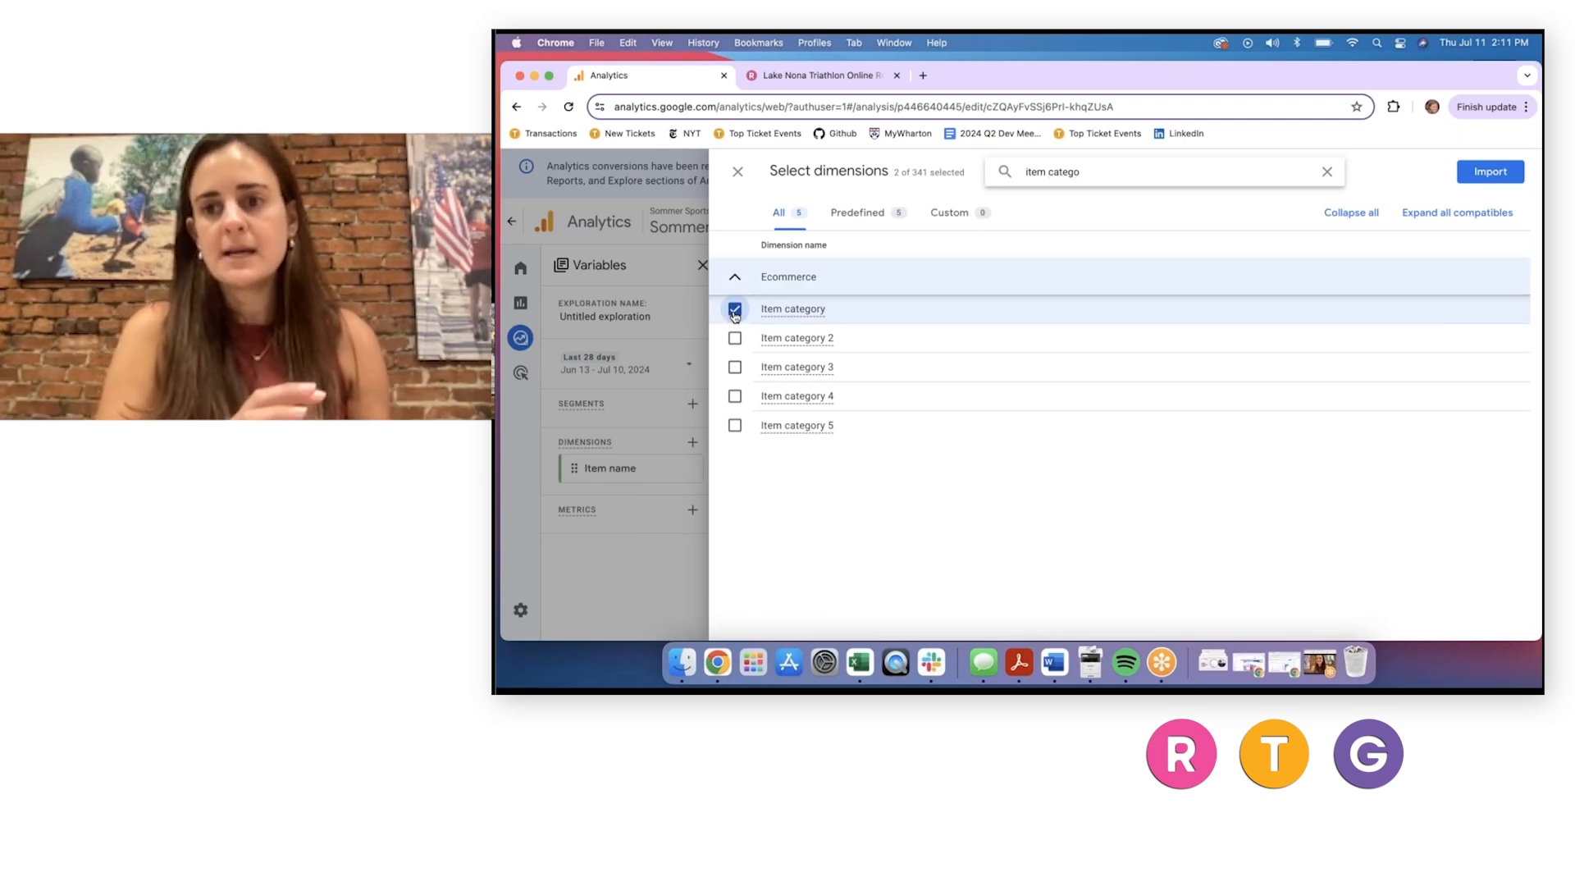
left_click(1489, 173)
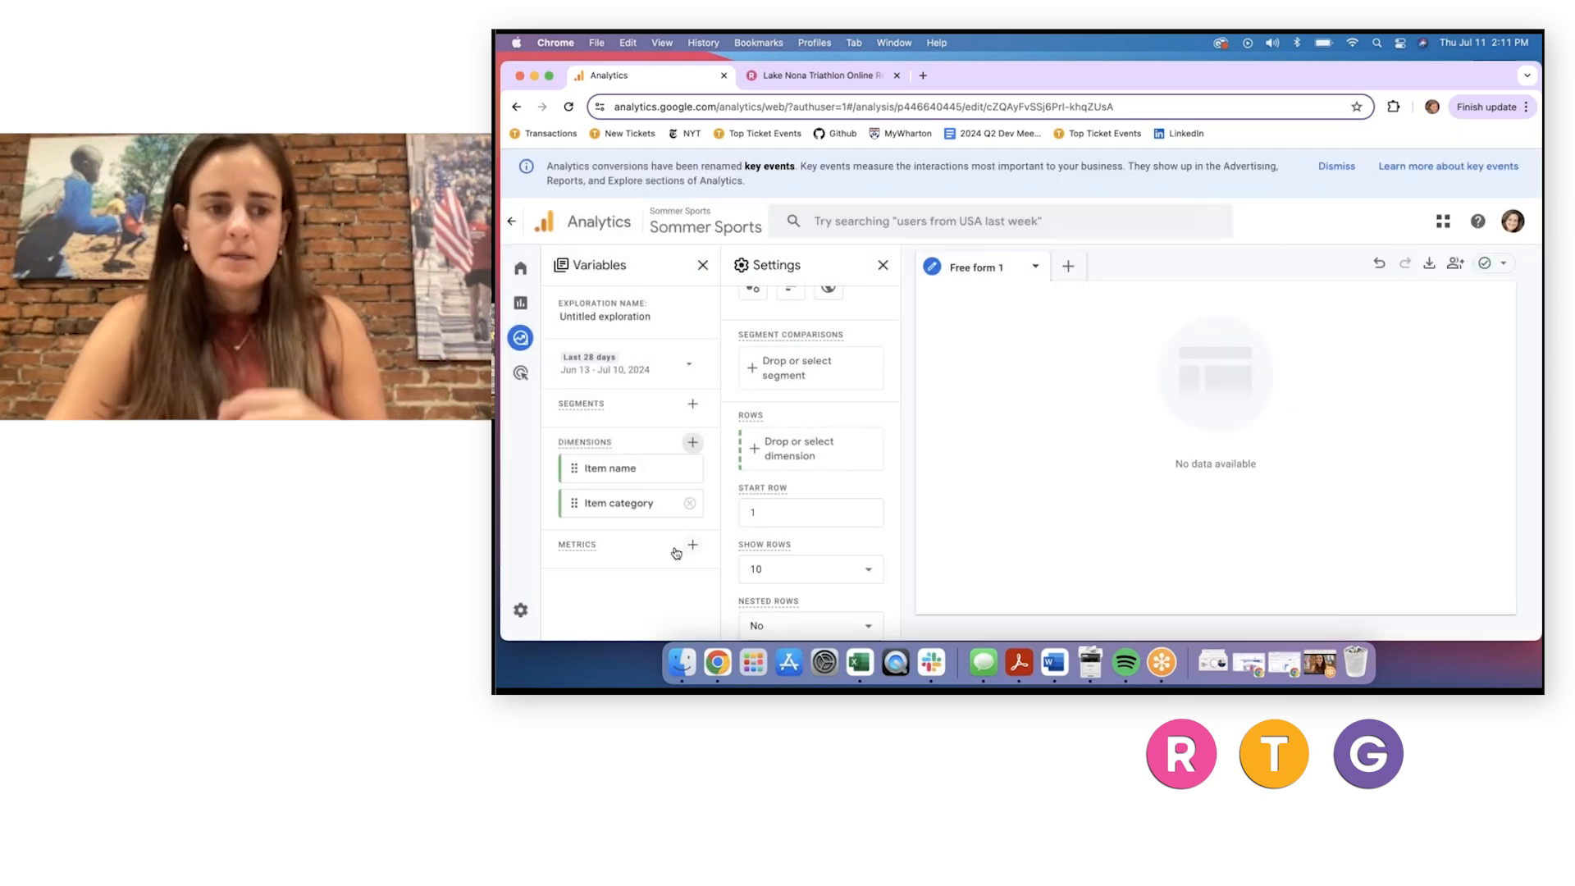
Search the exploration's available metrics for "item" and import Item revenue and Items purchased.
left_click(692, 544)
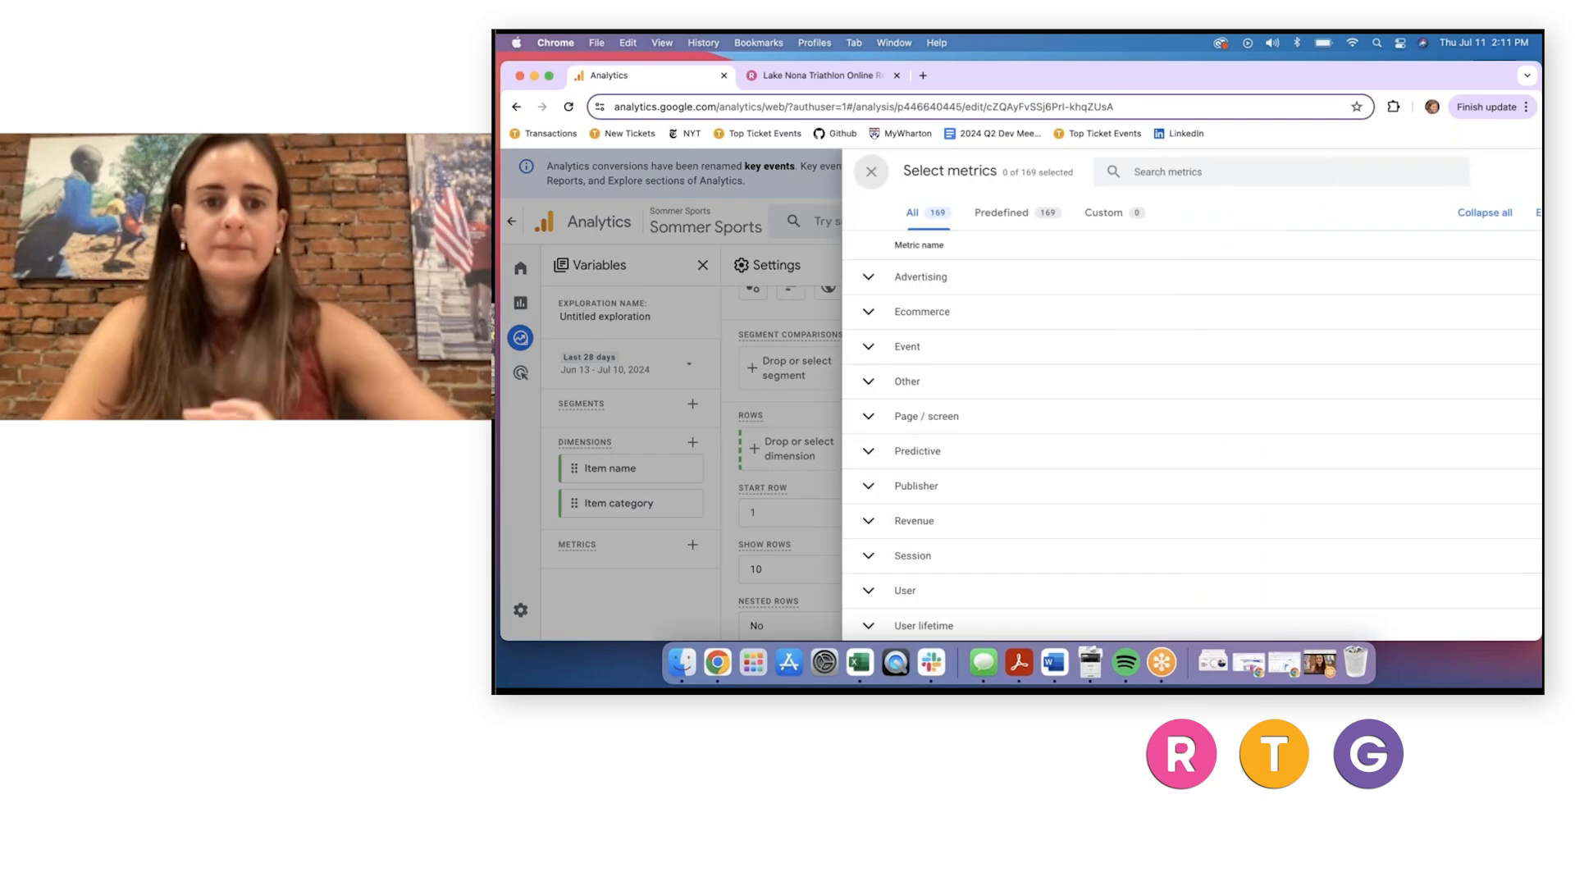
left_click(1055, 172)
type("item")
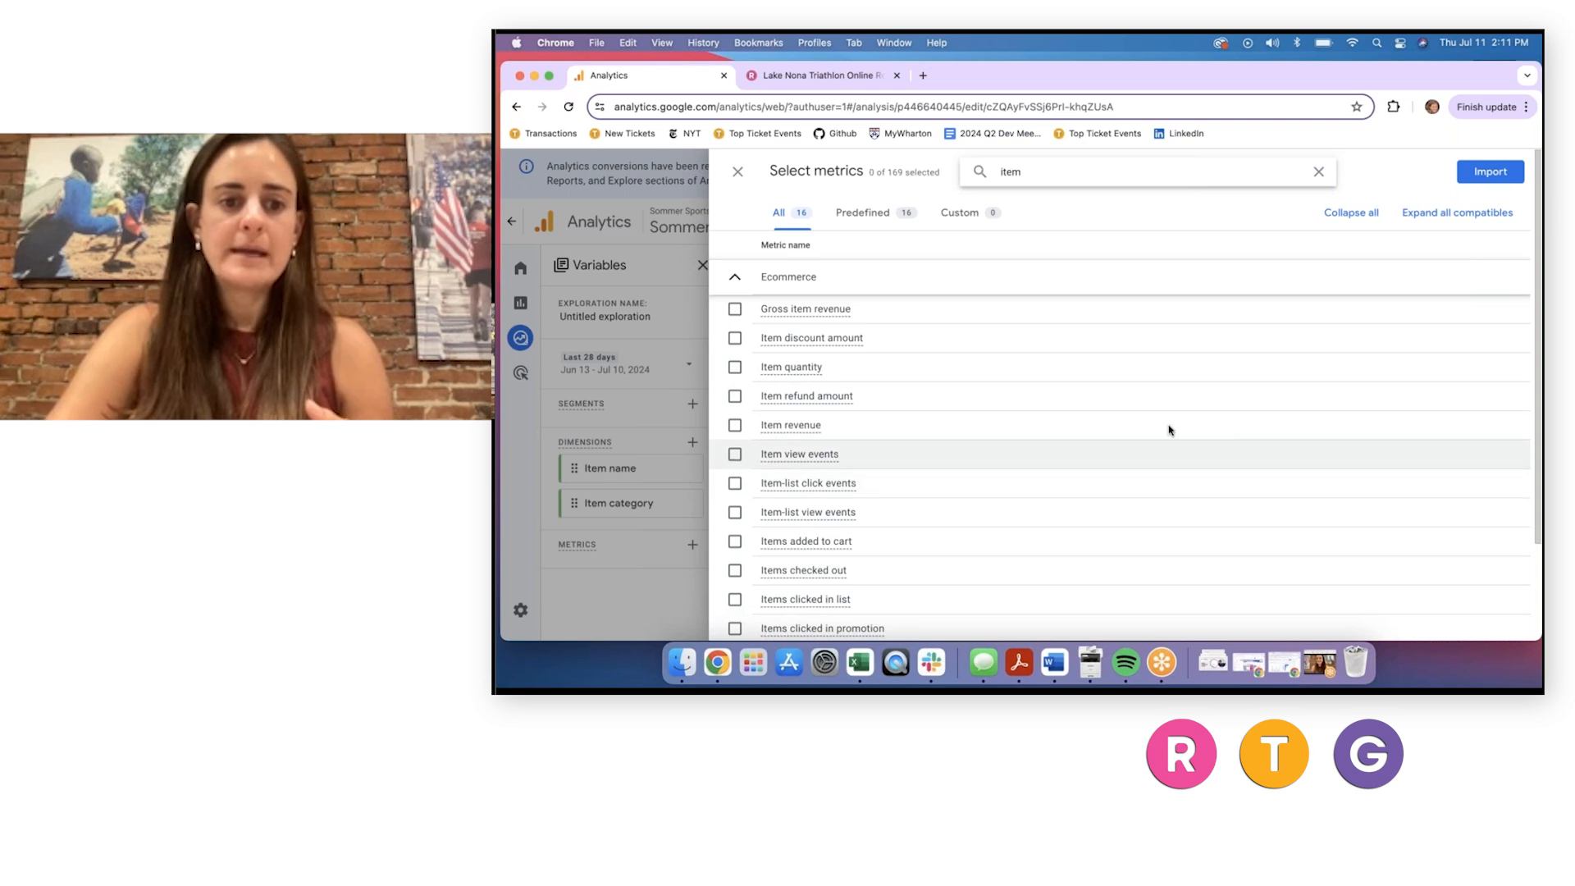
left_click(735, 367)
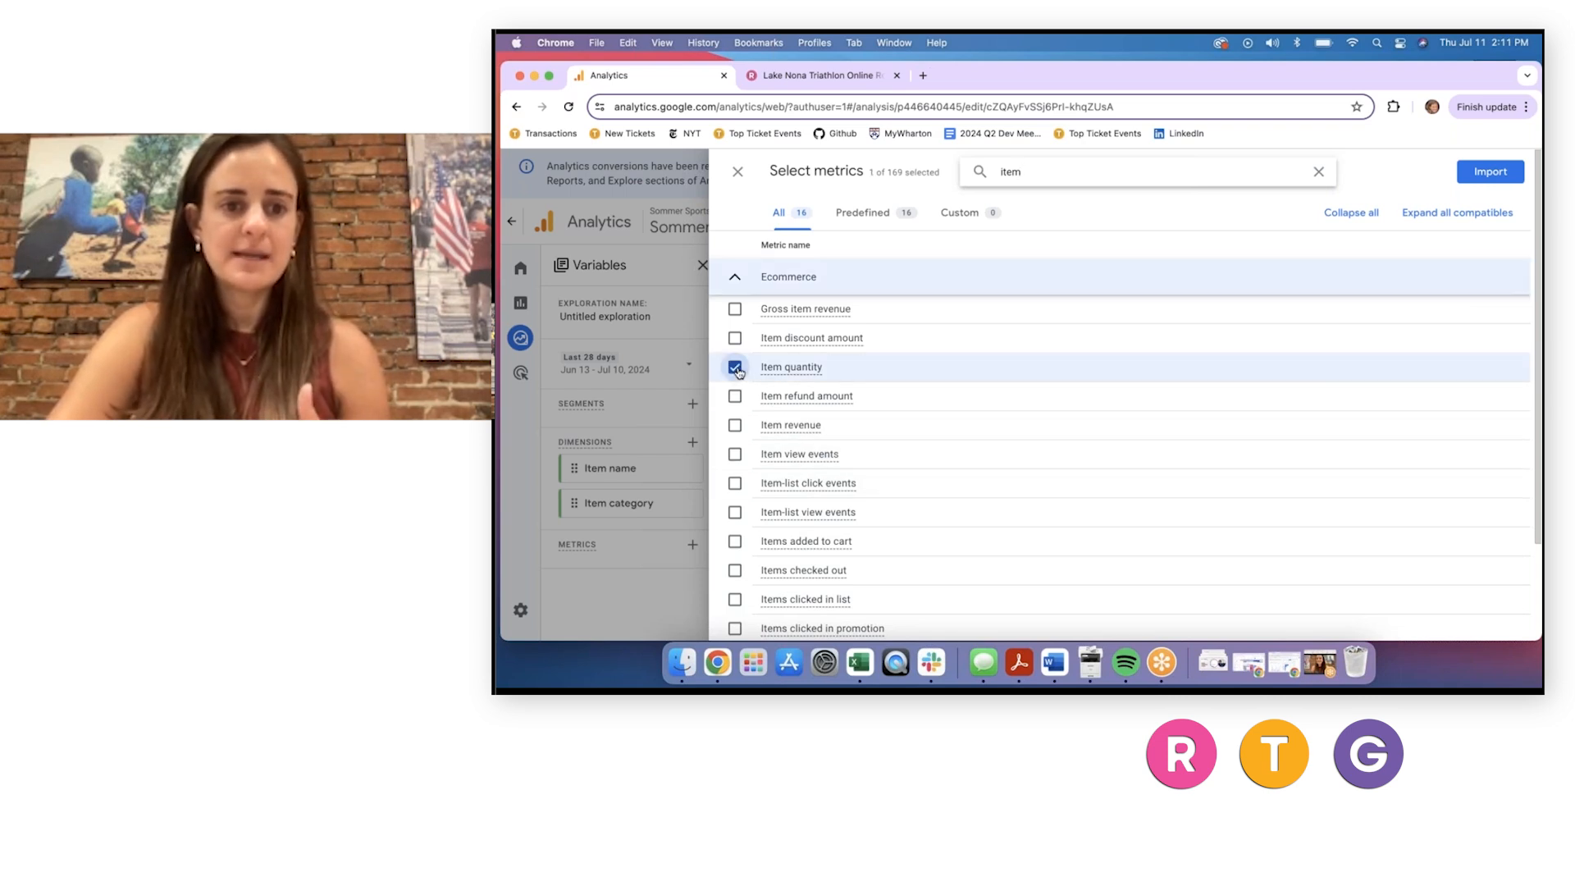
left_click(735, 425)
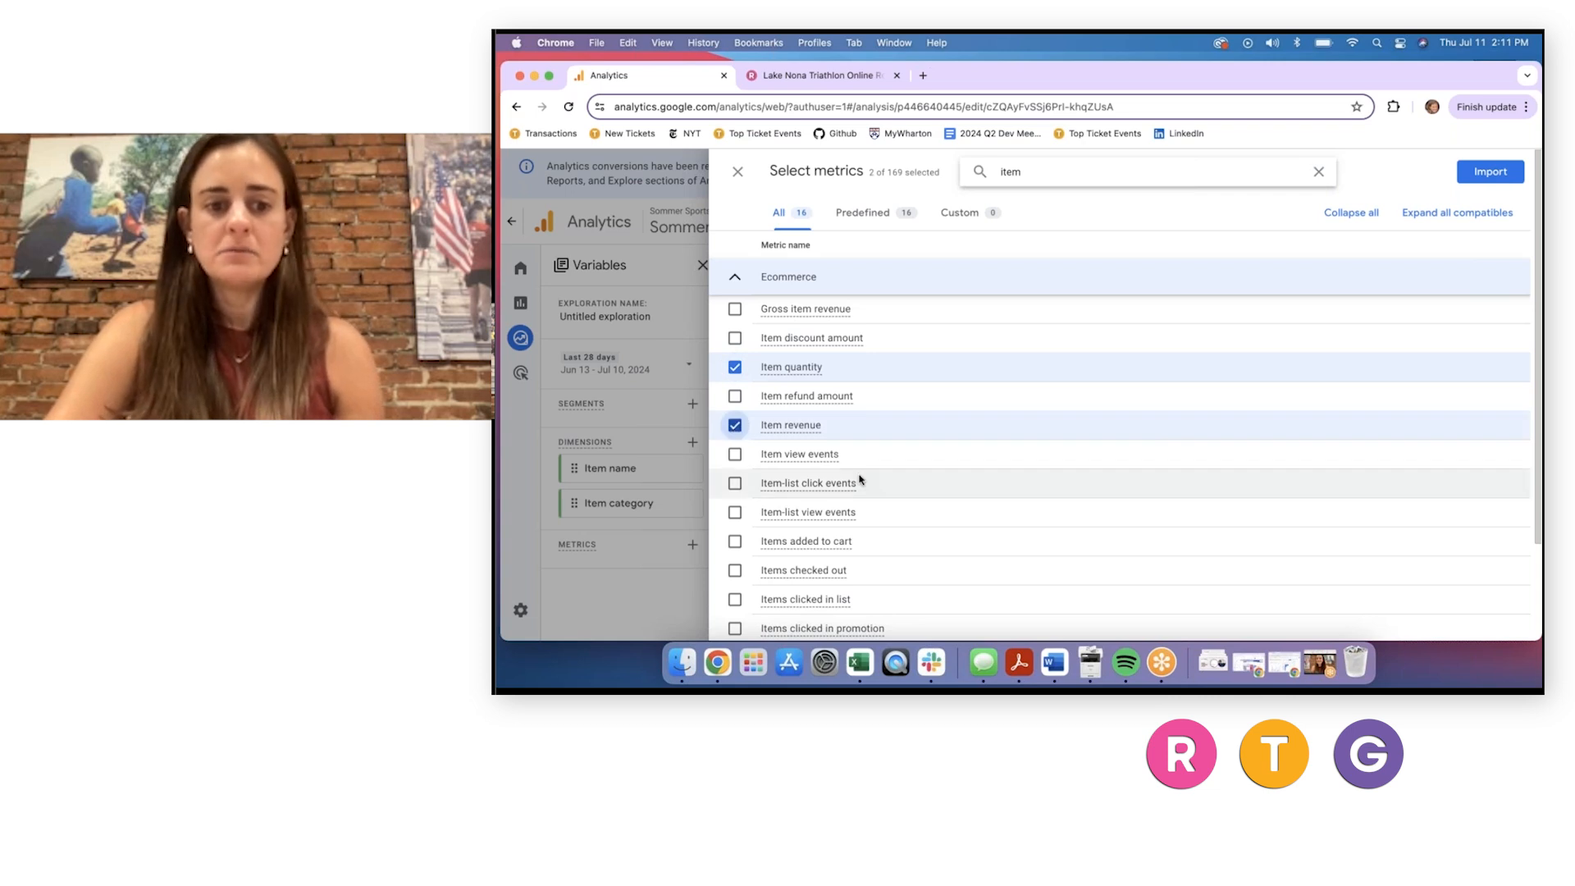
scroll(858, 476, "down", 3)
left_click(735, 249)
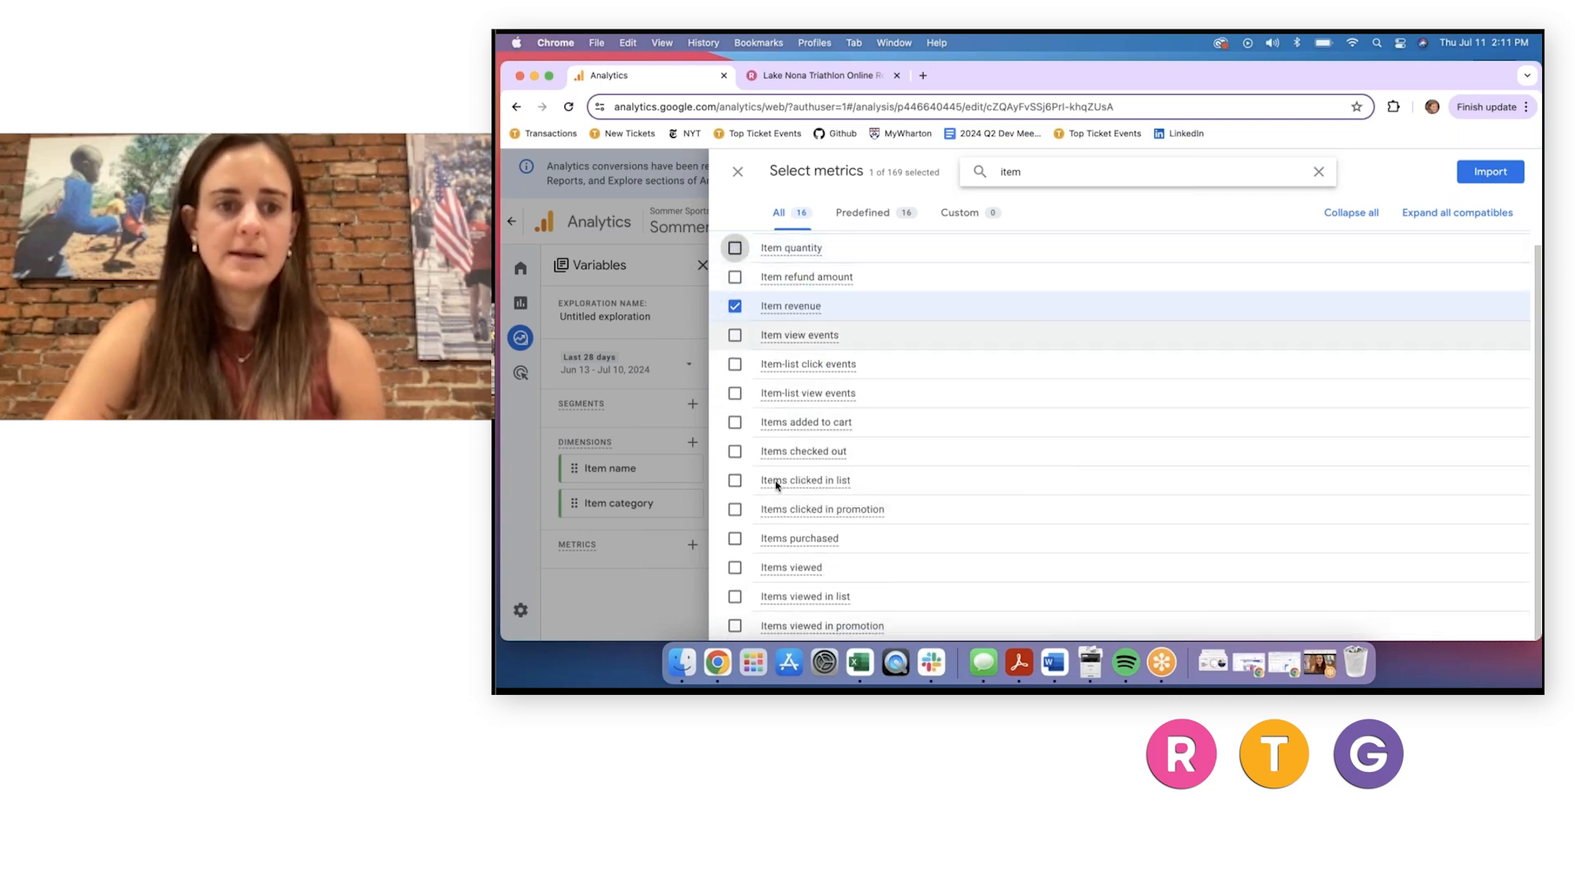
left_click(736, 538)
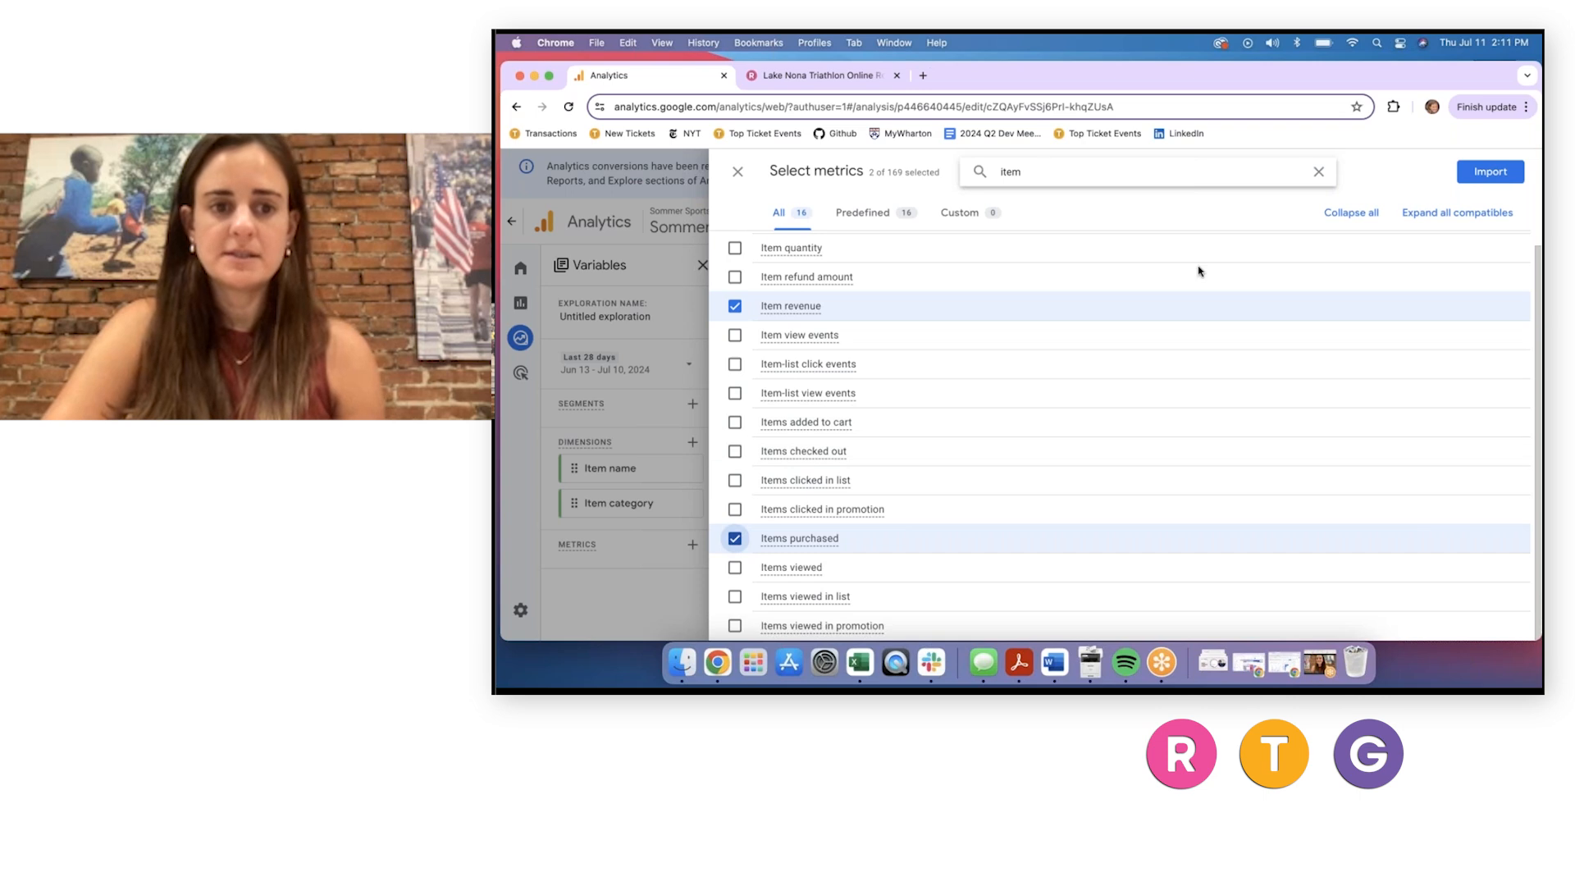
left_click(1490, 171)
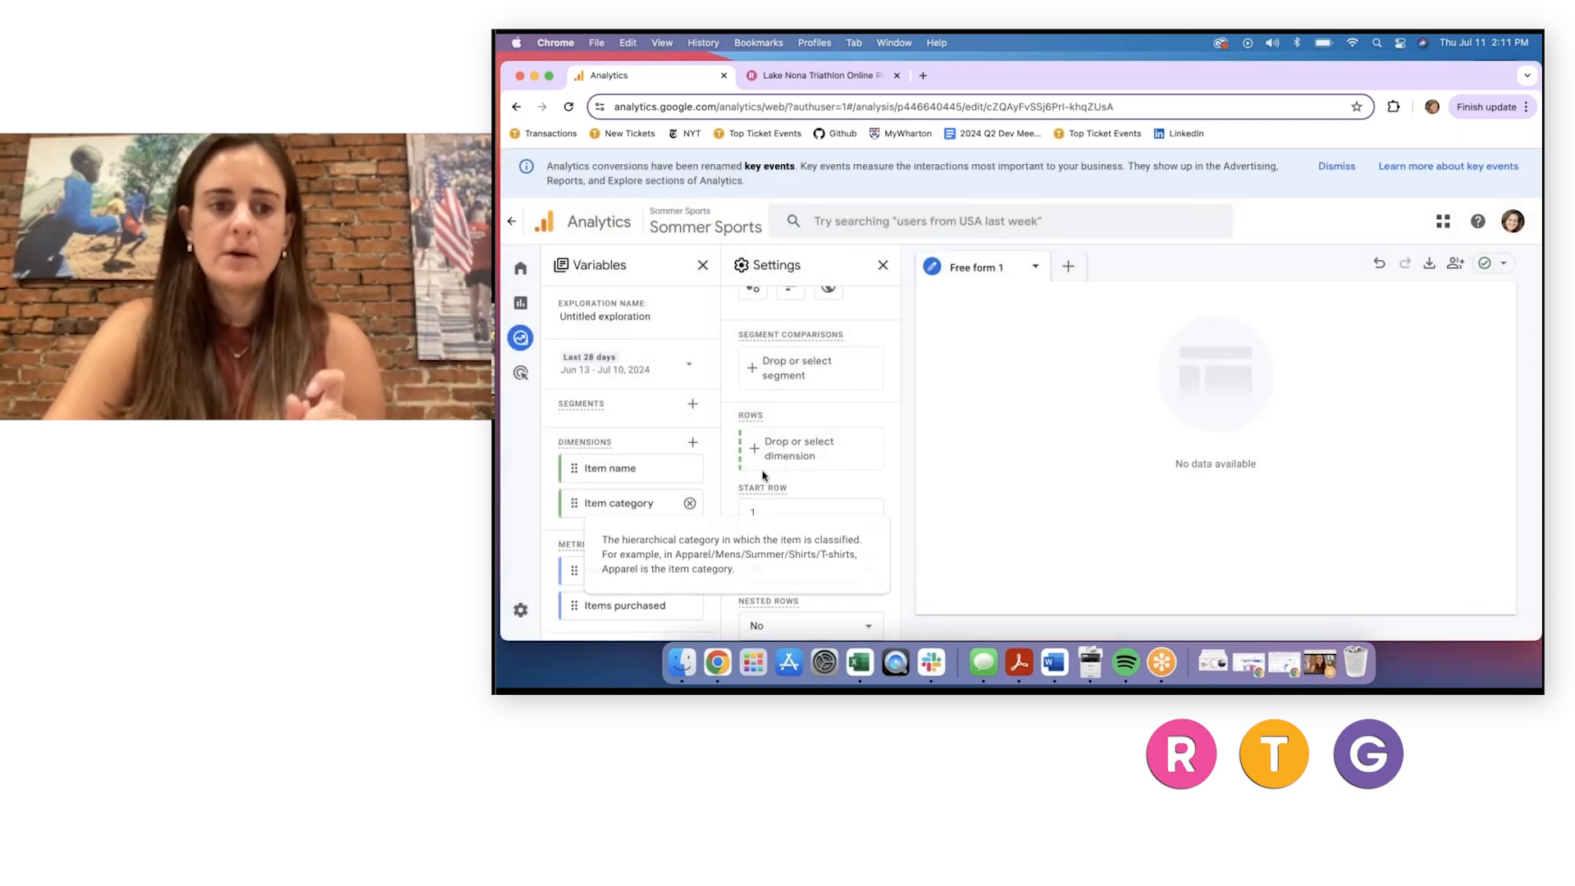
Use Item name as the row dimension of the free form table and show 25 rows.
scroll(771, 479, "down", 2)
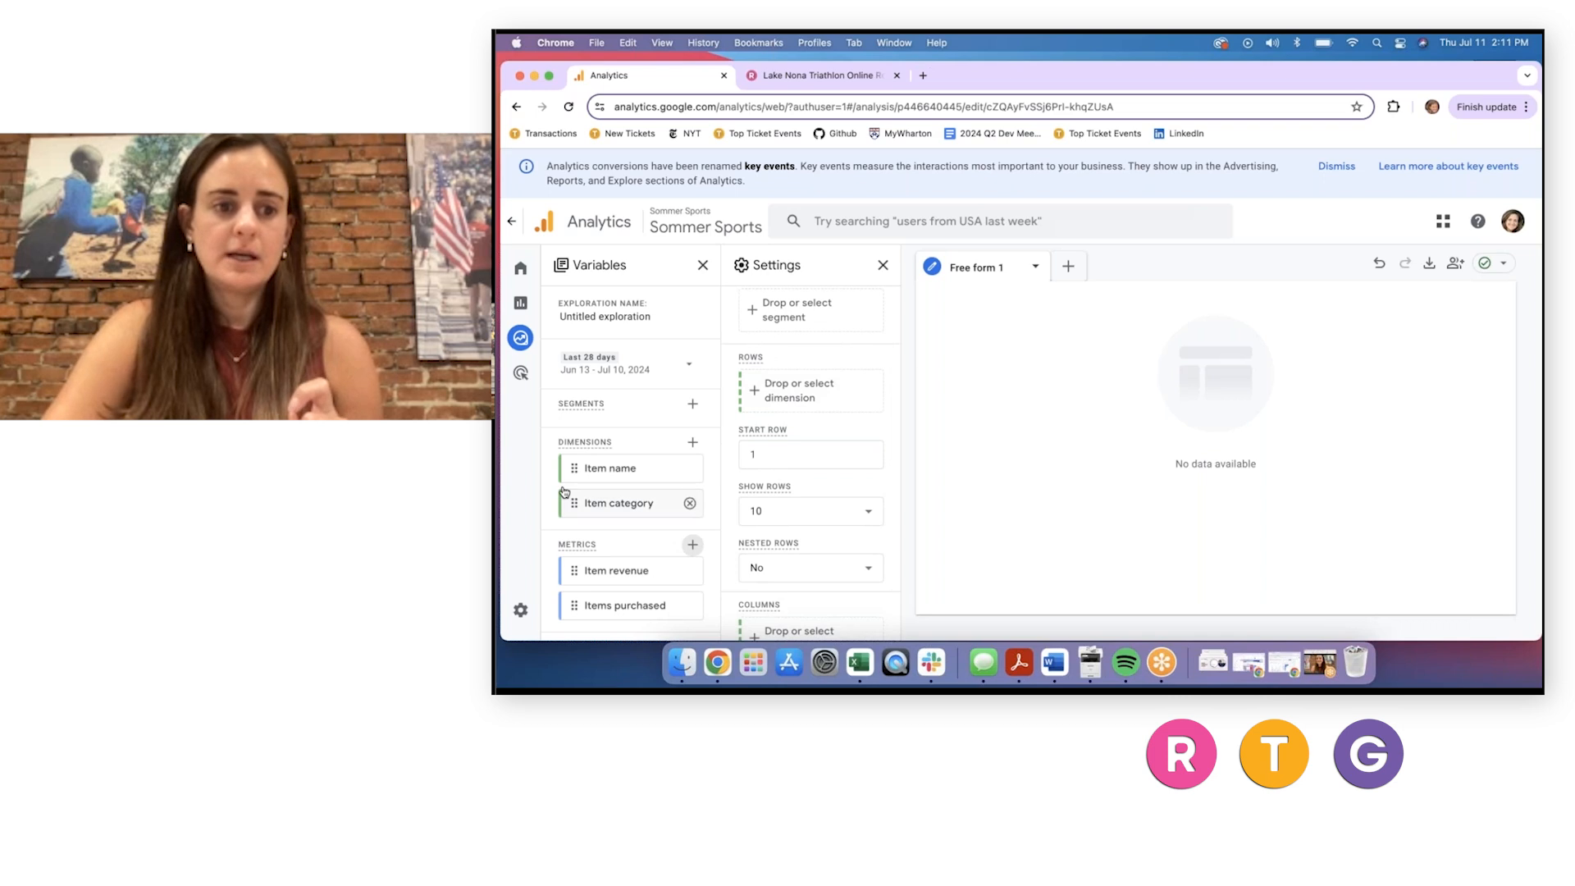
mouse_move(614, 470)
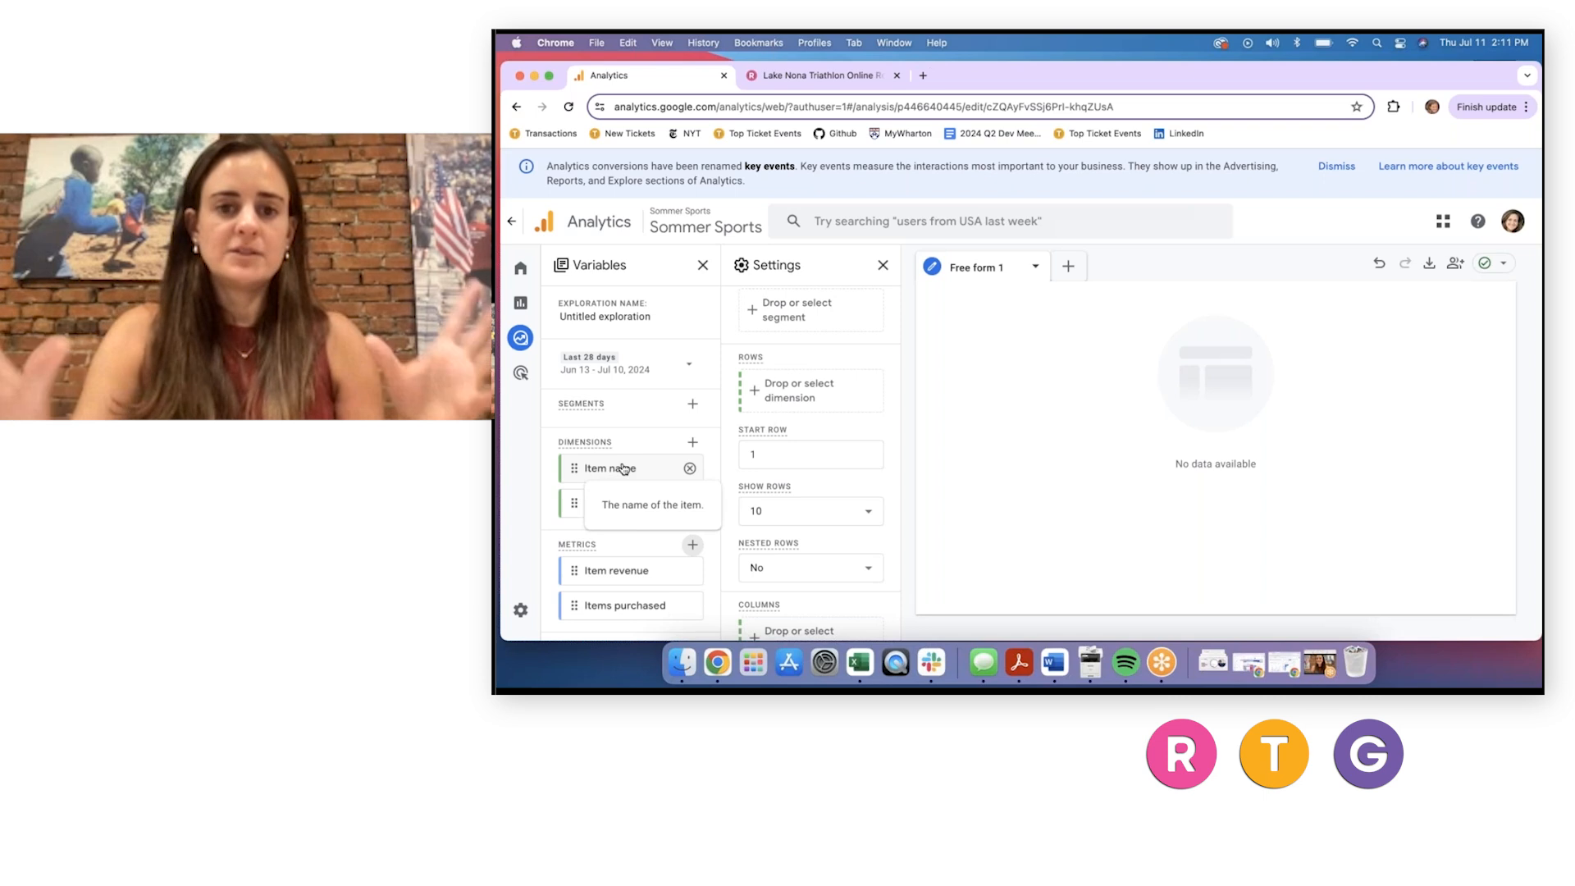
left_click_drag(623, 469, 792, 384)
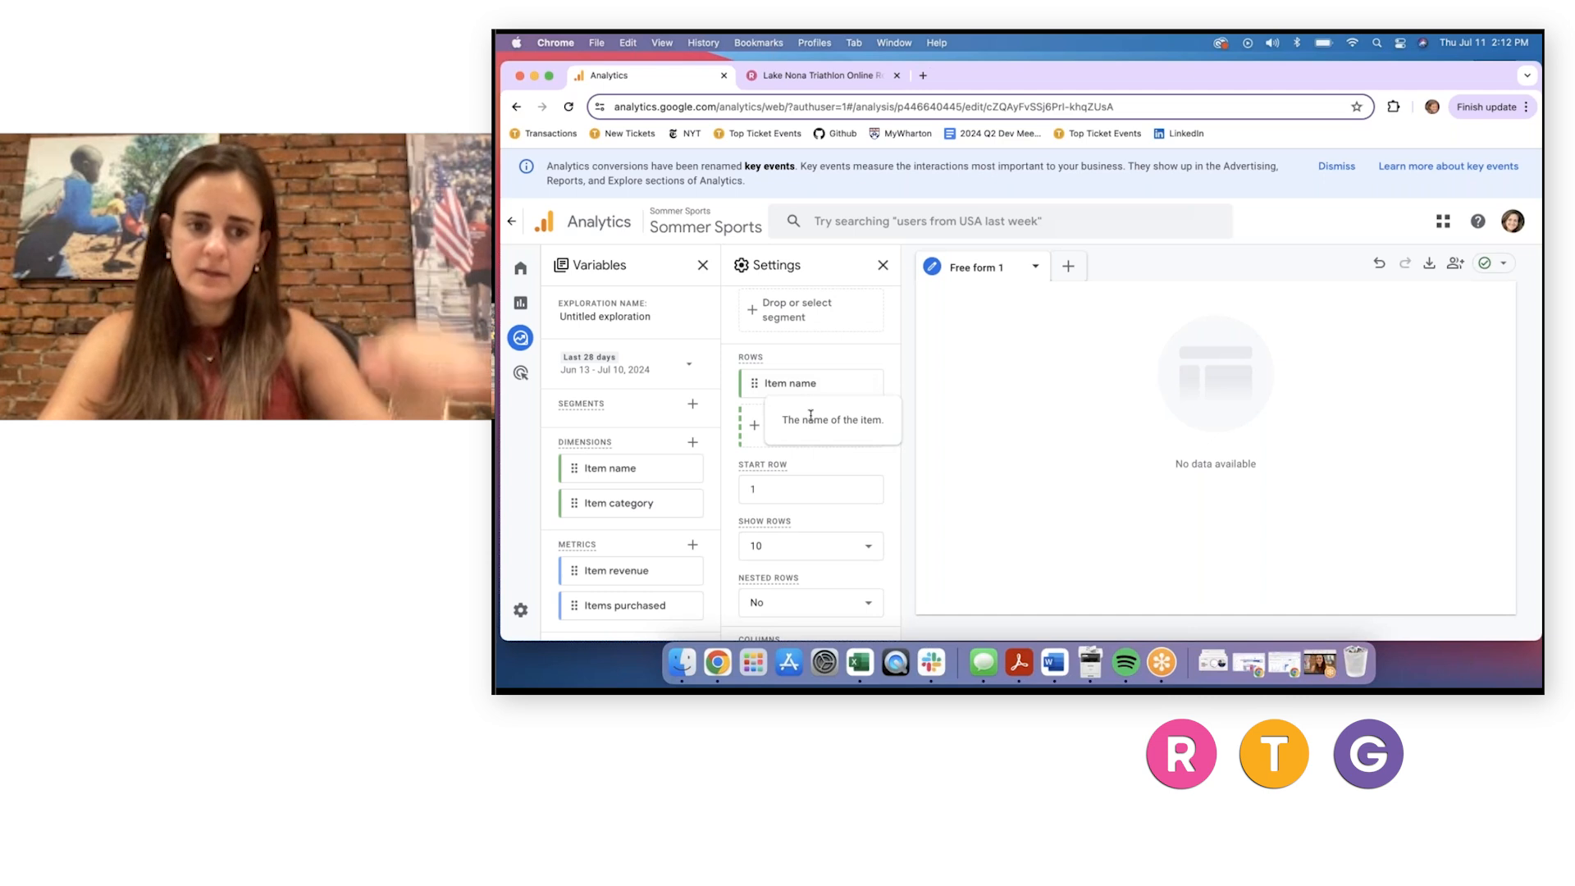
scroll(811, 415, "down", 2)
left_click(853, 443)
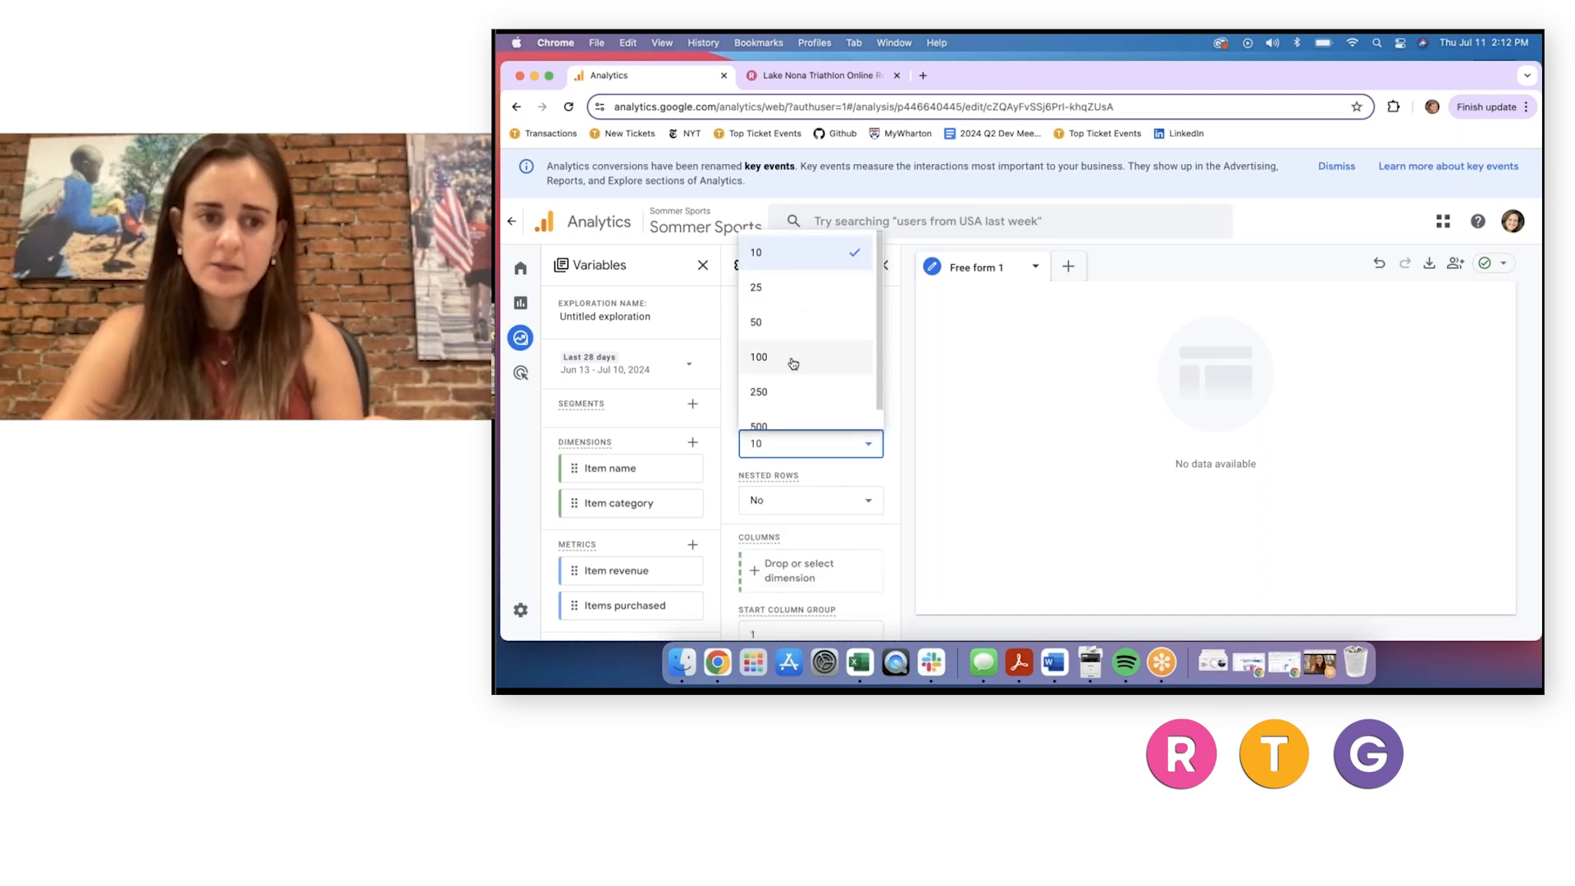
left_click(786, 287)
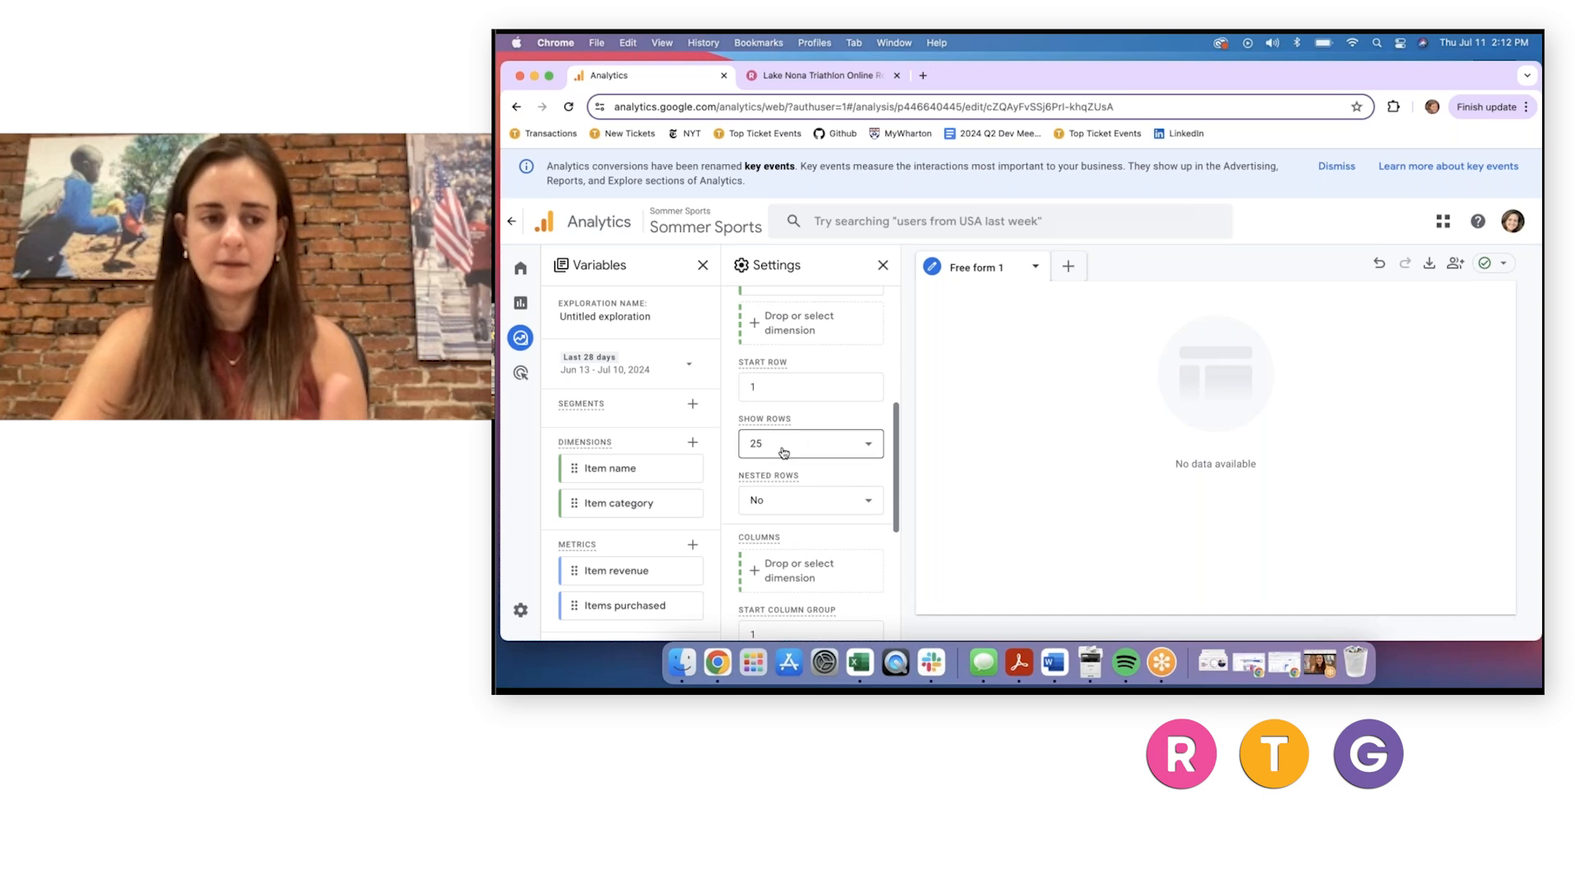
Use Item category as the column dimension and add Item revenue and Items purchased as values, with Items purchased listed first.
scroll(781, 449, "down", 3)
left_click_drag(591, 503, 777, 441)
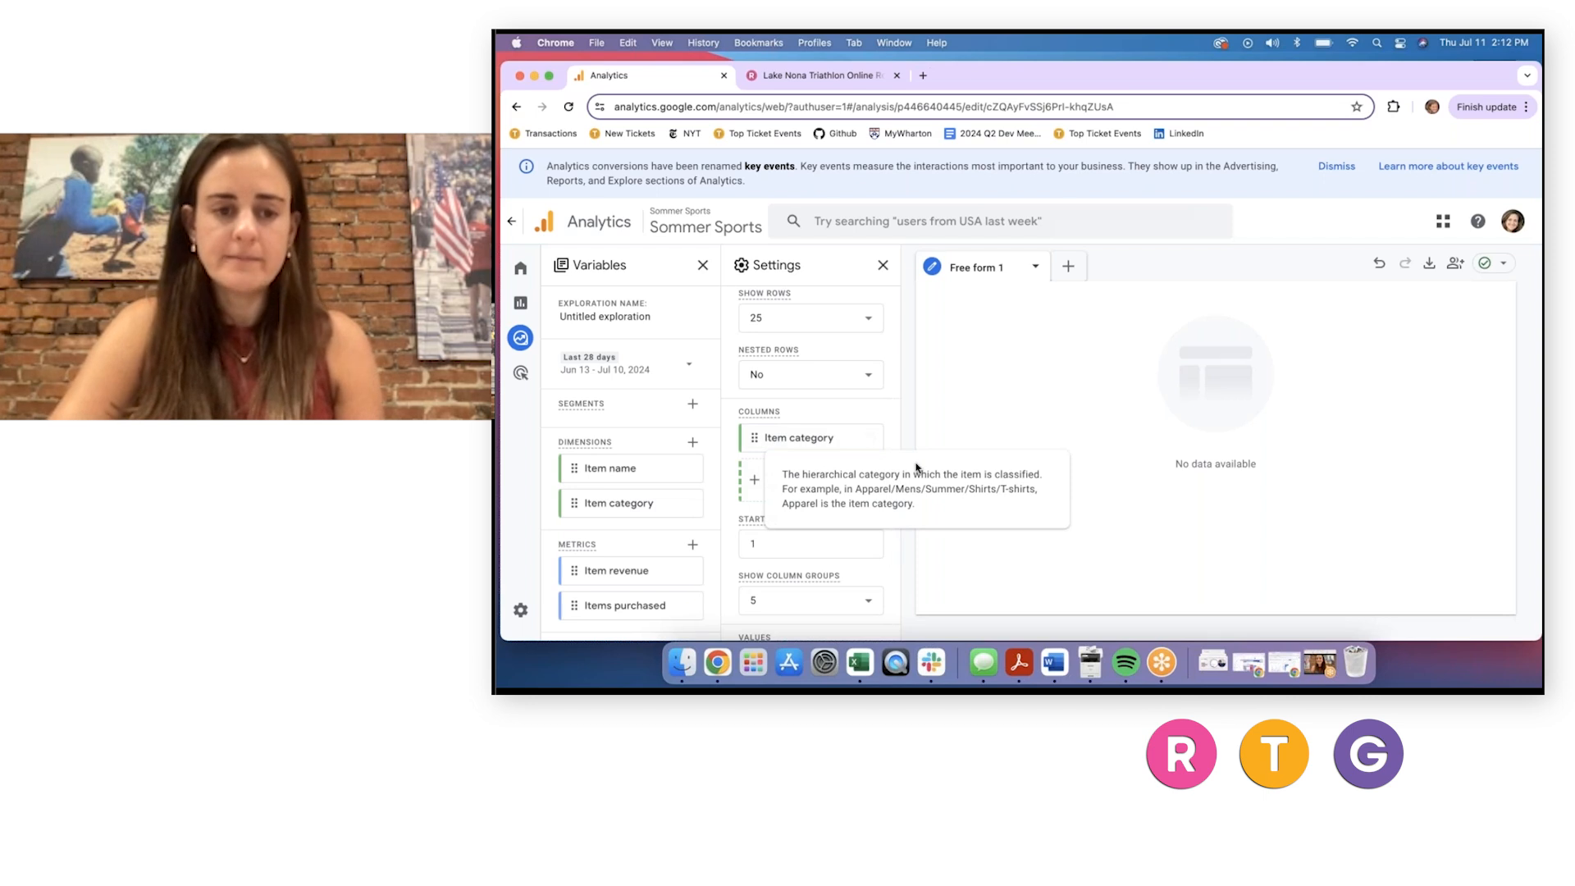
scroll(869, 459, "down", 5)
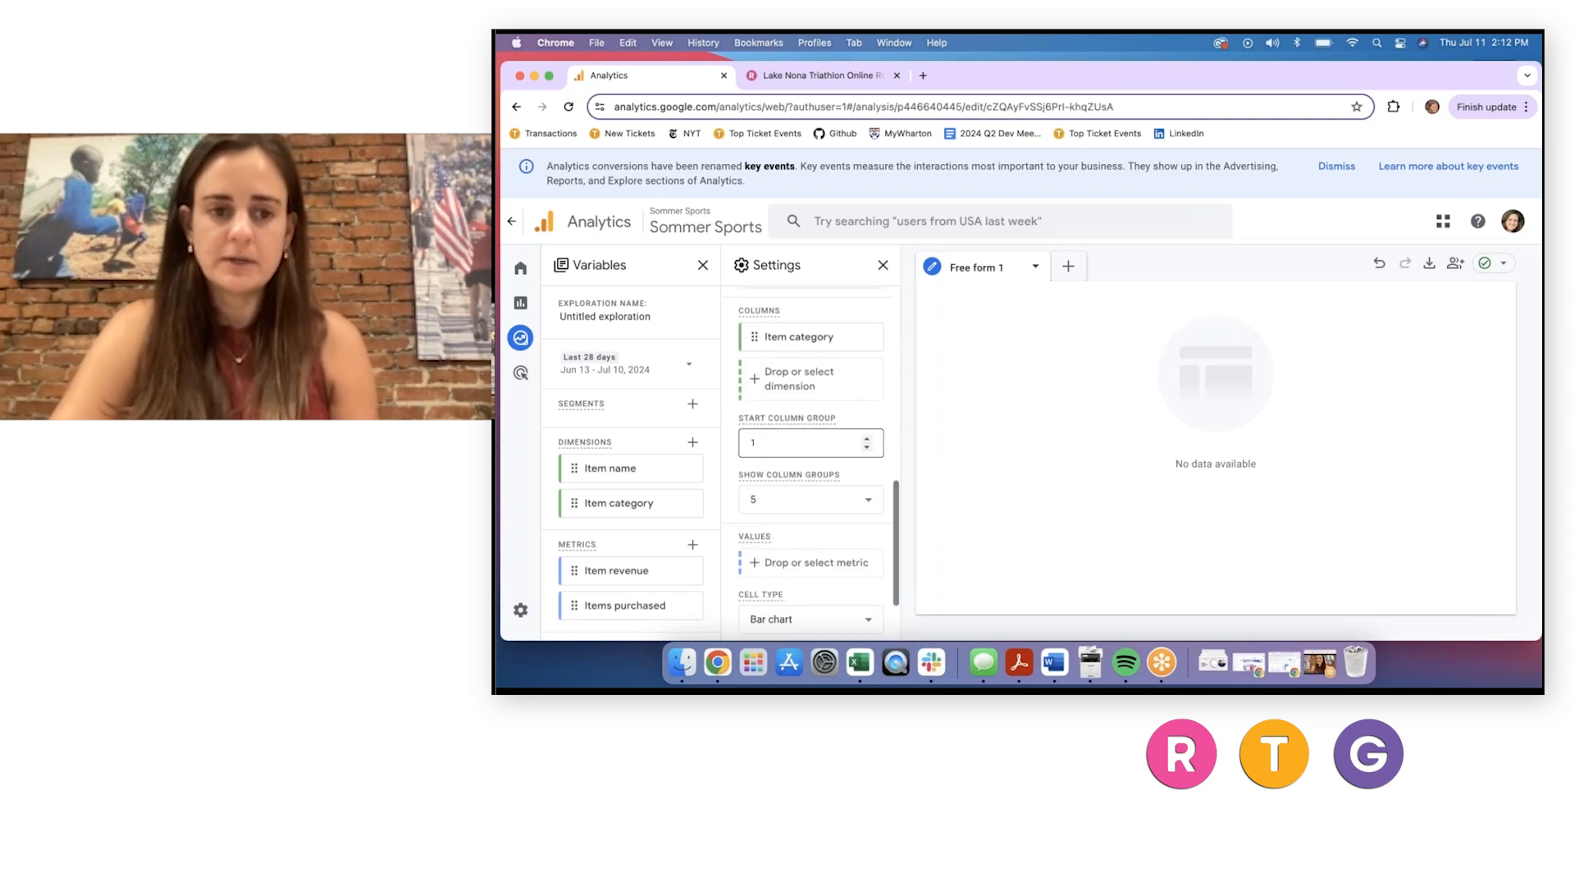
scroll(812, 410, "down", 1)
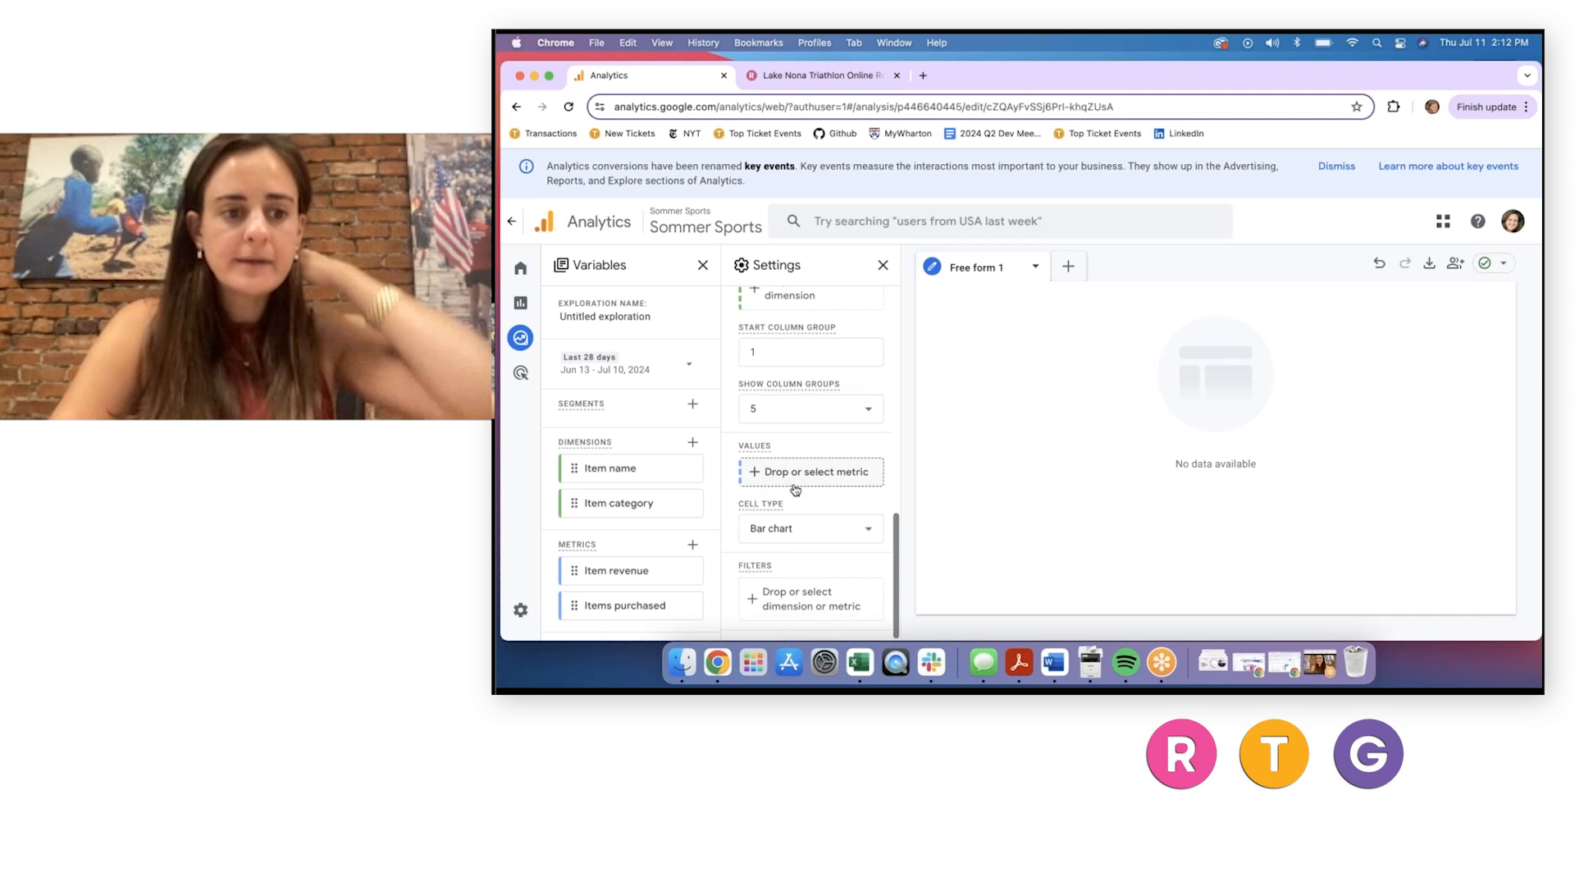
left_click_drag(626, 580, 812, 473)
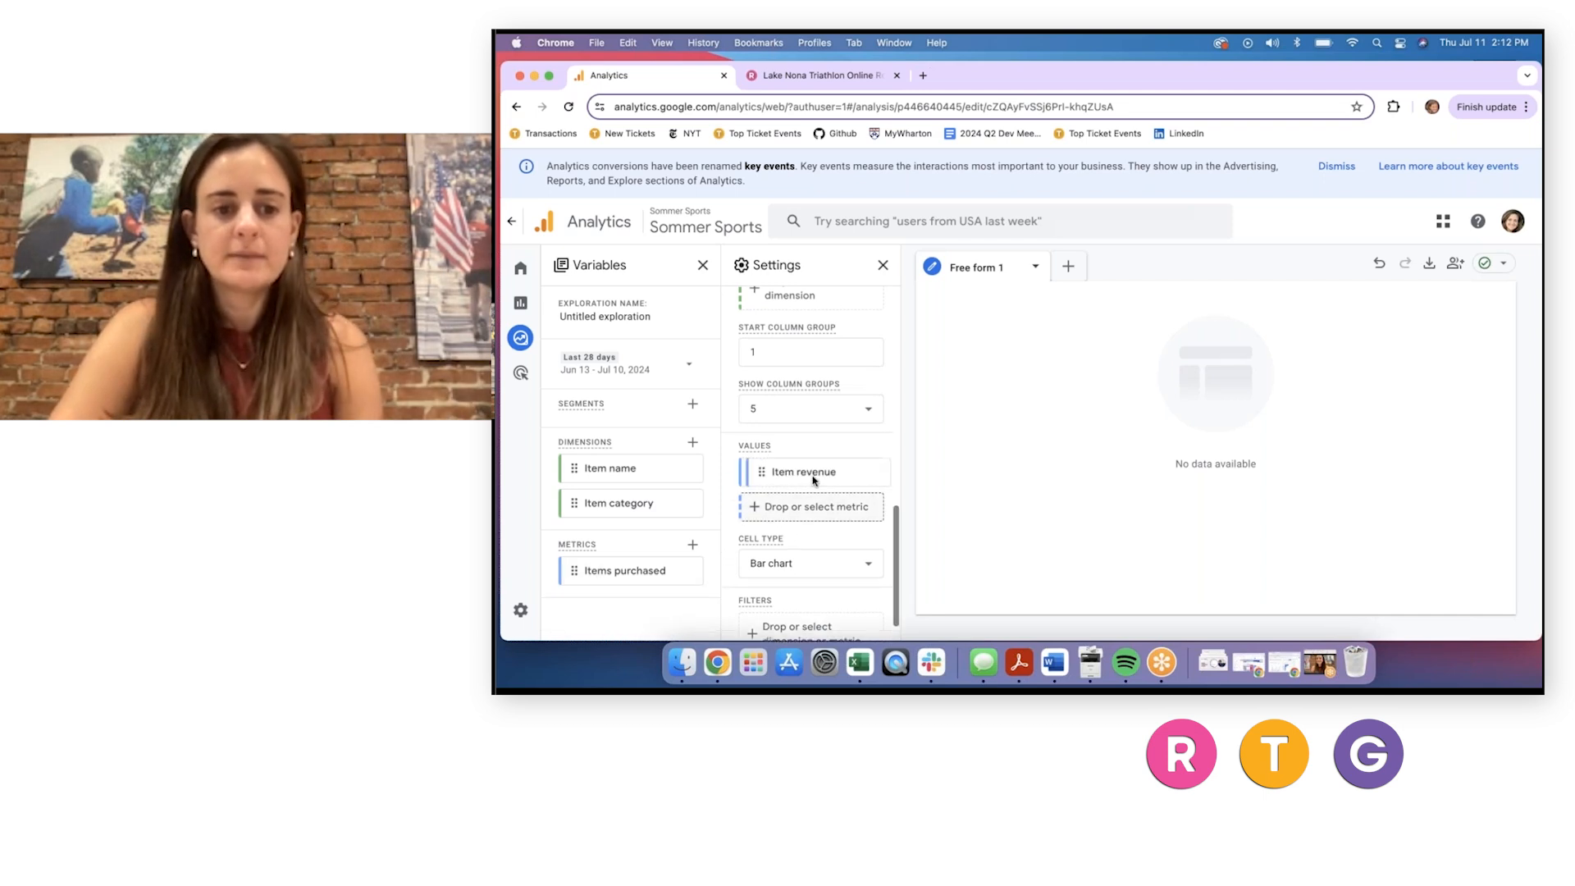
left_click_drag(632, 605, 818, 483)
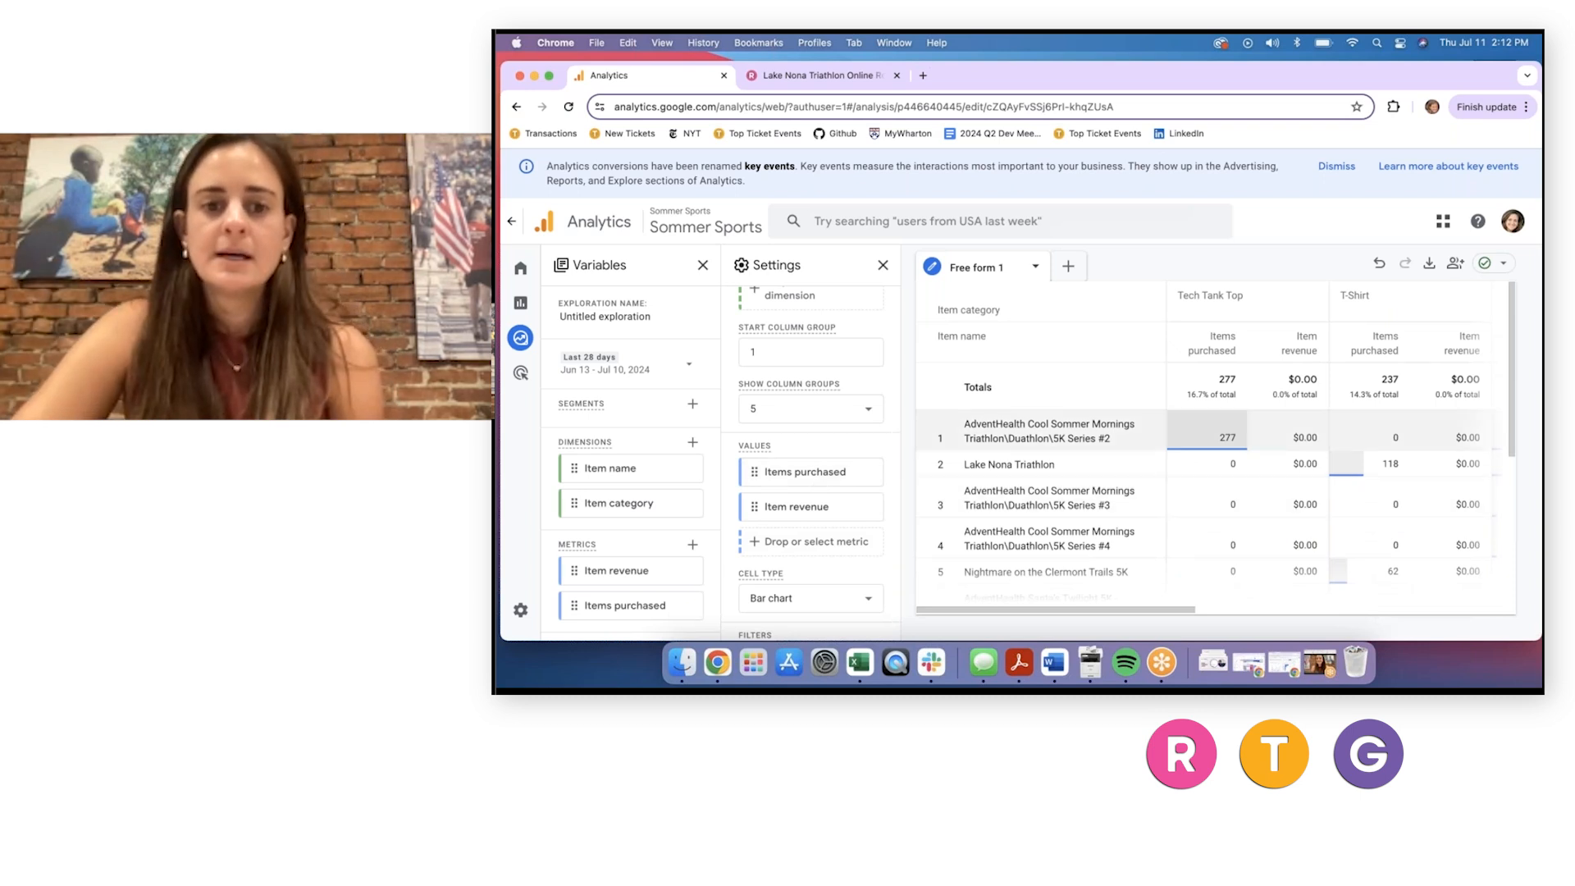
Examine the items purchased and item revenue per race across the table's item category columns and totals.
scroll(1120, 391, "right", 5)
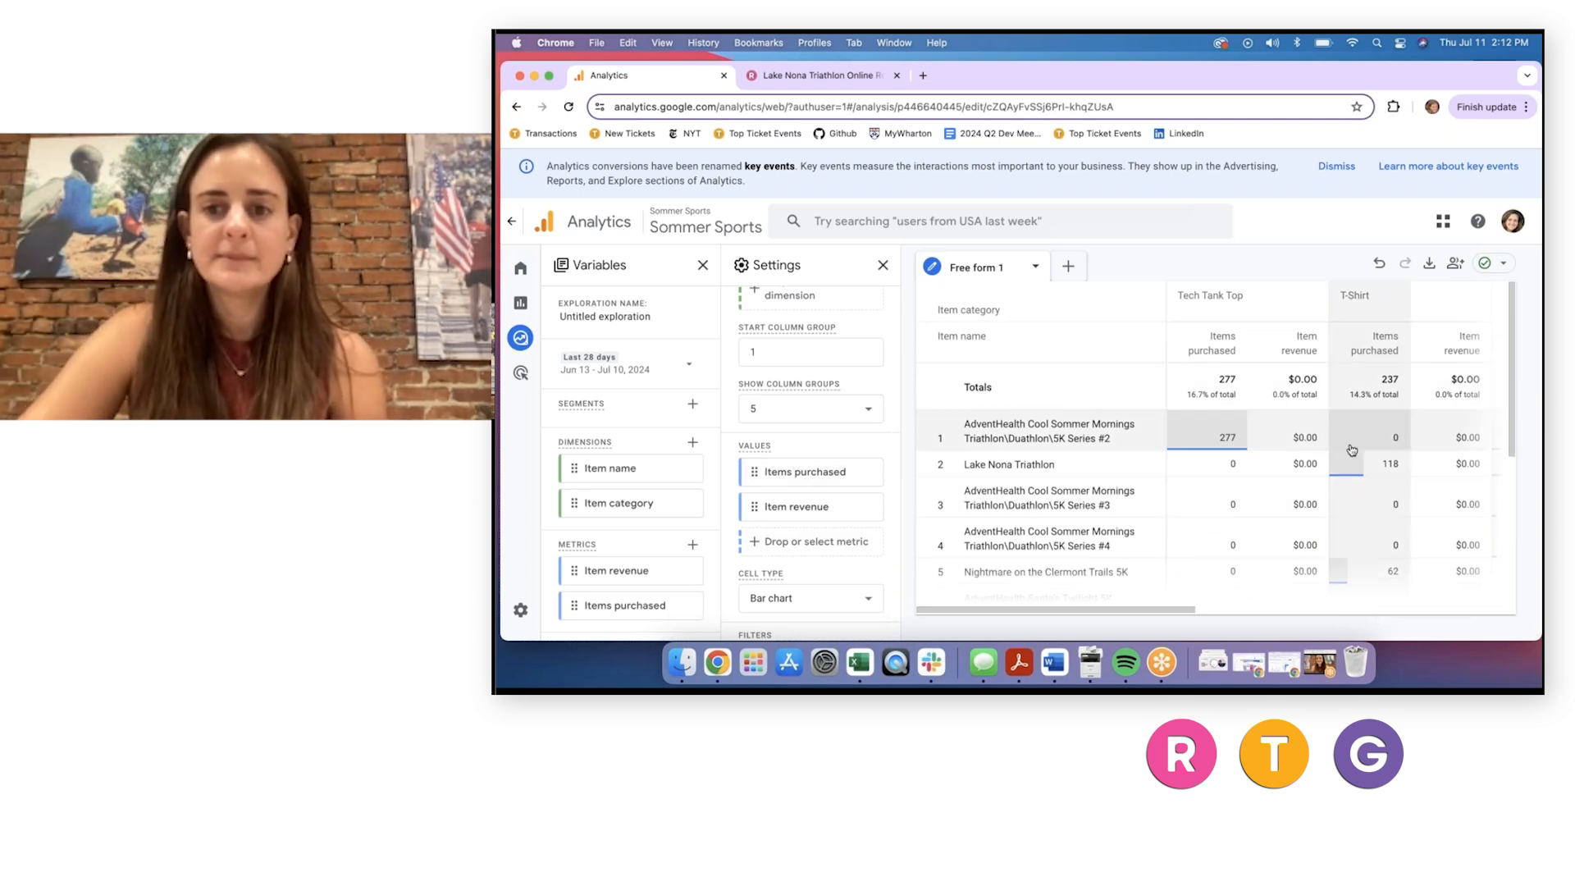
scroll(1386, 433, "right", 3)
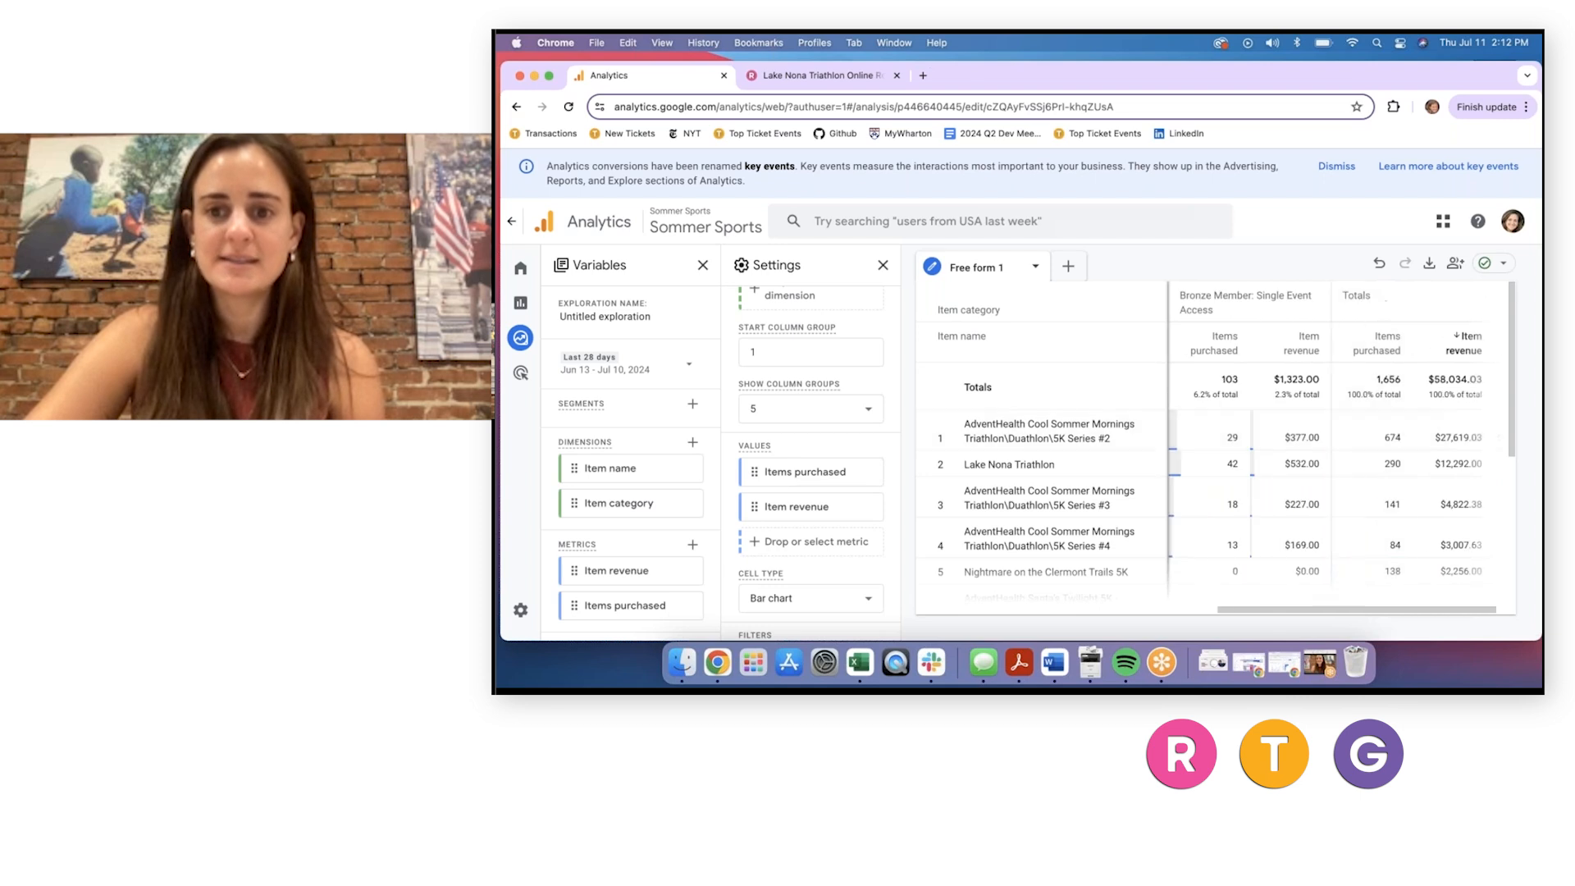
scroll(1395, 432, "left", 3)
scroll(1345, 435, "left", 5)
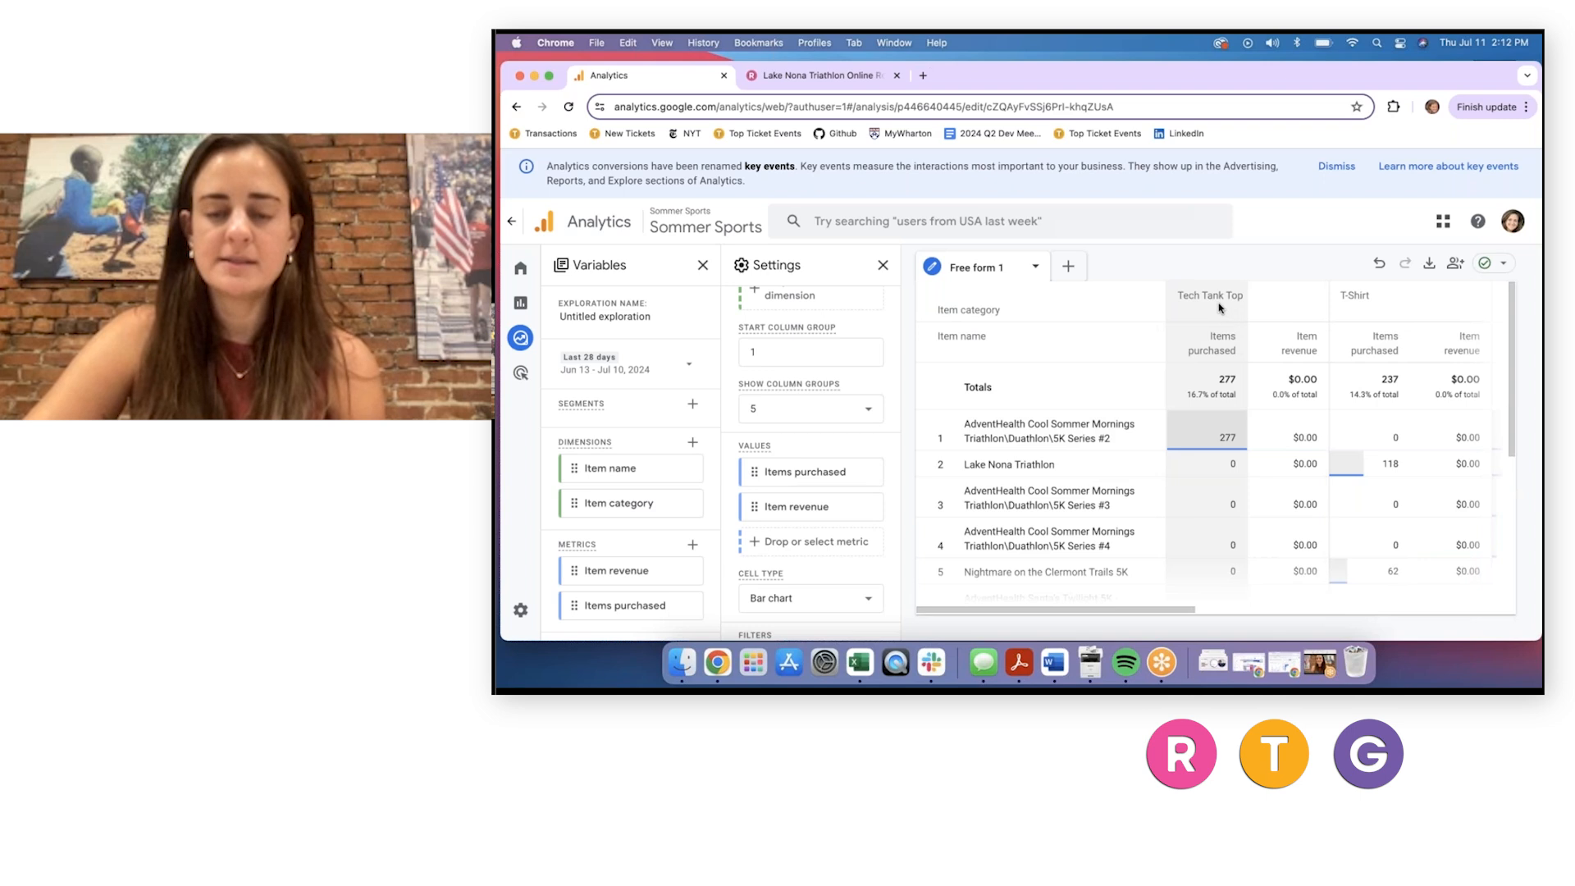
scroll(1368, 317, "right", 2)
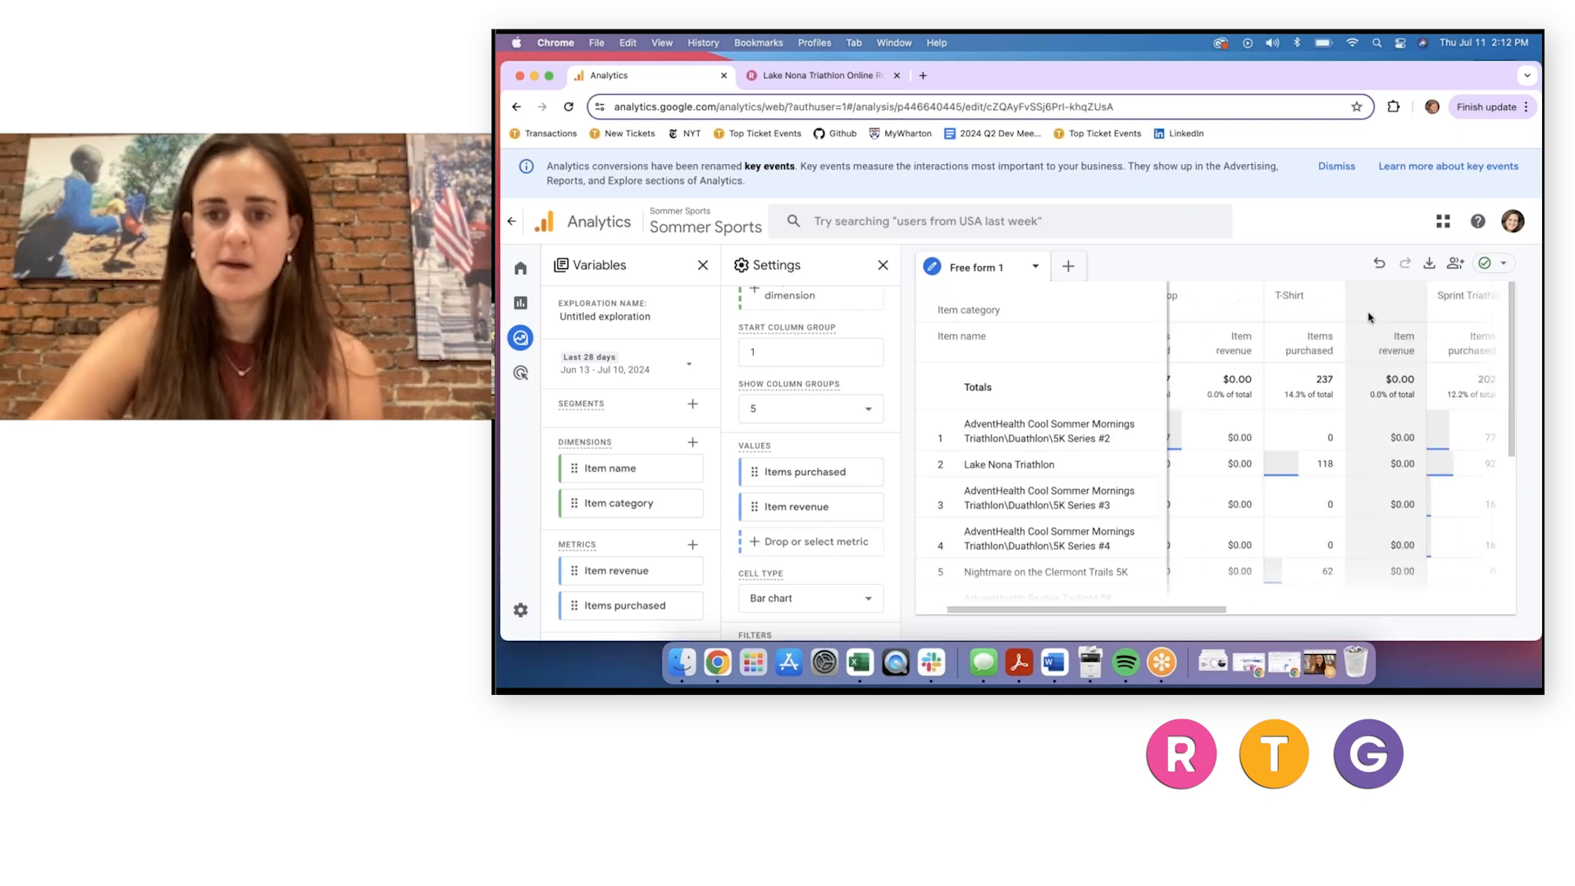
scroll(1368, 317, "right", 4)
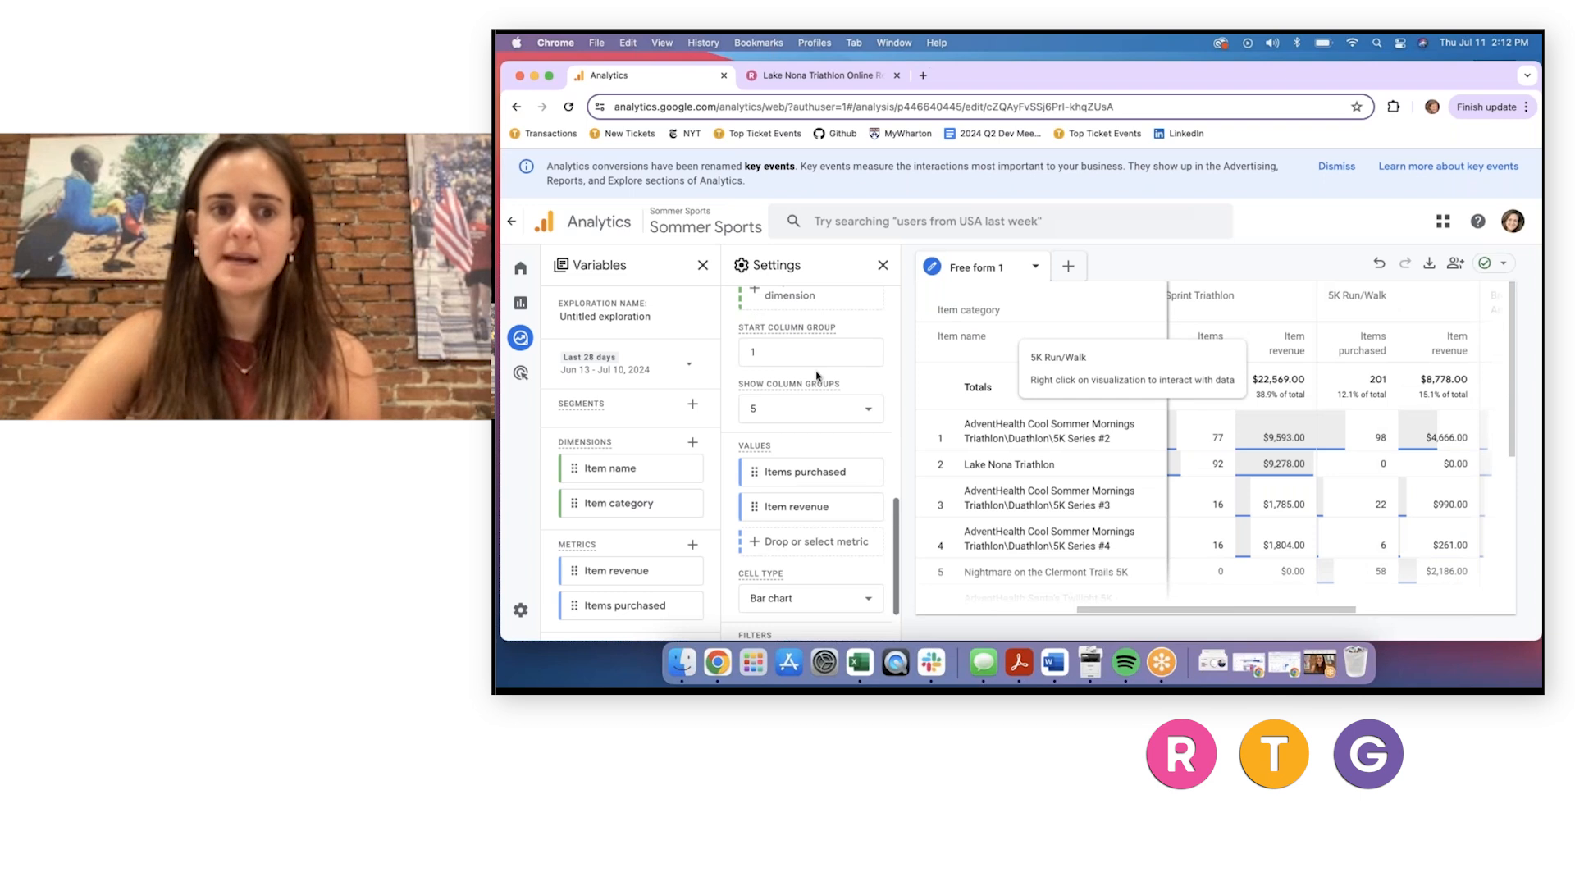
Set the number of column groups shown in the free form table to 15.
scroll(816, 376, "up", 4)
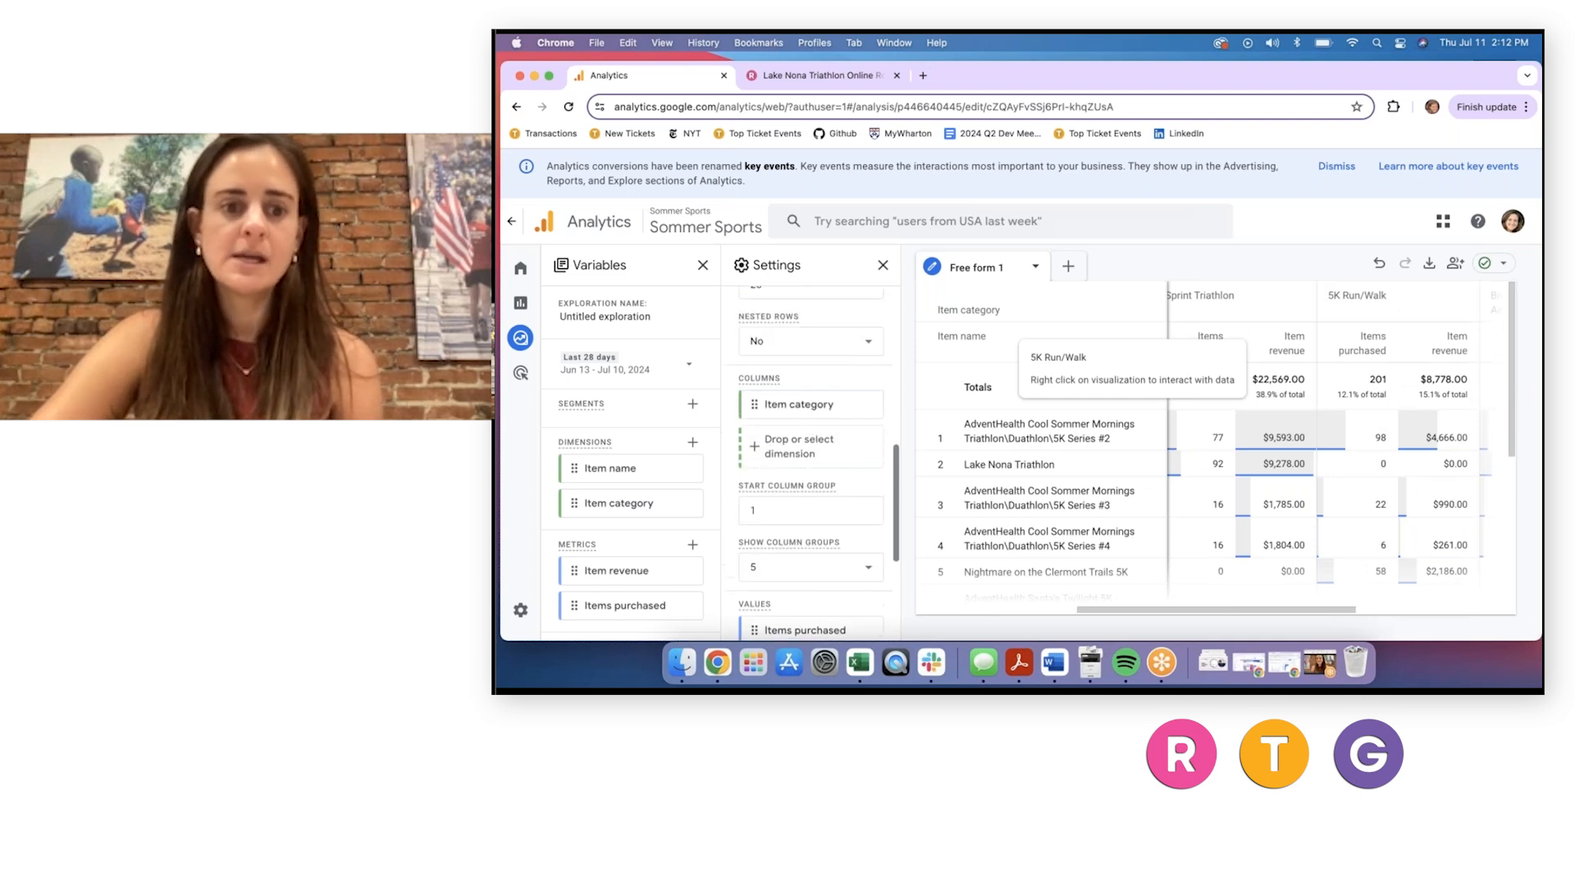
scroll(812, 426, "down", 2)
left_click(812, 483)
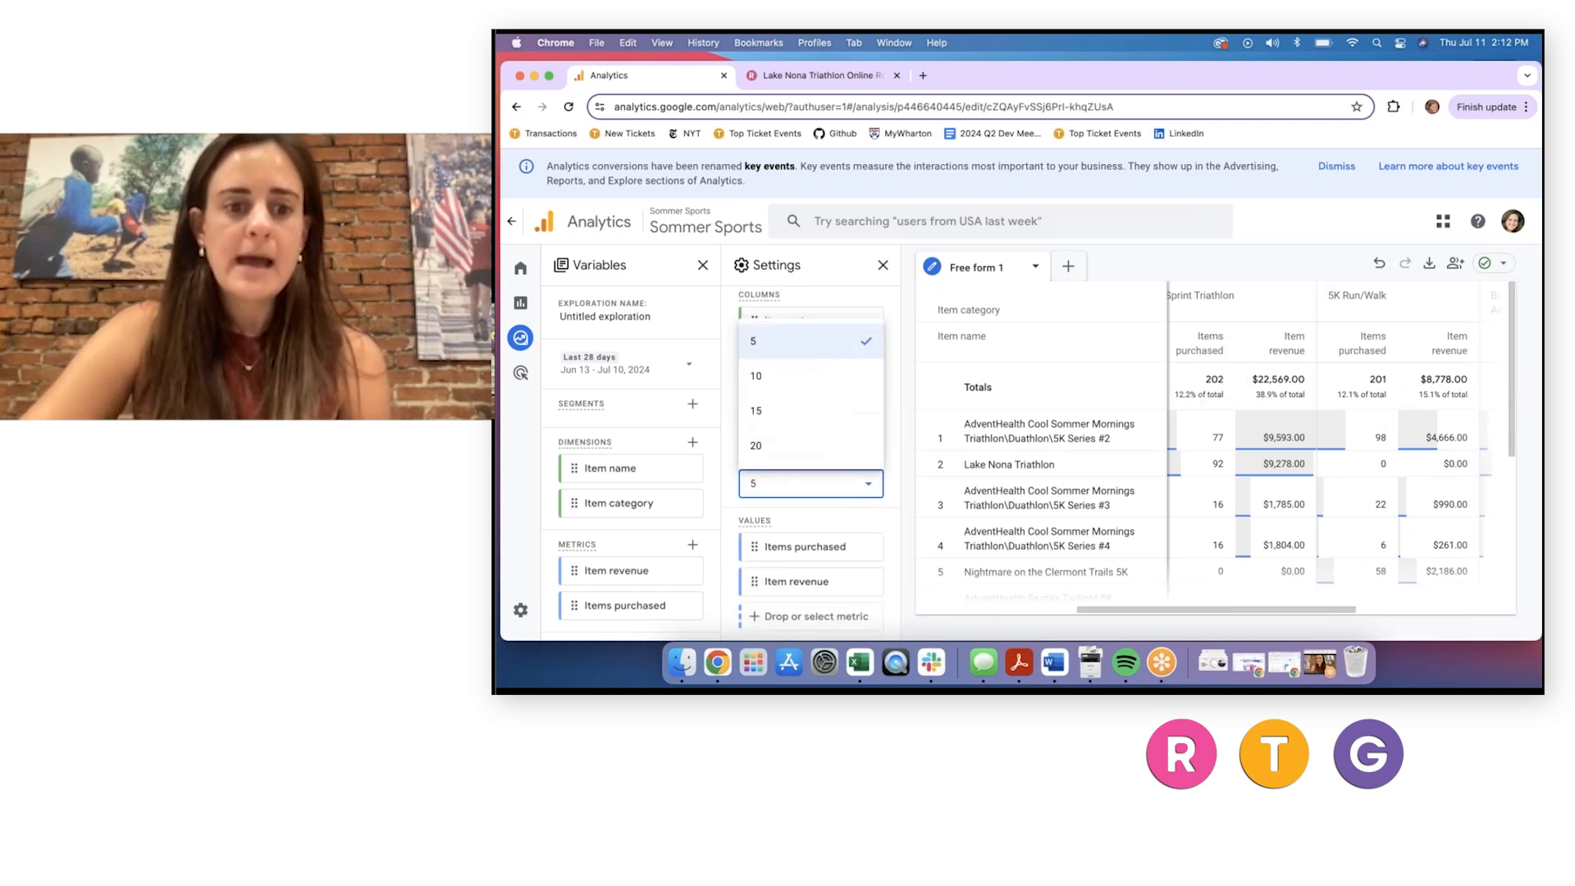
left_click(782, 409)
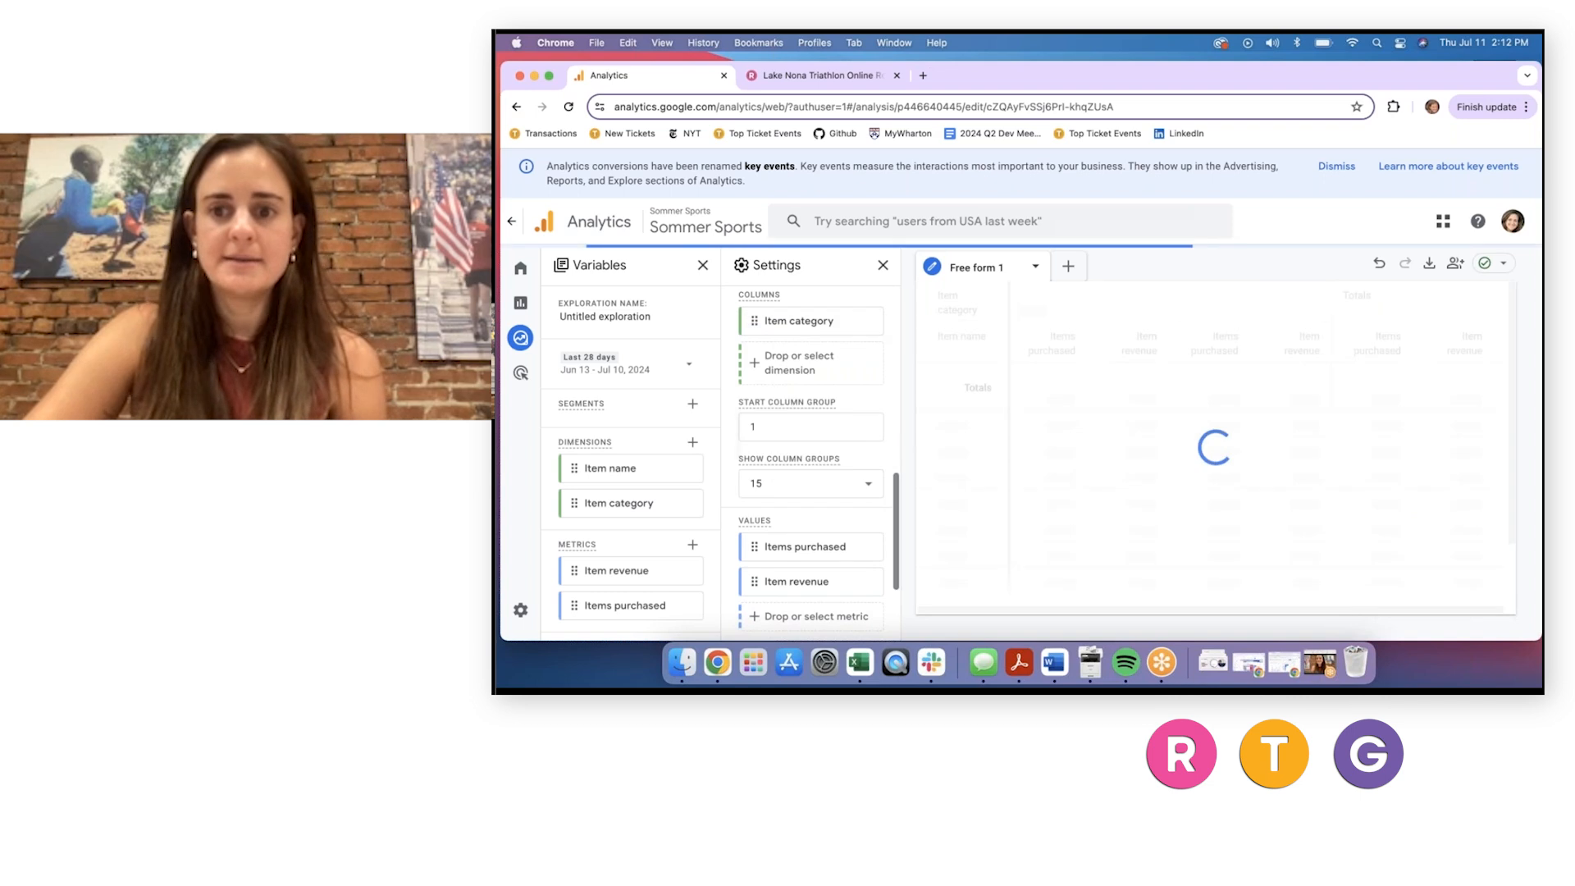
Review the additional item category columns in the expanded table, comparing items purchased and item revenue for each race.
scroll(1425, 375, "right", 6)
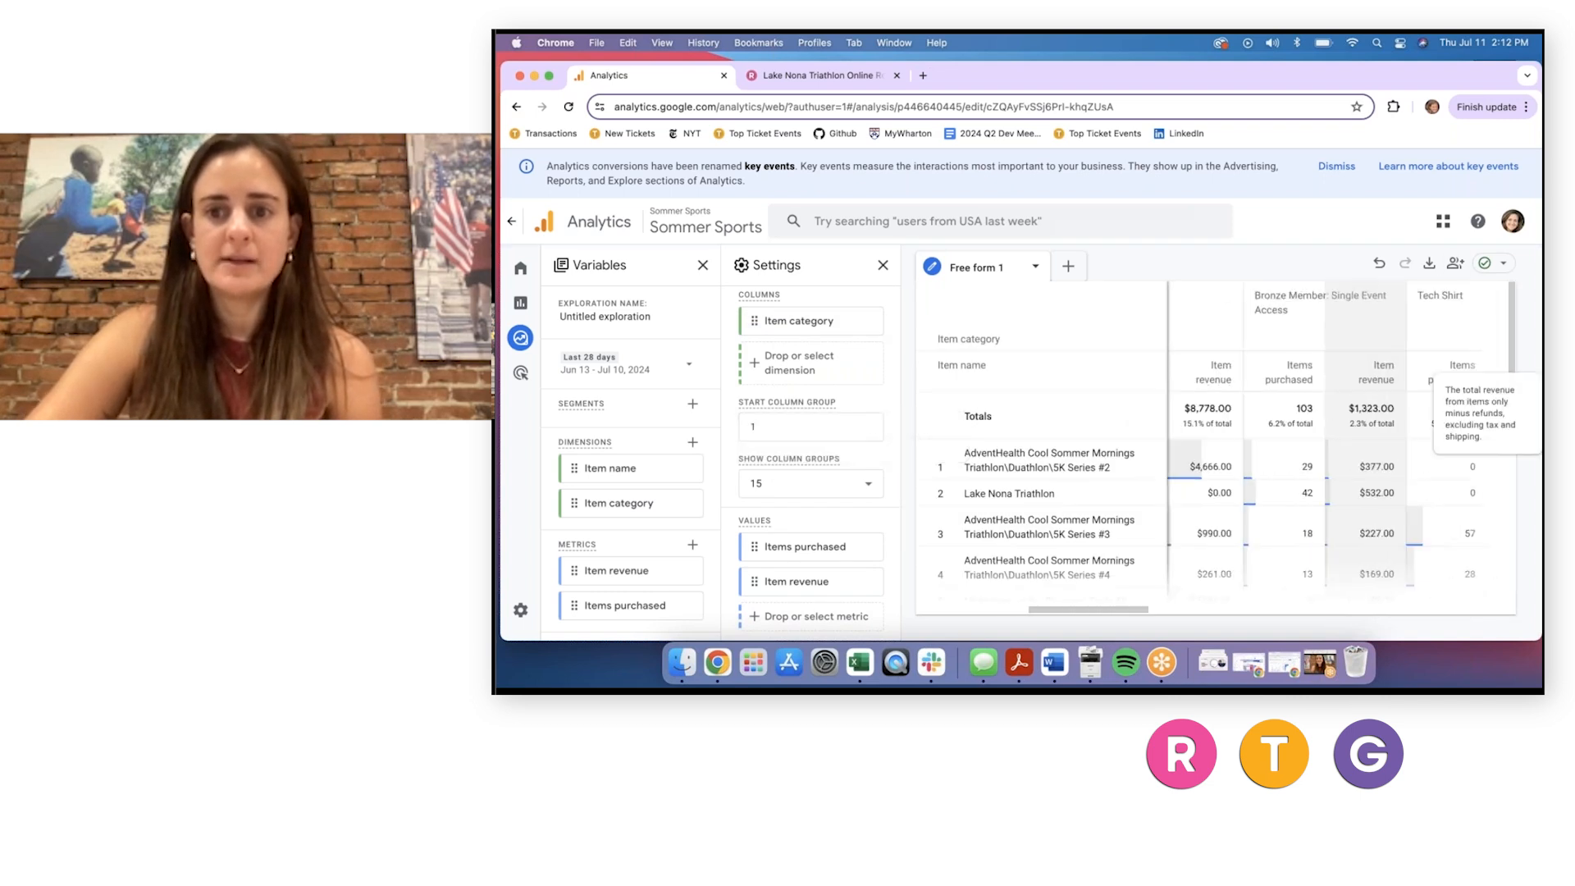
scroll(1425, 374, "right", 8)
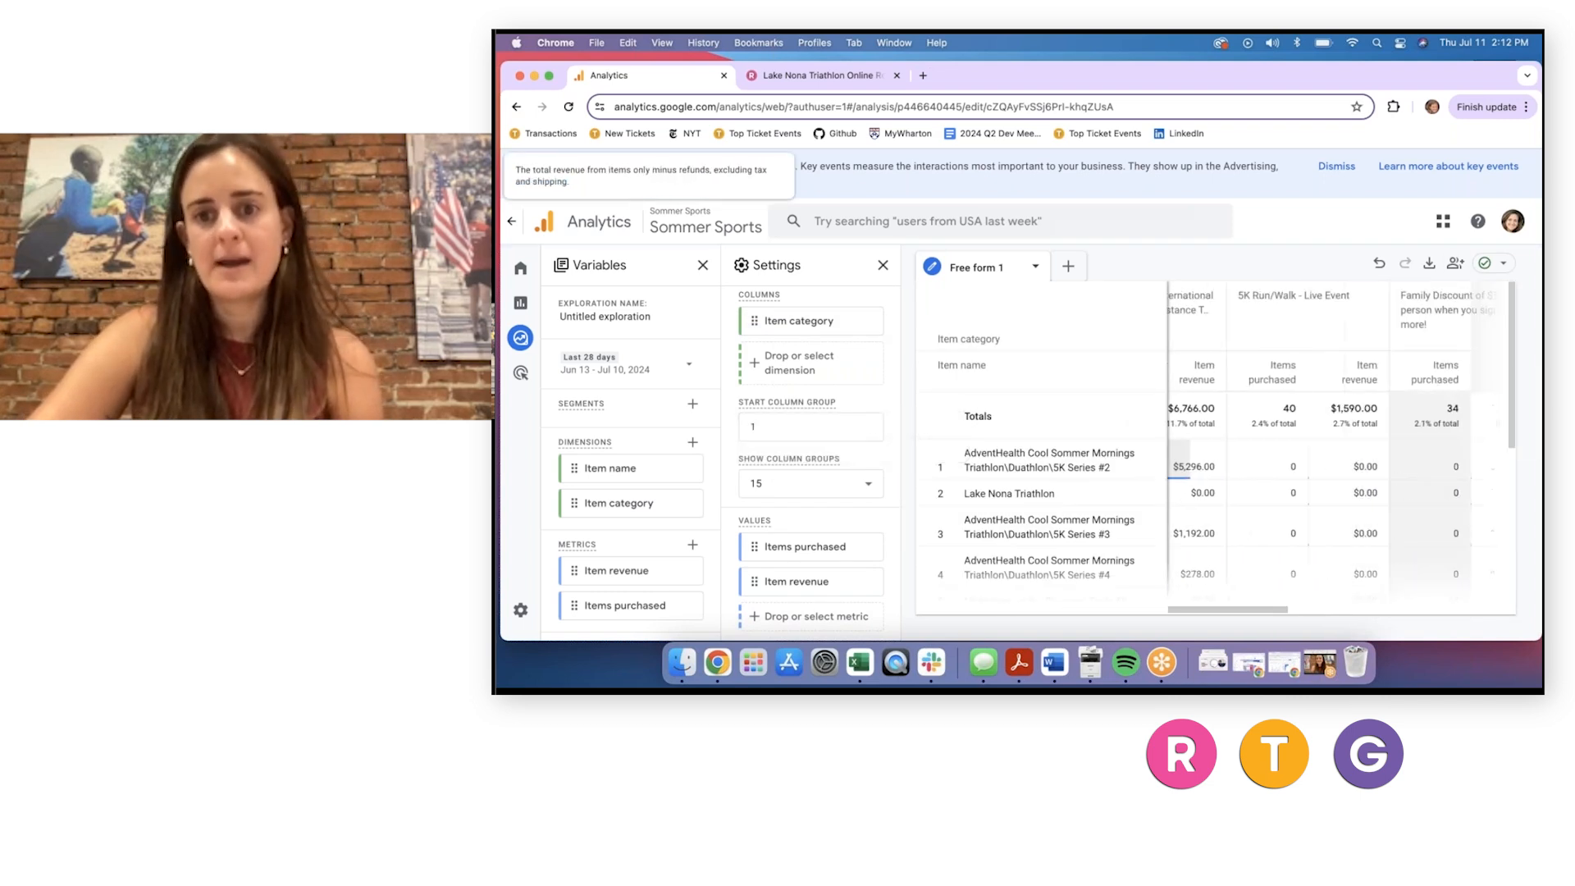
scroll(1425, 374, "right", 3)
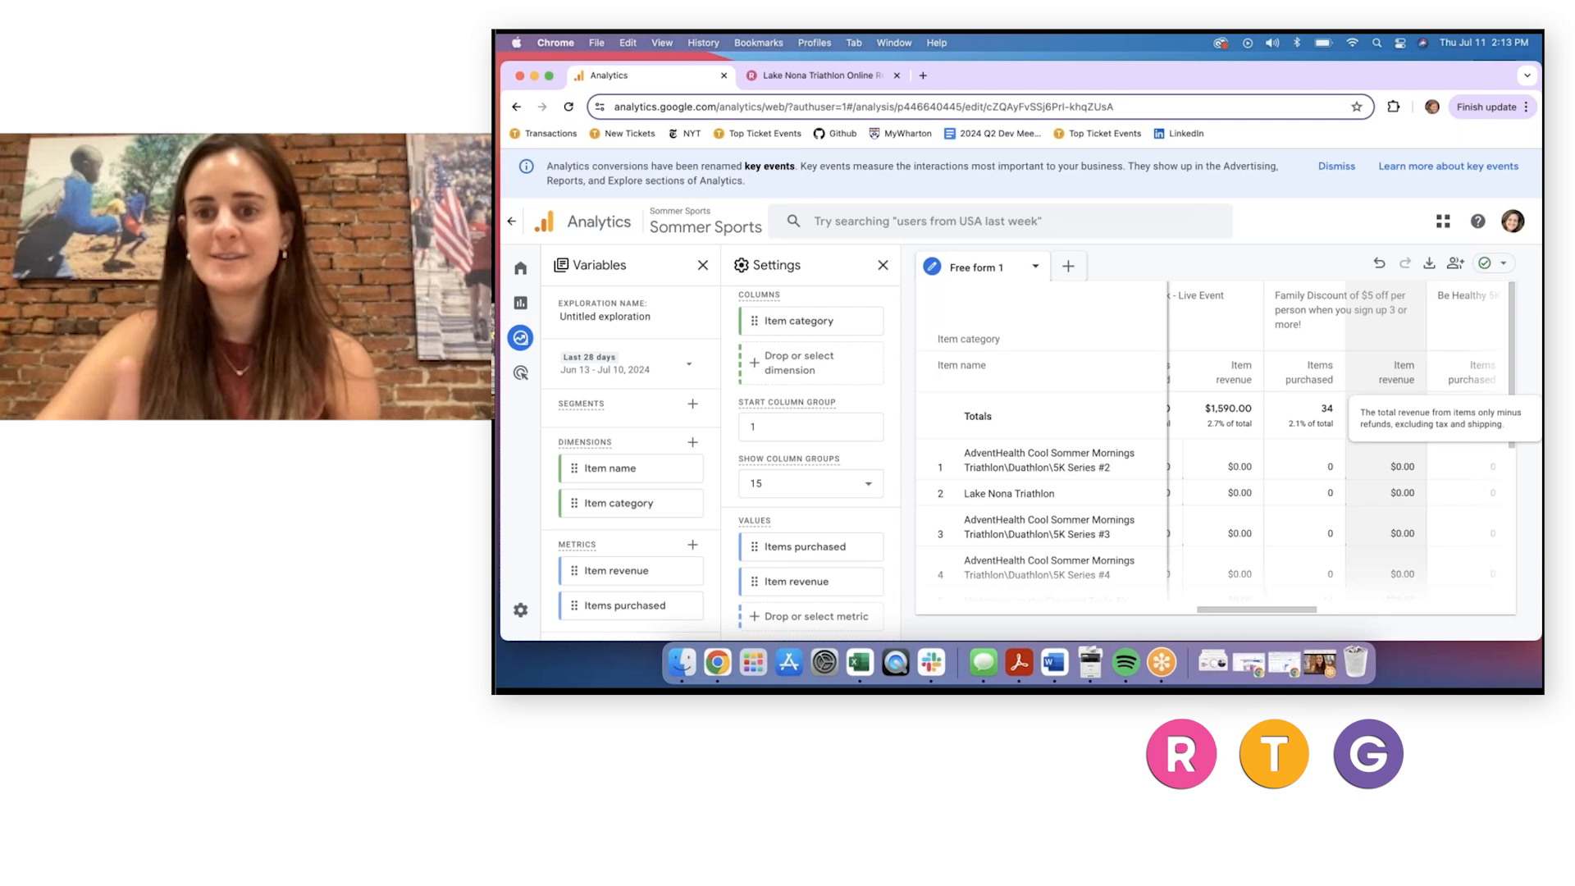
scroll(1426, 375, "right", 5)
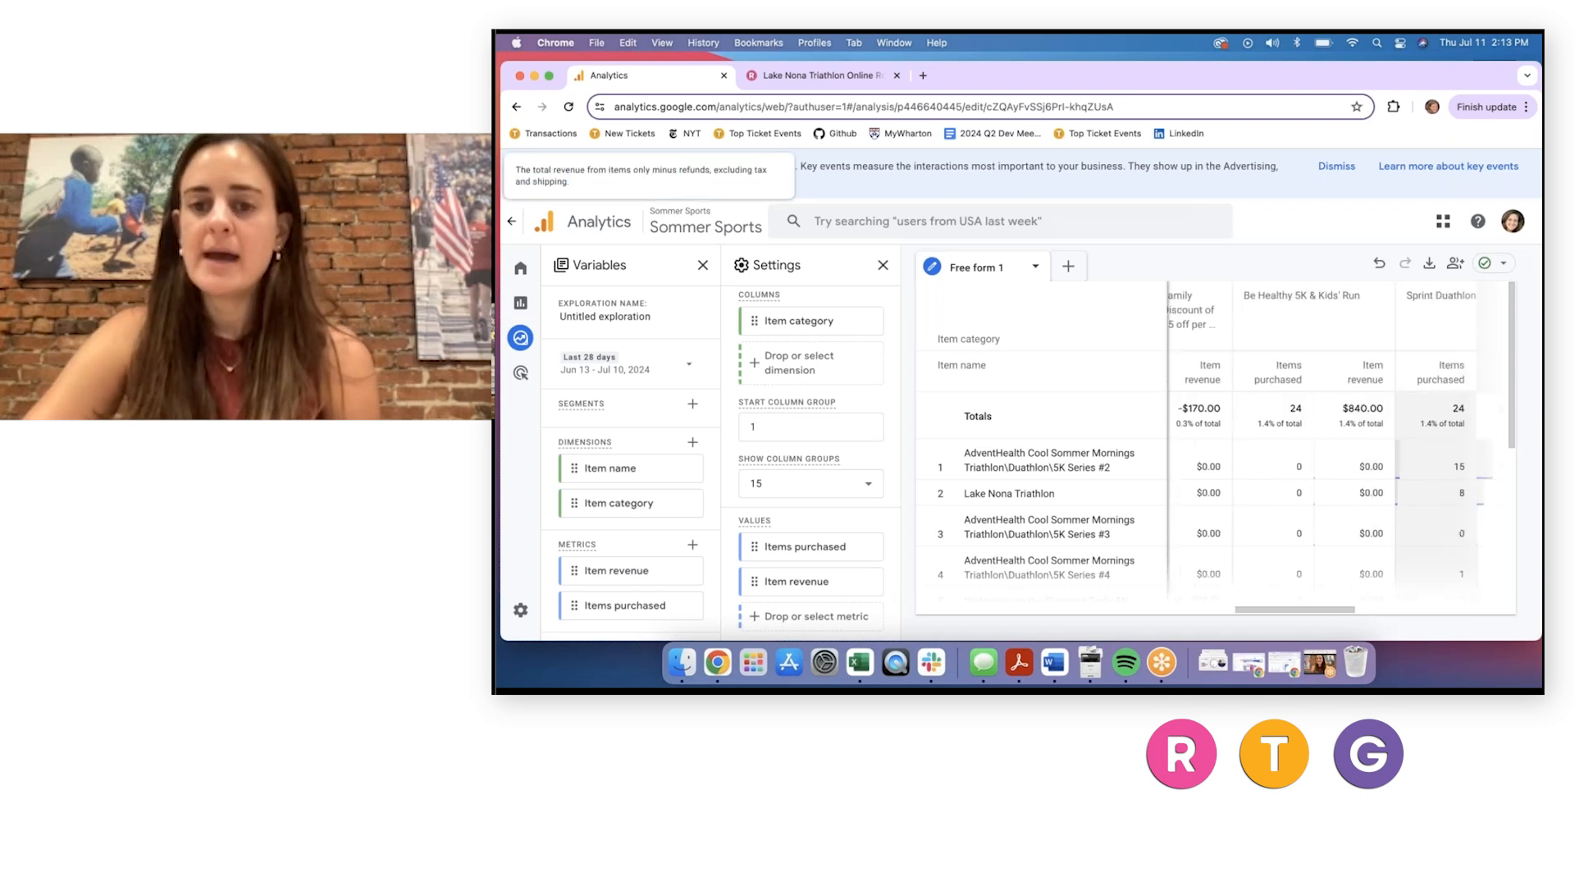
scroll(1460, 373, "right", 1)
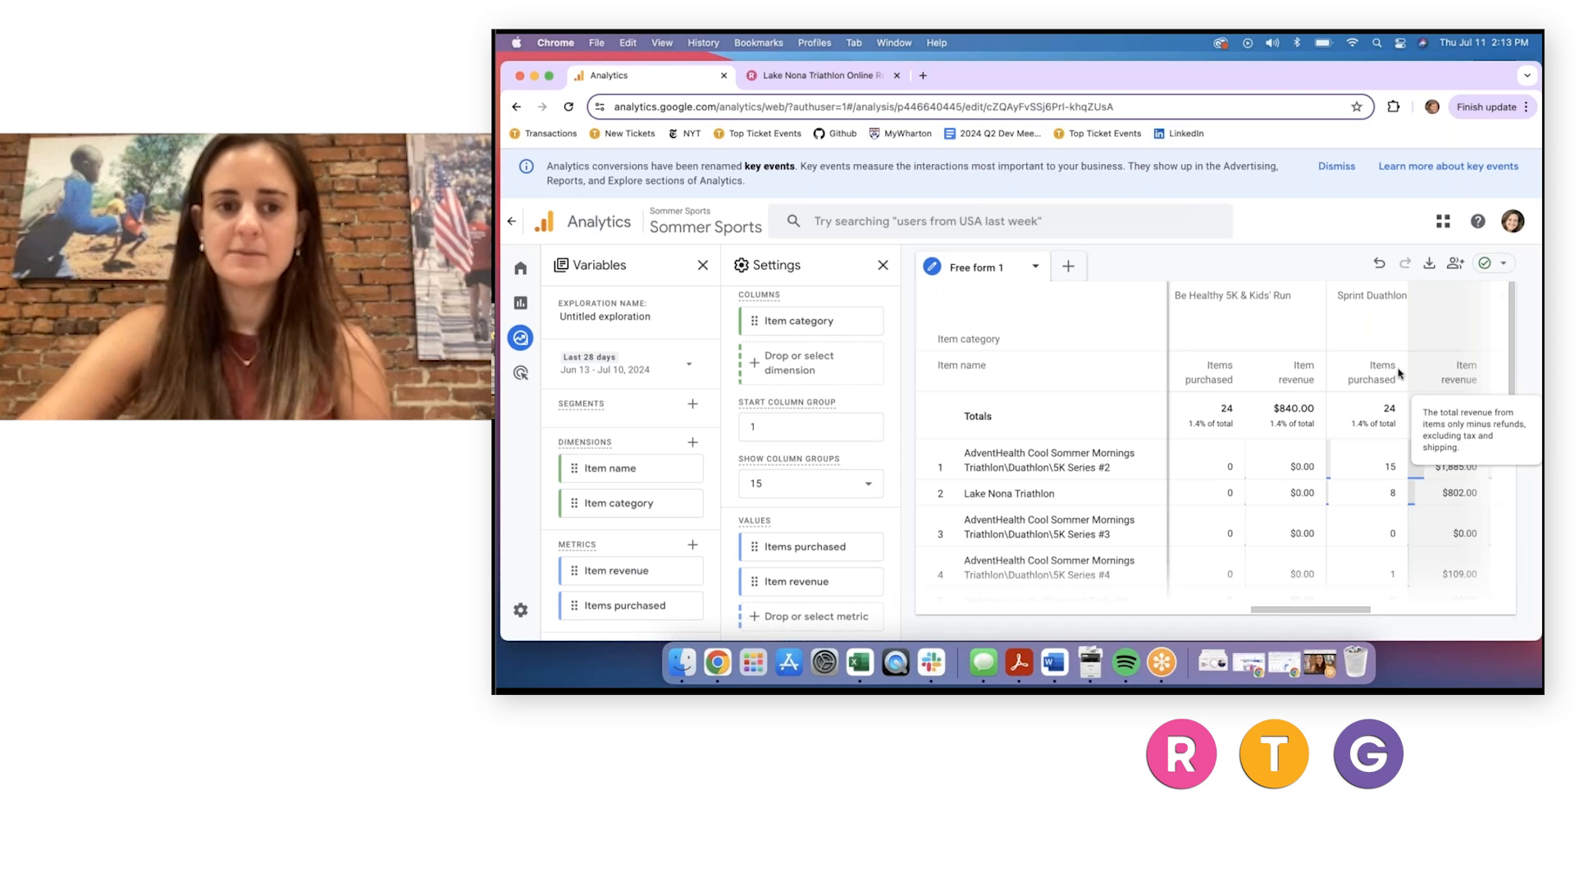
scroll(811, 459, "up", 6)
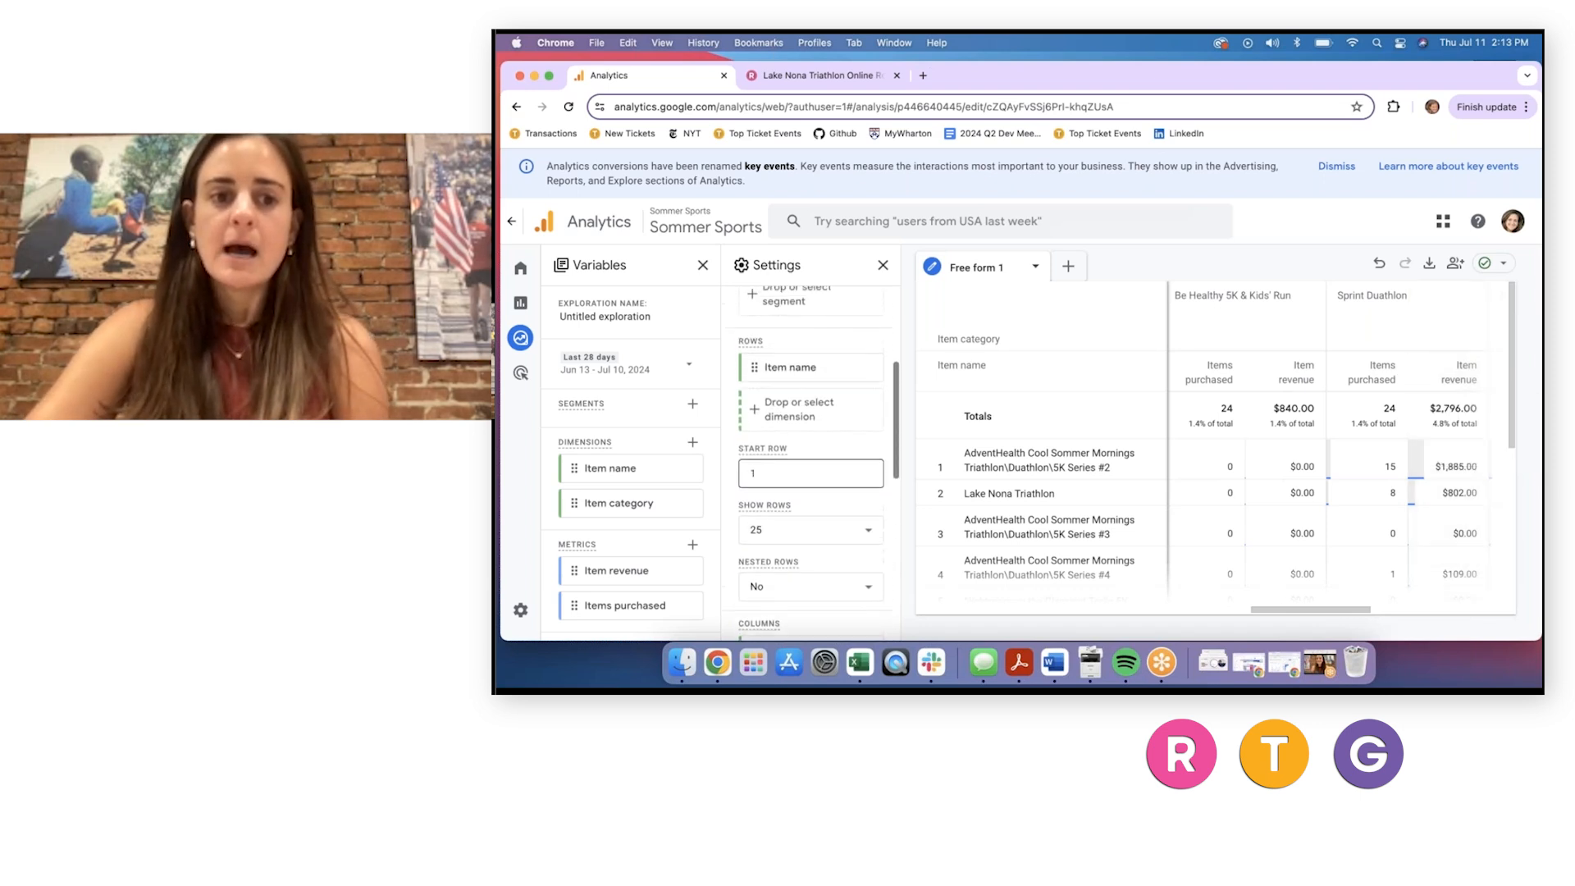
Compare races' items purchased and revenue across the membership, shirt, triathlon, 5K and family discount item category columns.
scroll(806, 429, "up", 3)
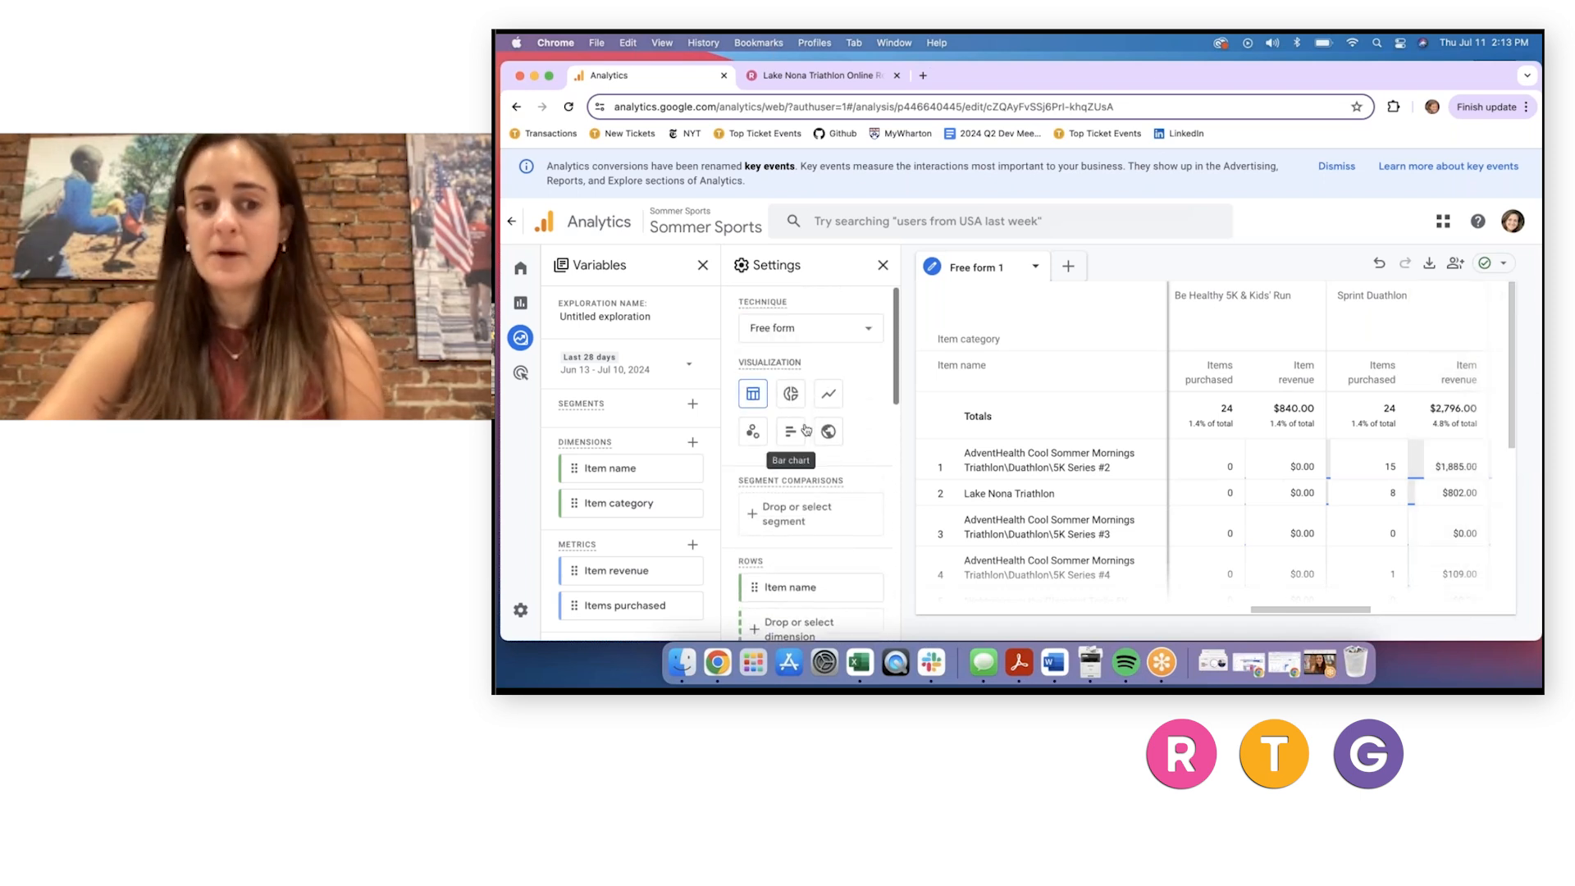
scroll(1345, 472, "left", 5)
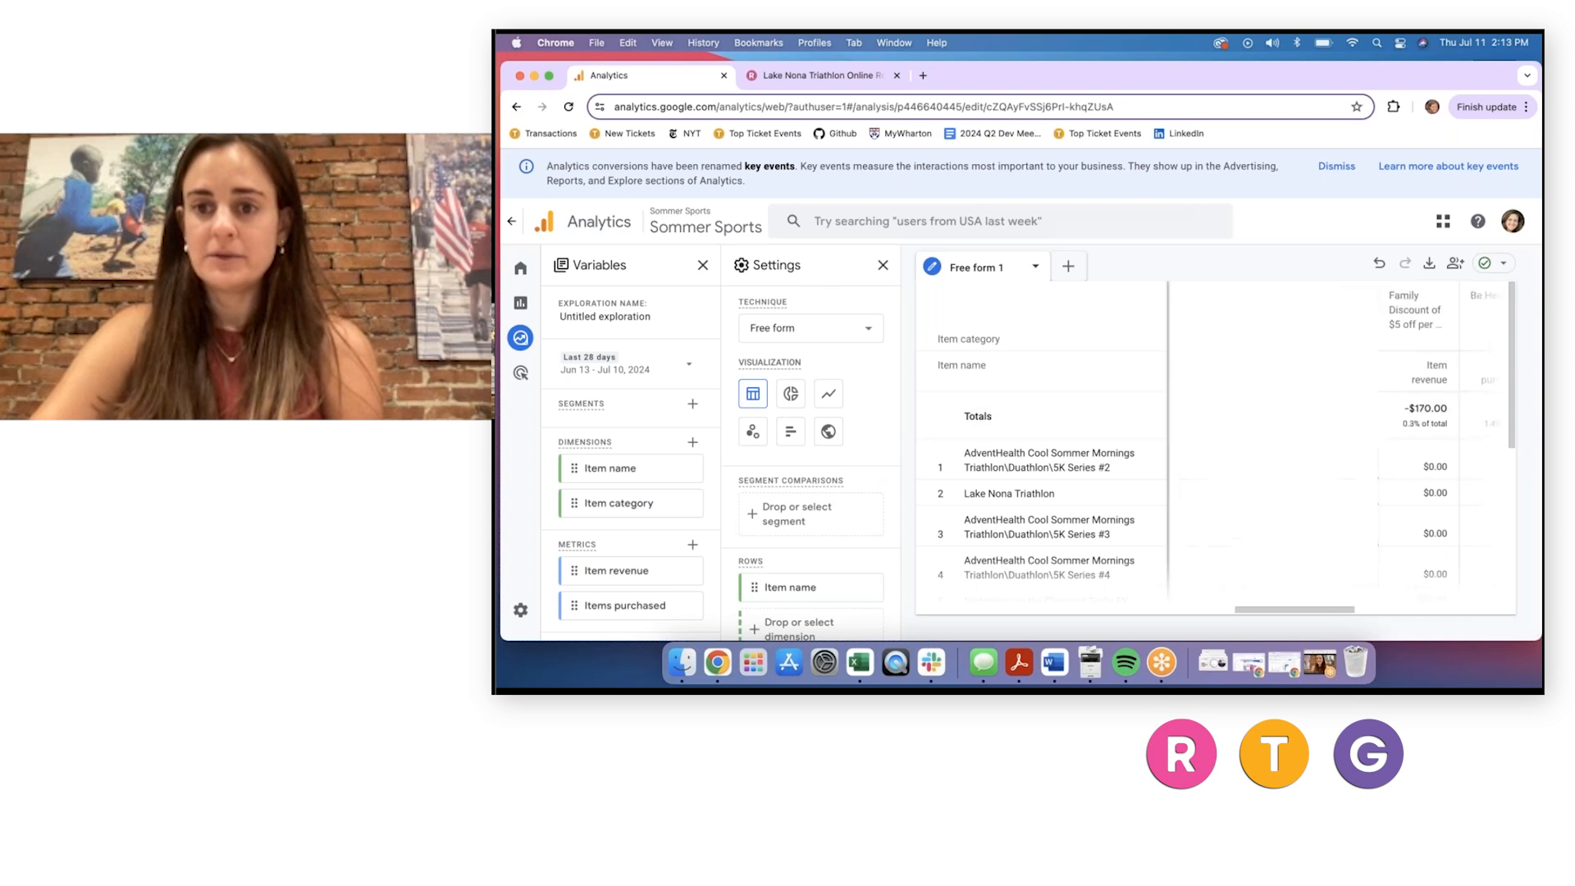
left_click_drag(1313, 609, 1142, 616)
scroll(1265, 447, "right", 3)
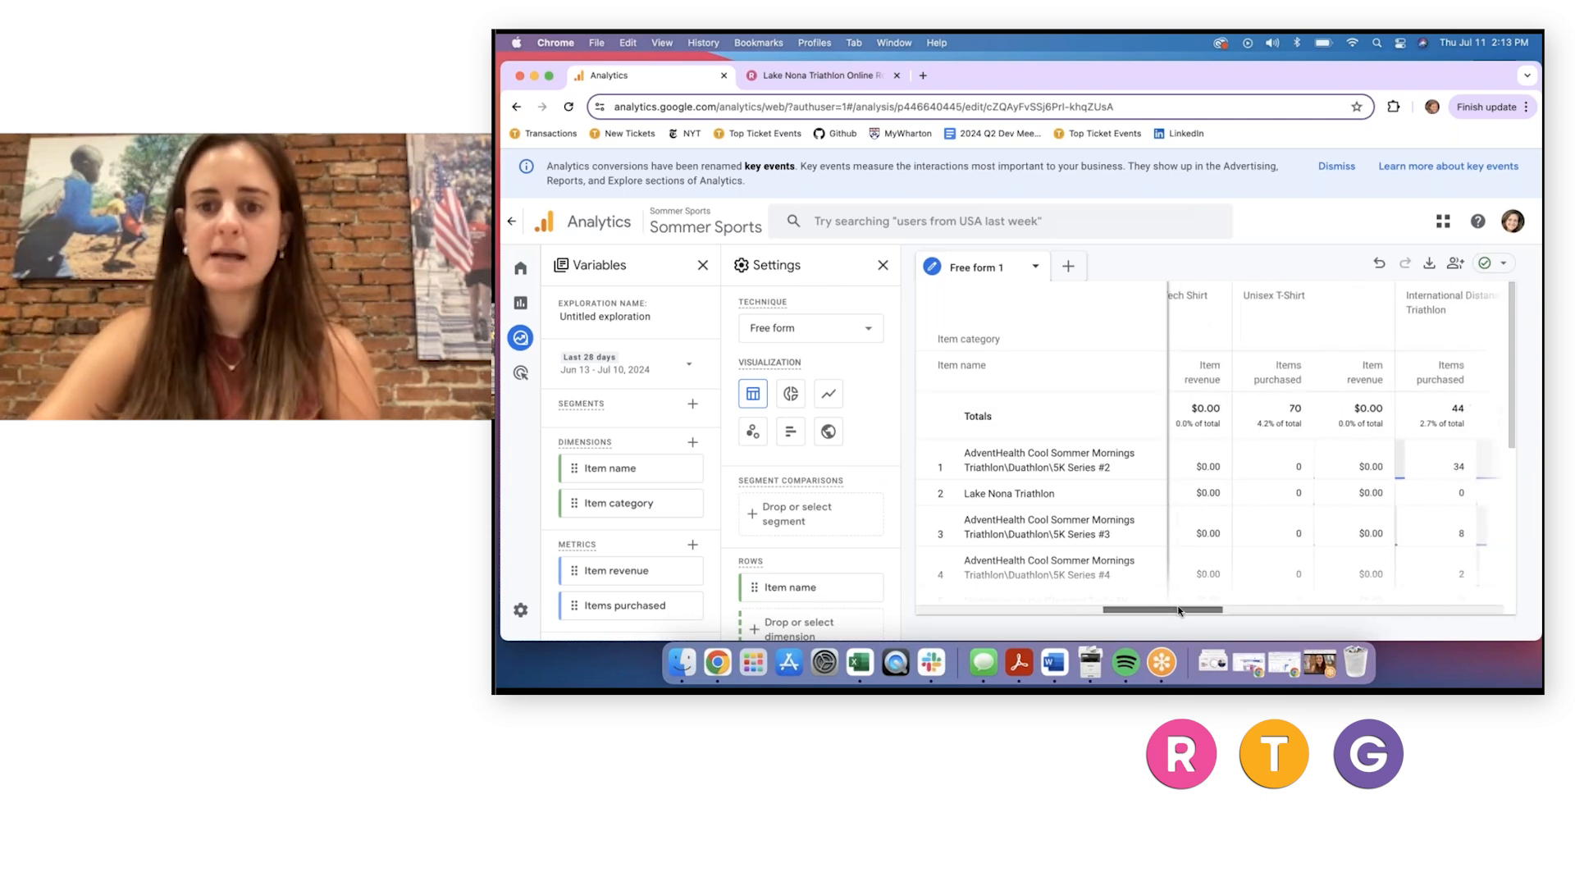
scroll(1264, 447, "left", 3)
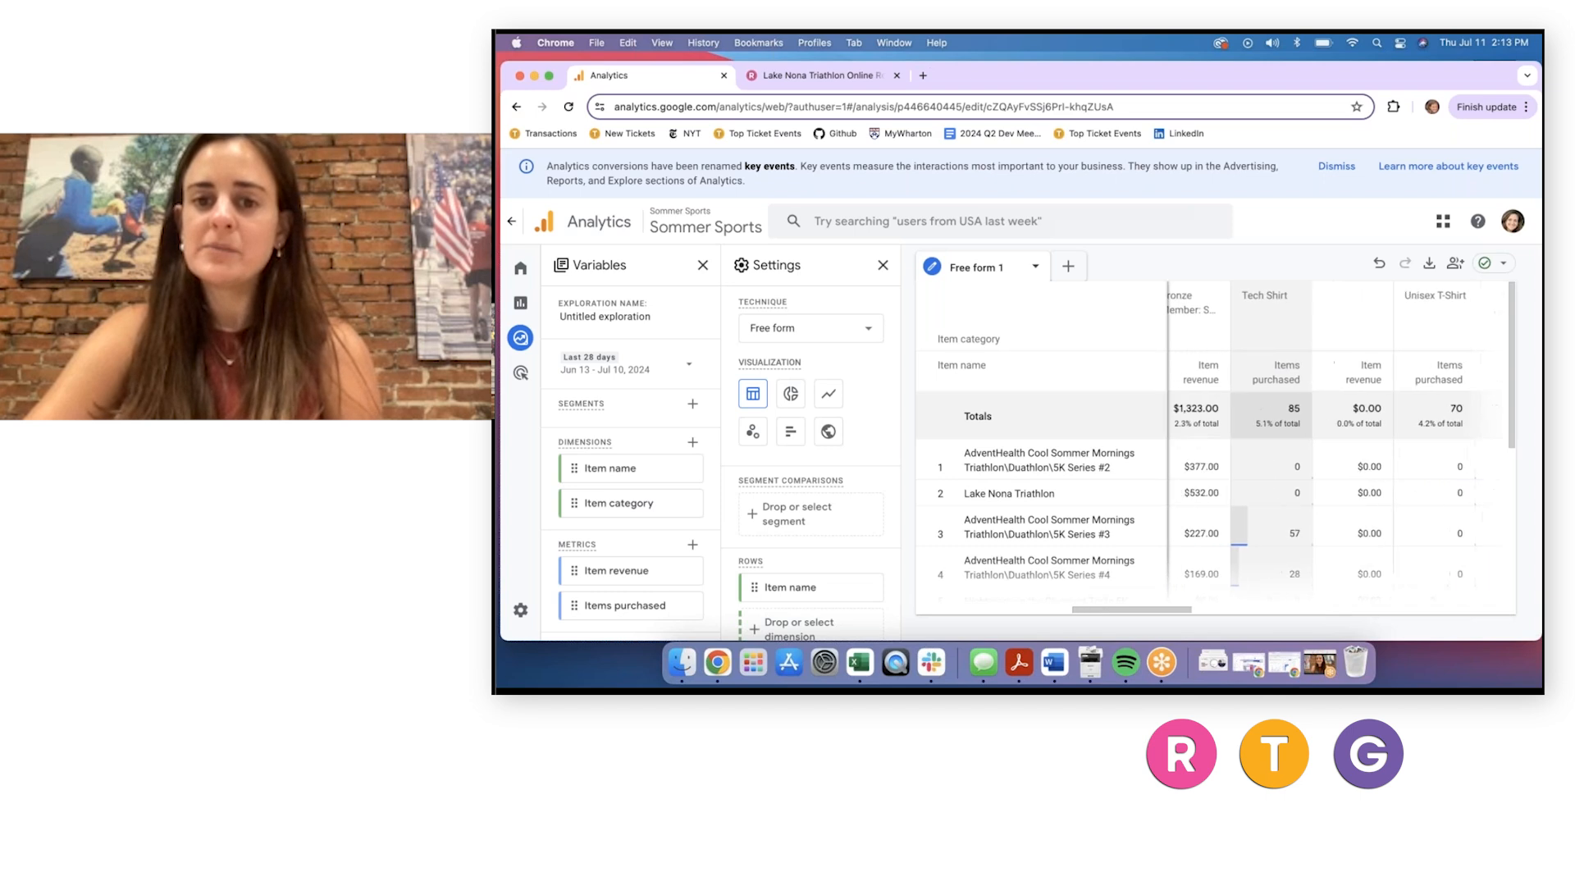
scroll(1265, 447, "left", 2)
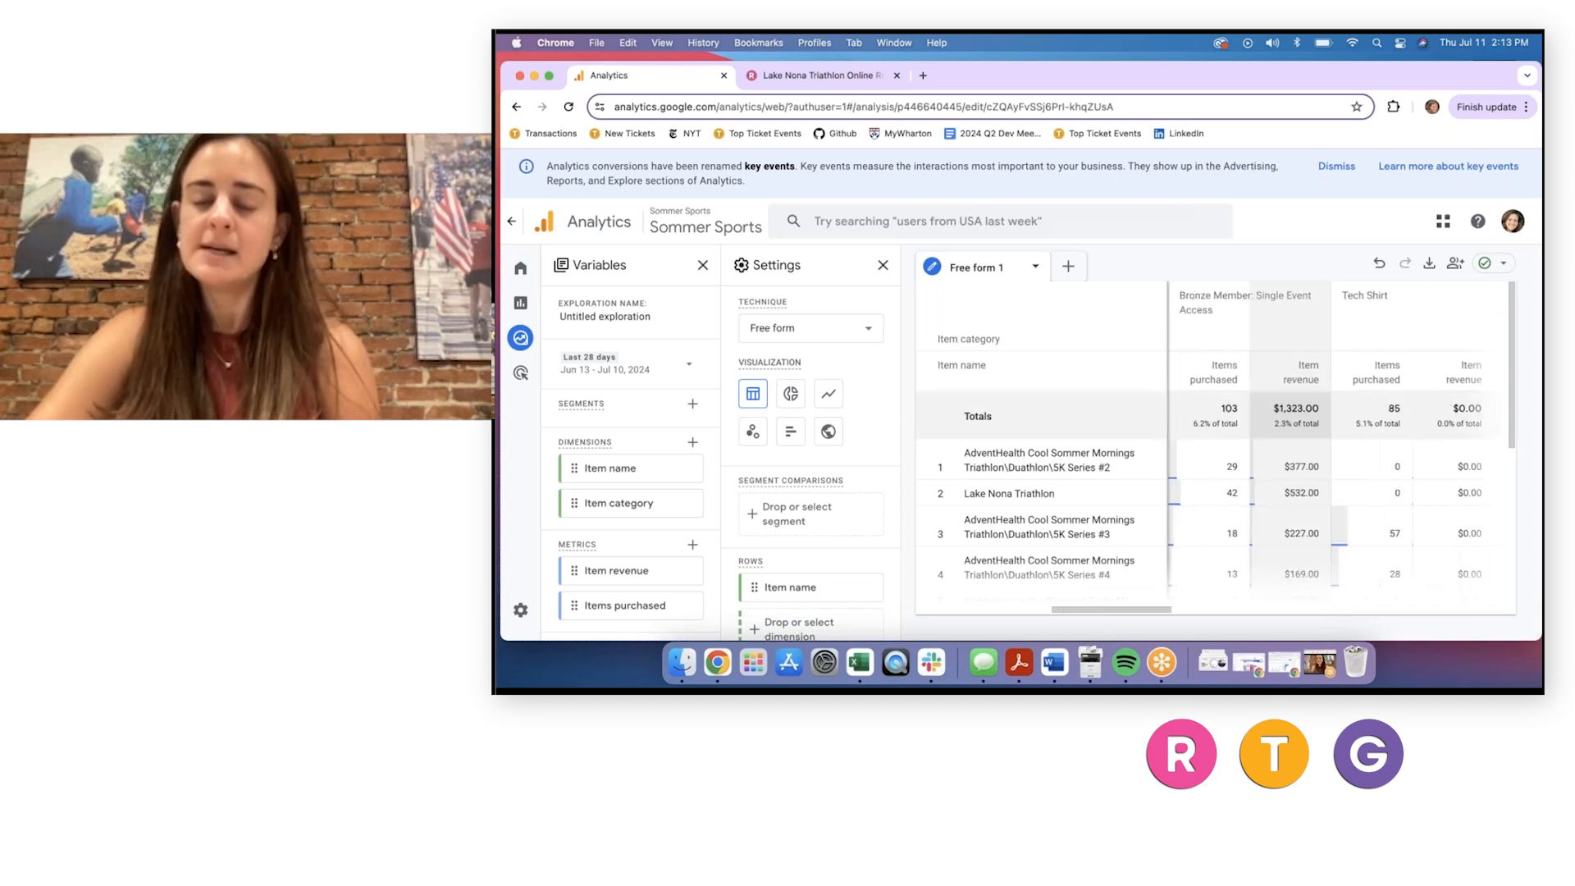
scroll(1264, 447, "right", 4)
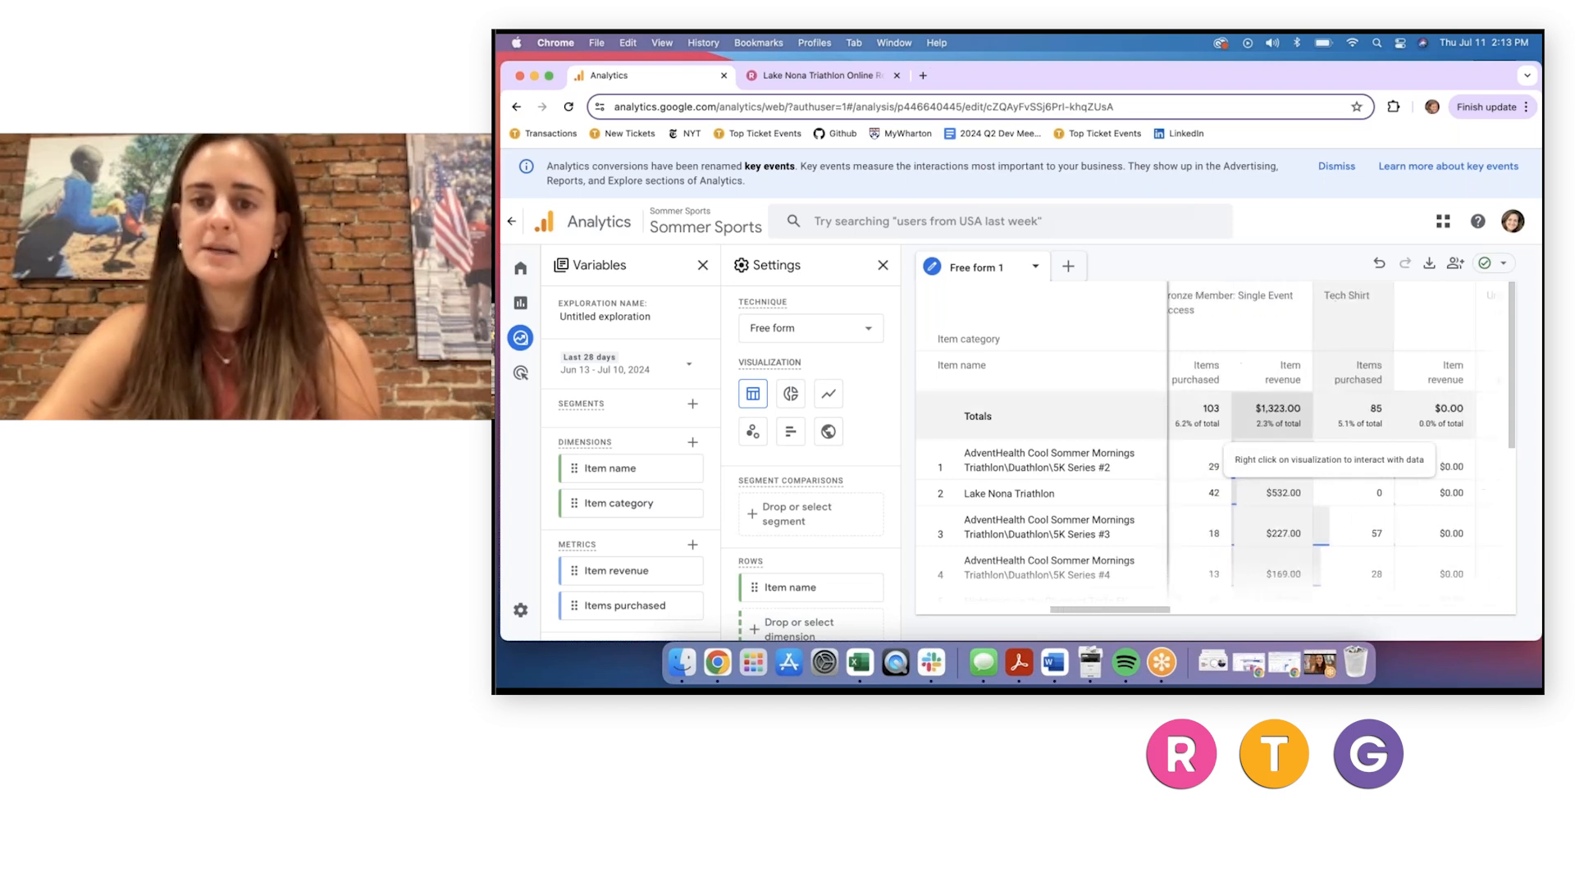
scroll(1329, 435, "right", 4)
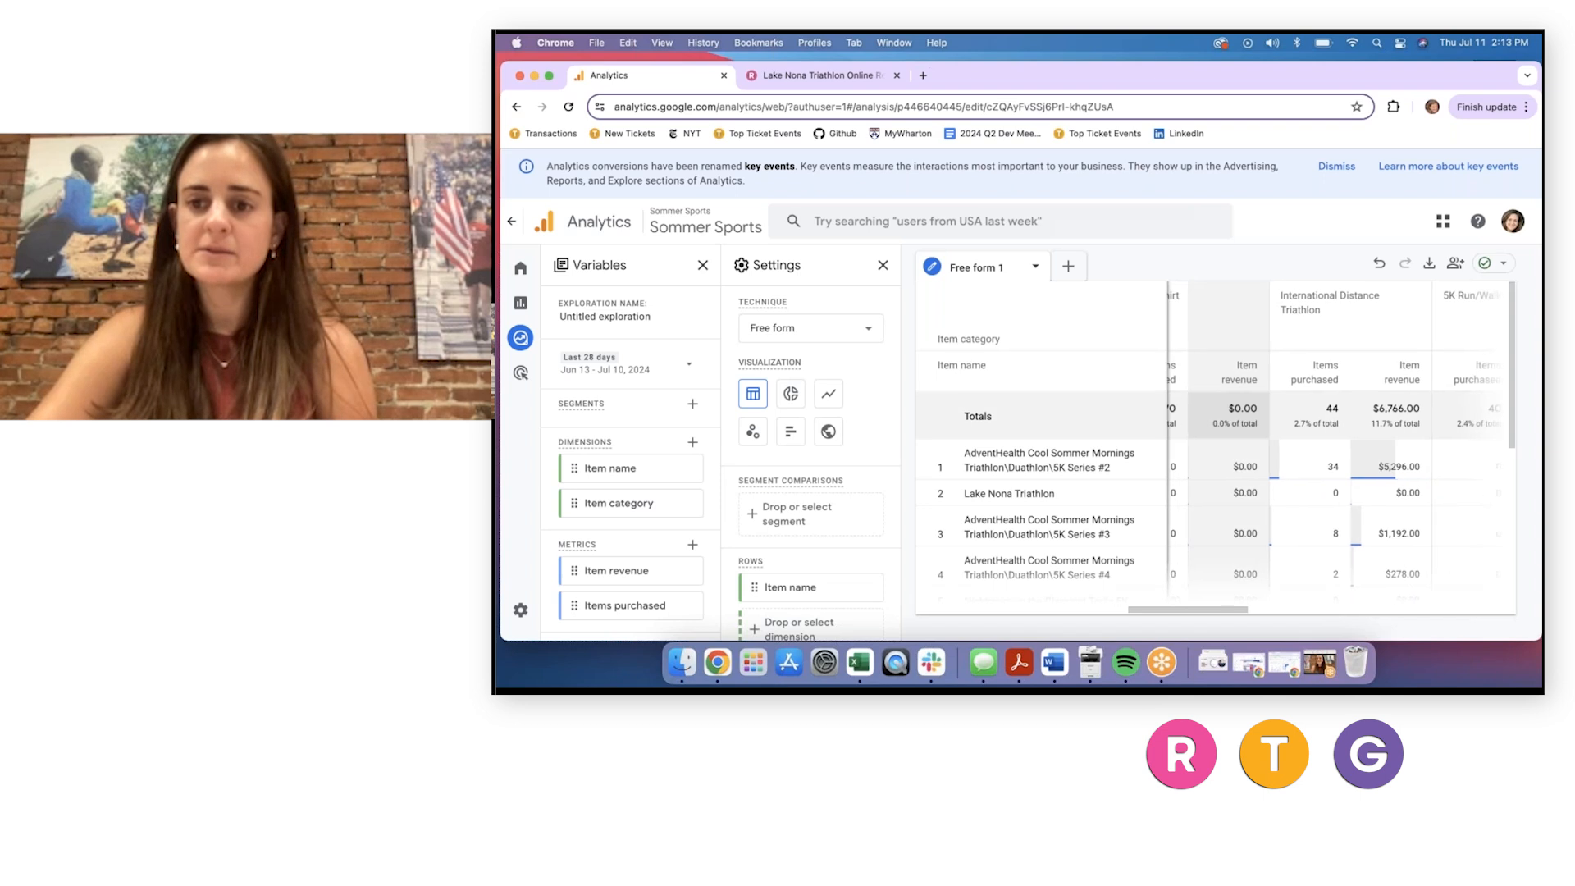
scroll(1329, 447, "right", 4)
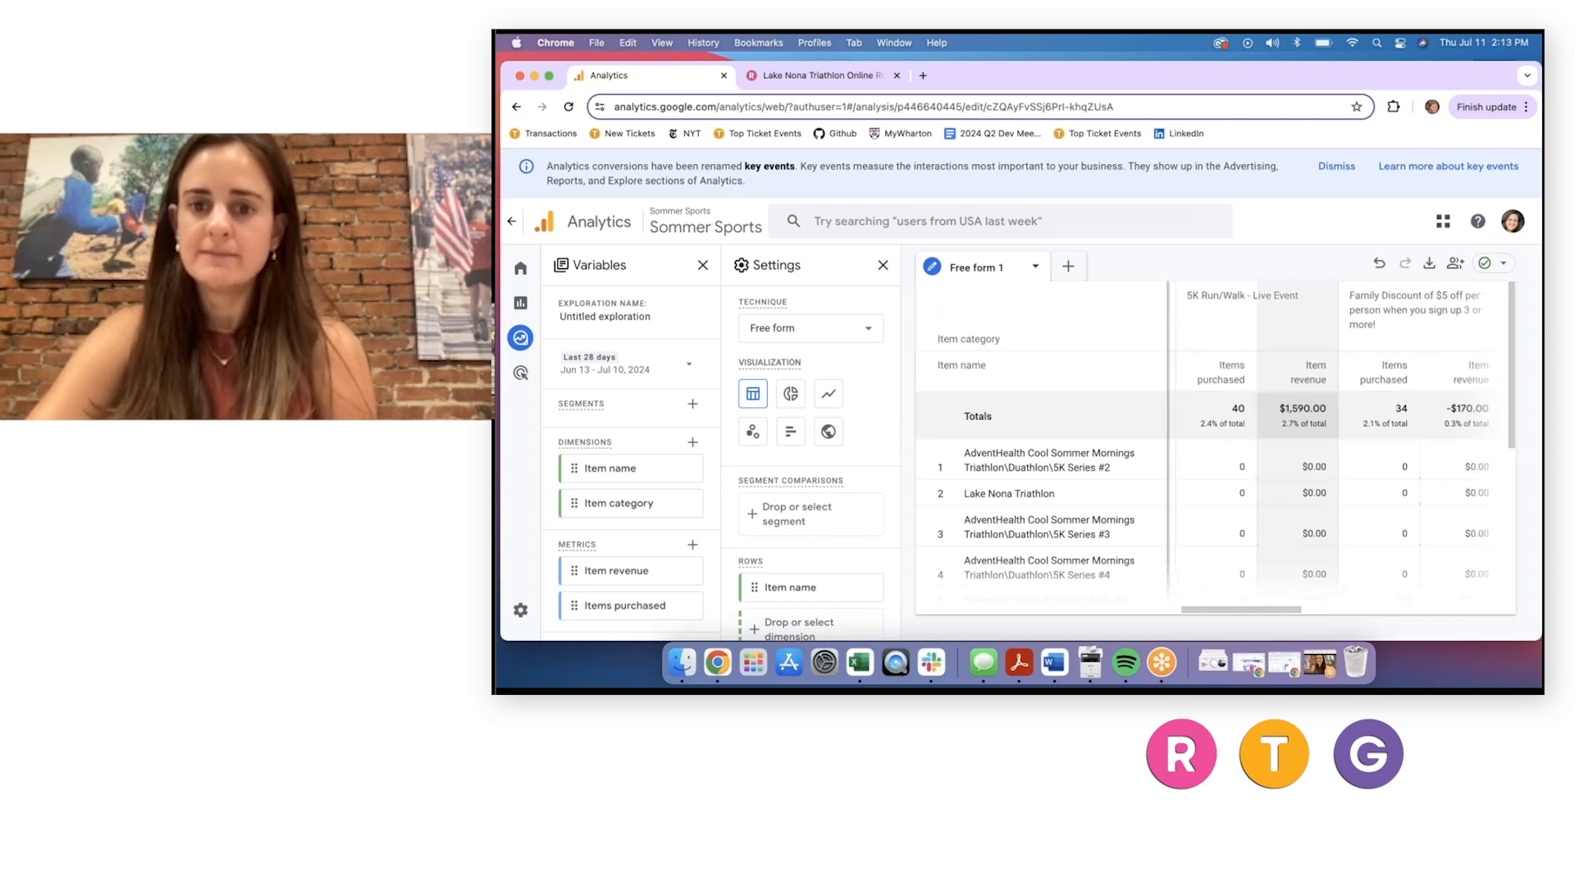
scroll(1329, 447, "right", 1)
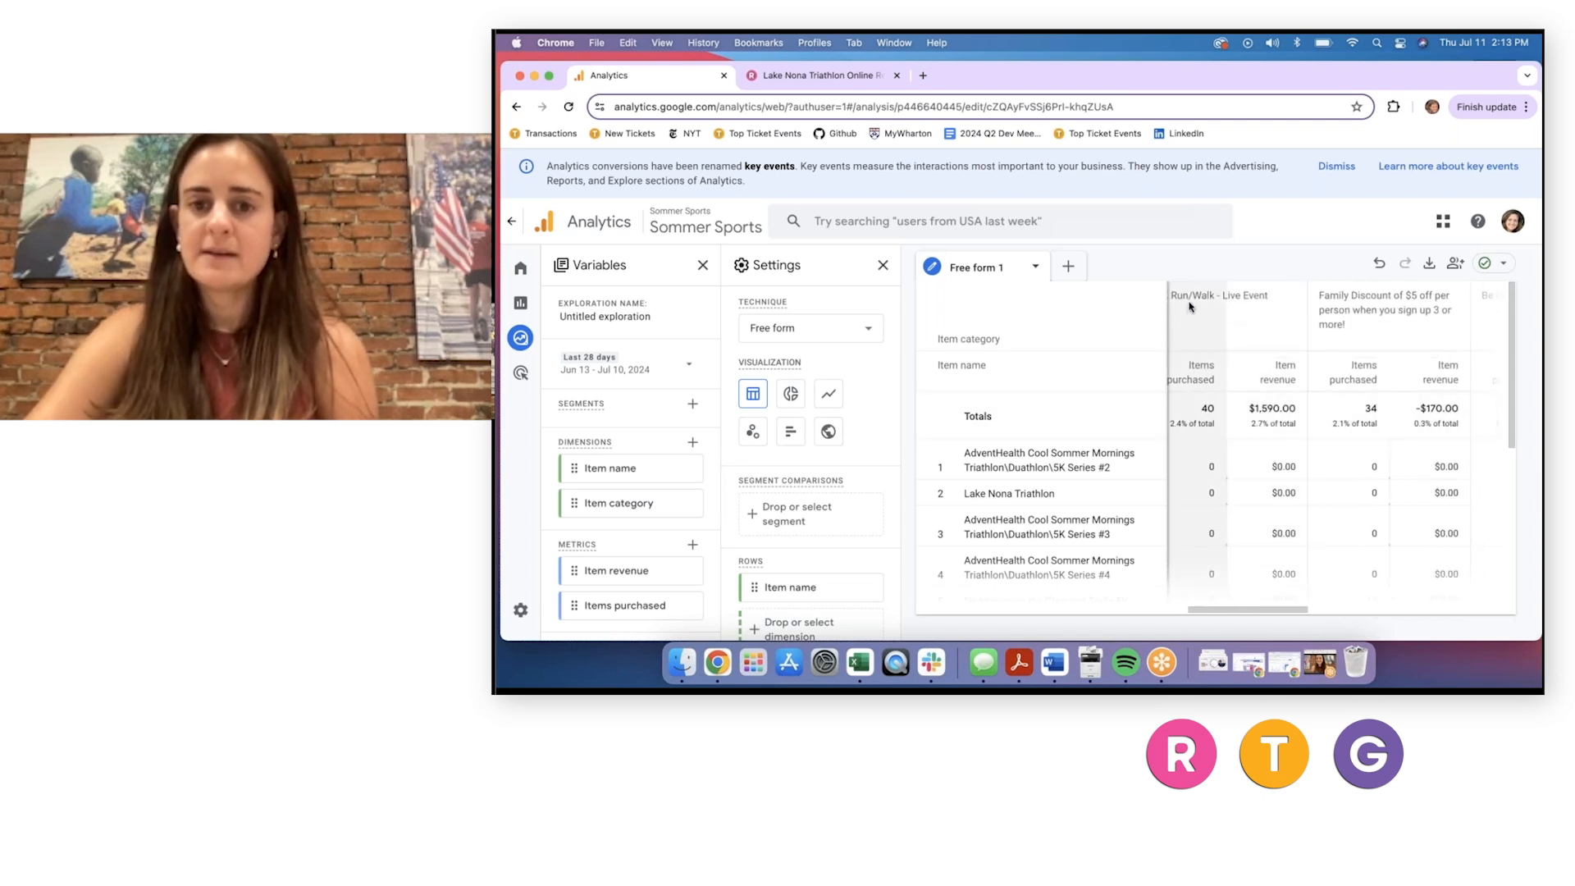
scroll(1251, 301, "right", 3)
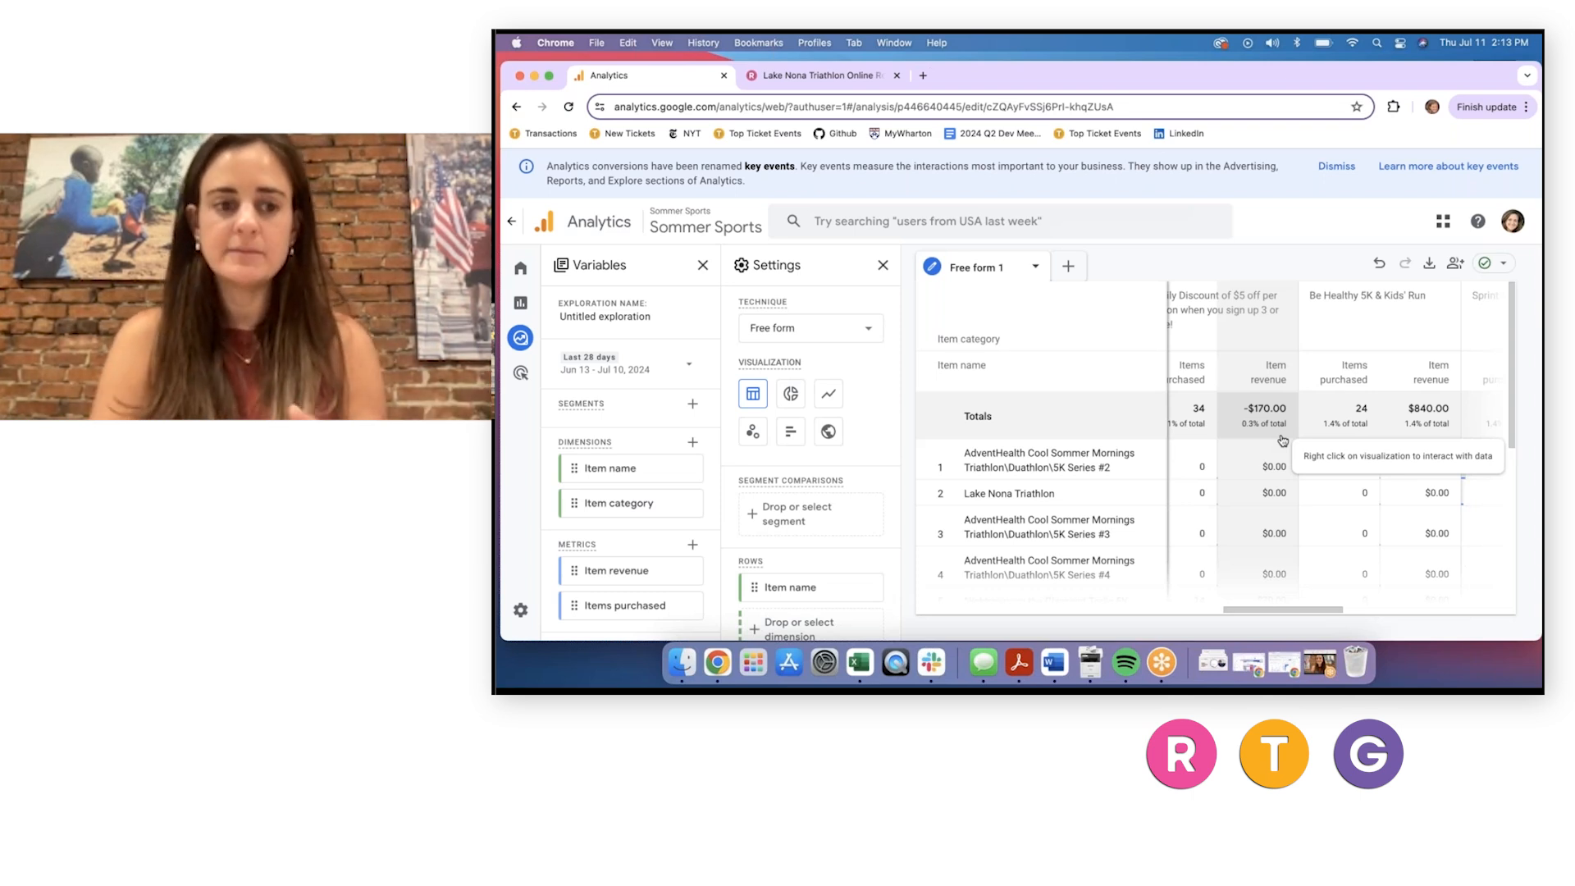
Start a custom user segment that includes users by an Item category condition.
left_click(692, 408)
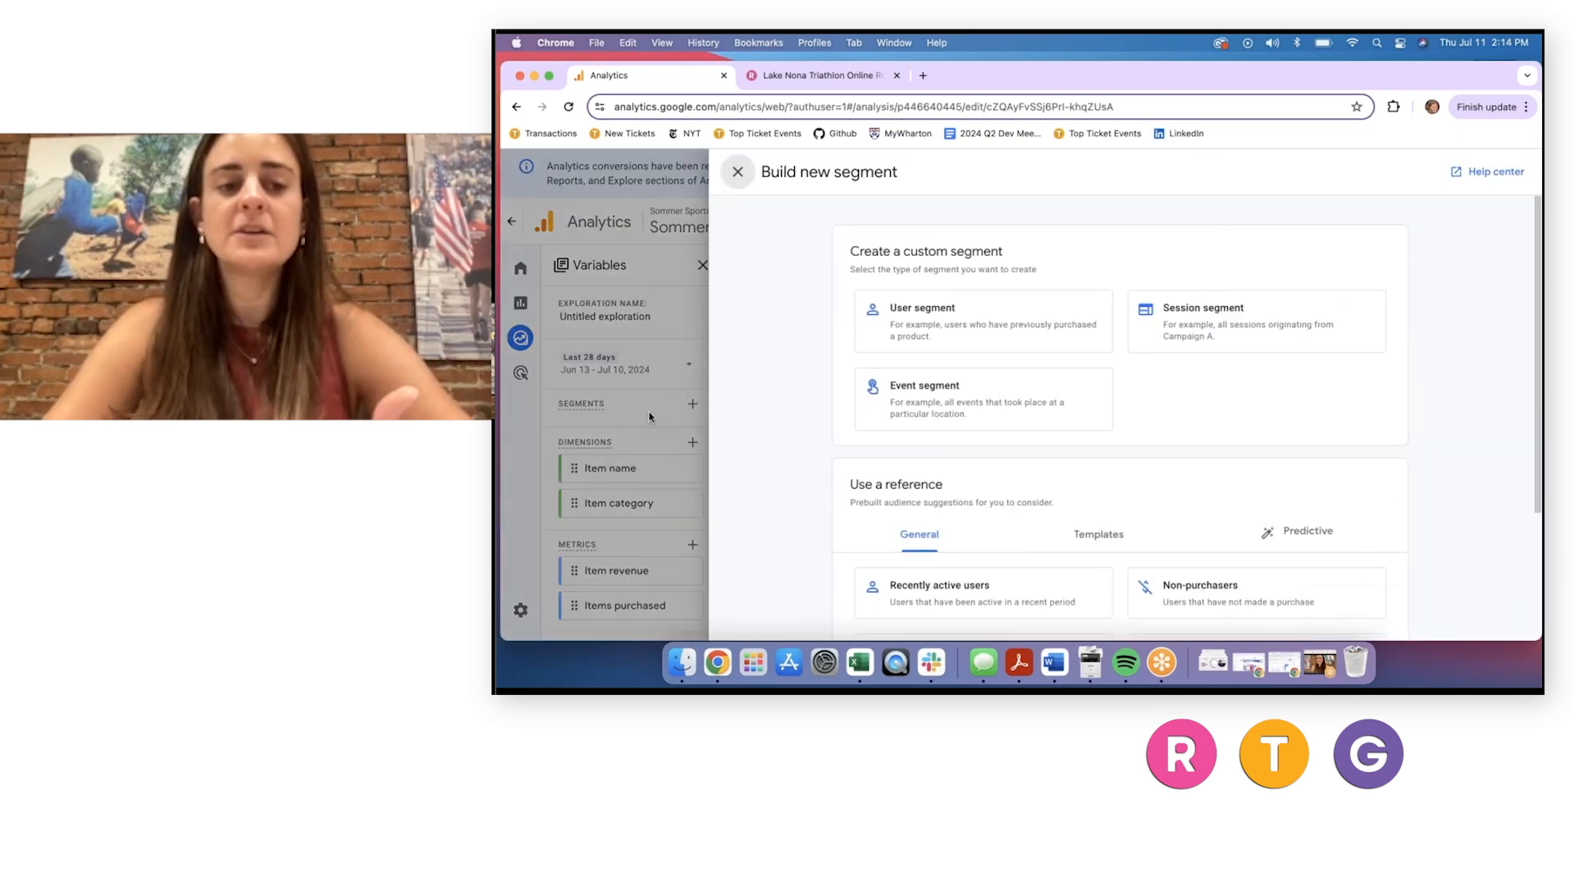
left_click(952, 327)
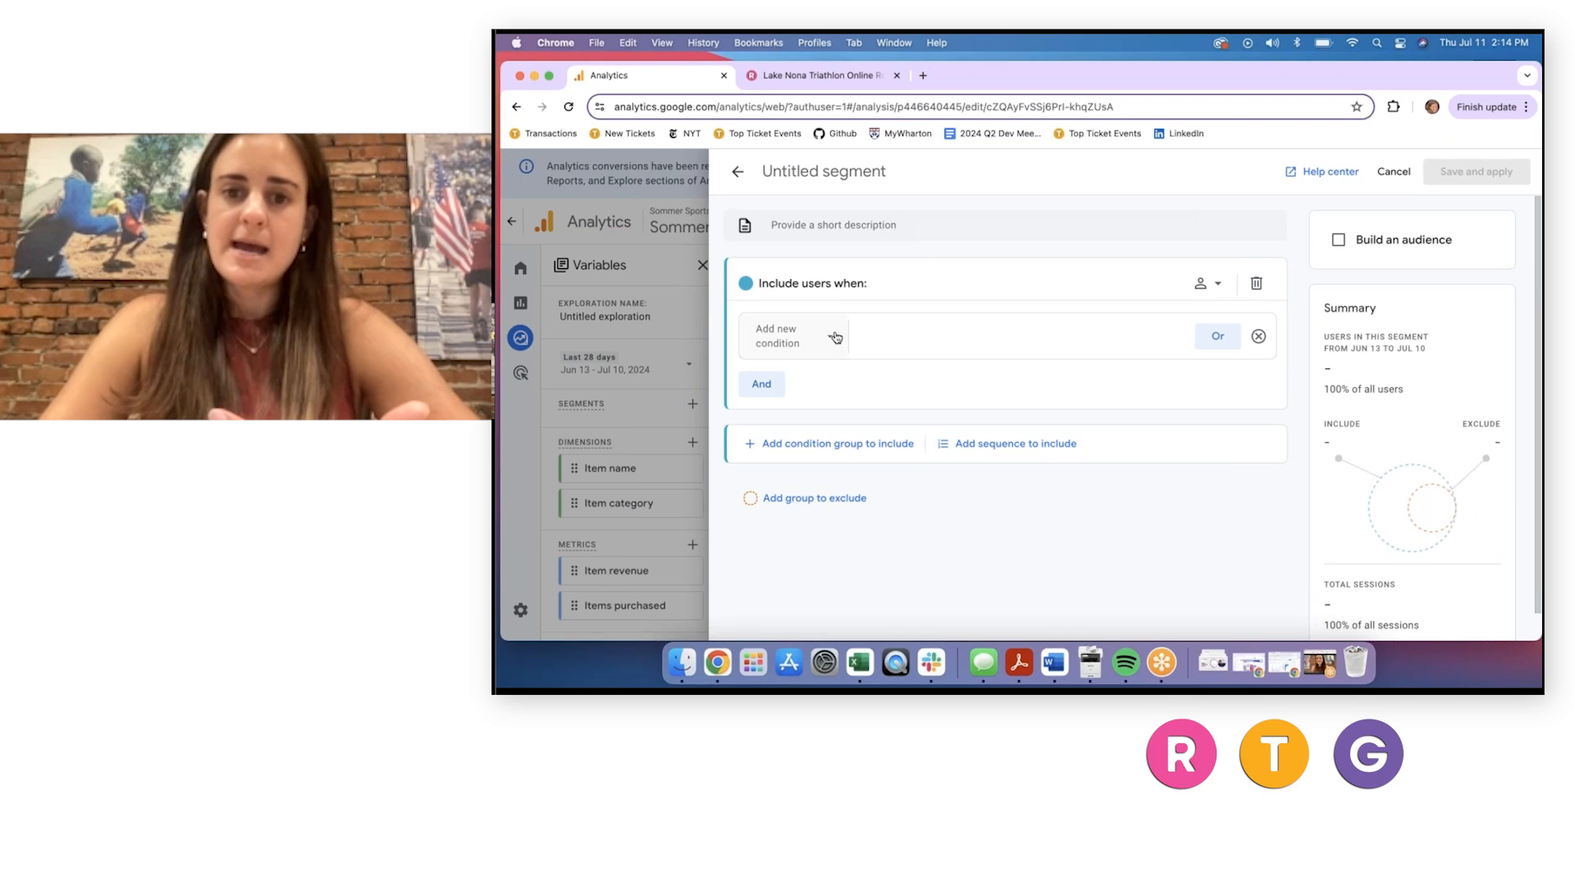
left_click(1206, 283)
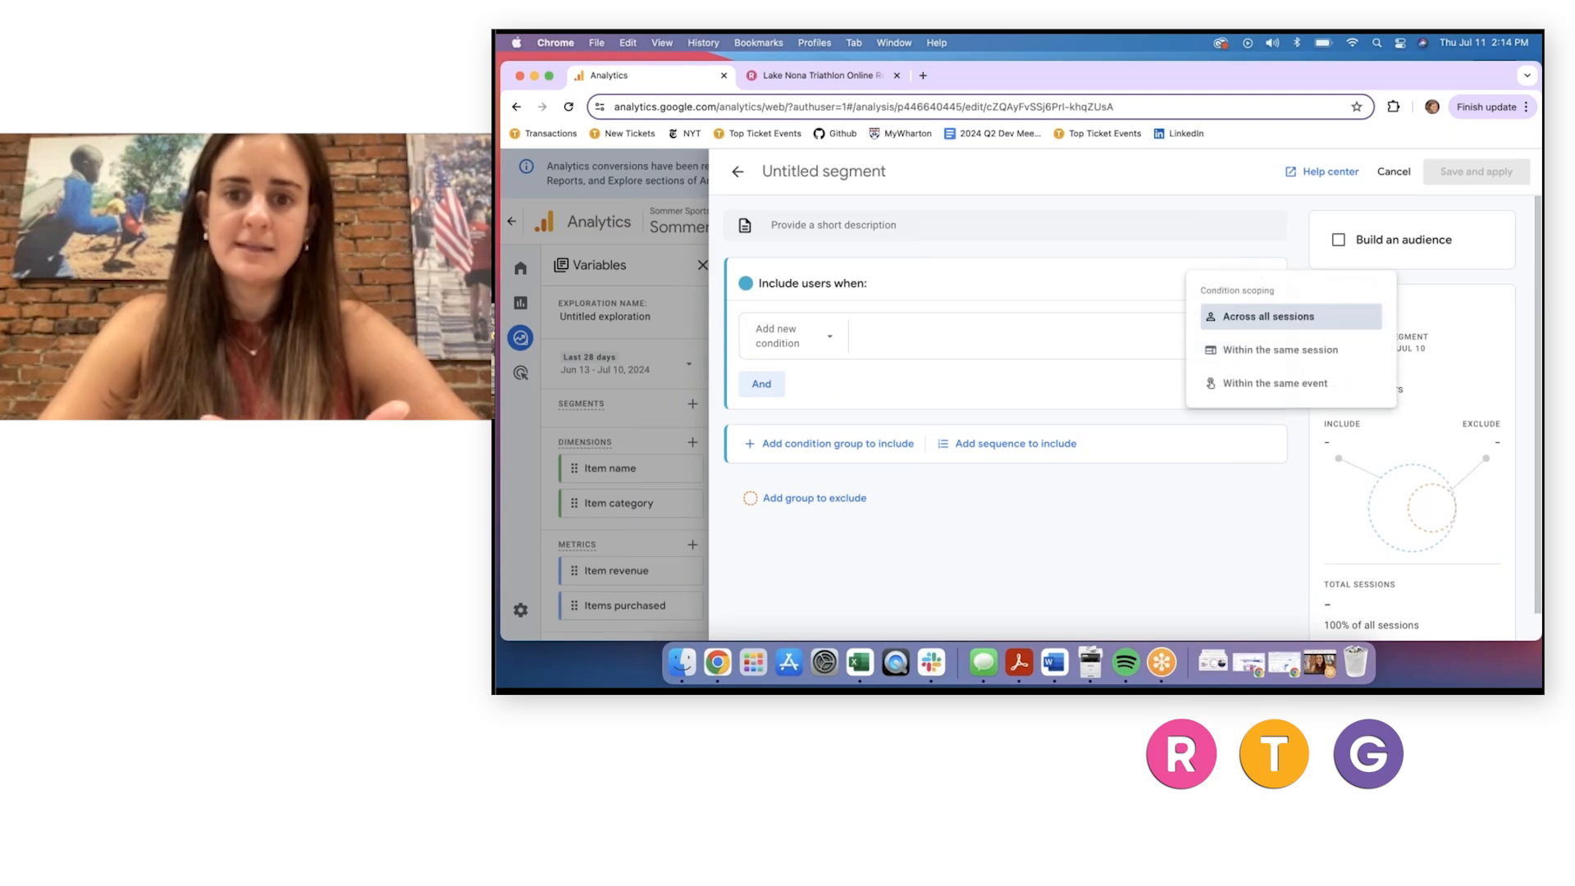
left_click(1129, 290)
left_click(810, 346)
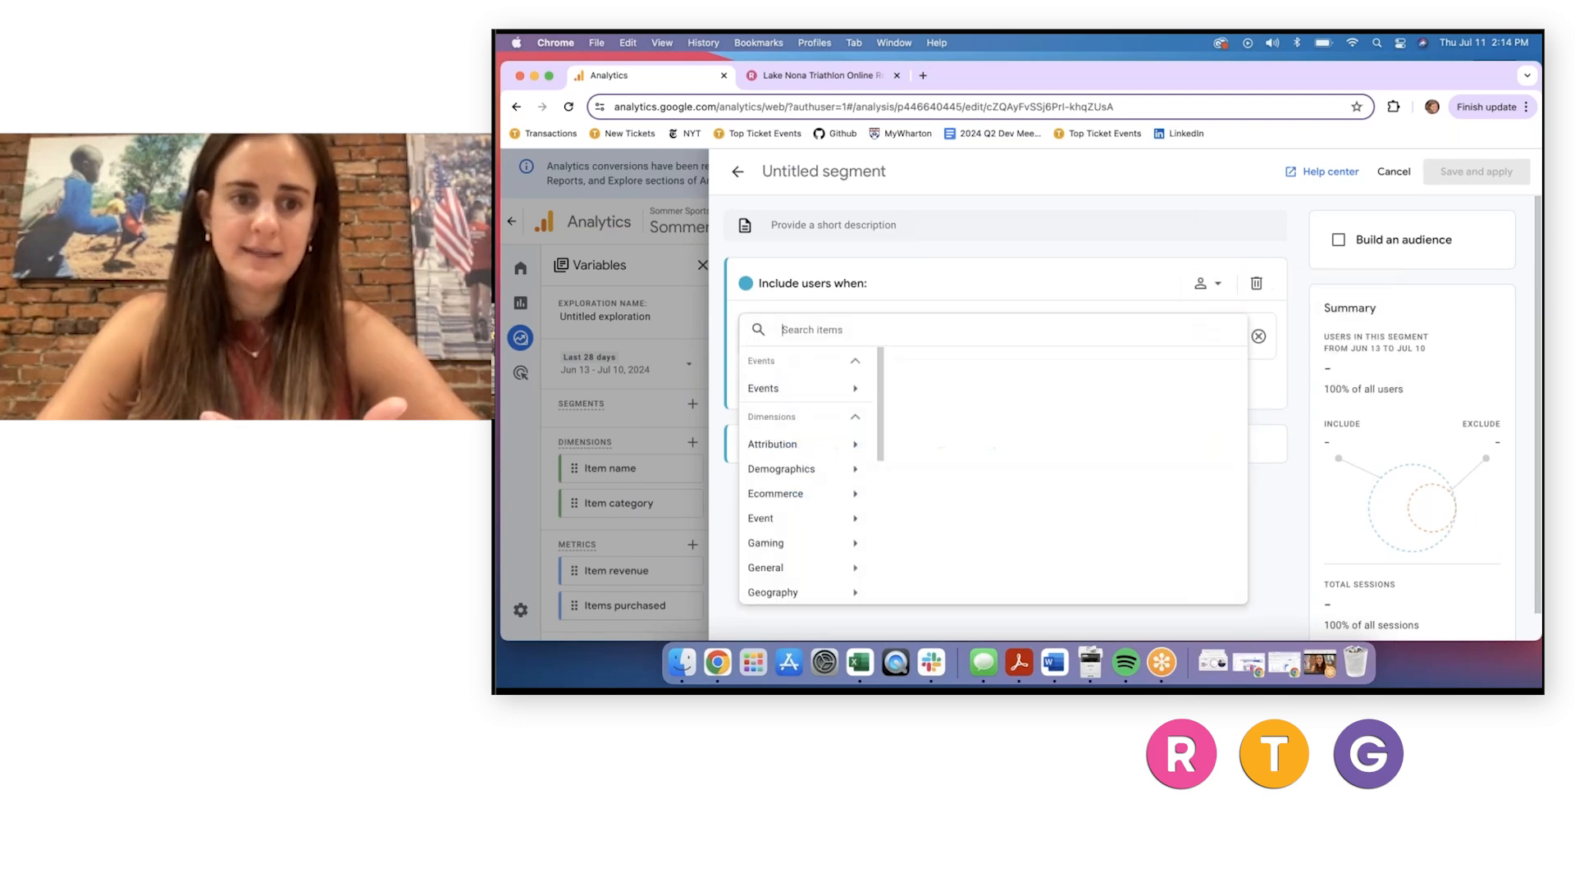
left_click(863, 305)
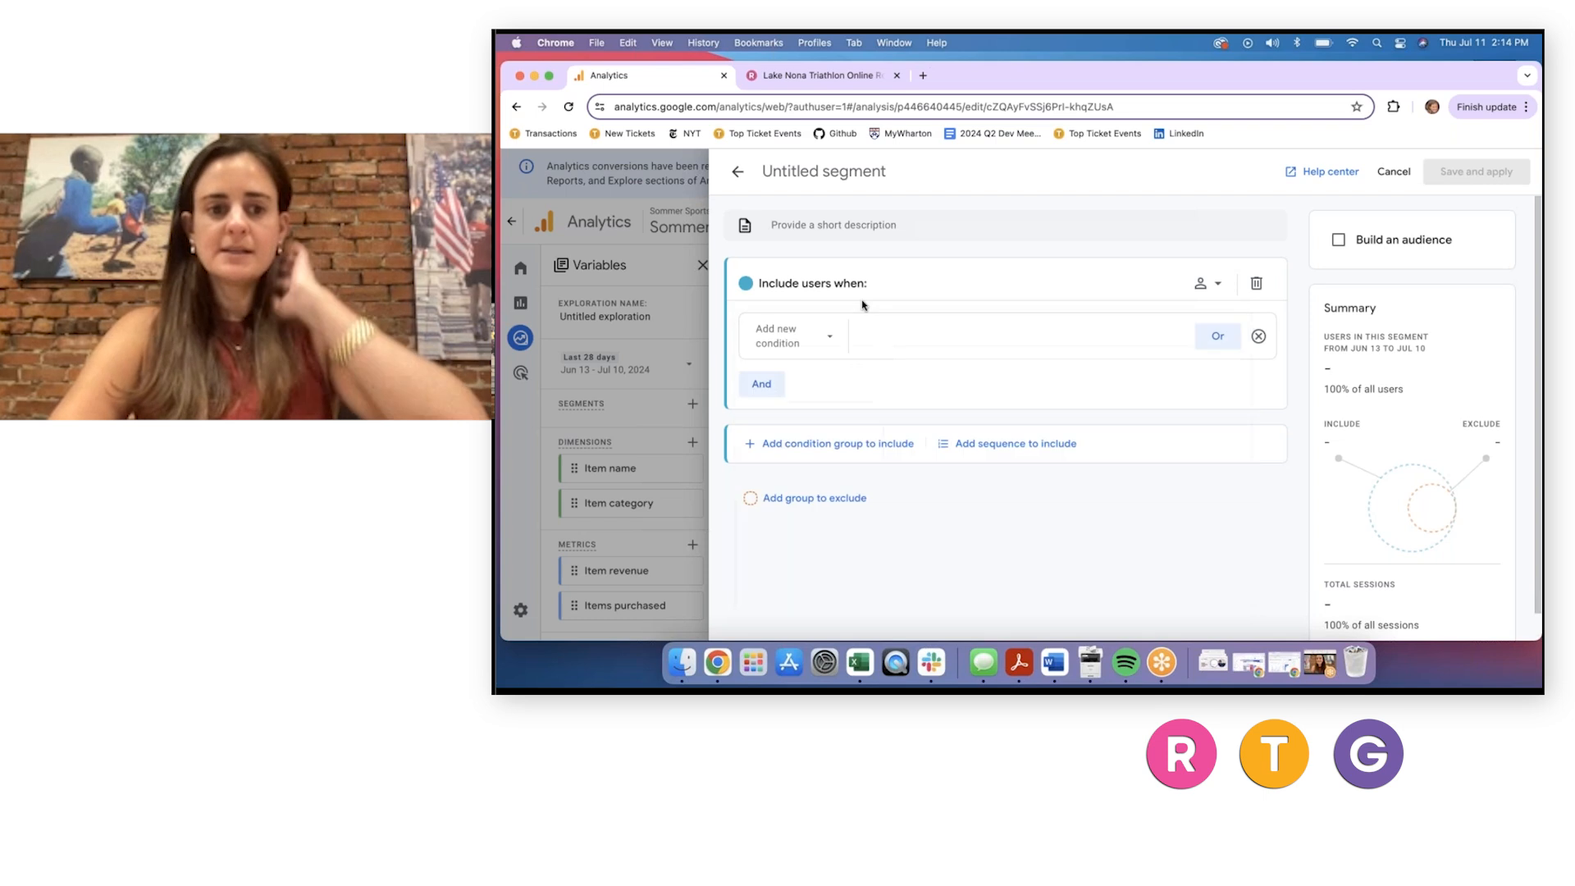
left_click(792, 345)
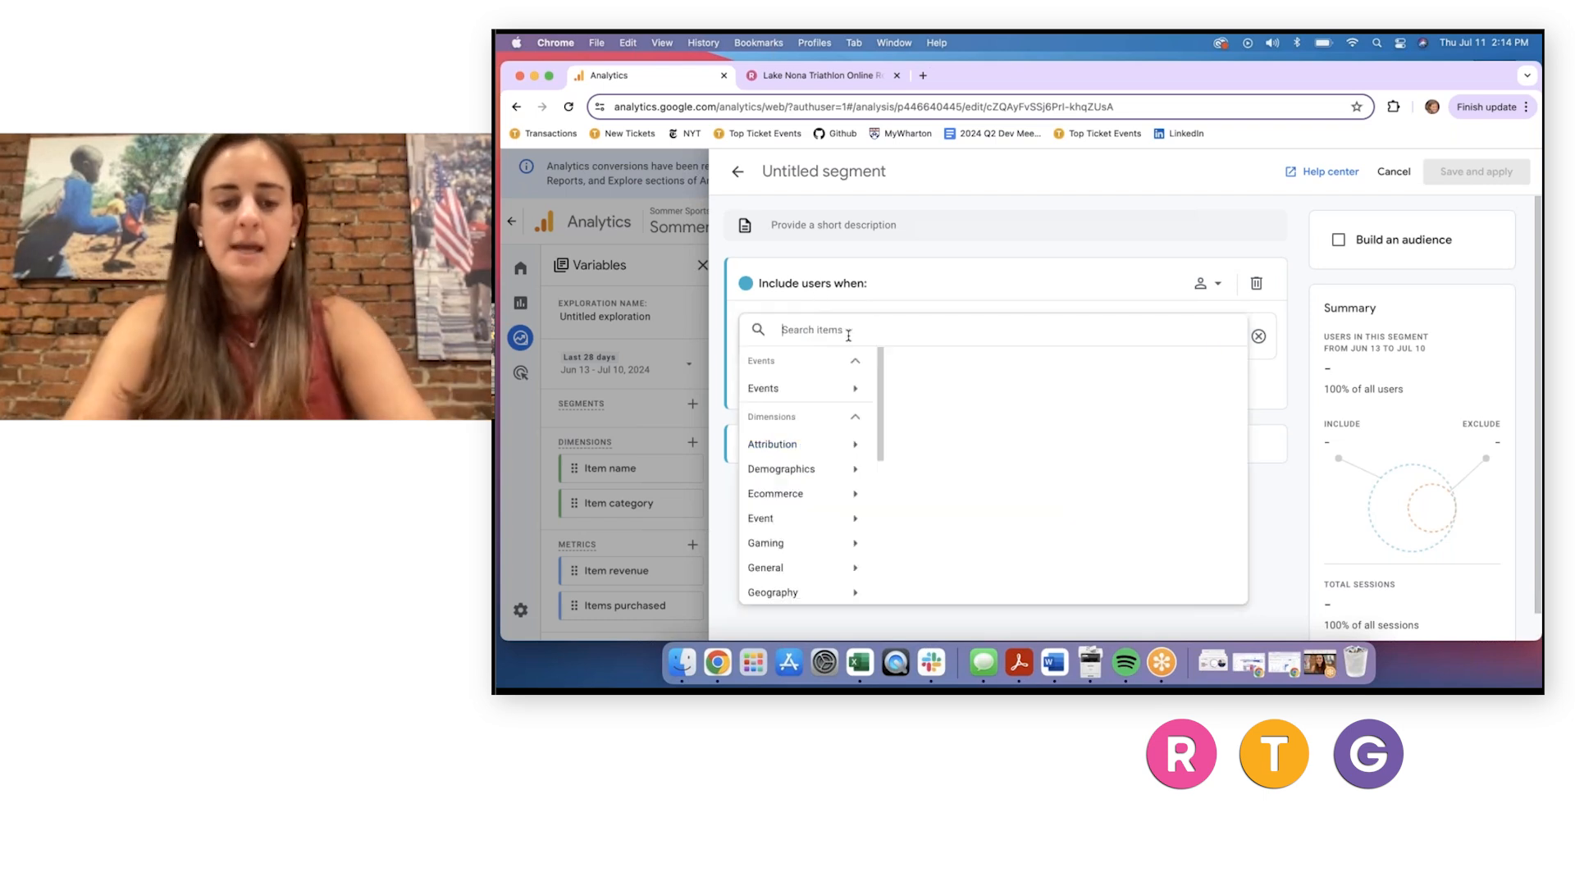
type("item categ")
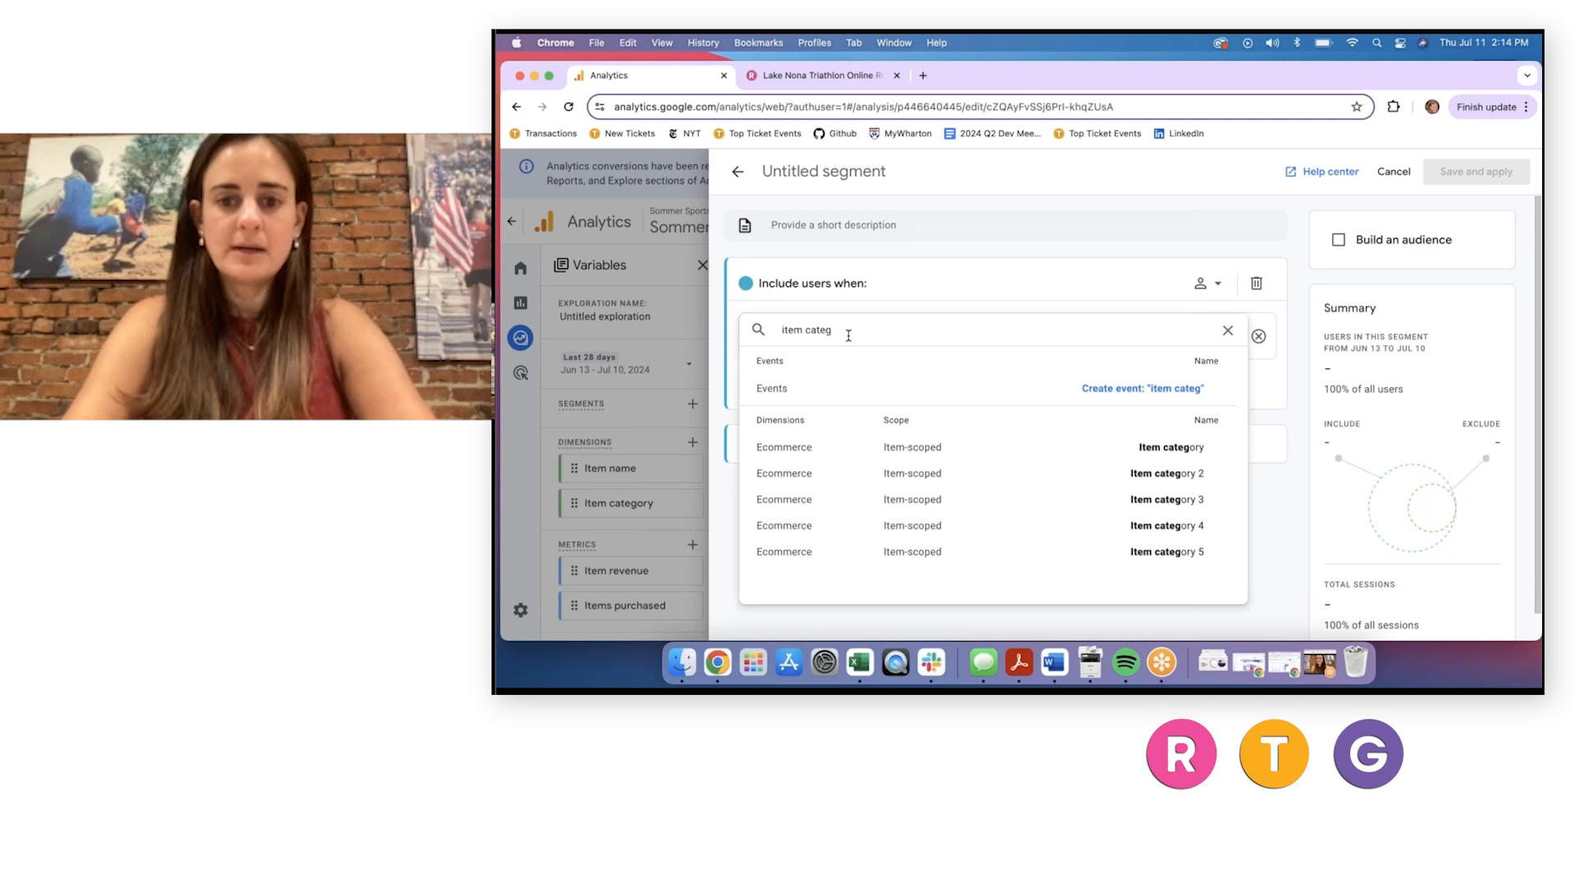
left_click(789, 451)
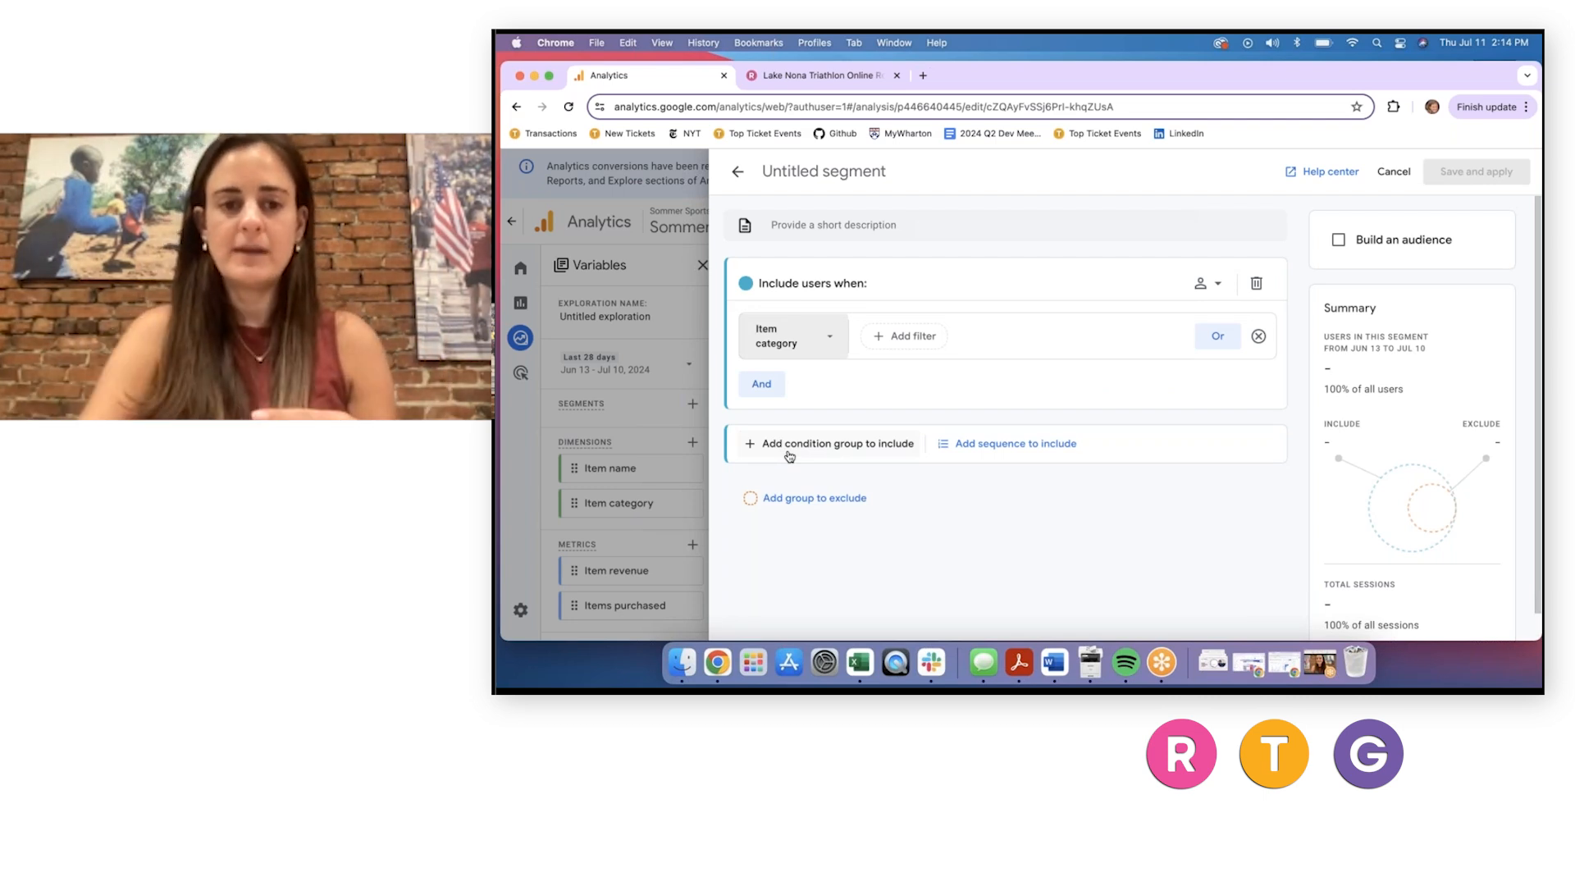
Filter the segment's Item category condition to values containing Shirt at any point in time.
left_click(891, 336)
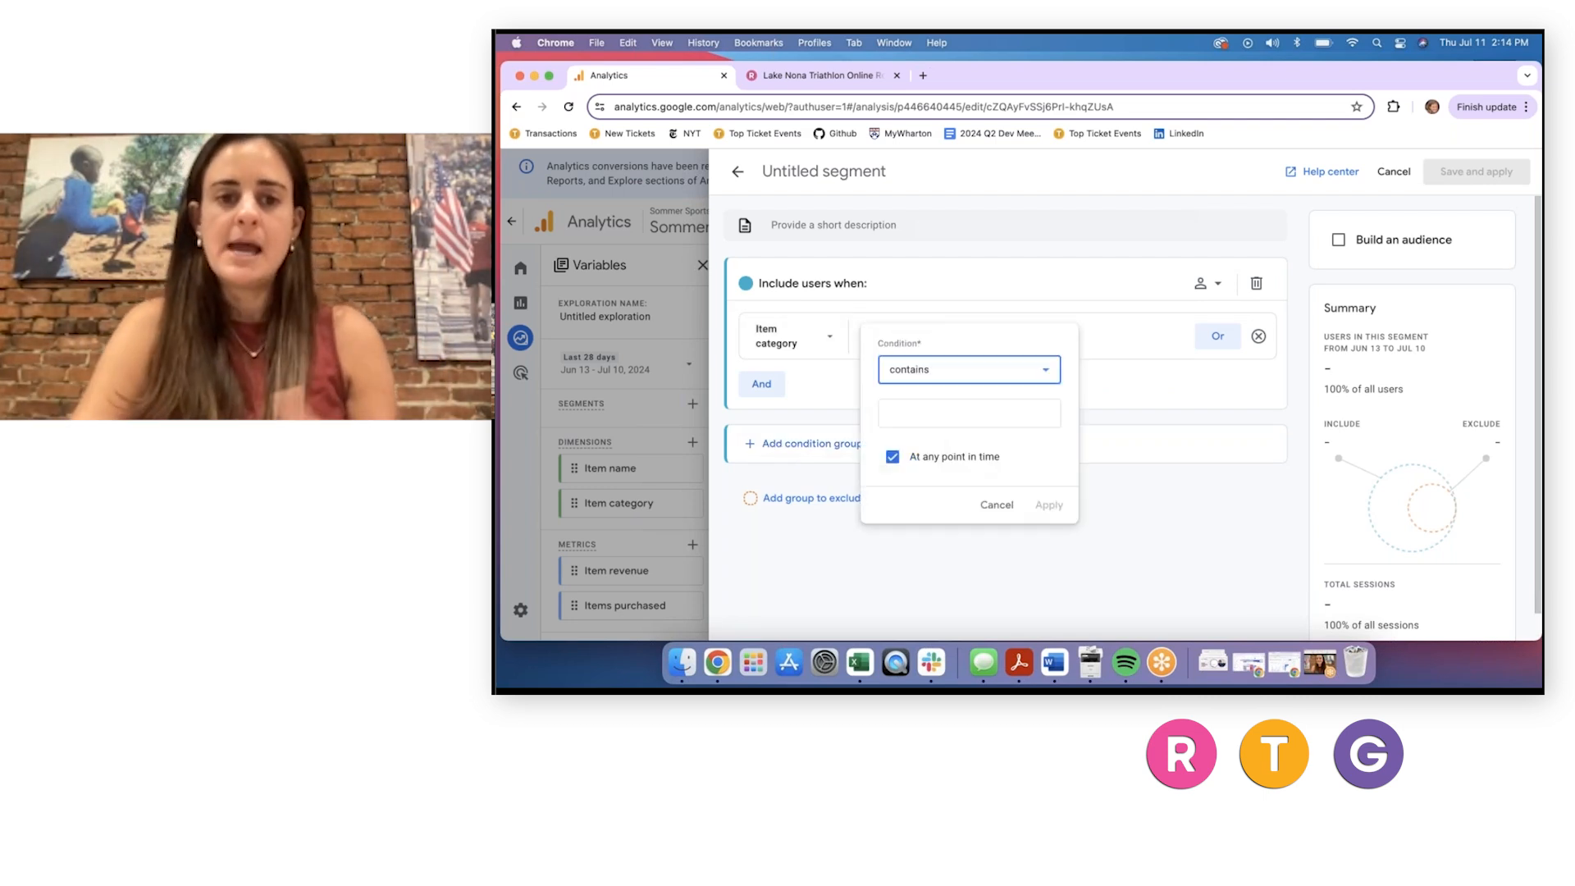
left_click(911, 414)
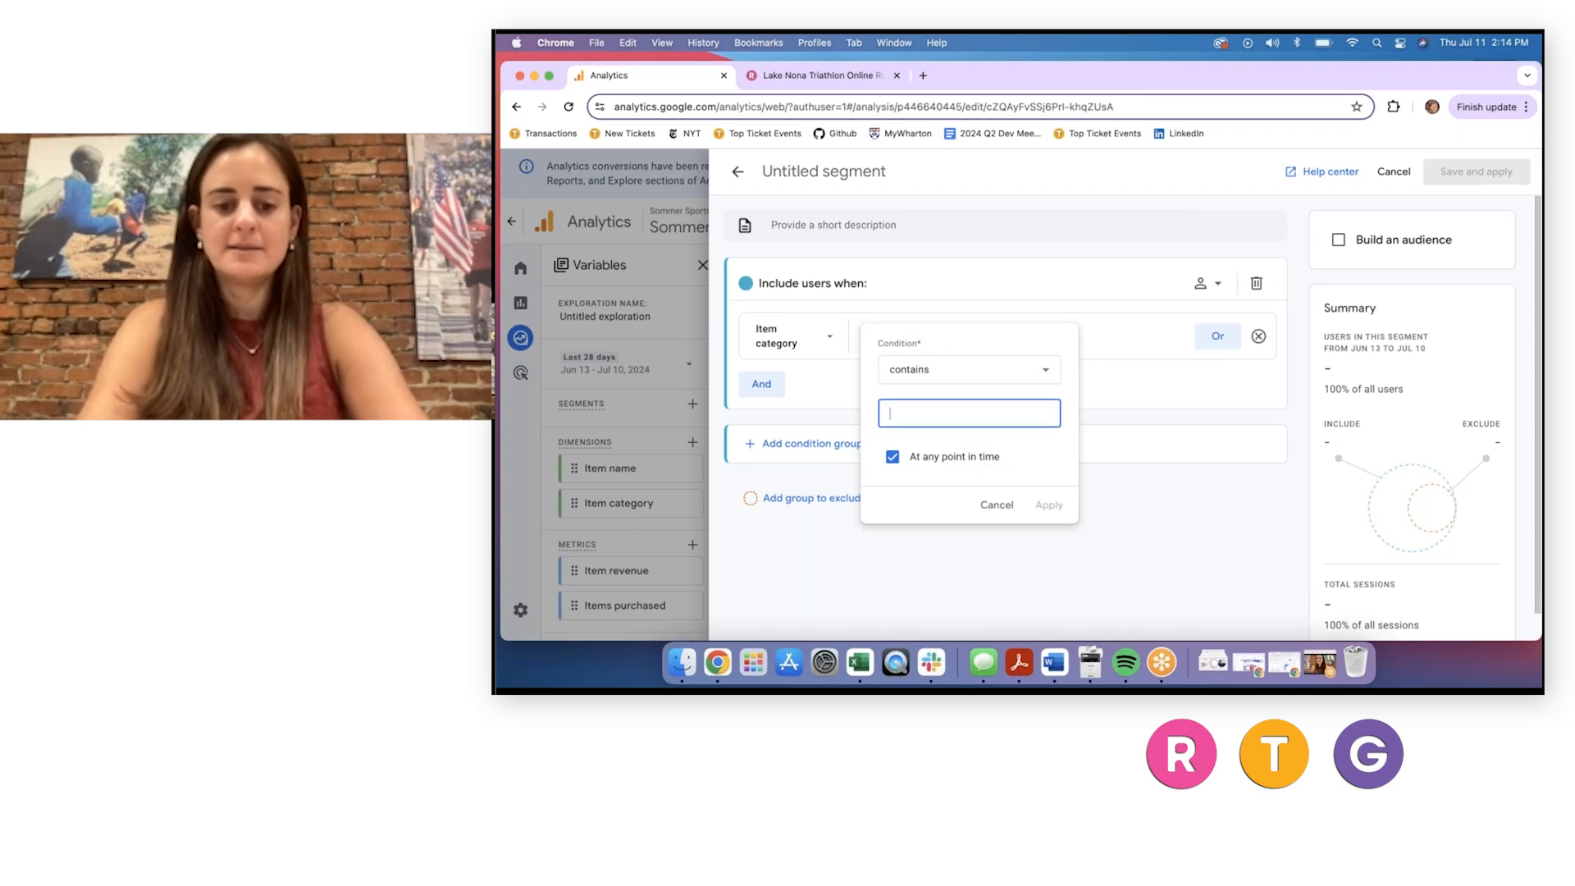
type("Shirt")
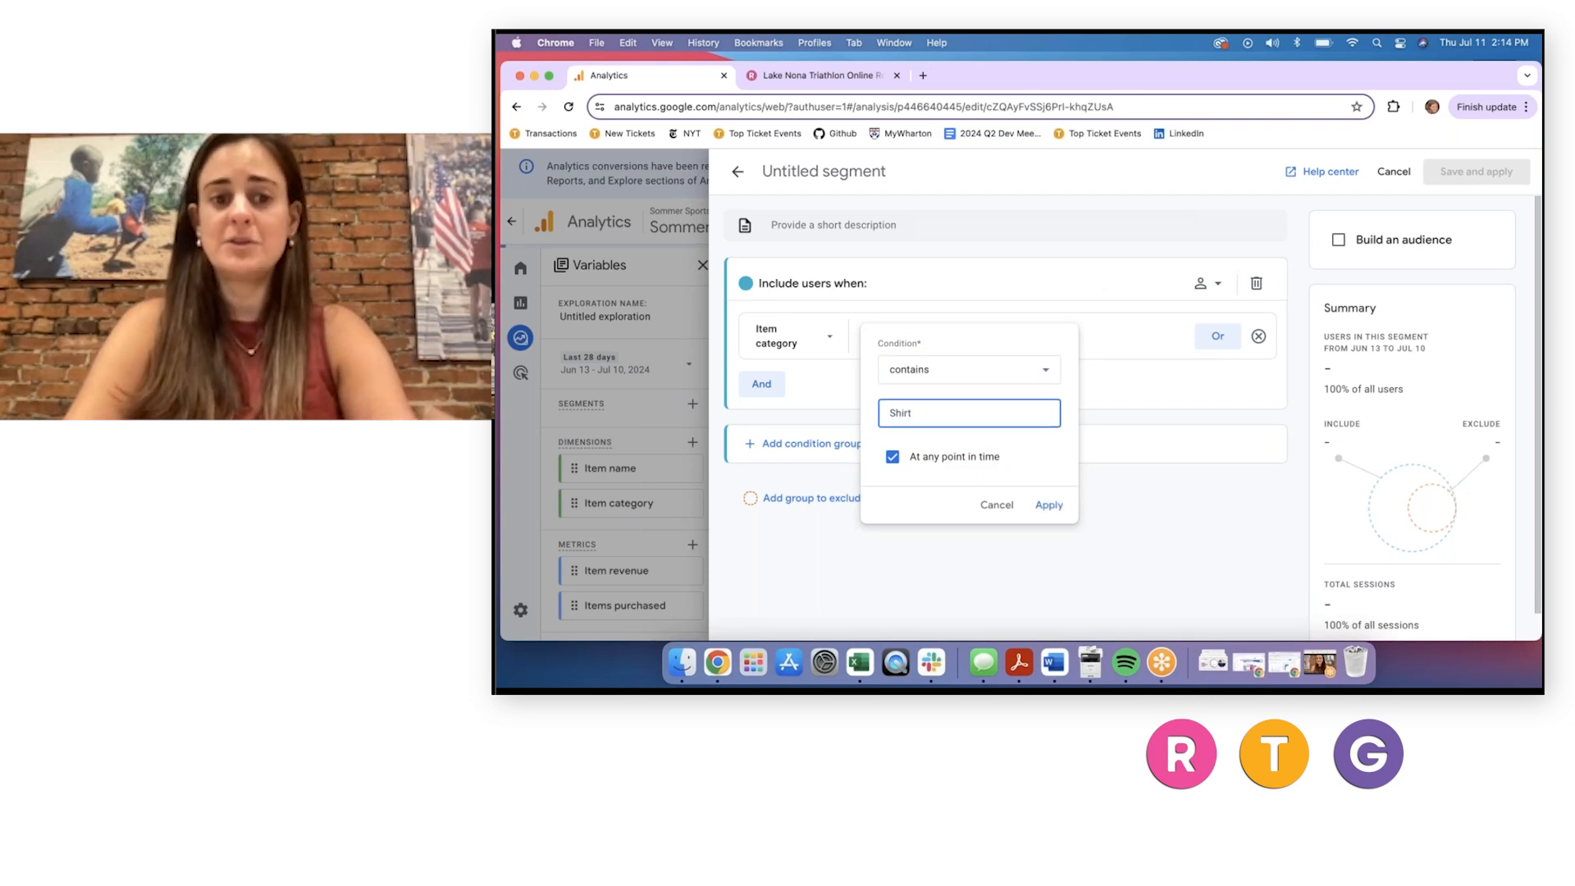
left_click(1049, 506)
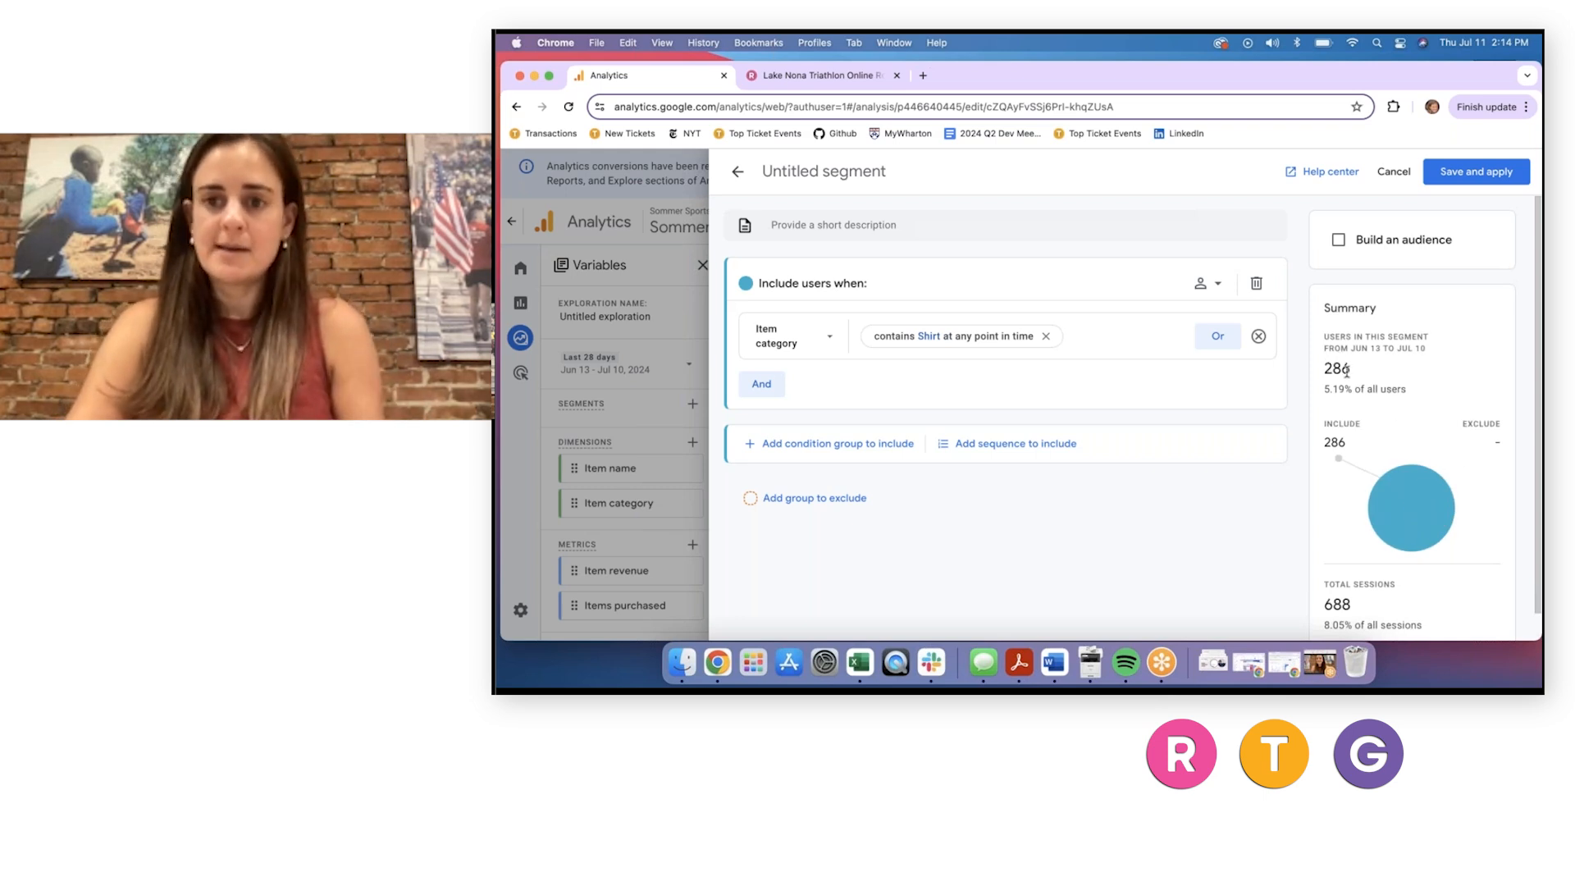
Name the segment Shirts, then save and apply it to the exploration.
left_click(867, 177)
type("Shirt")
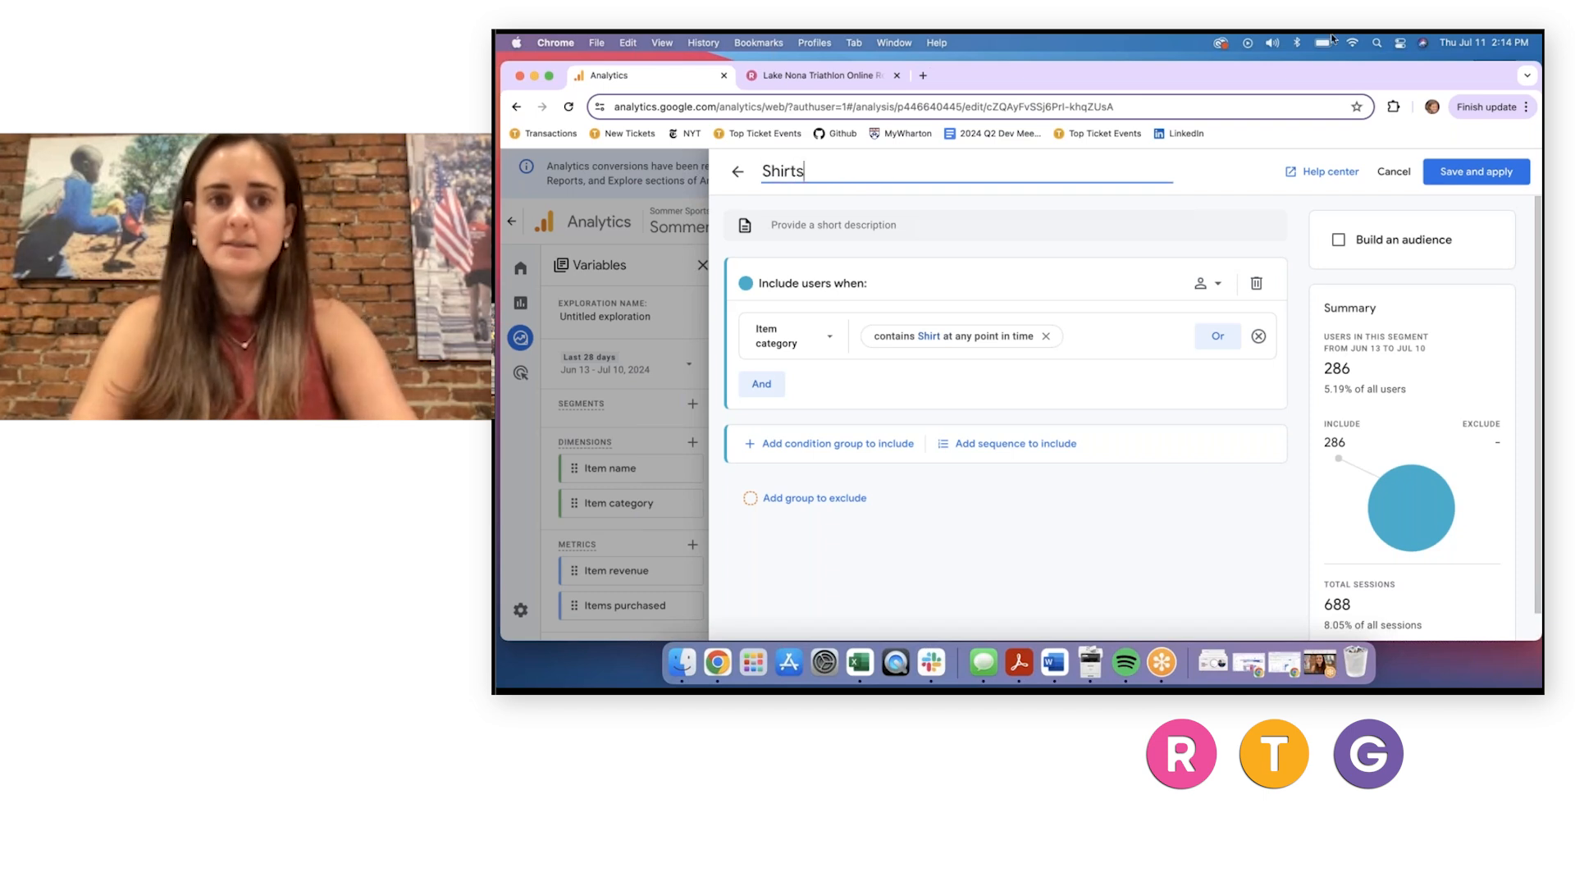
type("s")
left_click(1476, 172)
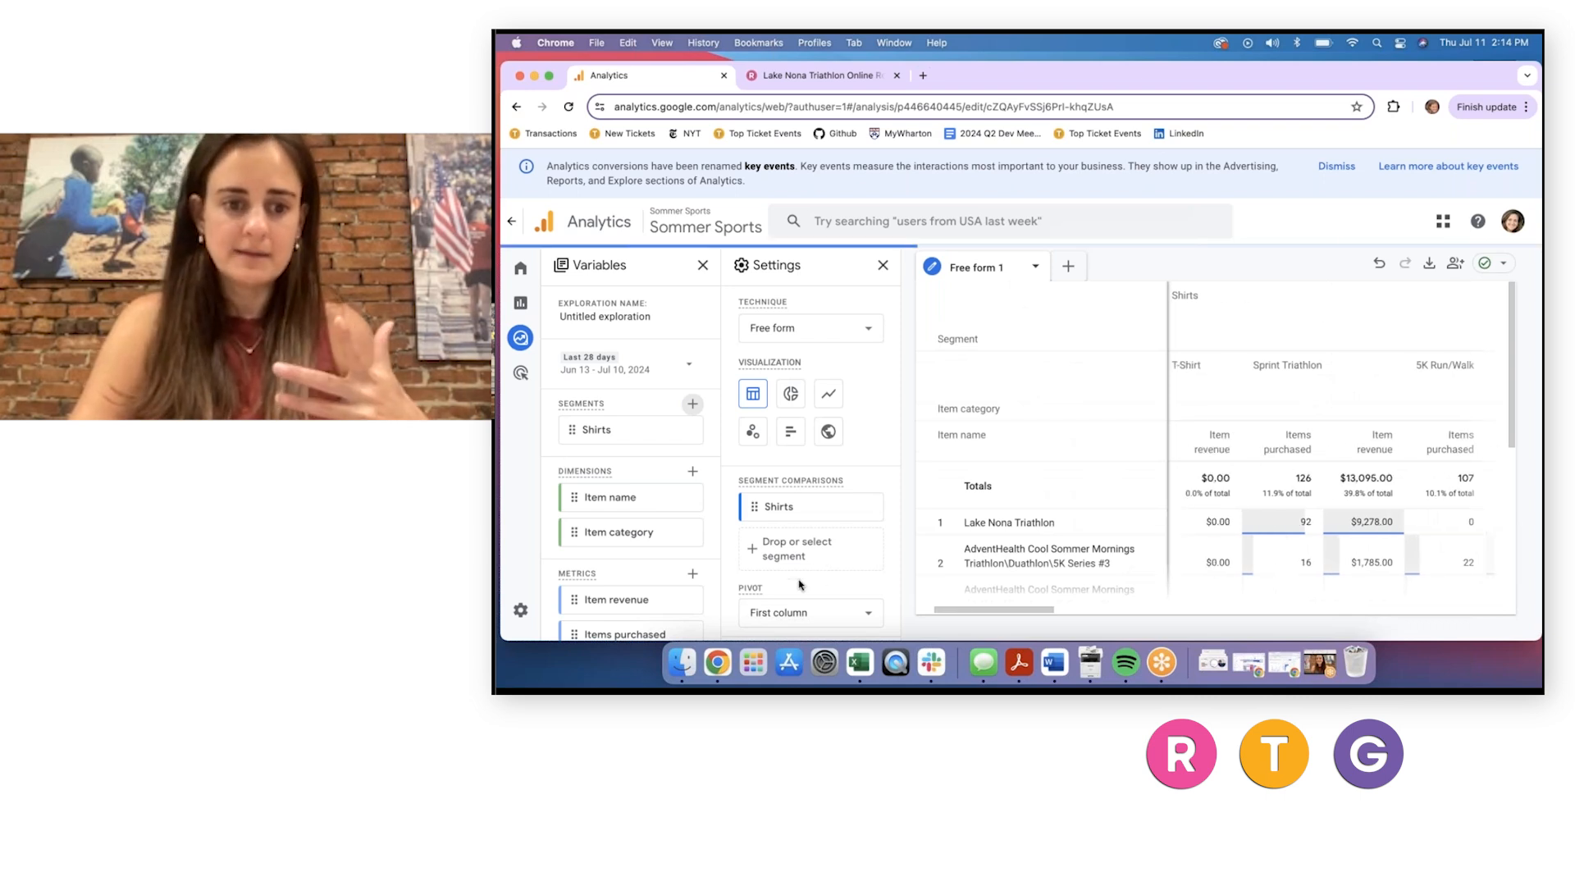
Remove Item category from the free form table's column dimensions.
scroll(800, 584, "down", 5)
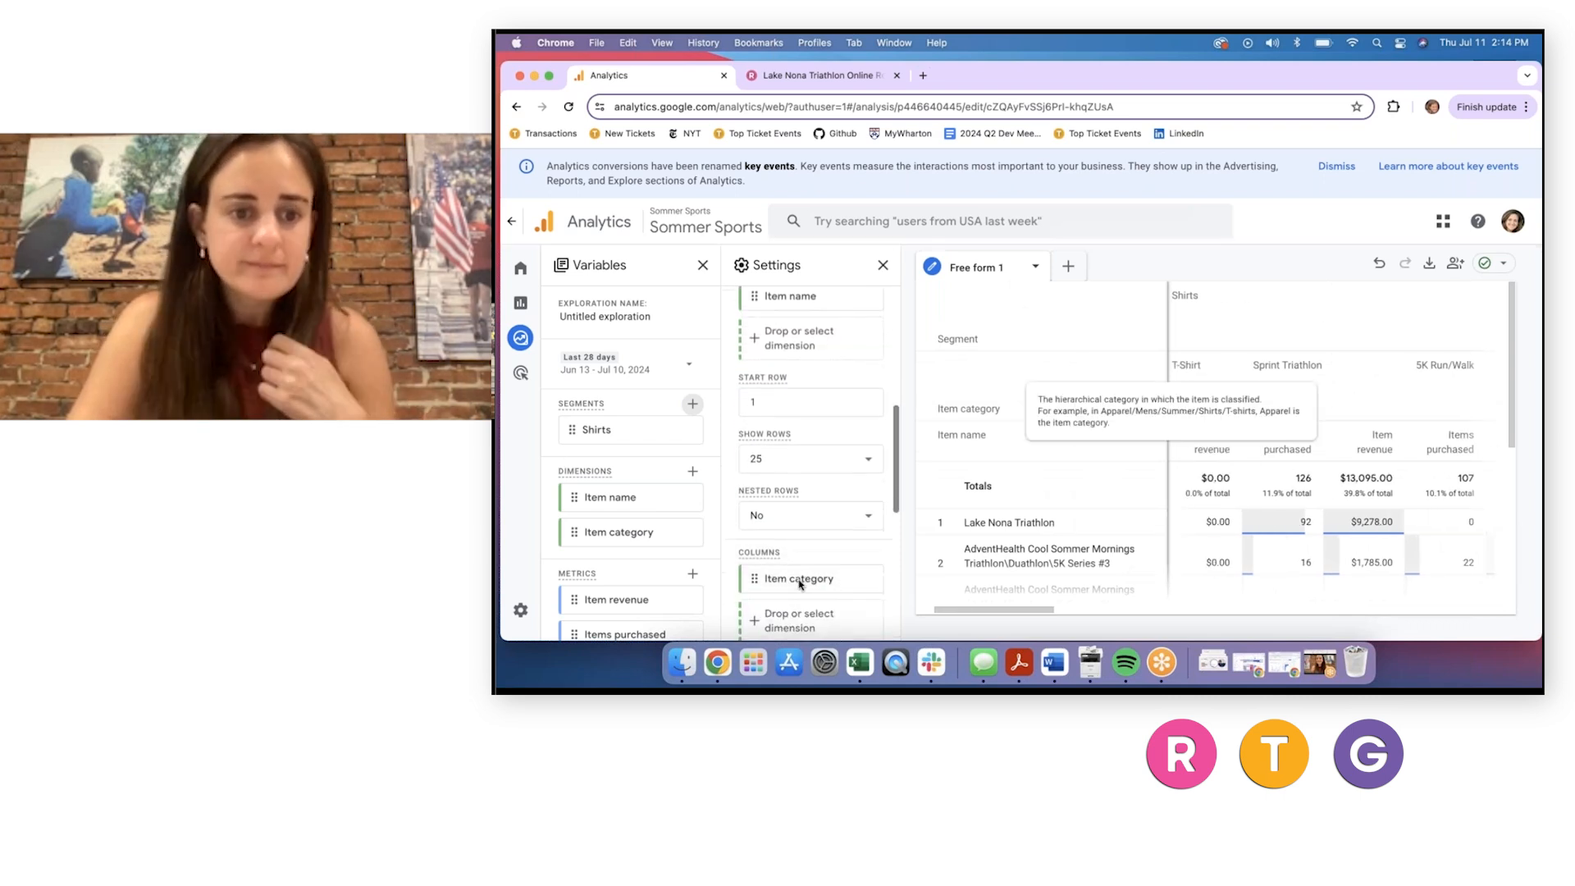
scroll(800, 584, "down", 1)
left_click(870, 553)
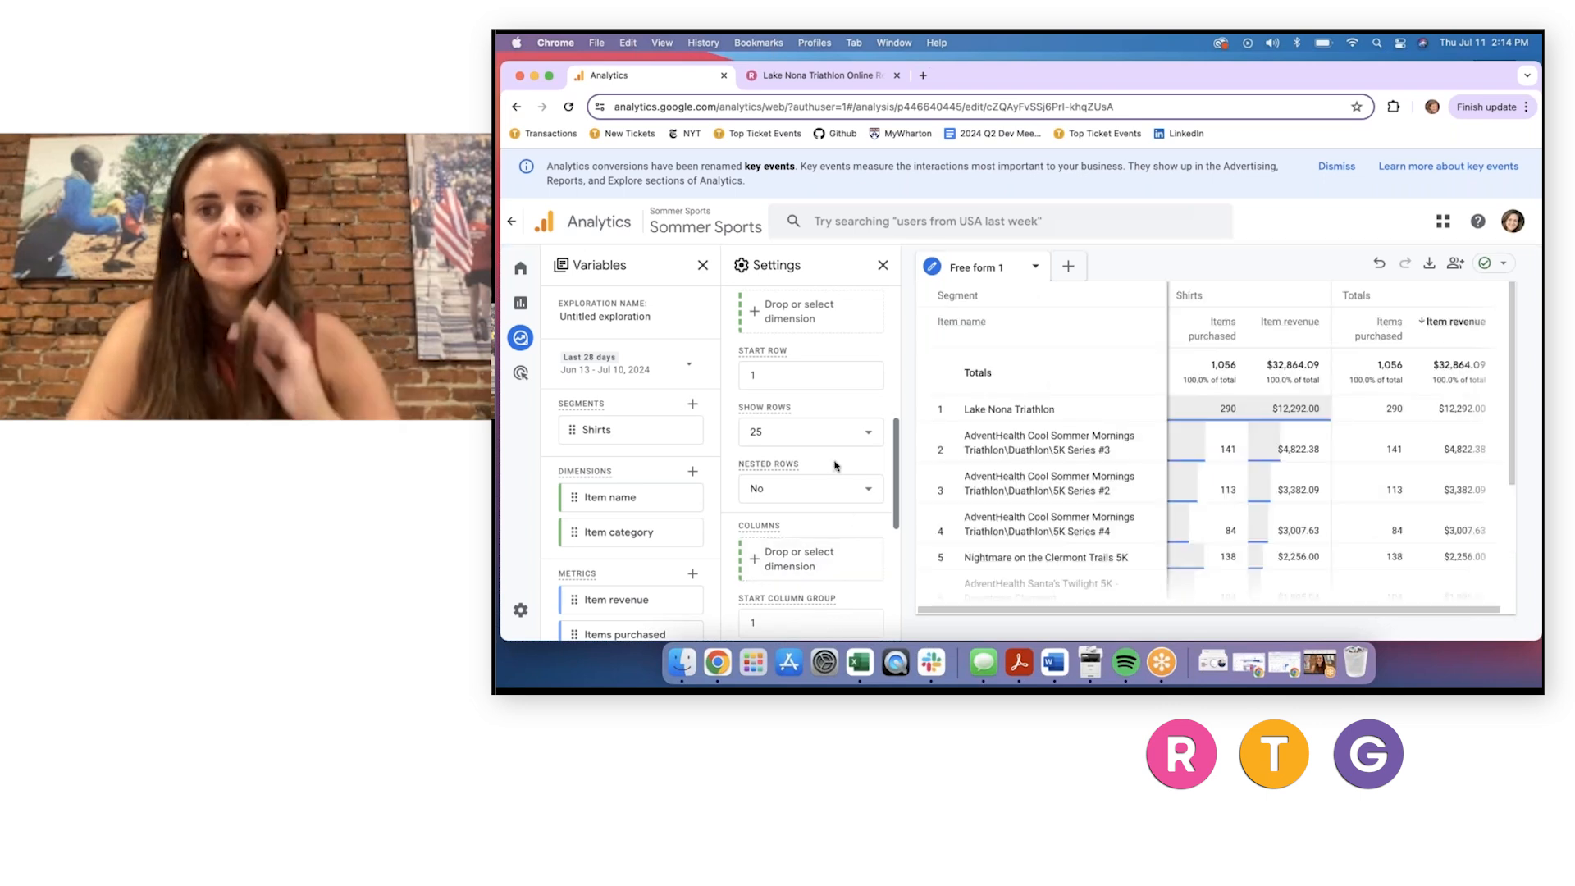
Start a second custom user segment with Item category as its inclusion condition.
scroll(845, 508, "up", 5)
scroll(836, 466, "up", 3)
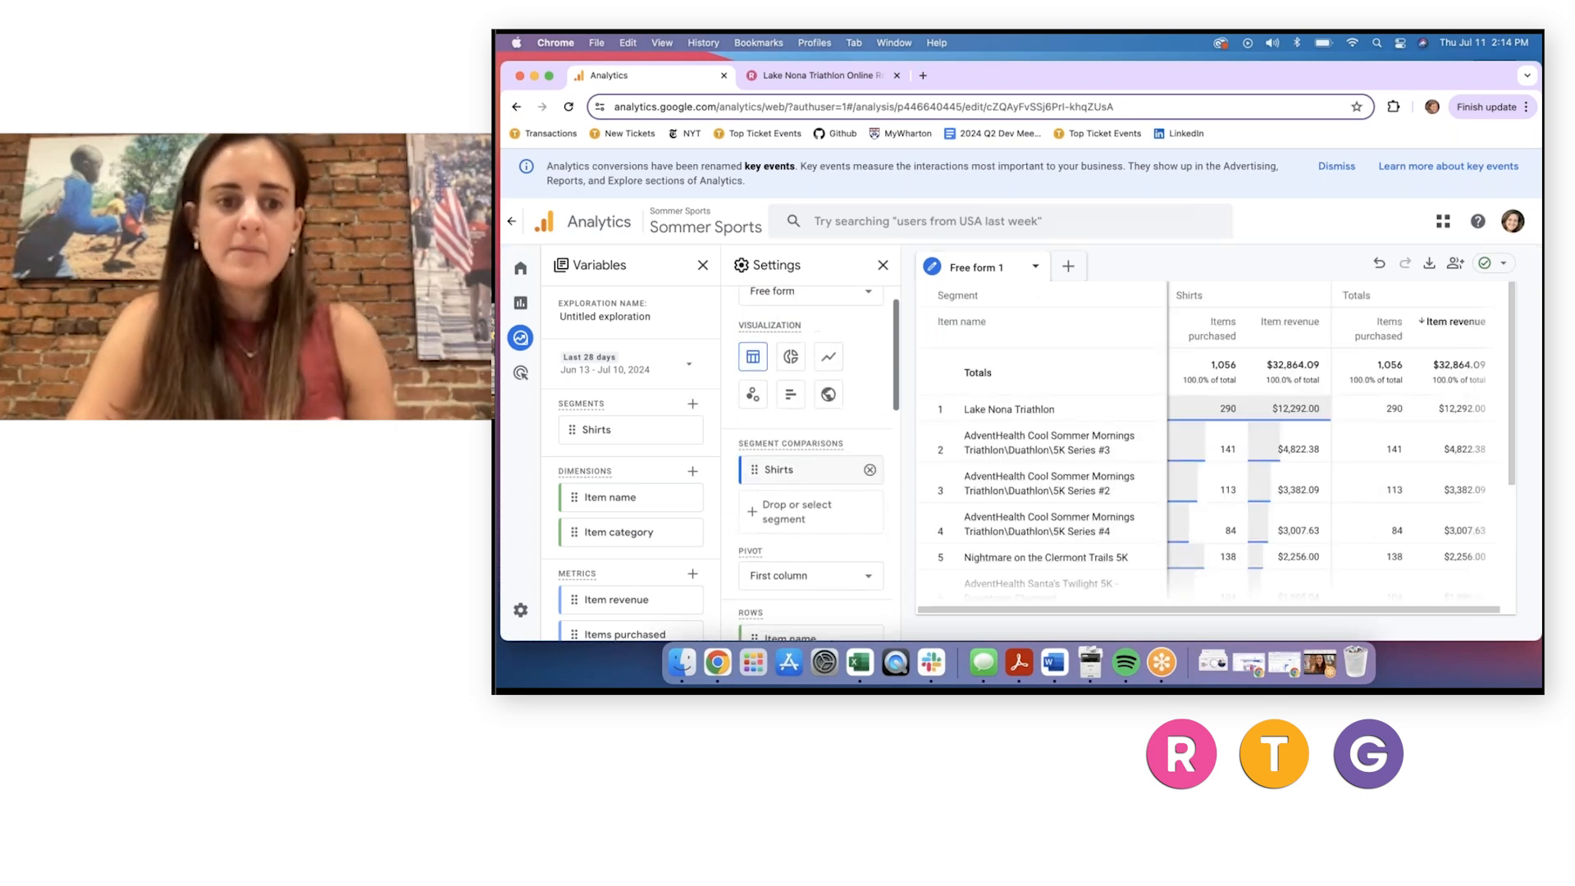
left_click(693, 405)
left_click(976, 316)
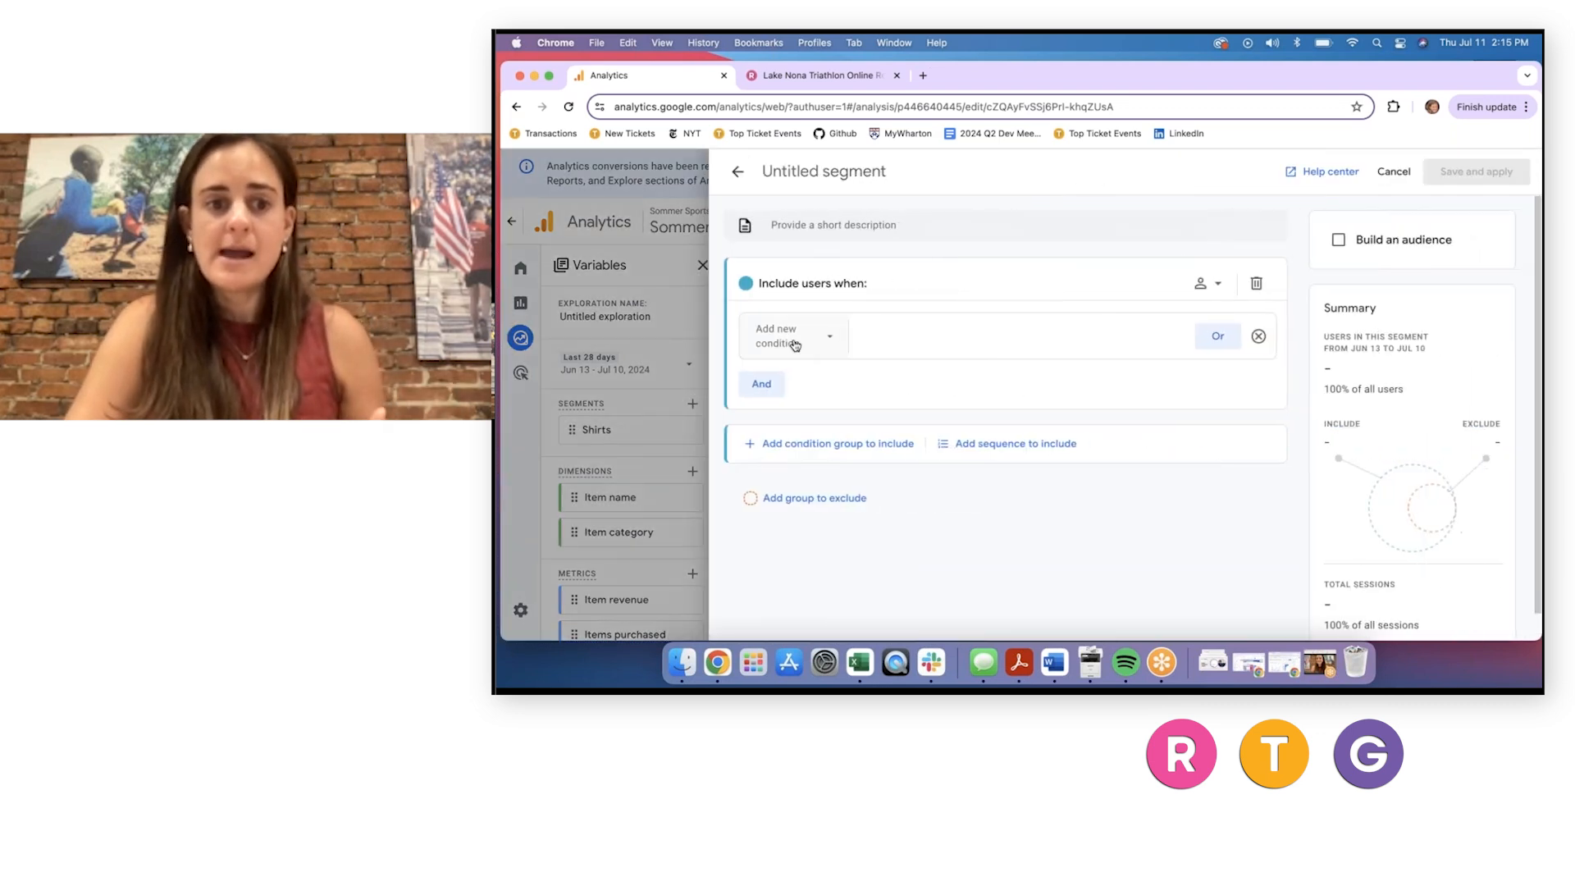
left_click(795, 345)
type("item categ")
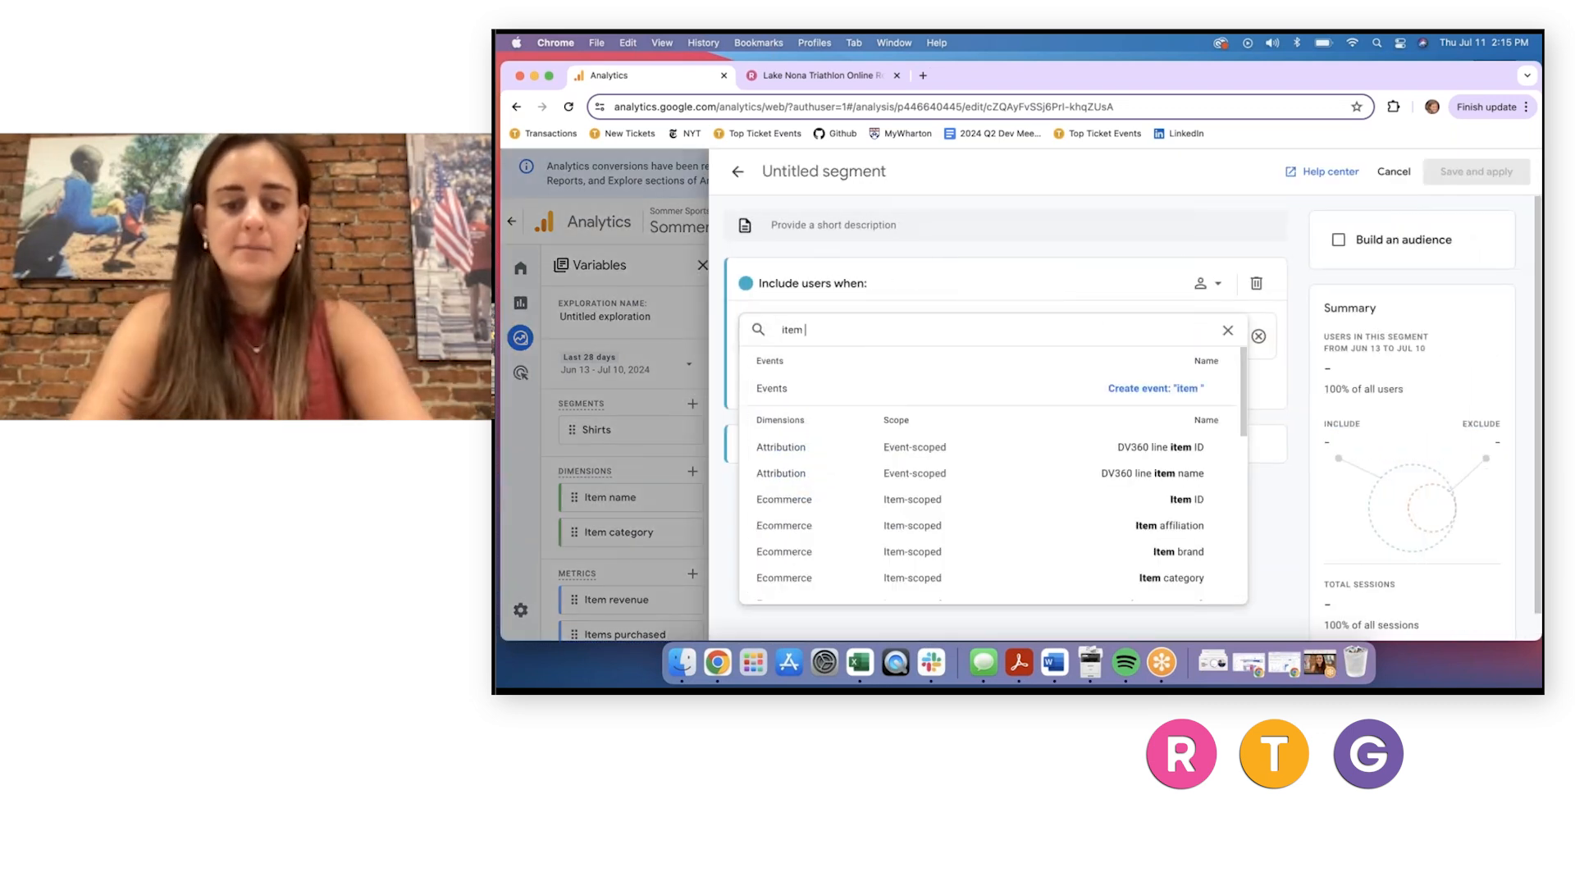
left_click(1015, 447)
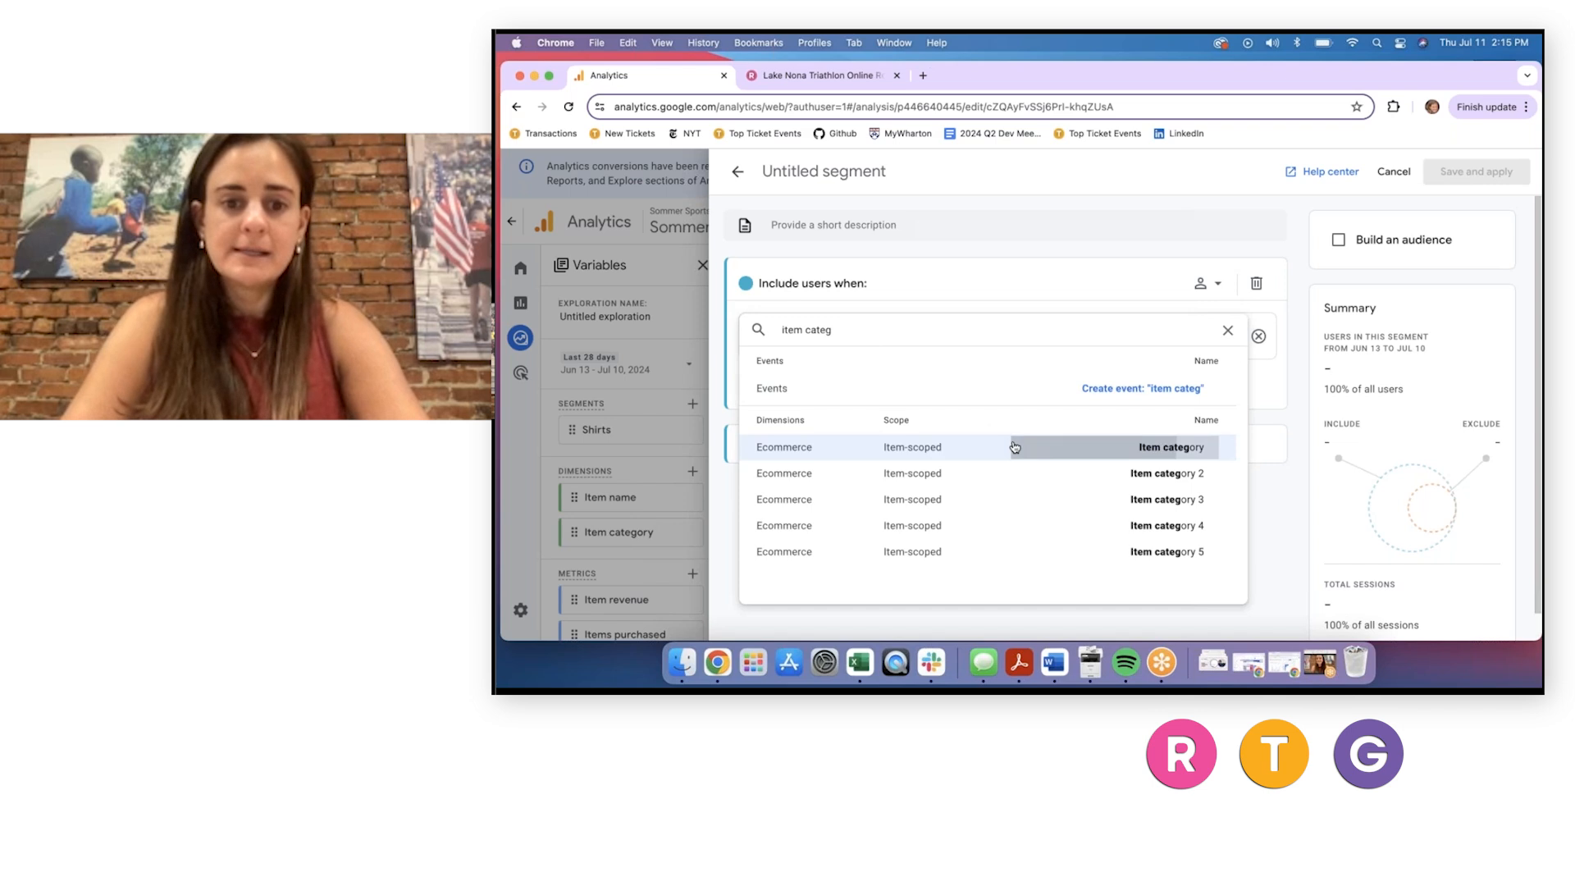
Set the second segment's condition to Item category containing 5k at any point in time, and save and apply the segment.
left_click(908, 336)
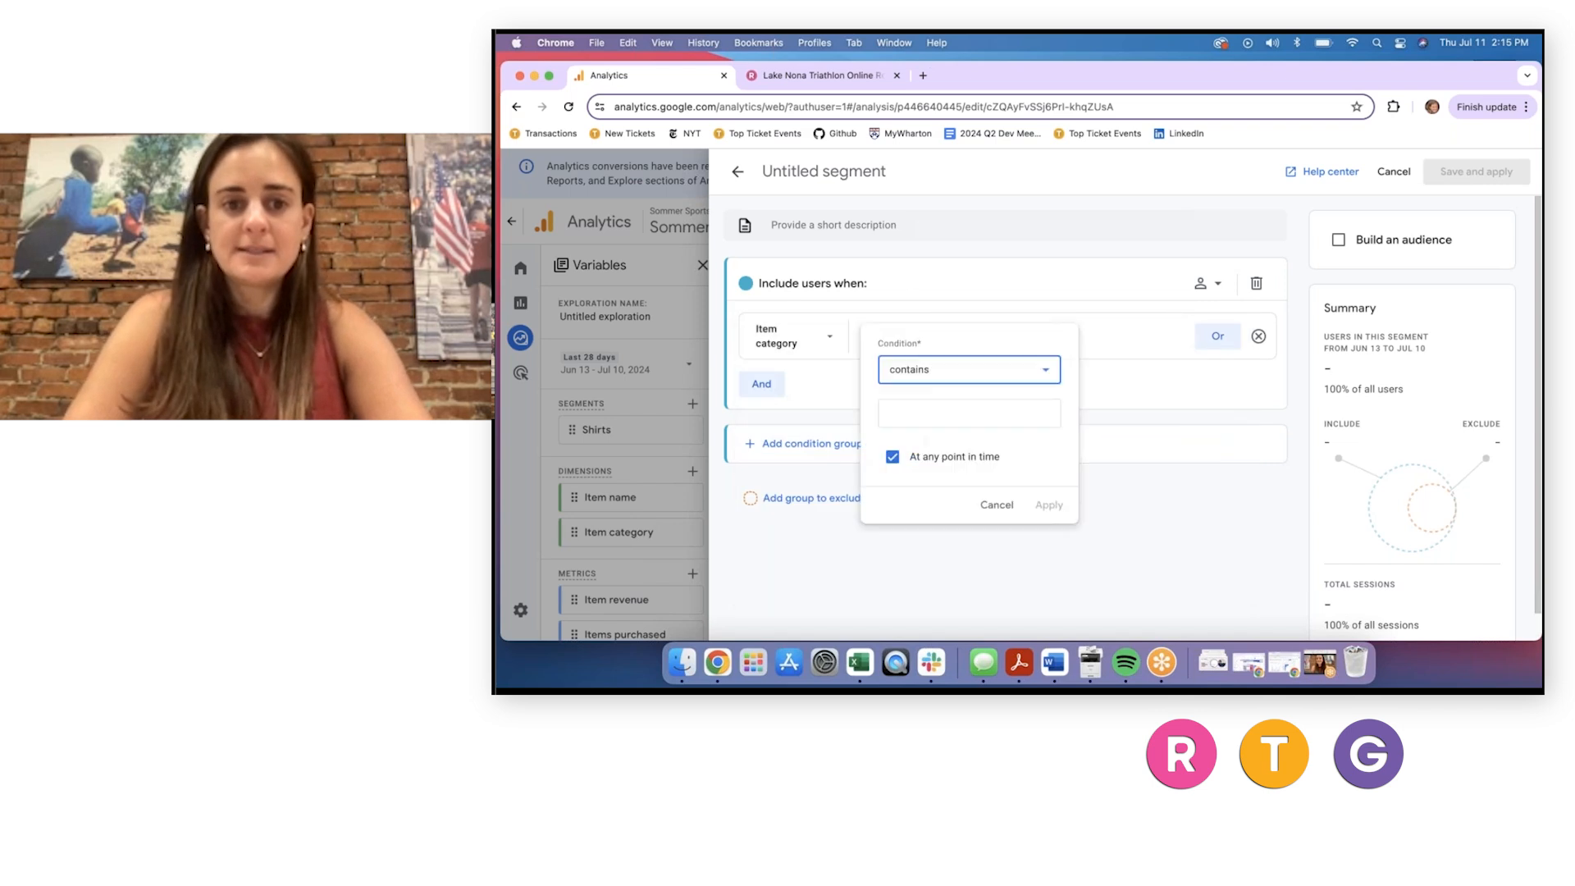
left_click(930, 417)
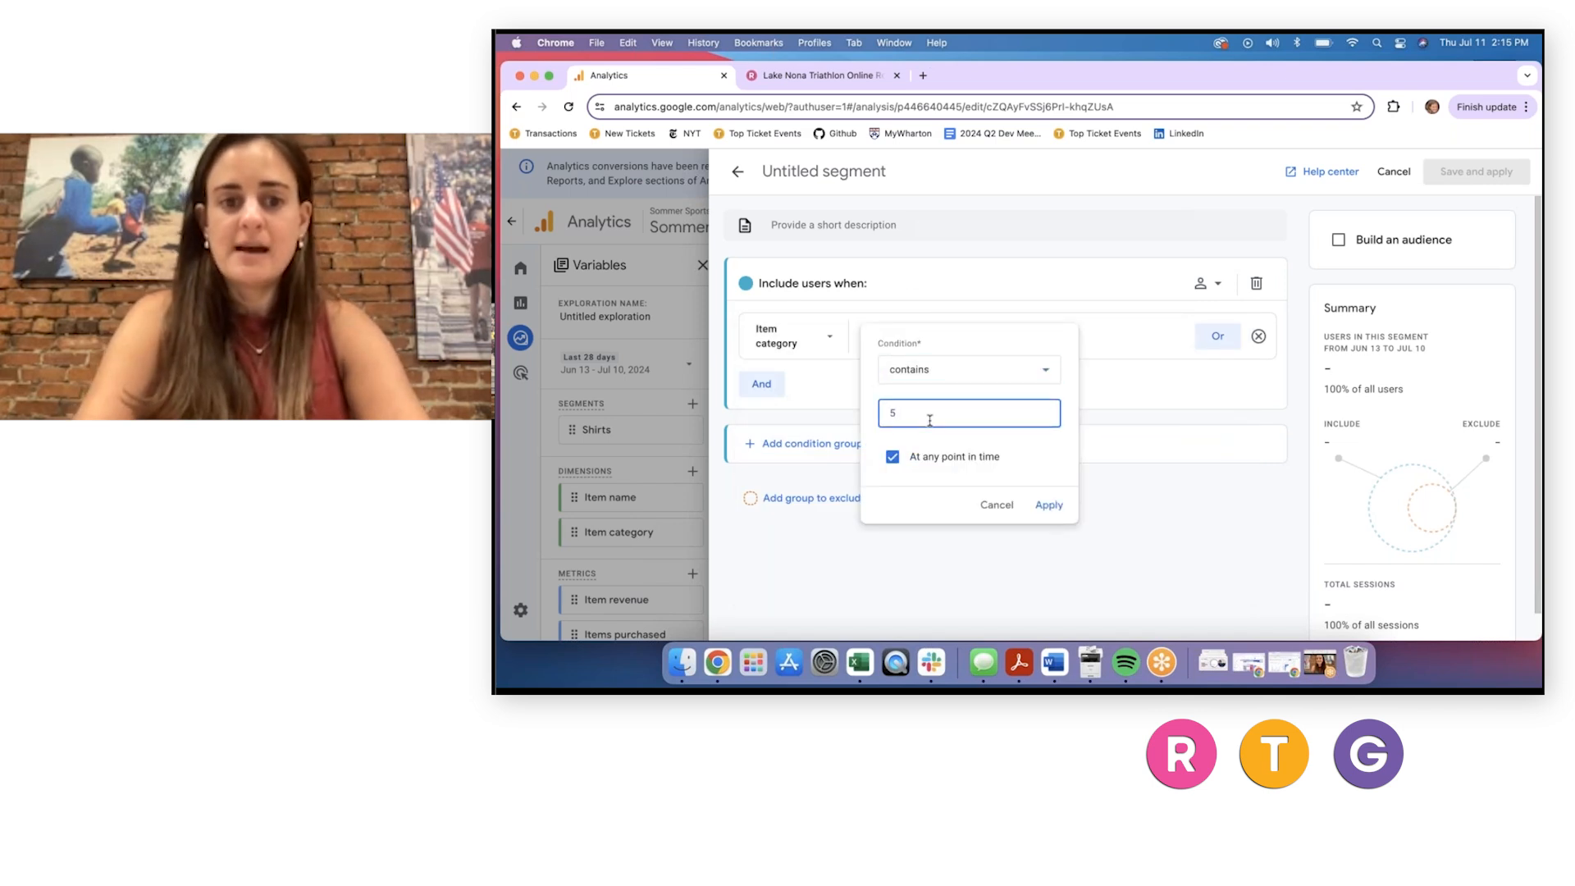
left_click(1047, 505)
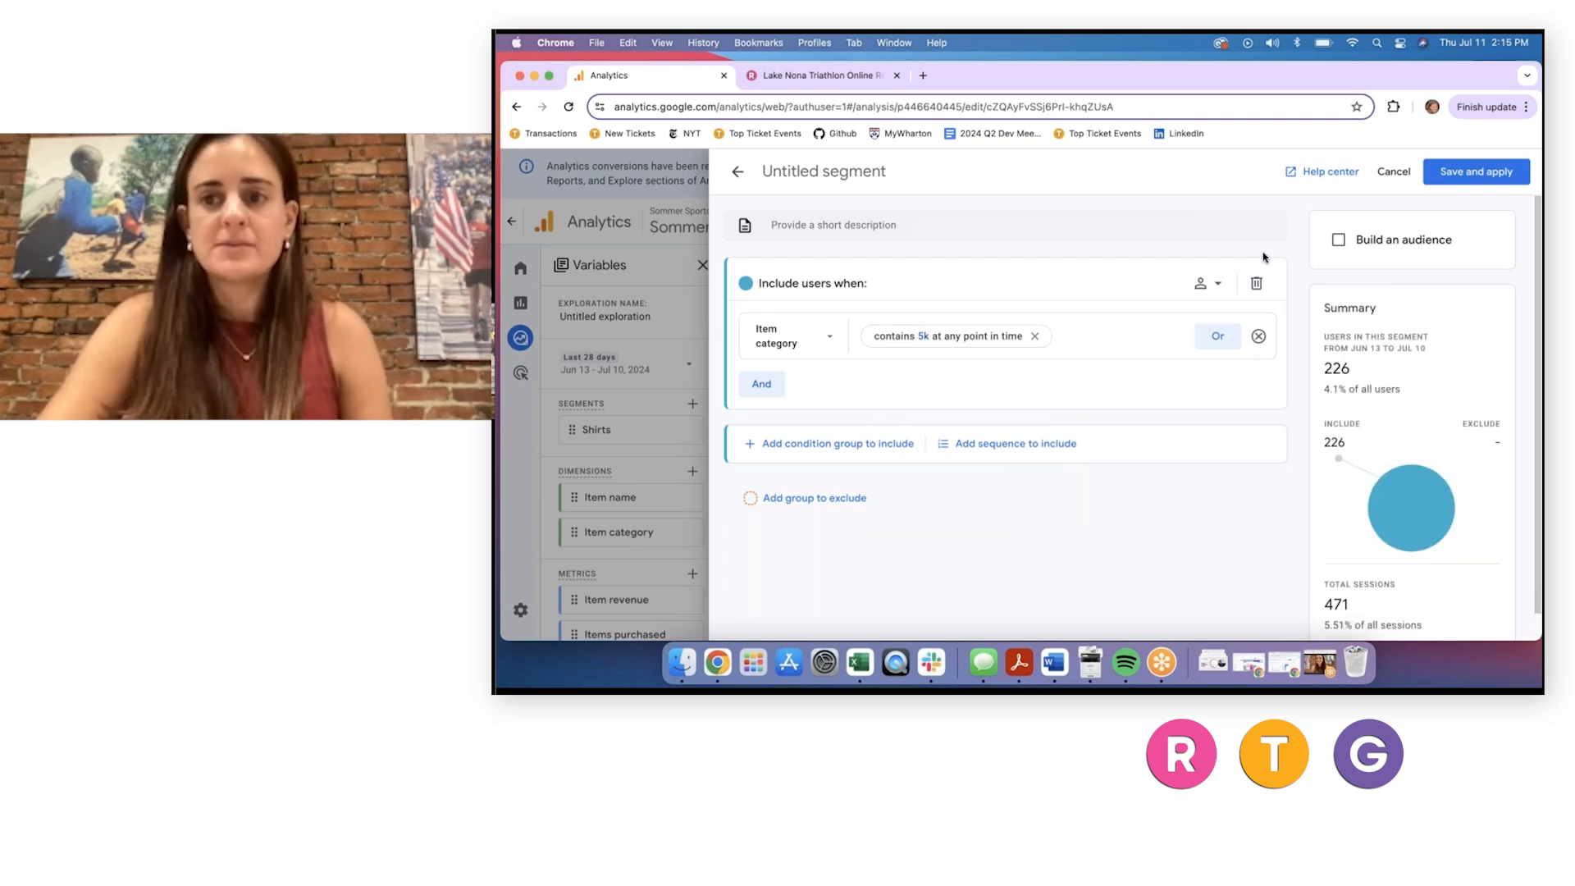
left_click(1477, 172)
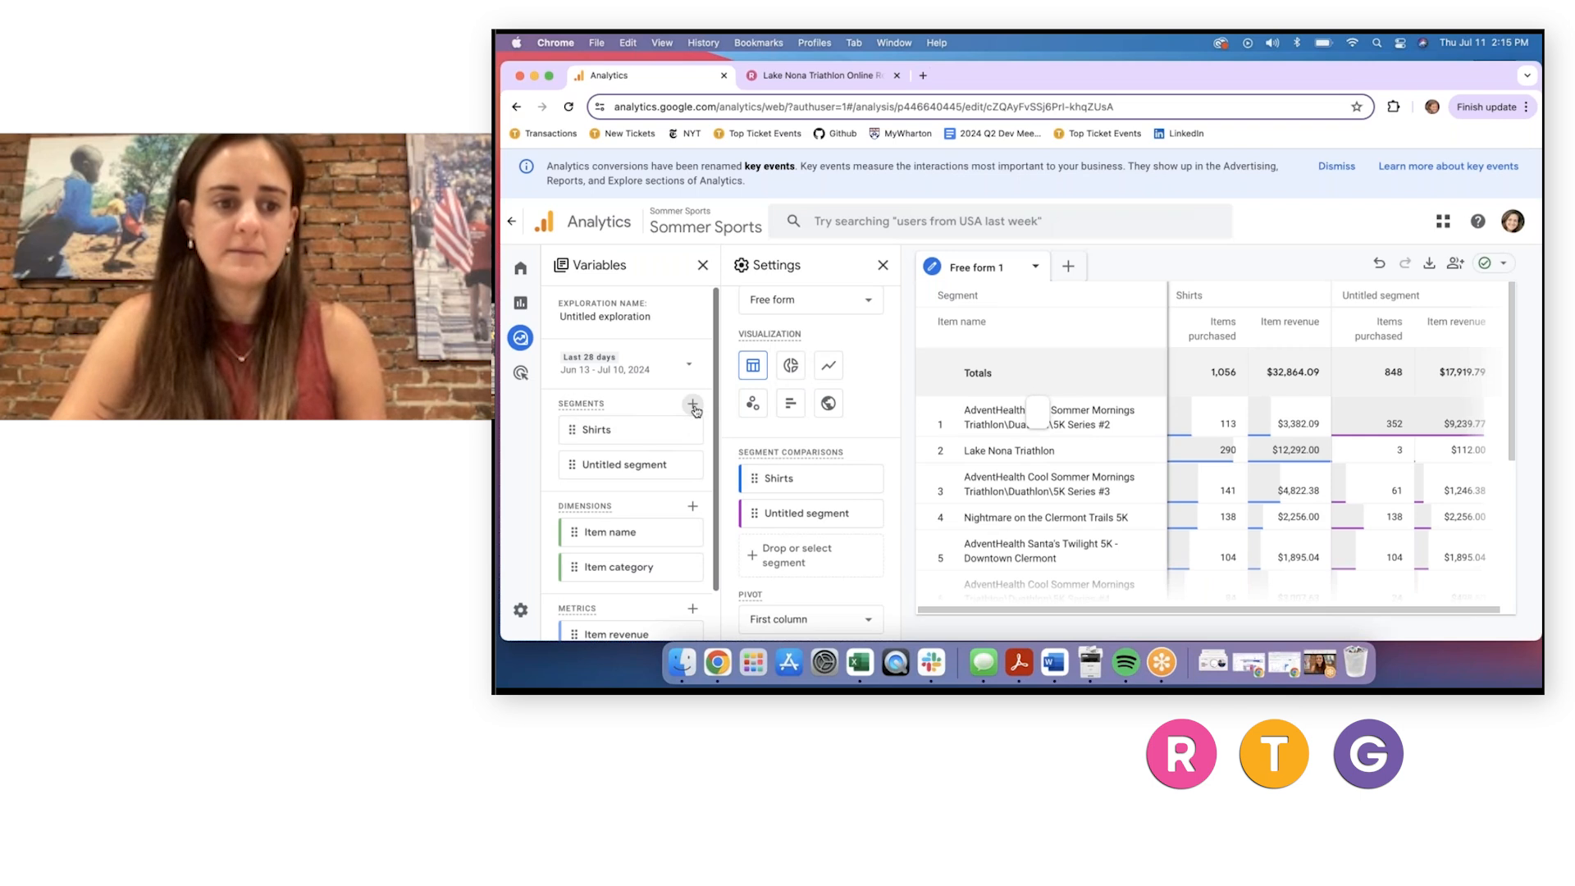
Rename the untitled 5k-category segment as 5k and save it.
left_click(690, 466)
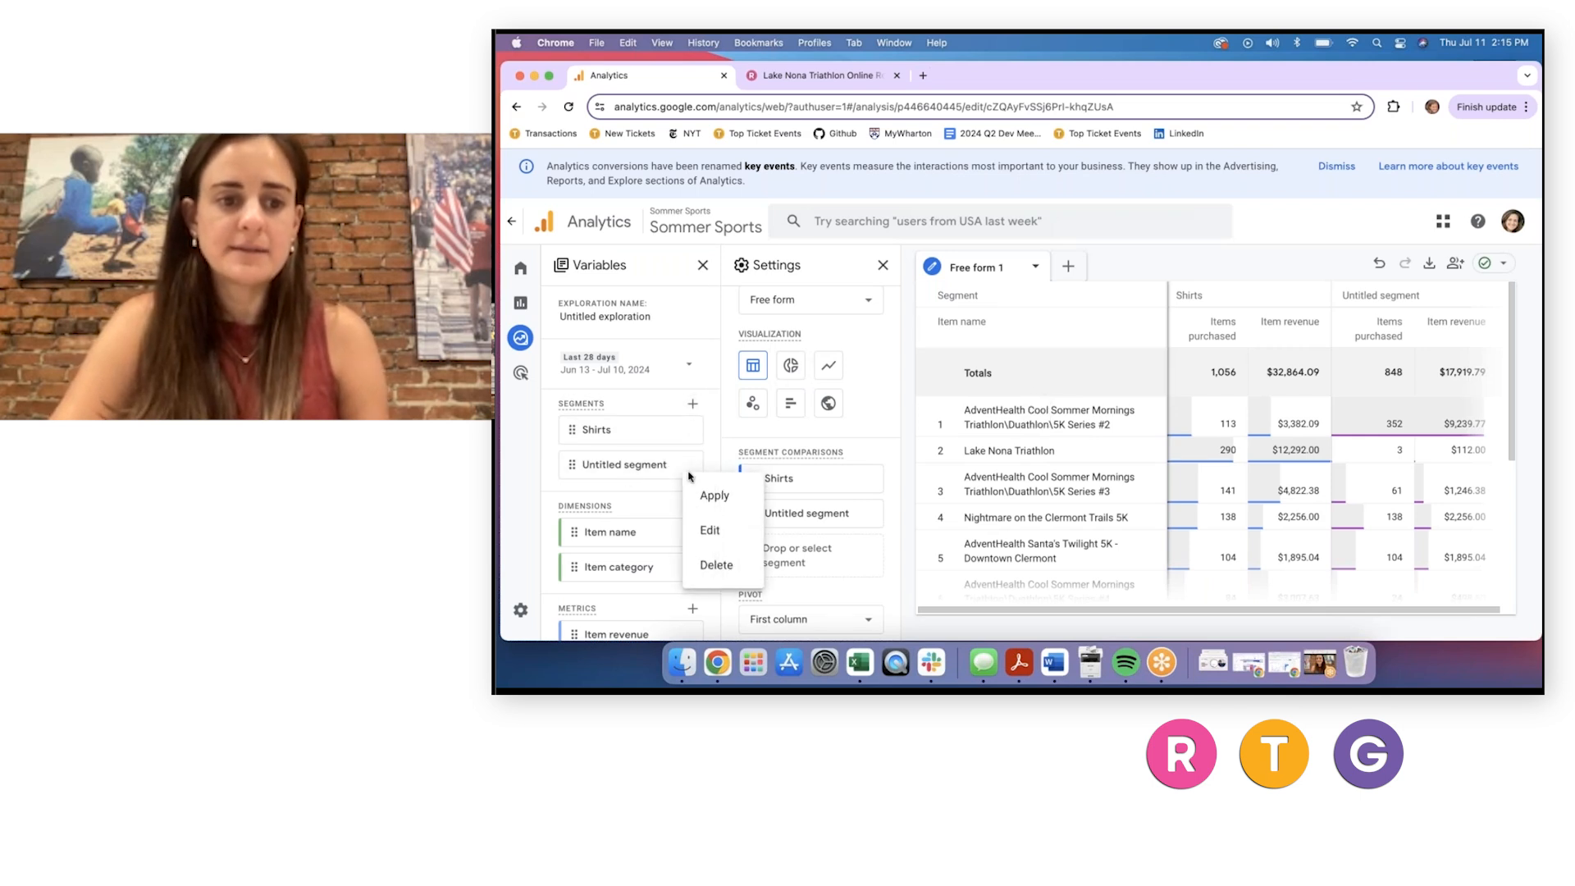
left_click(710, 530)
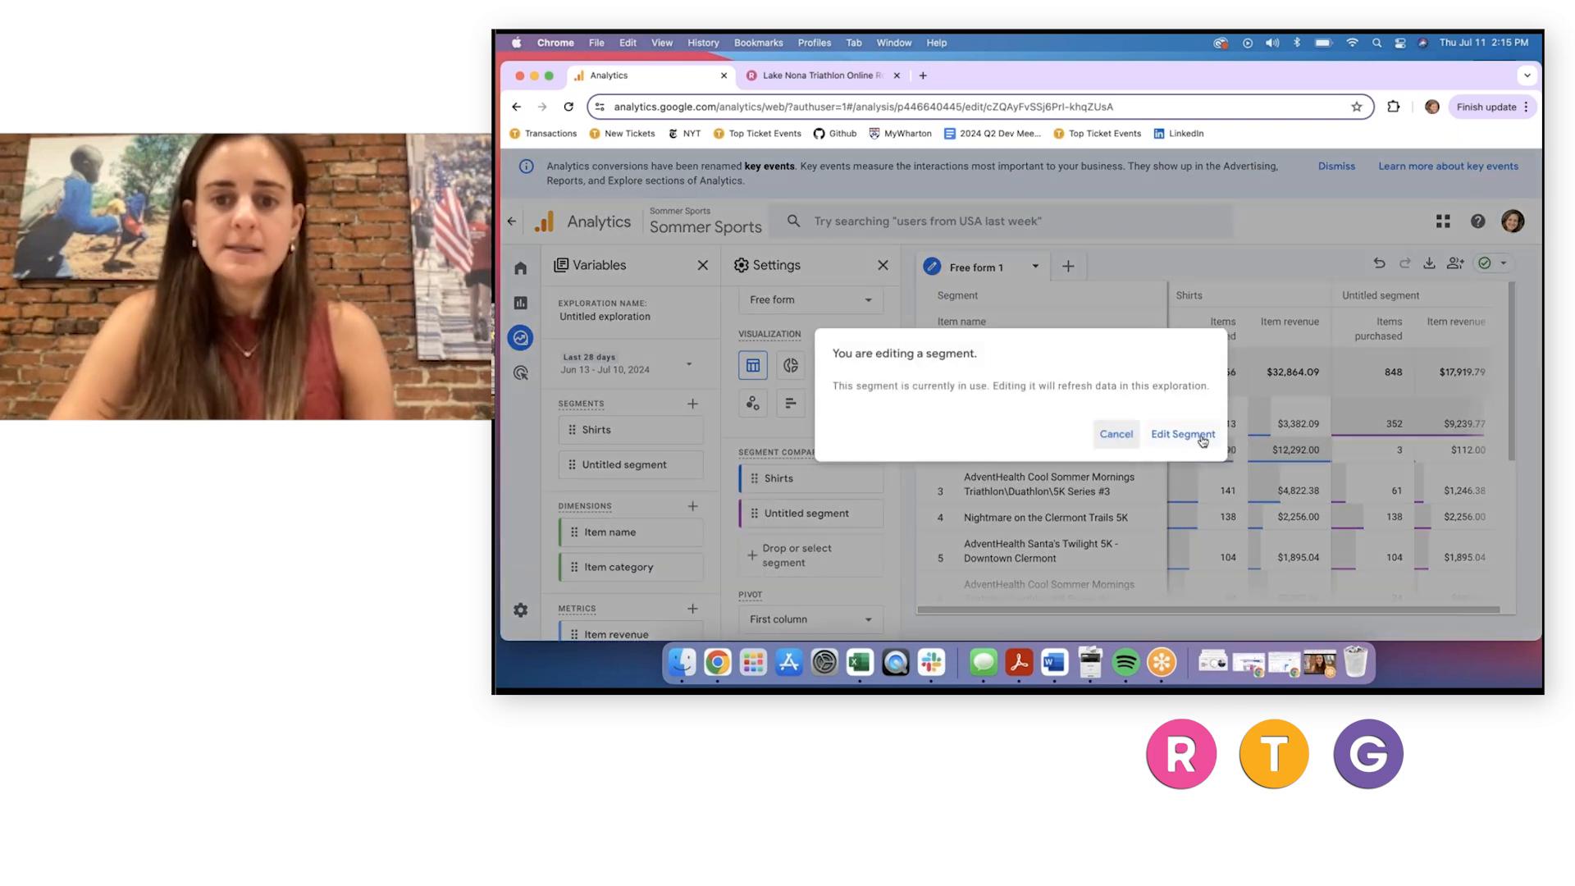
left_click(1200, 438)
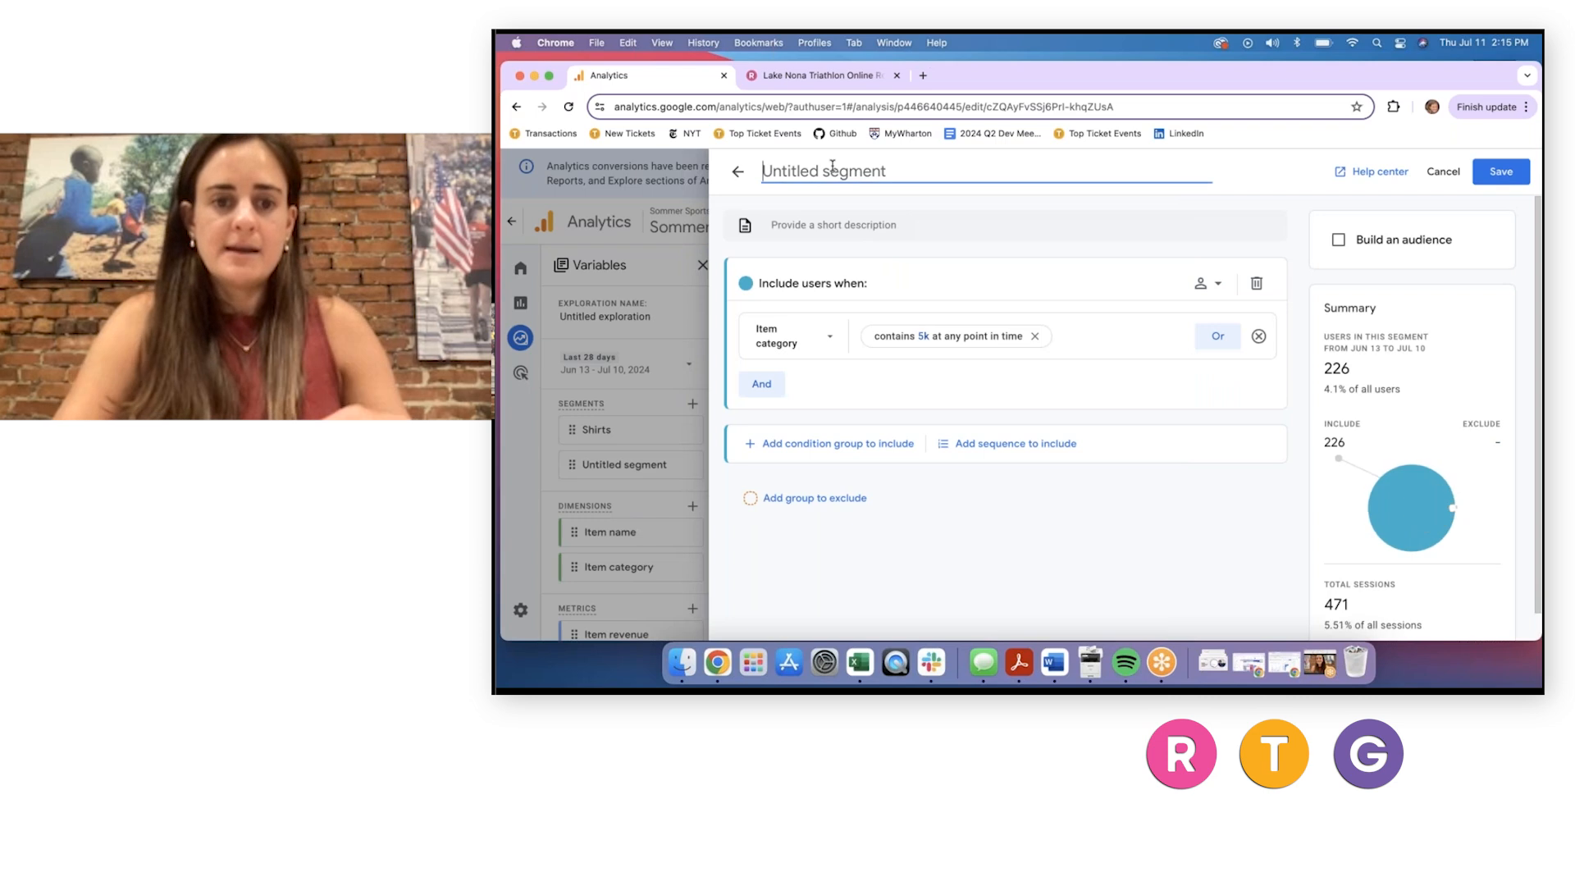
type("5k")
left_click(1502, 172)
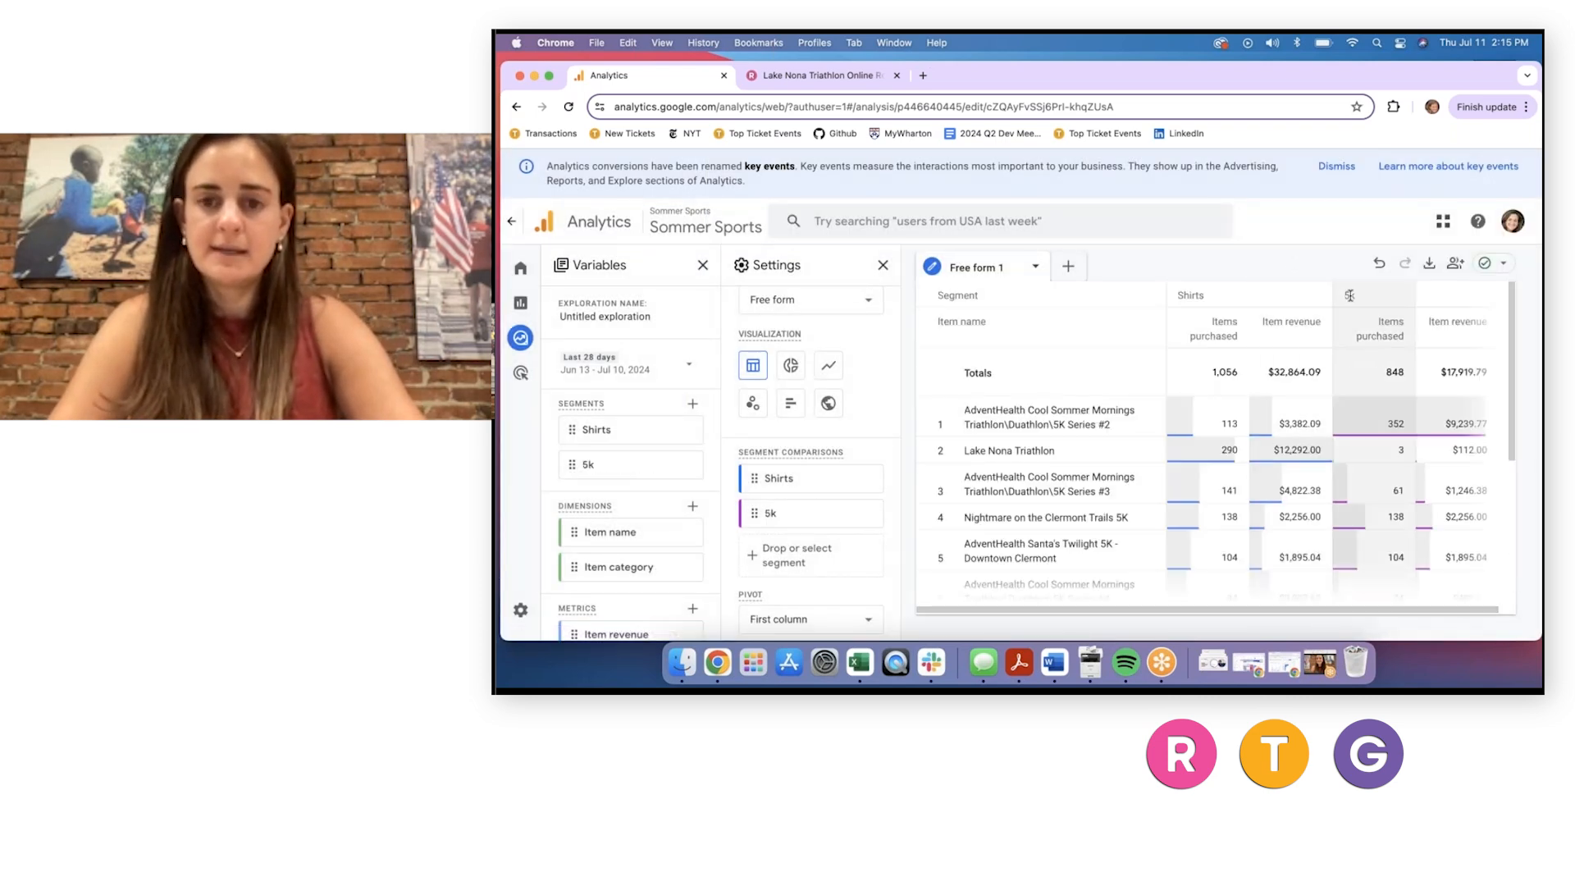
double_click(1349, 295)
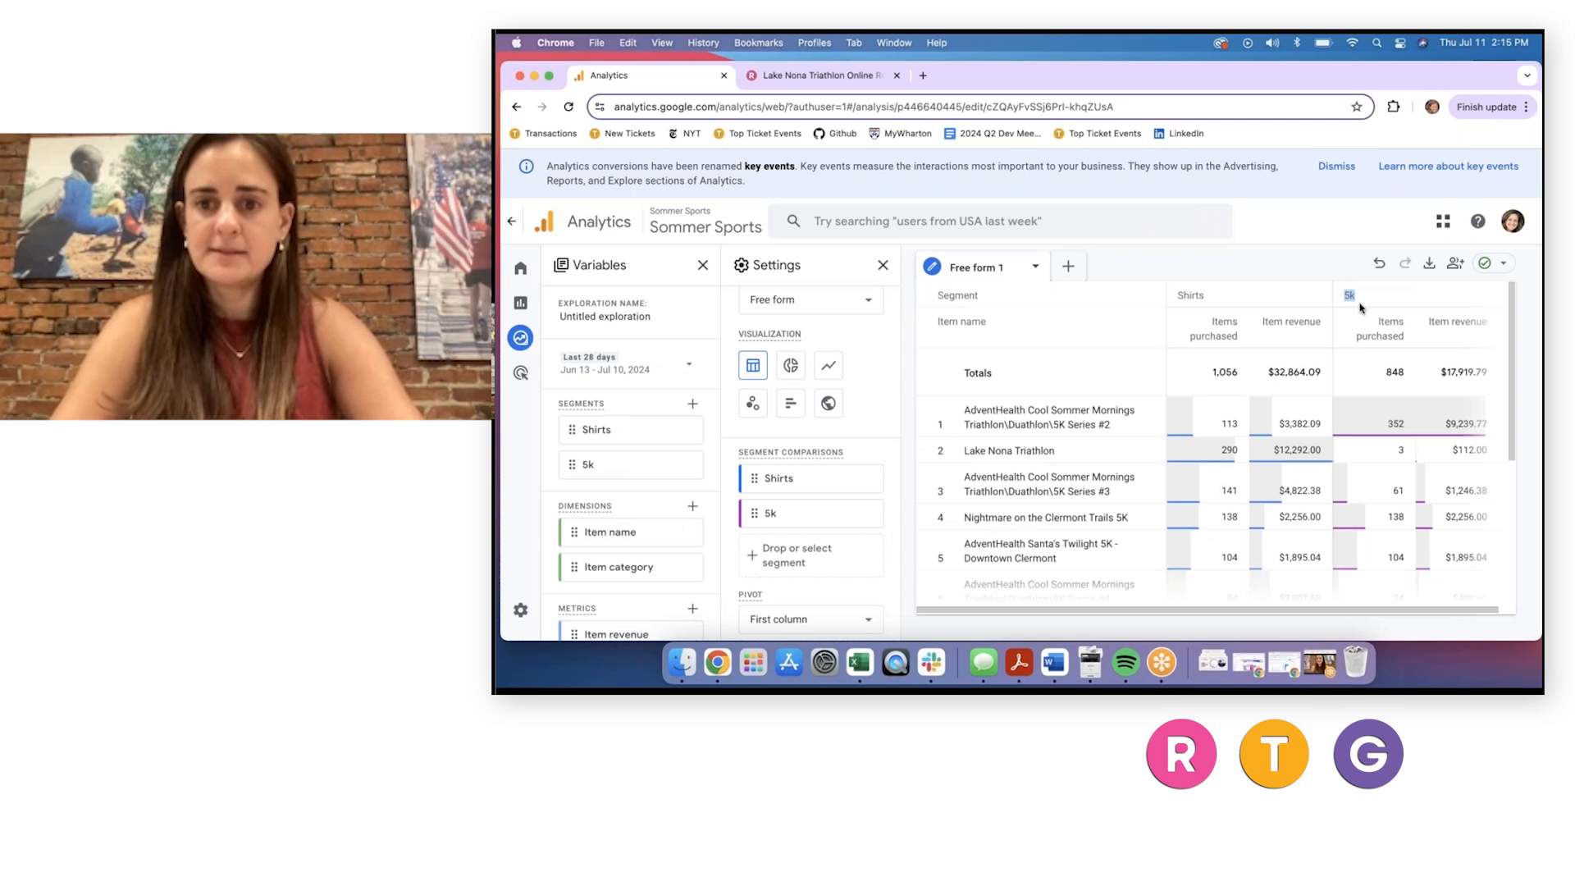
left_click(1377, 315)
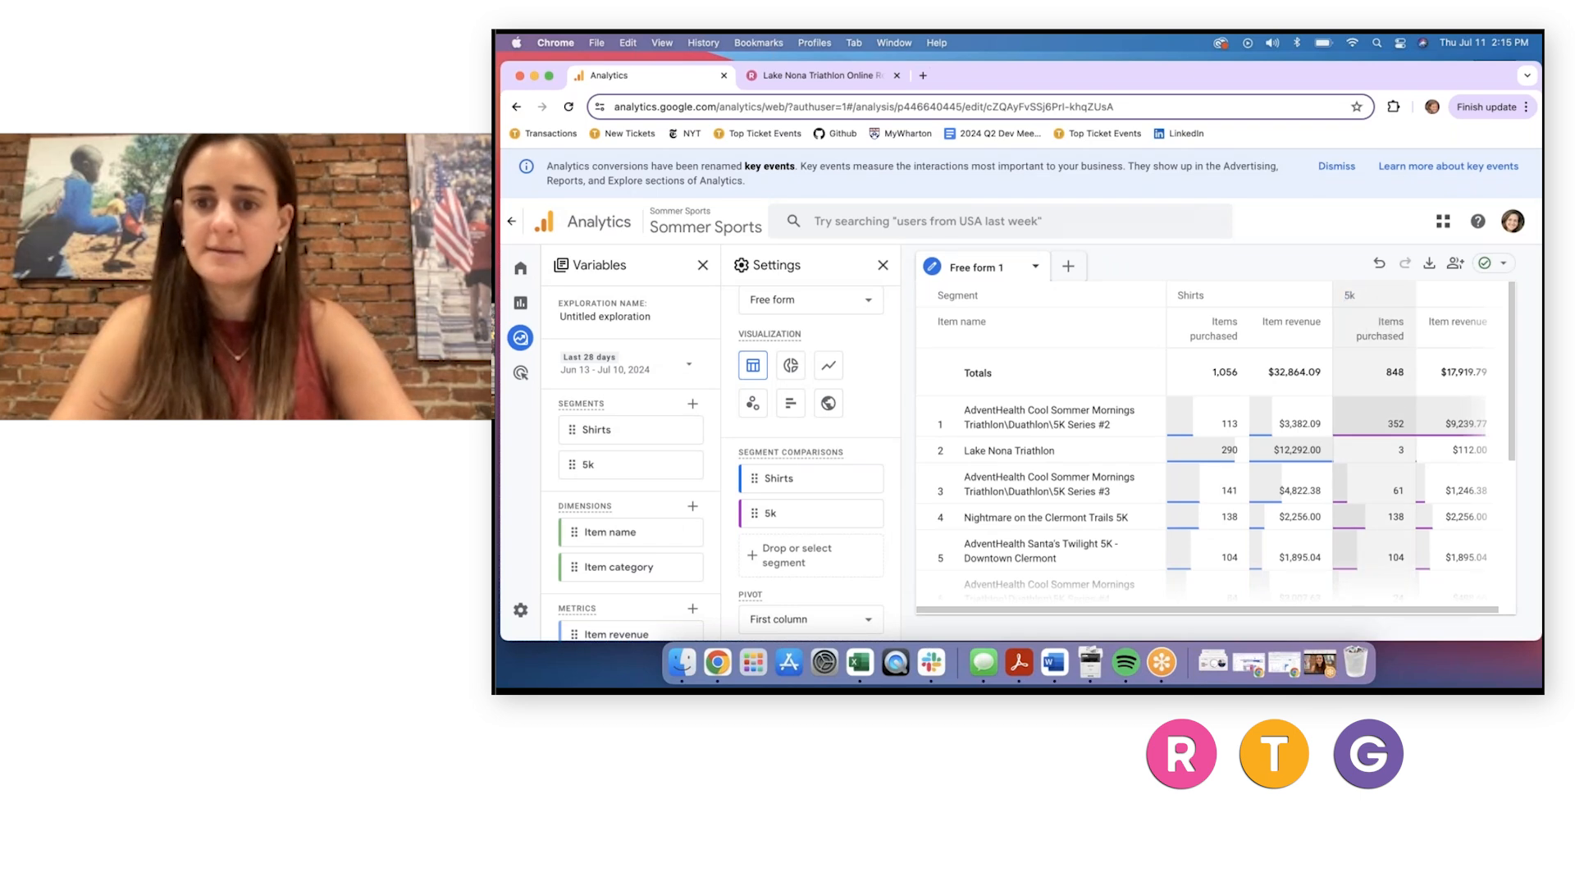
Start a third custom user segment with Item category as its inclusion condition.
left_click(694, 405)
left_click(956, 348)
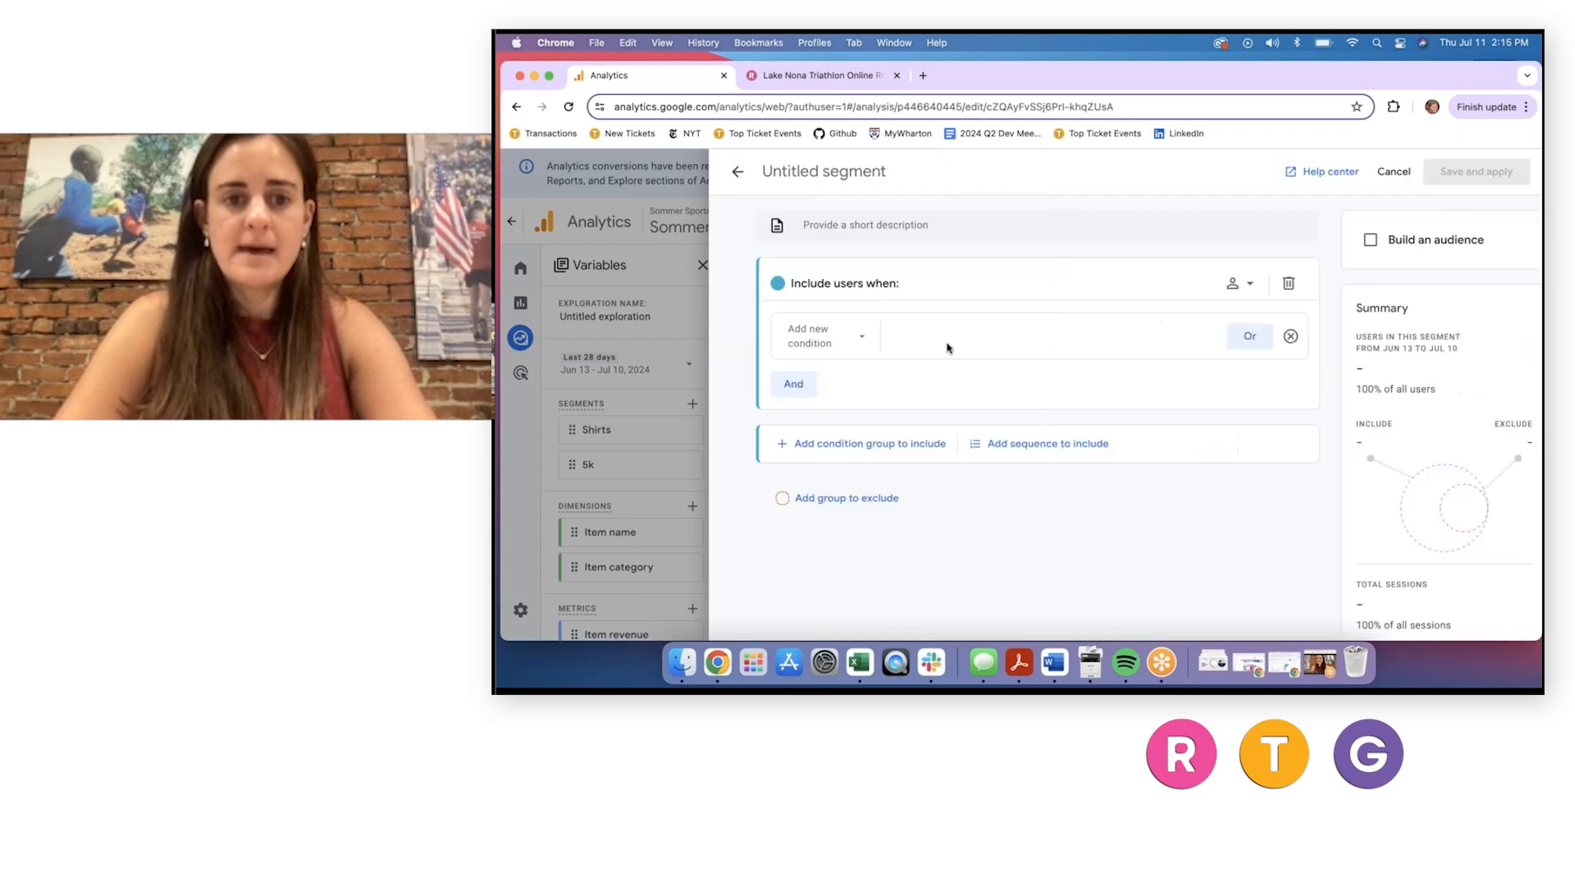
left_click(821, 347)
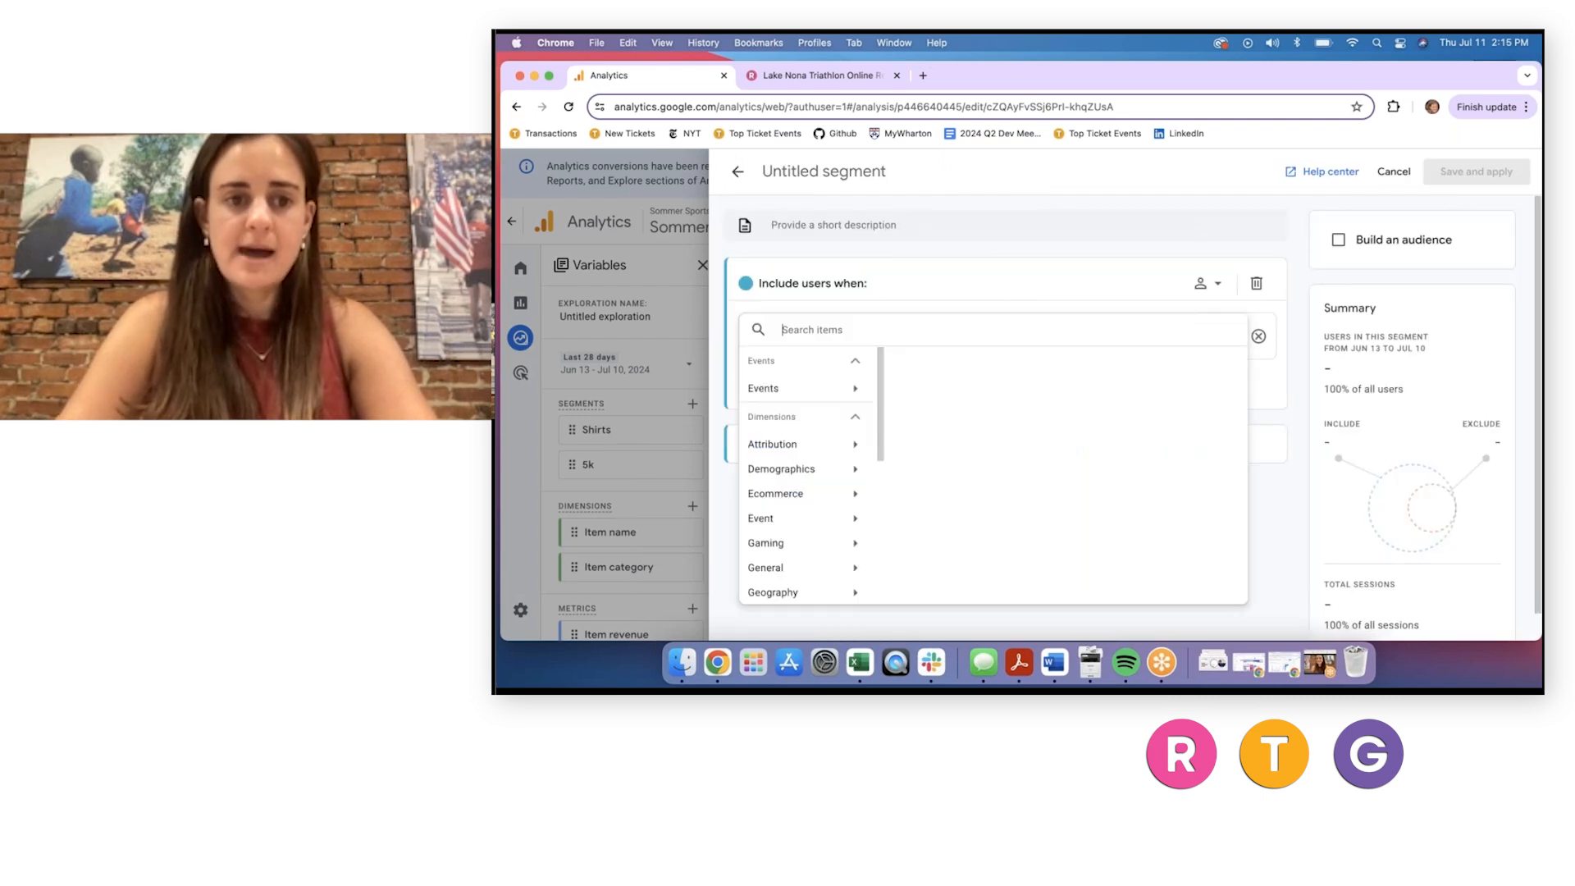
type("item cat")
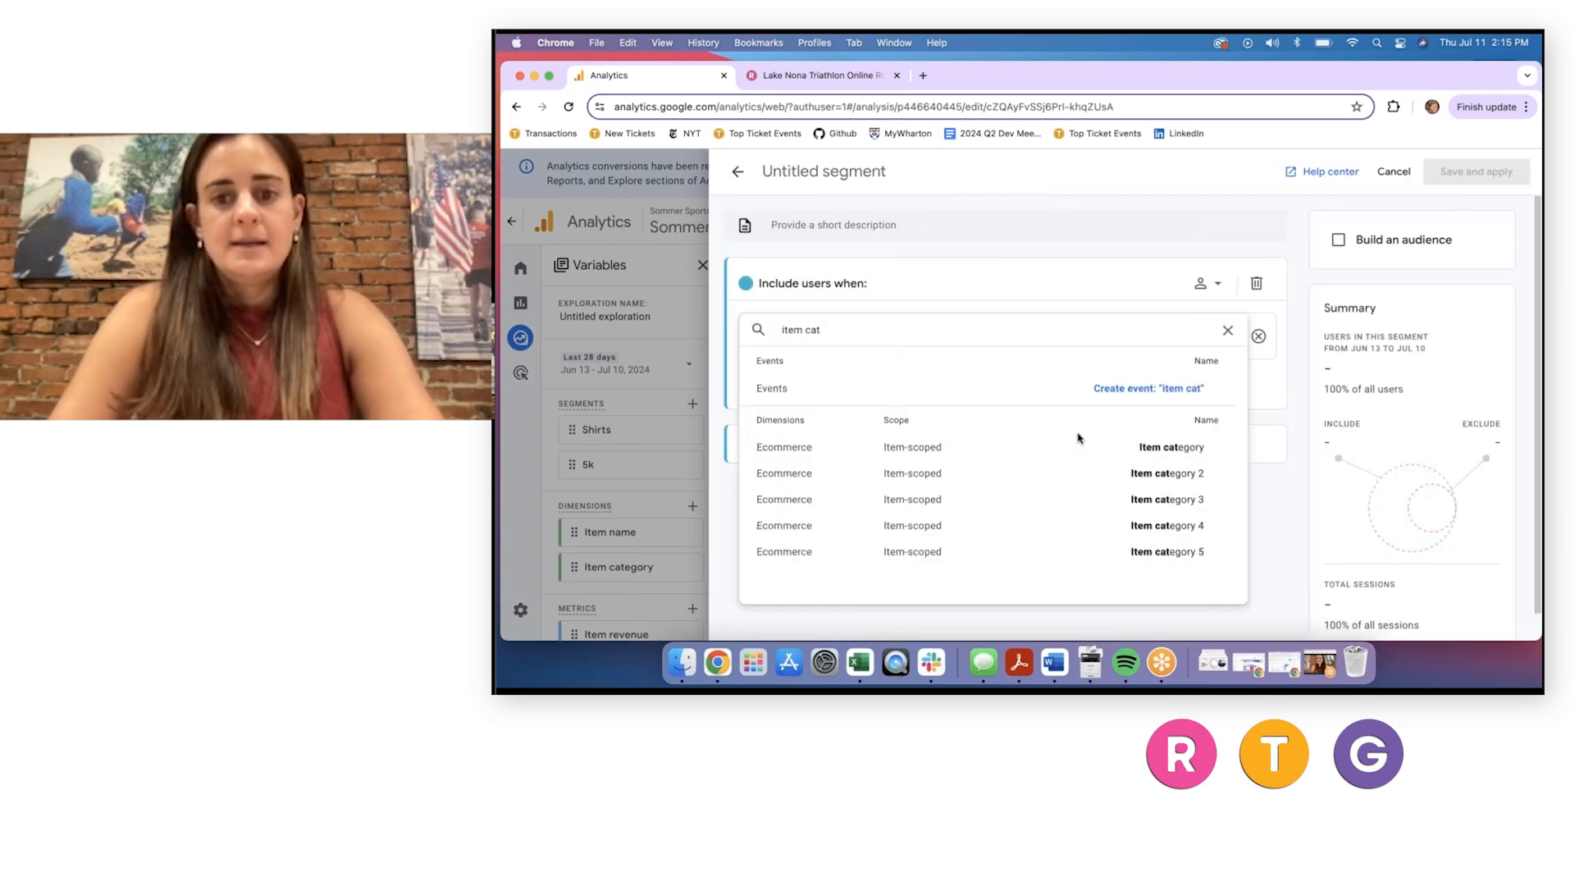
left_click(1079, 447)
Set the third segment's condition to Item category containing triathlon at any point in time, and save and apply the segment.
left_click(917, 338)
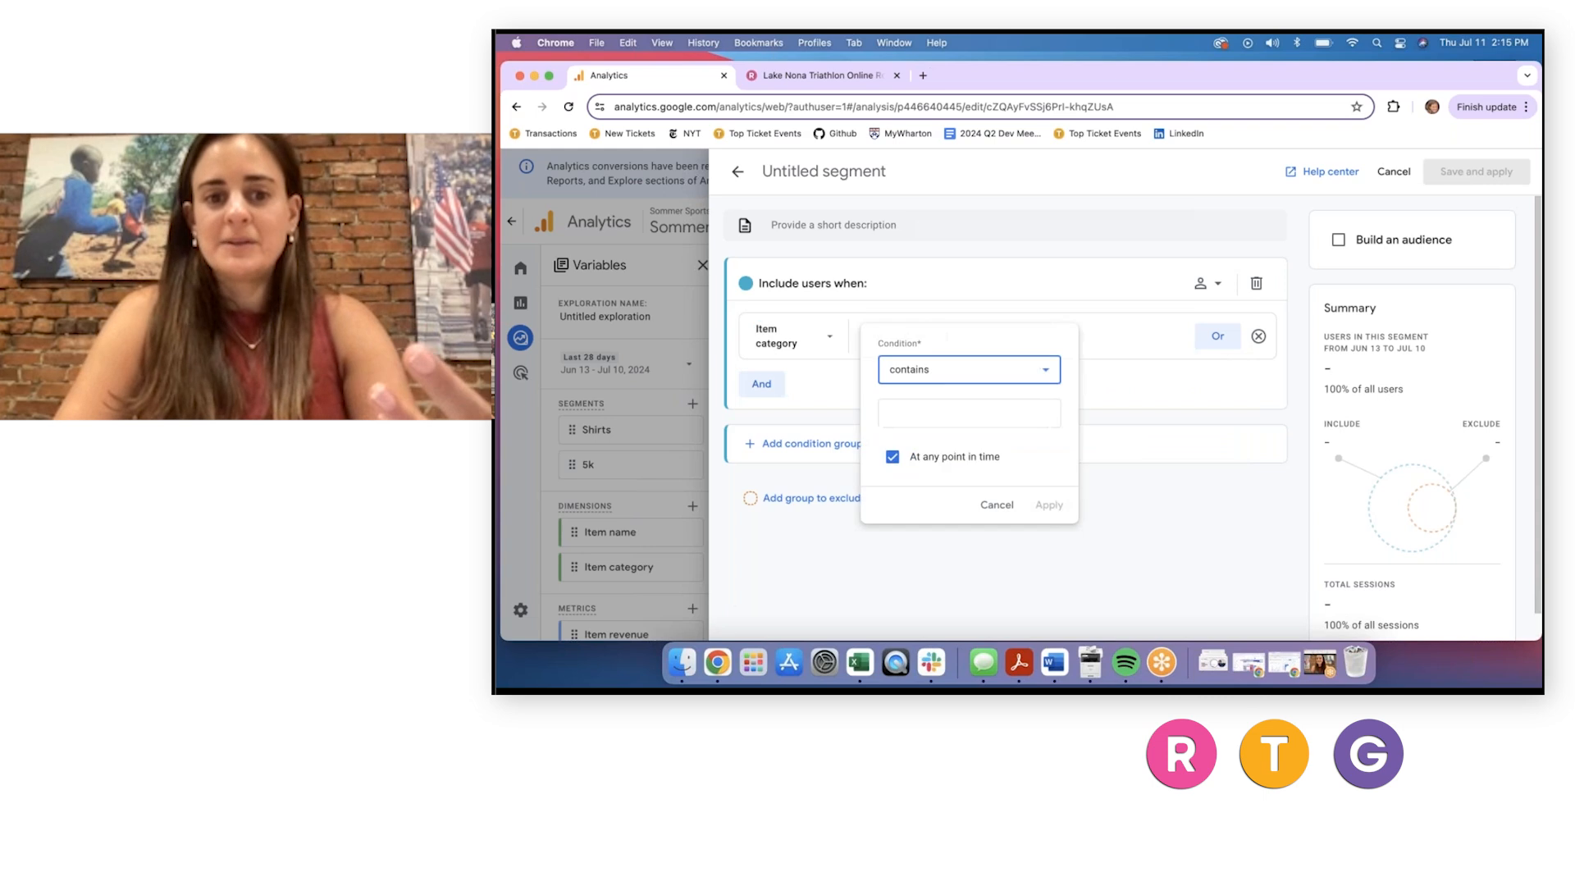
left_click(927, 423)
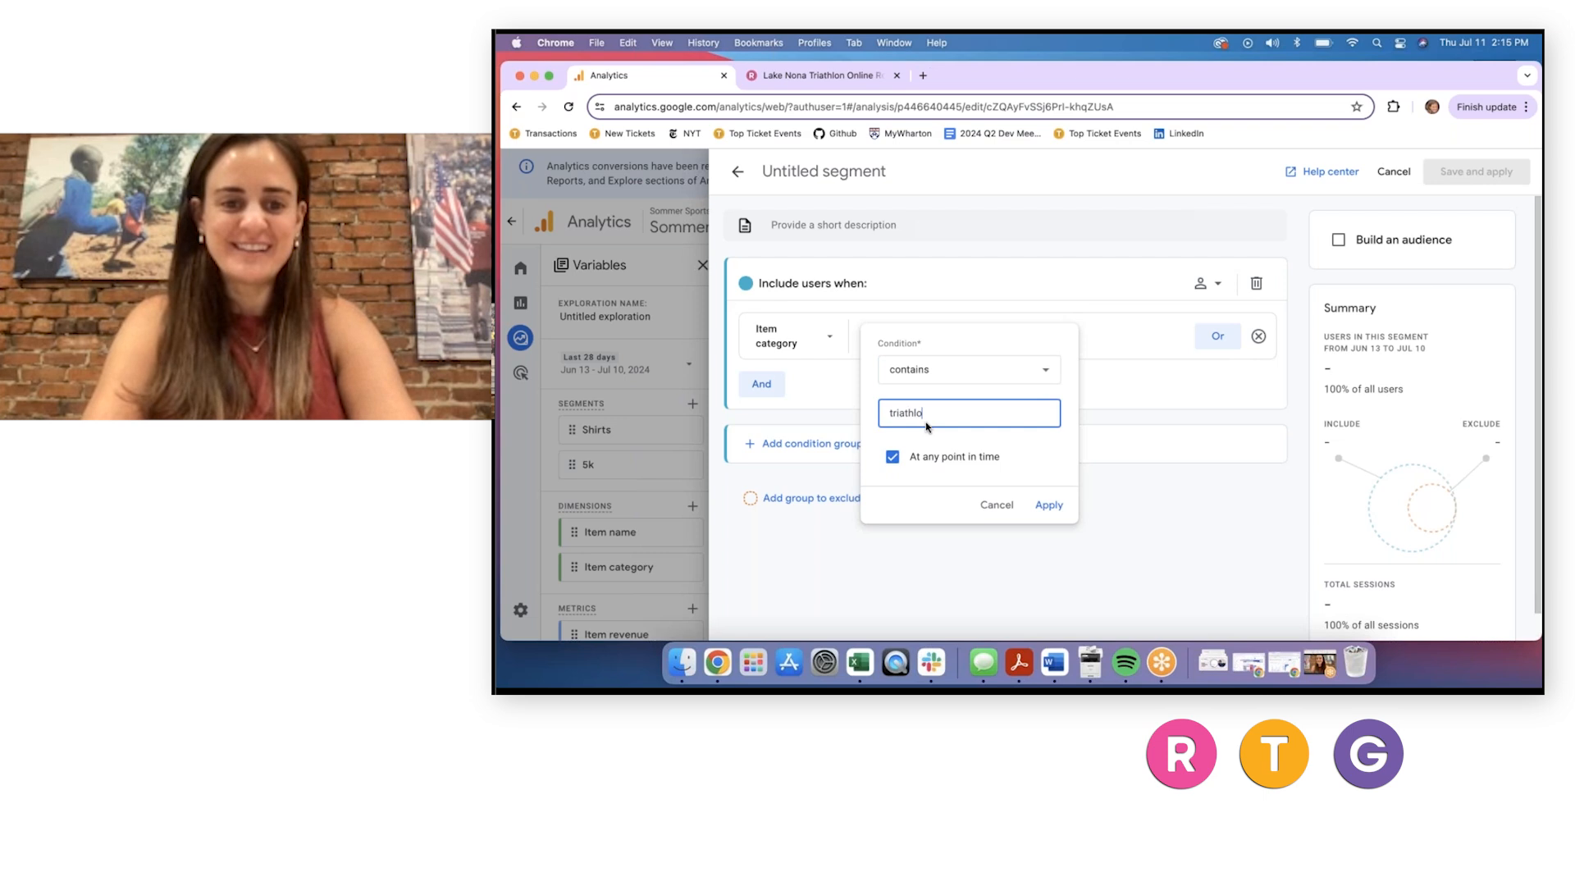
left_click(1047, 503)
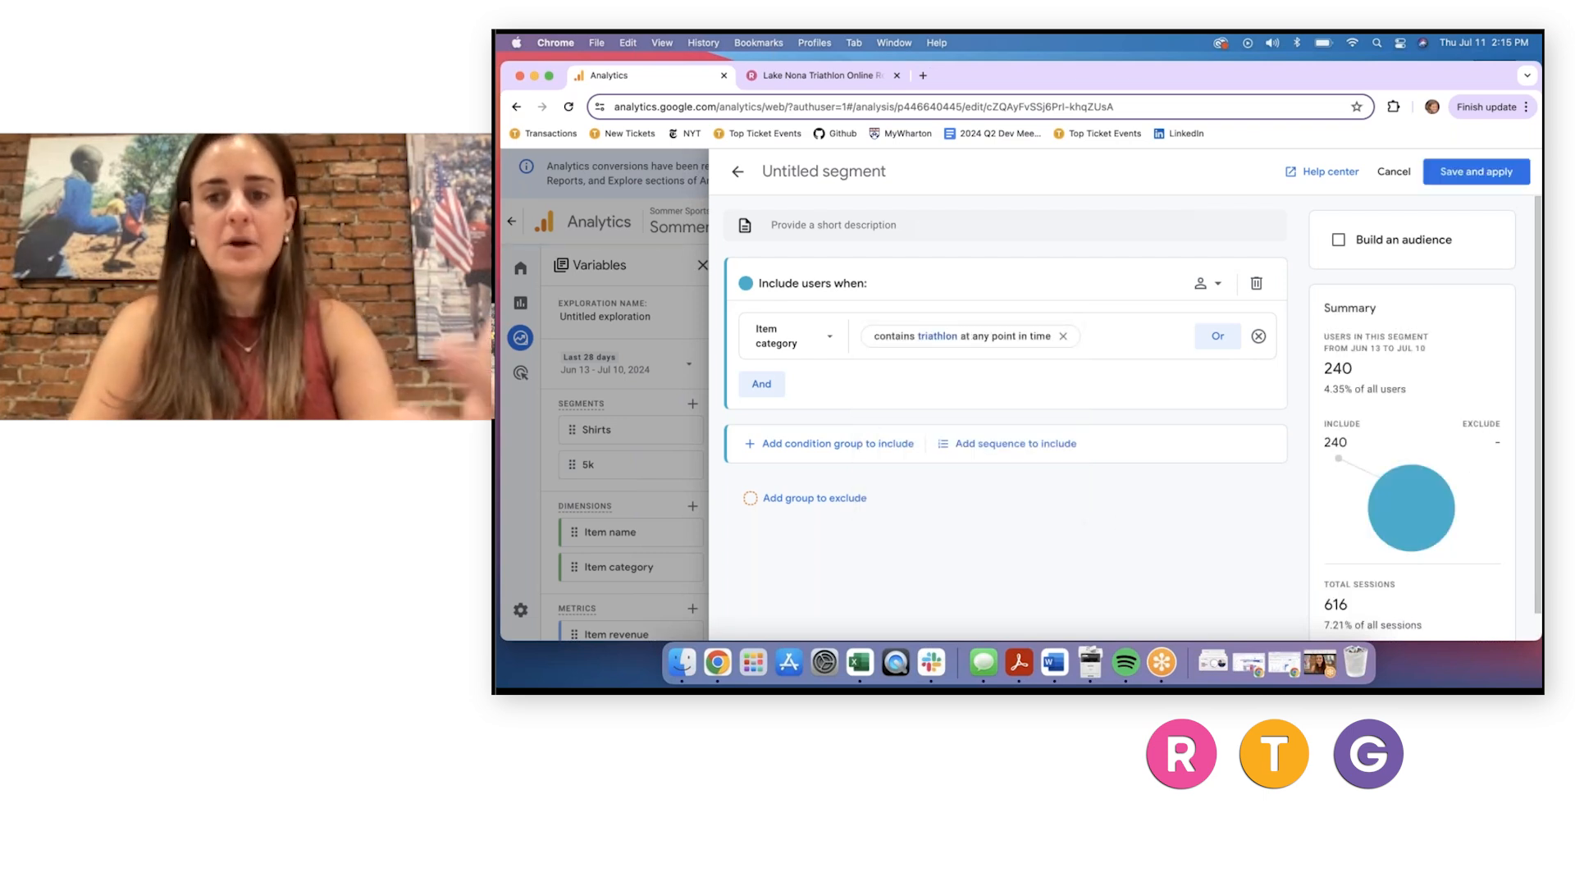
left_click(1457, 173)
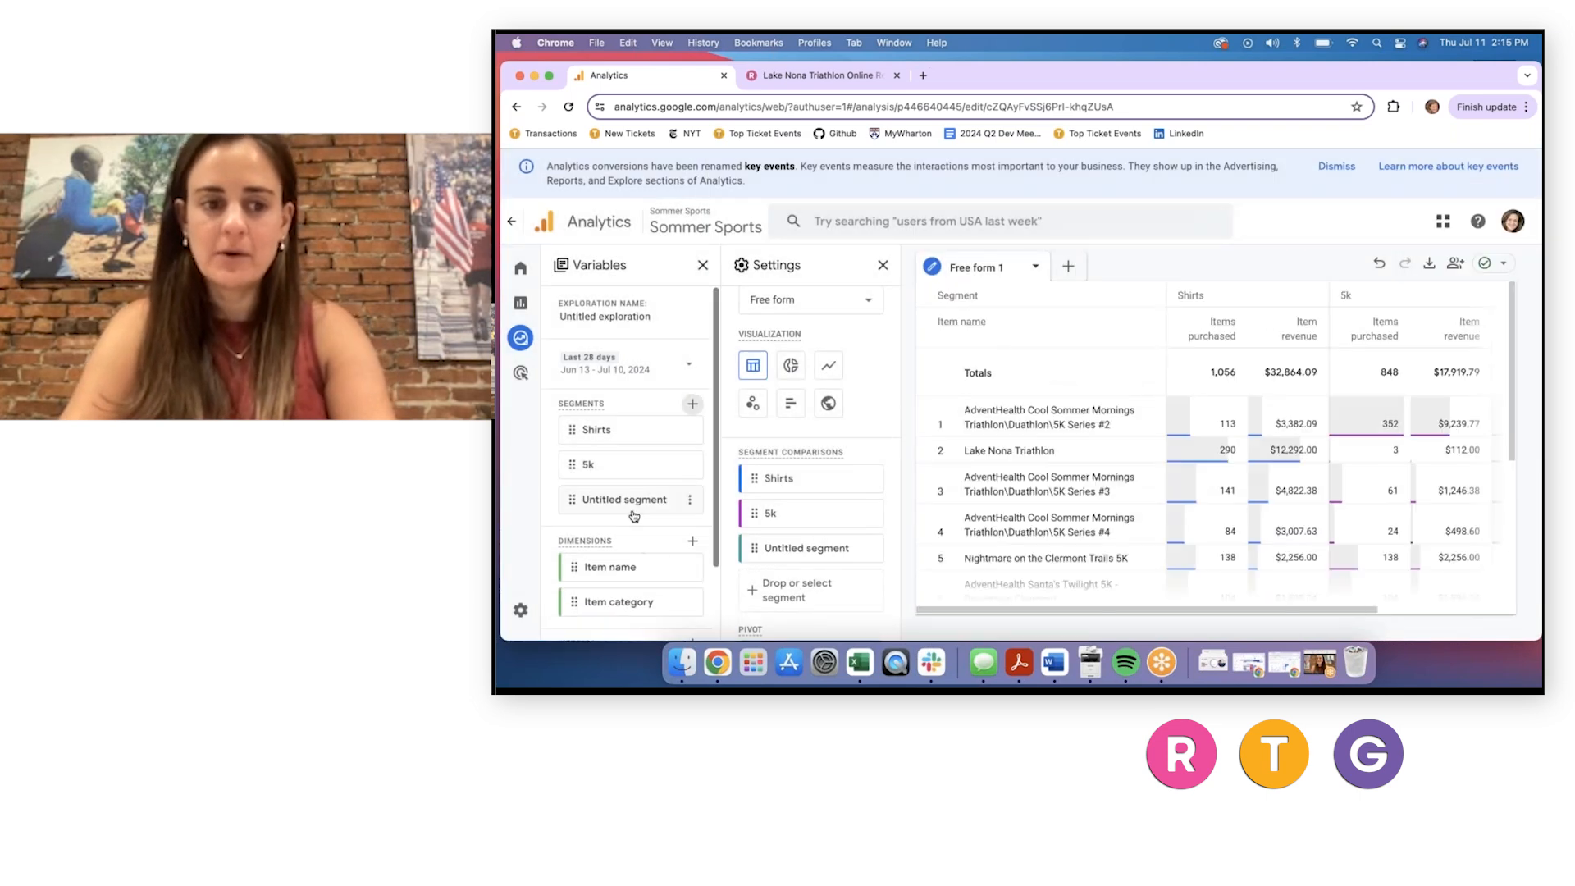
Rename the remaining untitled segment as Triathlon and save it.
left_click(690, 501)
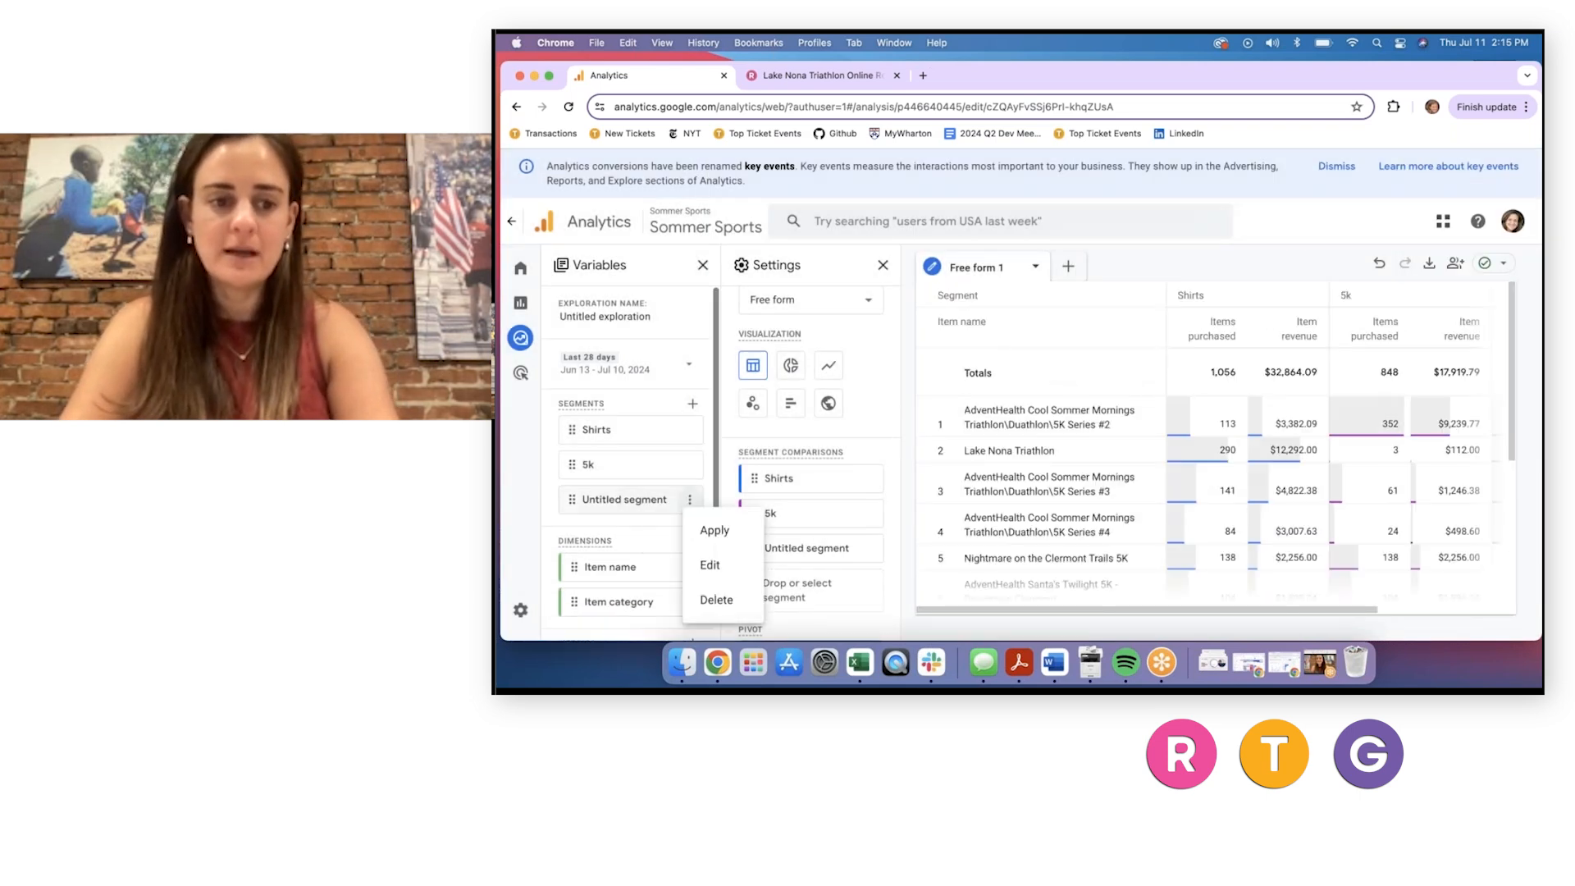
left_click(711, 565)
left_click(1178, 433)
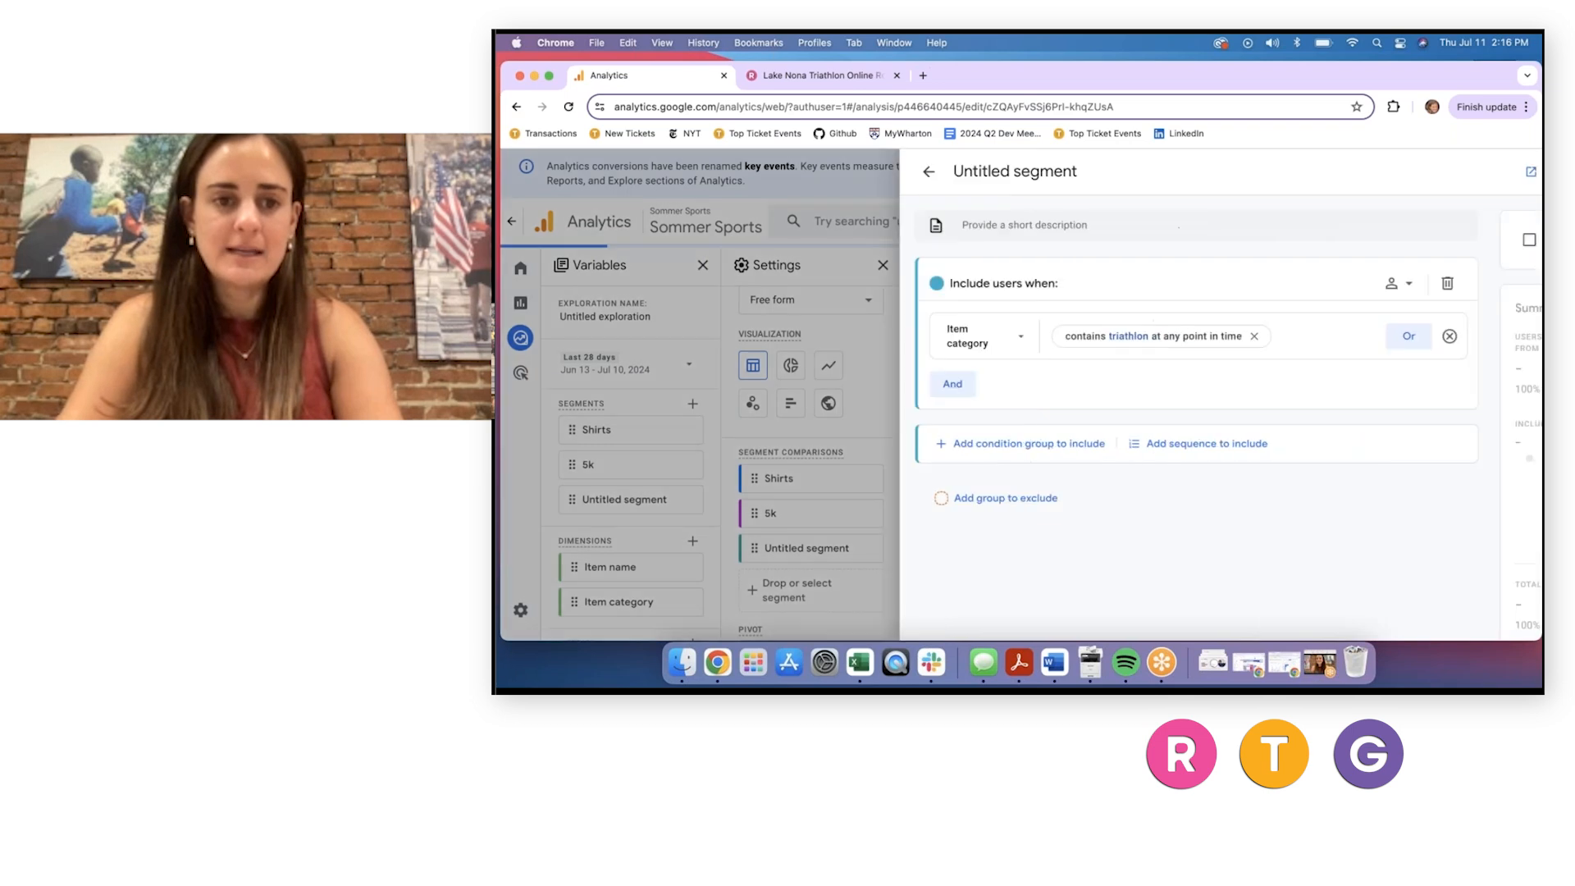
left_click(835, 173)
type("Triathlon")
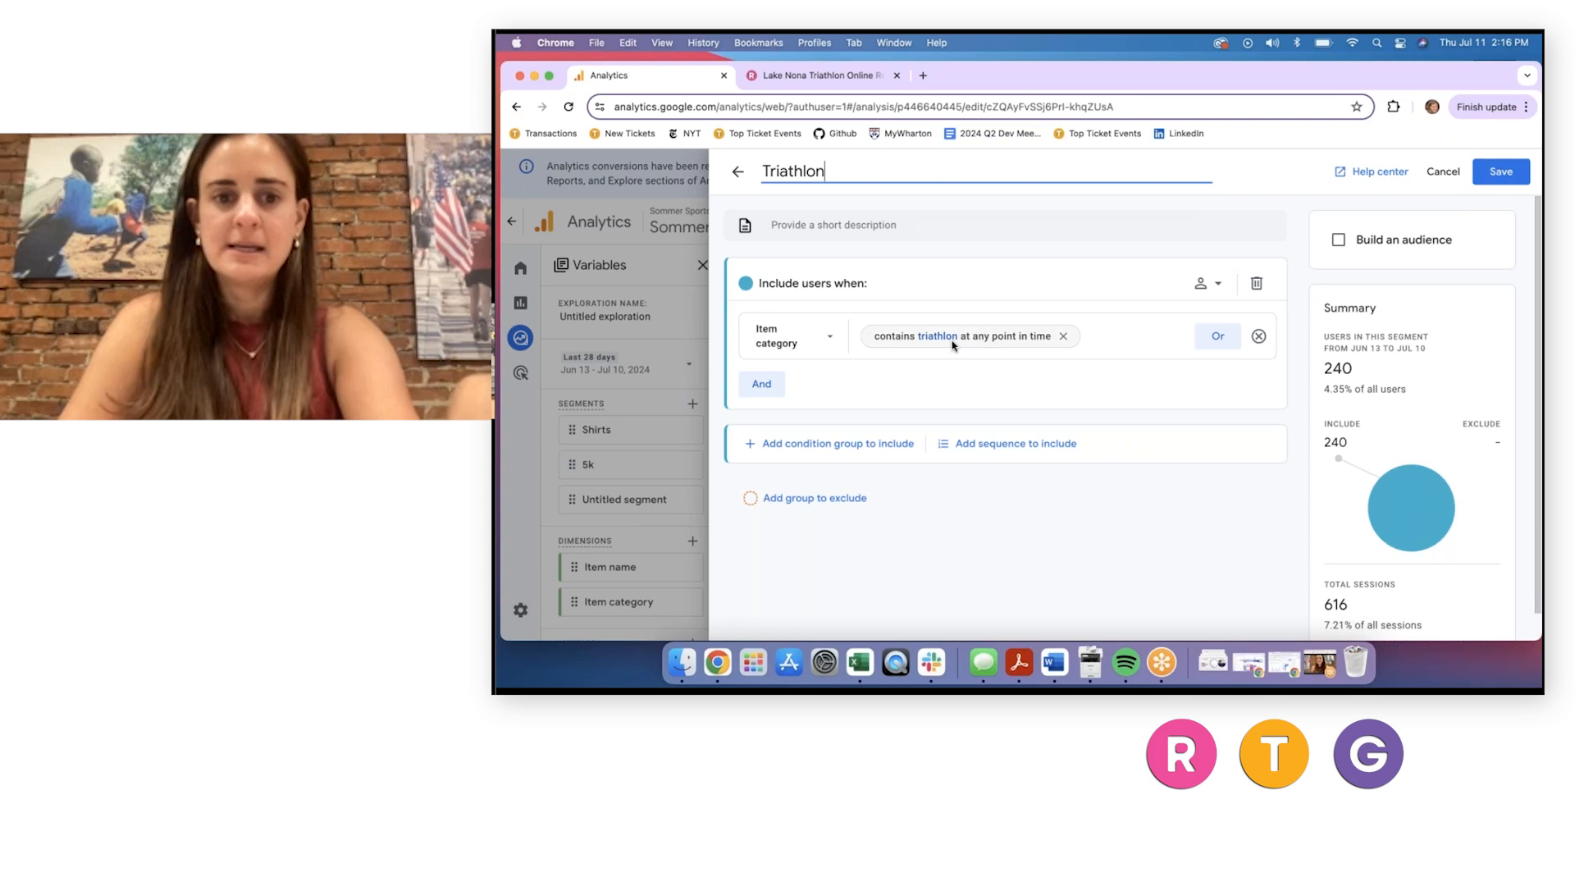
left_click(1498, 171)
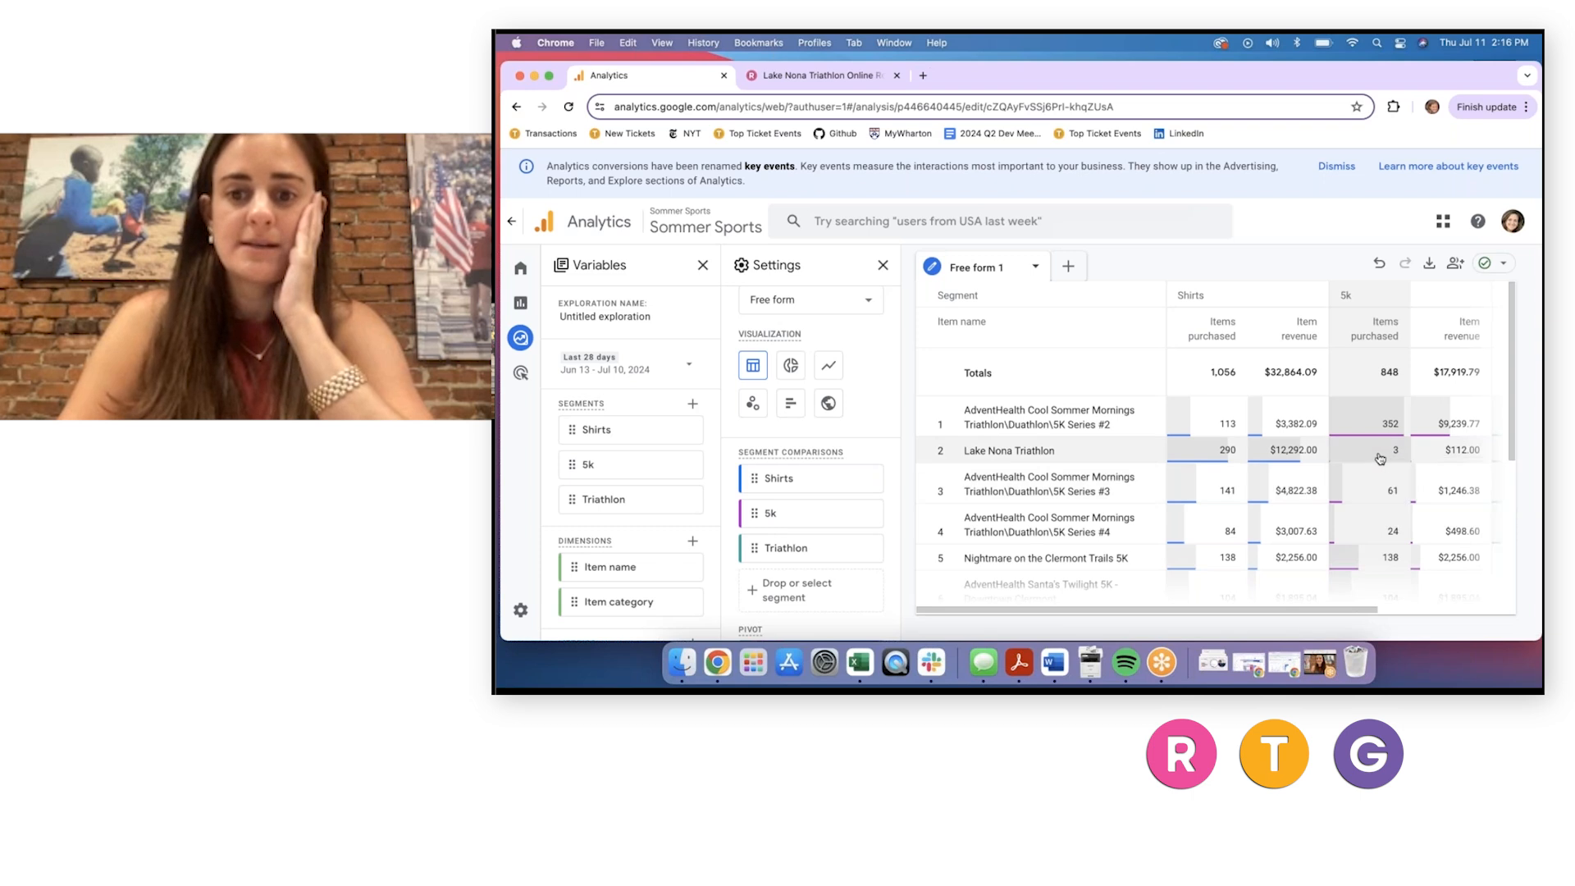
Export the free form table to Google Sheets and import its data into a new spreadsheet.
scroll(1389, 460, "right", 4)
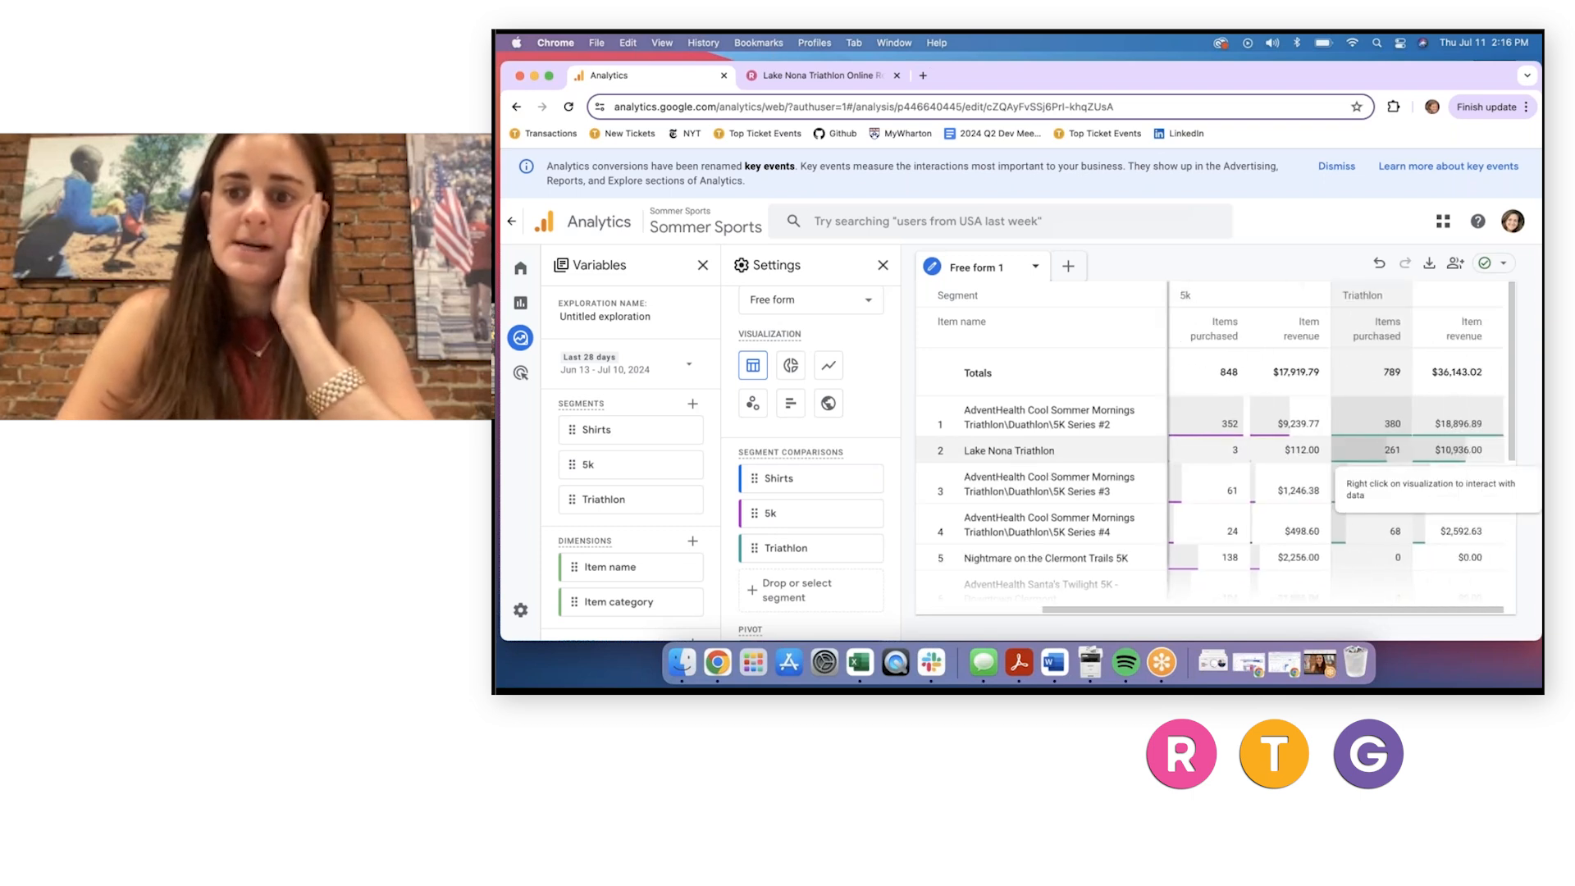
scroll(1234, 452, "left", 4)
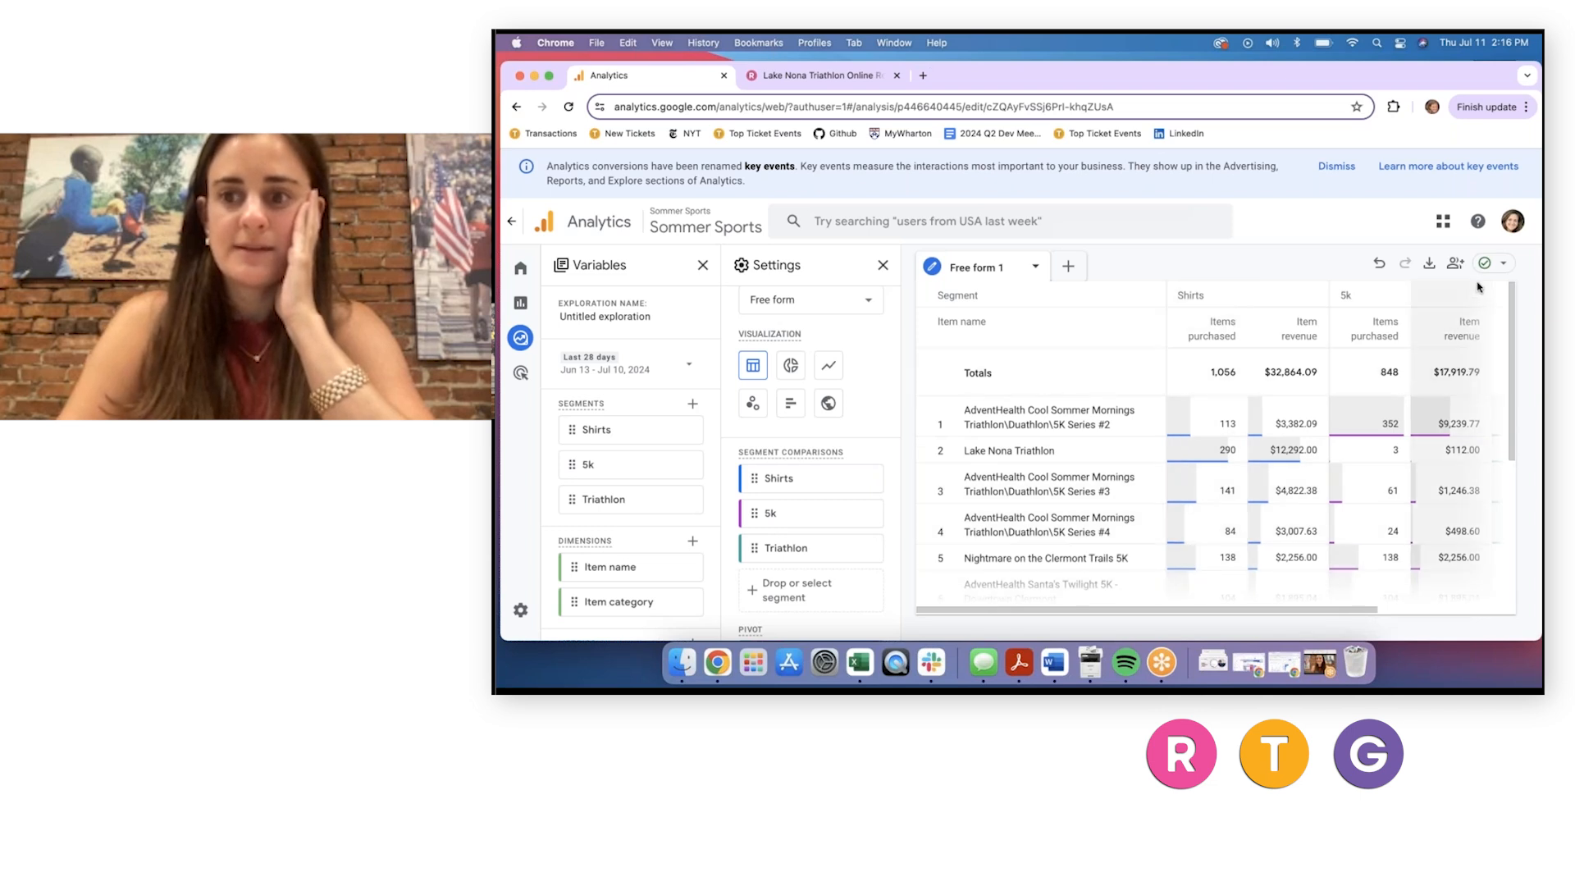
mouse_move(1487, 267)
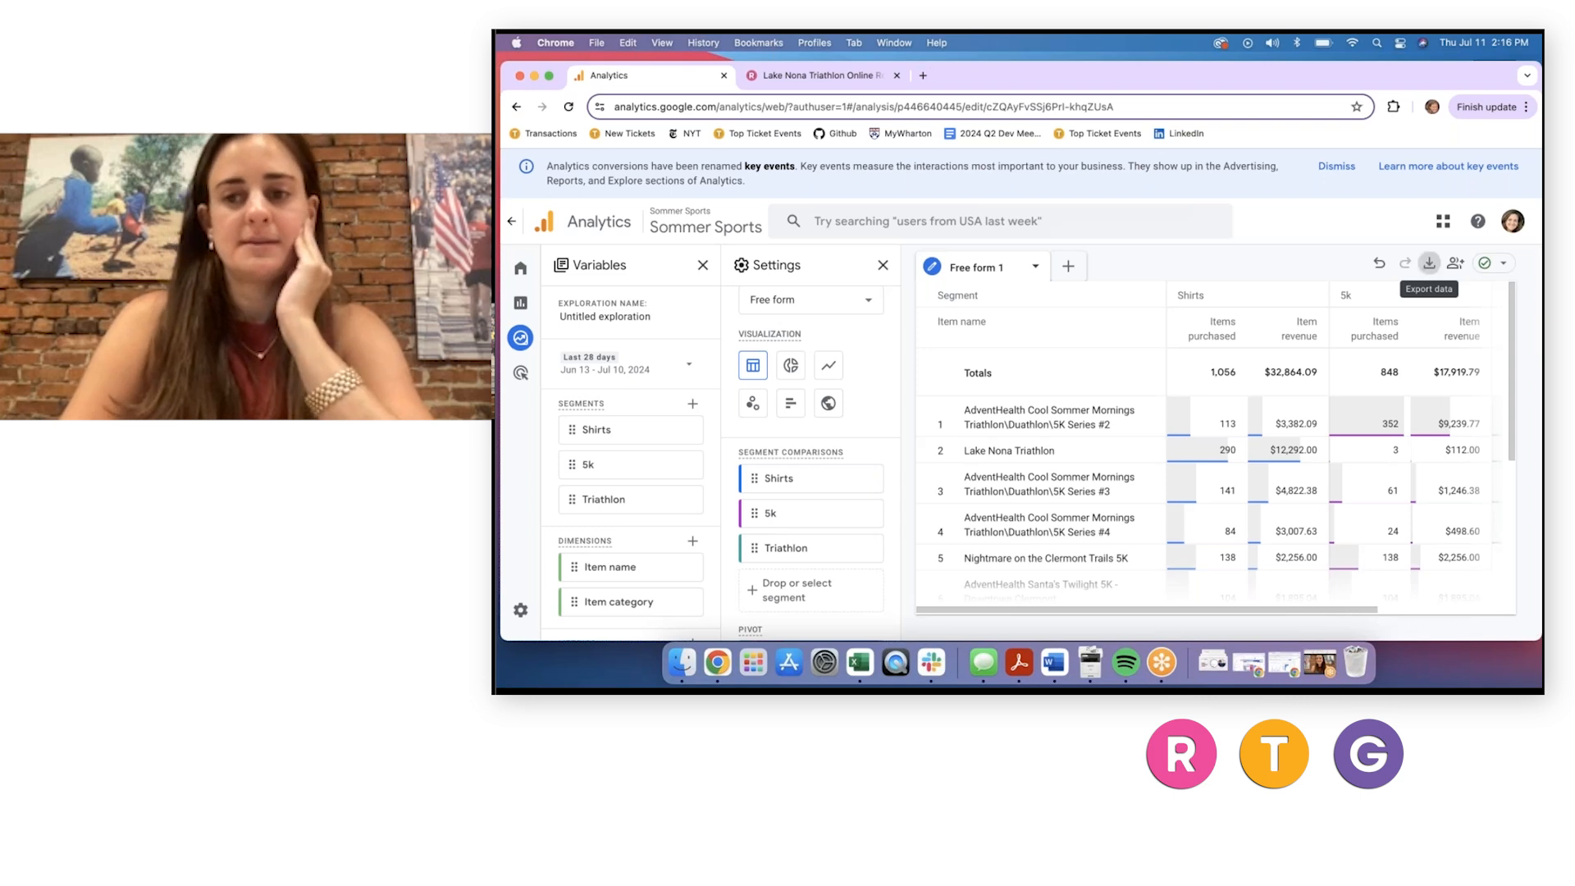
left_click(1429, 267)
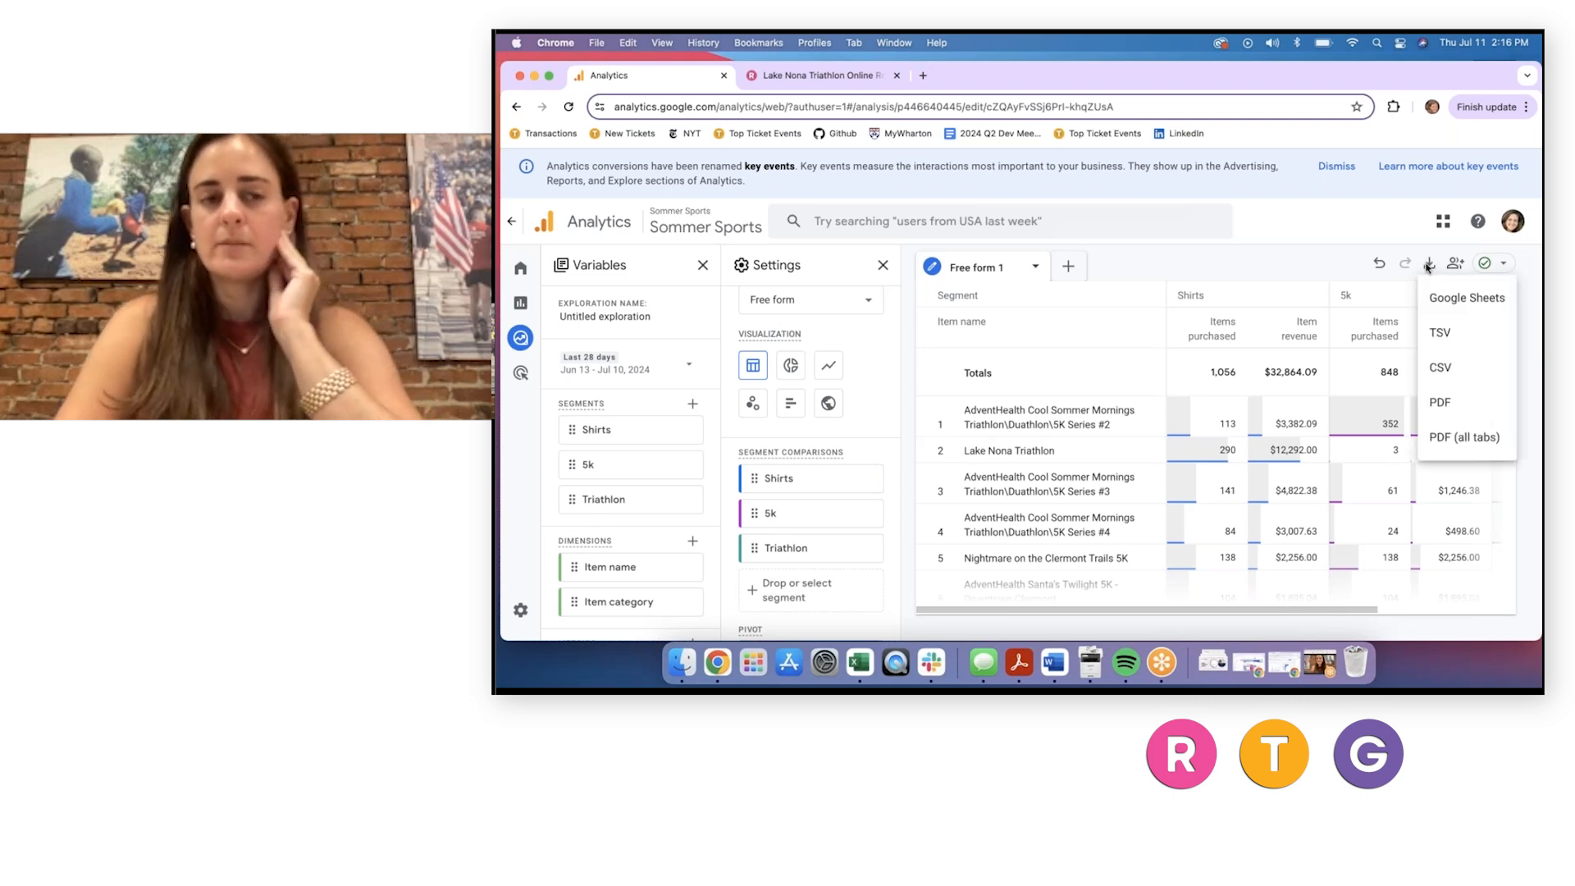
left_click(1446, 306)
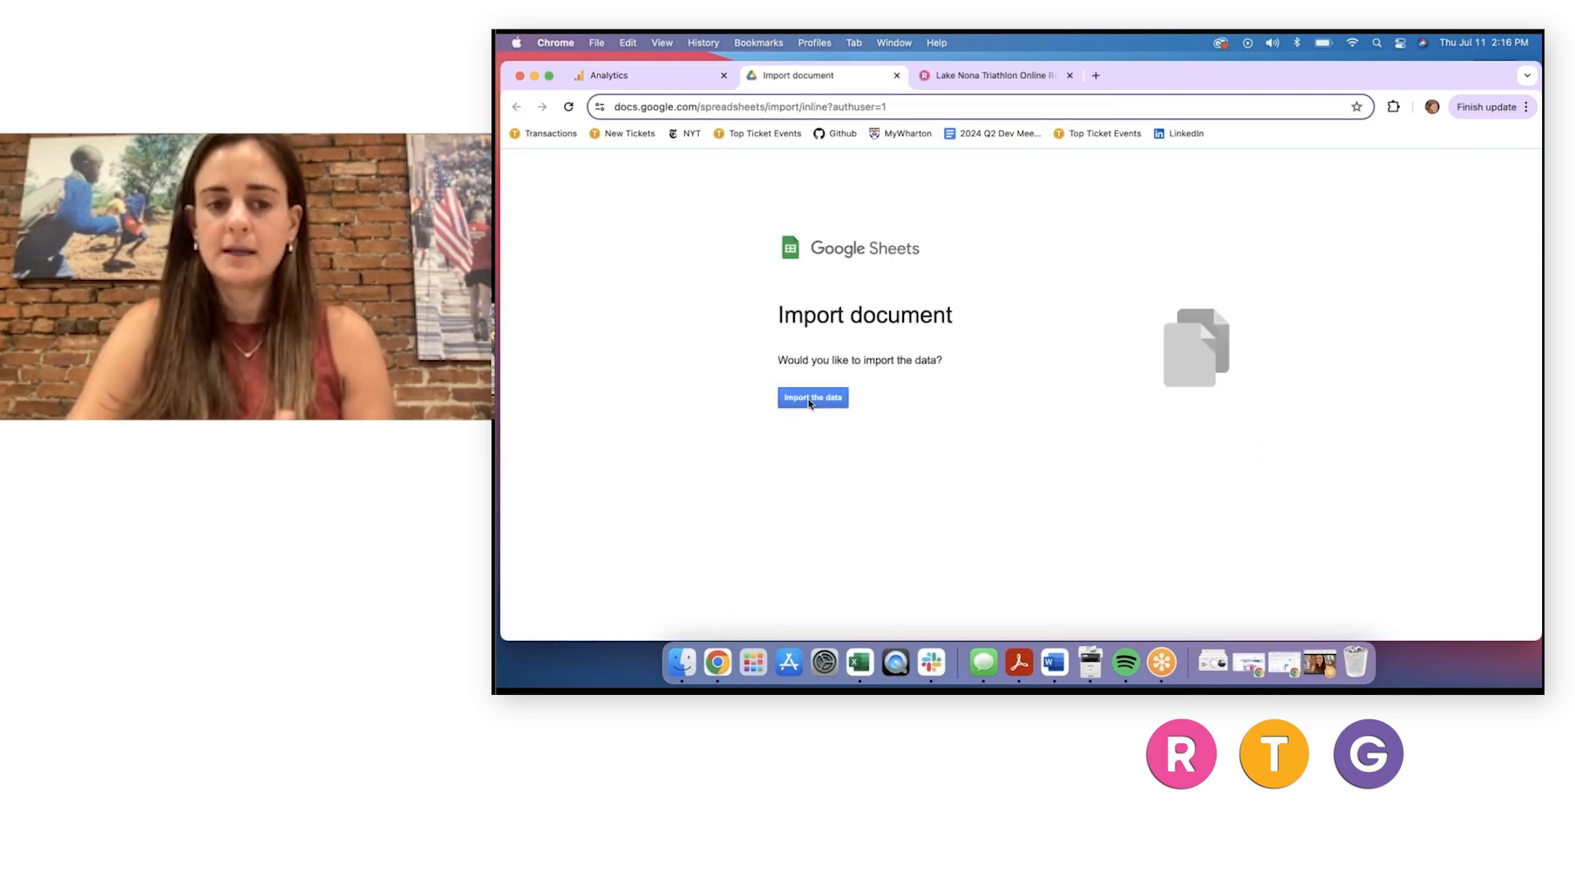
left_click(809, 399)
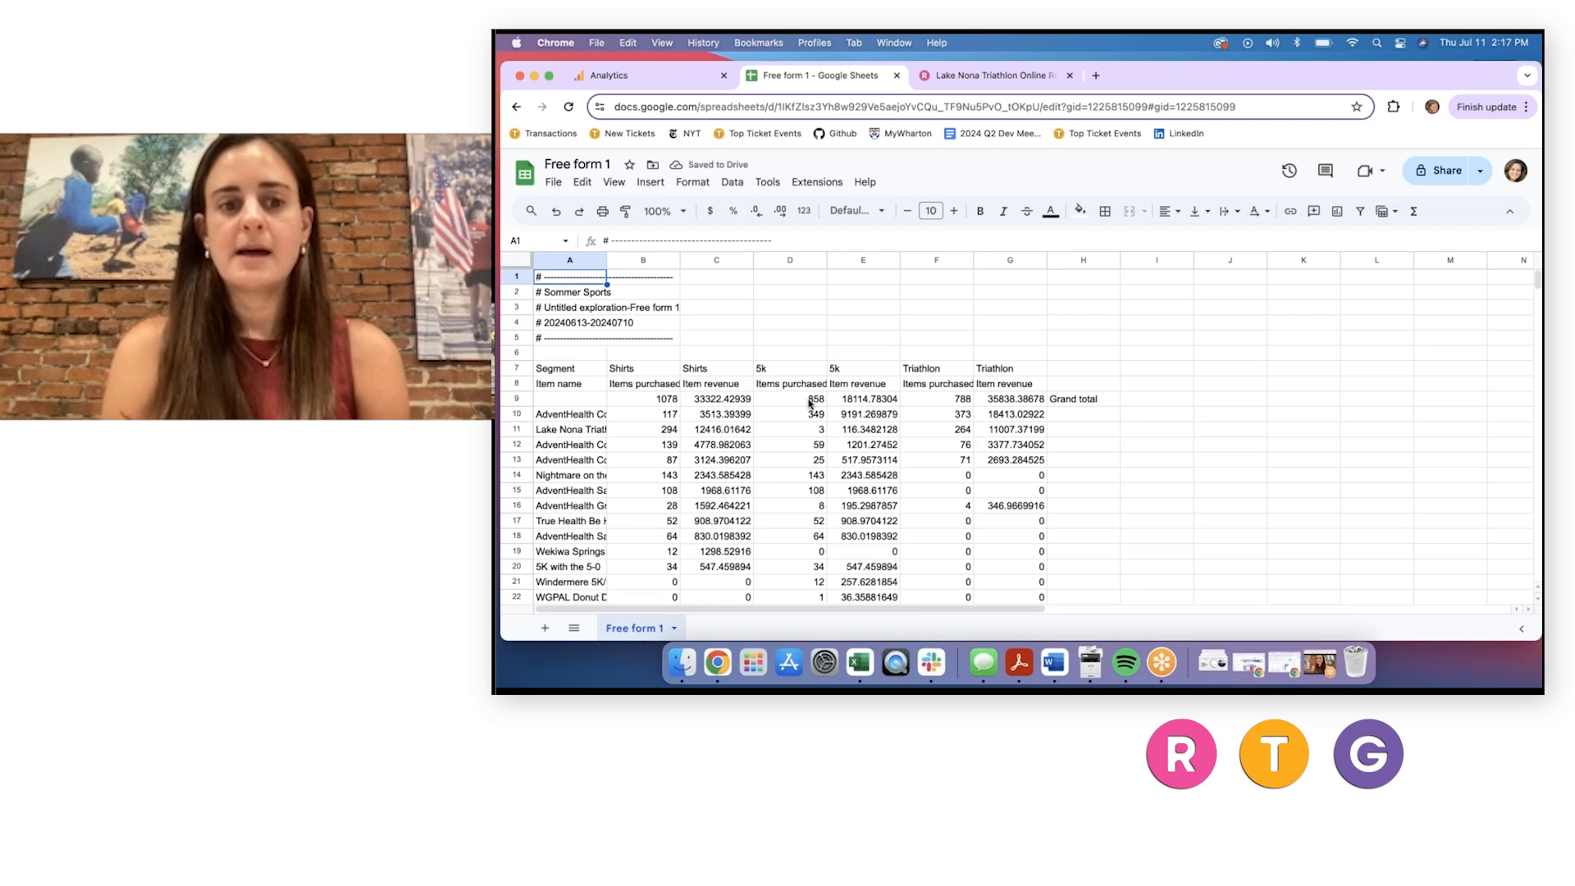
Format the Shirts item revenue values in C9:C22 as currency.
scroll(810, 402, "down", 3)
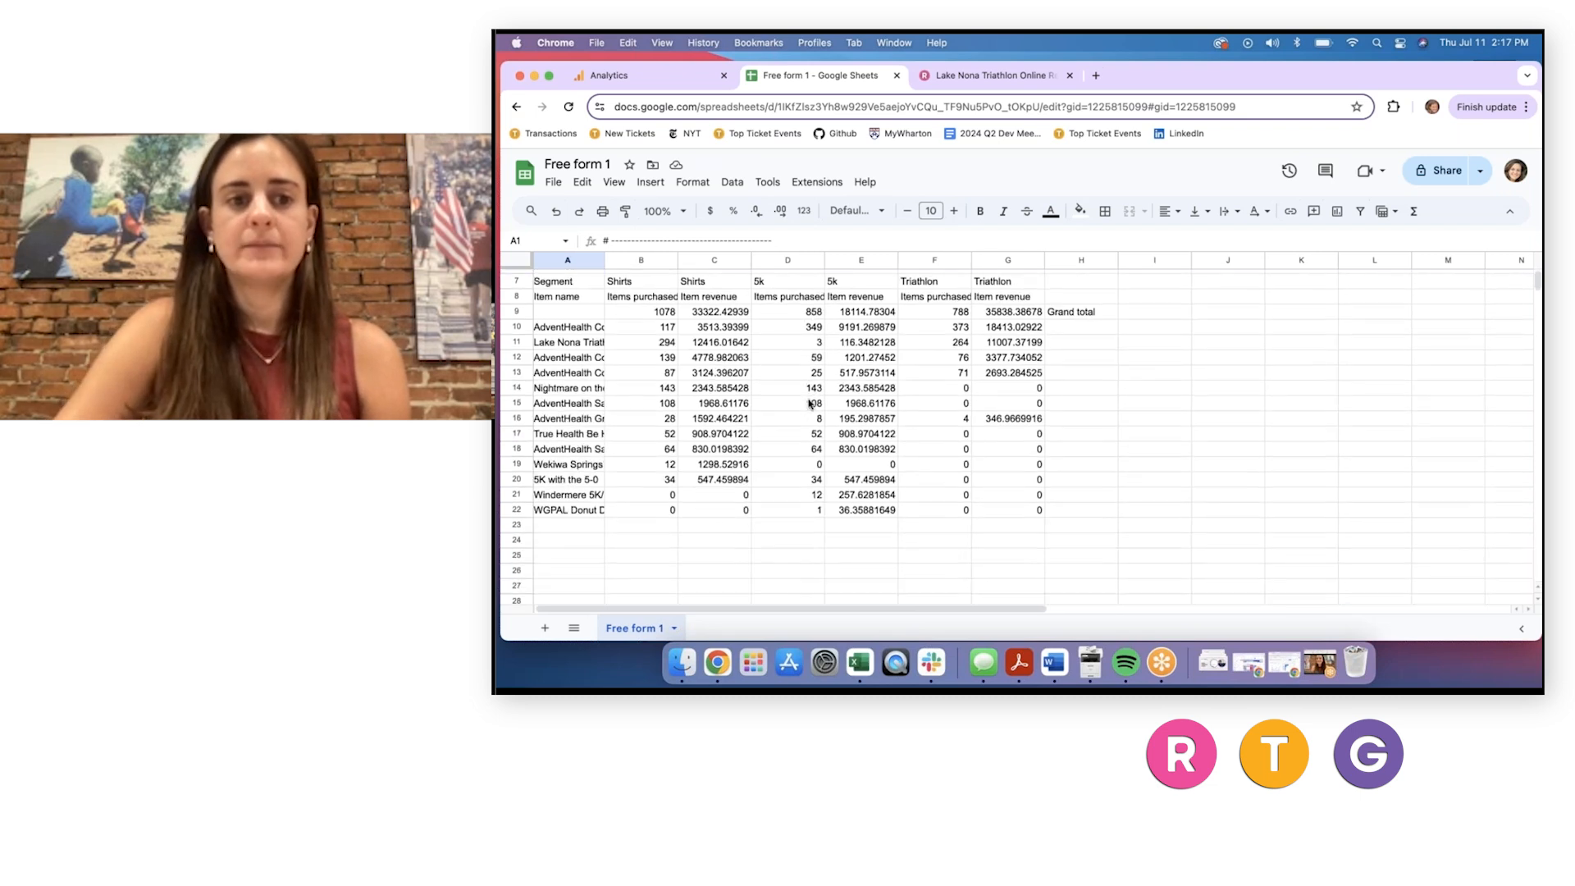
left_click(715, 312)
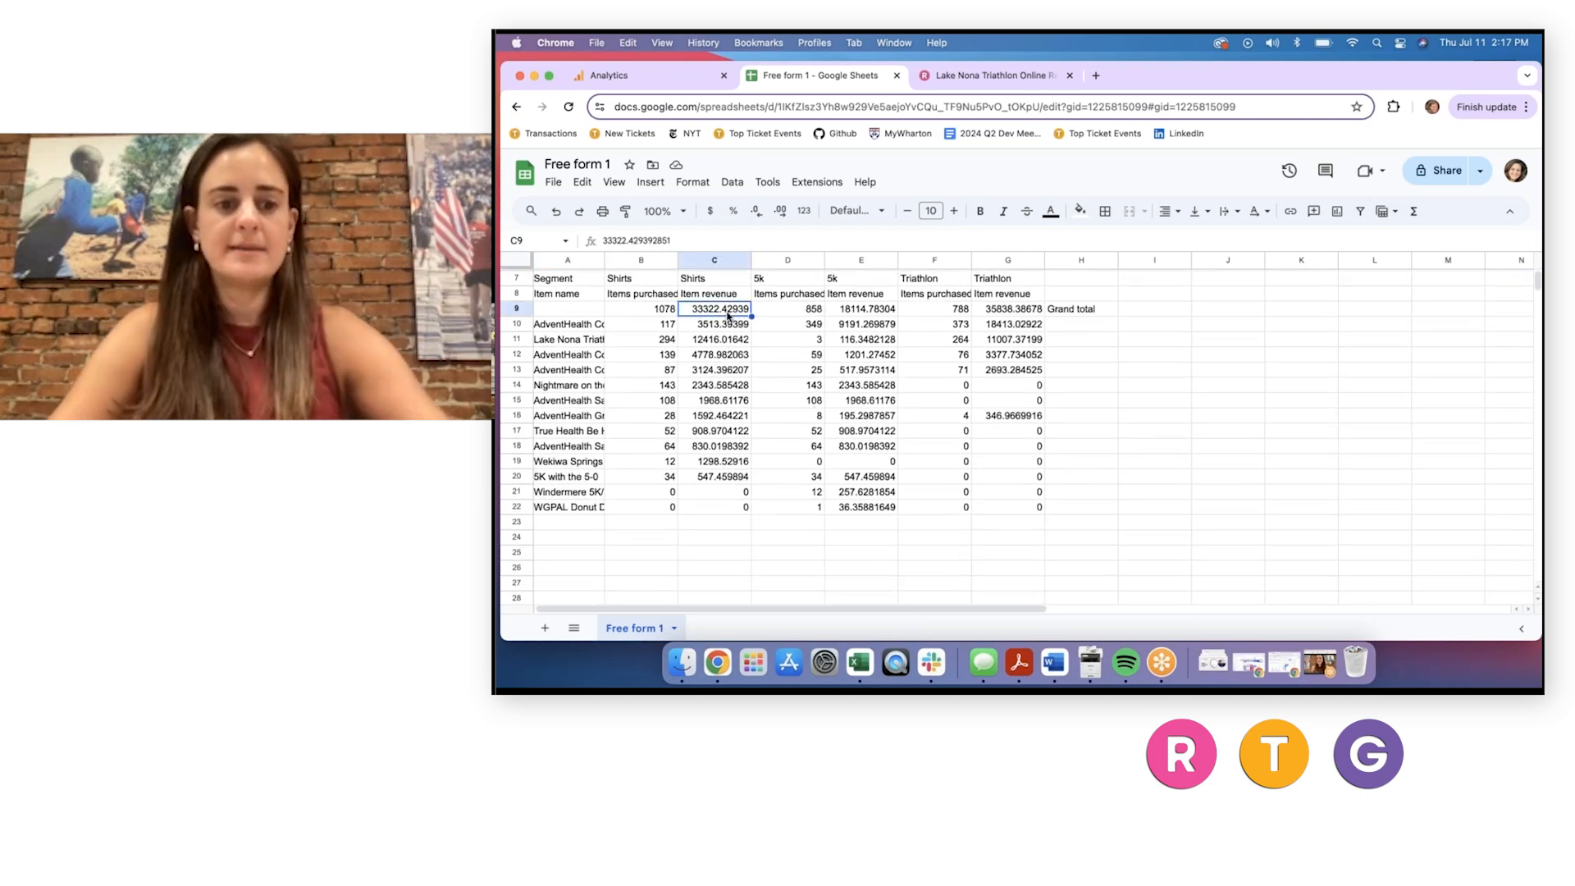
key("super+shift+Down")
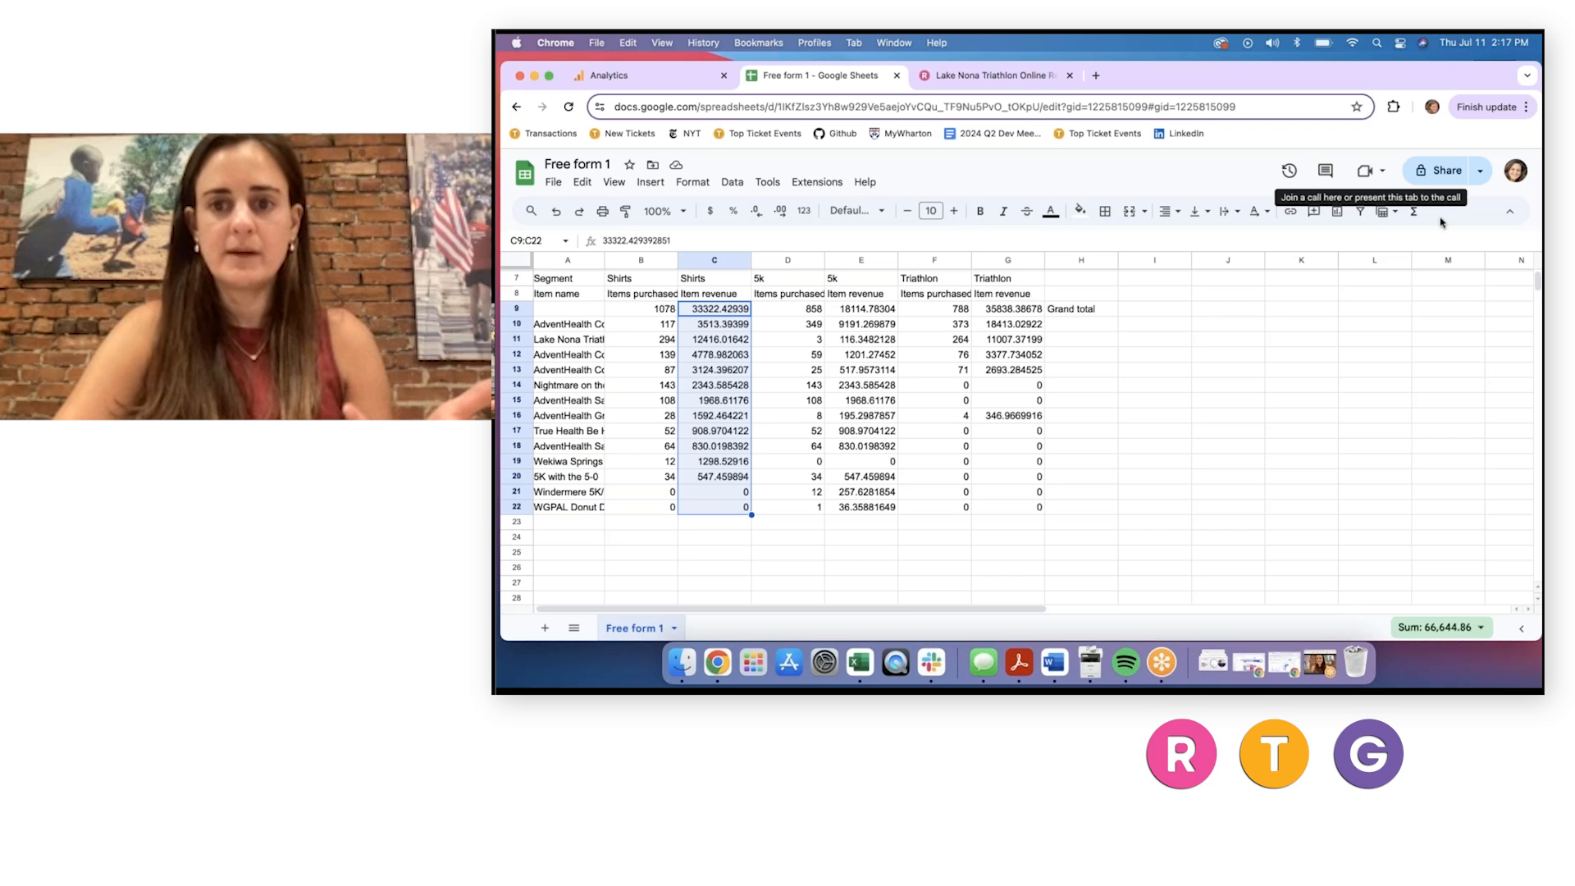
left_click(879, 211)
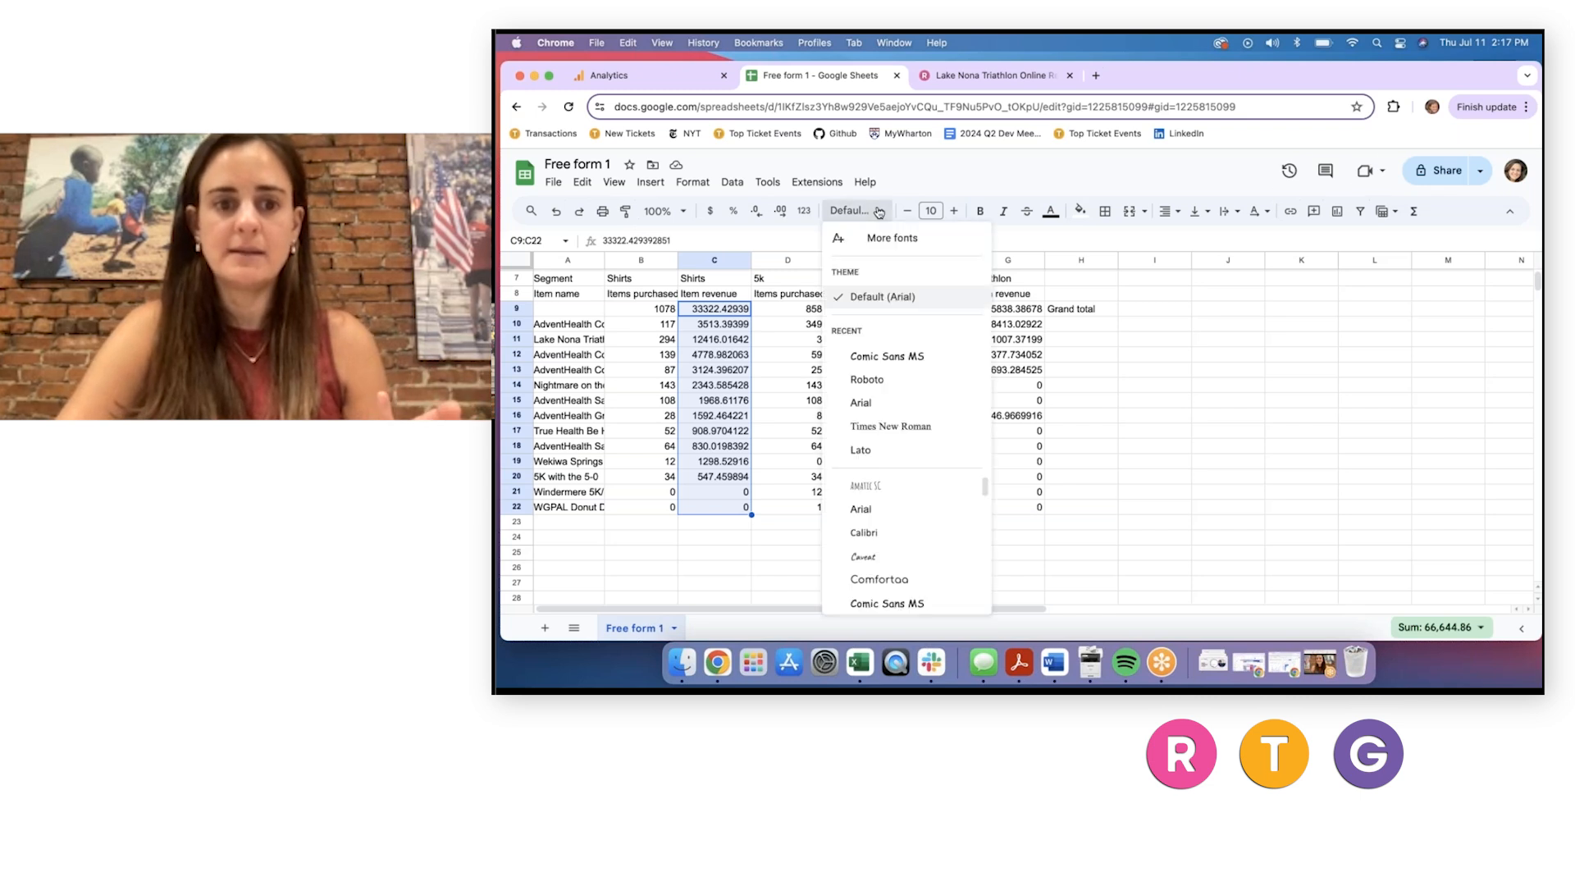
left_click(879, 211)
left_click(710, 211)
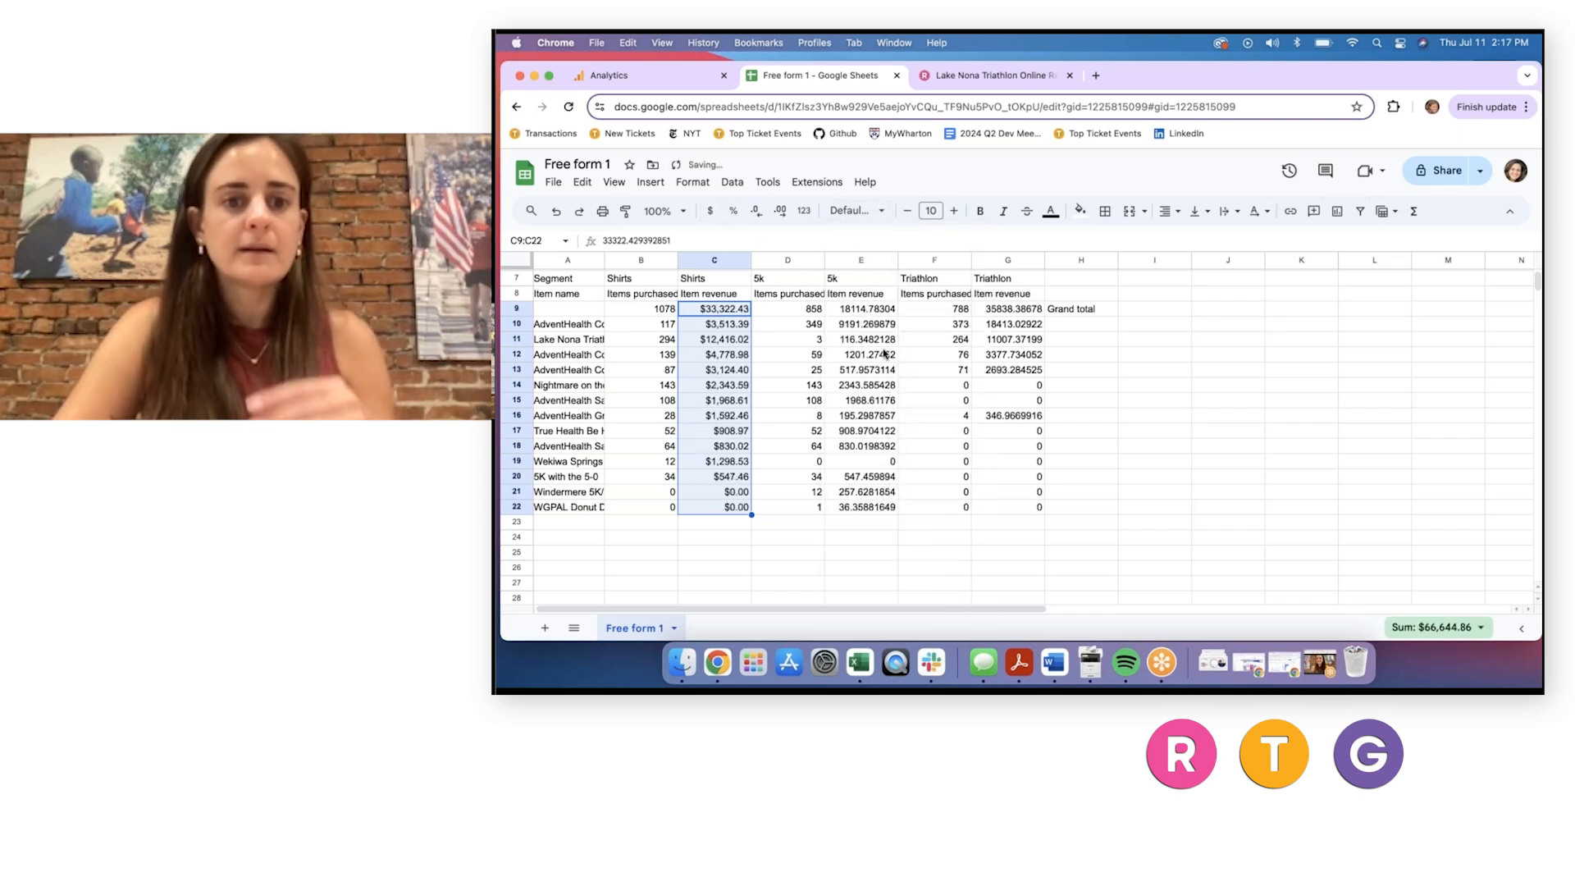
Format the 5k item revenue values in E9:E22 as currency.
left_click(863, 311)
left_click_drag(863, 312, 862, 507)
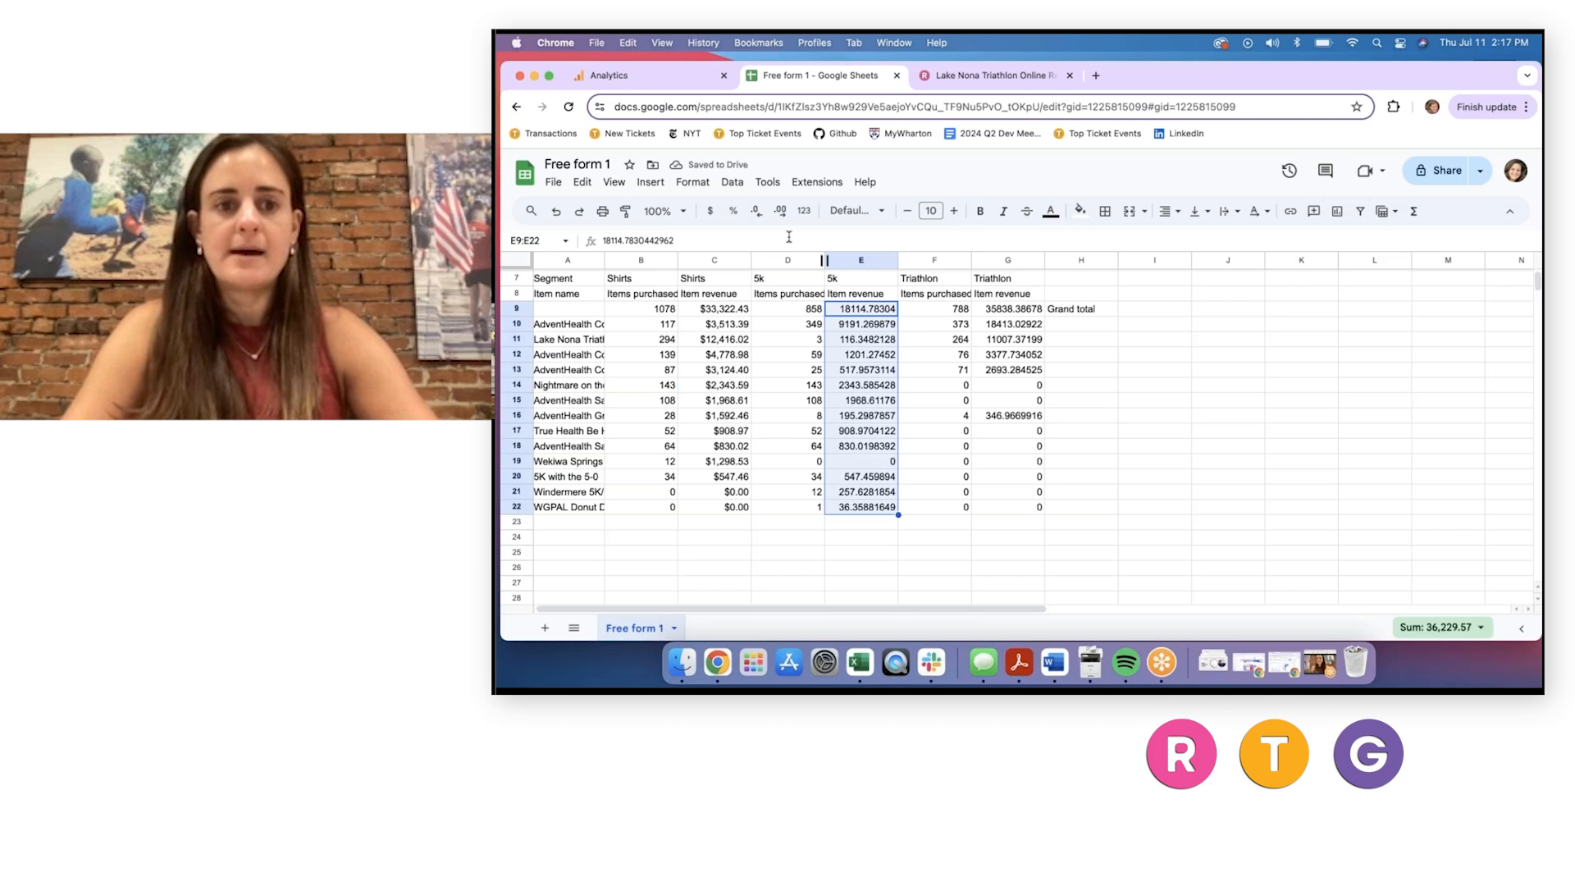
left_click(709, 211)
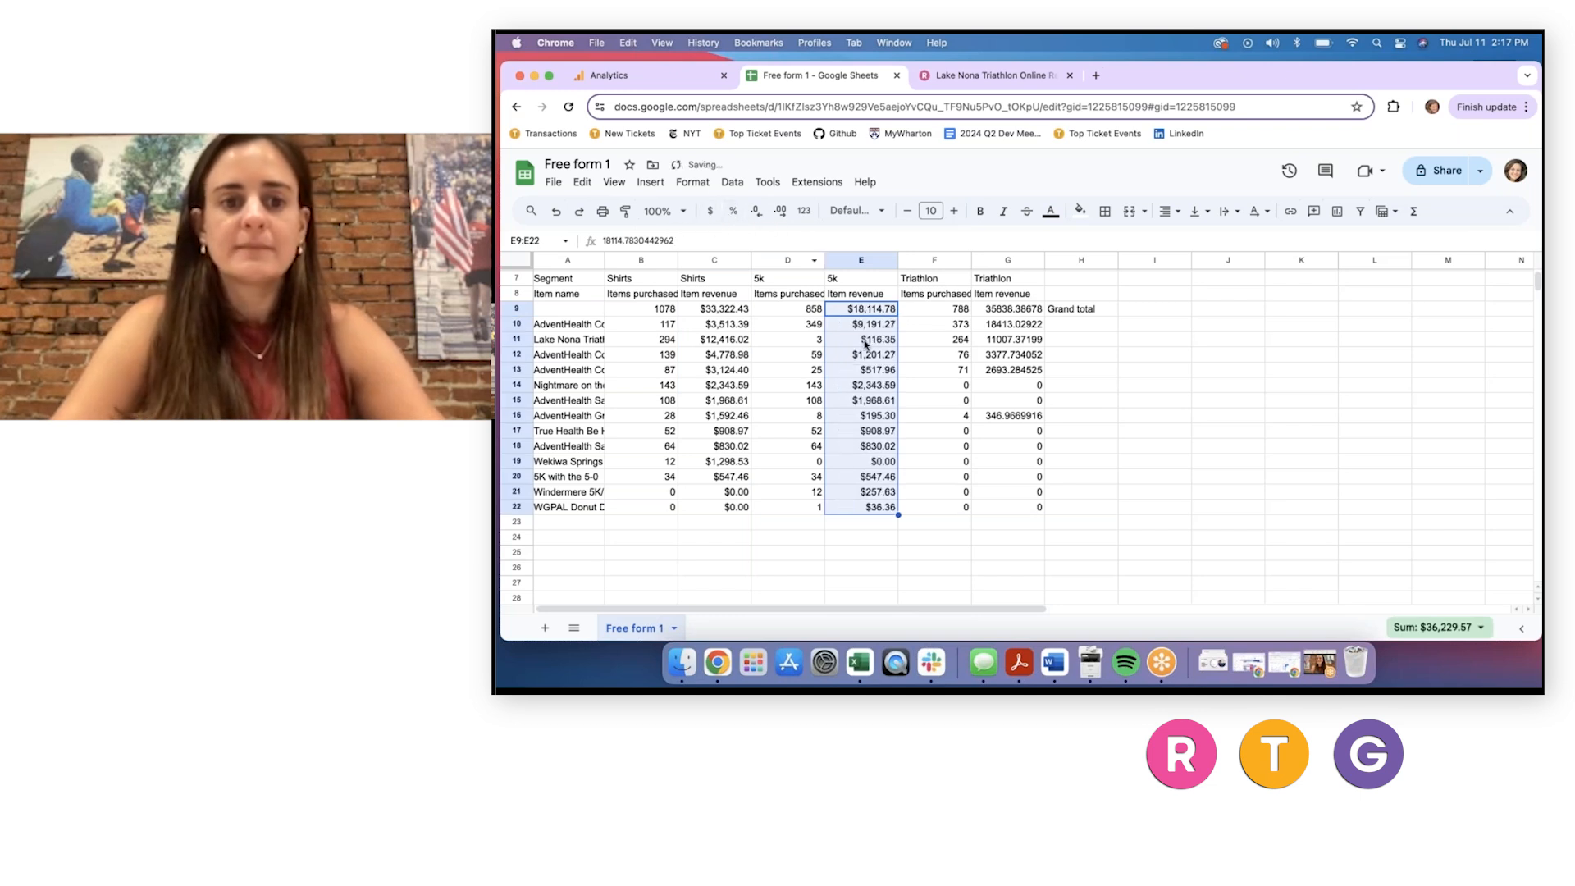
scroll(829, 352, "up", 3)
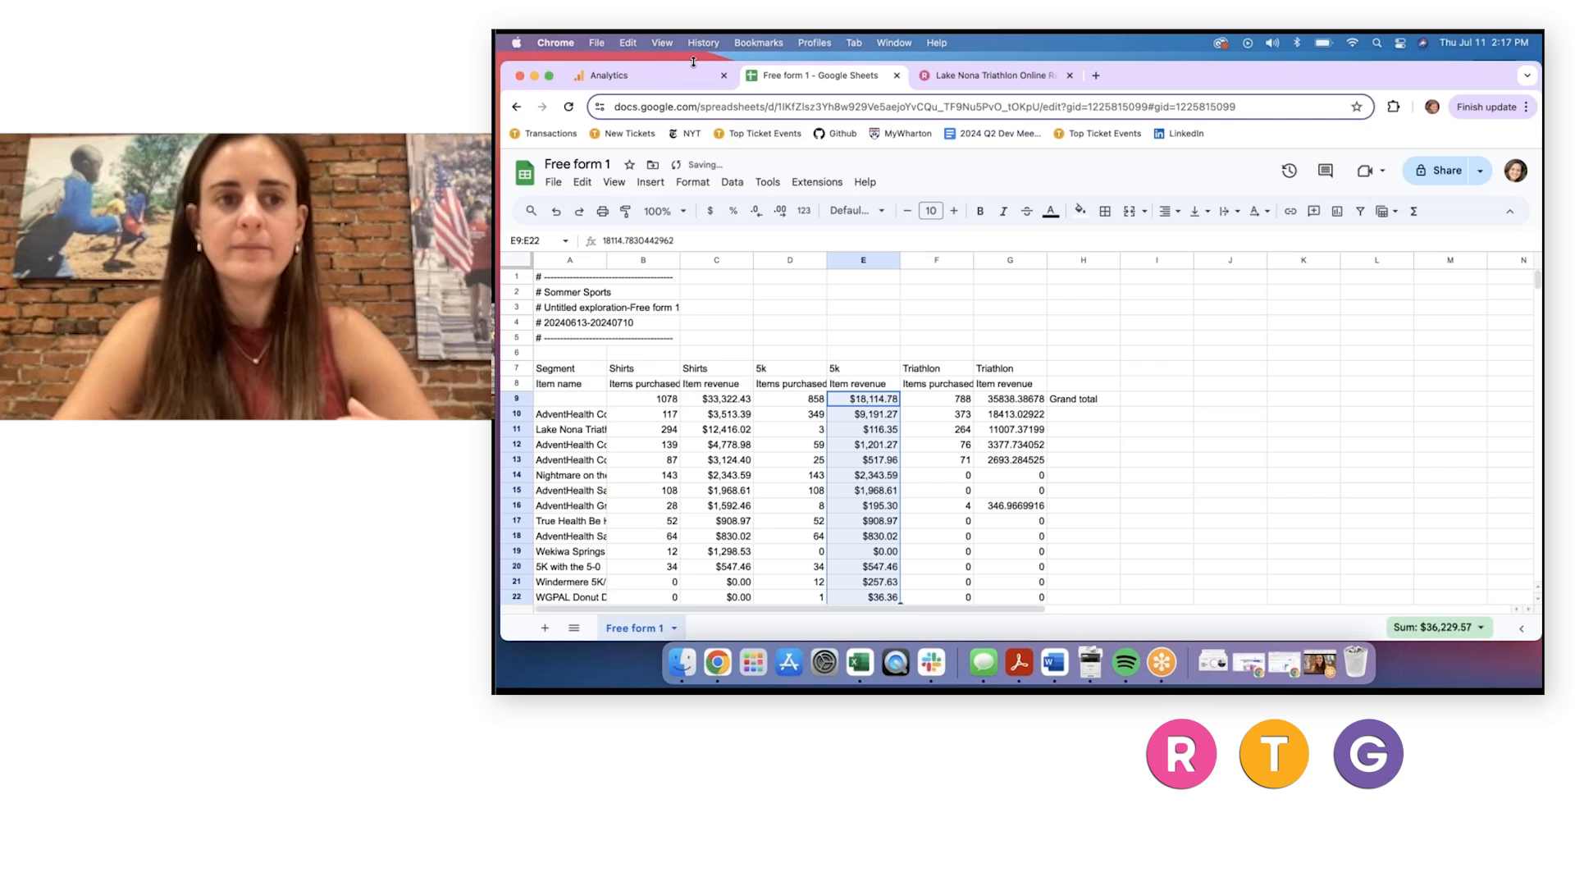
Return to the exploration in Analytics and rename it Items Purchased.
left_click(656, 87)
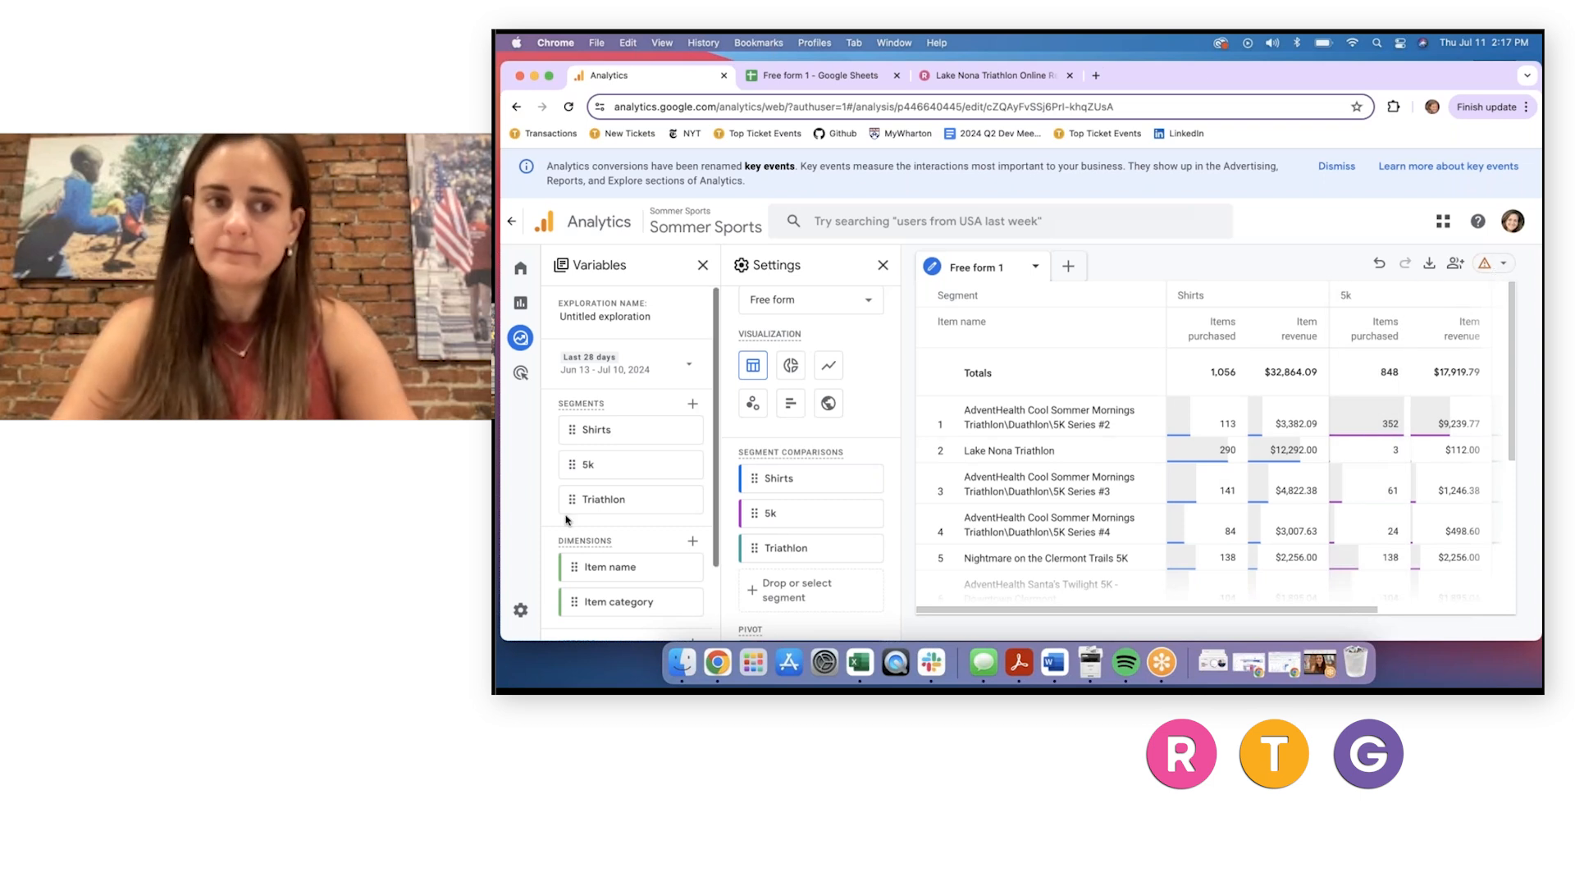
left_click(612, 316)
double_click(612, 316)
triple_click(612, 315)
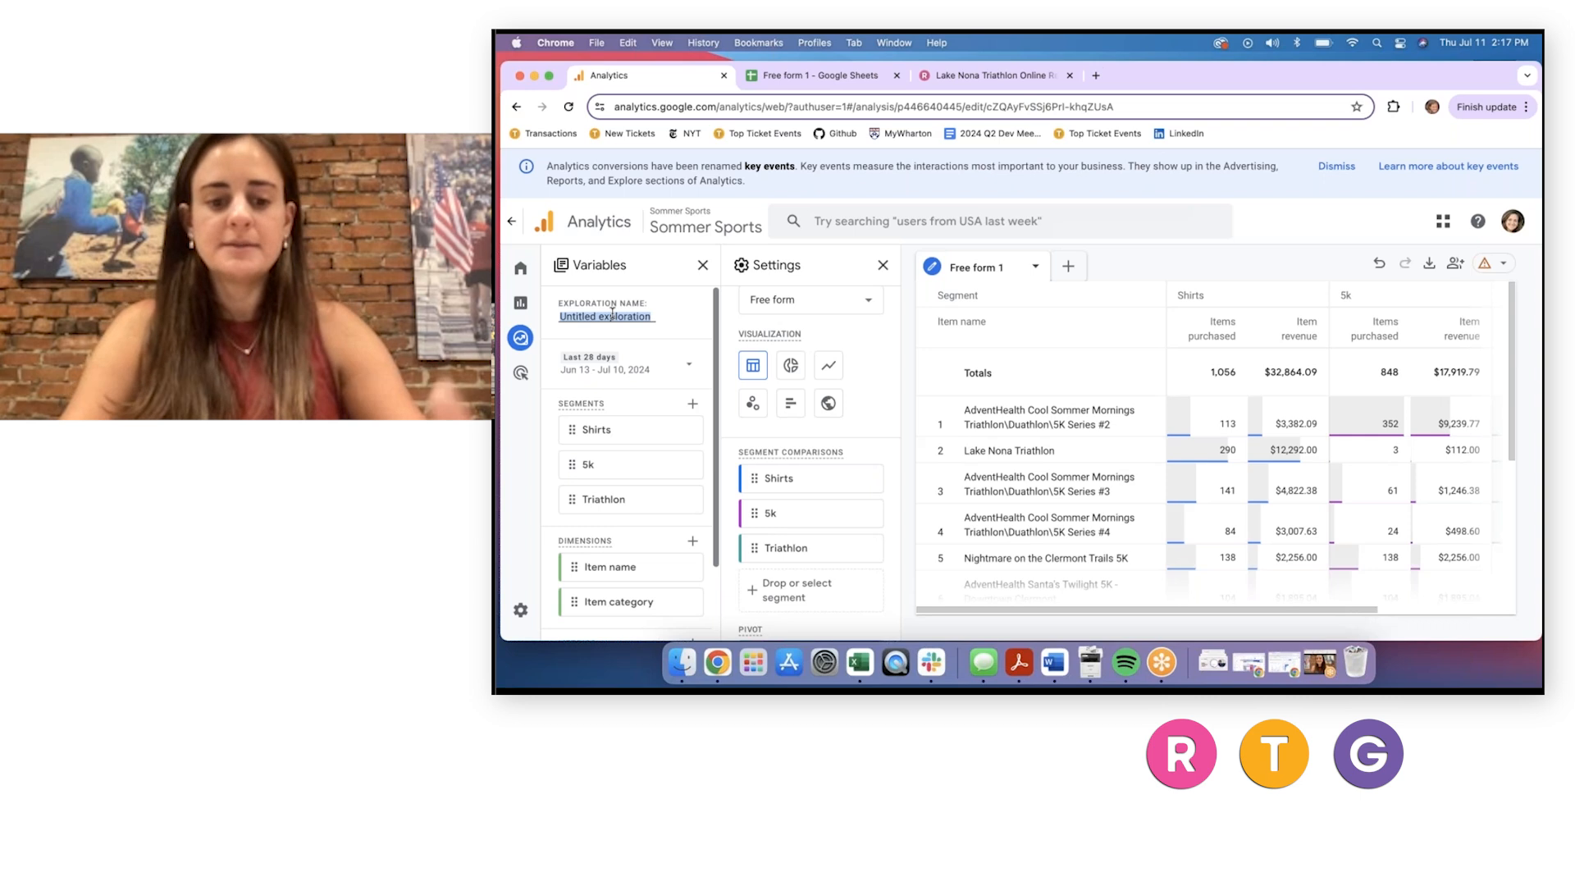
type("Itesm")
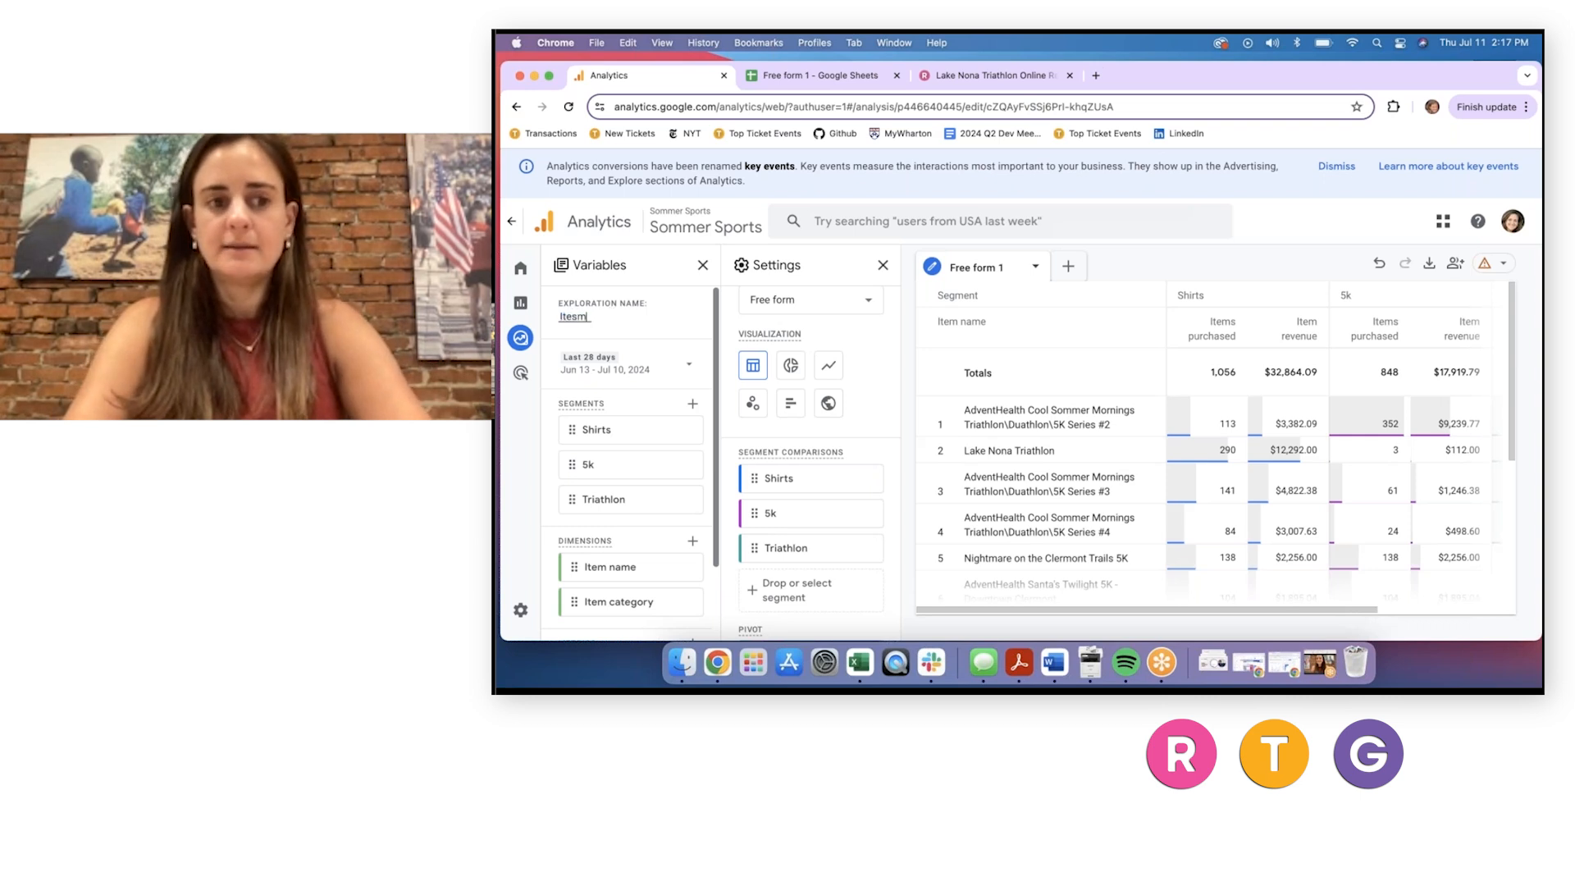
key("BackSpace")
key("BackSpace")
type("ms Purch")
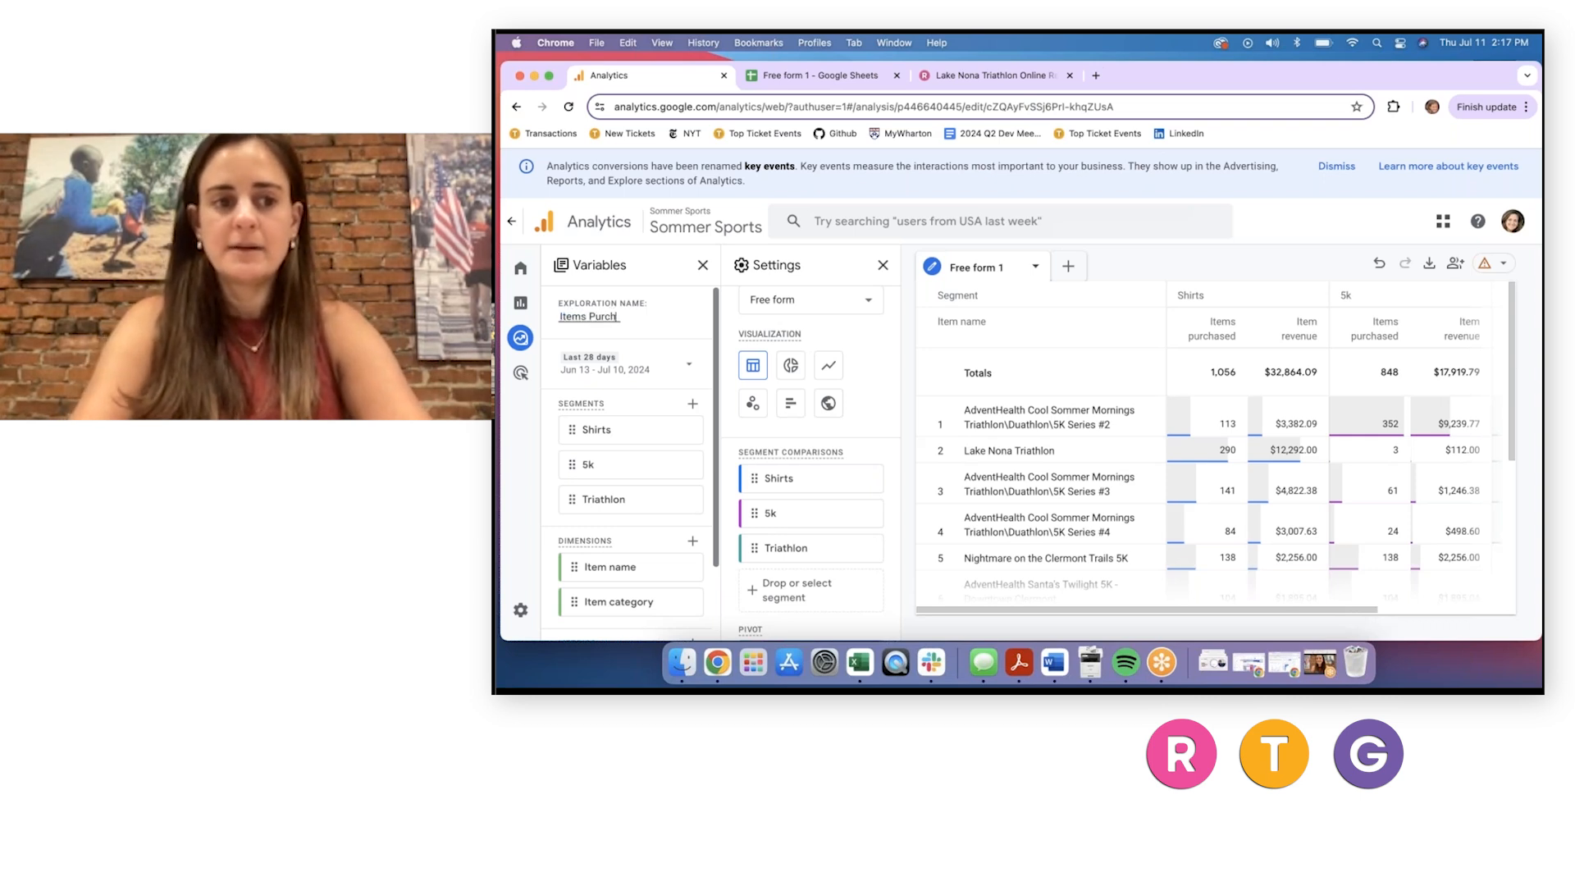
type("ased")
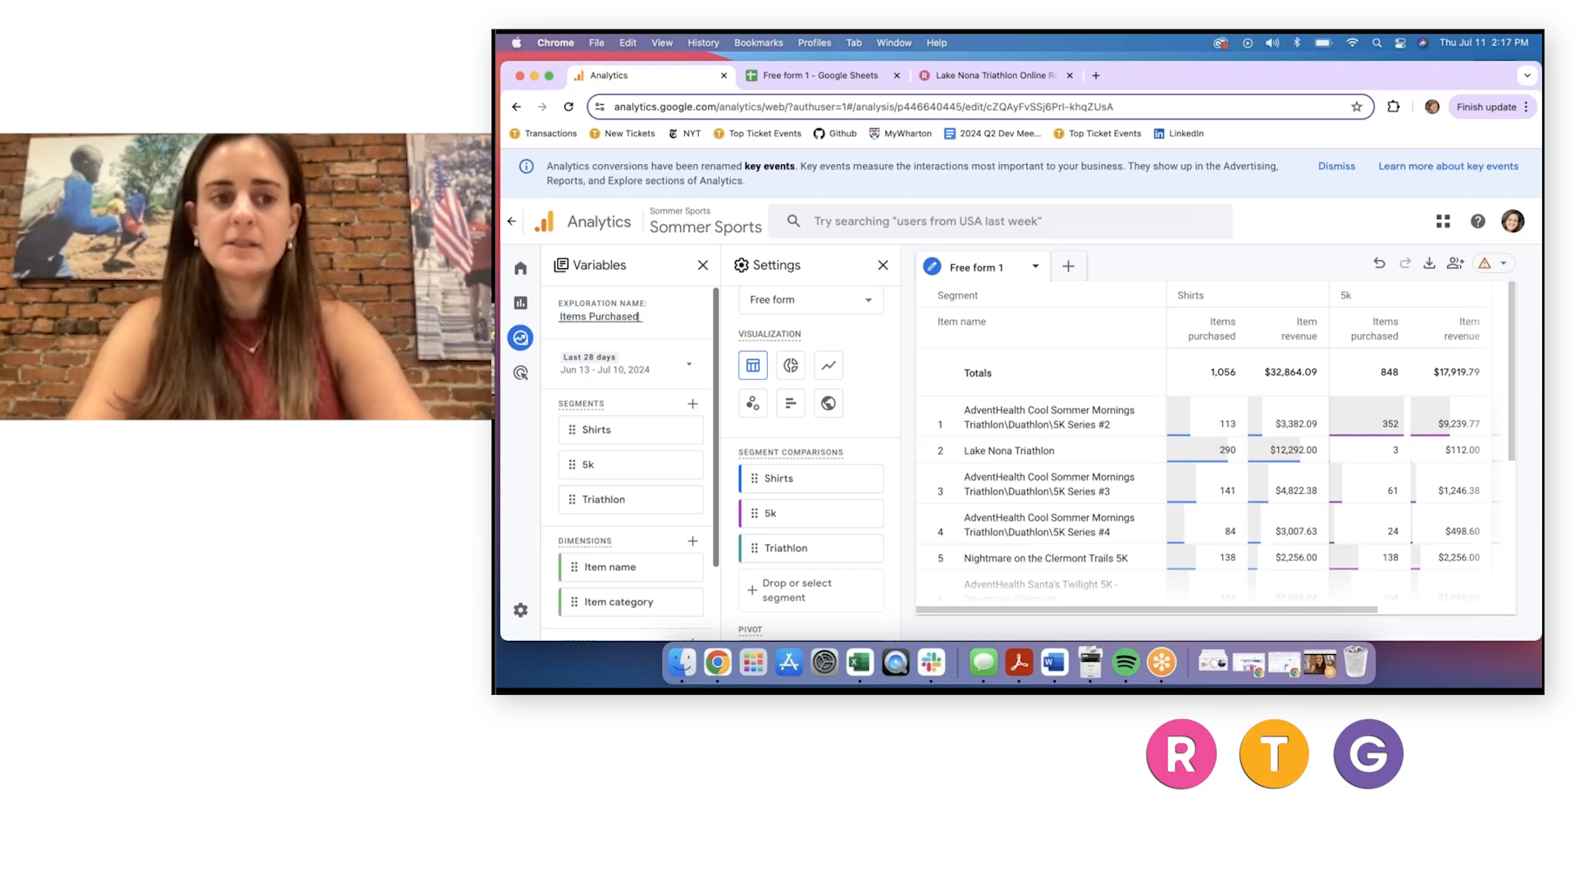
Set the exploration's date range to Last week (Sun - Sat) and review the item rows in the table.
left_click(690, 370)
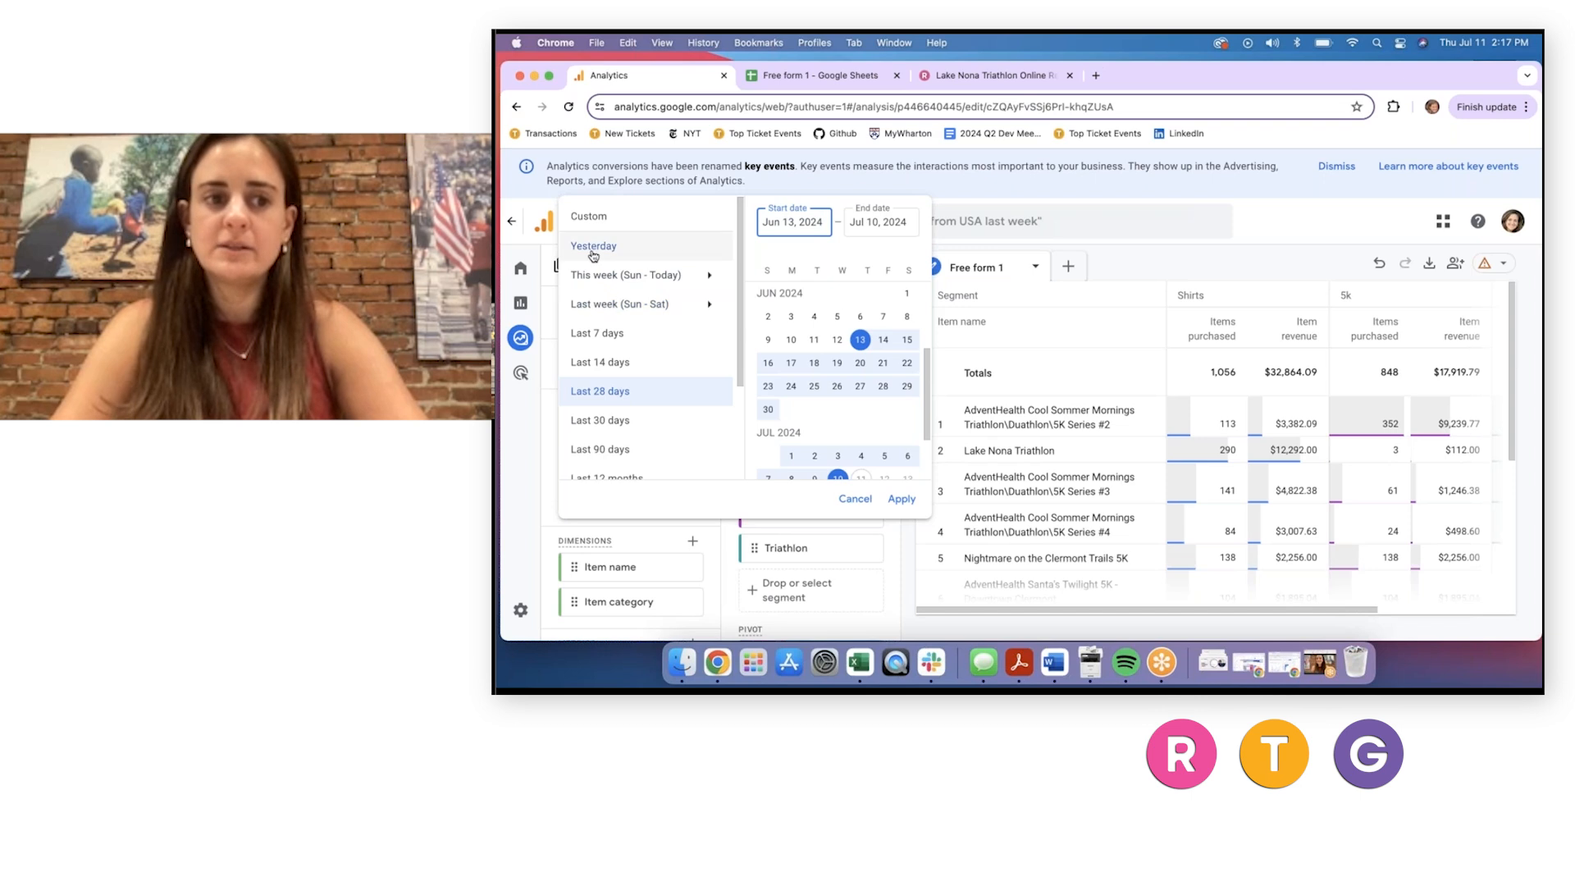
left_click(604, 310)
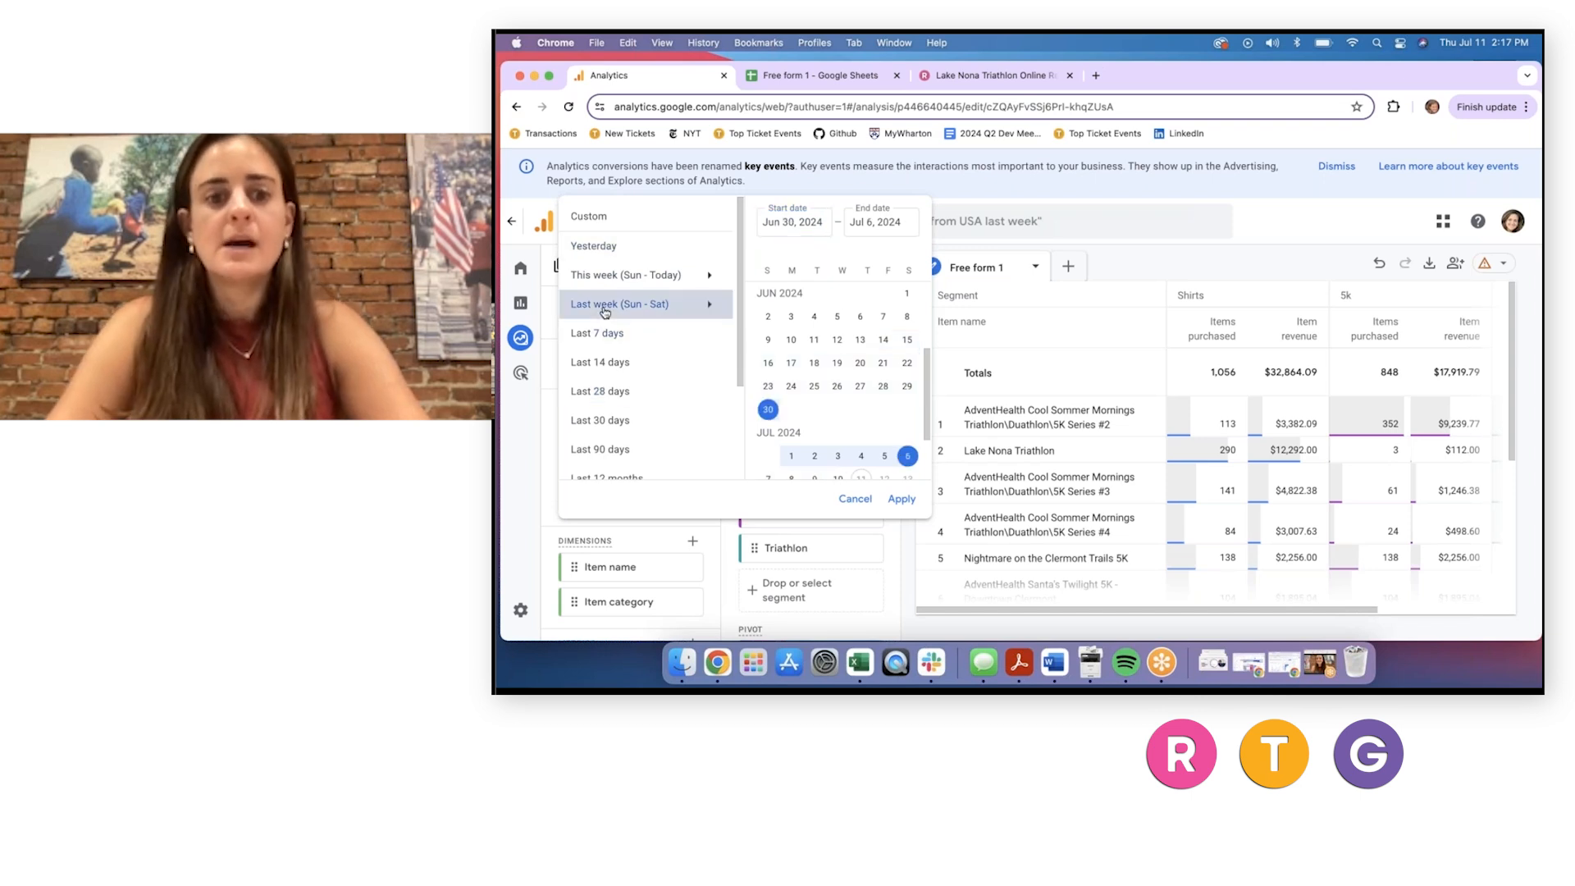
left_click(901, 499)
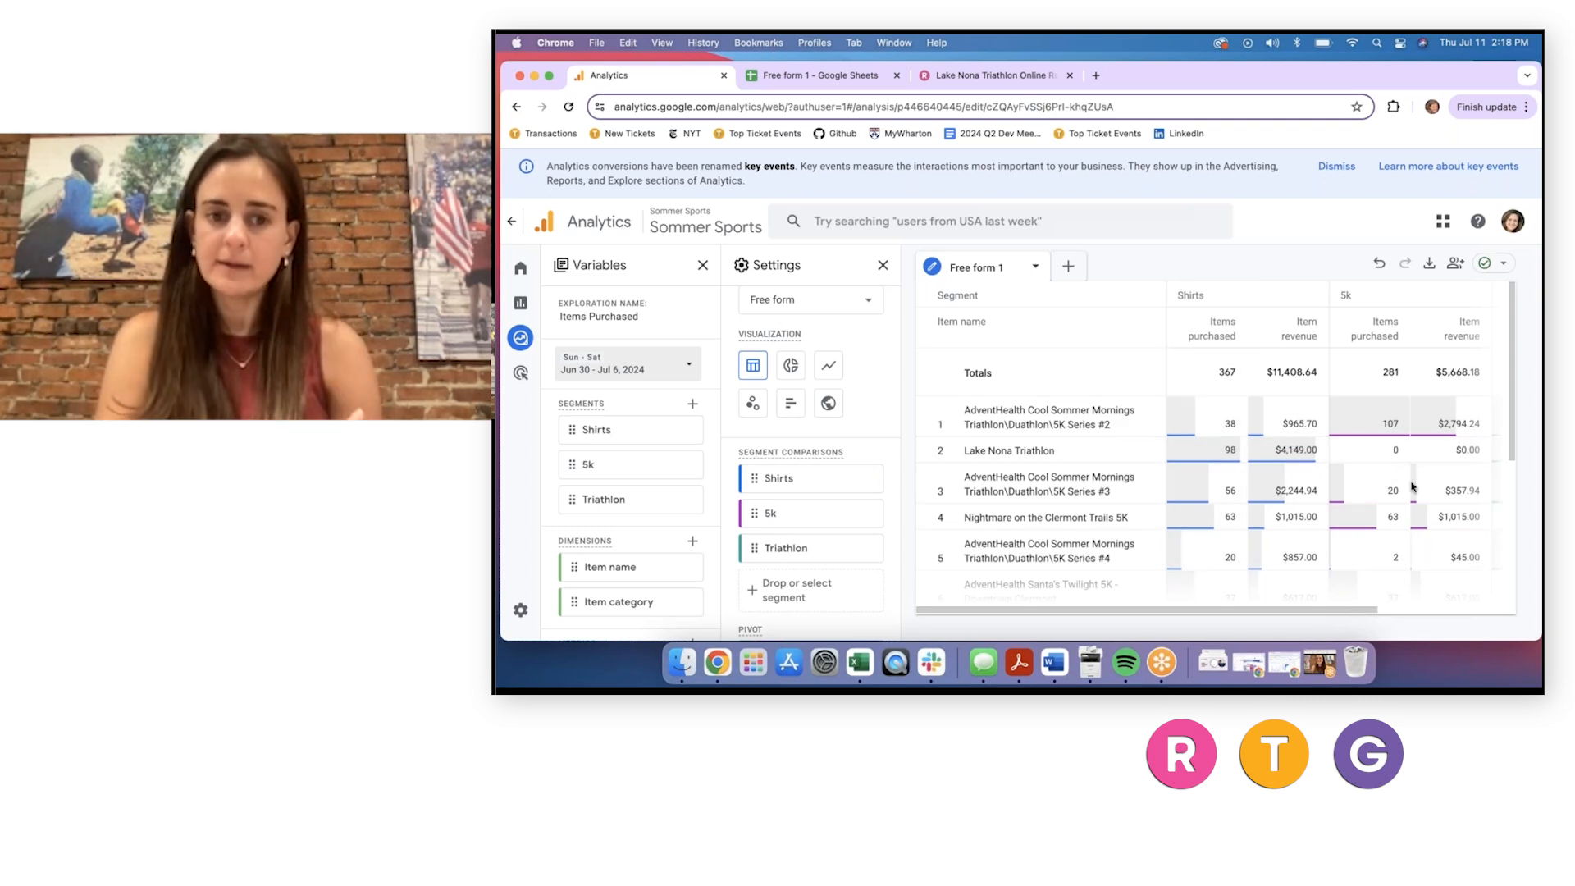
scroll(1411, 486, "down", 3)
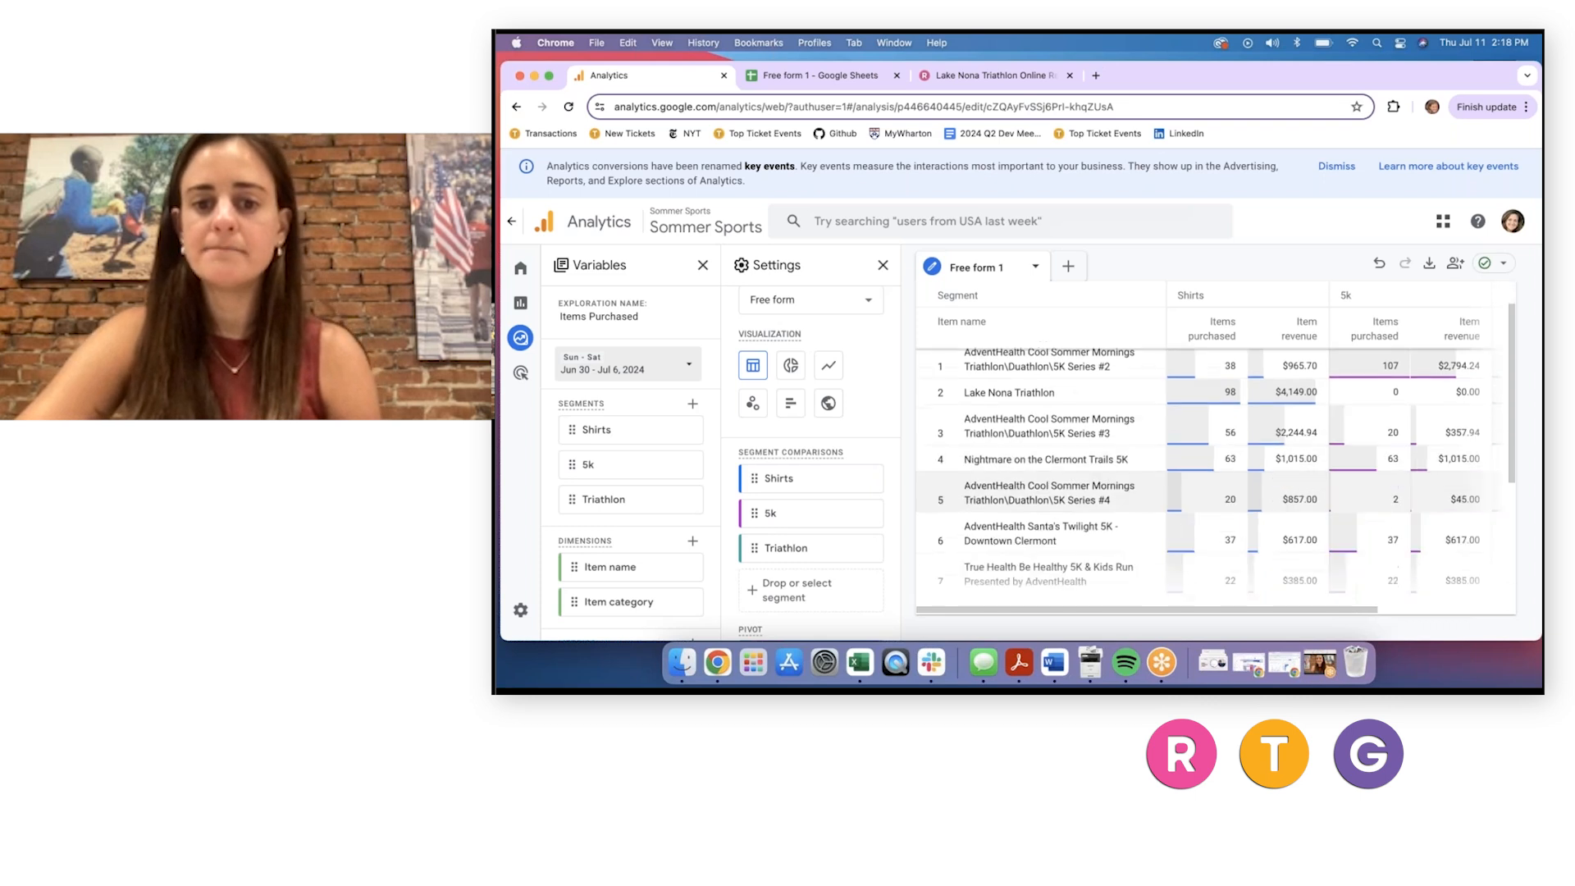
scroll(1025, 496, "down", 3)
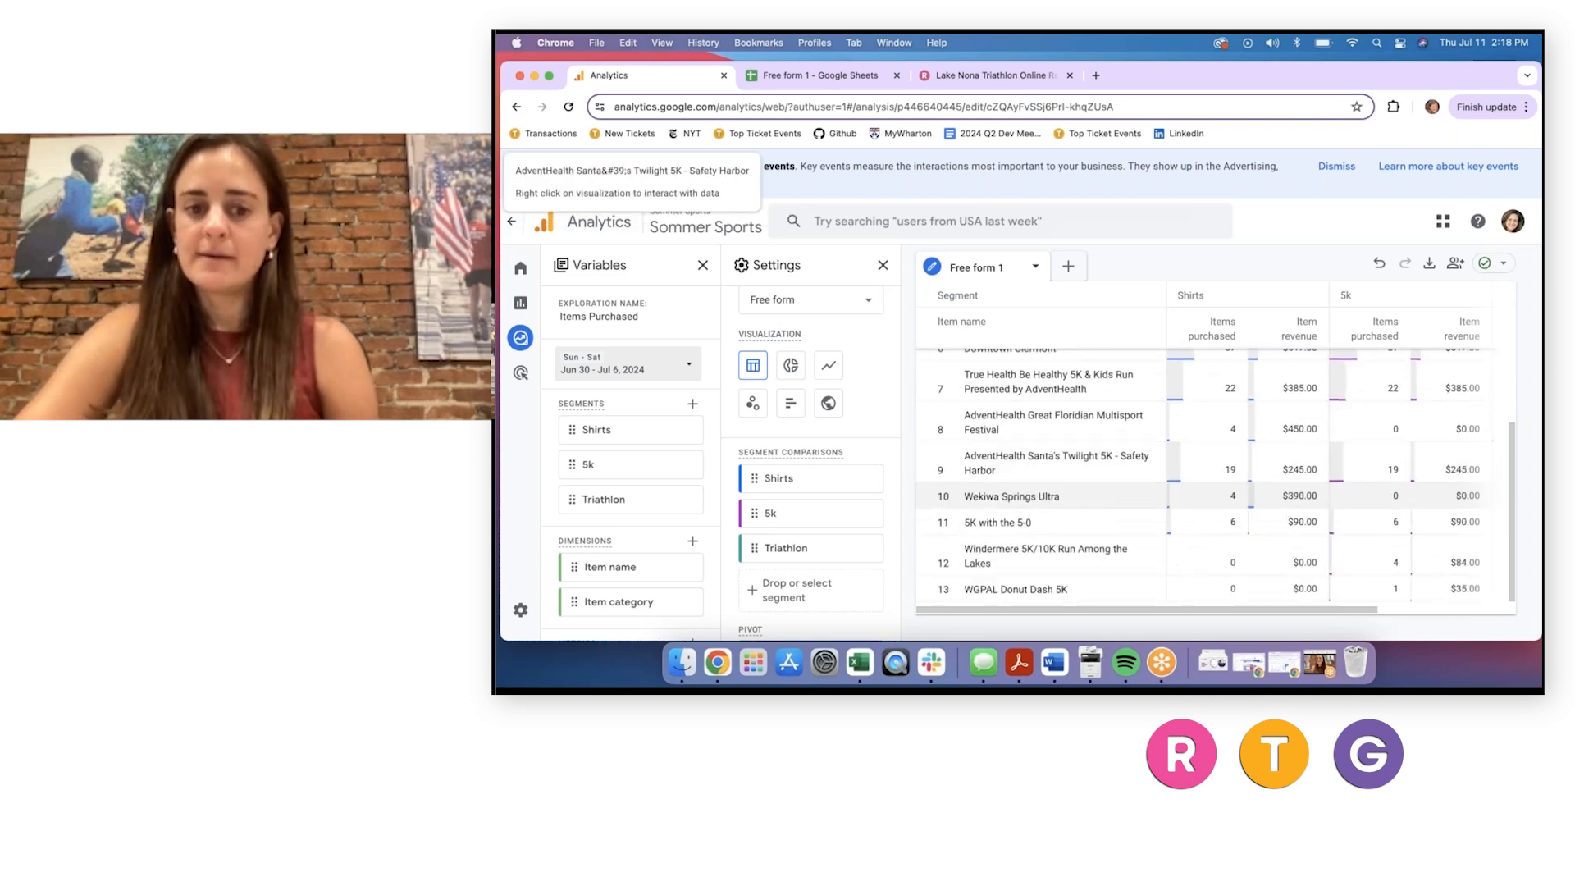
scroll(1026, 496, "up", 6)
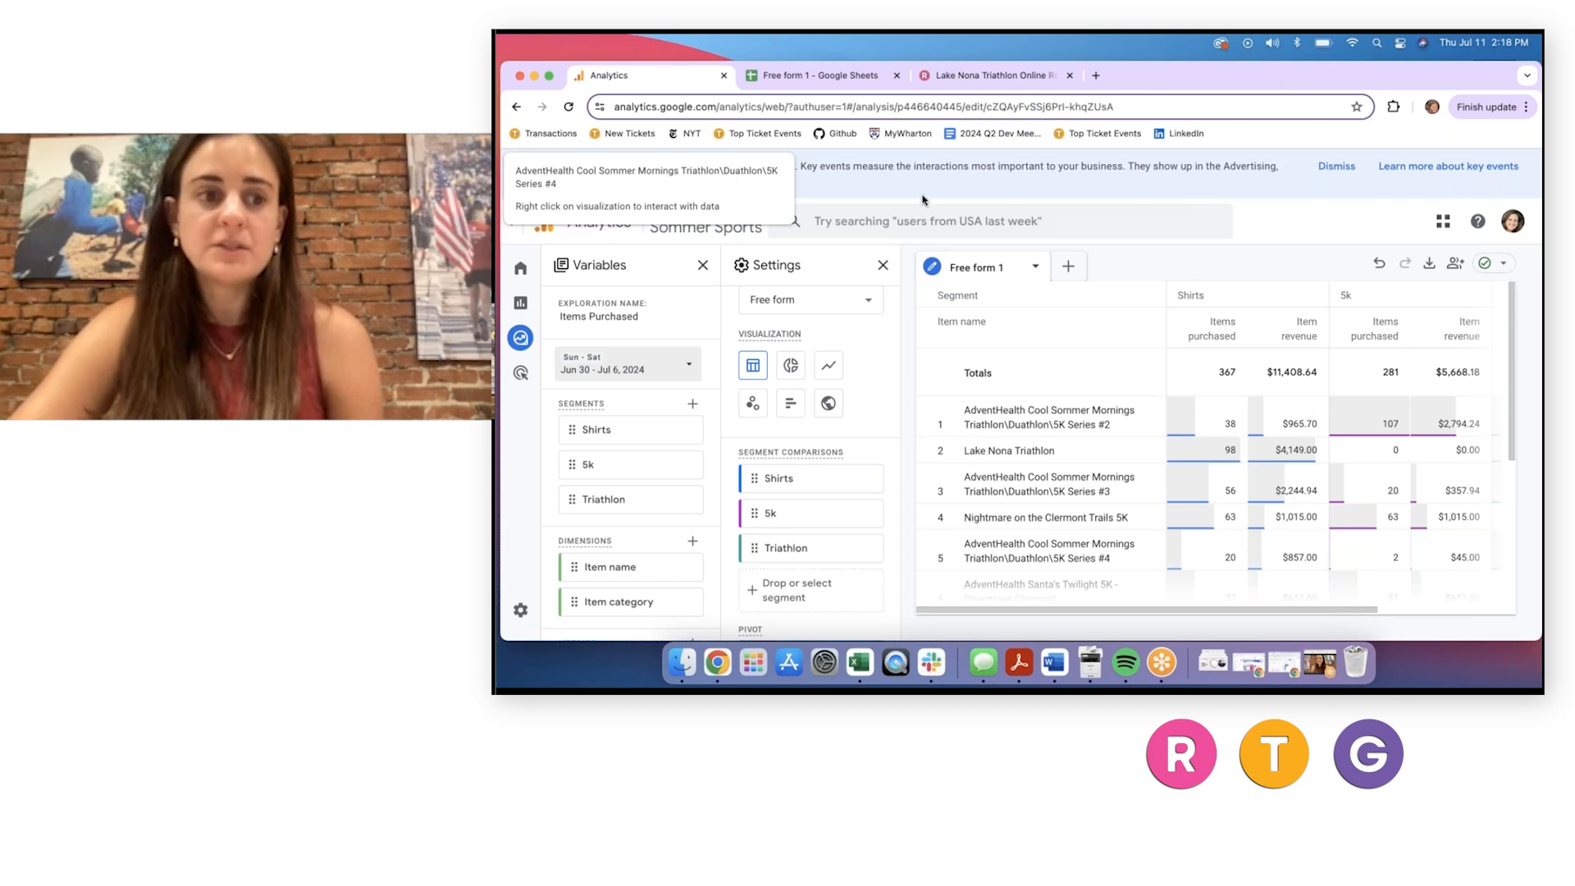
Open the saved Lake Nona Funnel from the explorations list.
left_click(521, 342)
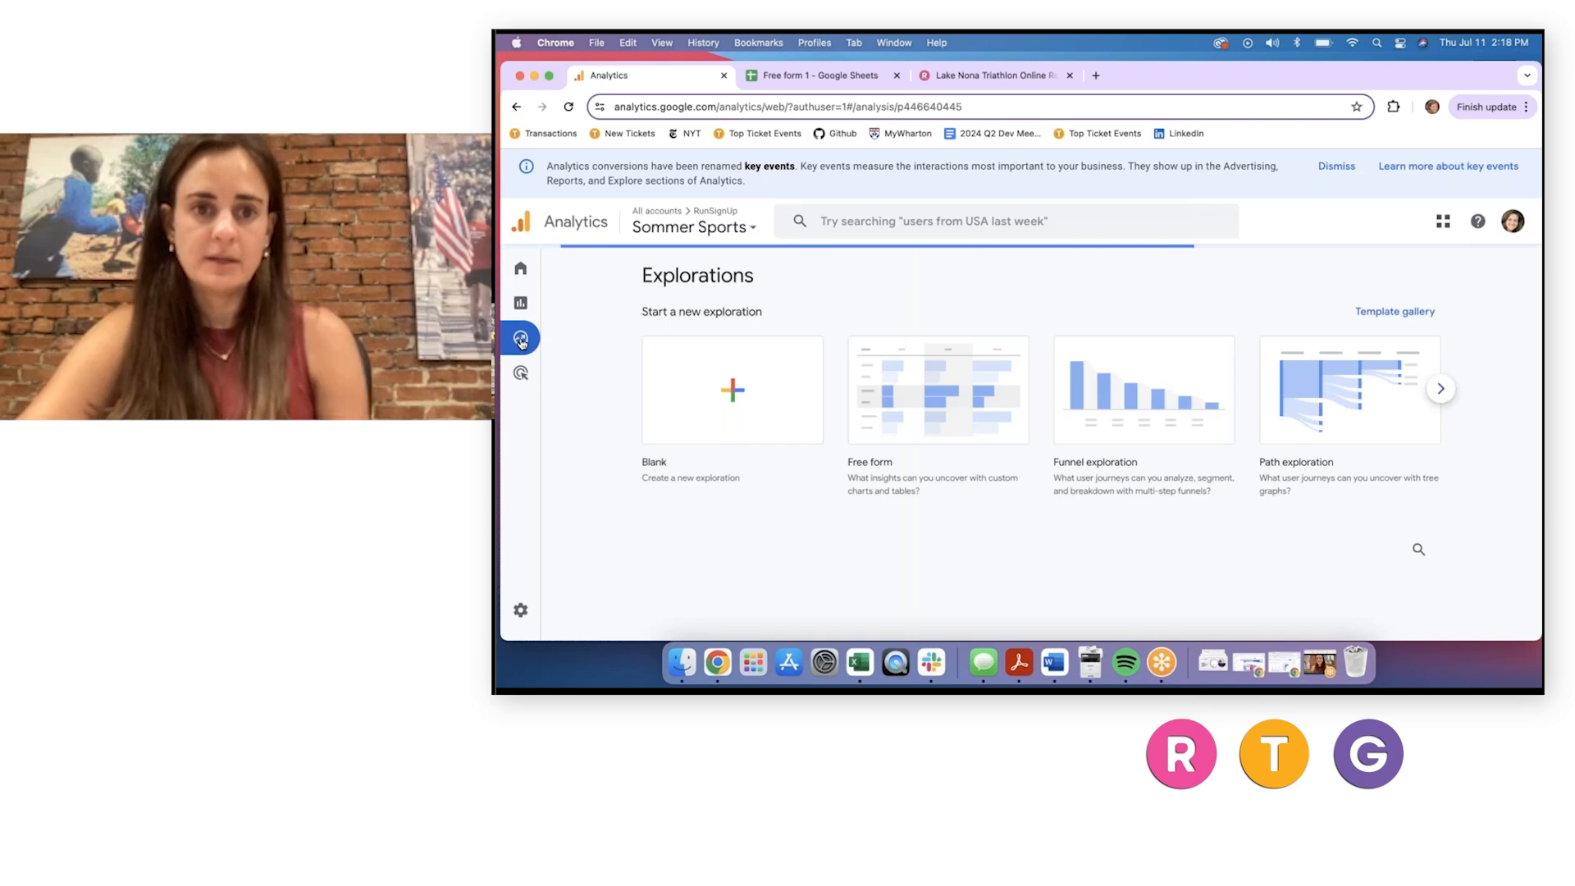
scroll(981, 455, "down", 2)
scroll(982, 460, "down", 1)
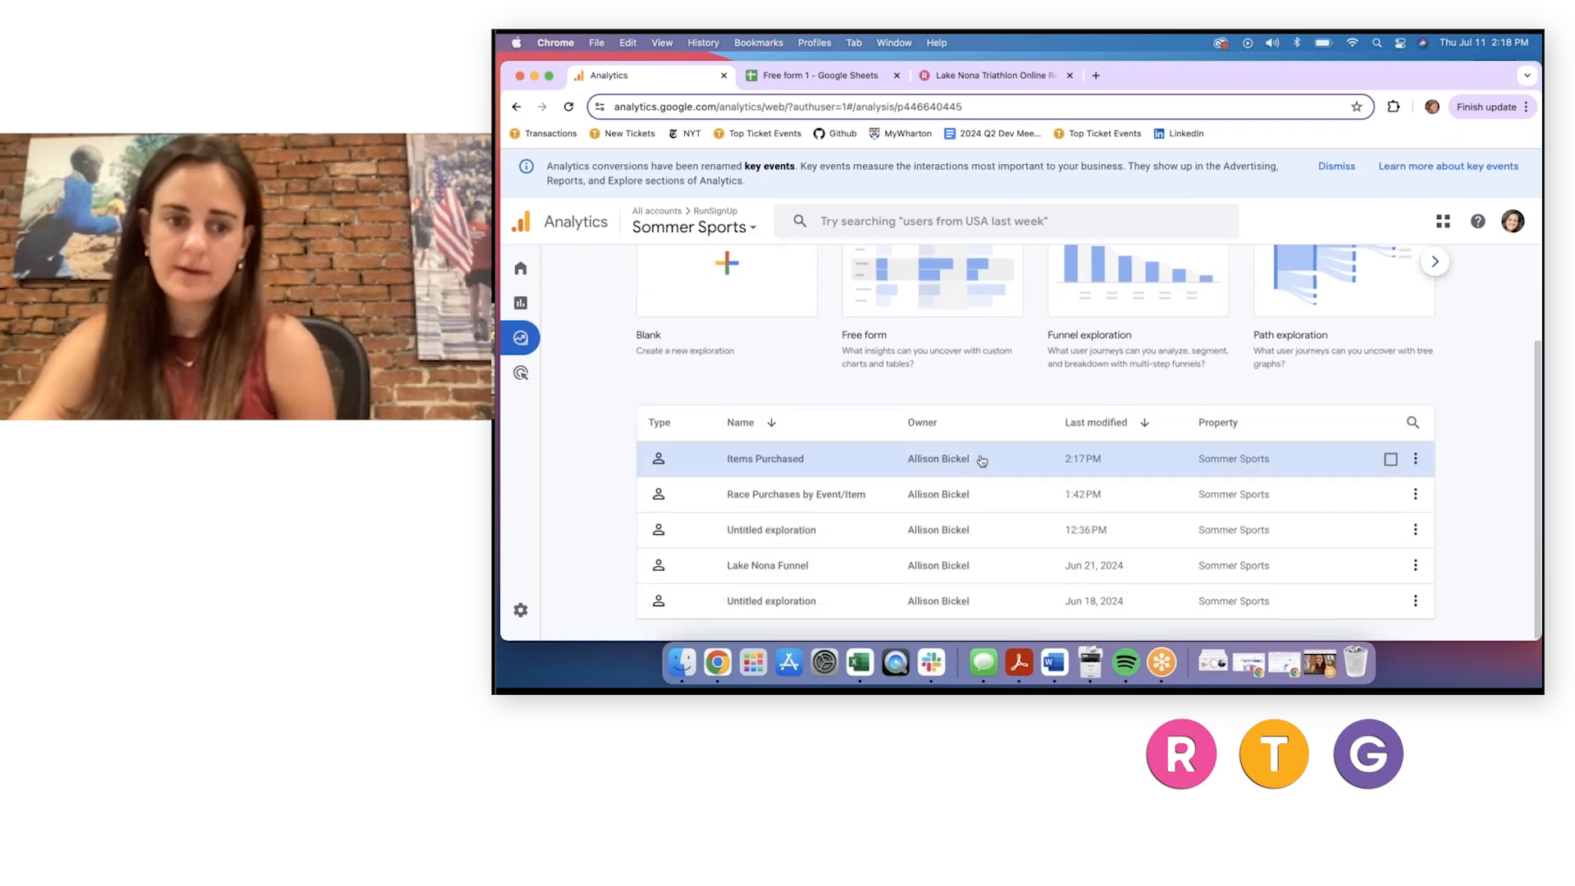
left_click(893, 572)
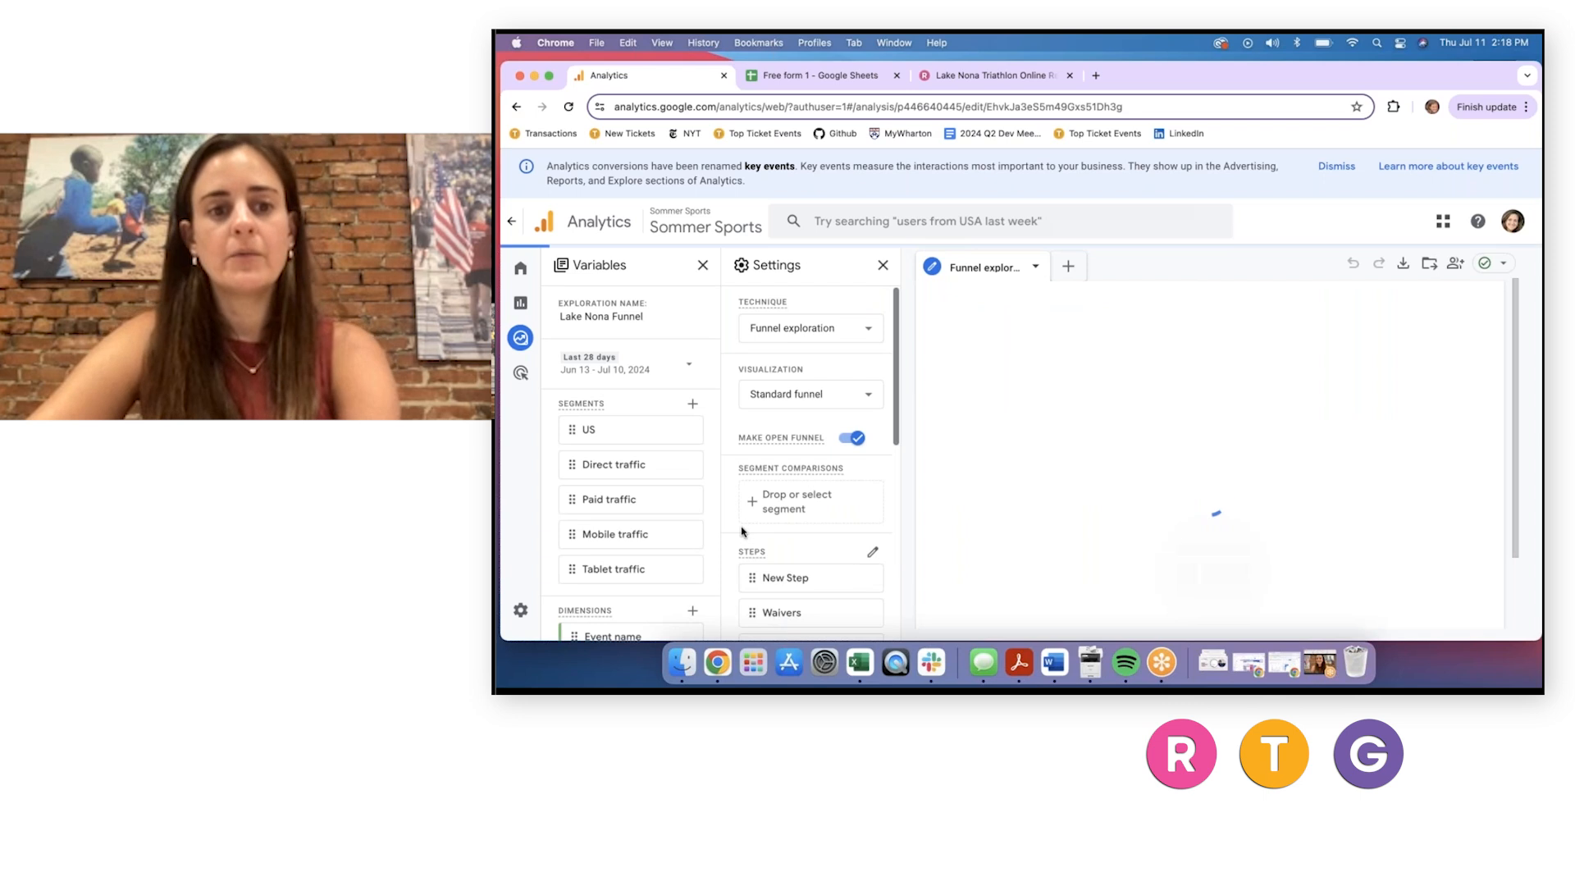
Create a new exploration from the Funnel exploration template and inspect its default funnel step definitions without changing them.
left_click(532, 345)
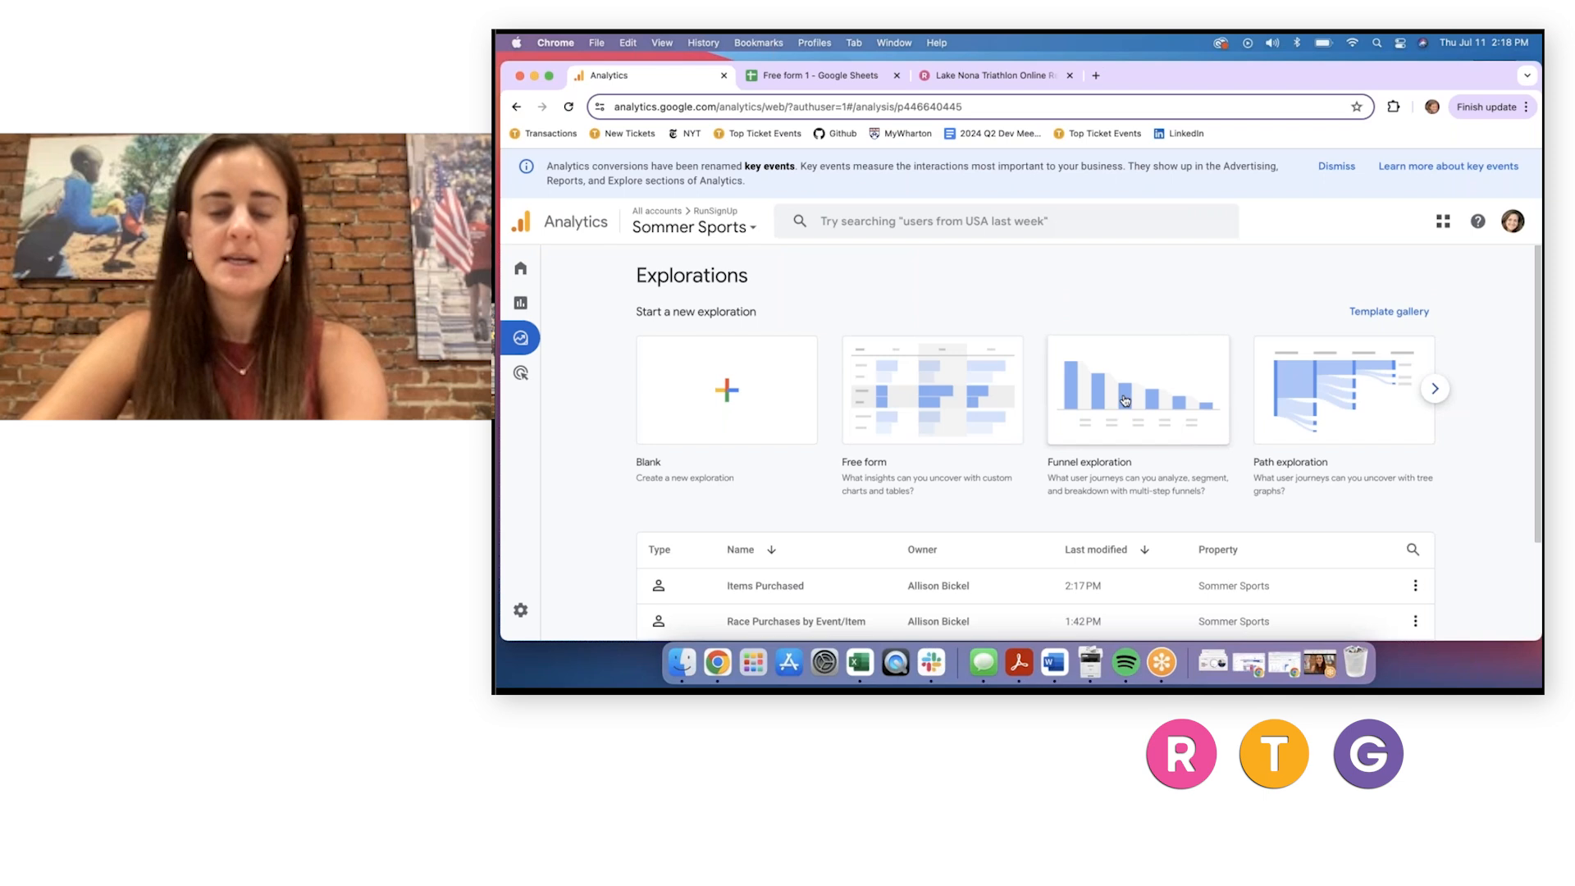
left_click(1124, 400)
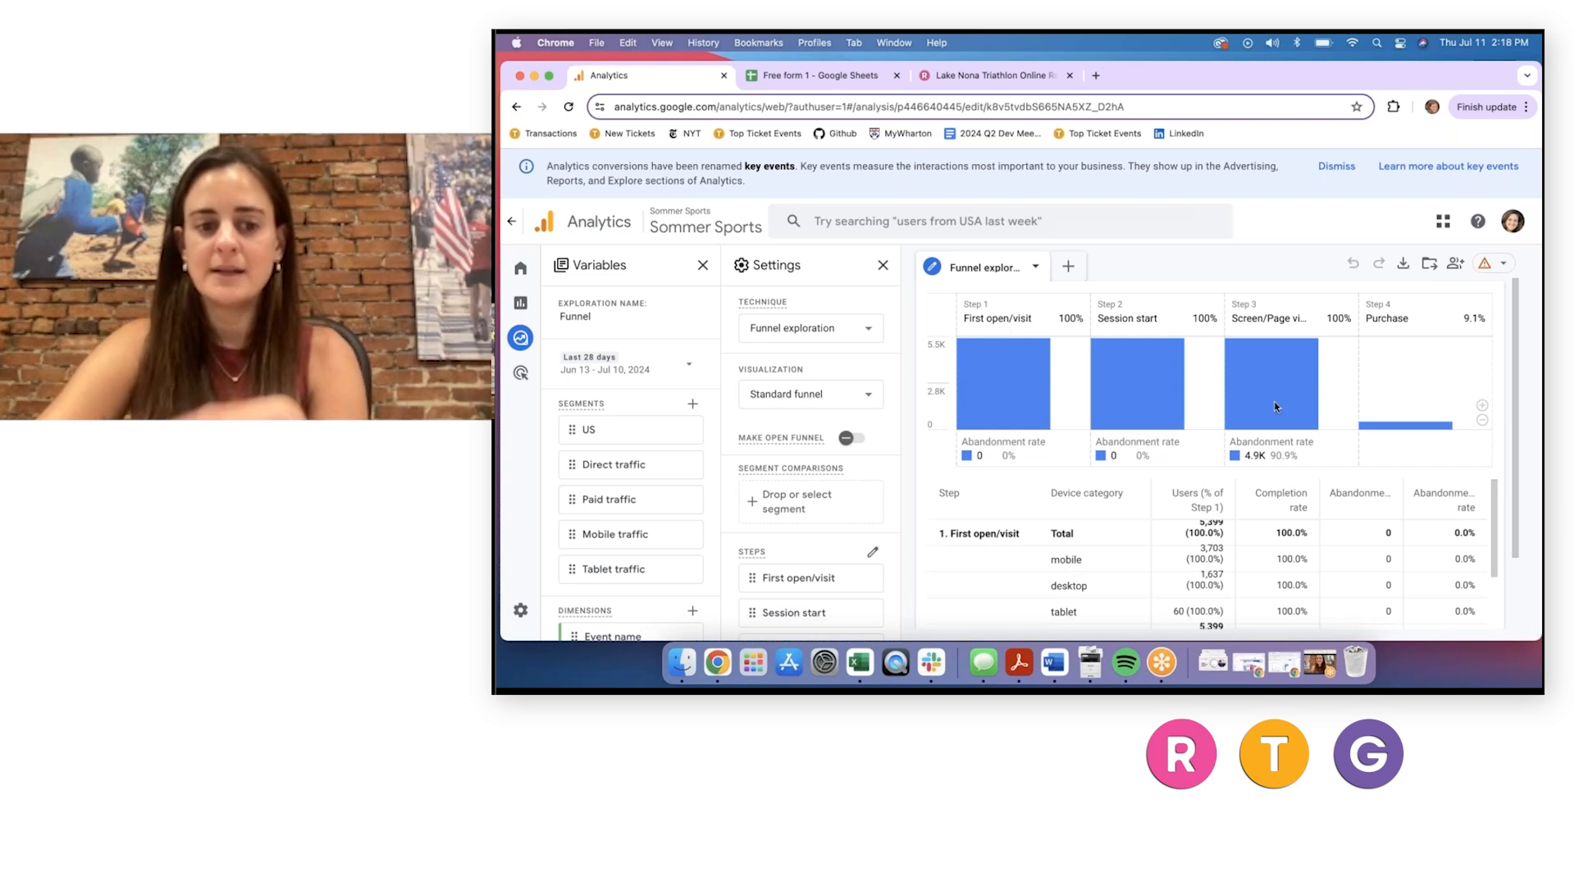
scroll(812, 492, "down", 3)
scroll(812, 459, "down", 1)
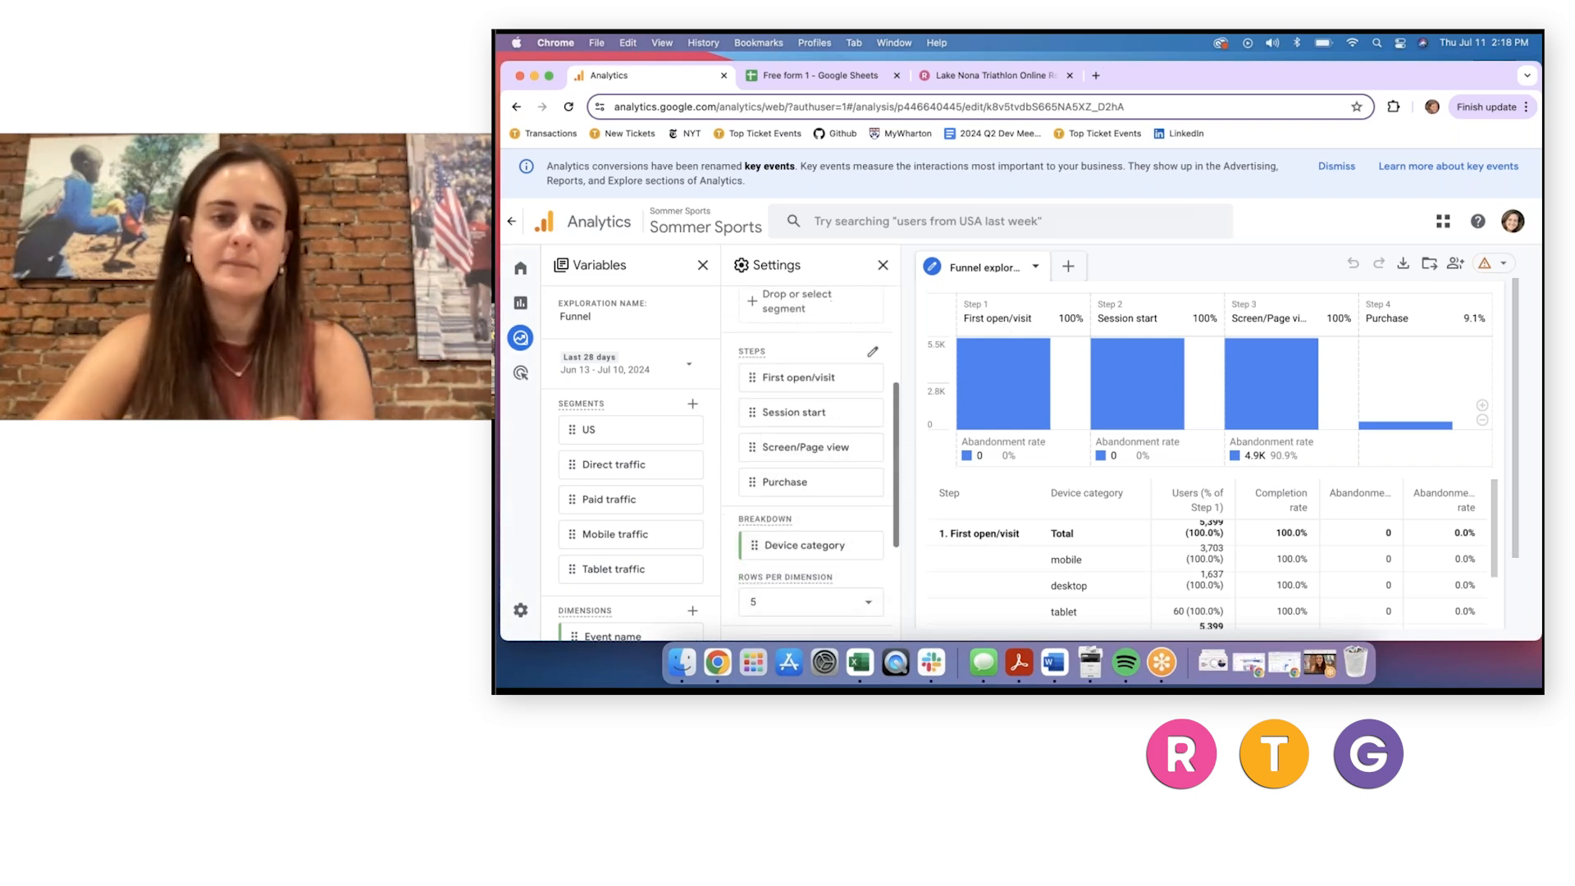
left_click(875, 355)
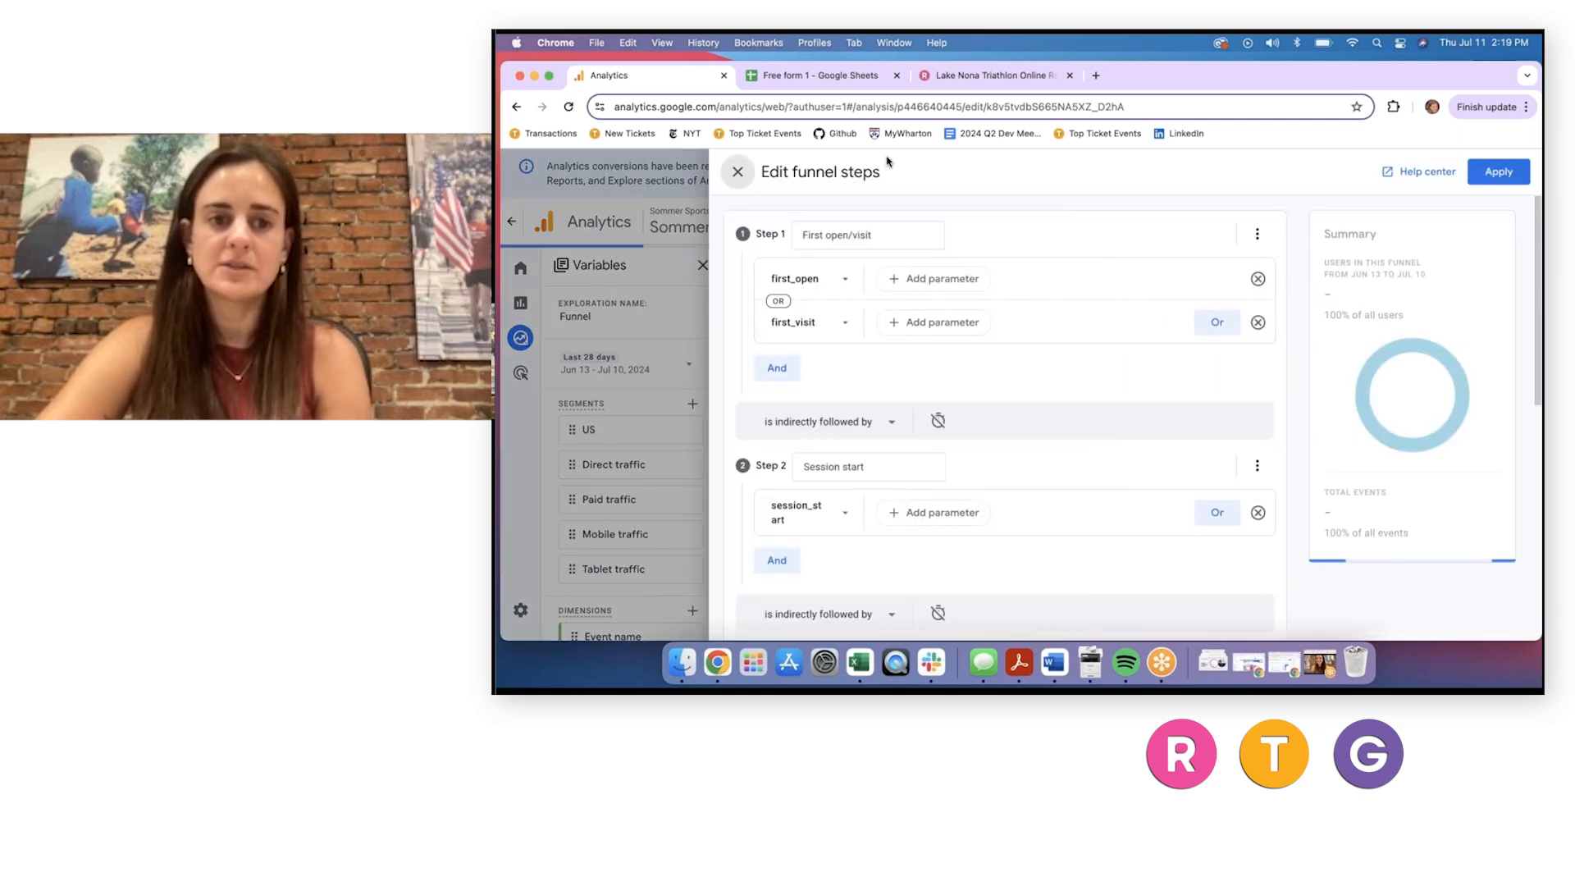
left_click(737, 173)
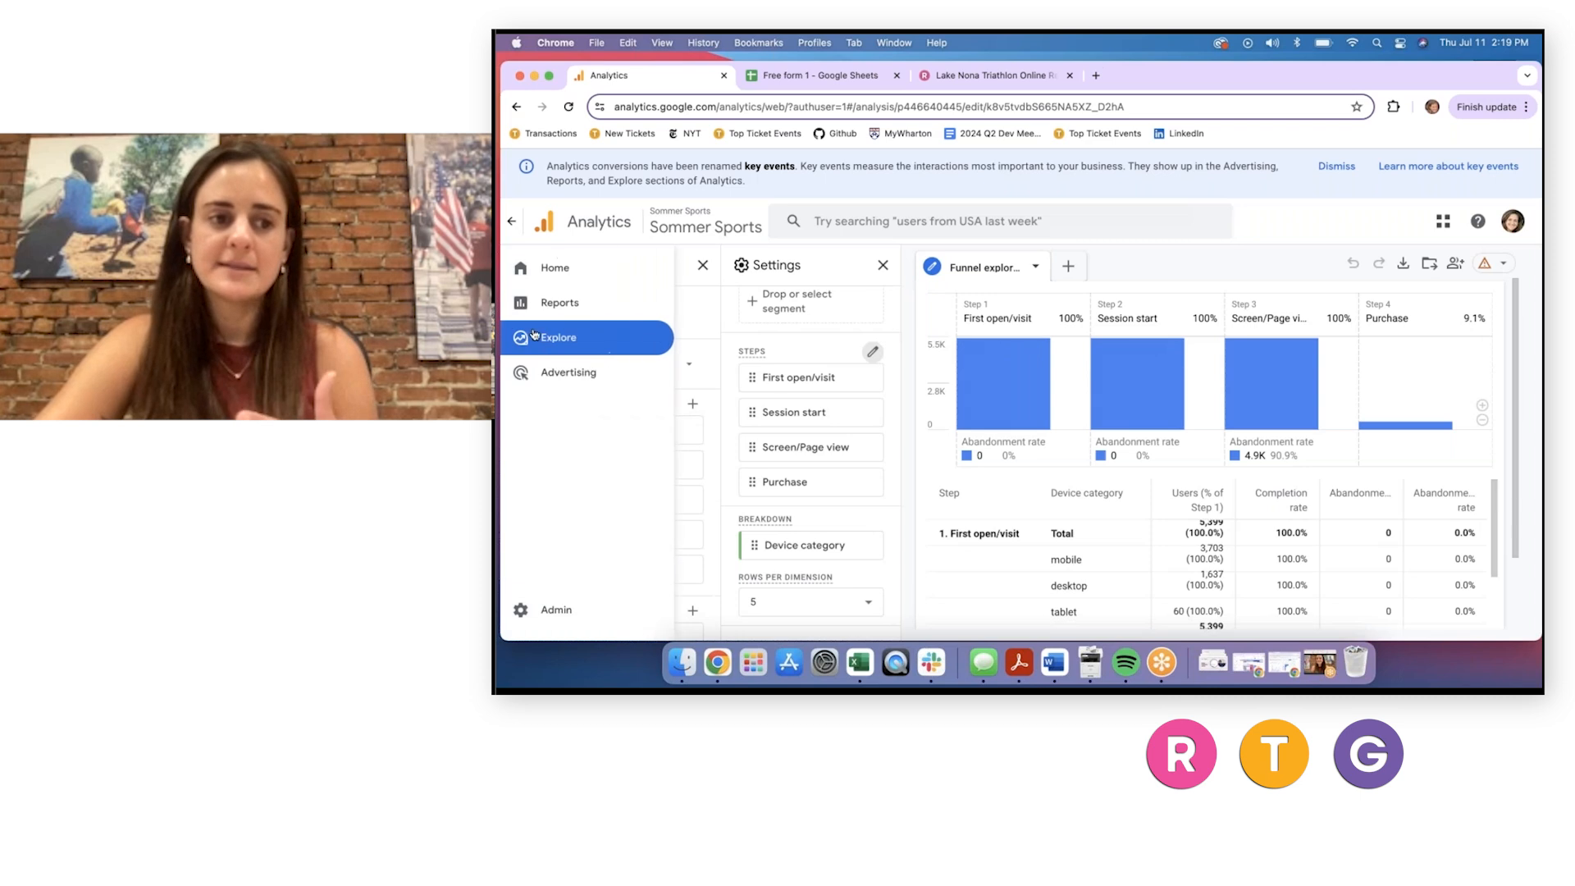
Leave the new funnel and reopen the saved Lake Nona Funnel exploration.
left_click(531, 338)
scroll(738, 510, "down", 2)
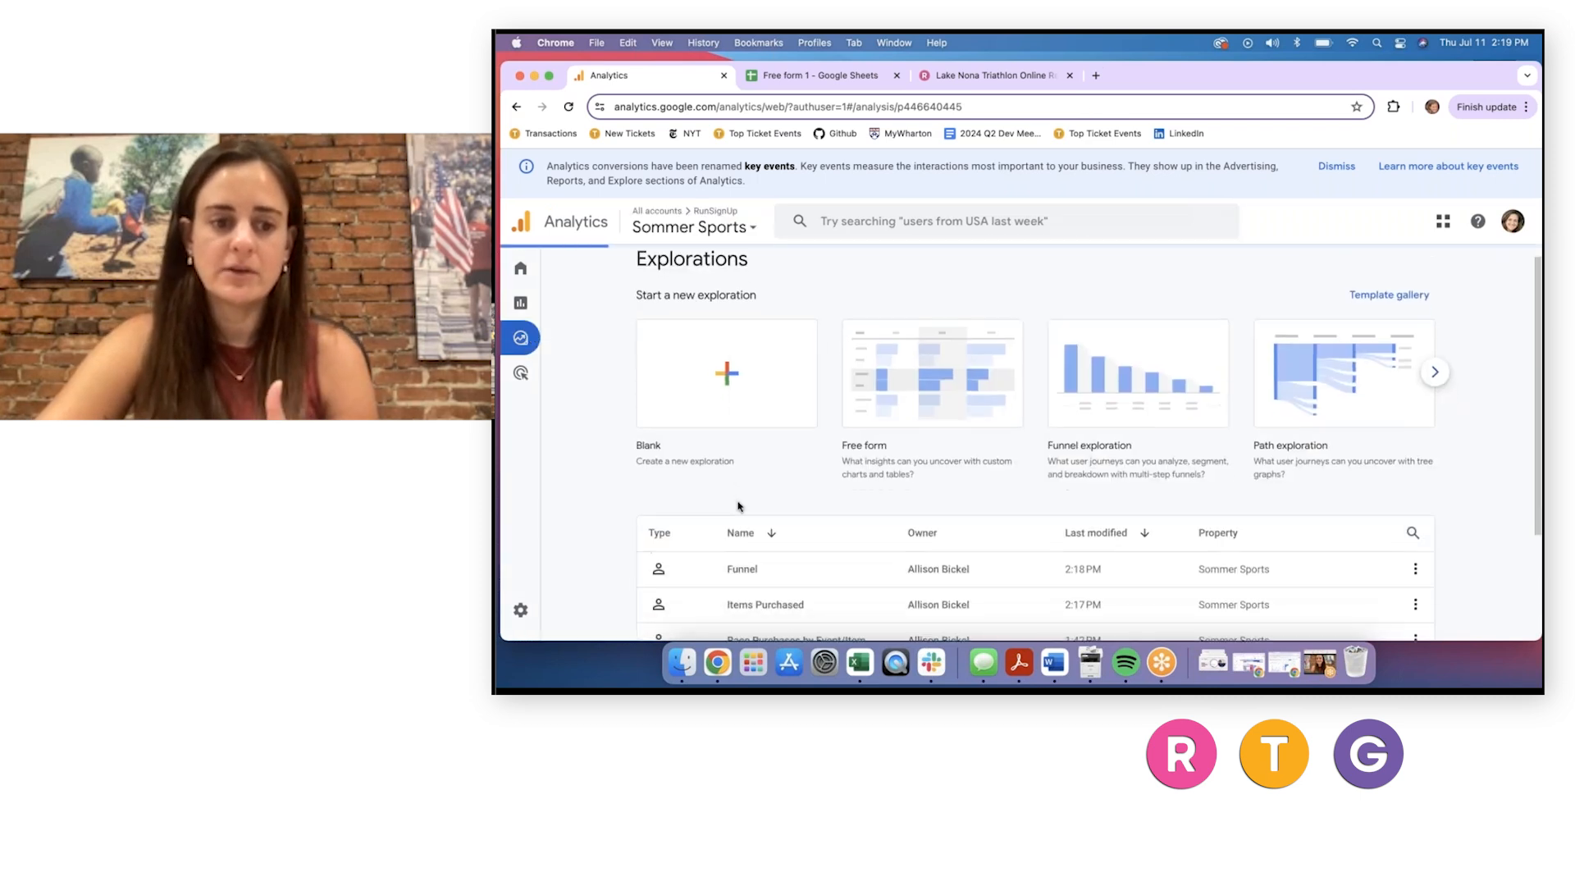
scroll(755, 529, "down", 2)
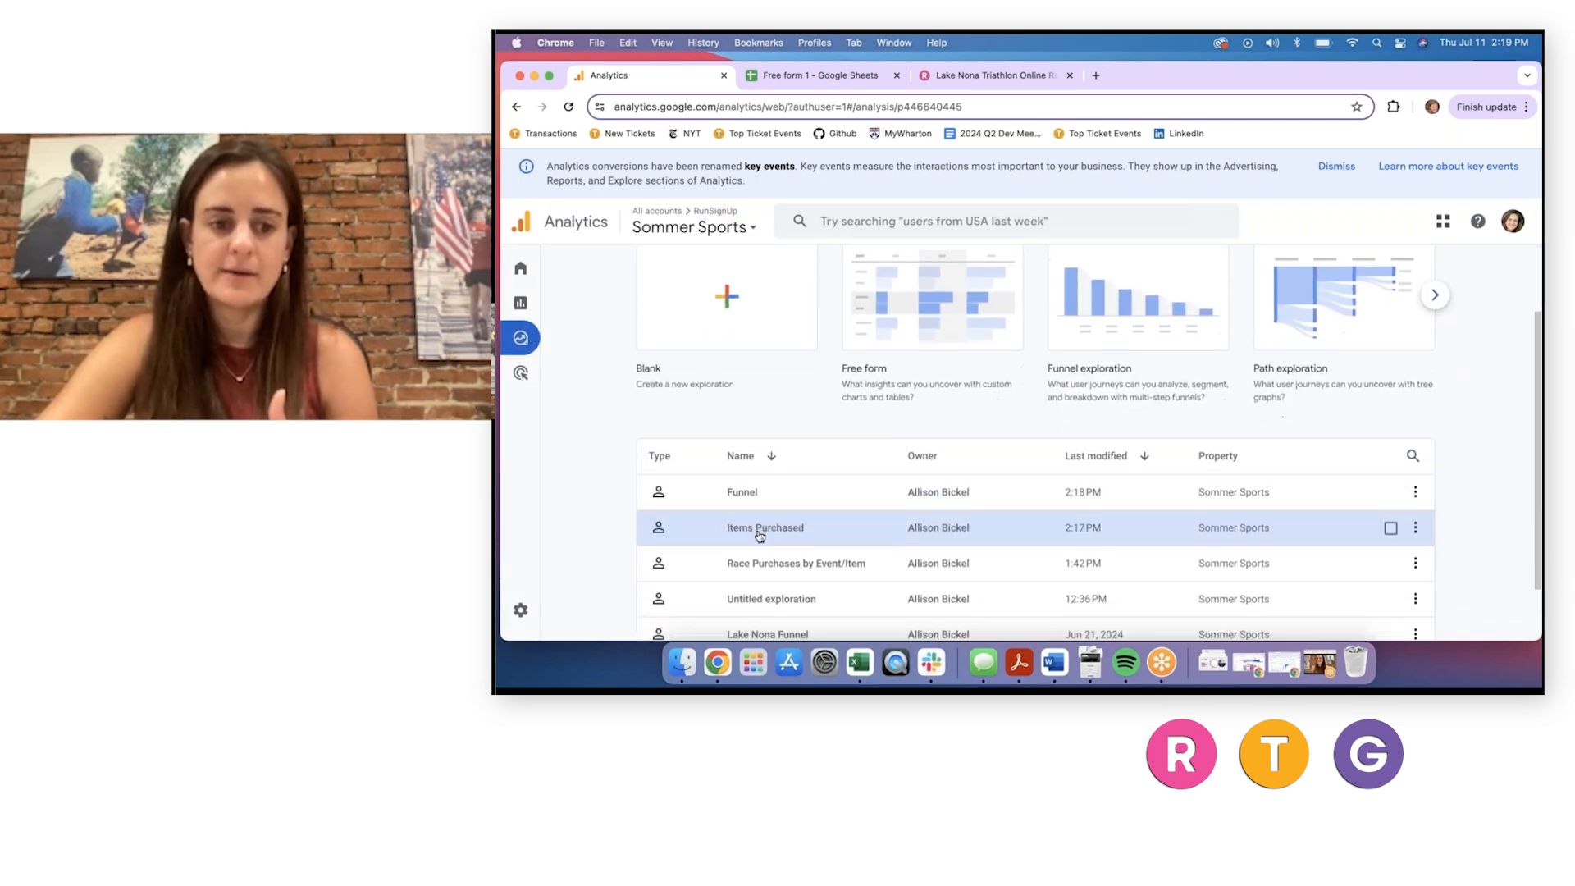
left_click(766, 589)
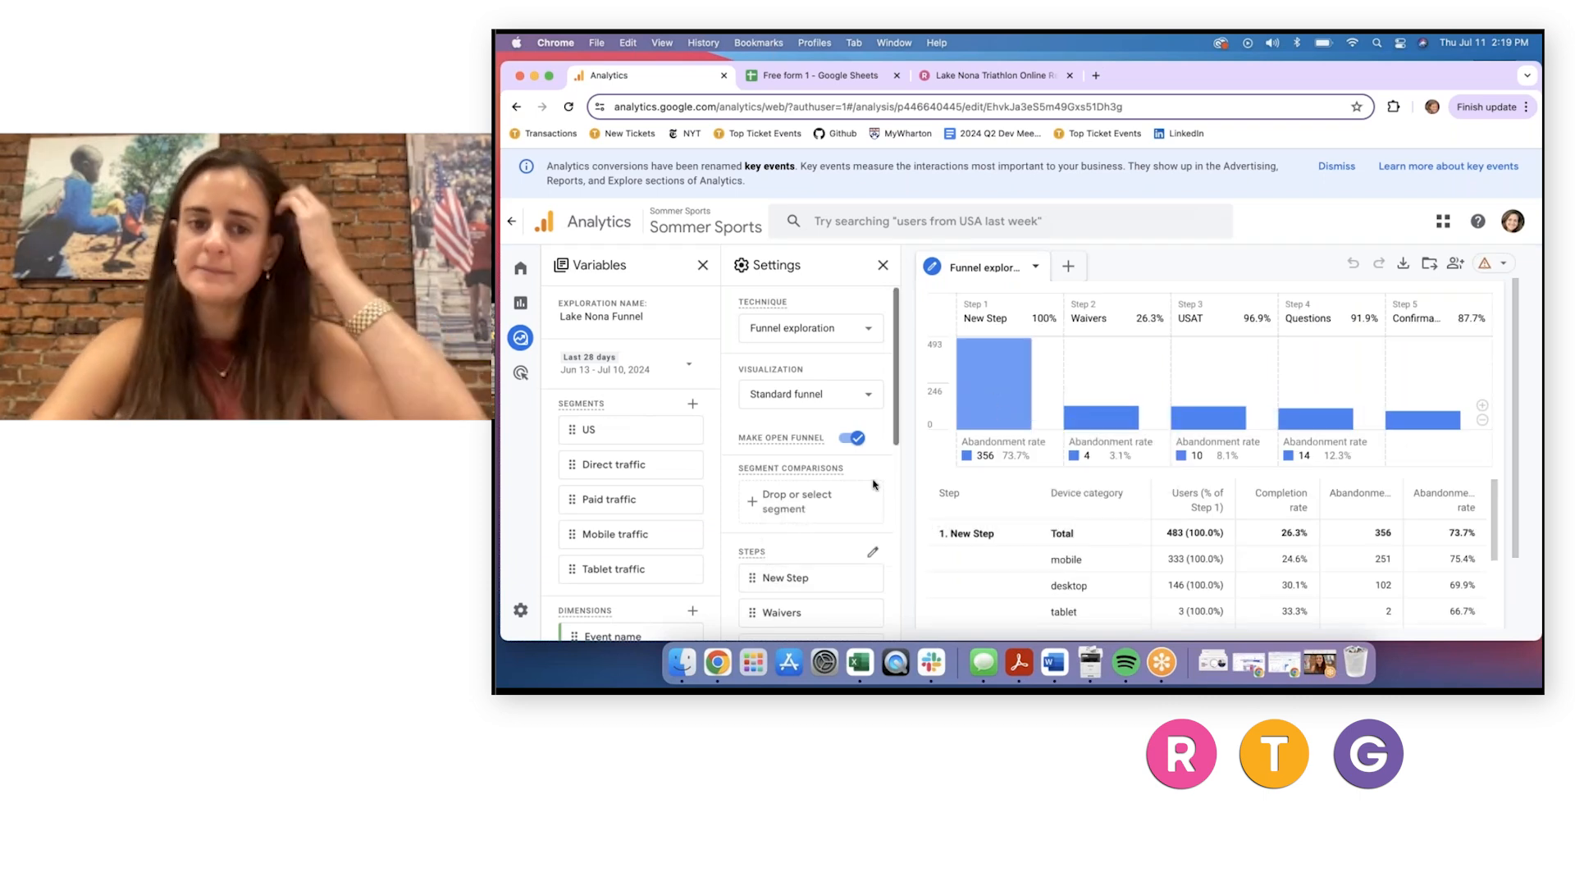
Examine the Lake Nona funnel's steps, abandonment rates and active users from New Step through Confirmation Page.
scroll(811, 460, "down", 3)
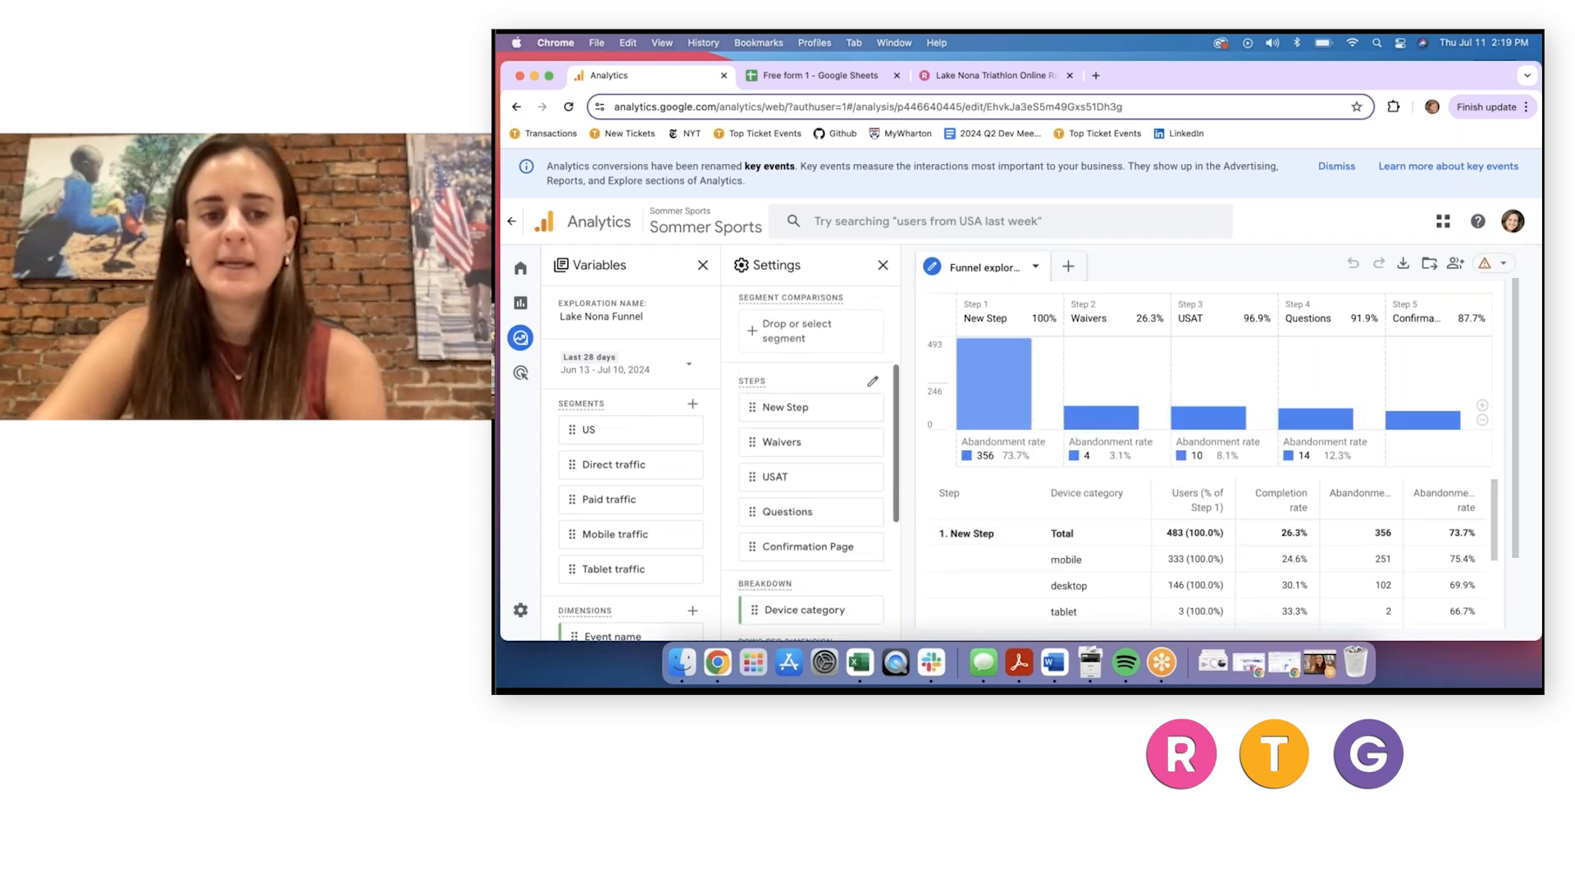
scroll(835, 399, "down", 1)
scroll(1019, 433, "up", 1)
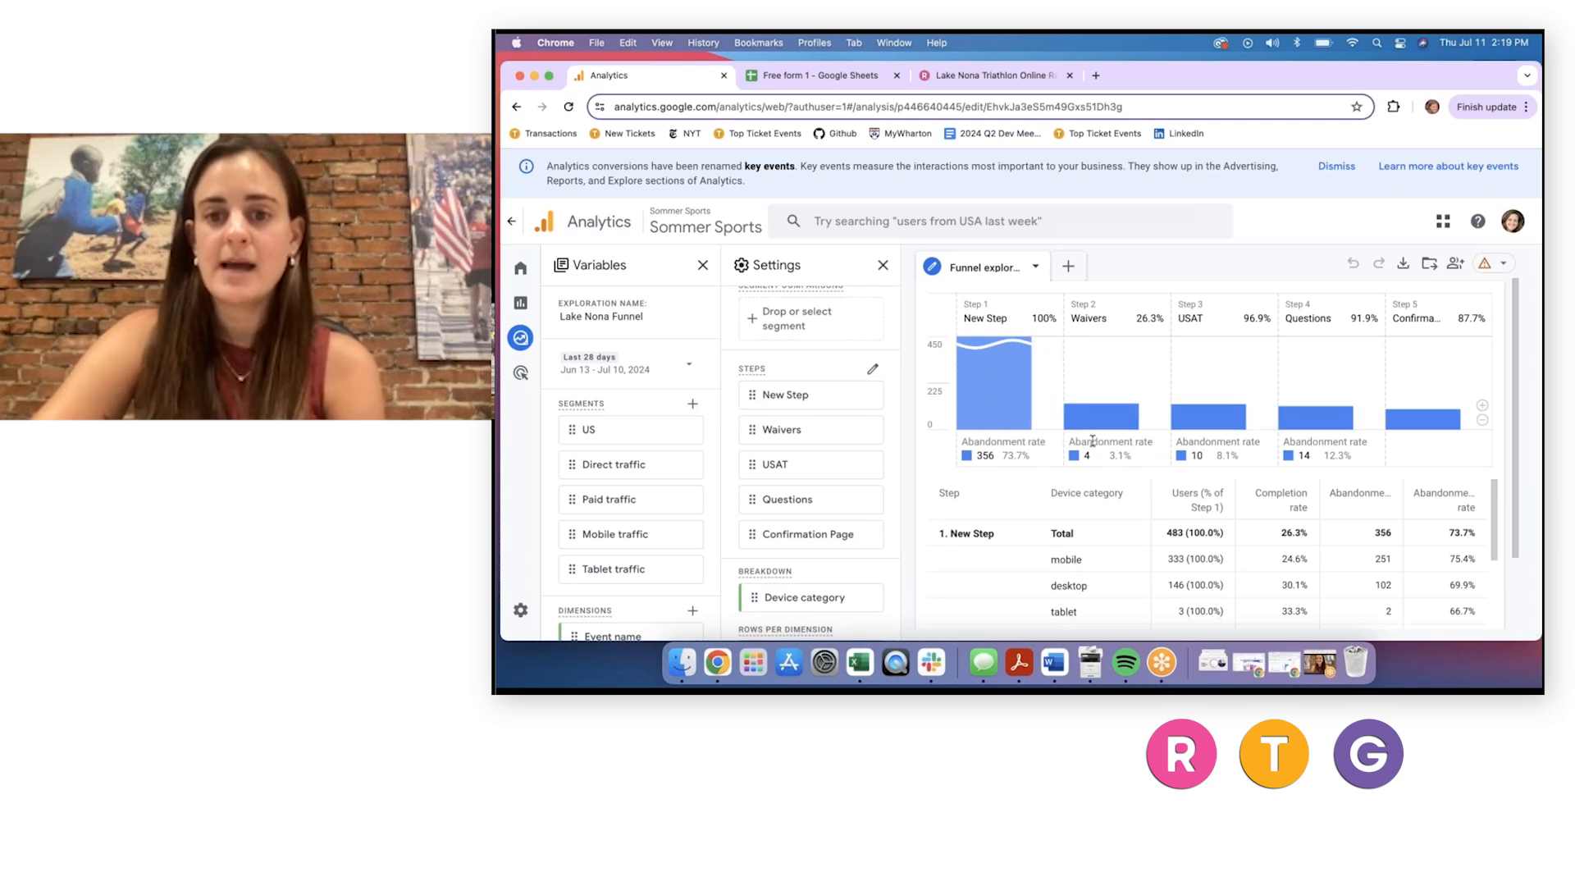
mouse_move(1327, 418)
mouse_move(1427, 422)
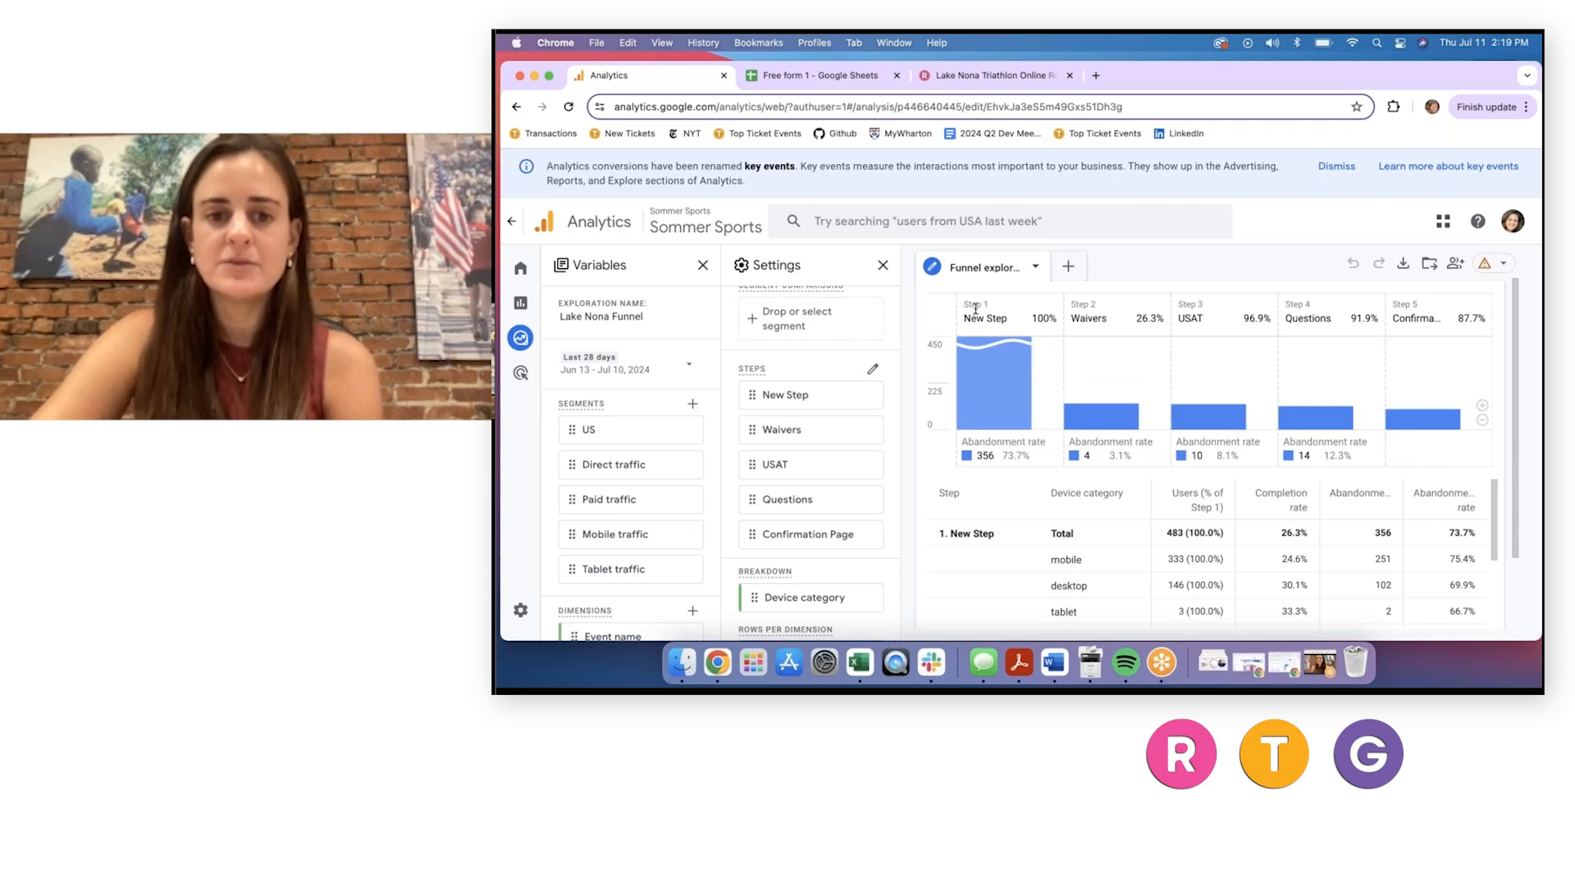
mouse_move(988, 343)
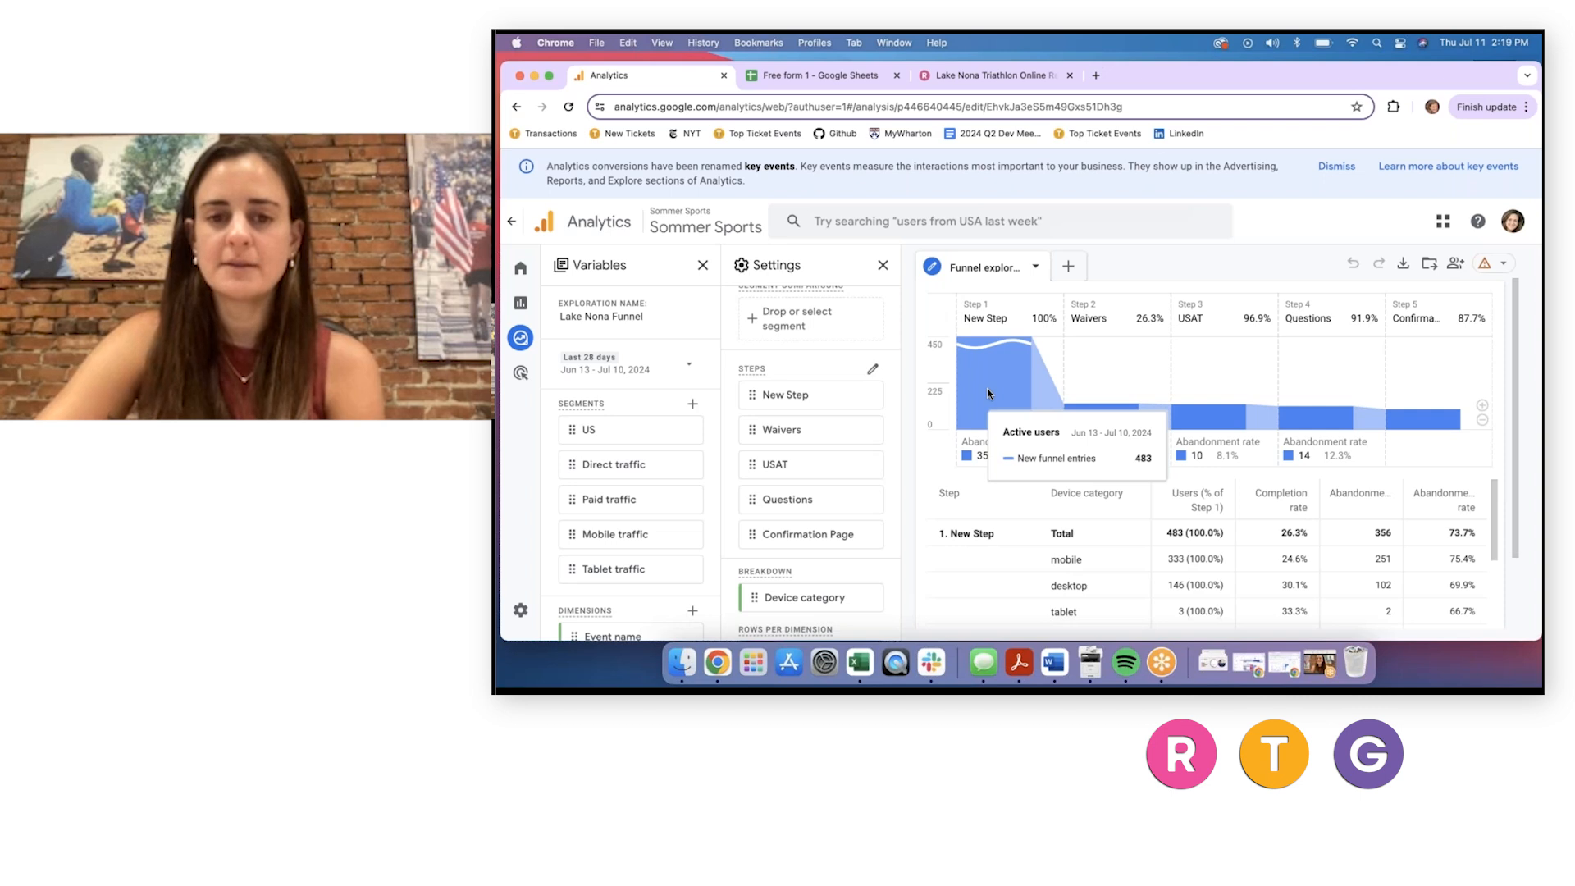
mouse_move(1118, 415)
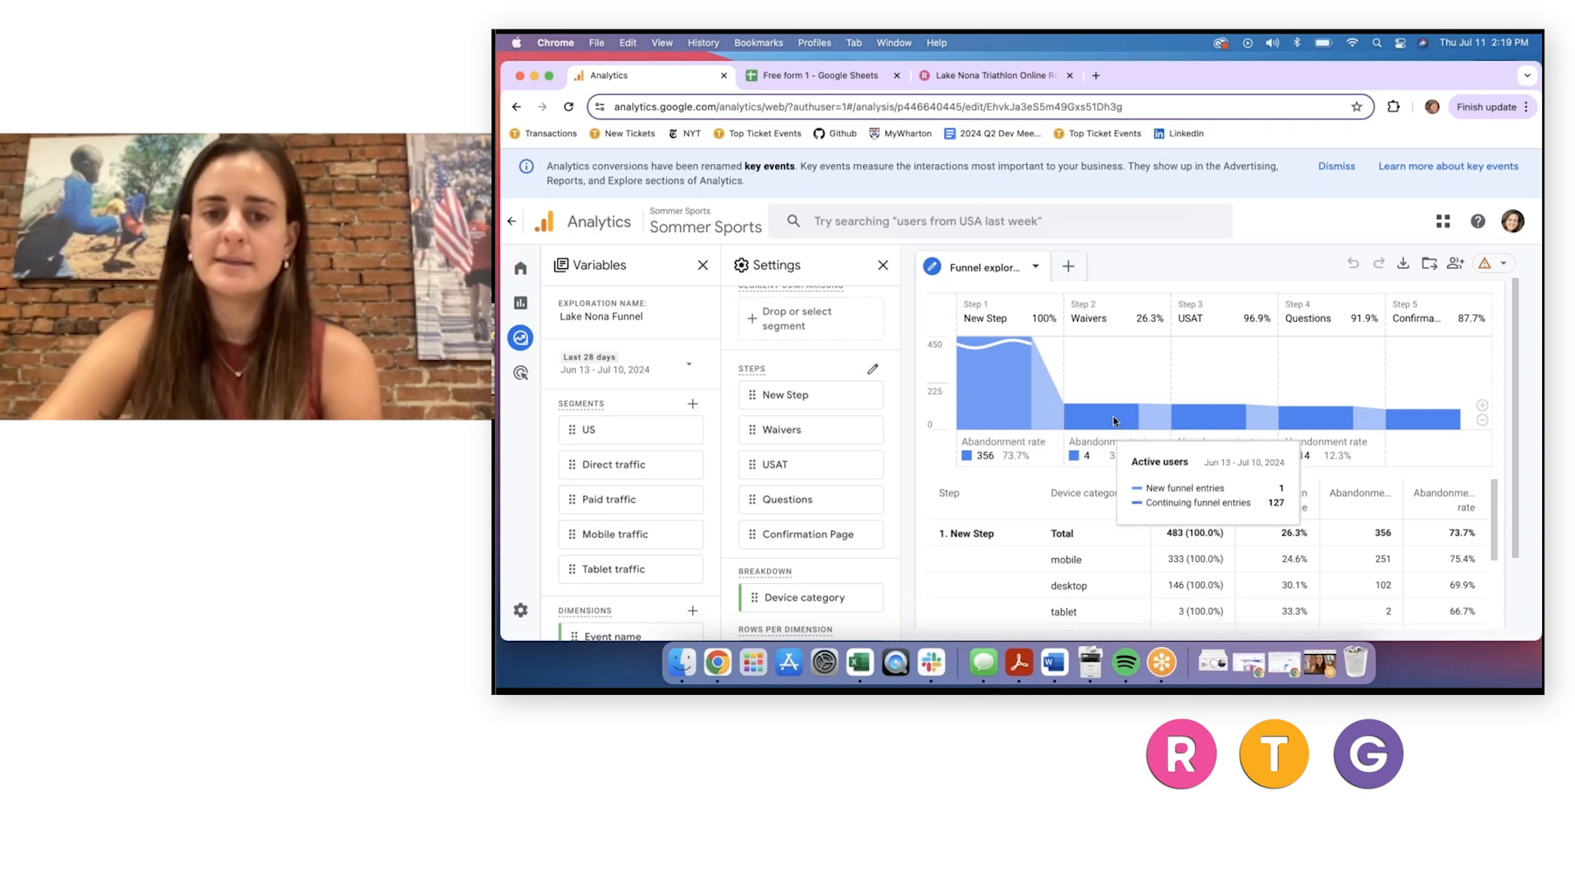
mouse_move(1219, 424)
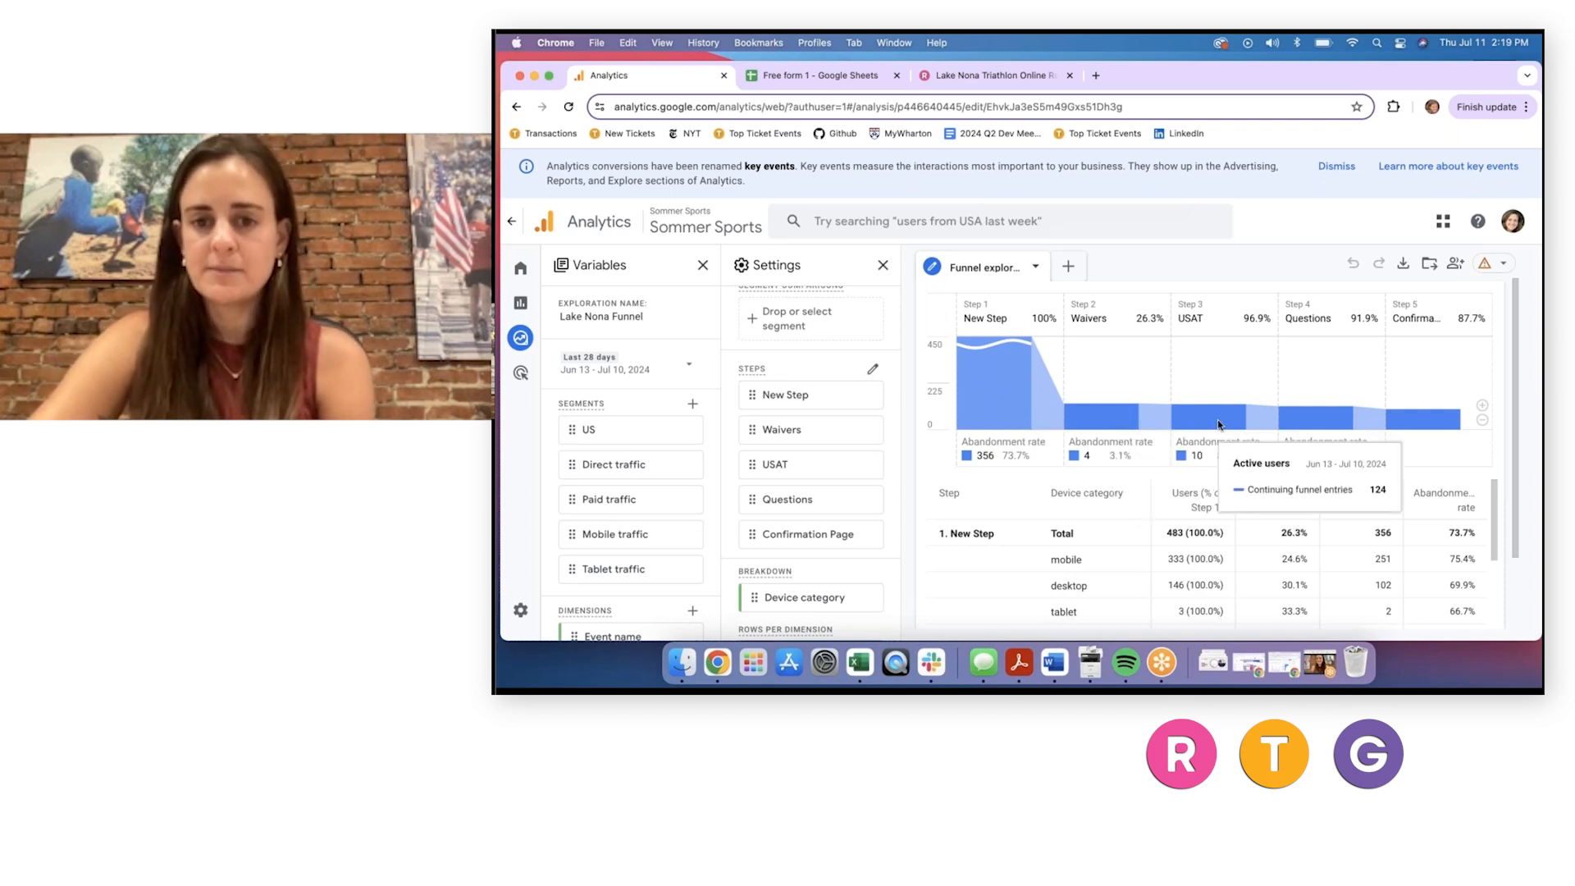
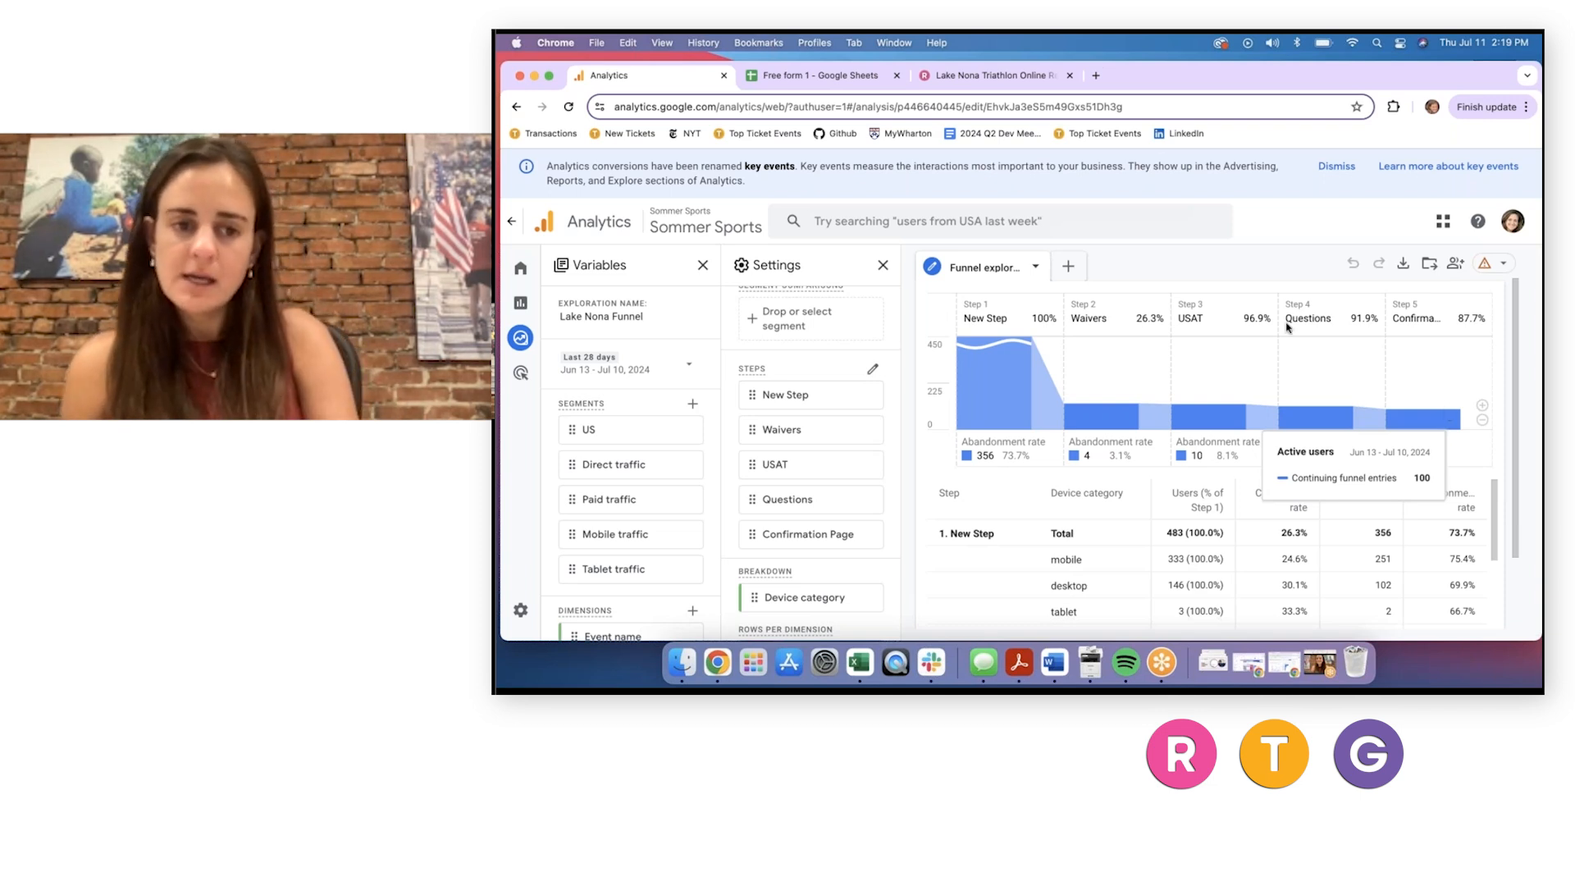
Rename step 1 of the Lake Nona funnel as First Step of Registration and check the events available for its begin_checkout condition.
left_click(872, 369)
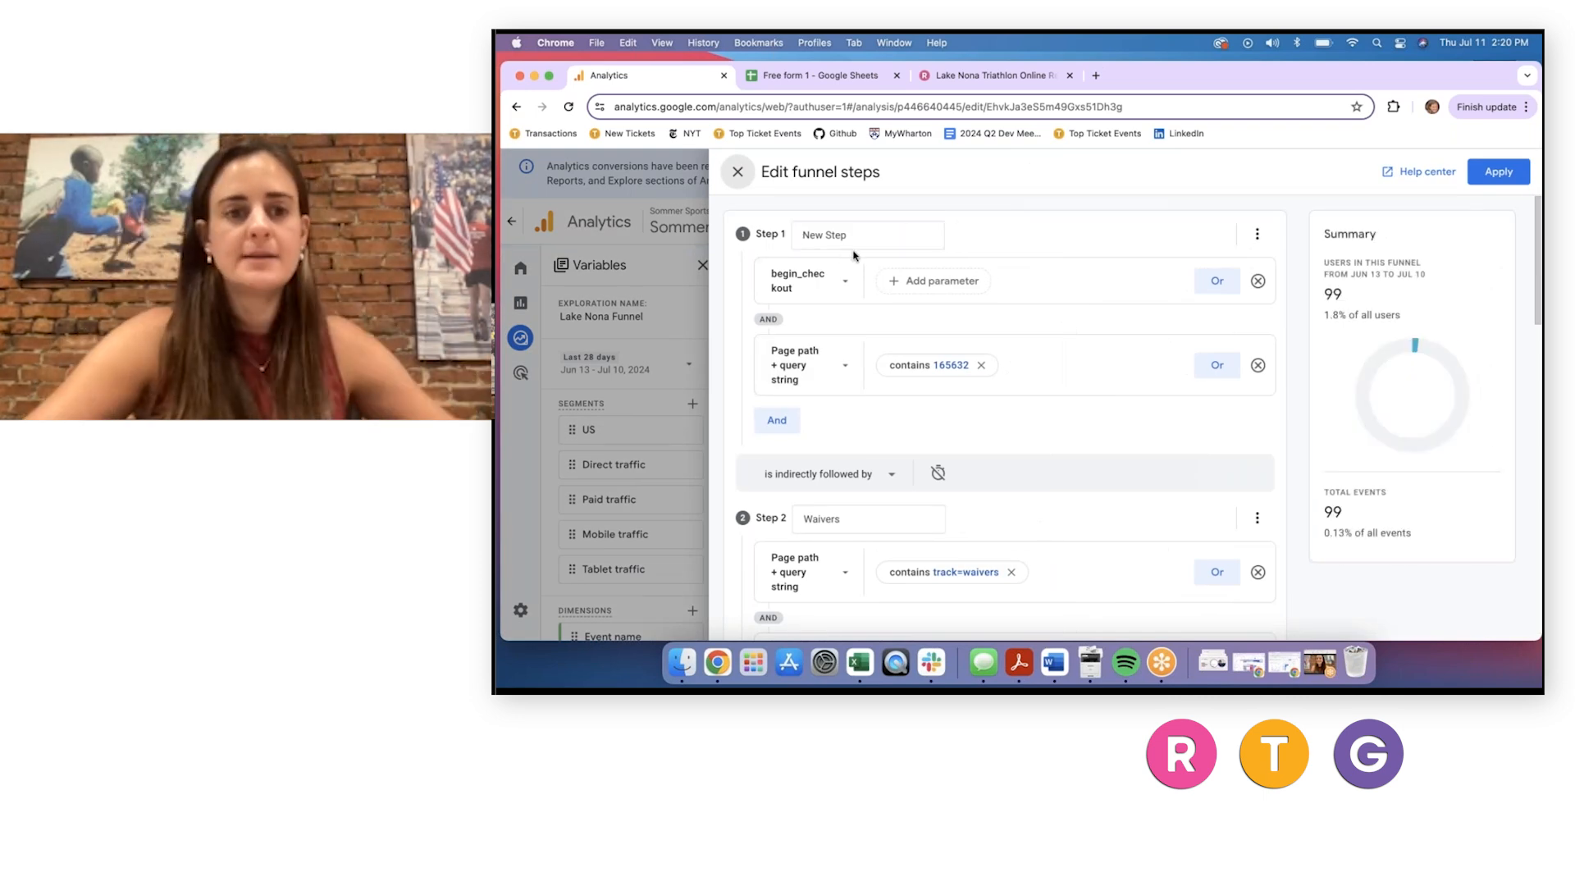
left_click(817, 234)
type("First ST")
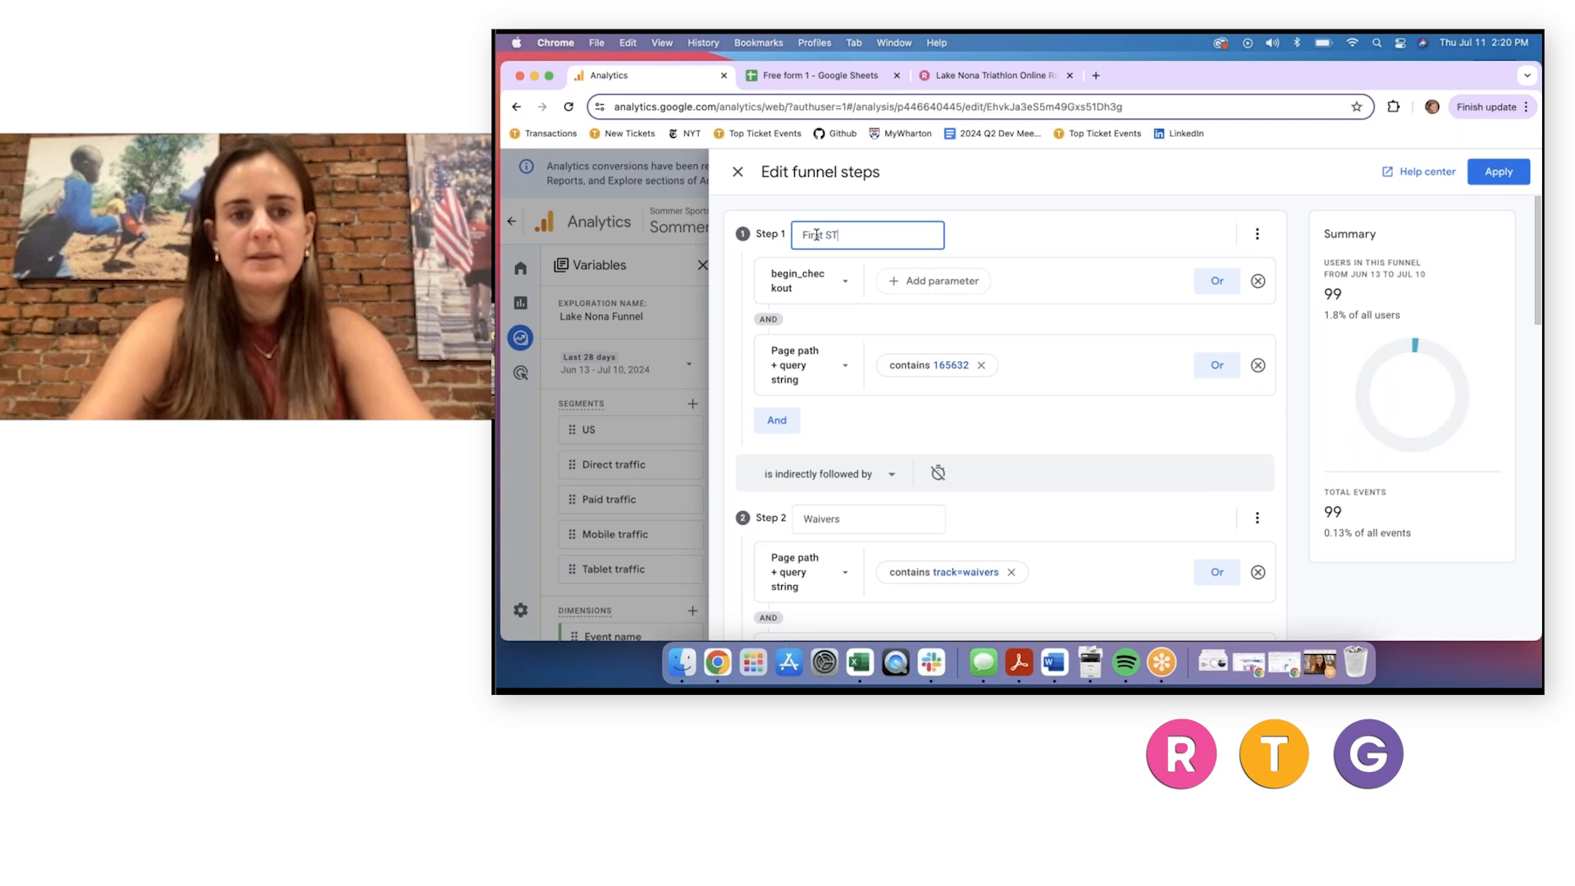
type("ep of Re")
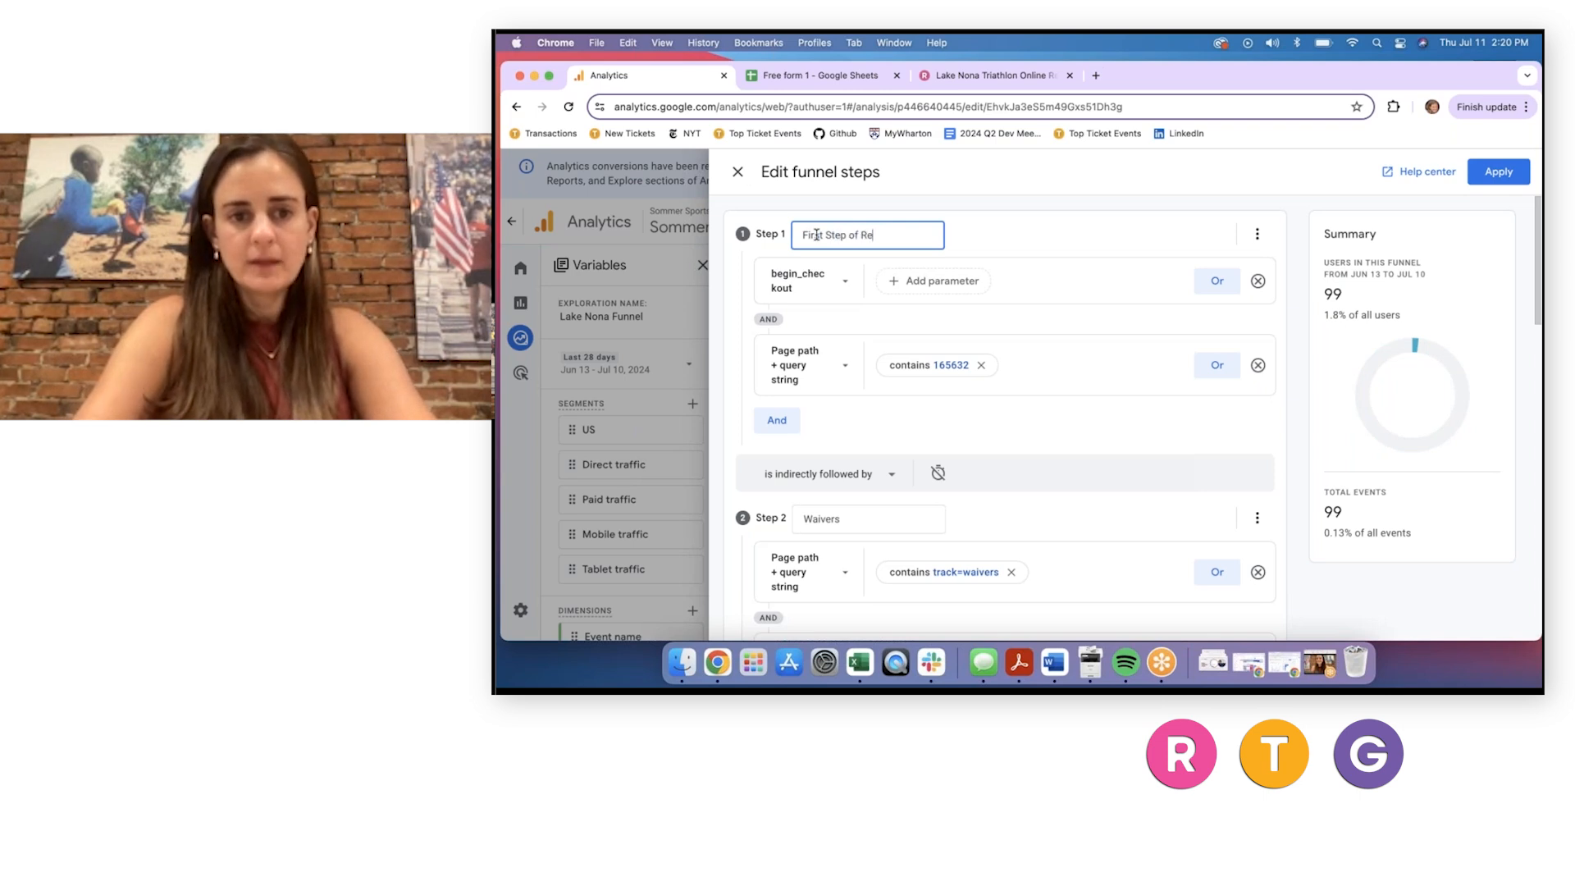
type("gistration")
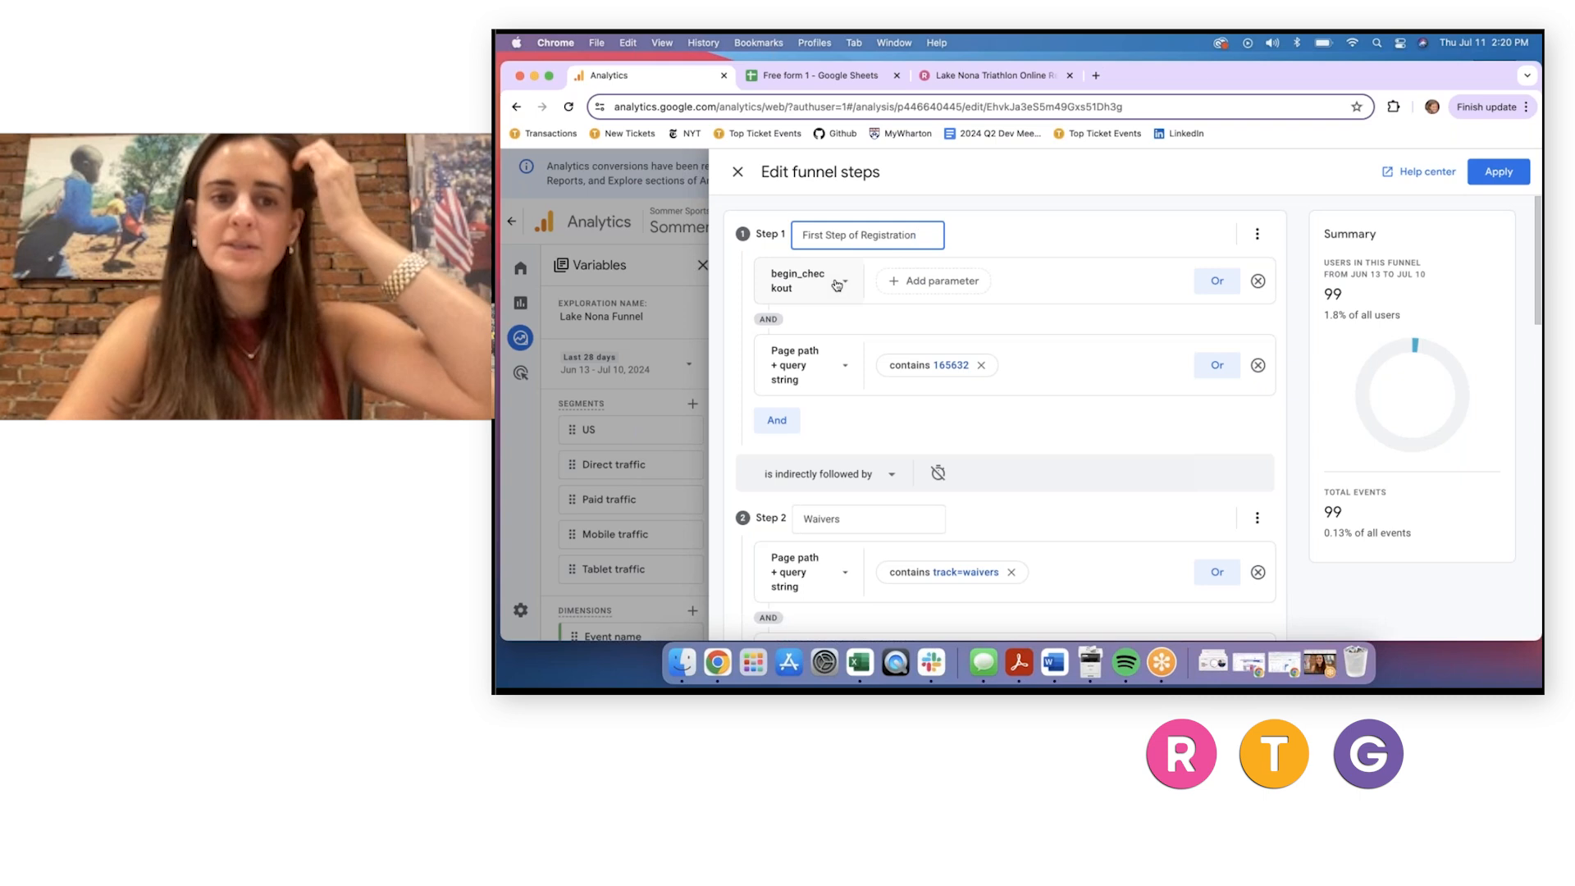
left_click(805, 289)
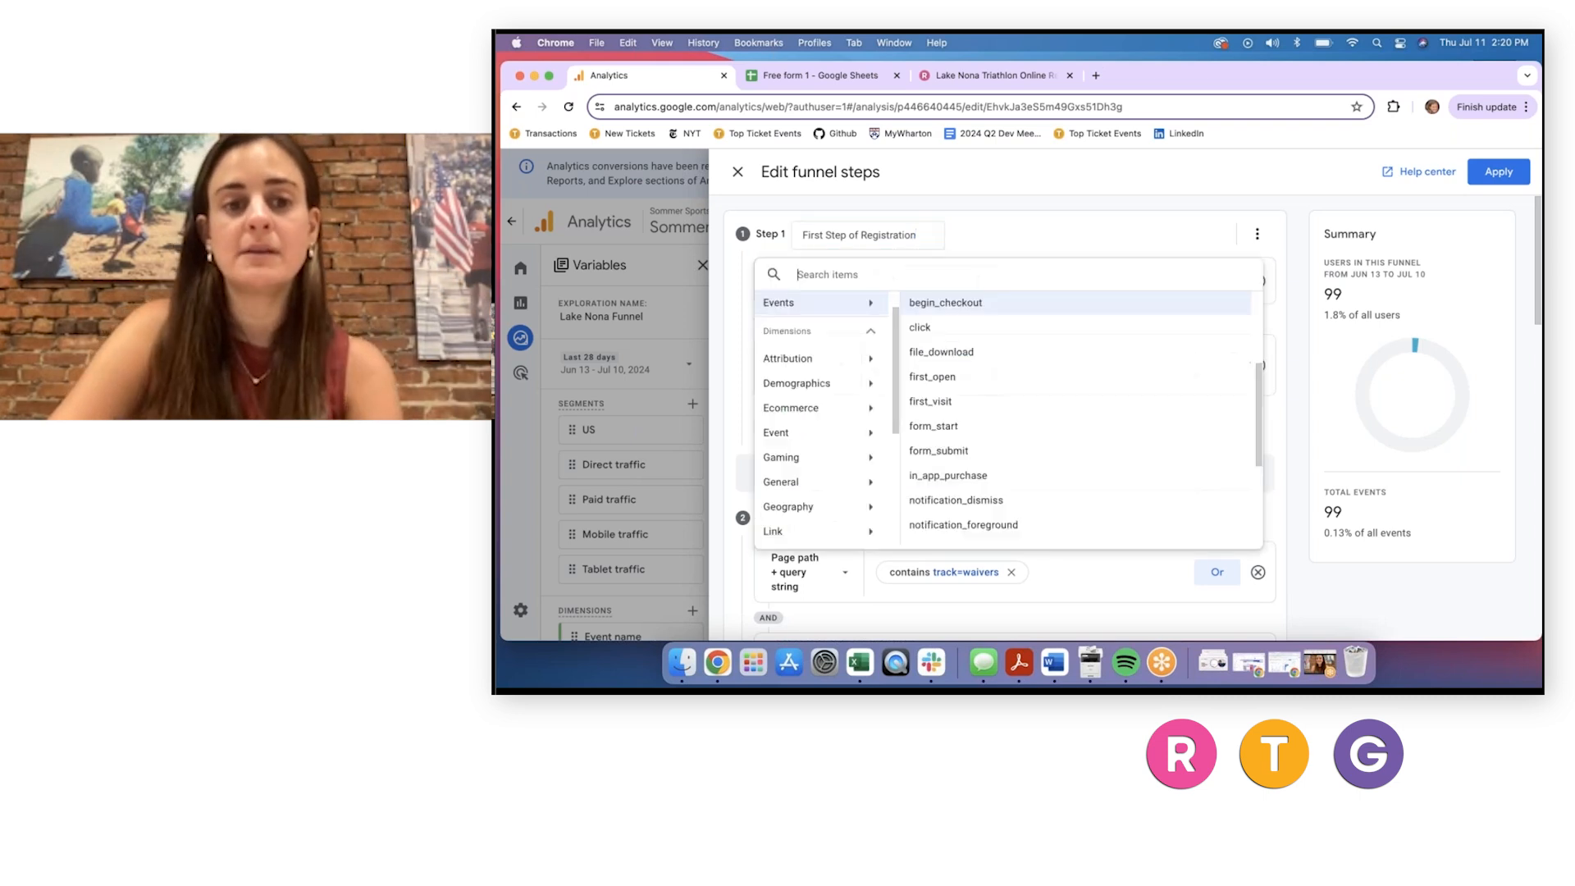
left_click(1037, 229)
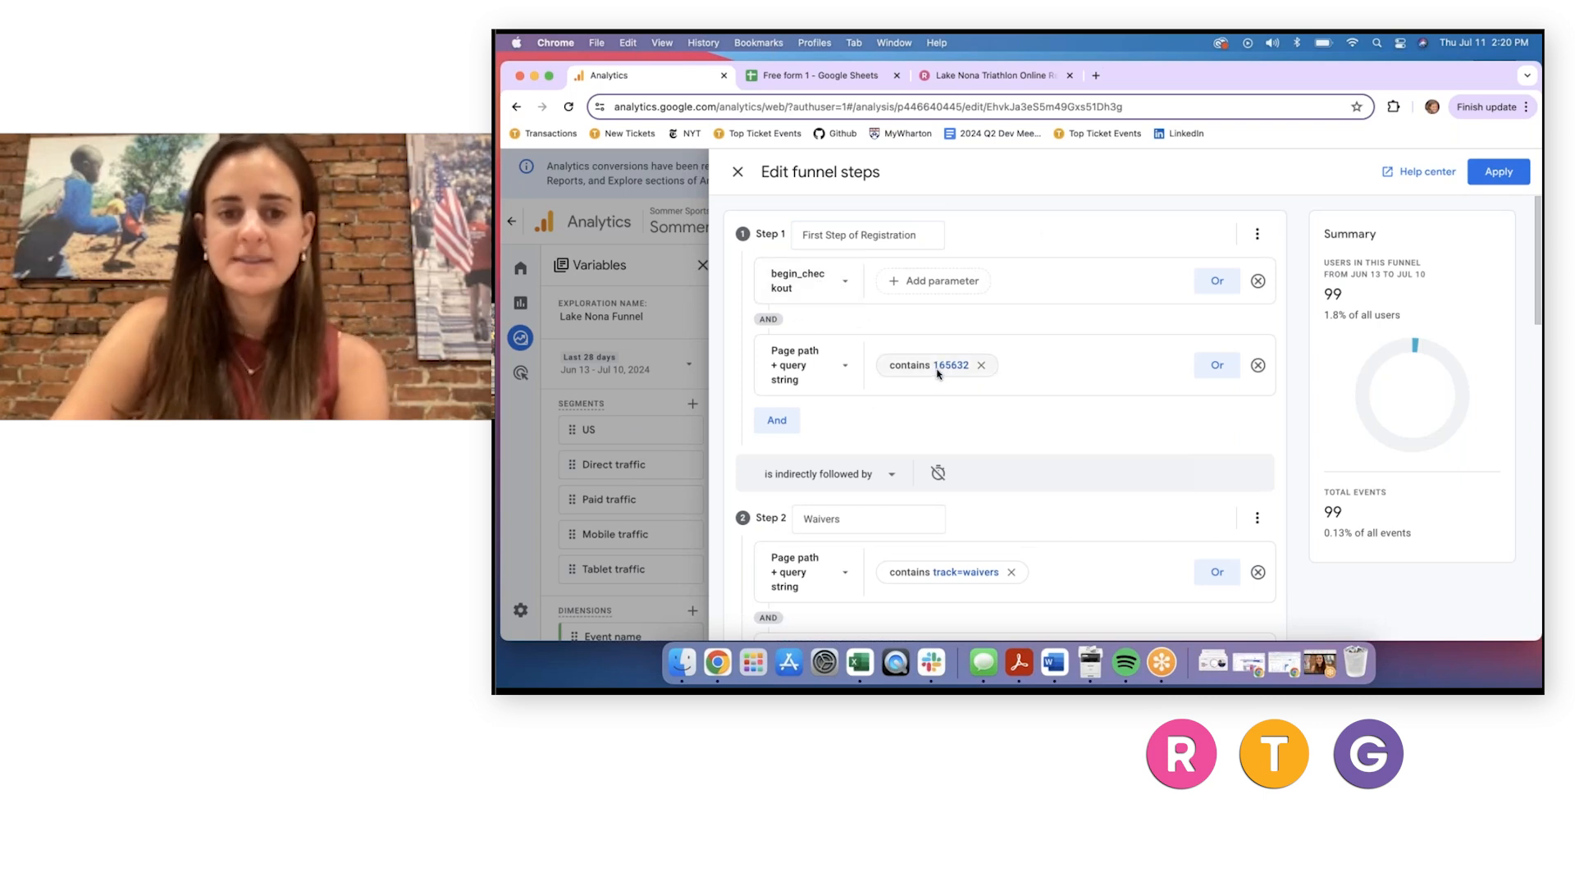
Locate the race ID in the Lake Nona registration page's URL and compare it with step 1's page path filter in Analytics.
left_click(998, 77)
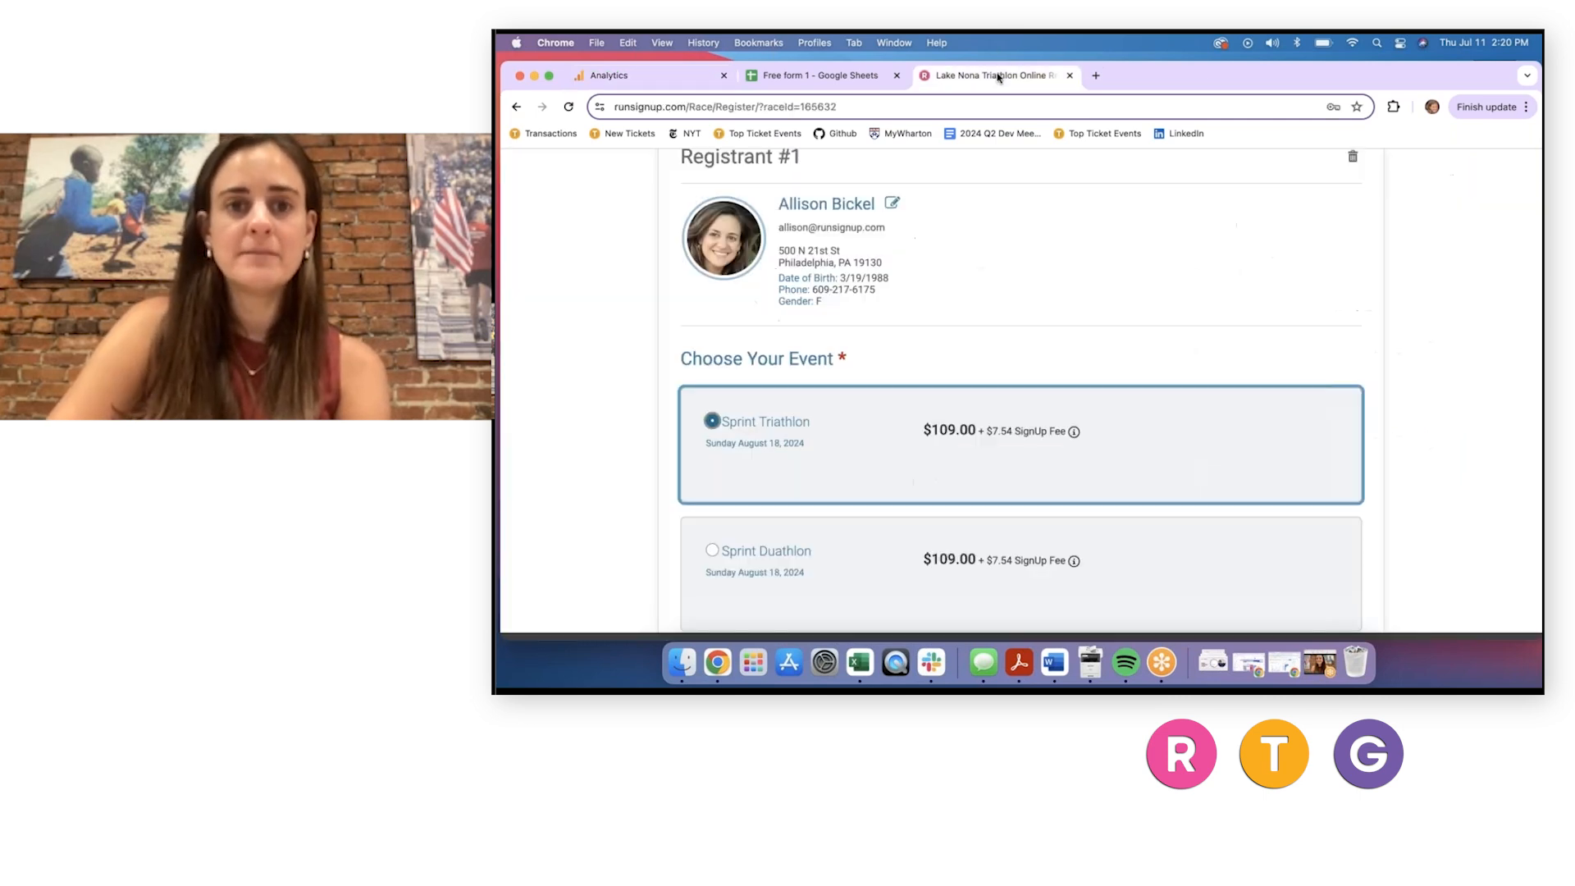
left_click(854, 107)
left_click(853, 106)
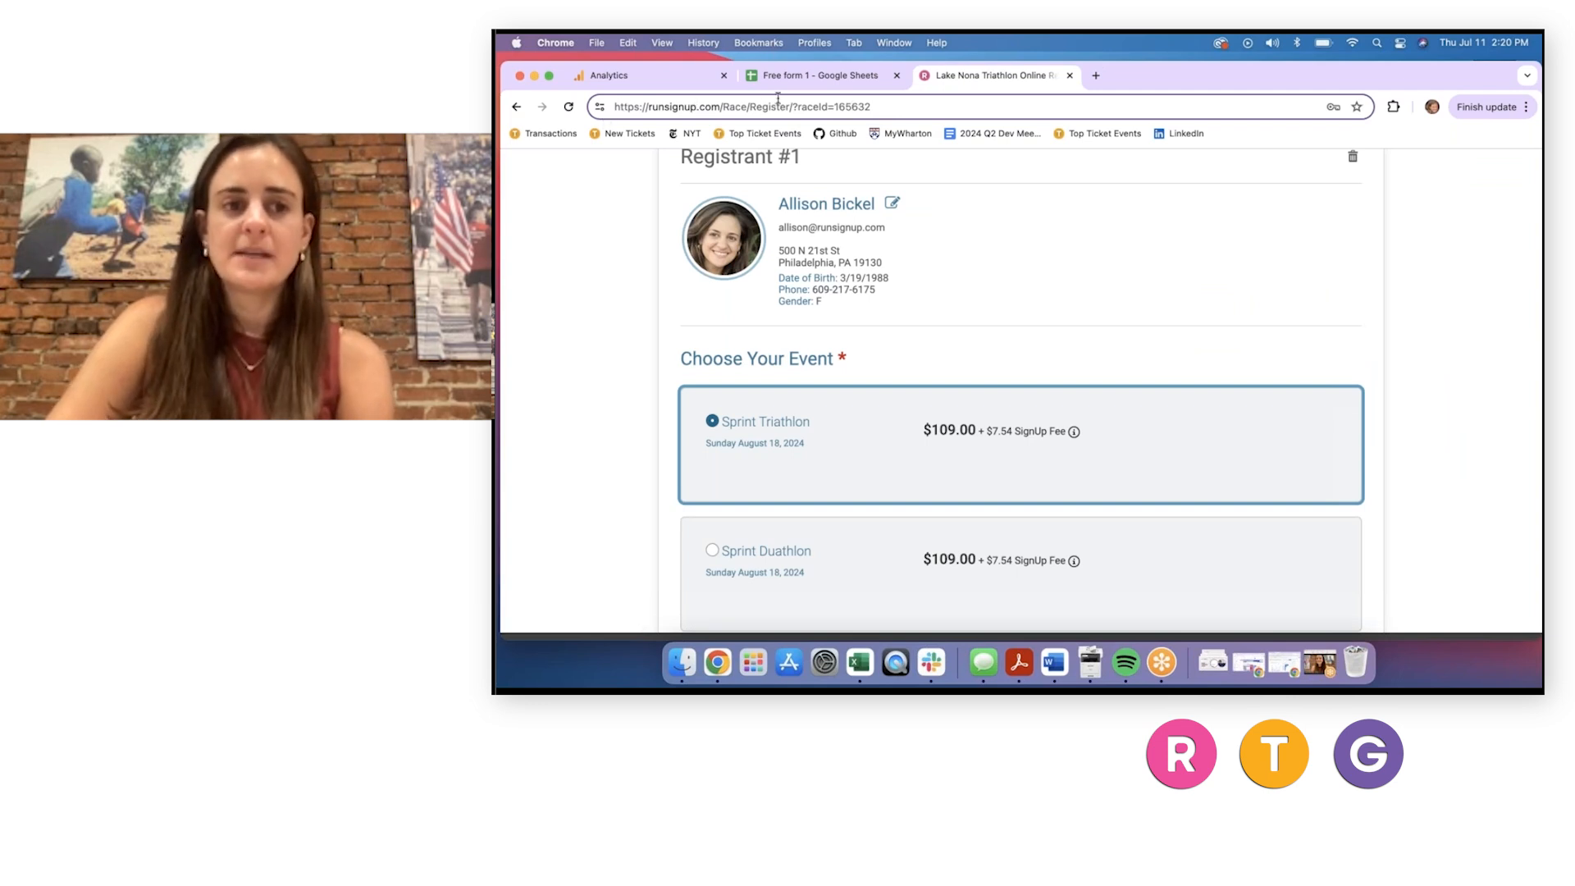
scroll(914, 203, "down", 3)
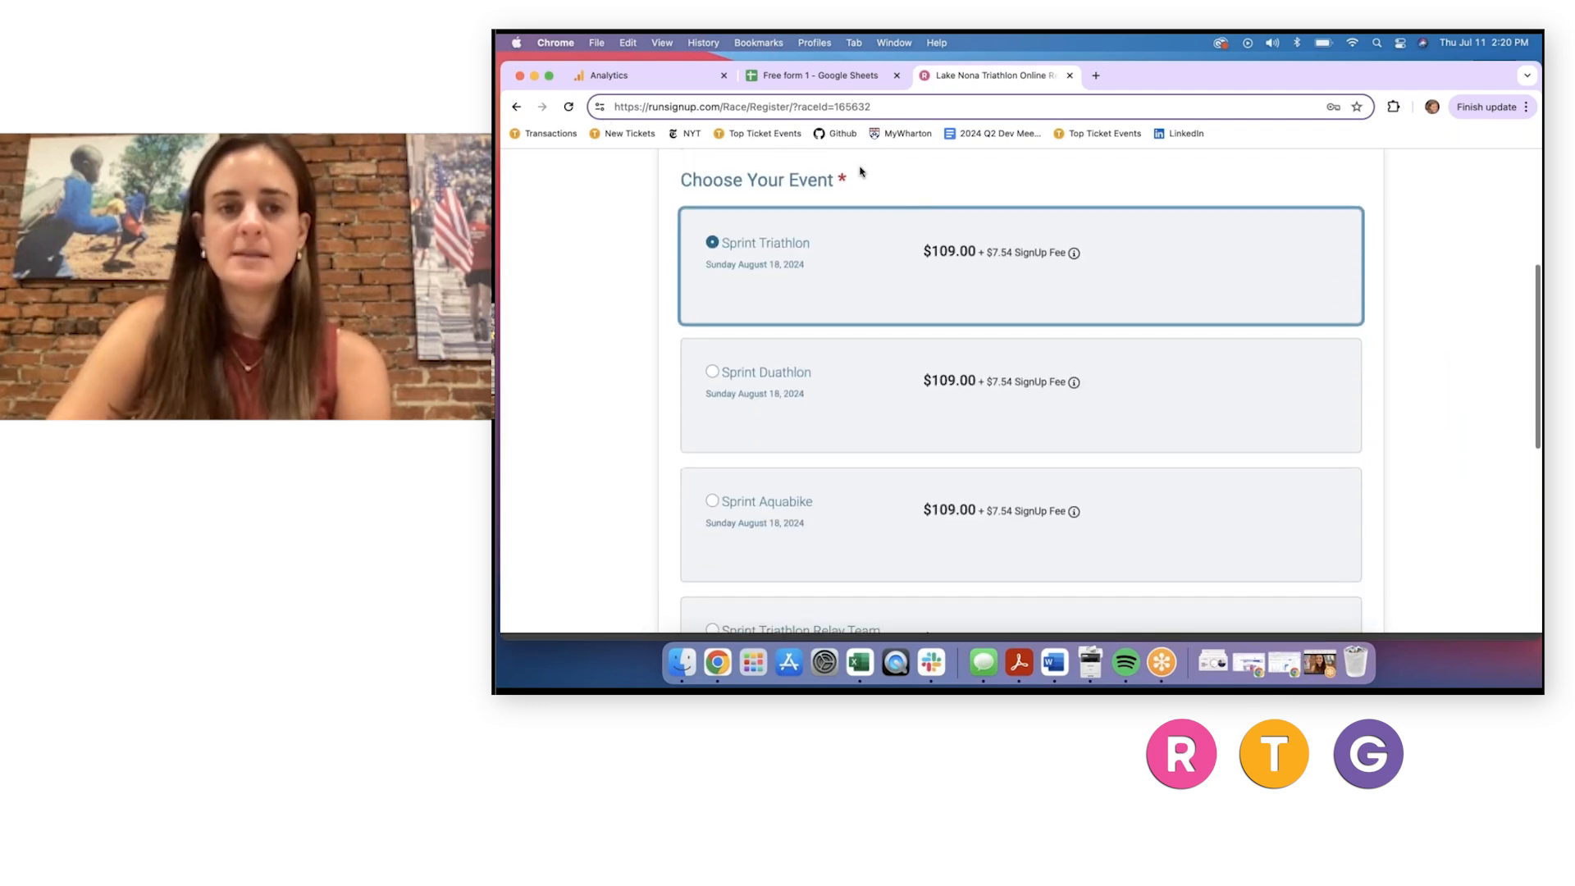
double_click(848, 107)
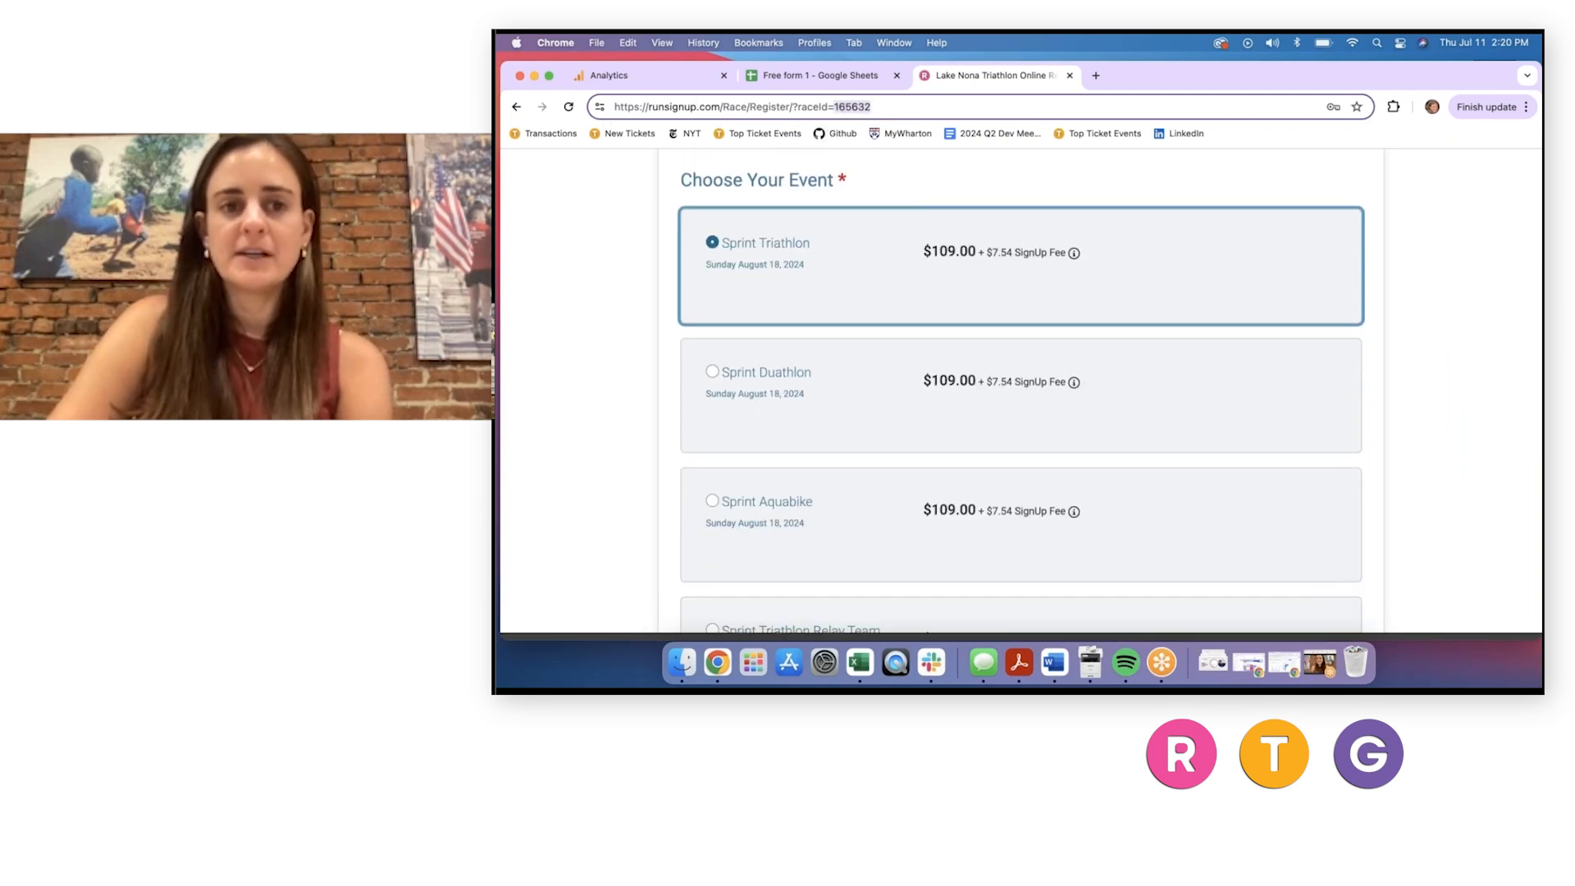
left_click(864, 106)
double_click(855, 107)
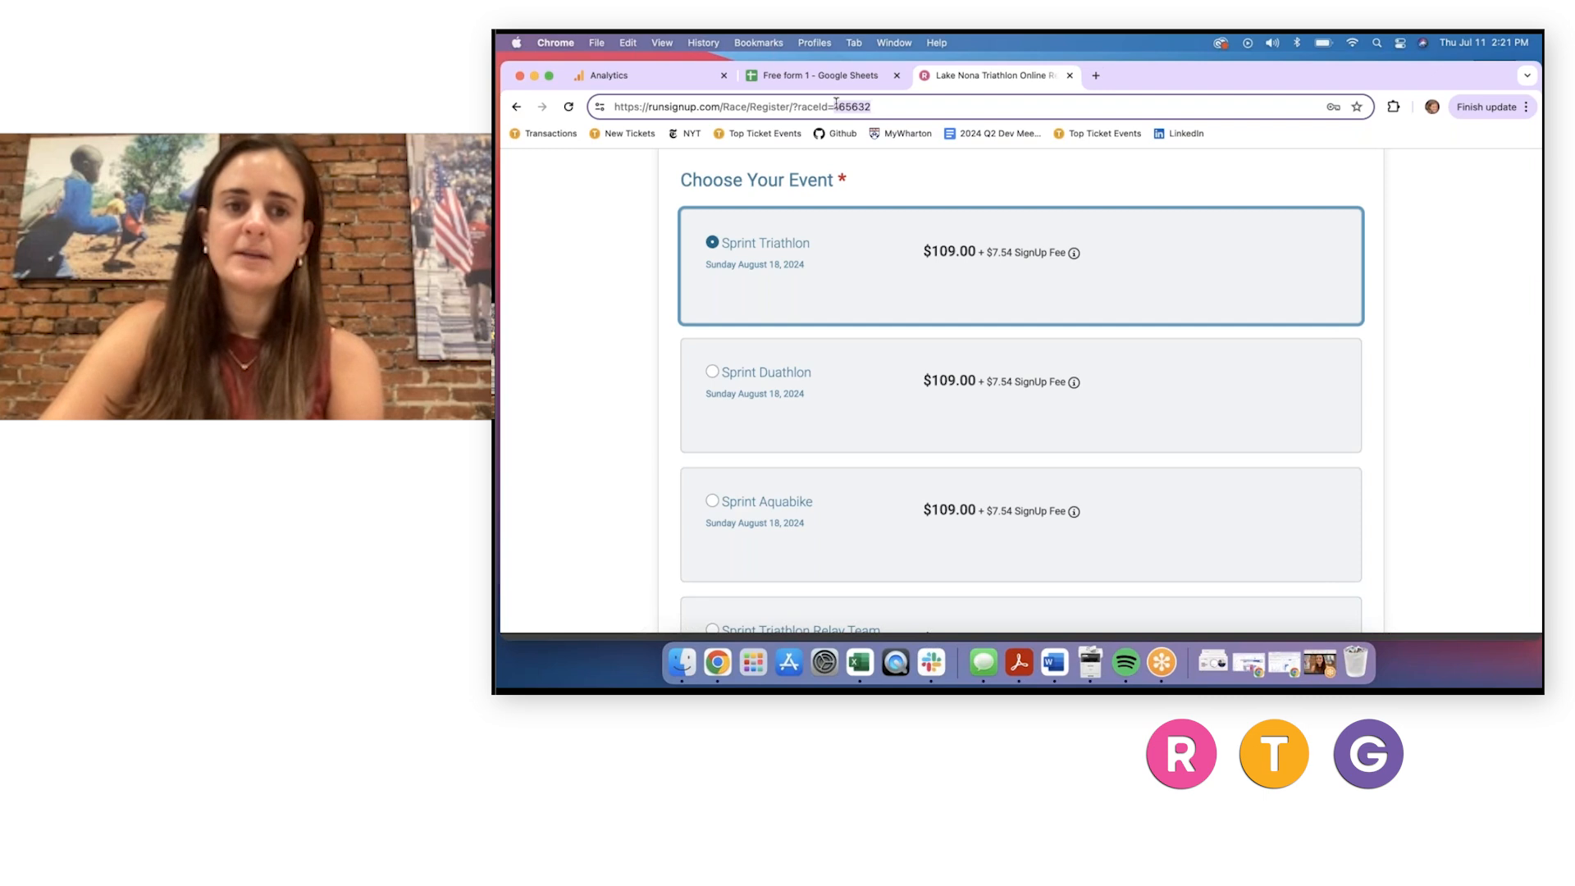
left_click(664, 79)
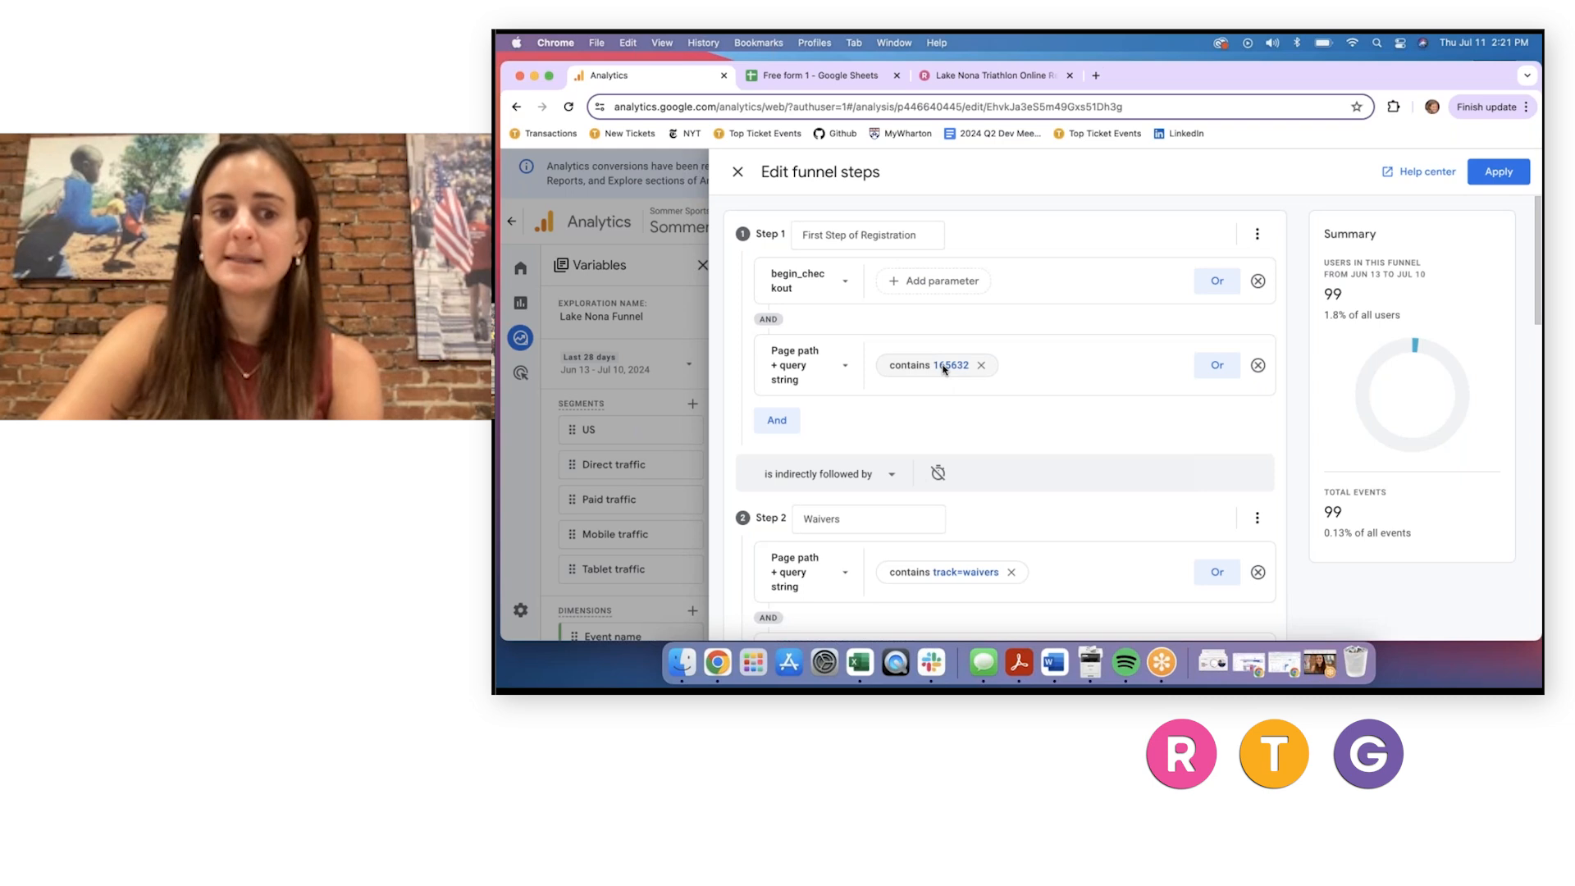
scroll(943, 369, "down", 2)
Return to the Lake Nona Triathlon registration page and continue to its waiver page.
left_click(988, 74)
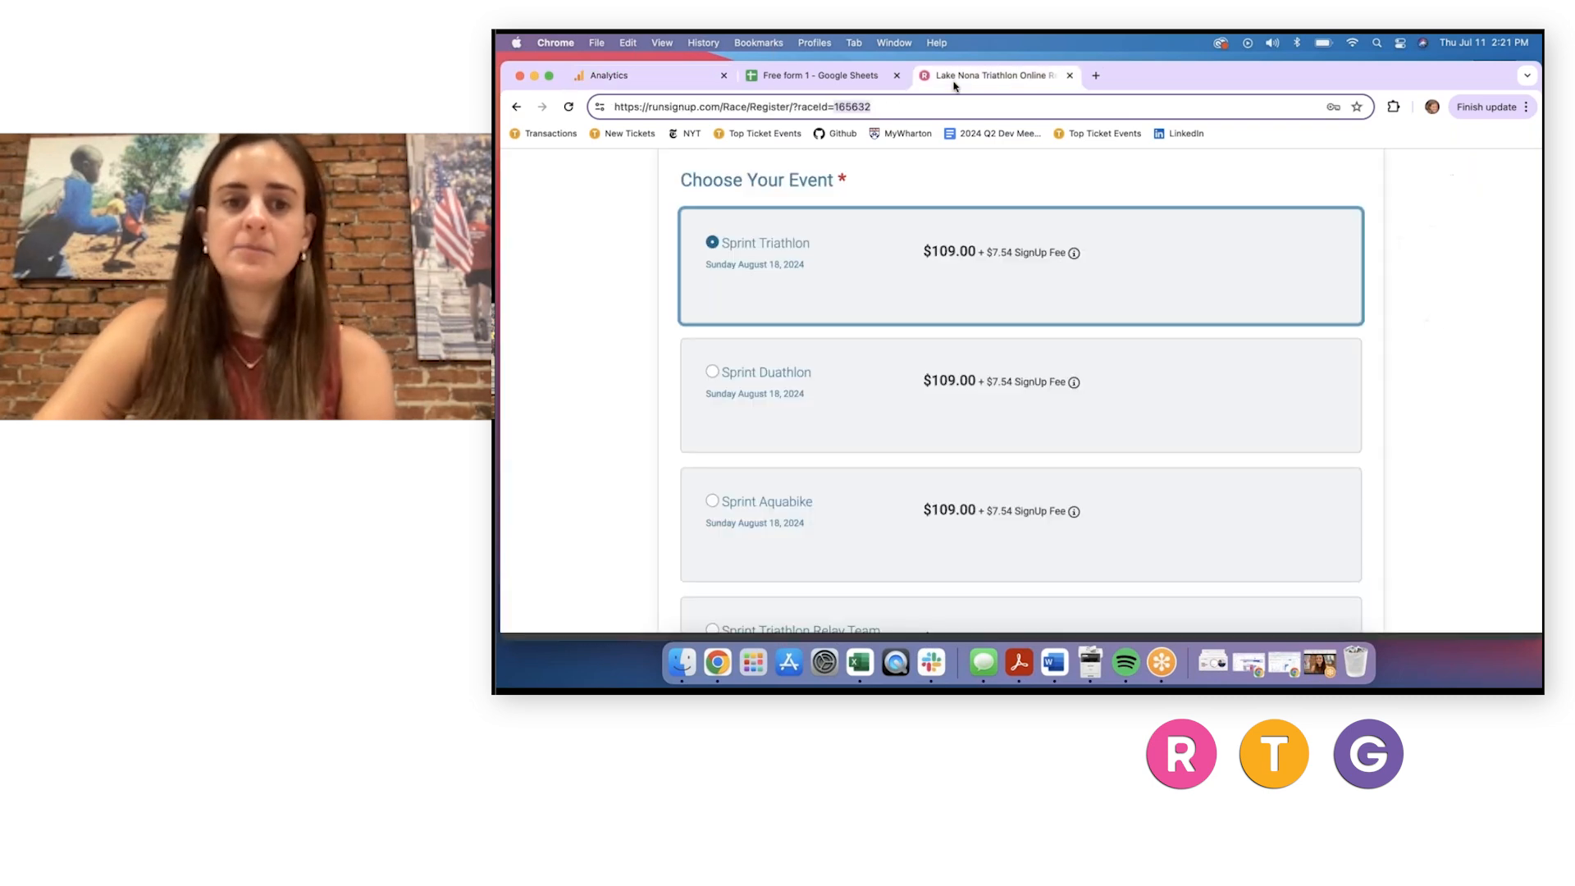
scroll(871, 330, "down", 6)
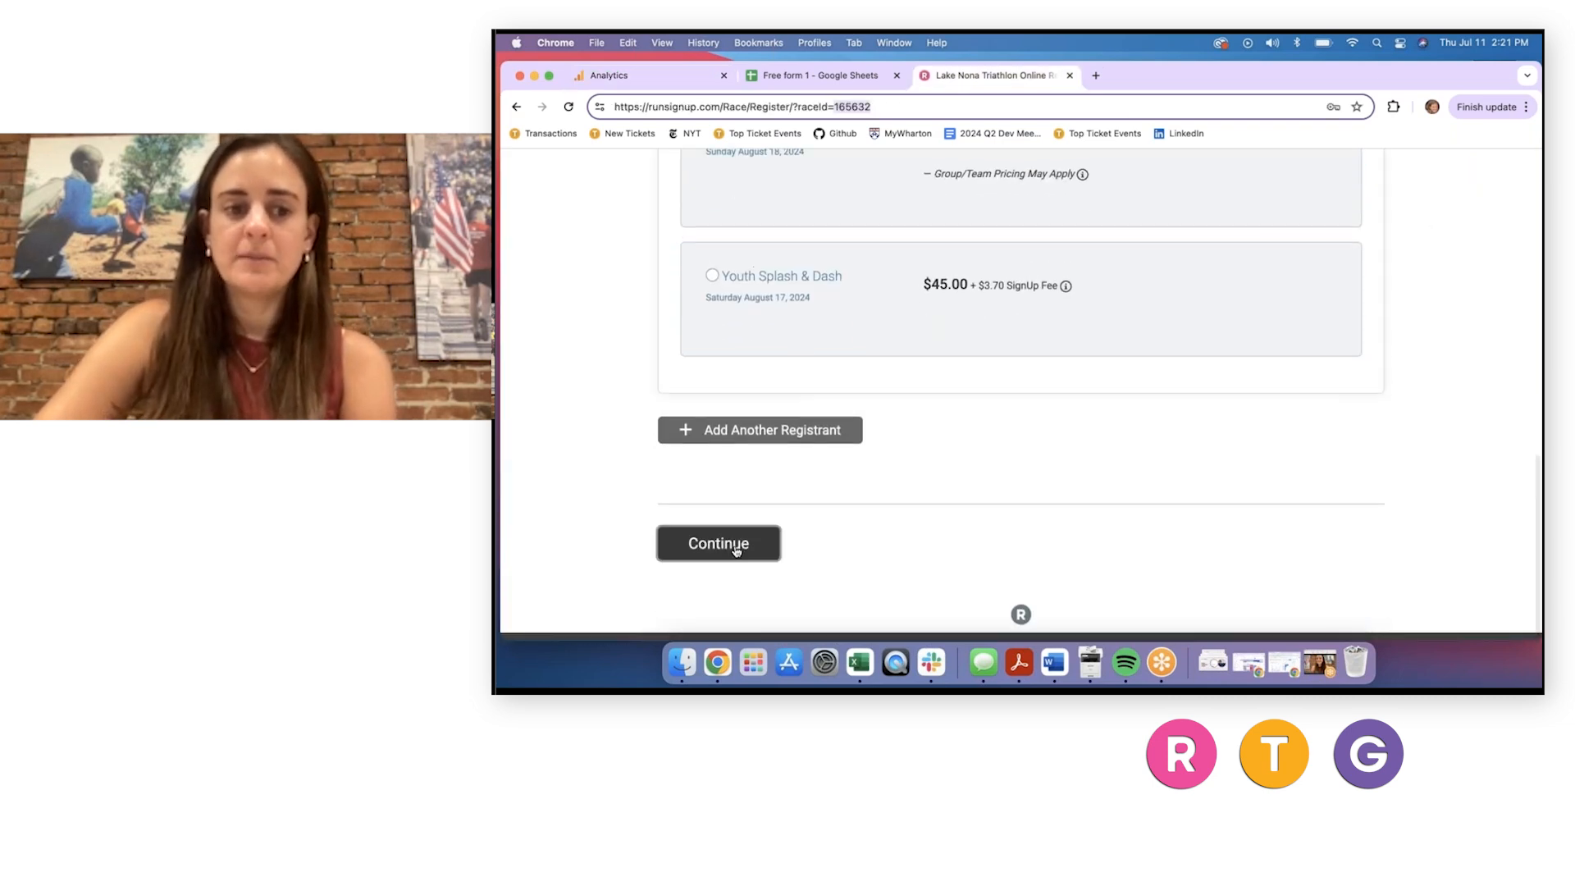
left_click(736, 548)
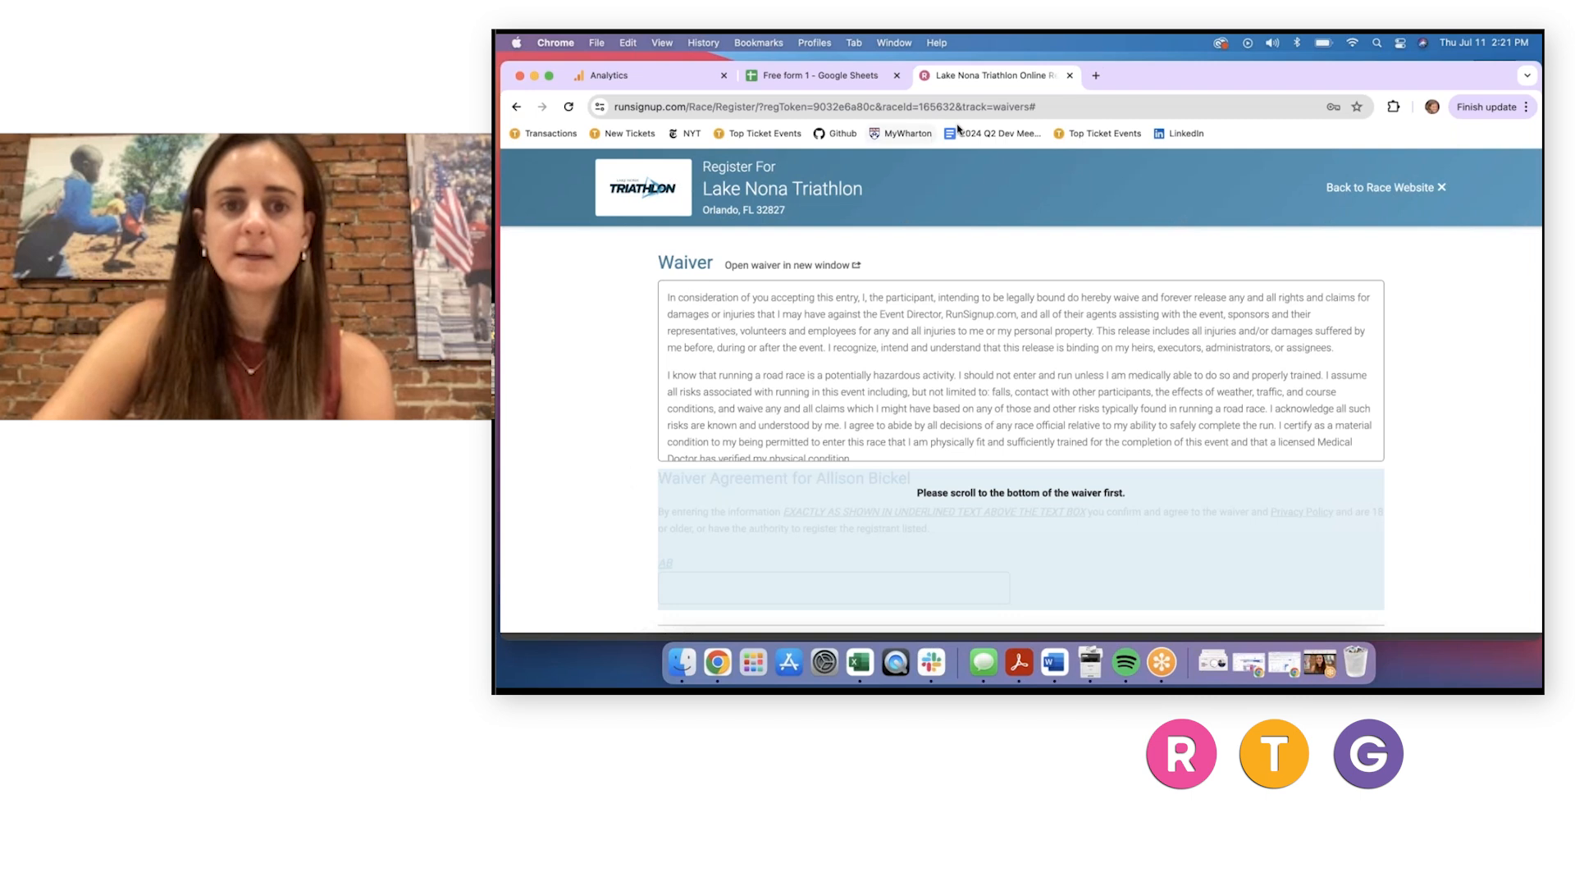
Examine the raceId and track parameters in the waiver page's URL.
left_click(968, 107)
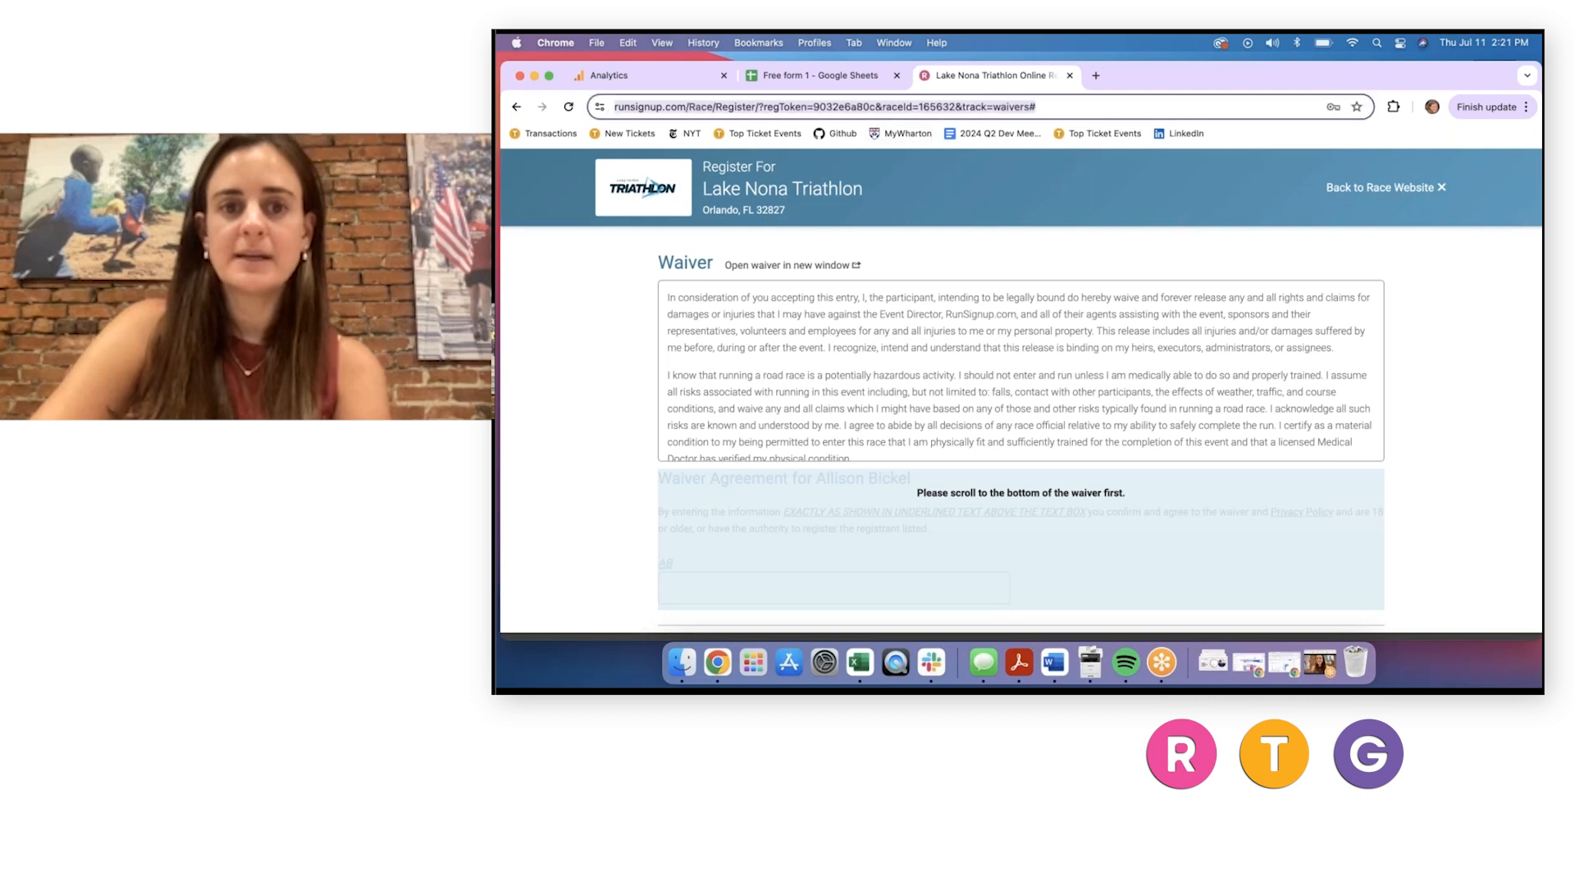
left_click(956, 107)
left_click_drag(946, 106, 1065, 109)
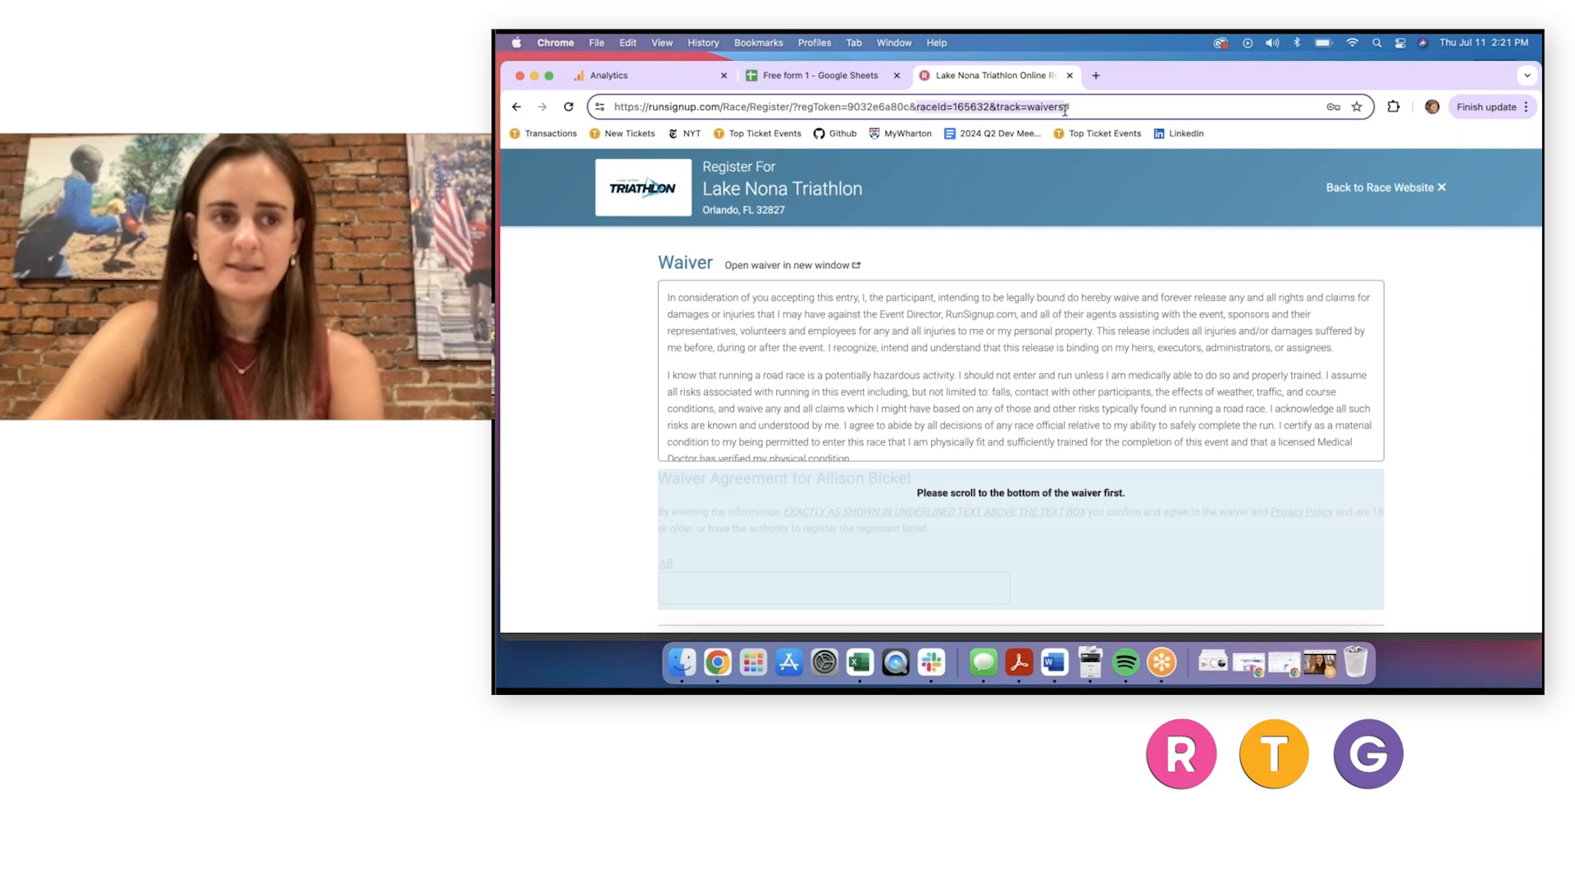
left_click(665, 43)
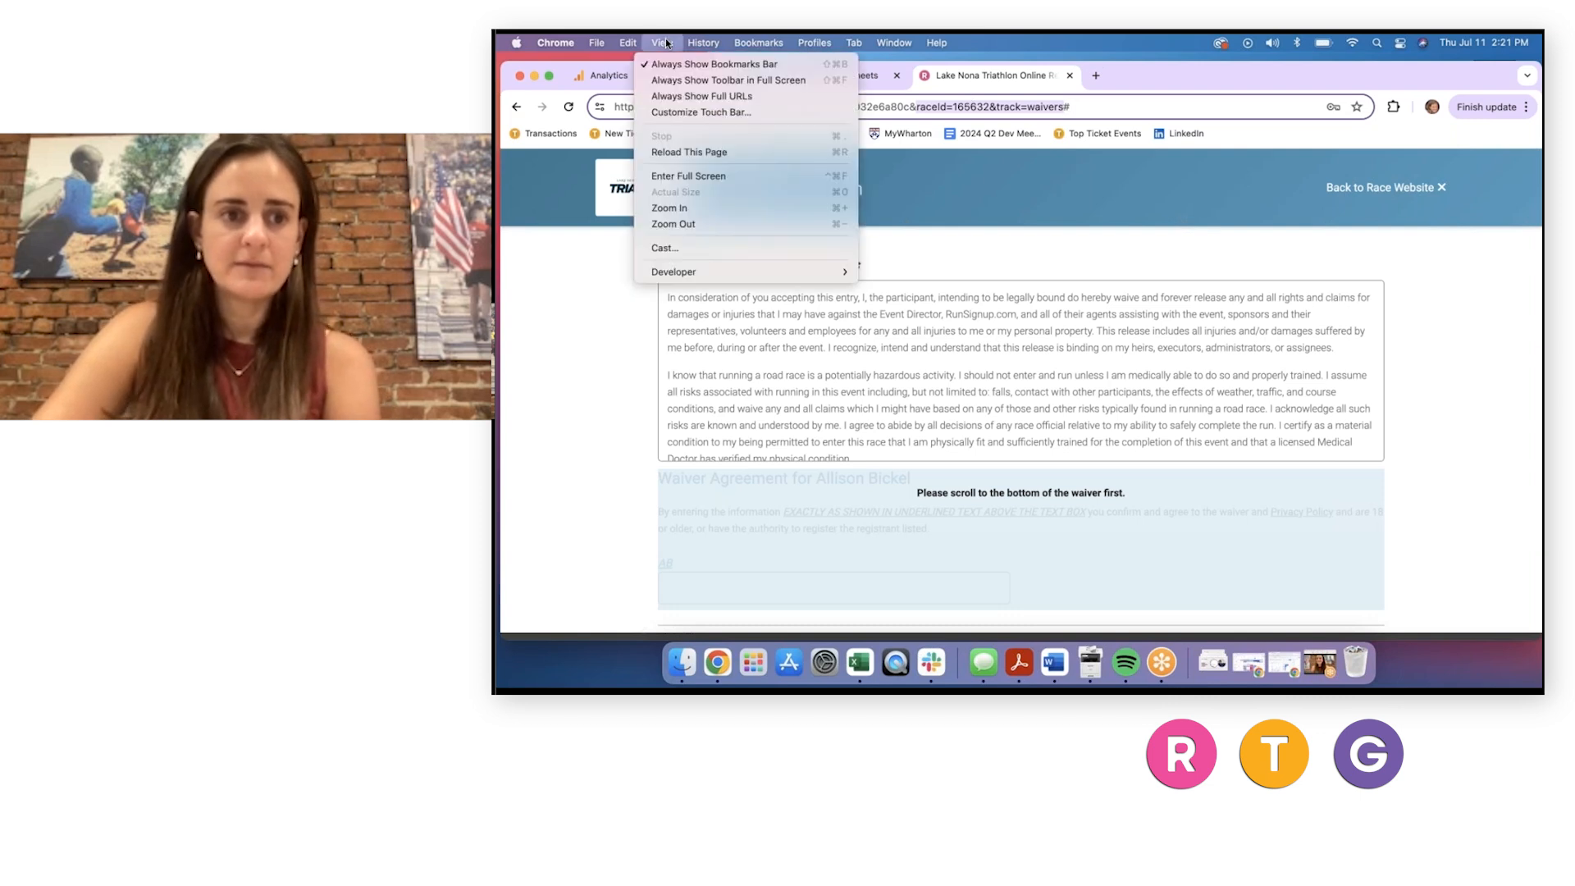
left_click(670, 208)
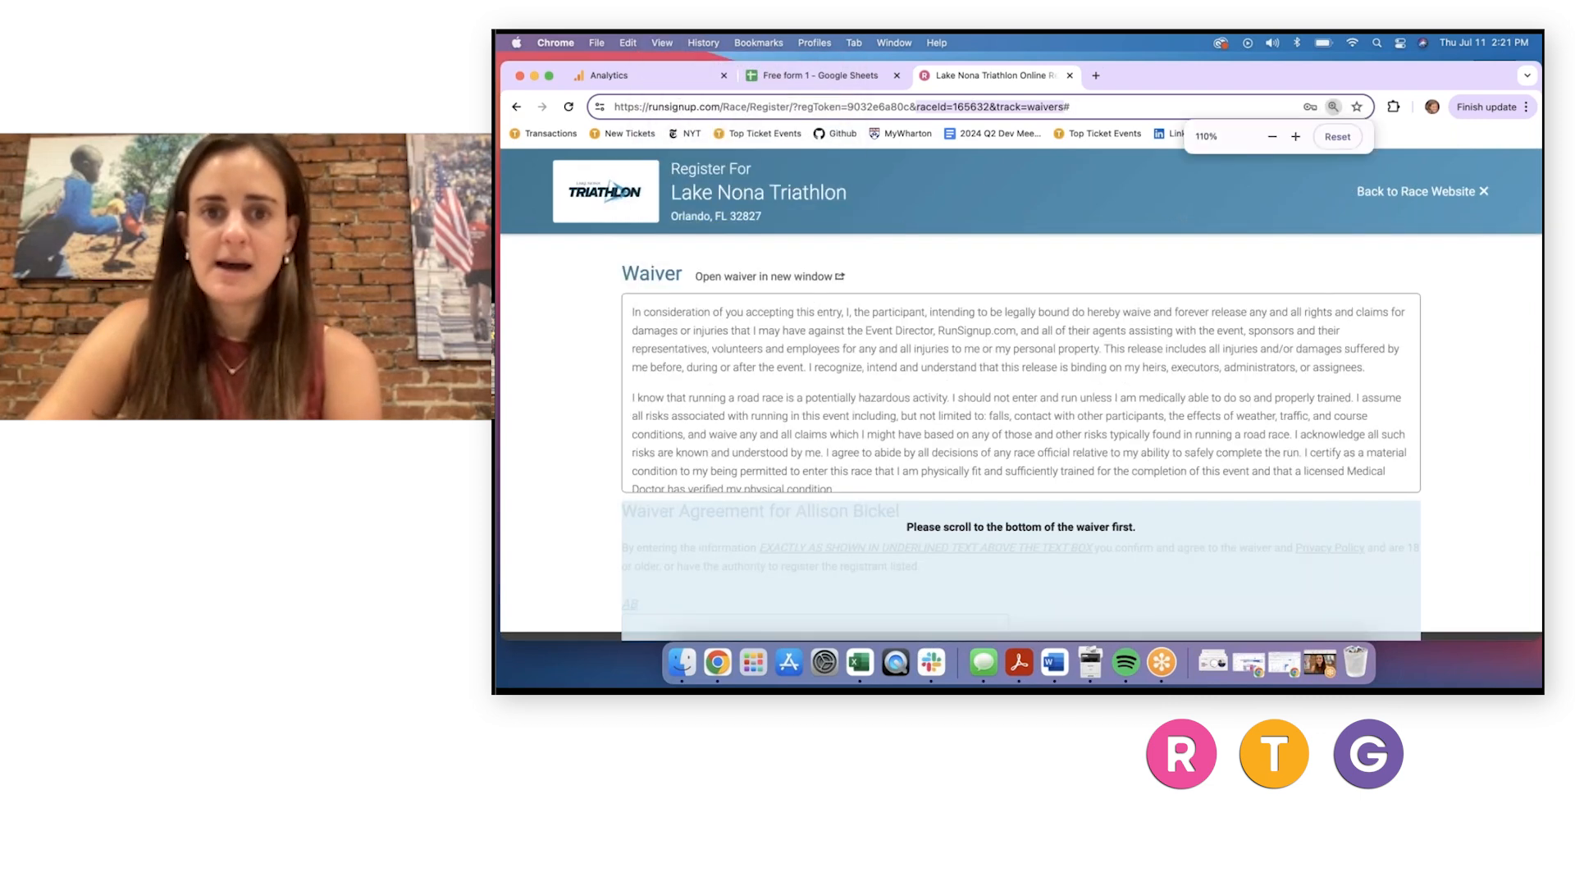
left_click(1272, 136)
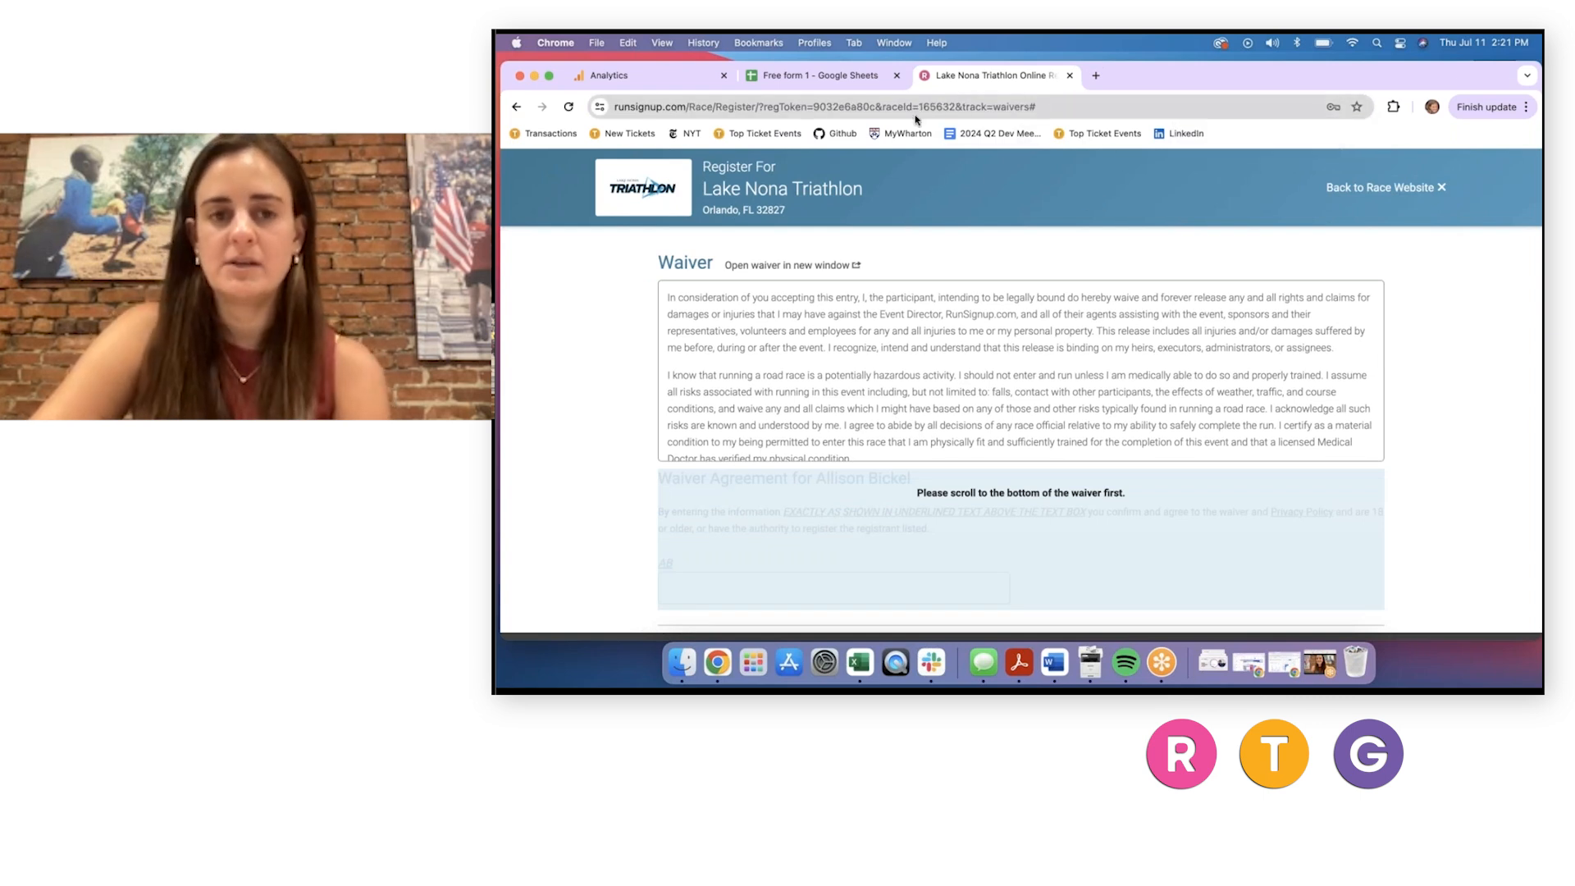
left_click_drag(919, 107, 955, 107)
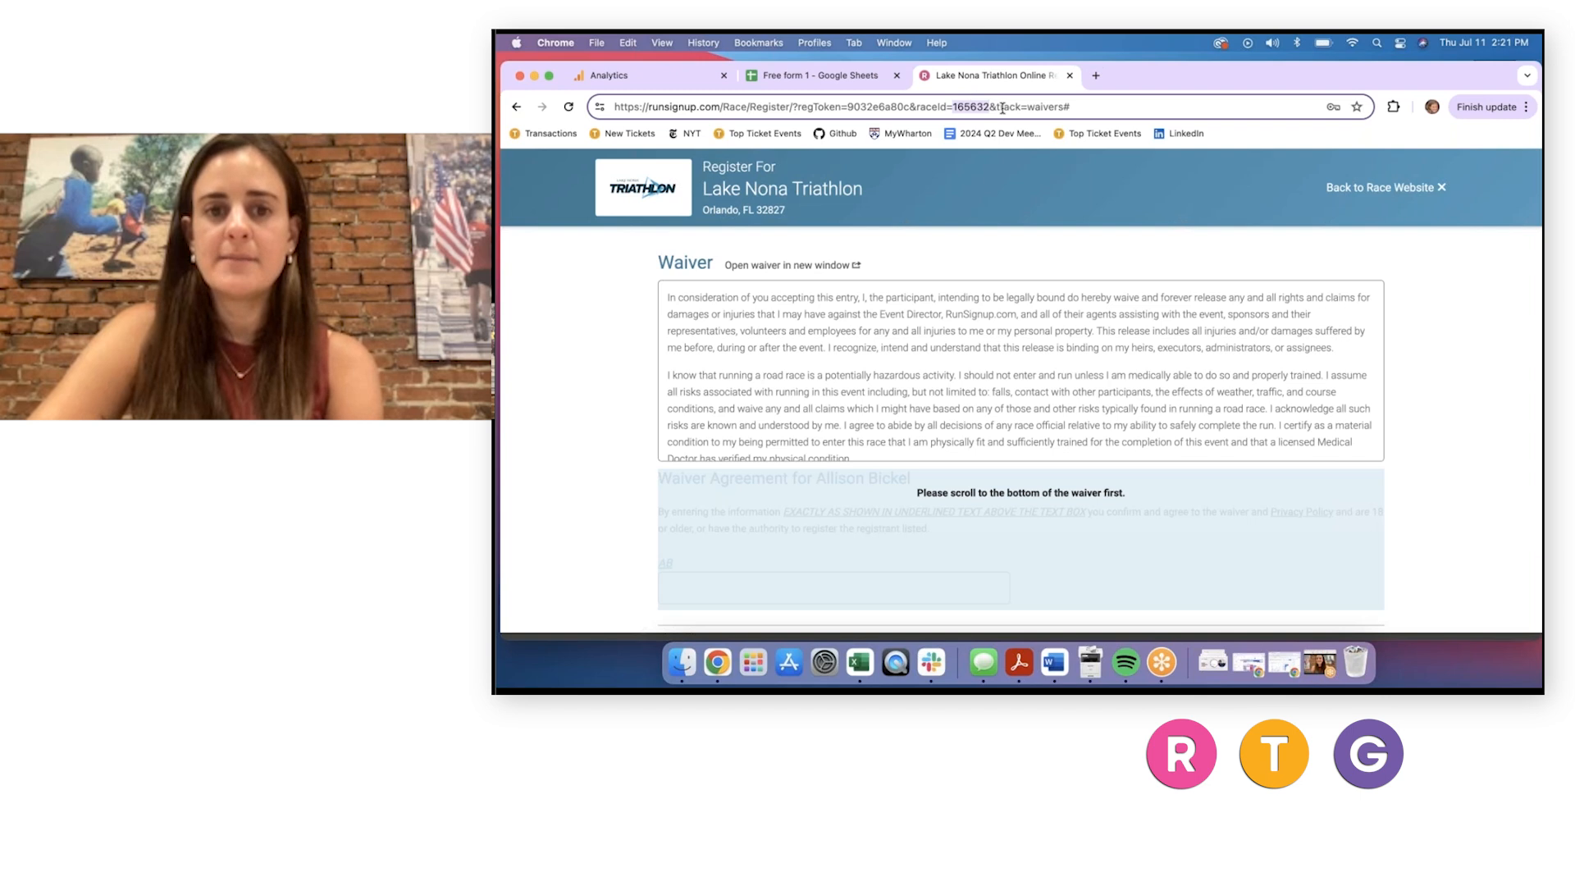
left_click_drag(1028, 107, 1063, 107)
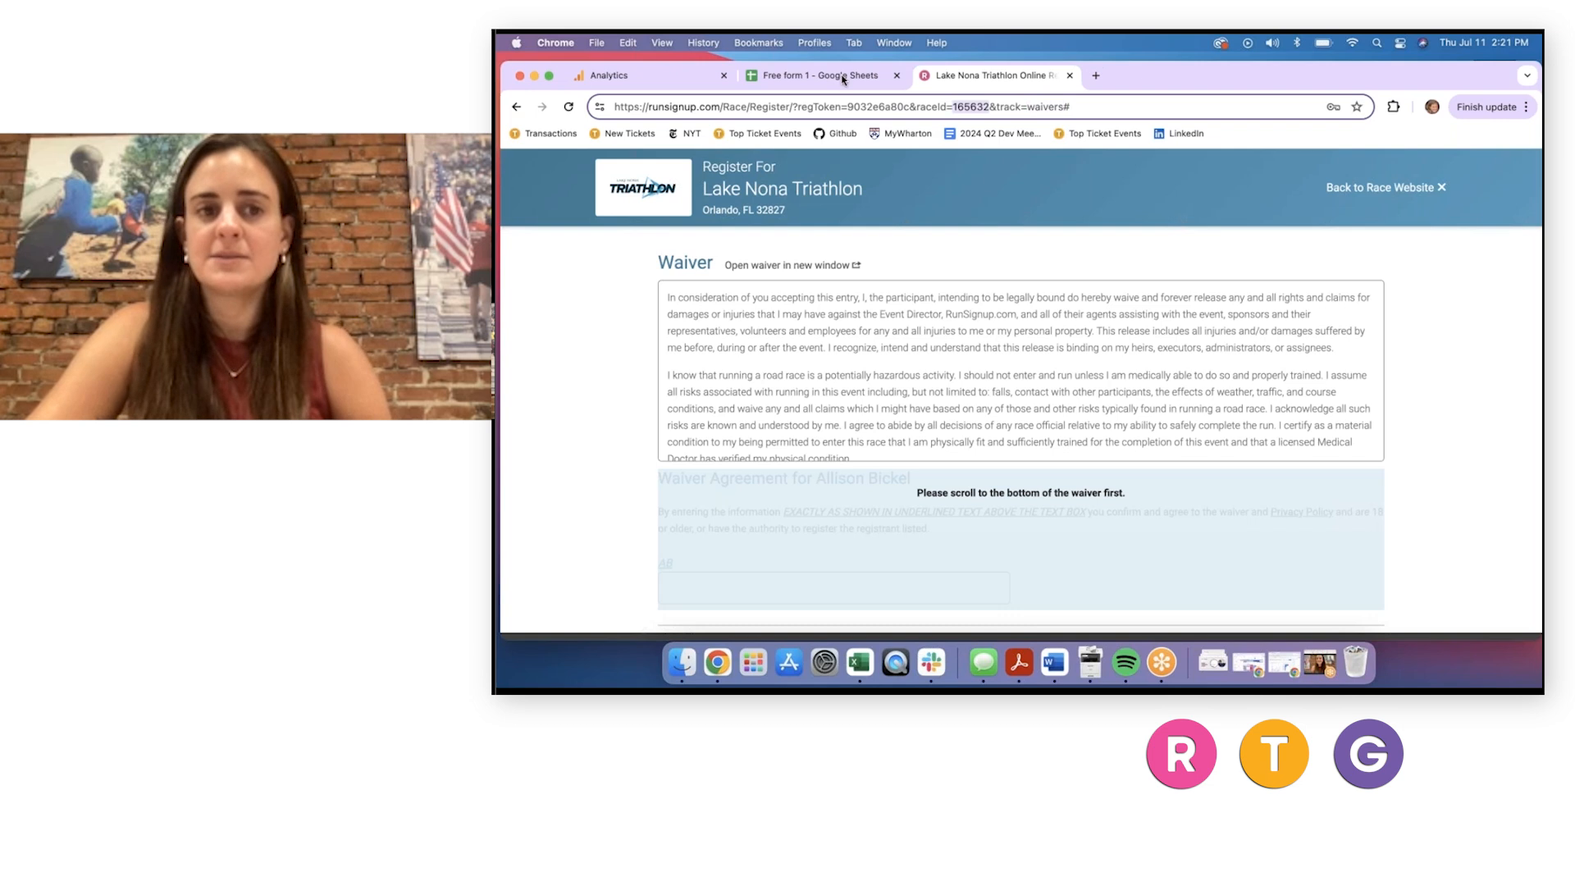
Back in the Analytics funnel editor, add a sixth step after Confirmation Page with a Page path + query string condition.
left_click(628, 76)
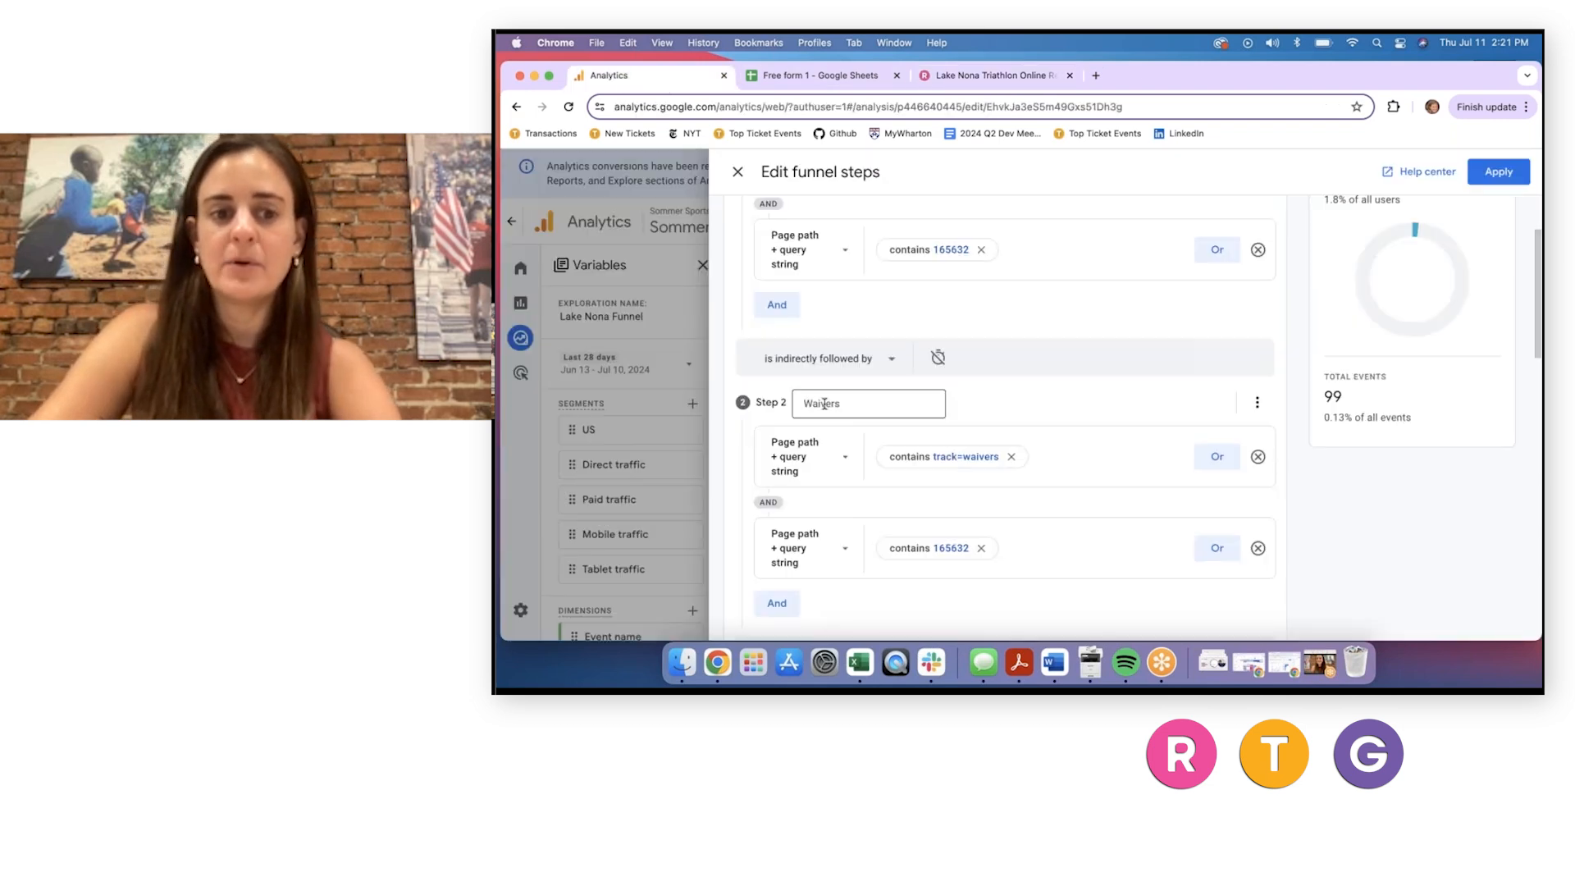
scroll(853, 492, "down", 5)
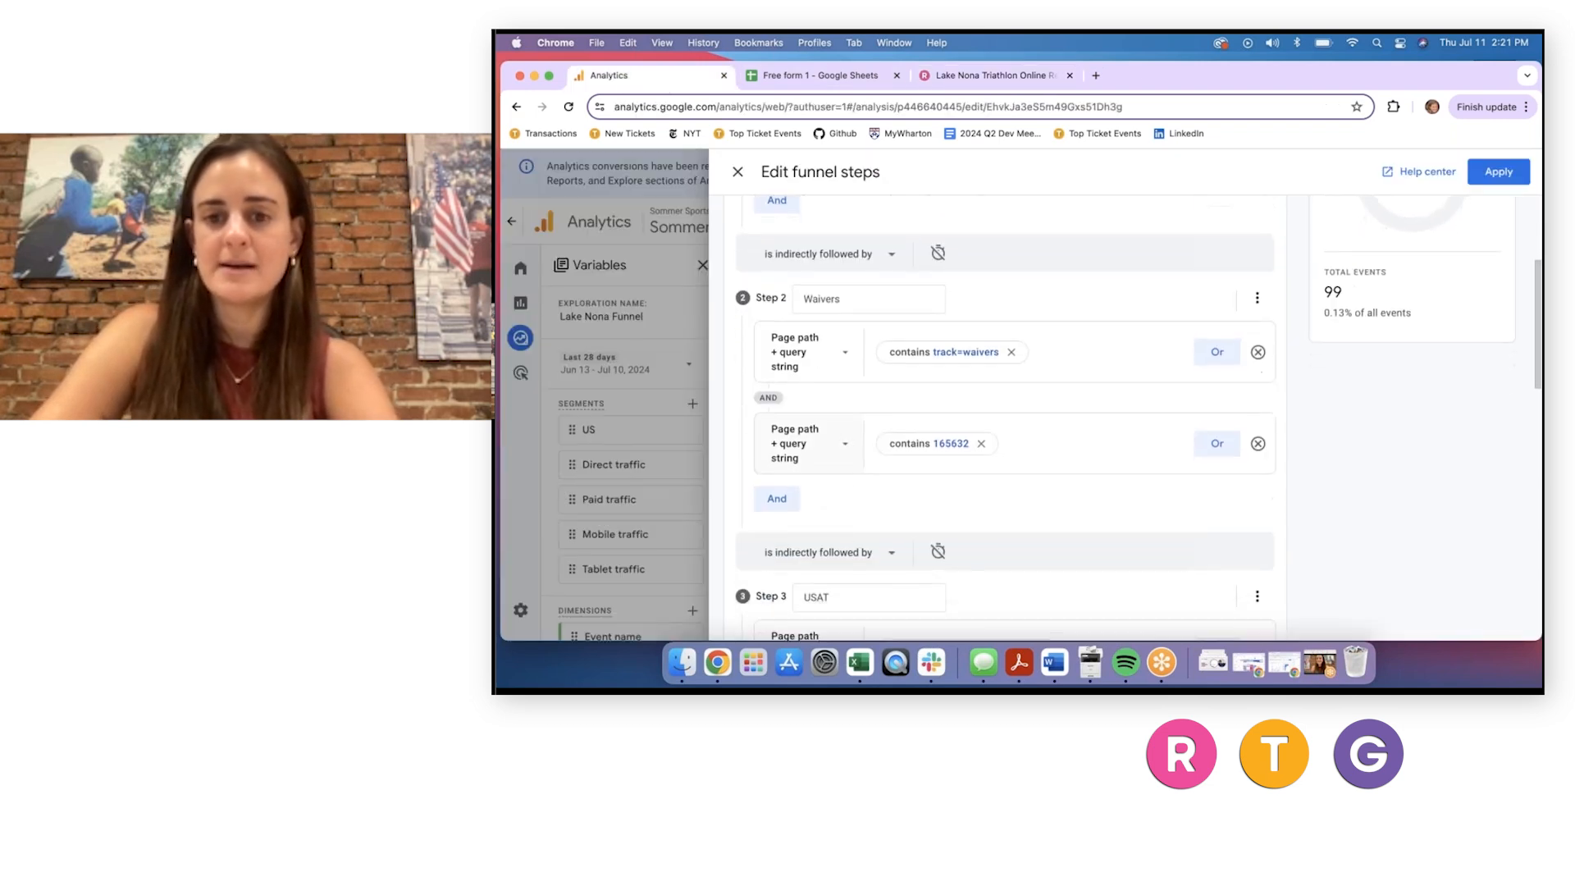
scroll(854, 492, "down", 7)
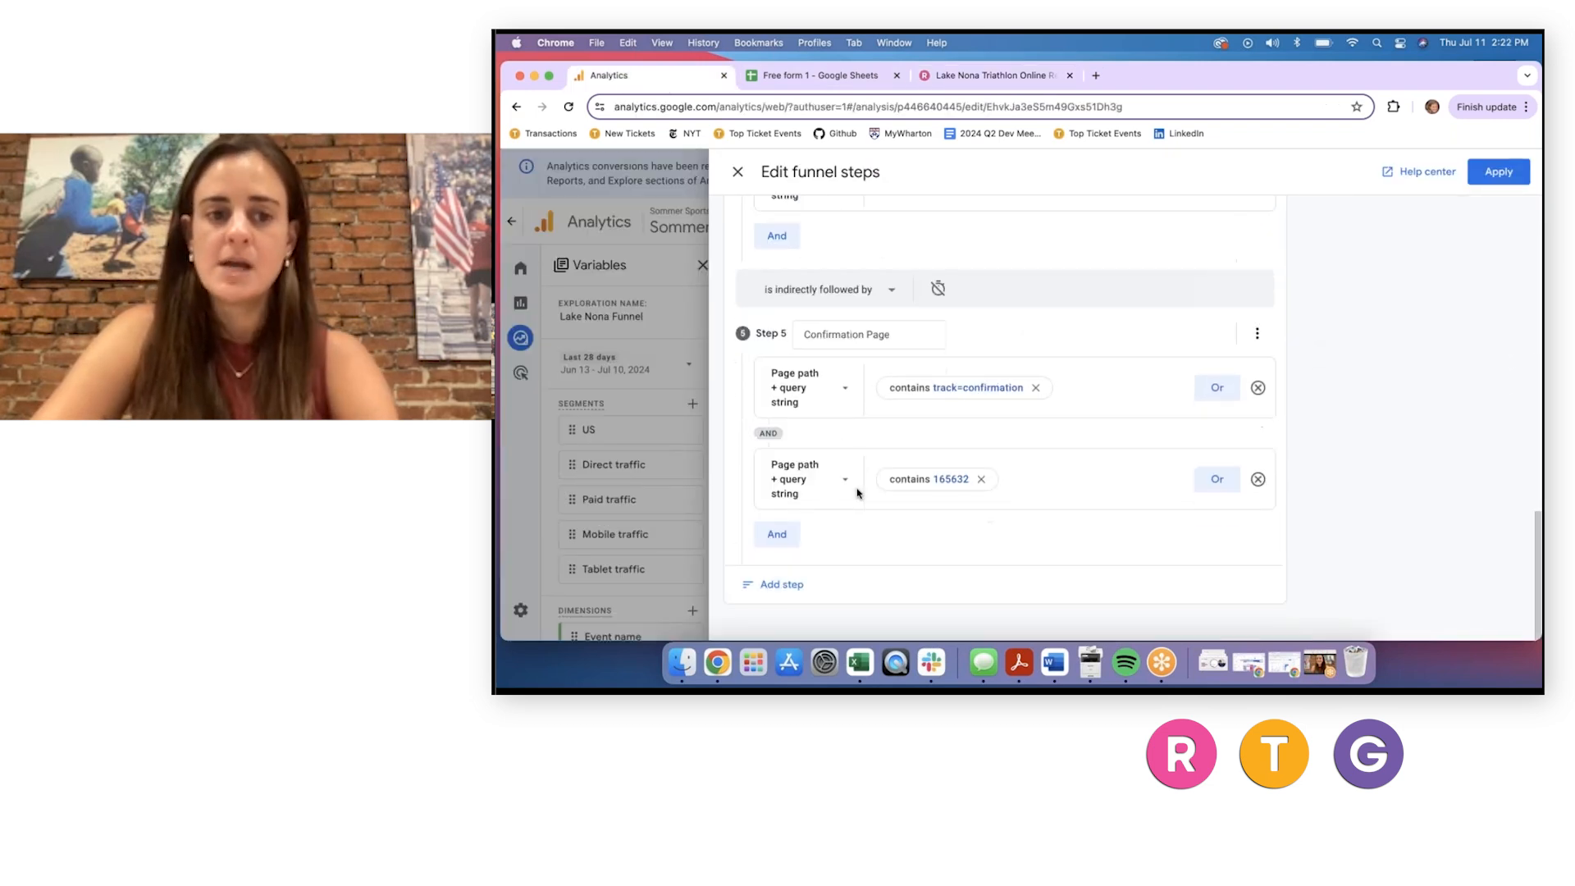
left_click(775, 585)
scroll(985, 555, "down", 3)
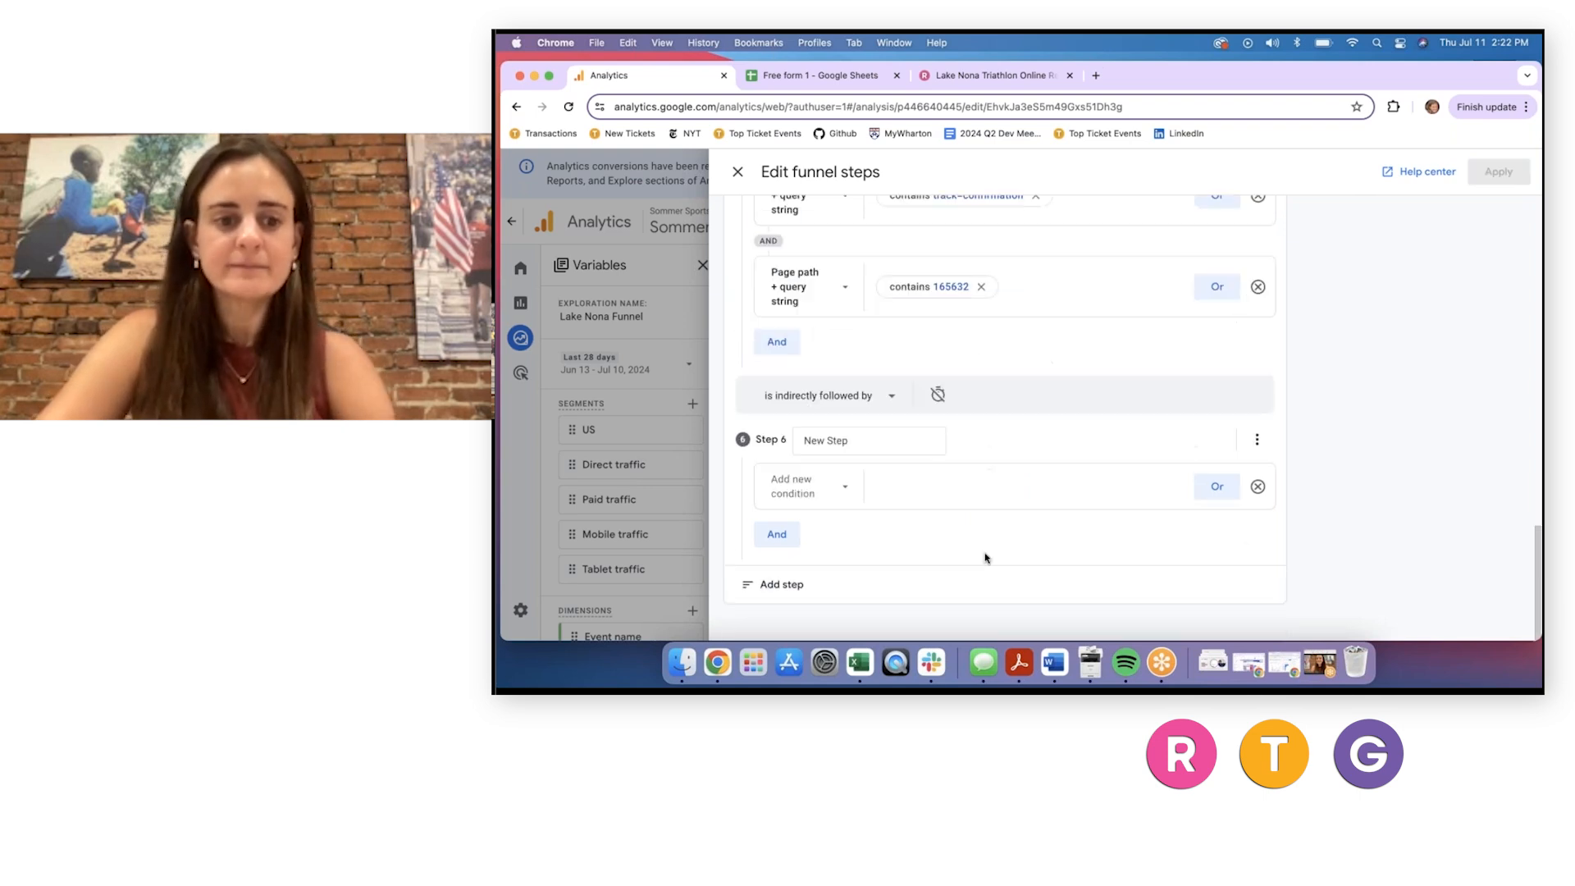
left_click(844, 489)
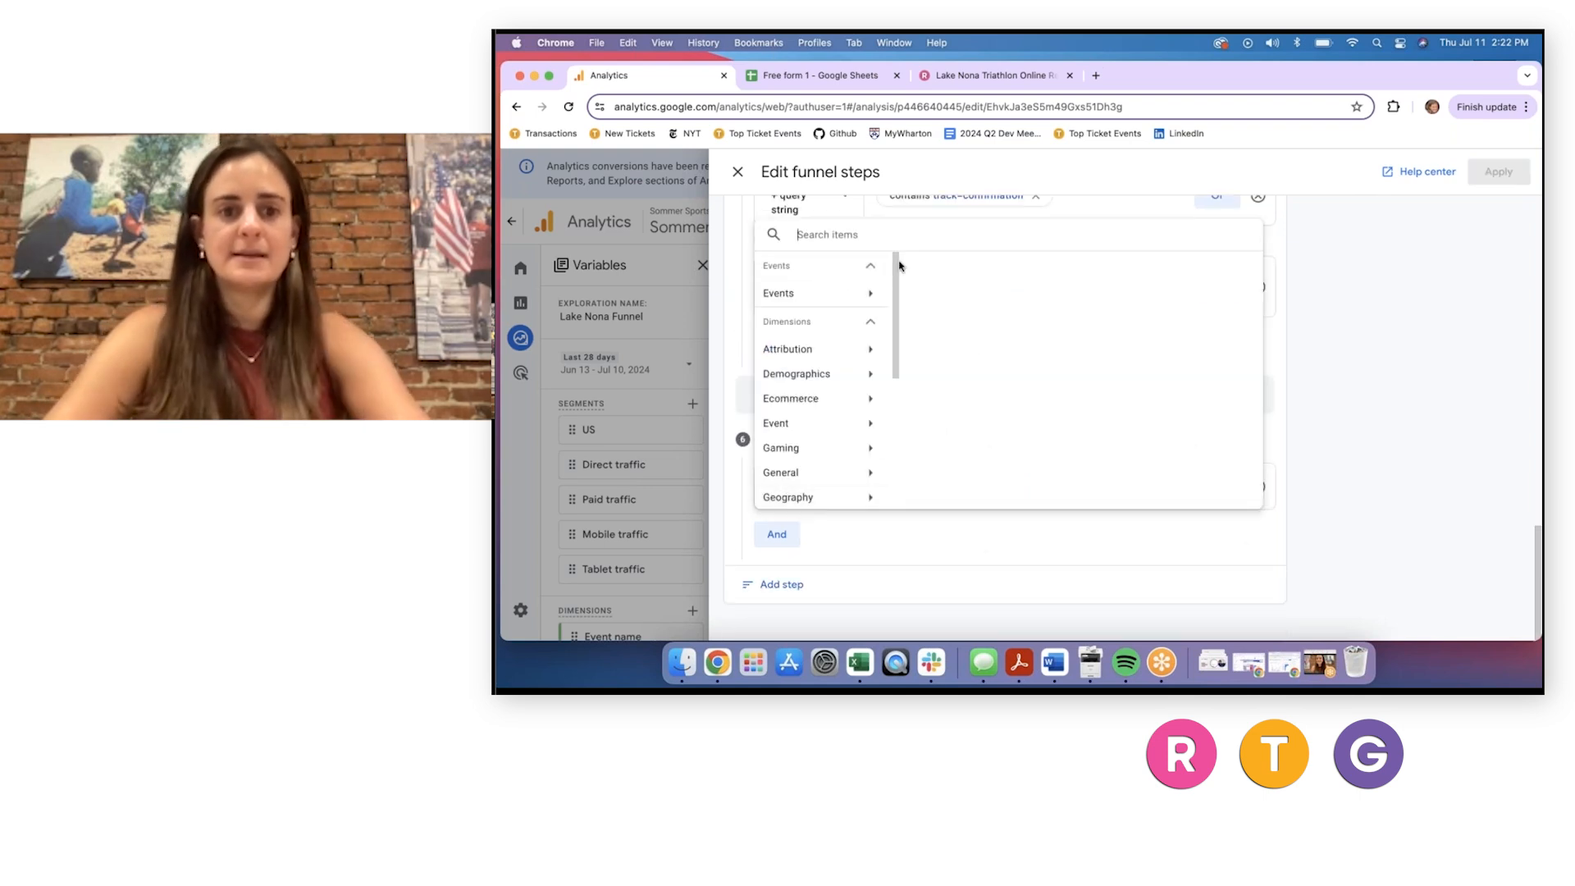
type("page path")
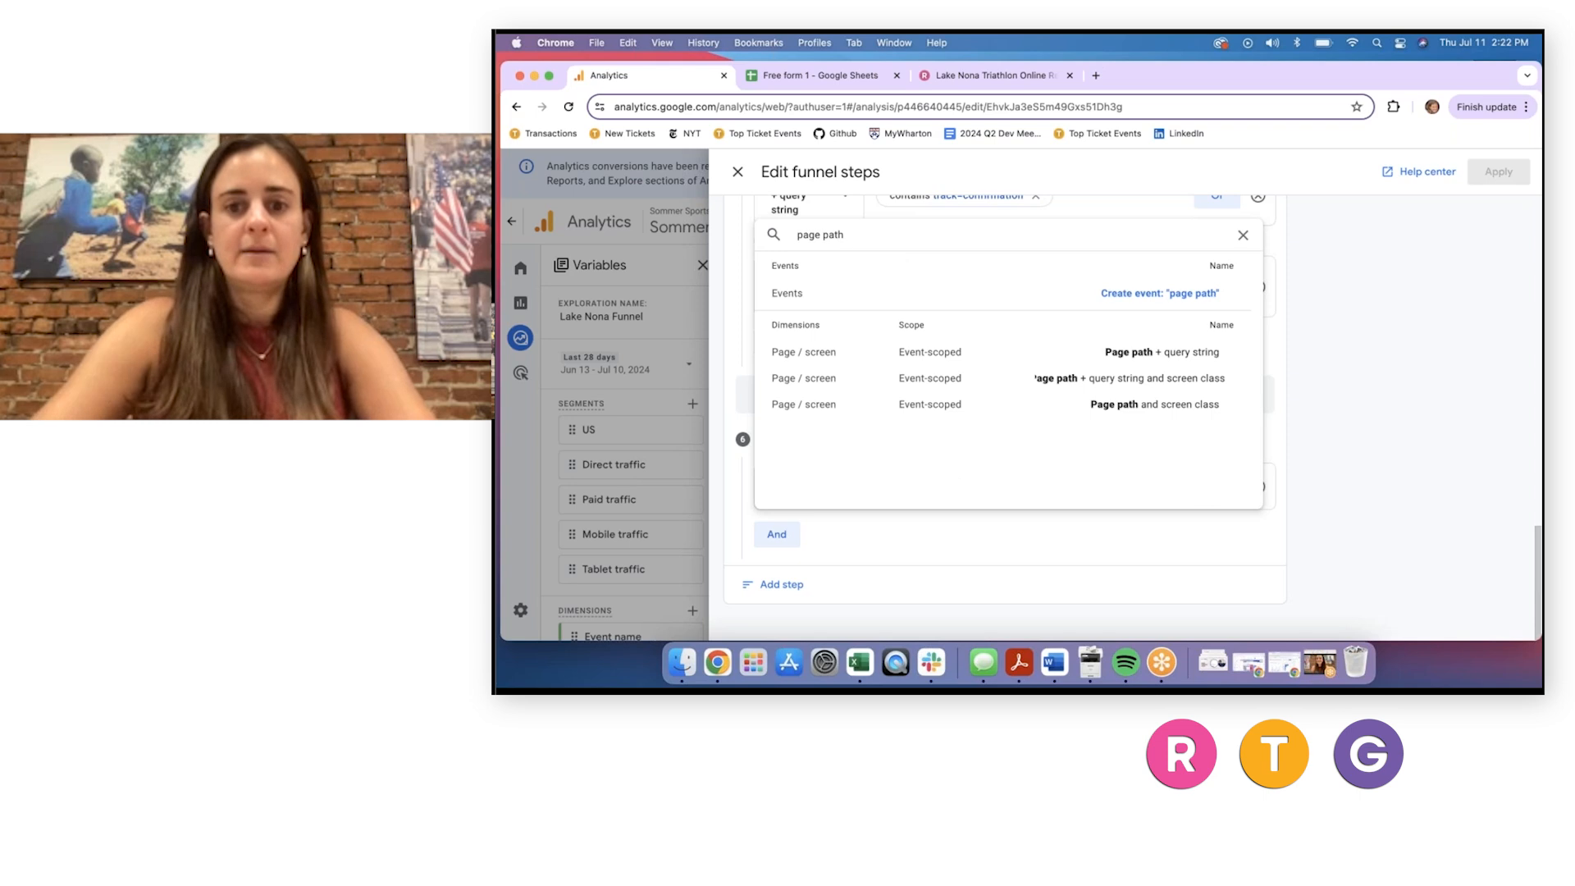
left_click(1150, 354)
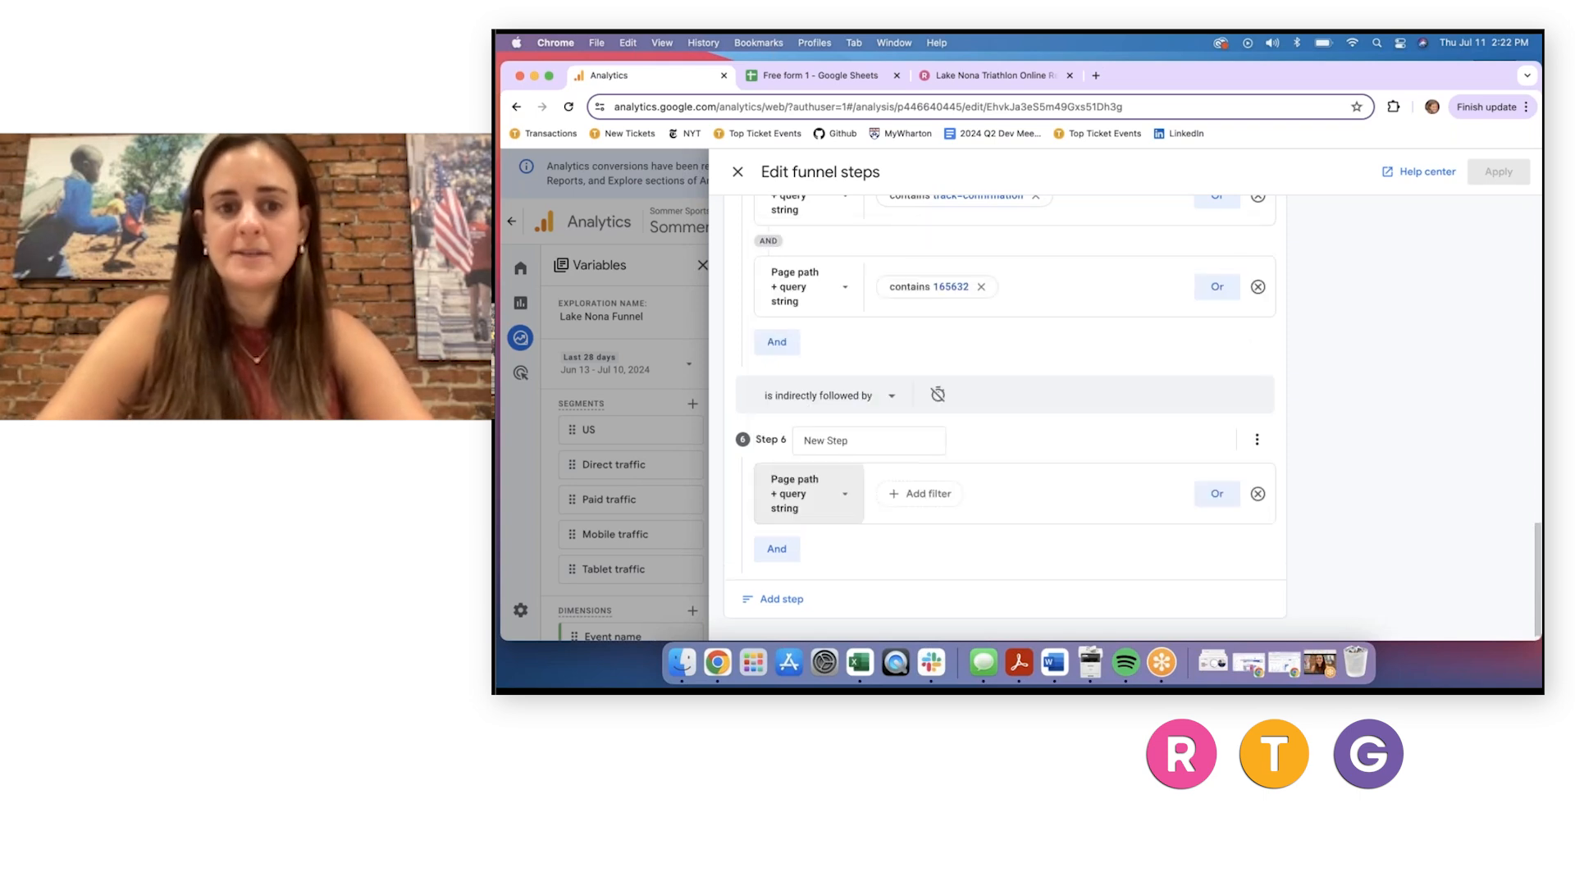
Filter step 6's condition to contain waivers, copying the track value from the waiver page's URL.
left_click(929, 495)
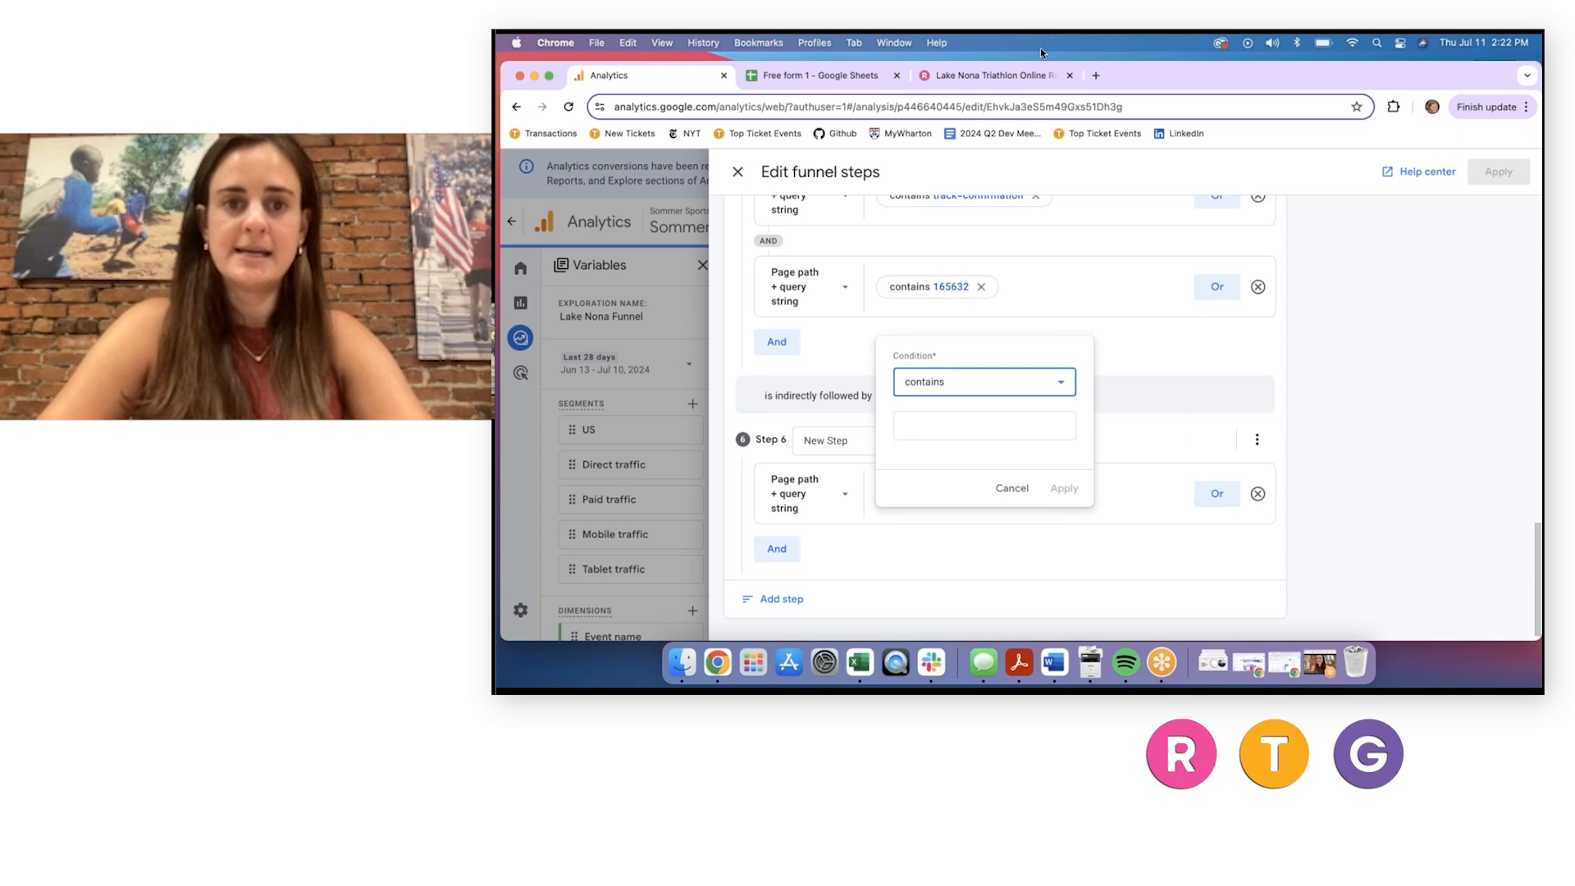
left_click(1025, 75)
double_click(1046, 107)
key("super+c")
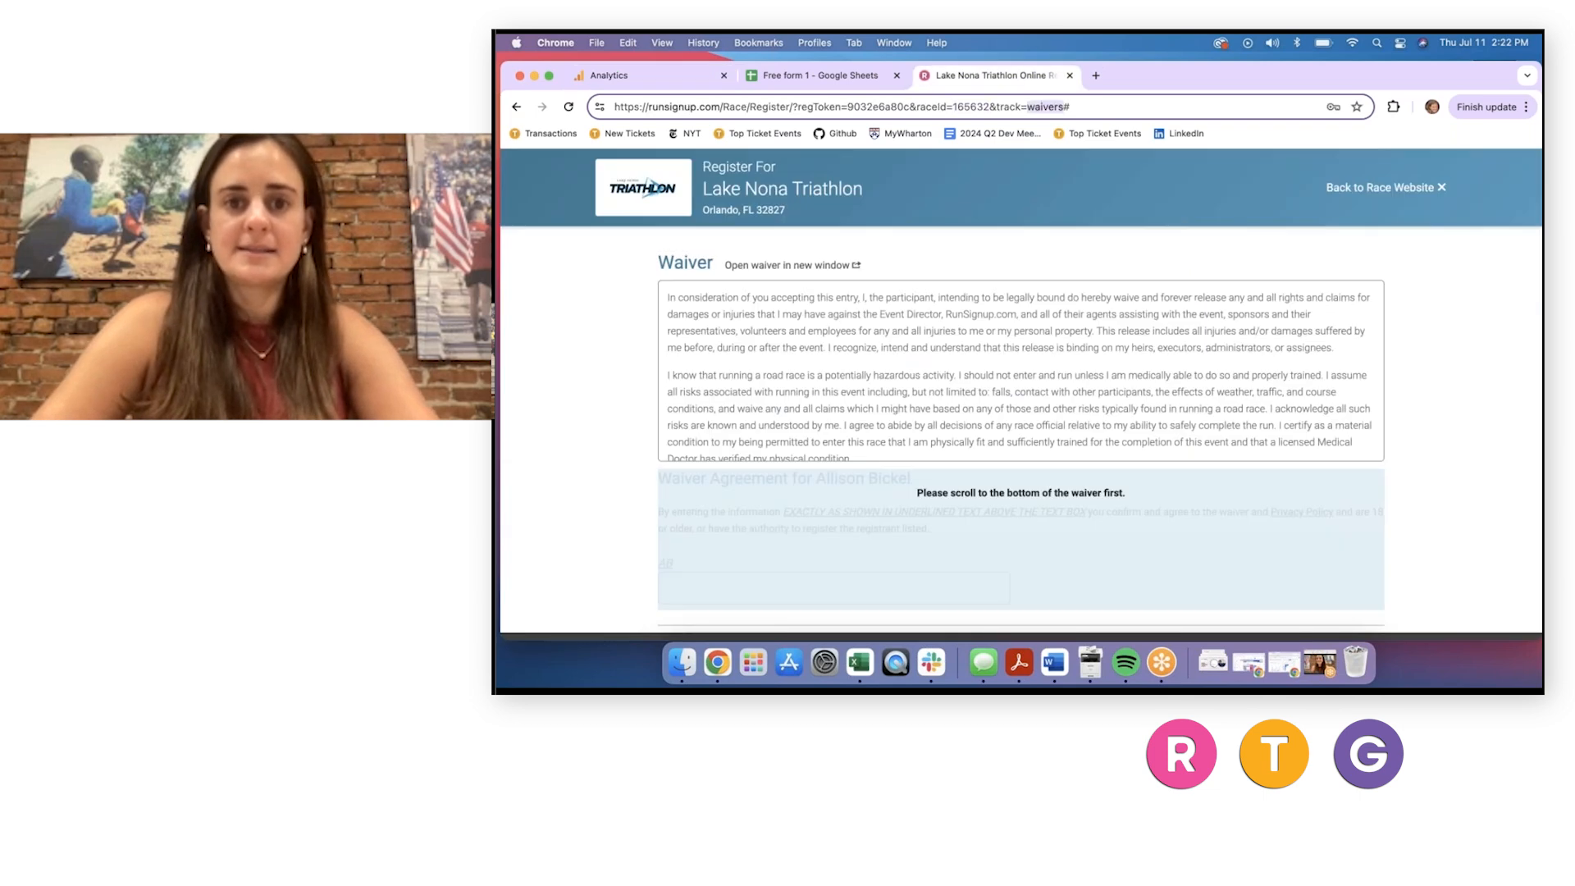
left_click(691, 75)
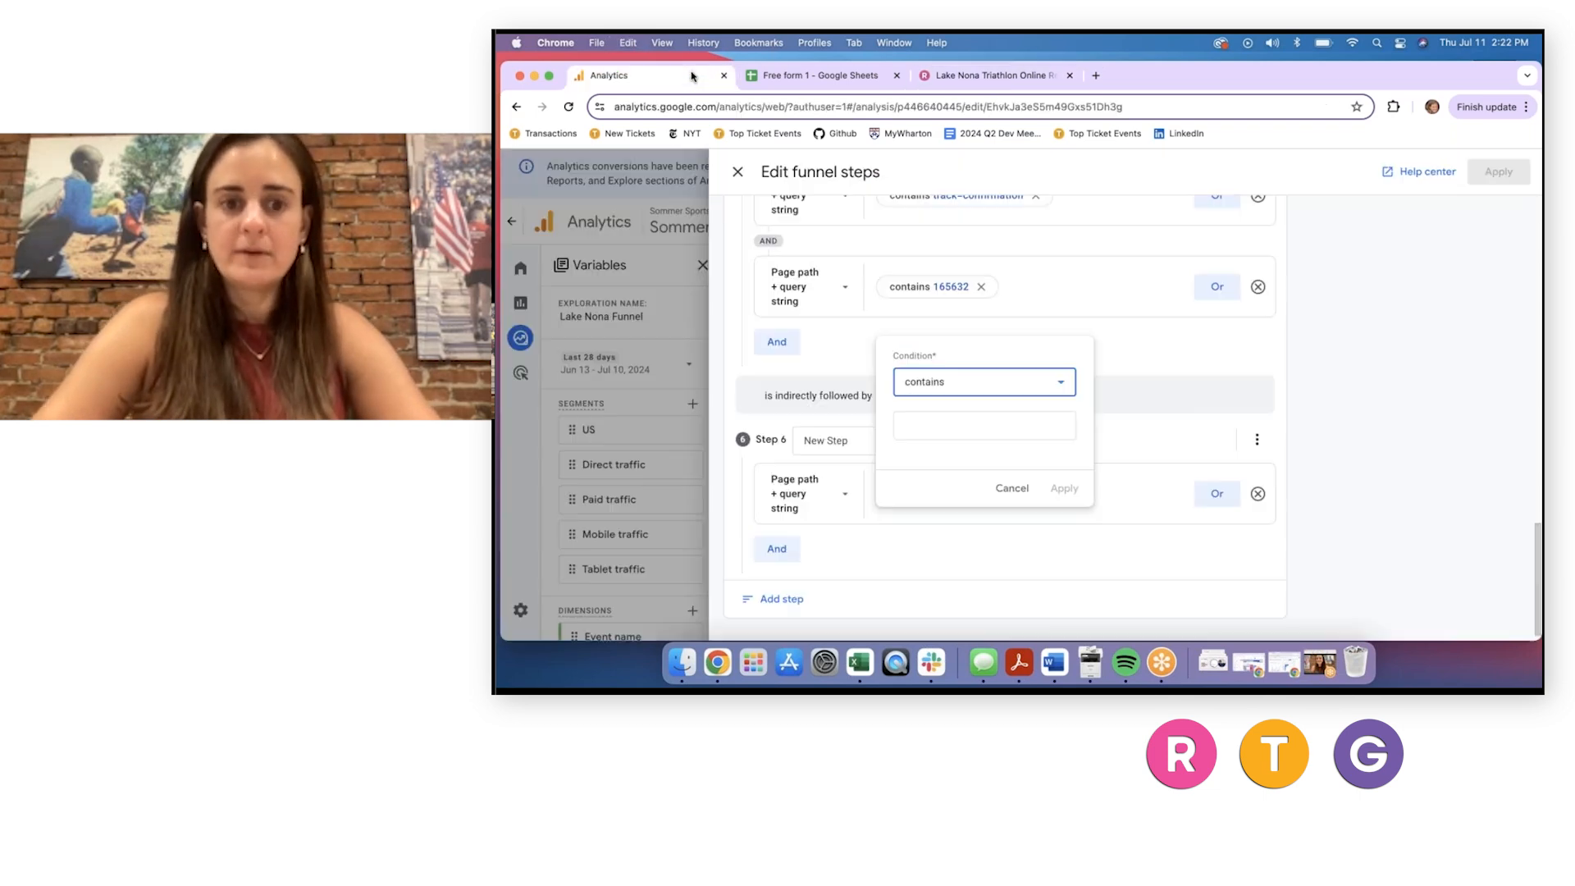
left_click(984, 425)
key("super+v")
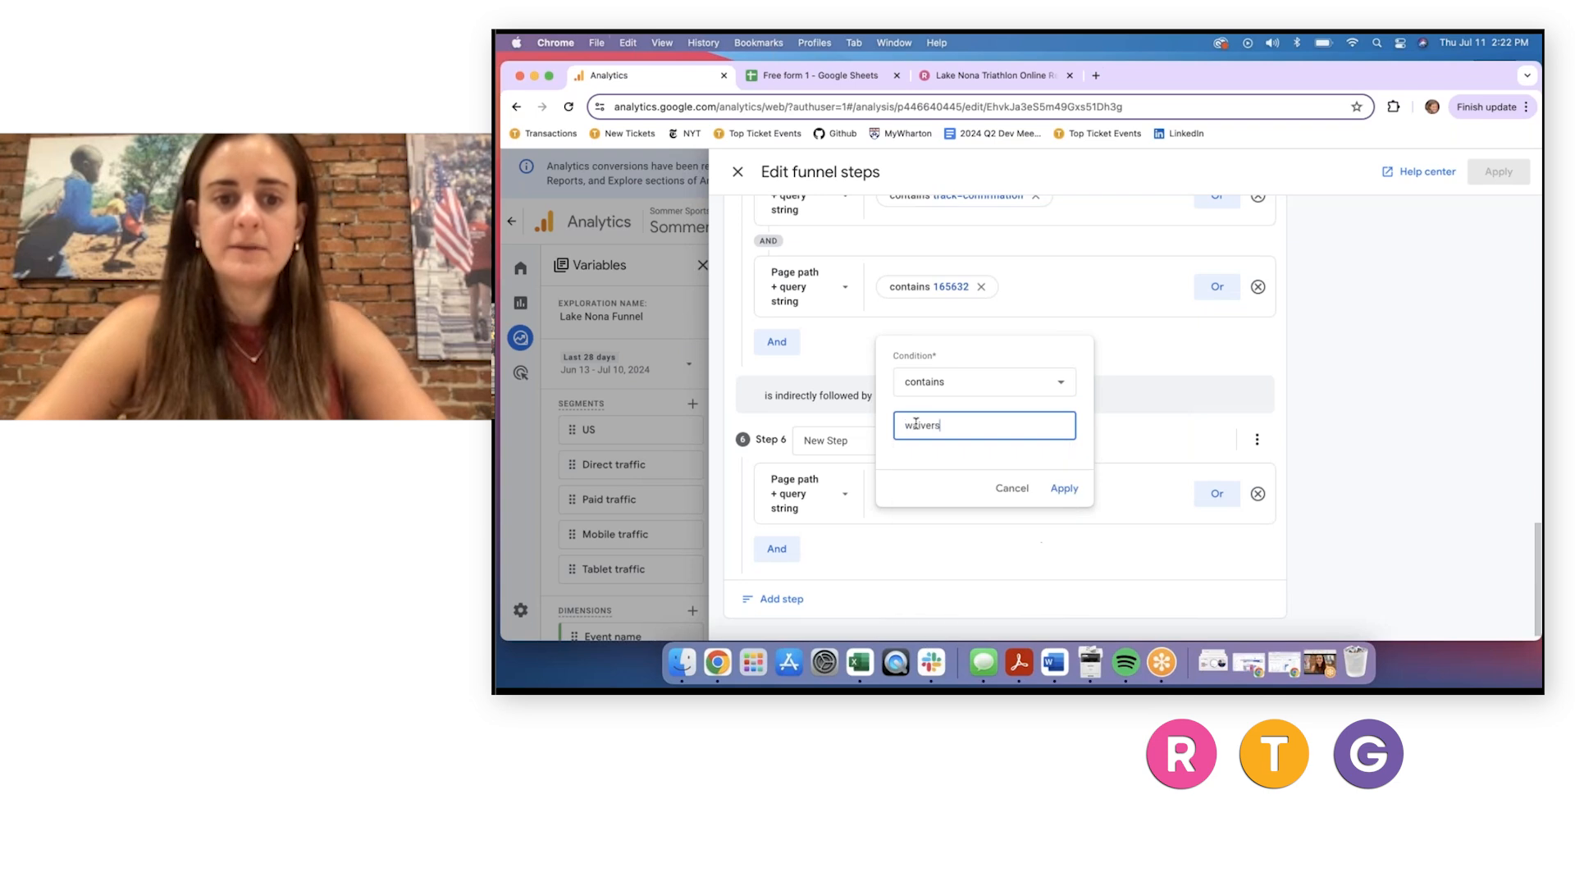
left_click(1081, 491)
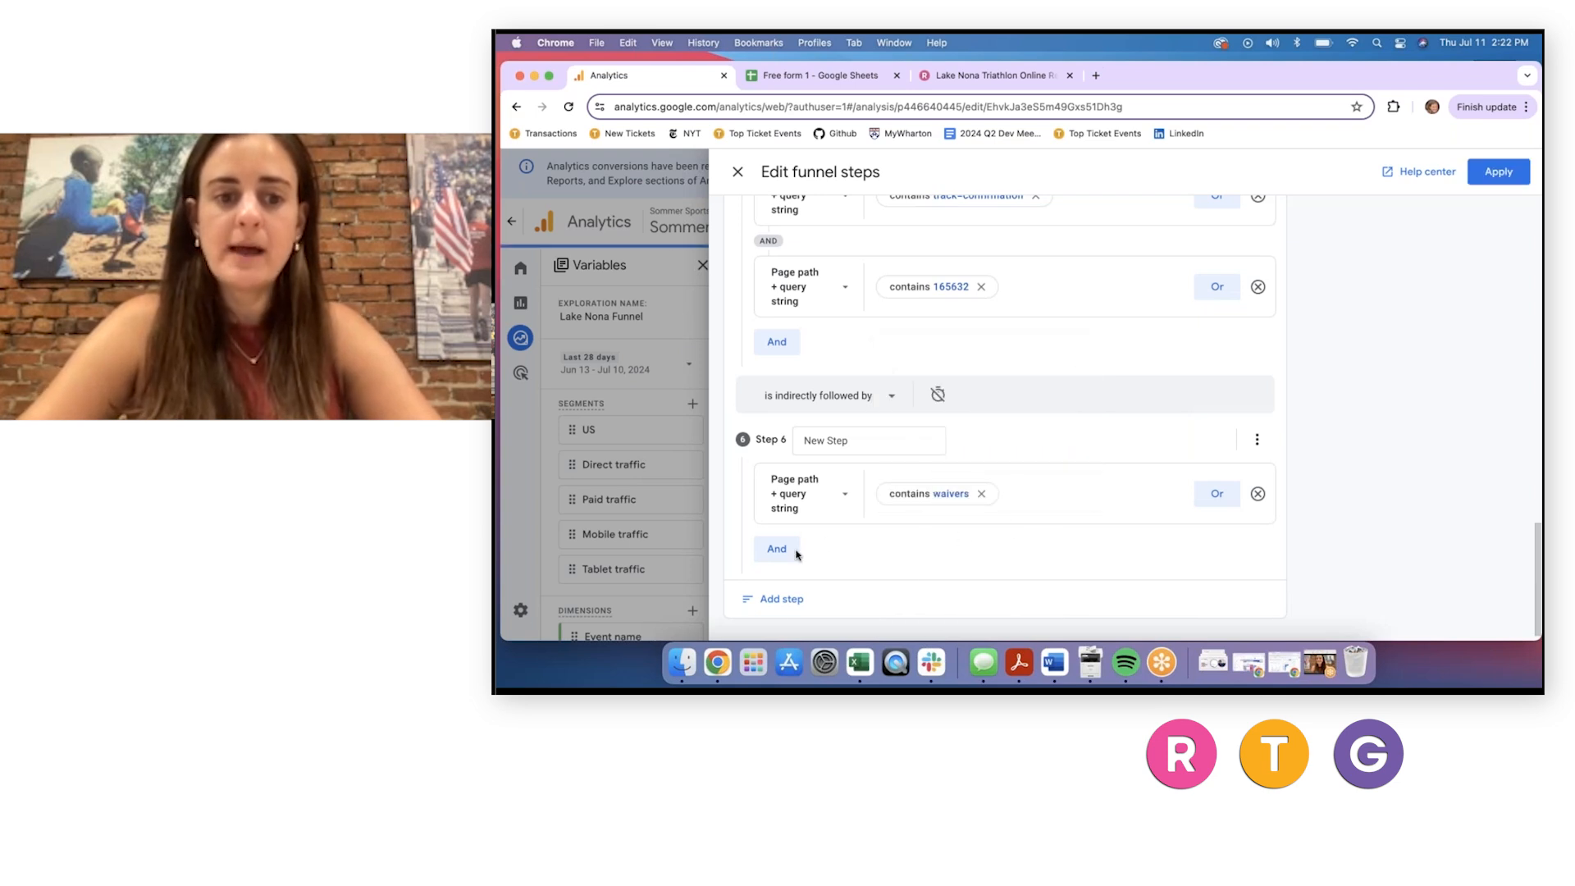
Add a second AND condition to step 6 using the Page path + query string dimension.
left_click(780, 554)
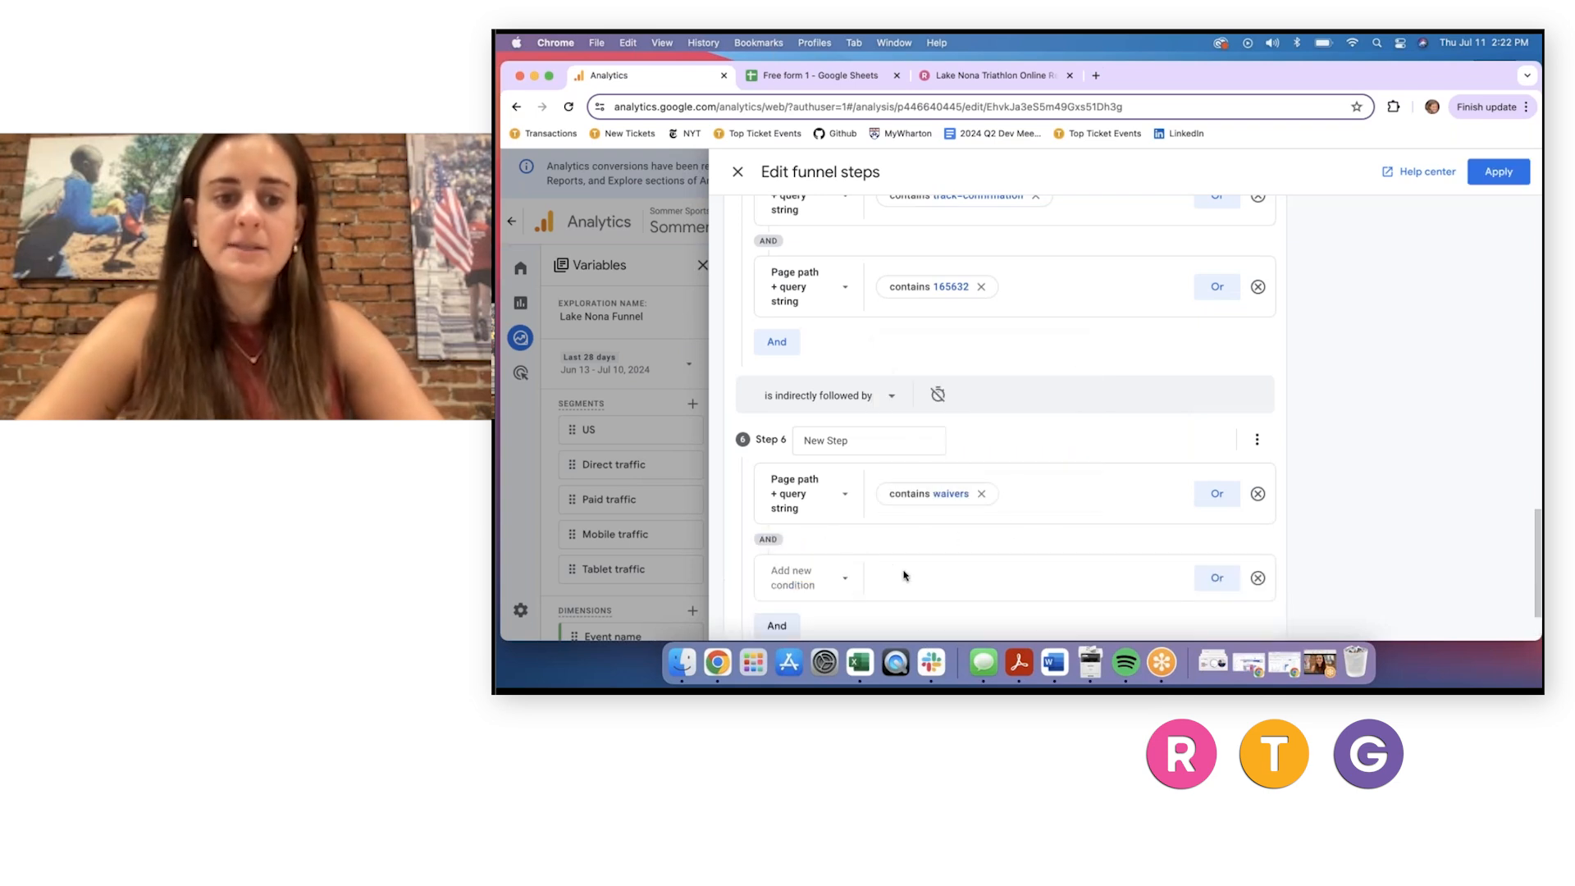
left_click(840, 577)
type("p")
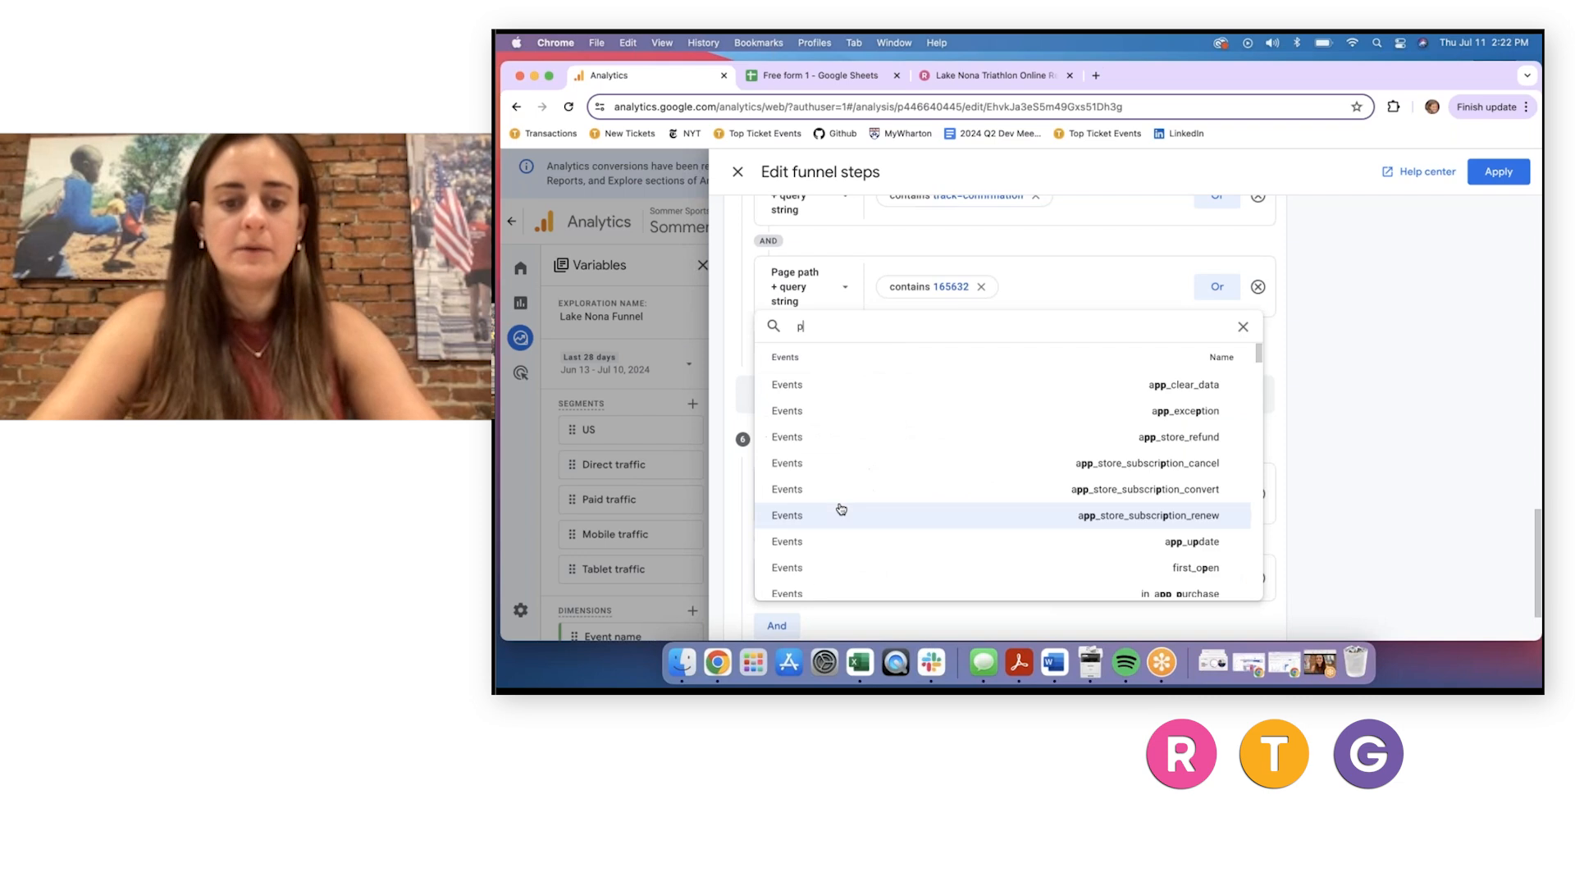
type("age path")
left_click(845, 447)
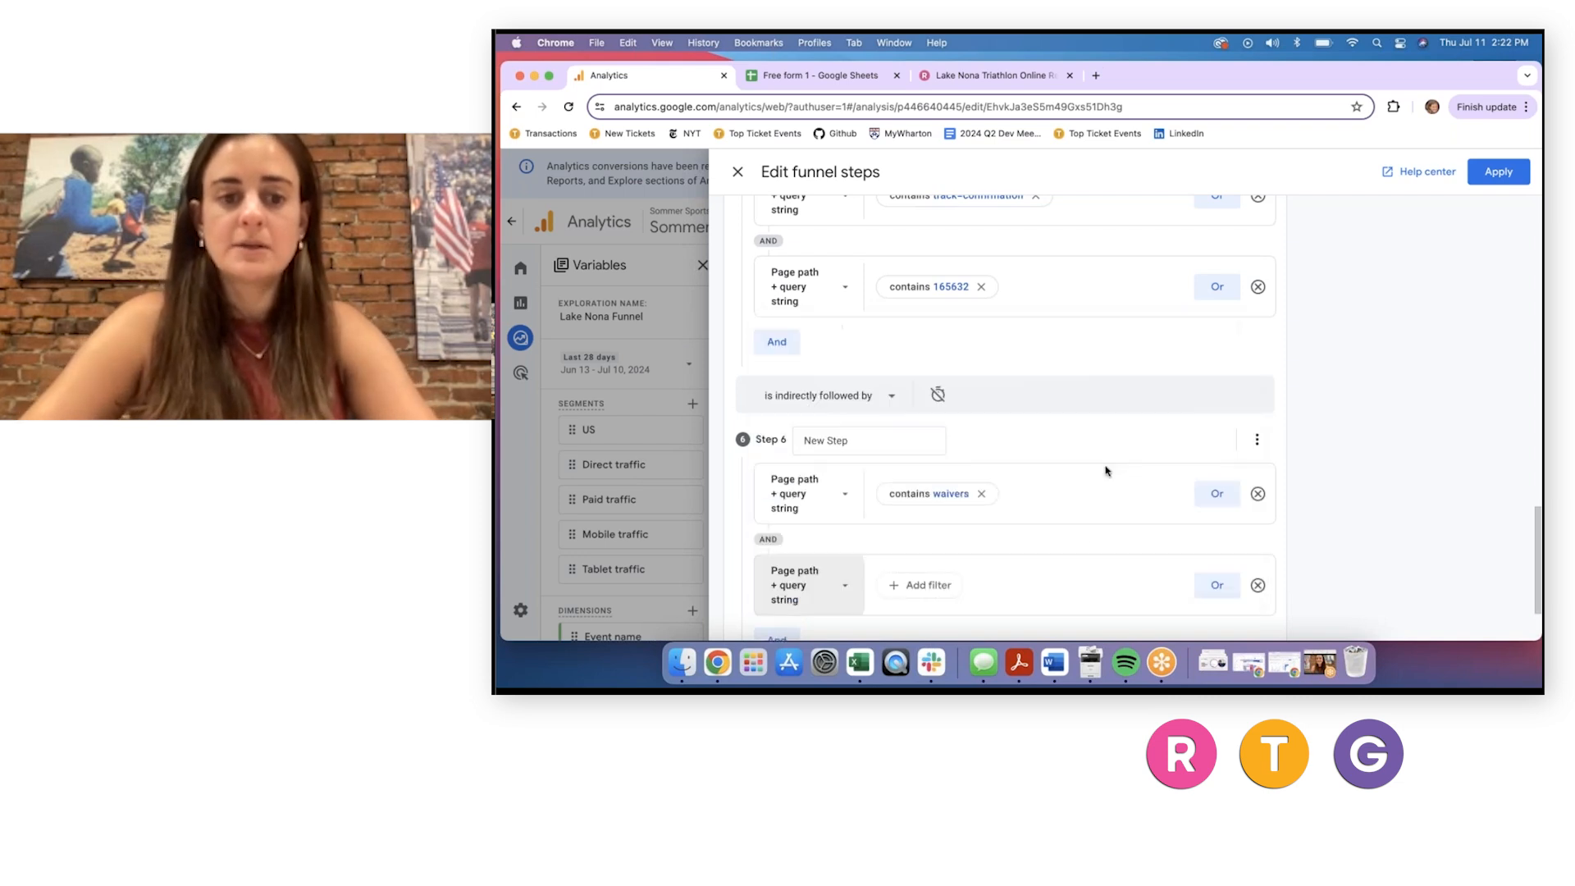
Filter step 6's second condition to contain 165632, copying the raceId value from the waiver page's URL.
left_click(928, 585)
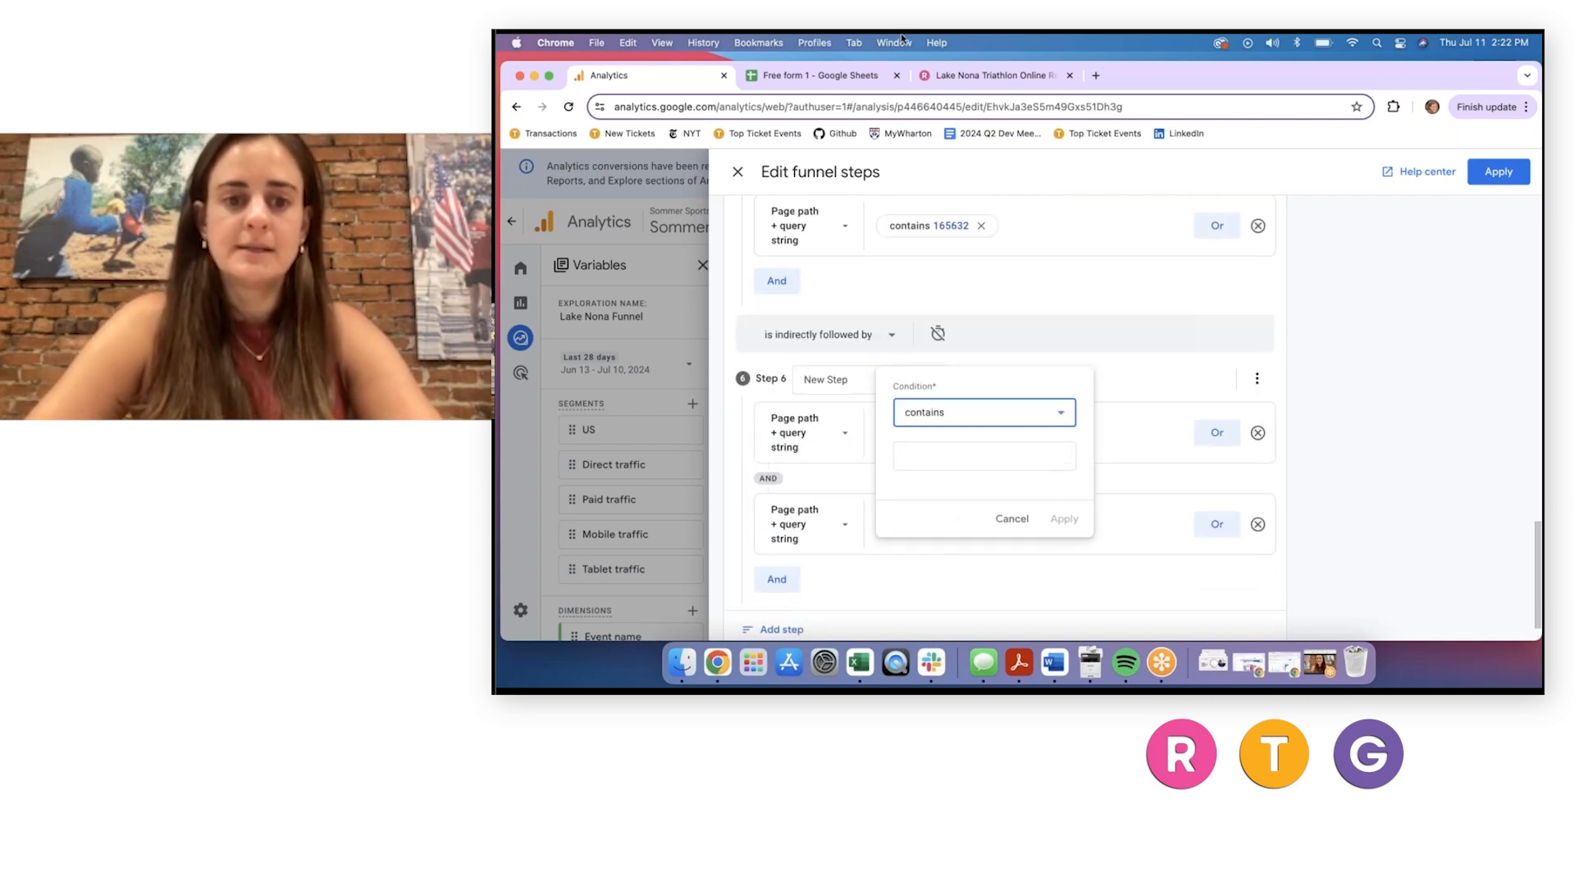
left_click(976, 76)
double_click(980, 107)
key("super+c")
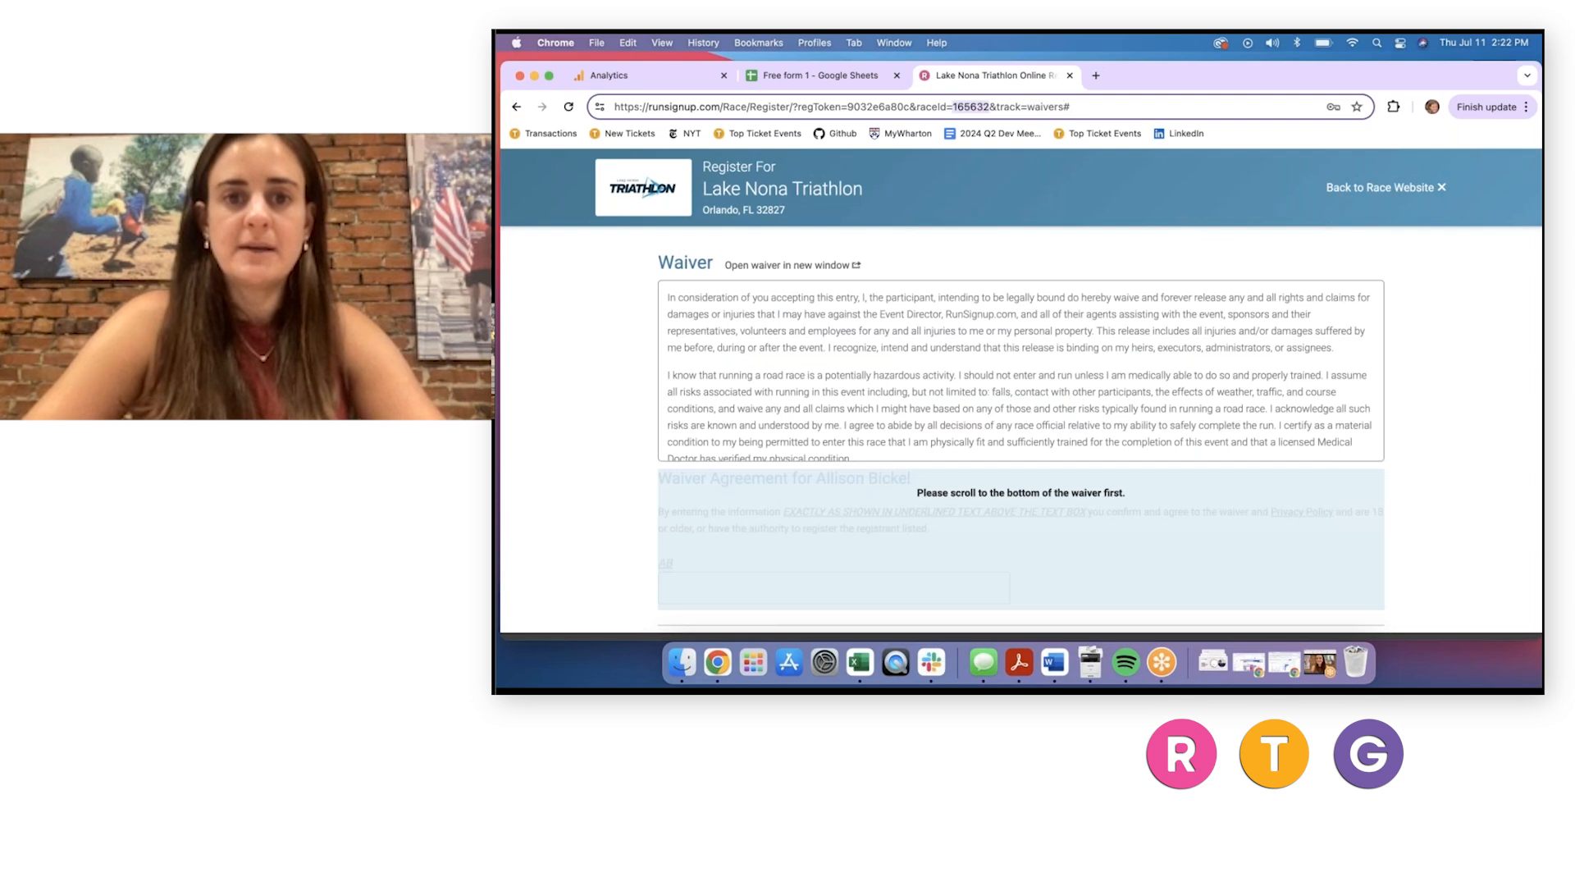
left_click(647, 79)
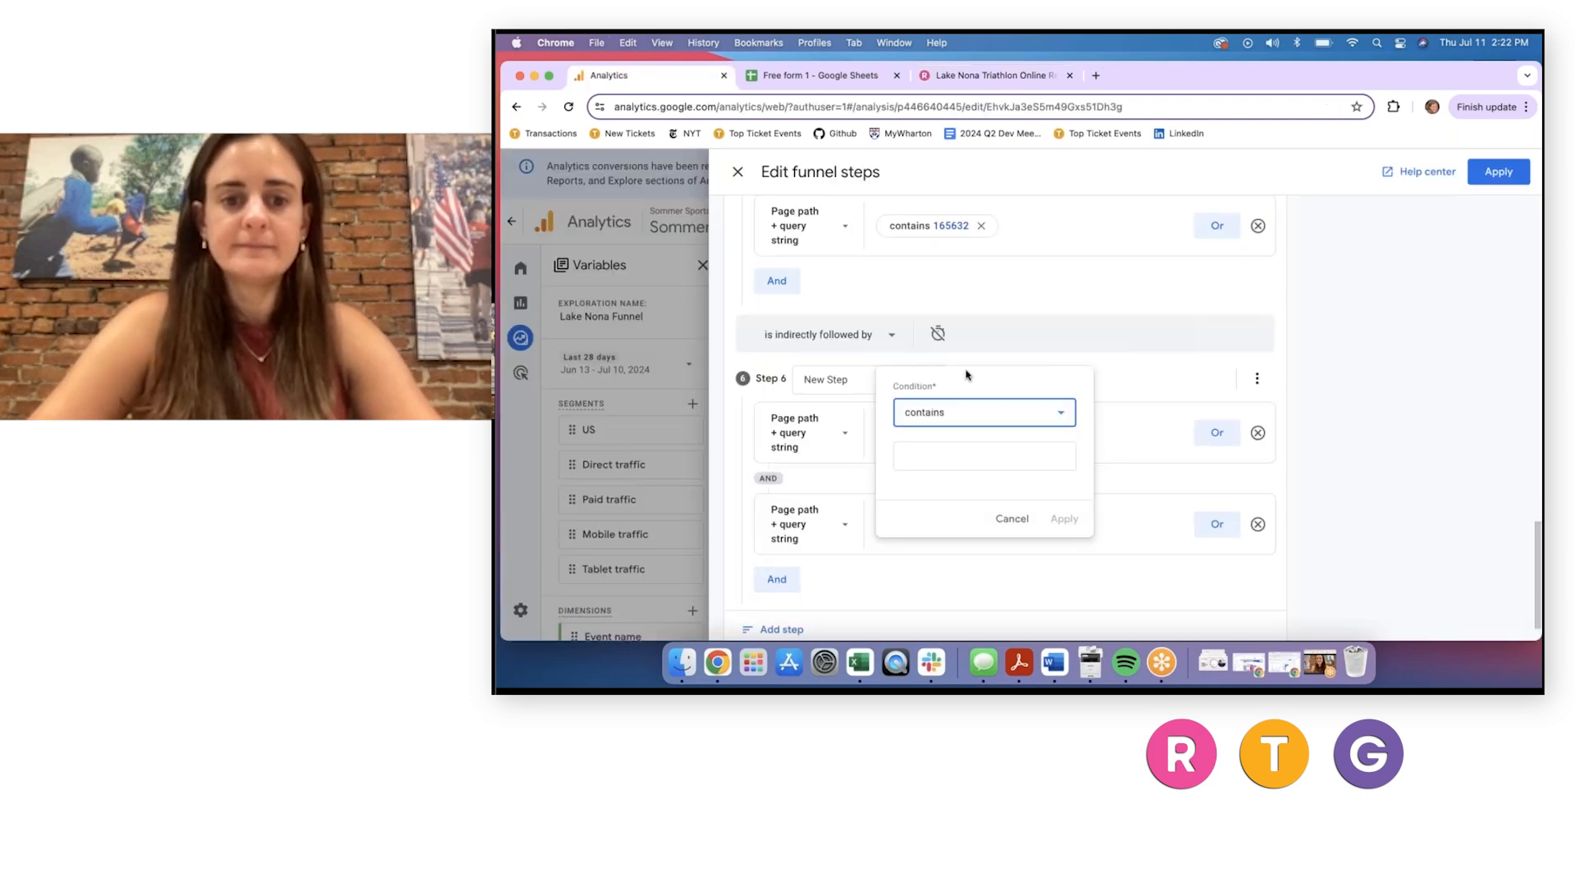
left_click(925, 453)
key("super+v")
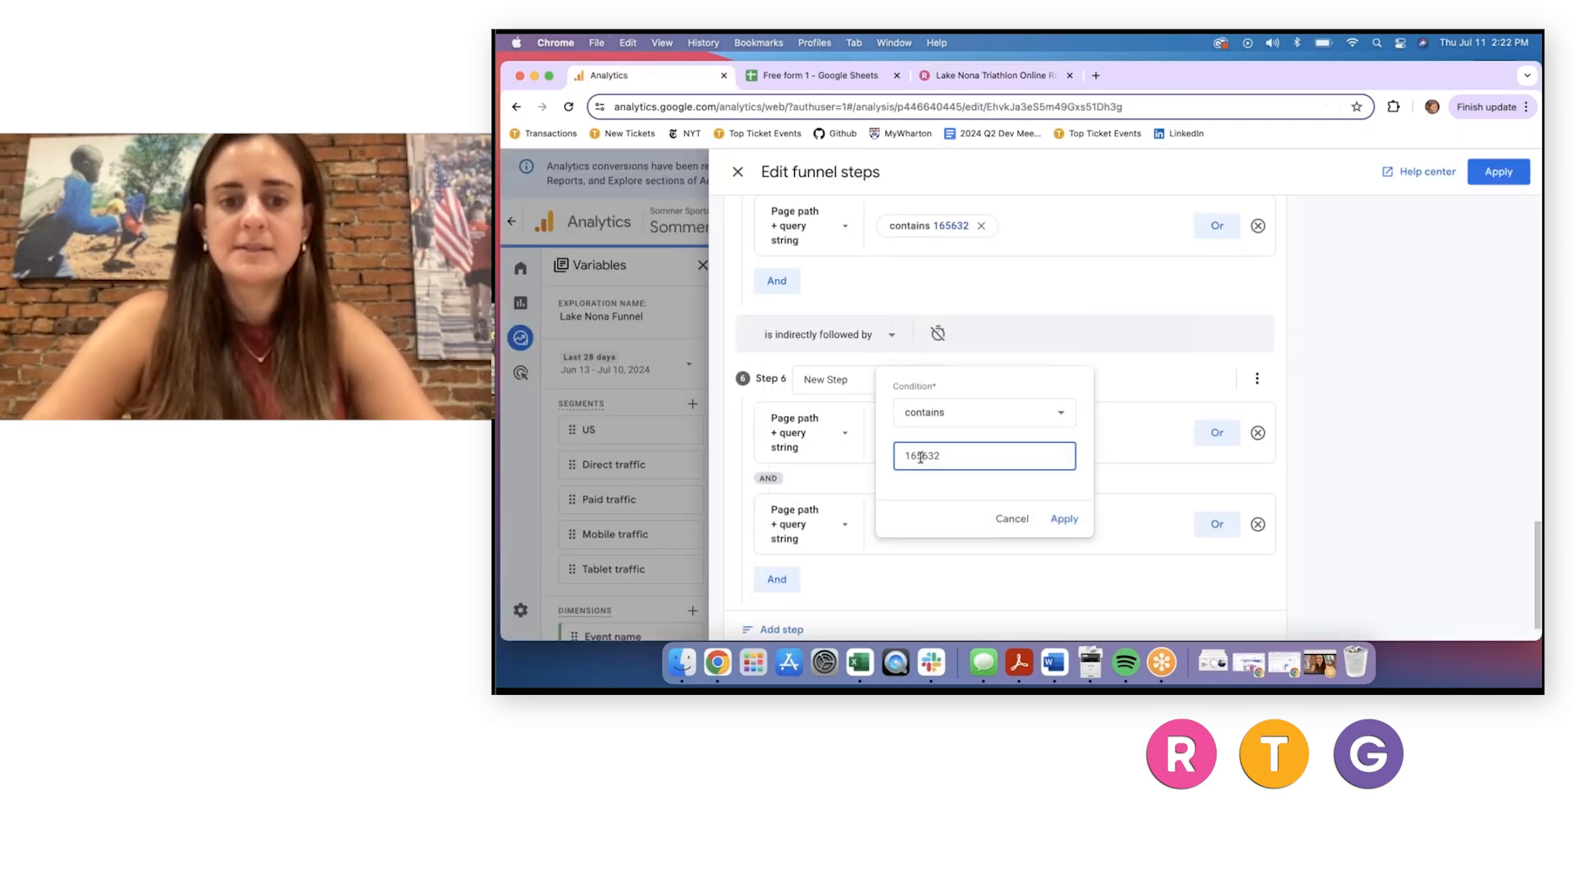
left_click_drag(922, 458, 946, 457)
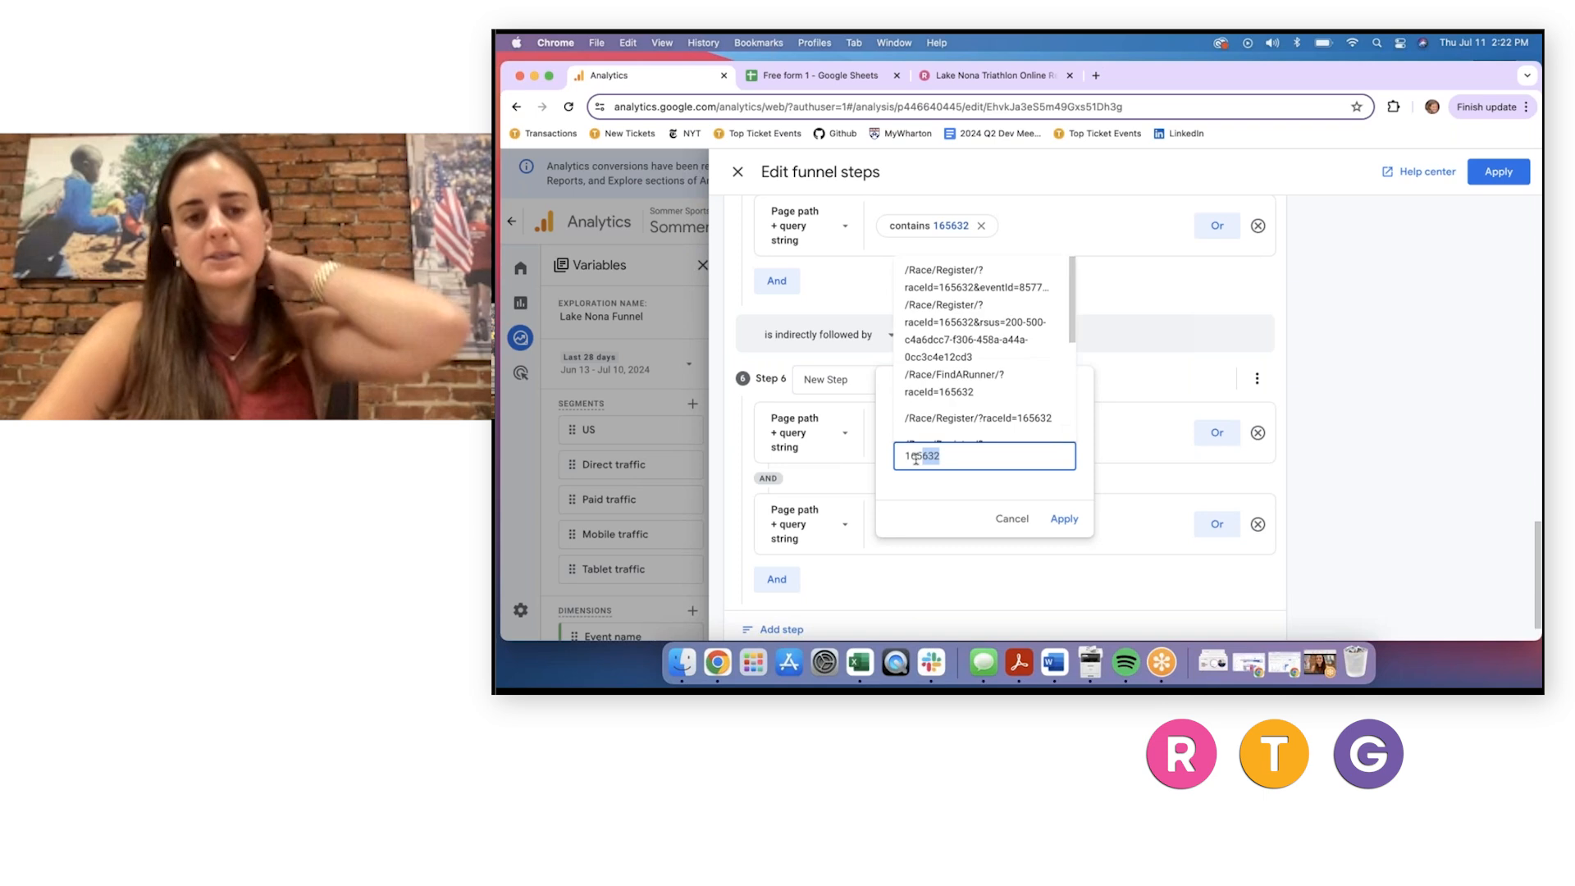
left_click(955, 457)
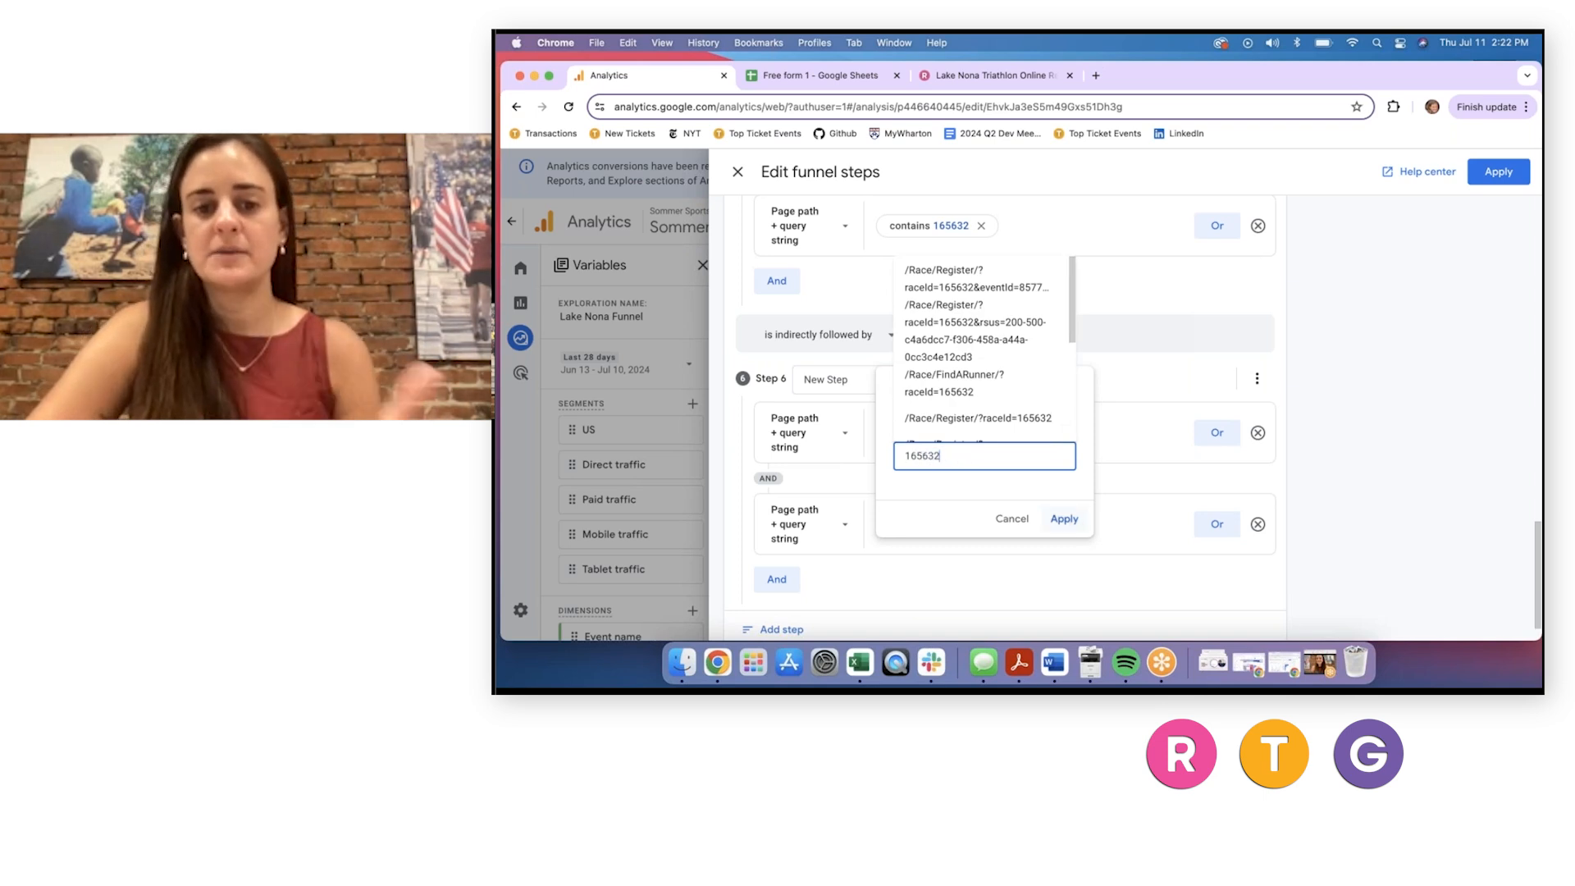
left_click(1067, 521)
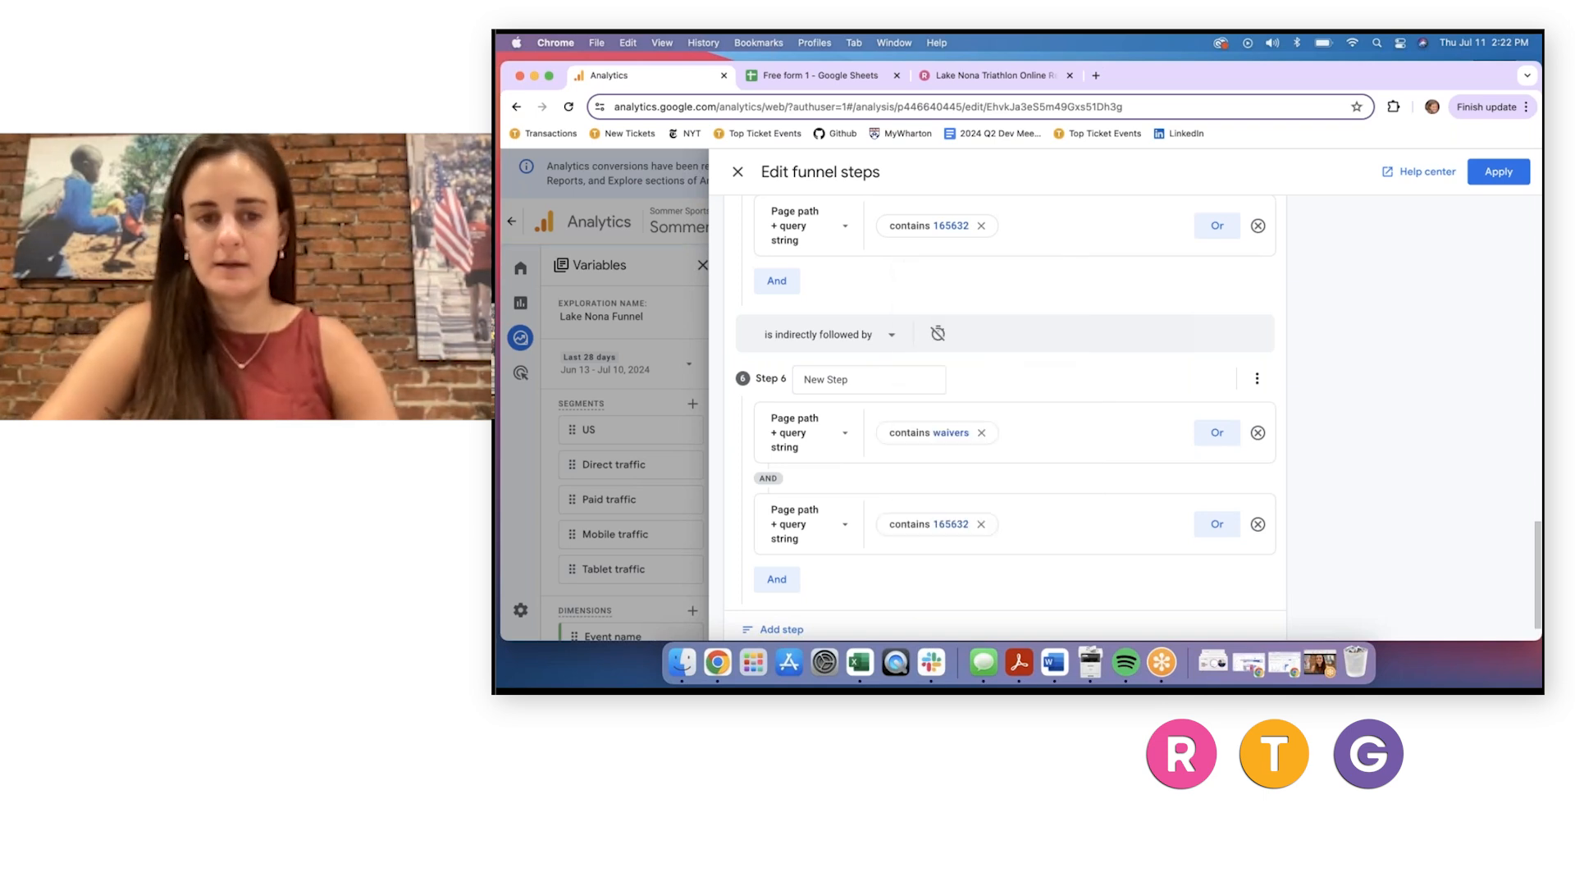
Name funnel step 6 Waiver.
triple_click(841, 381)
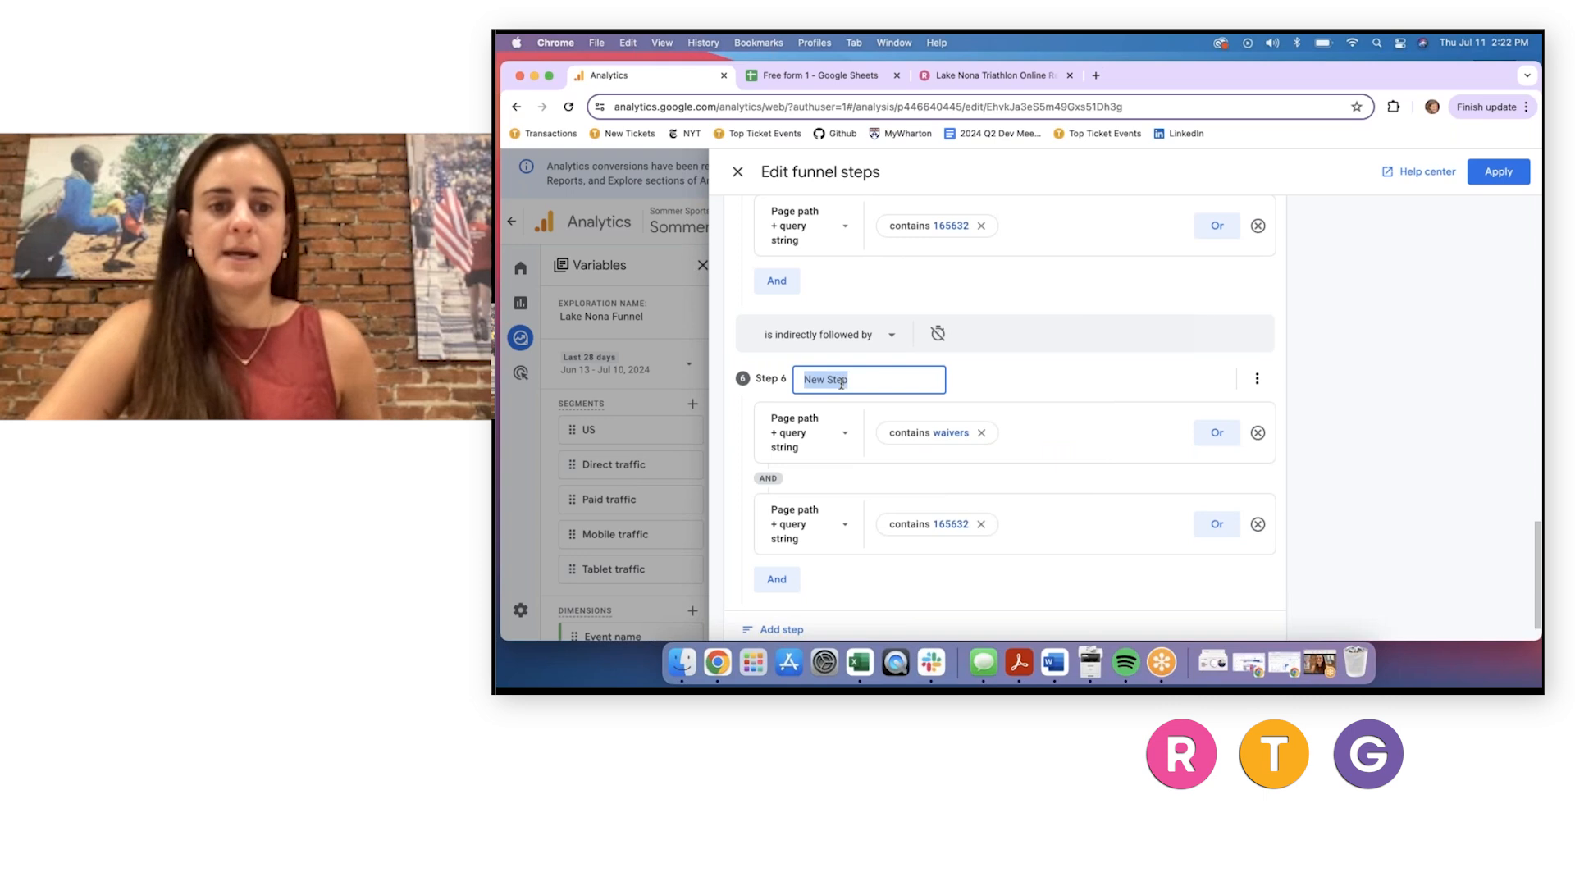
type("Wavier")
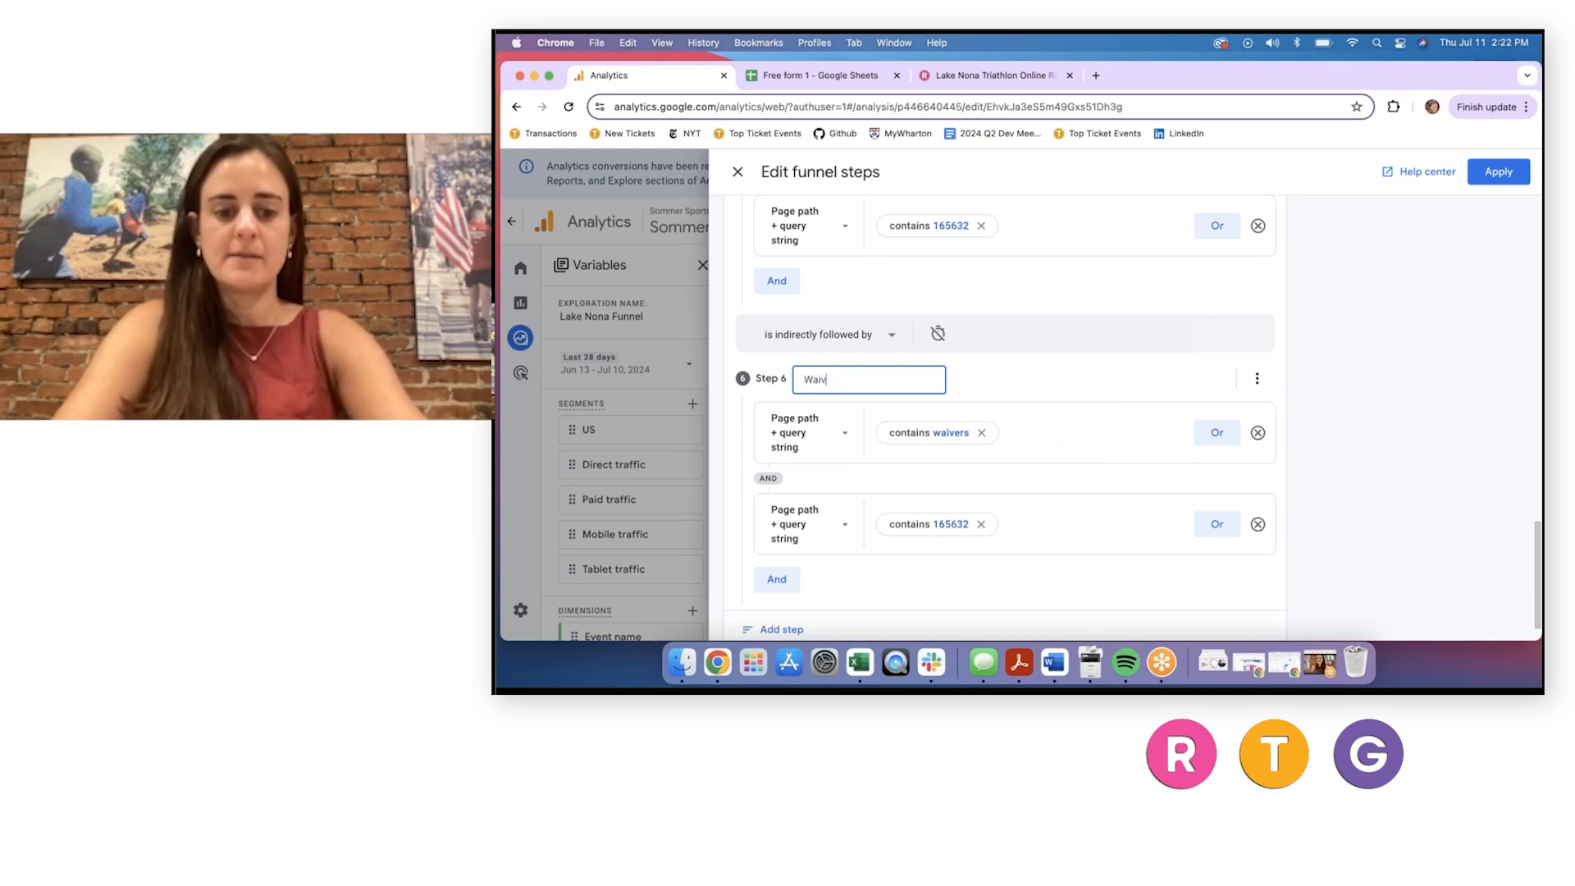
type("er")
scroll(976, 508, "down", 1)
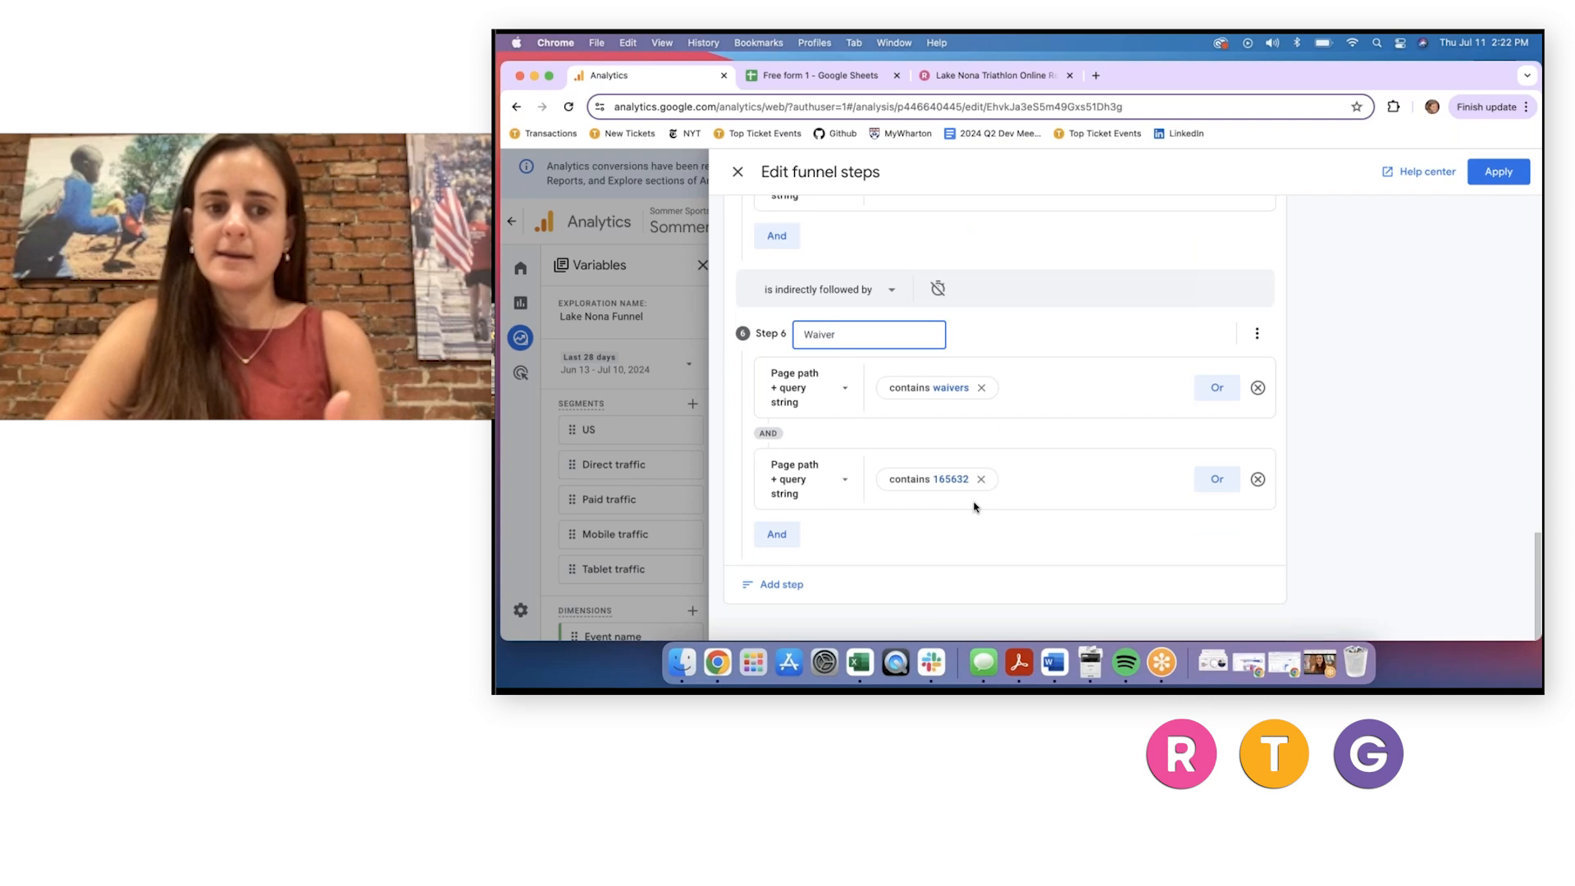
Remove the Waiver step from the funnel and return to the earlier steps.
left_click(1257, 333)
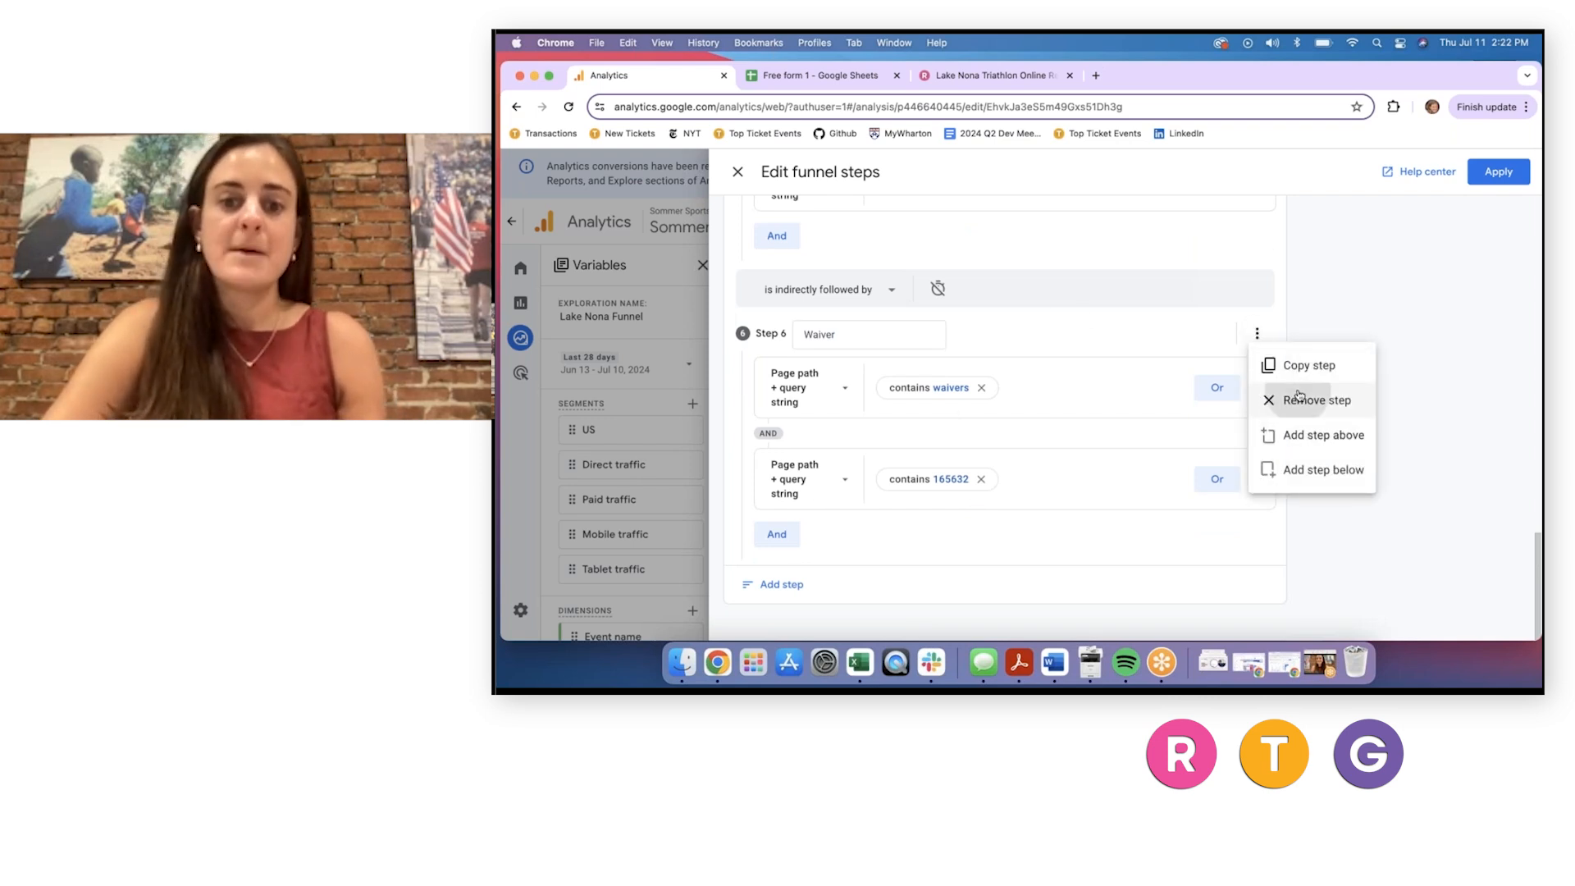
left_click(1299, 396)
scroll(997, 382, "up", 7)
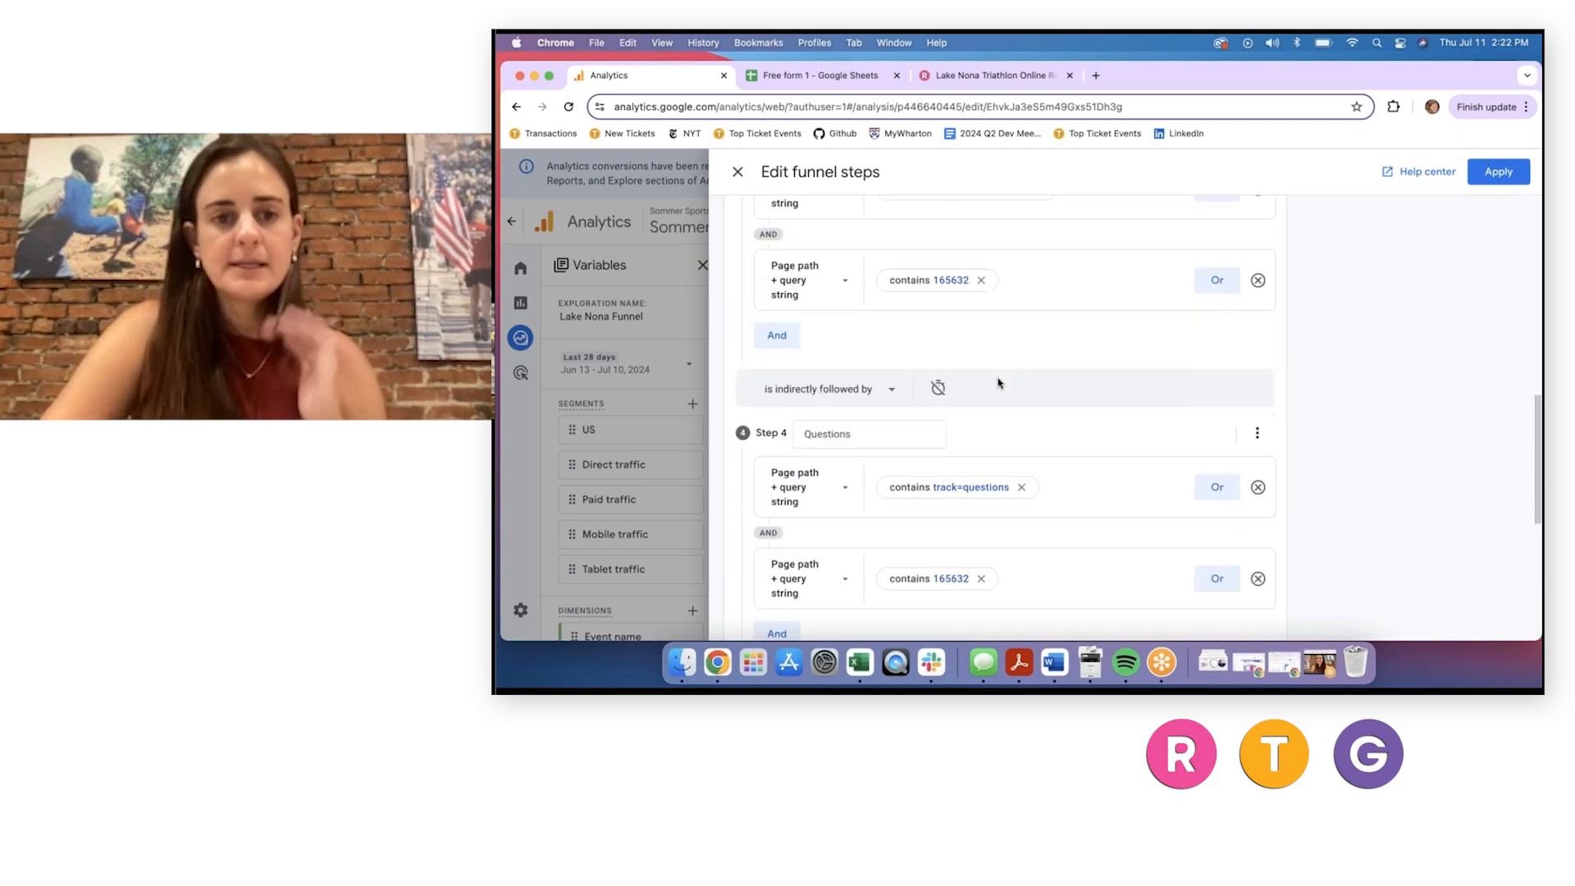
On the race registration page, read through the waiver, sign it with the participant's initials, and continue to the USAT membership page.
left_click(959, 75)
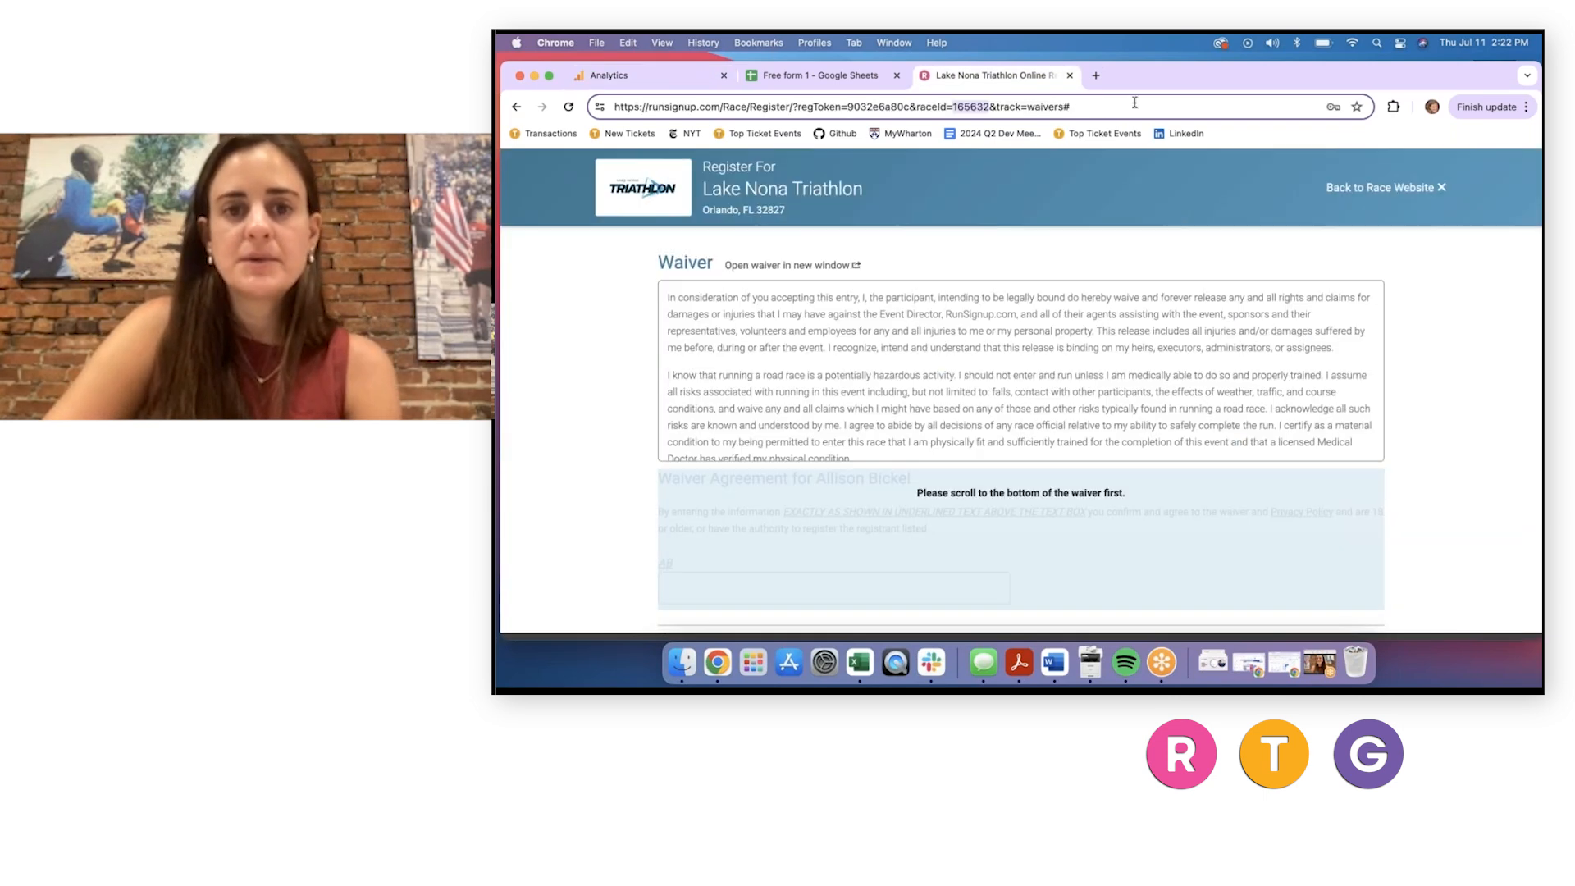
scroll(1000, 421, "down", 10)
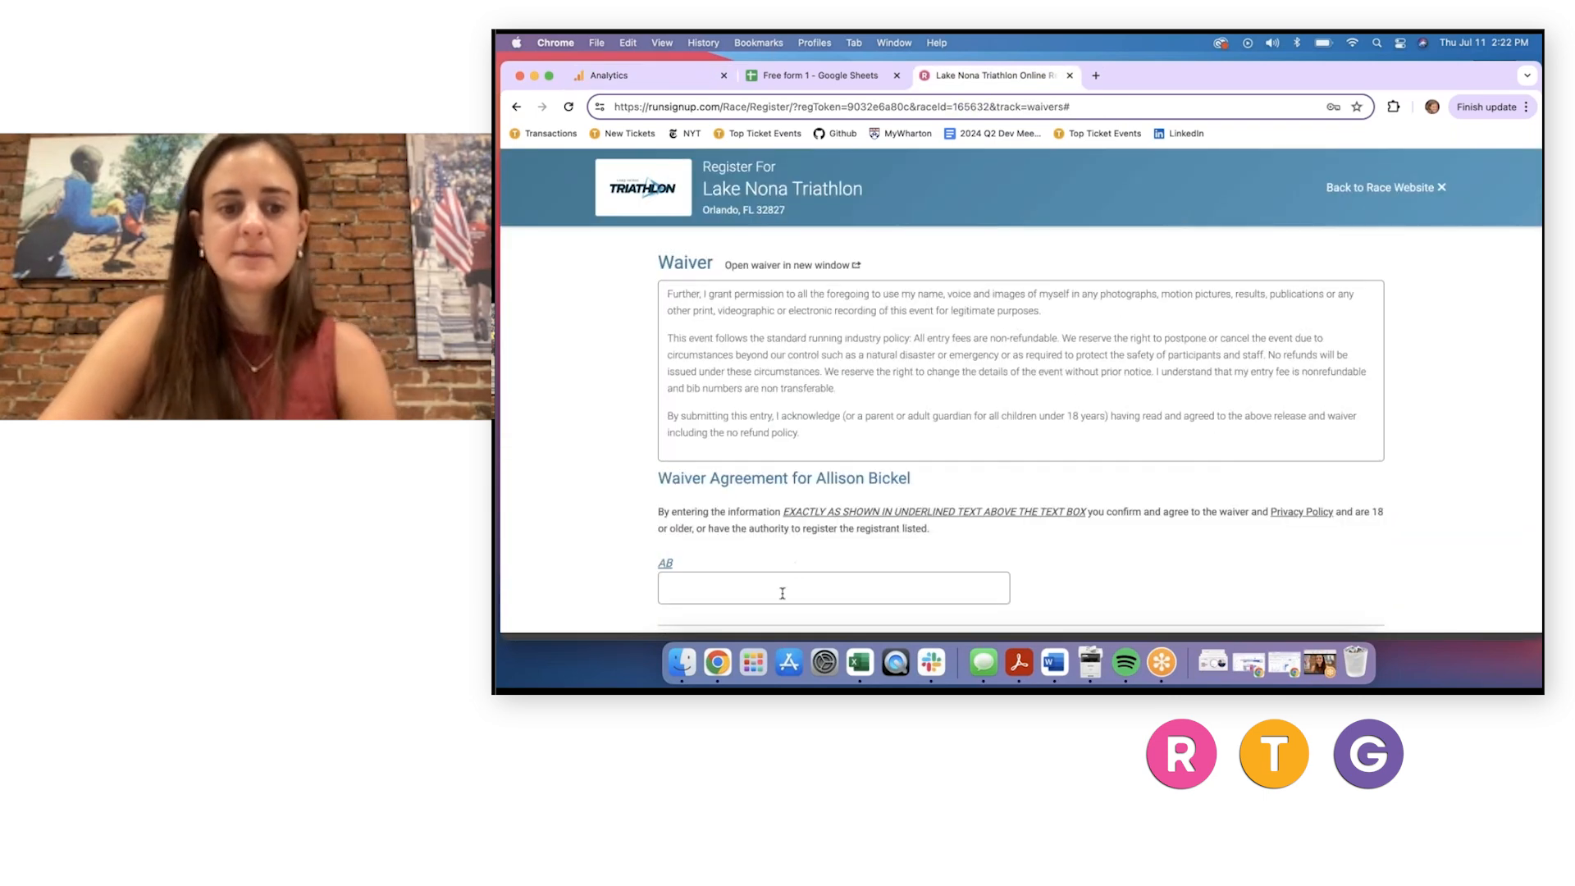
left_click(782, 593)
type("AB")
scroll(776, 591, "down", 3)
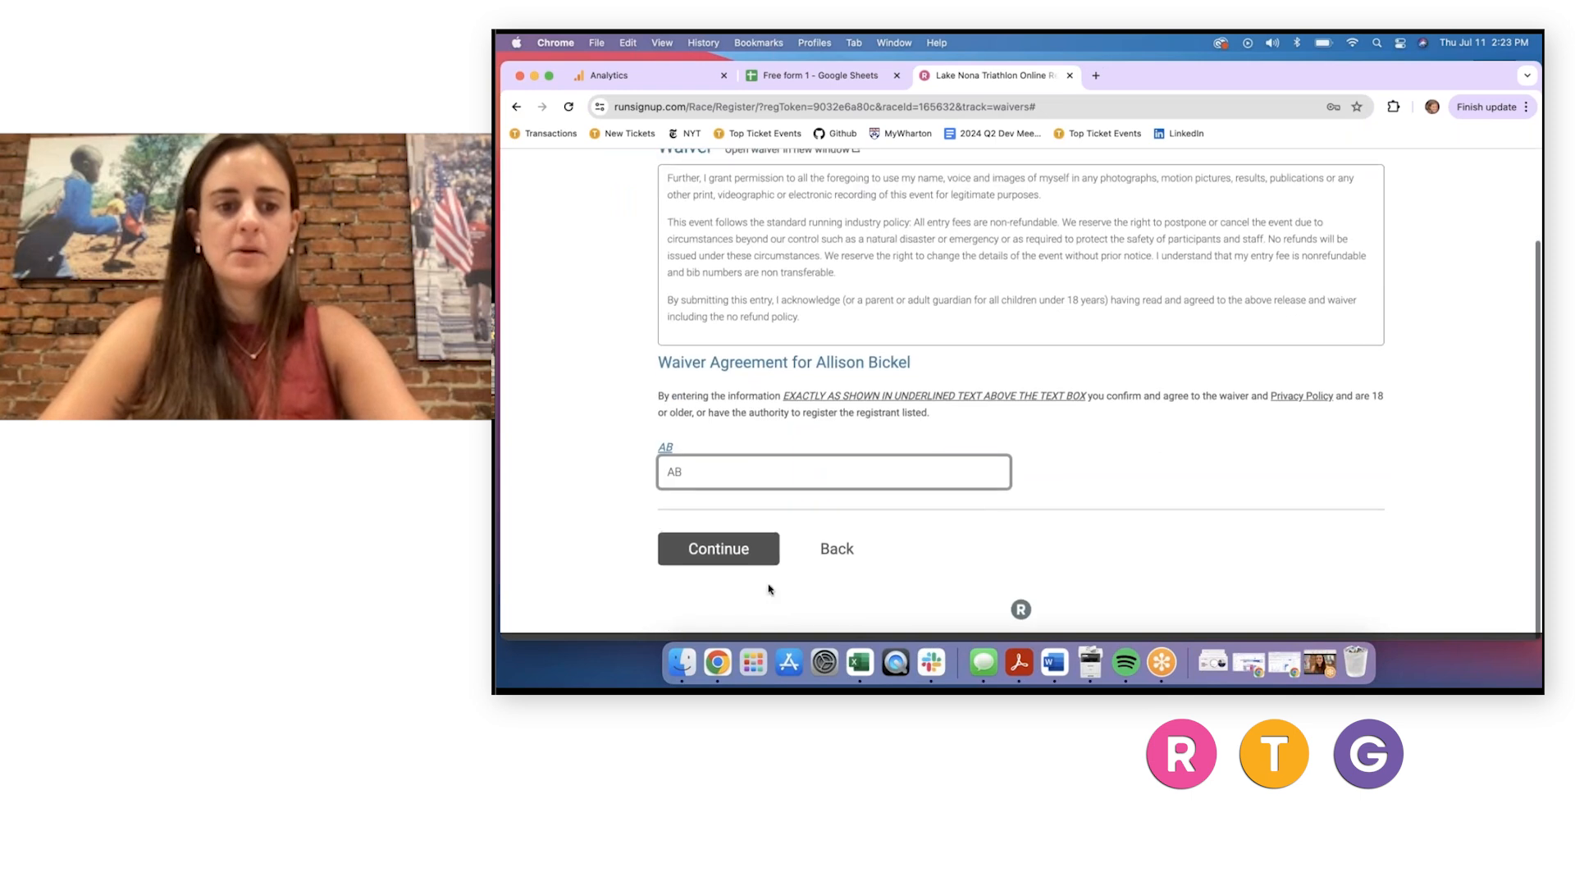
left_click(721, 550)
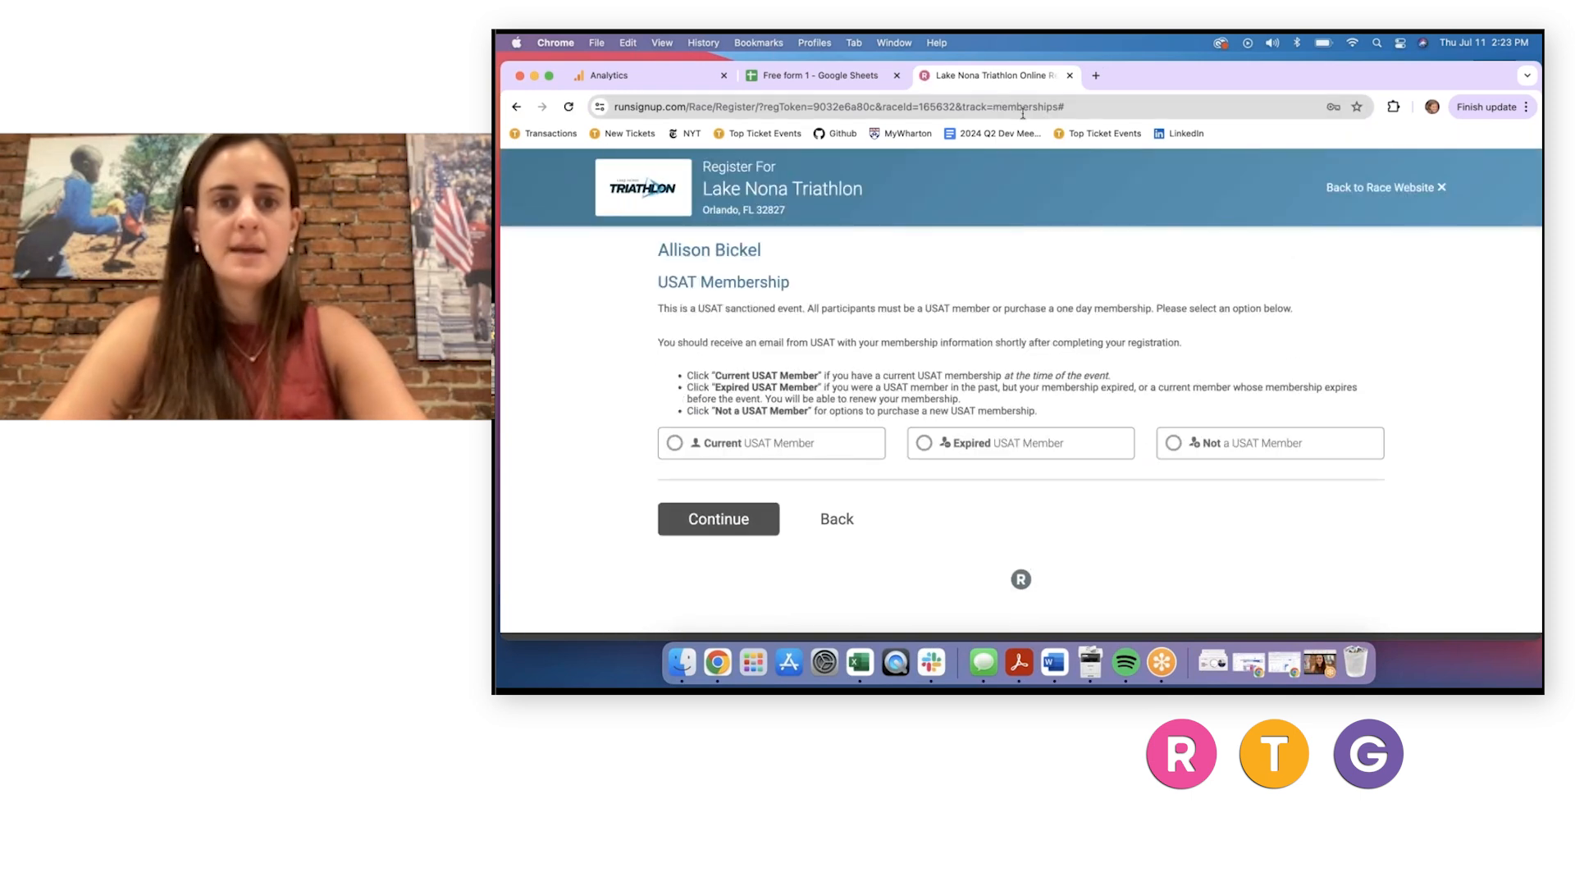
Compare the track and raceId values in the membership page's URL with the conditions of the funnel's USAT step in Analytics.
double_click(1041, 108)
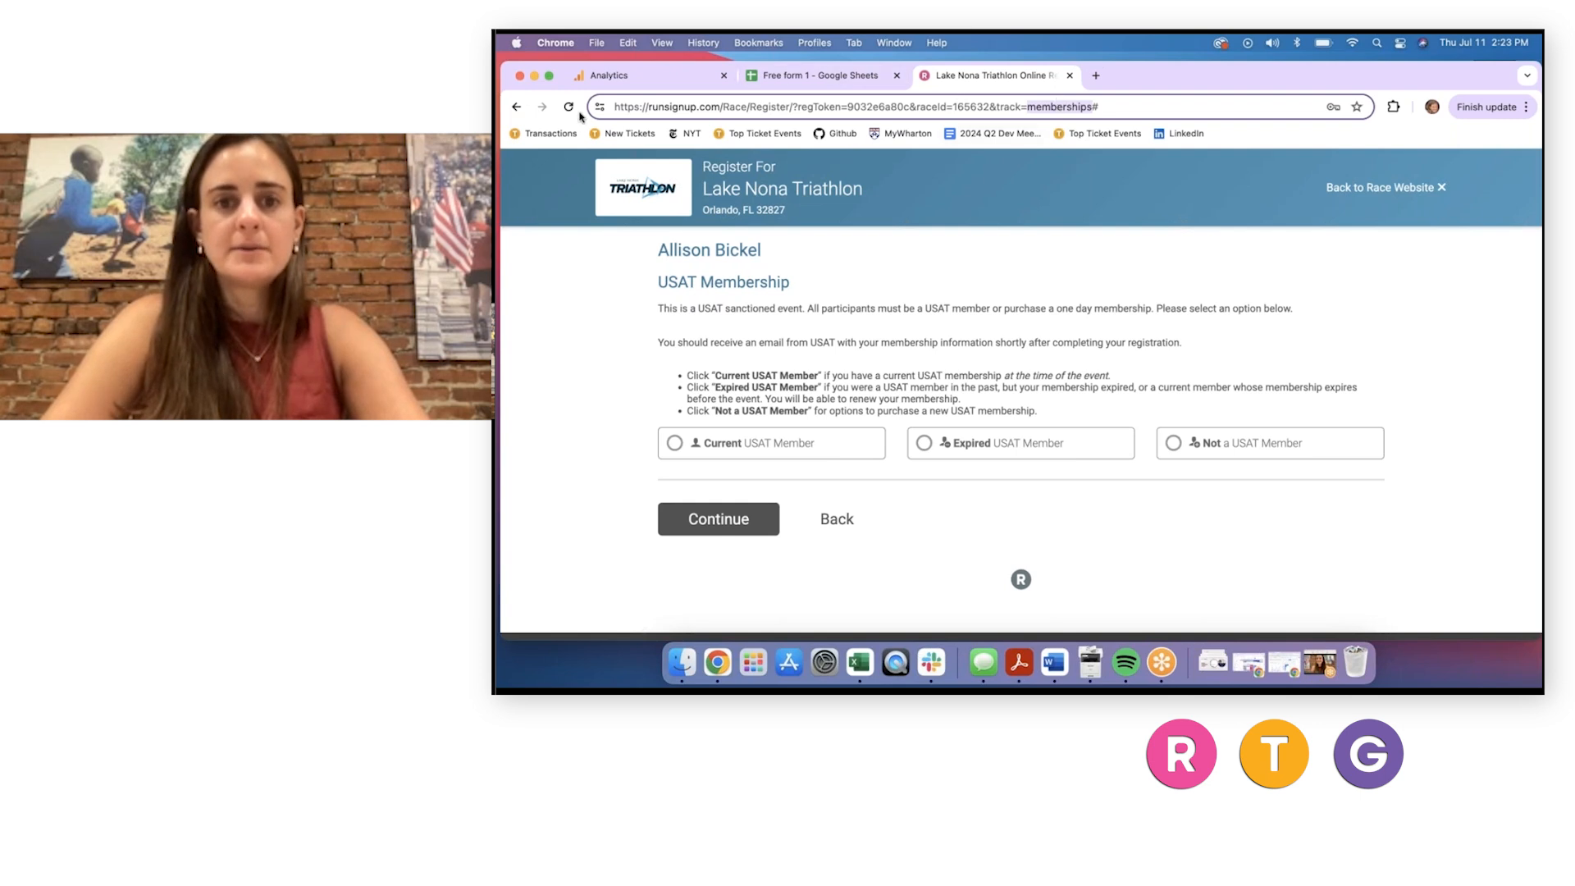
left_click(619, 73)
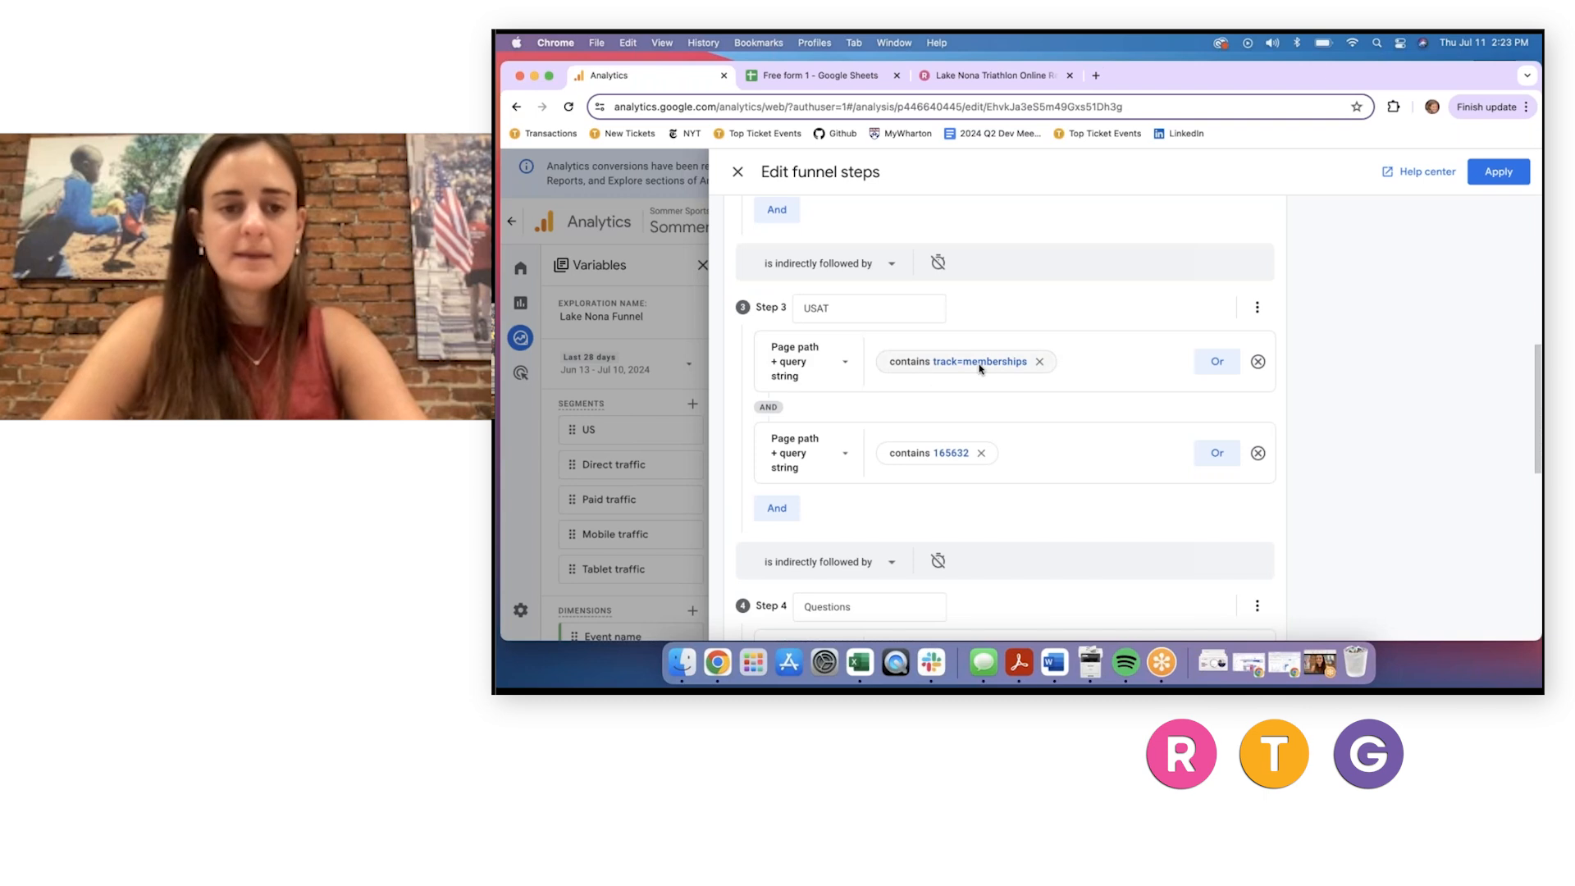
scroll(979, 367, "down", 2)
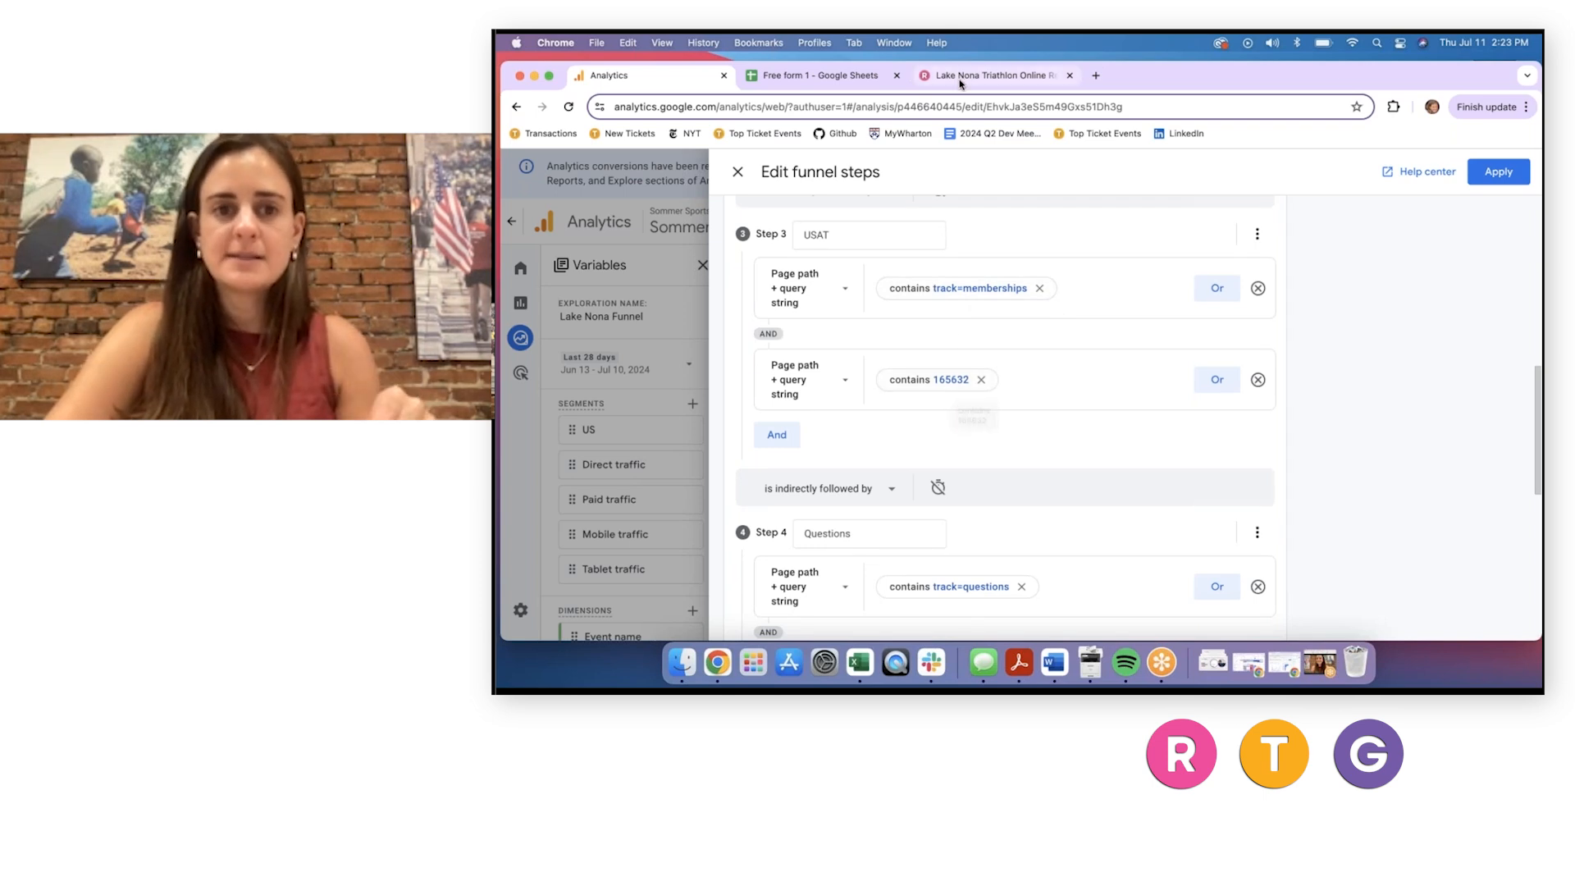
left_click(985, 75)
double_click(971, 108)
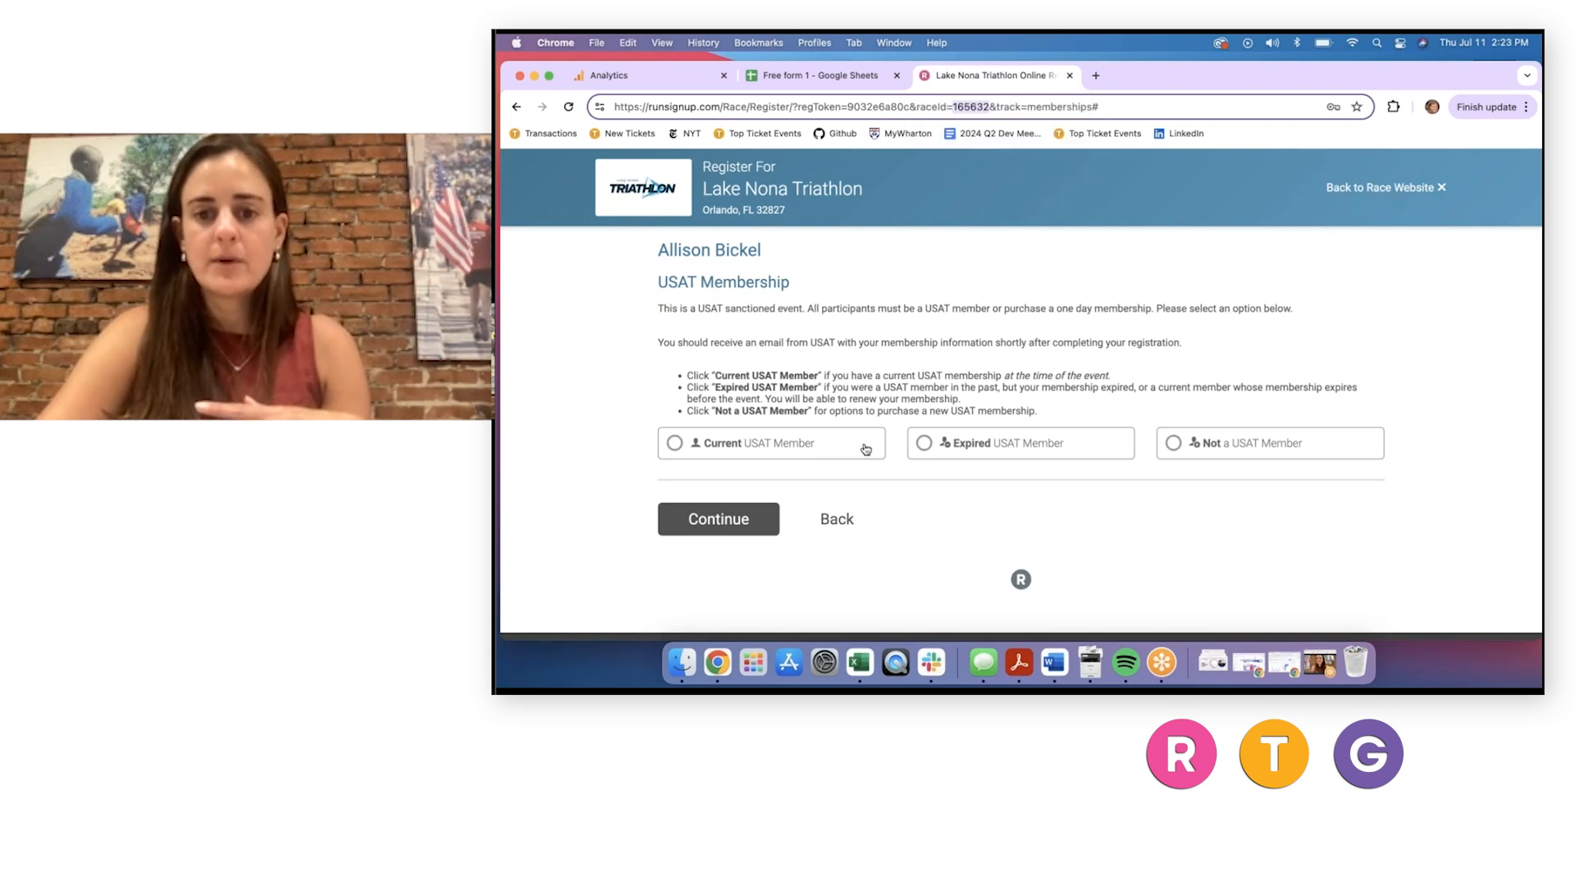
Choose Not a USAT Member with the Silver Membership, sign the membership waiver with the participant's name, and continue to the questions page.
left_click(1312, 435)
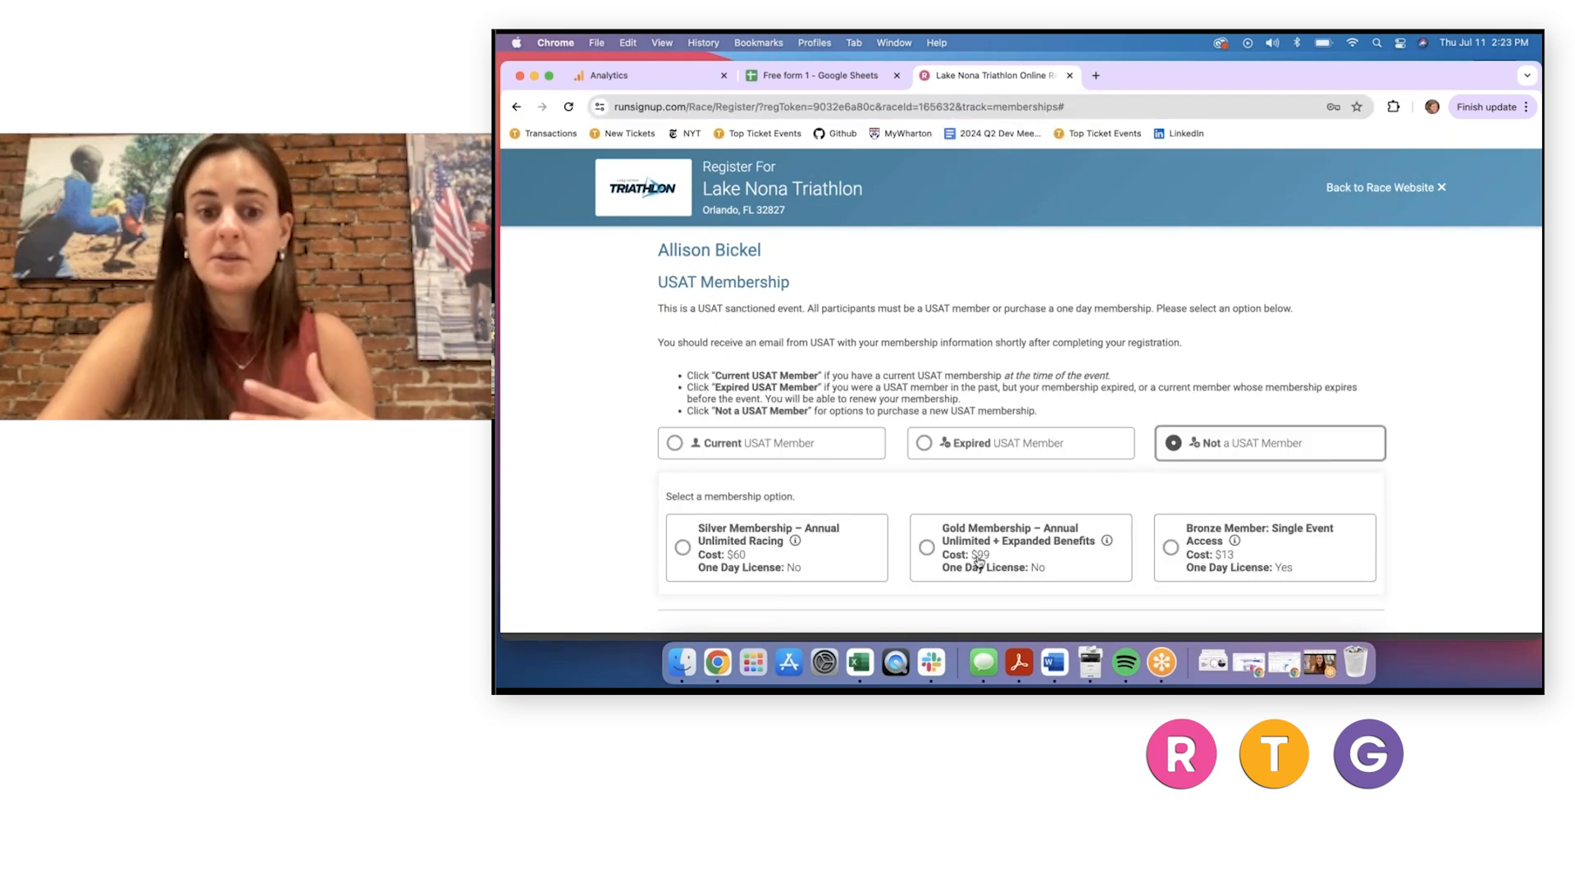
left_click(783, 448)
scroll(734, 558, "down", 4)
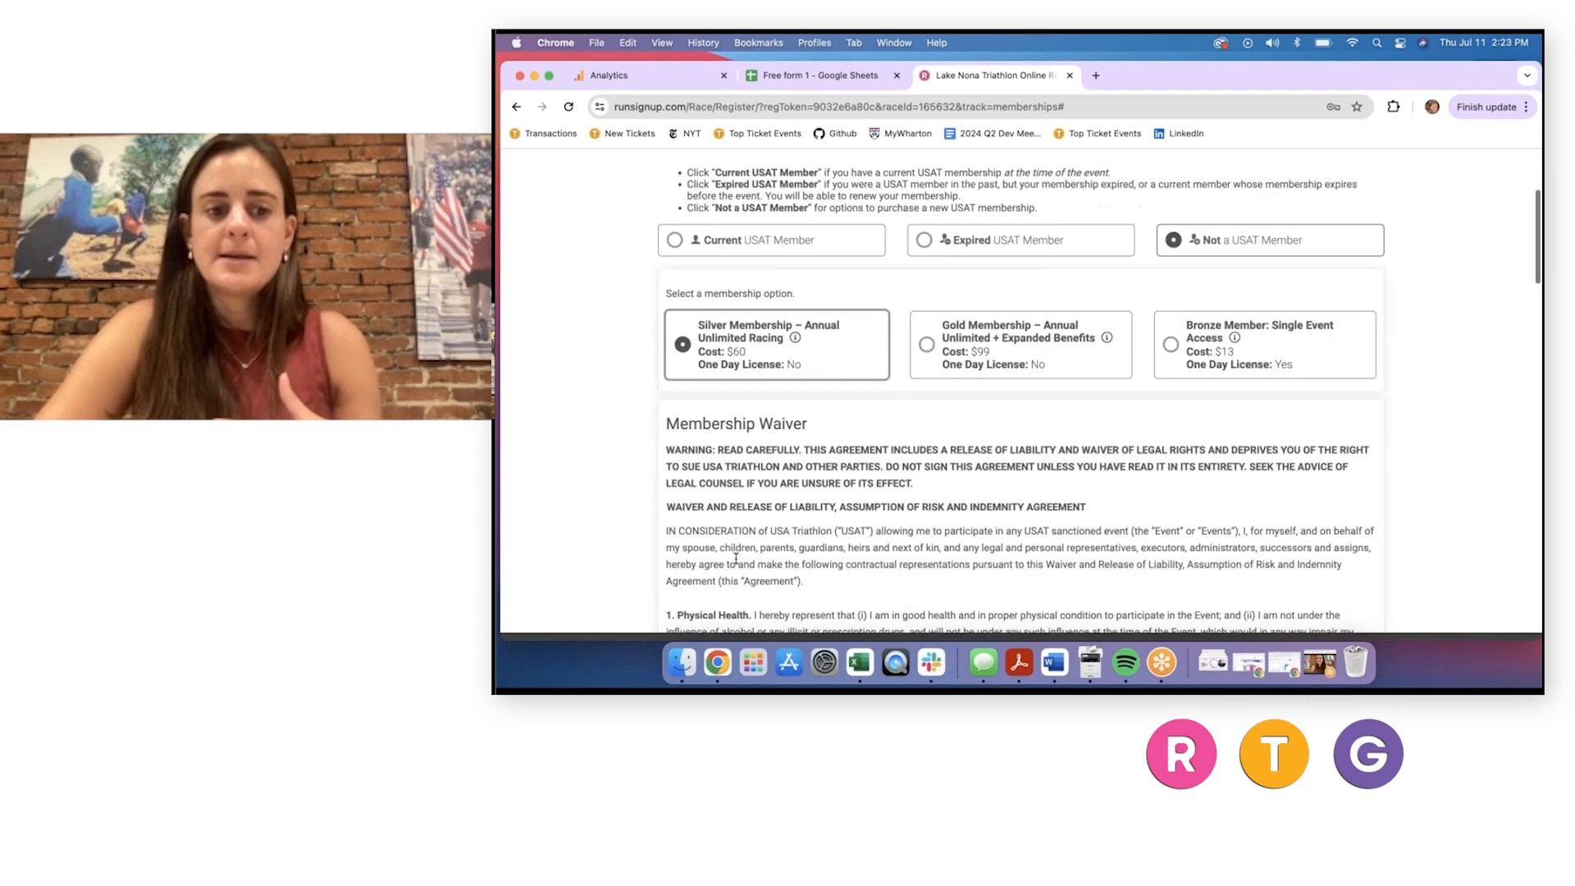
scroll(736, 558, "down", 15)
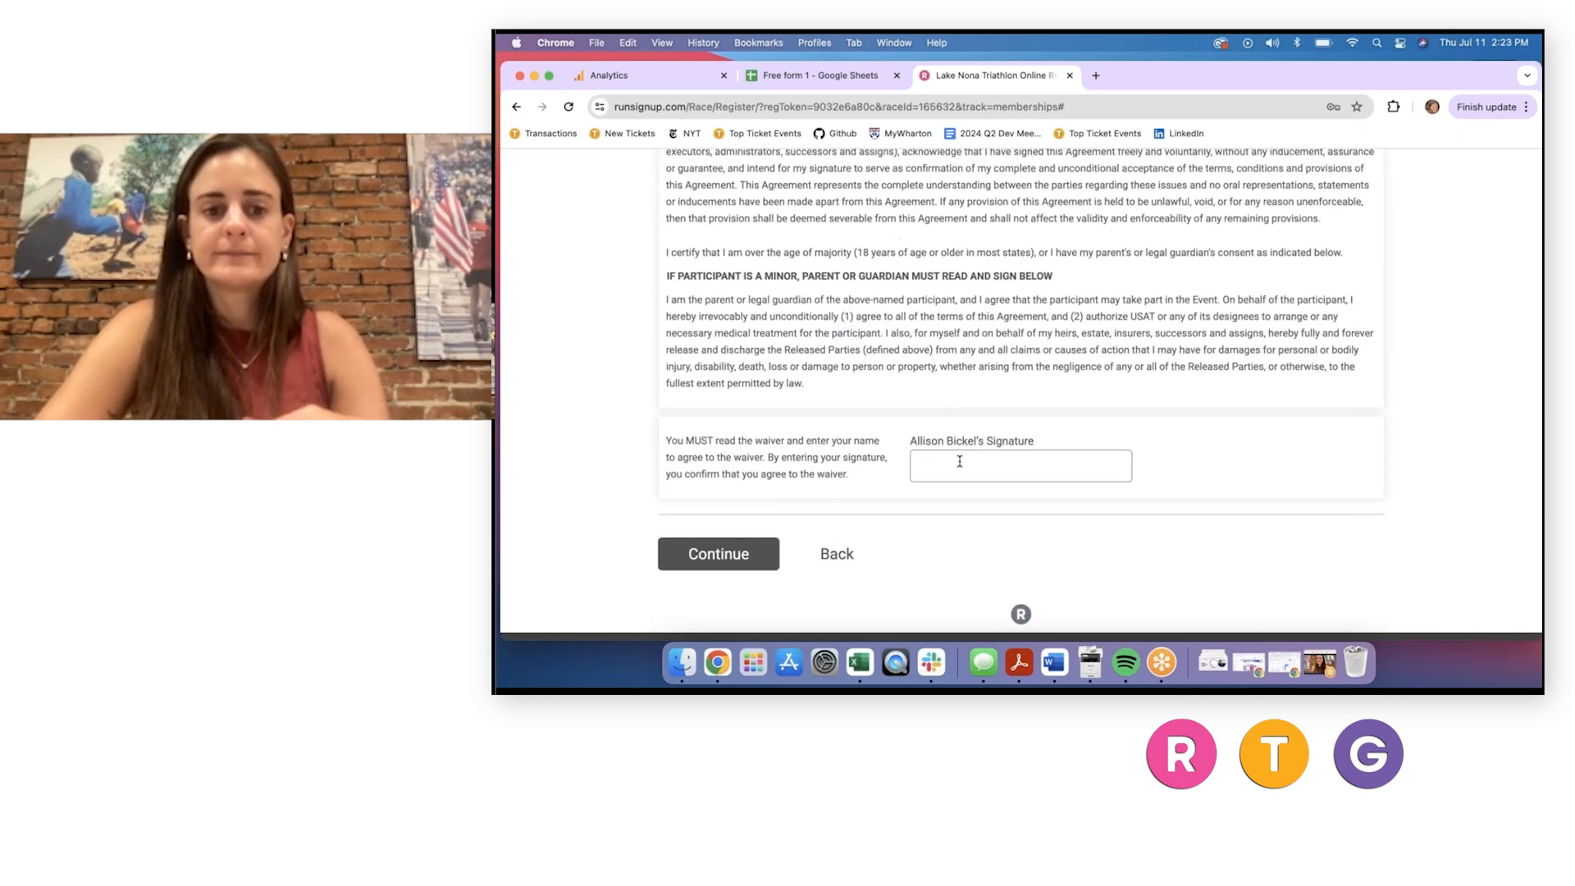
left_click(959, 461)
left_click(1021, 505)
left_click(720, 556)
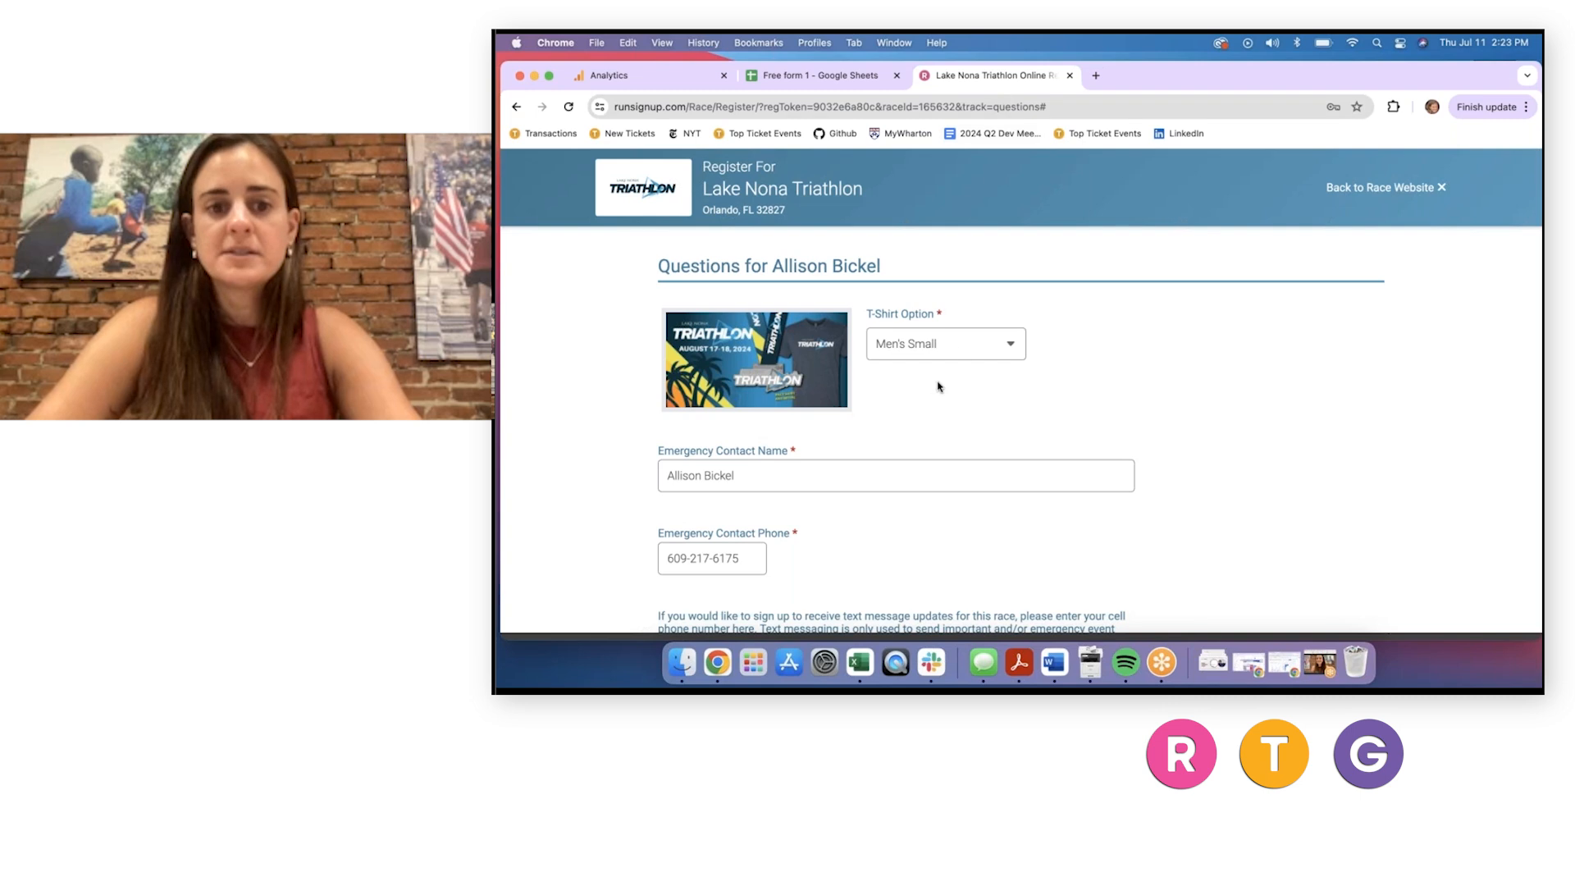
Examine the questions page URL's track and raceId values, and review the Questions and Confirmation Page steps in the Analytics funnel.
scroll(936, 387, "down", 3)
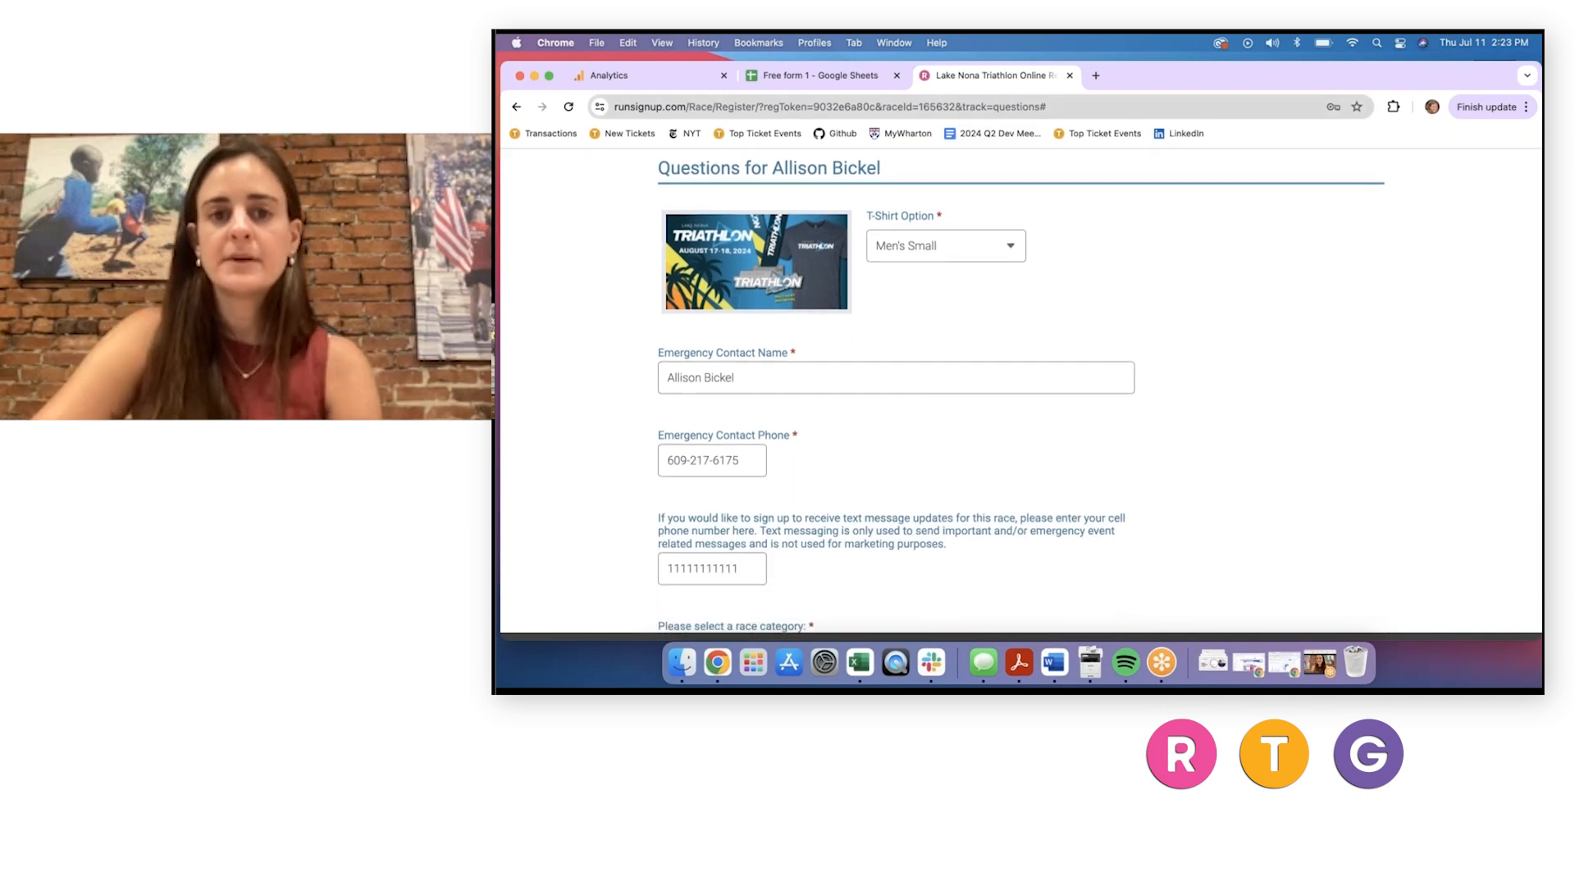
double_click(1051, 106)
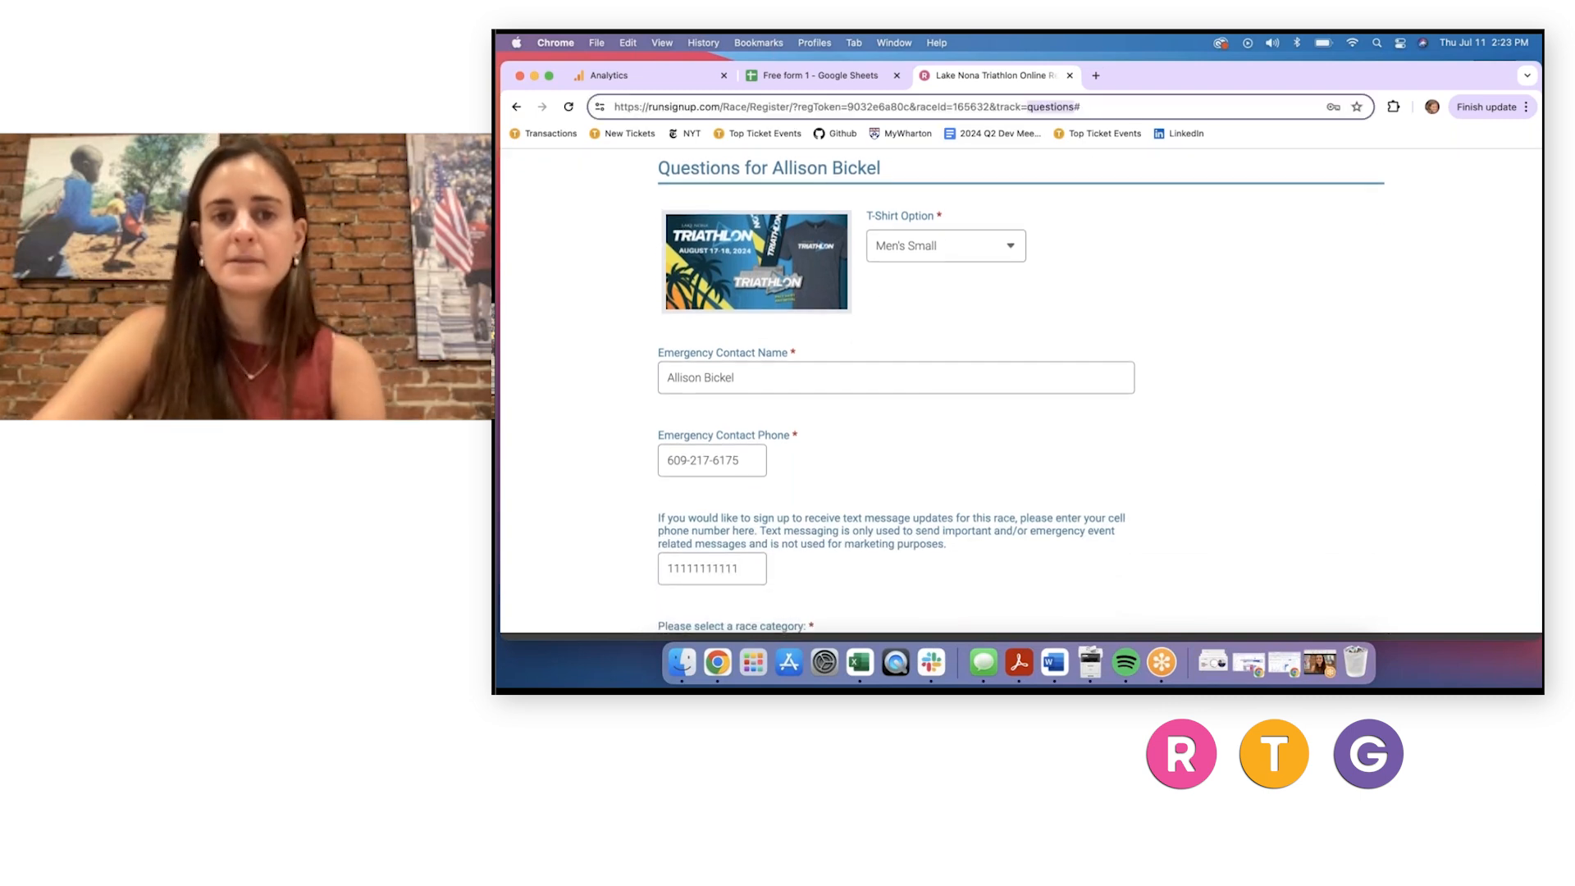
double_click(976, 107)
left_click(684, 75)
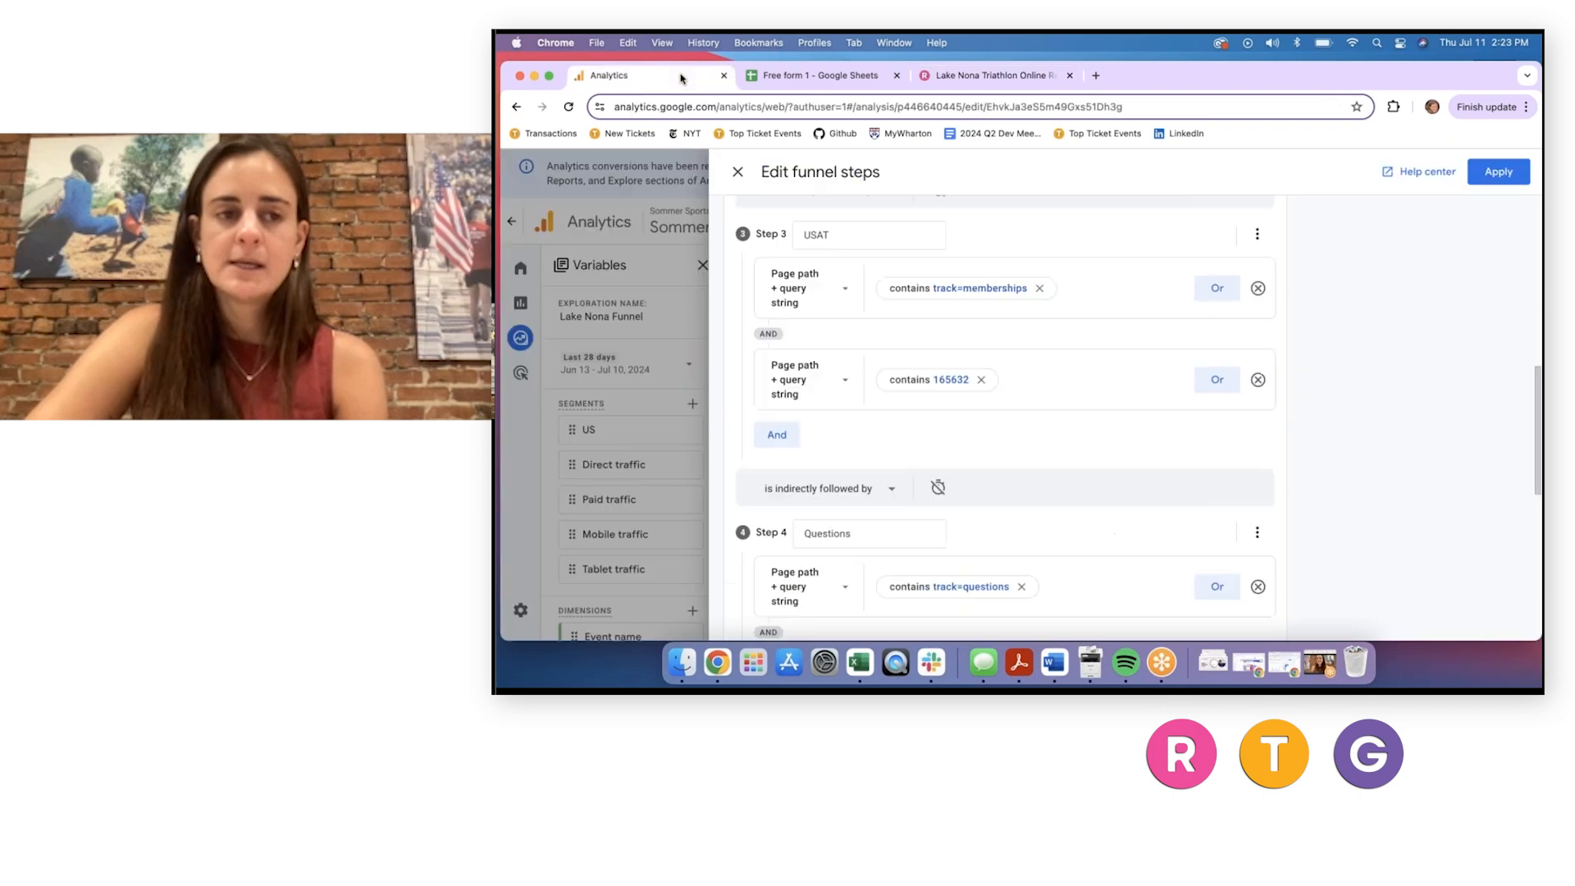
scroll(1030, 479, "down", 3)
scroll(1031, 479, "down", 4)
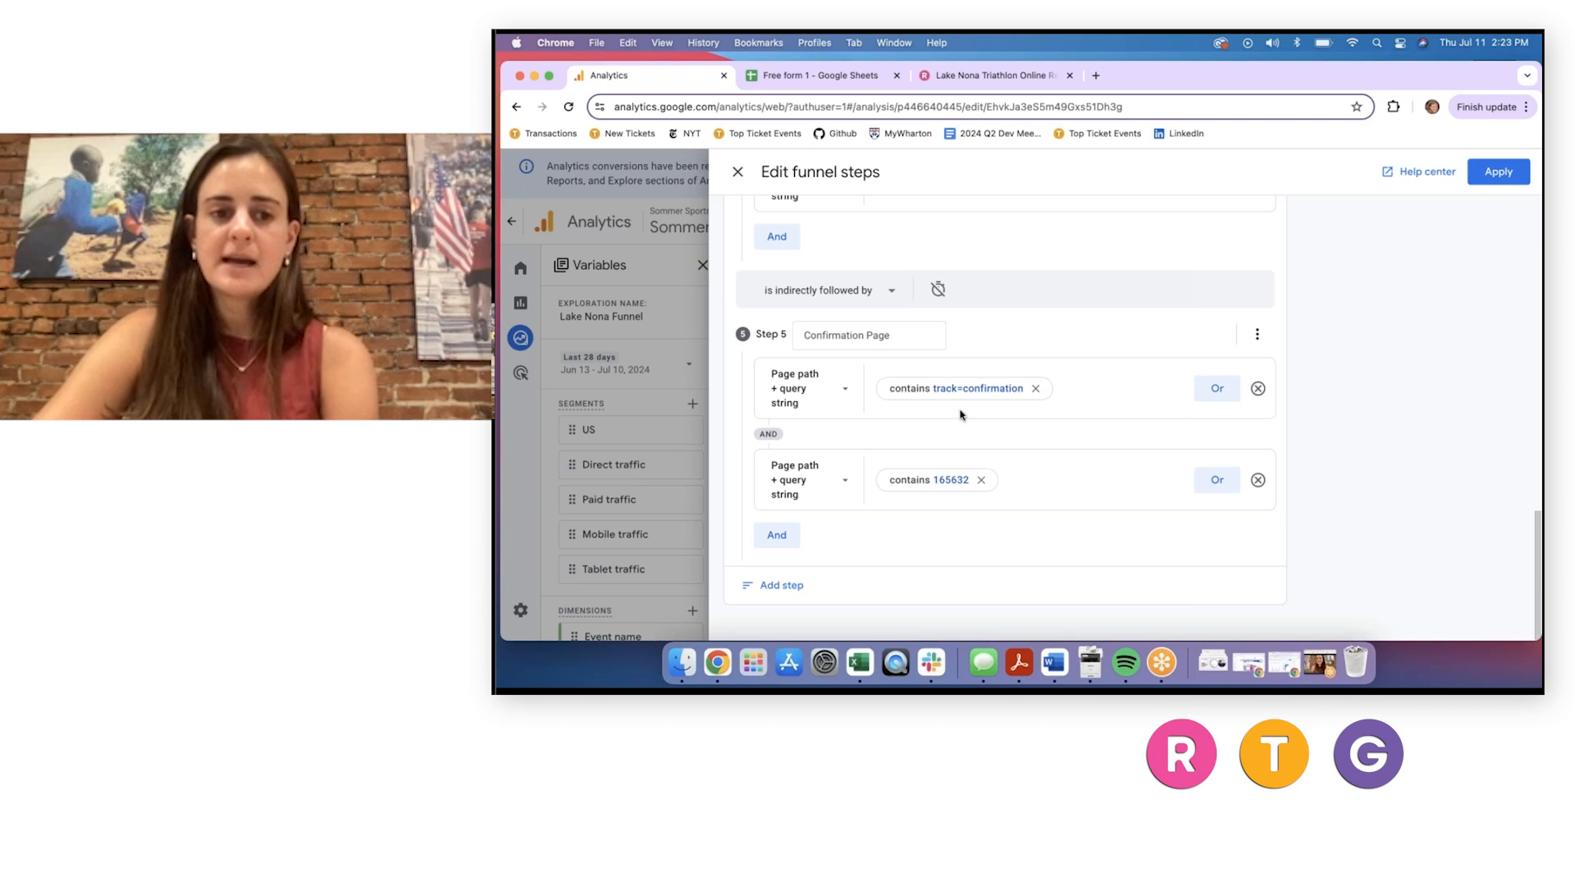
Add a new empty step 6 after the Confirmation Page step.
left_click(769, 589)
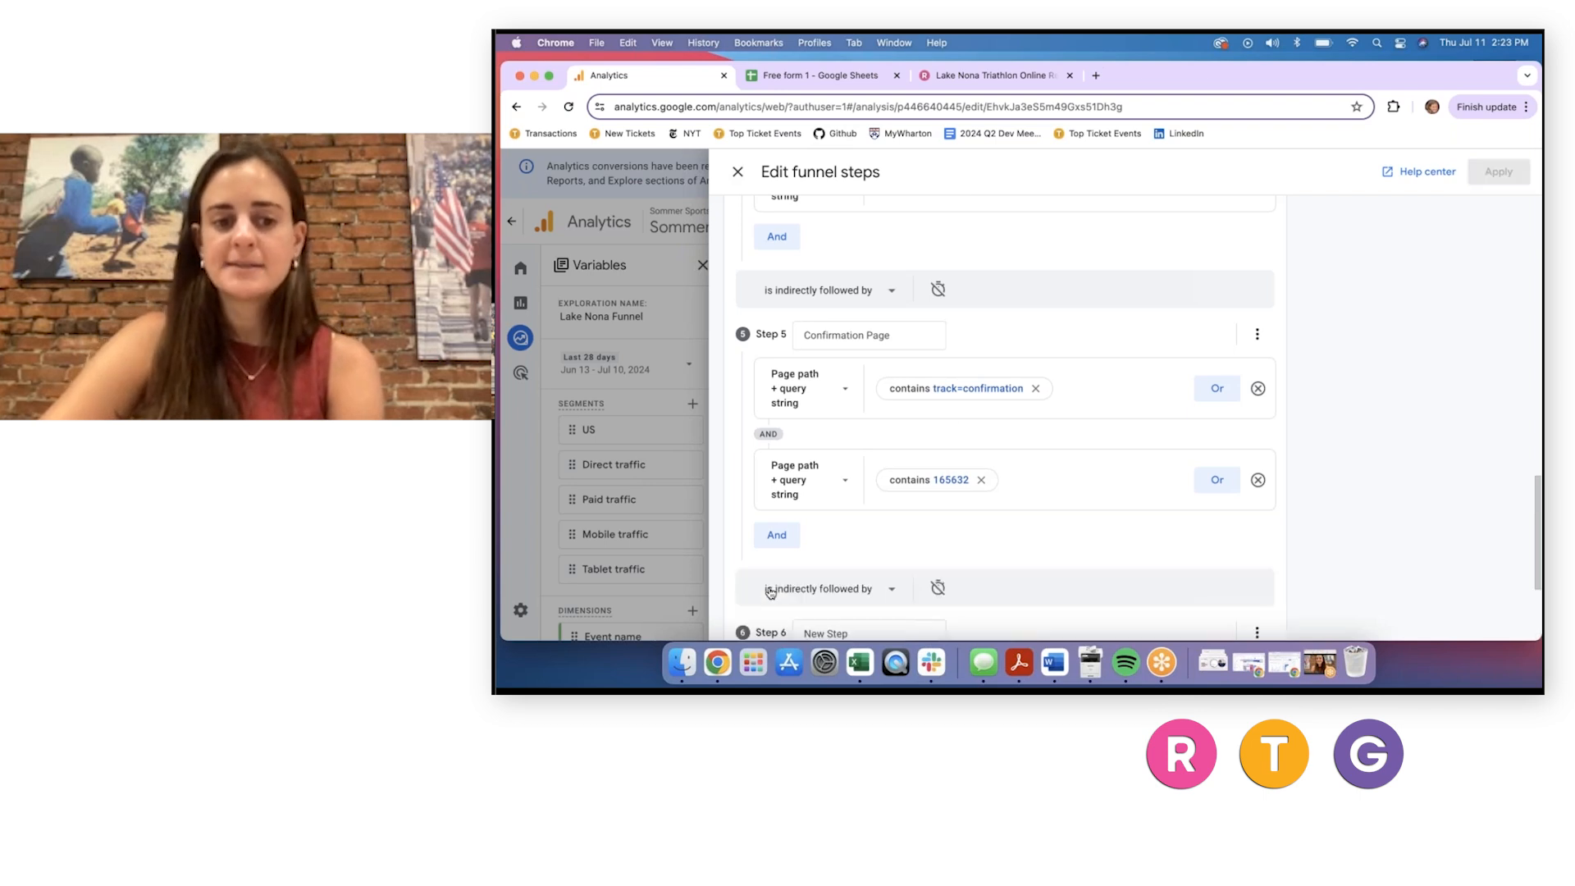
Try the "is directly followed by" option between steps 4 and 5, and restore "is indirectly followed by".
scroll(770, 593, "up", 3)
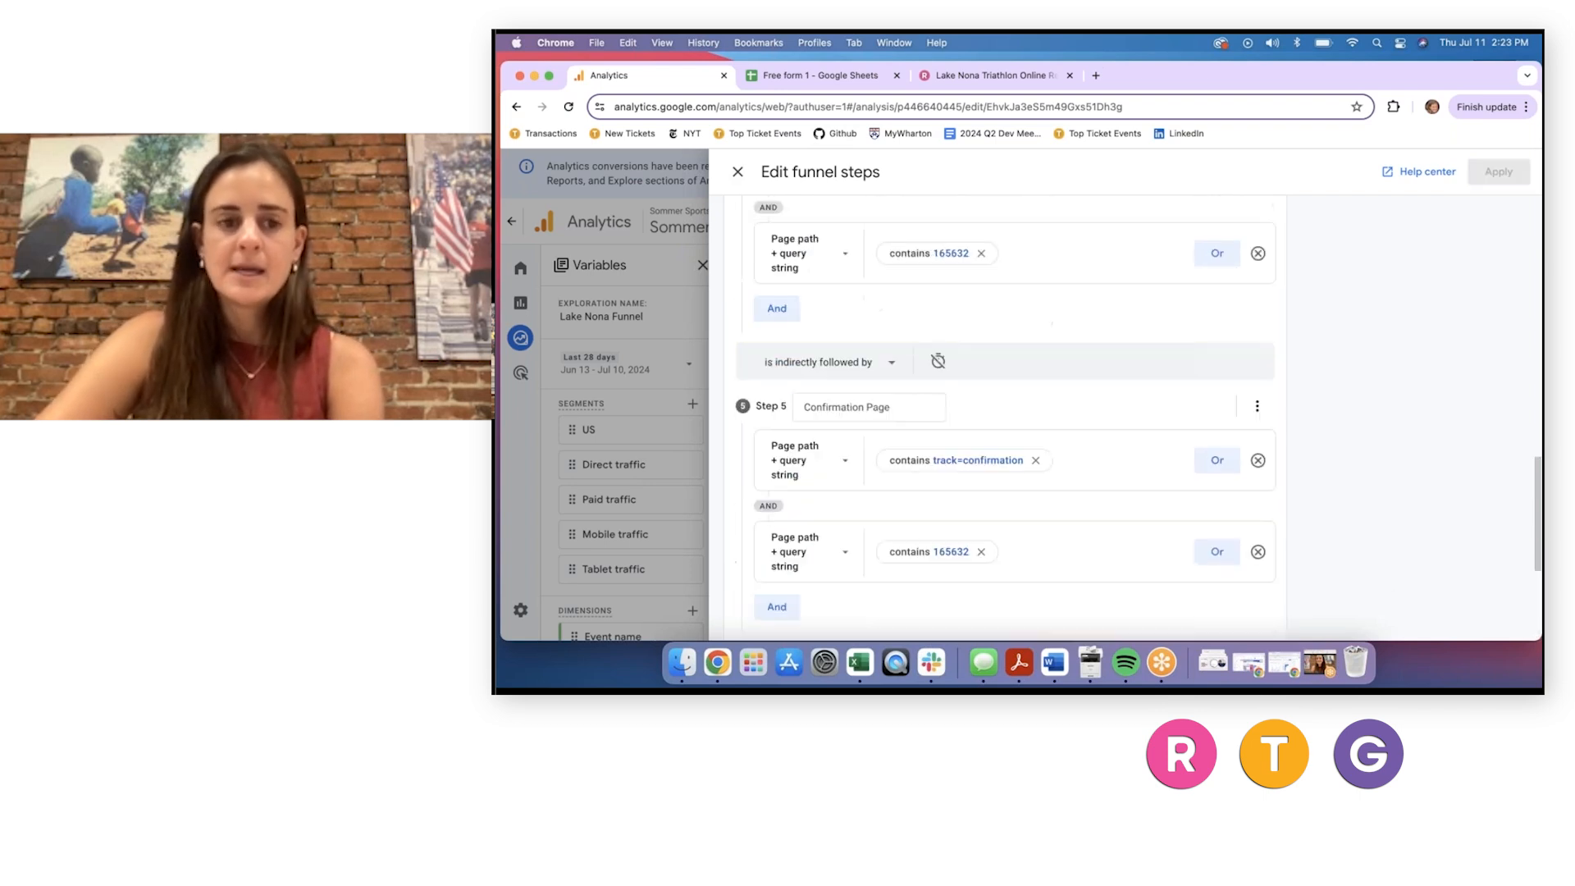
scroll(885, 320, "down", 1)
left_click(893, 275)
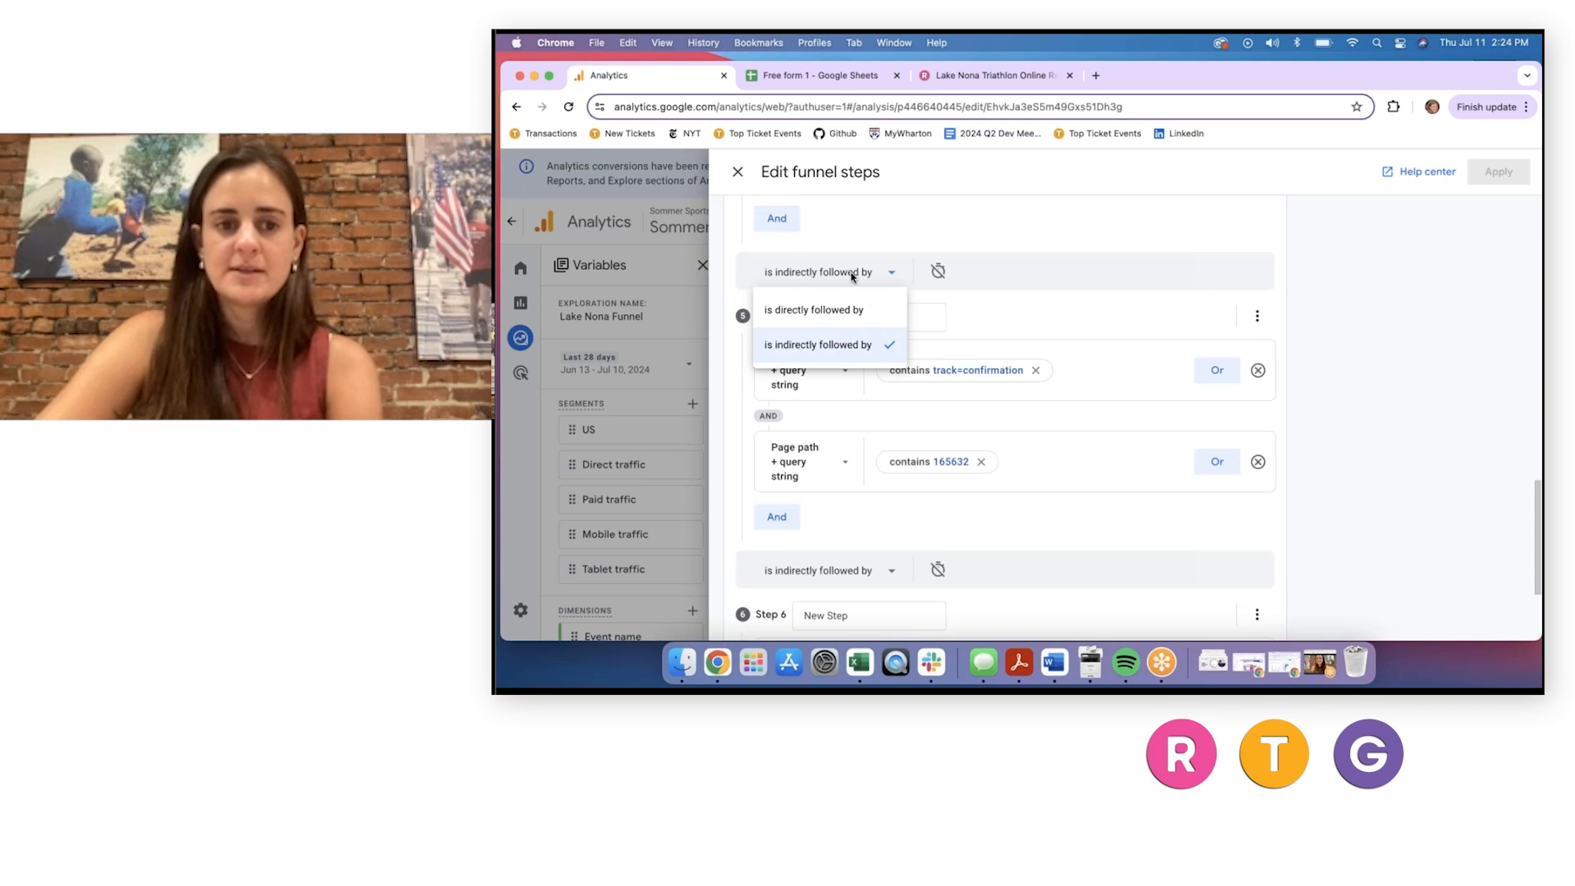
left_click(830, 309)
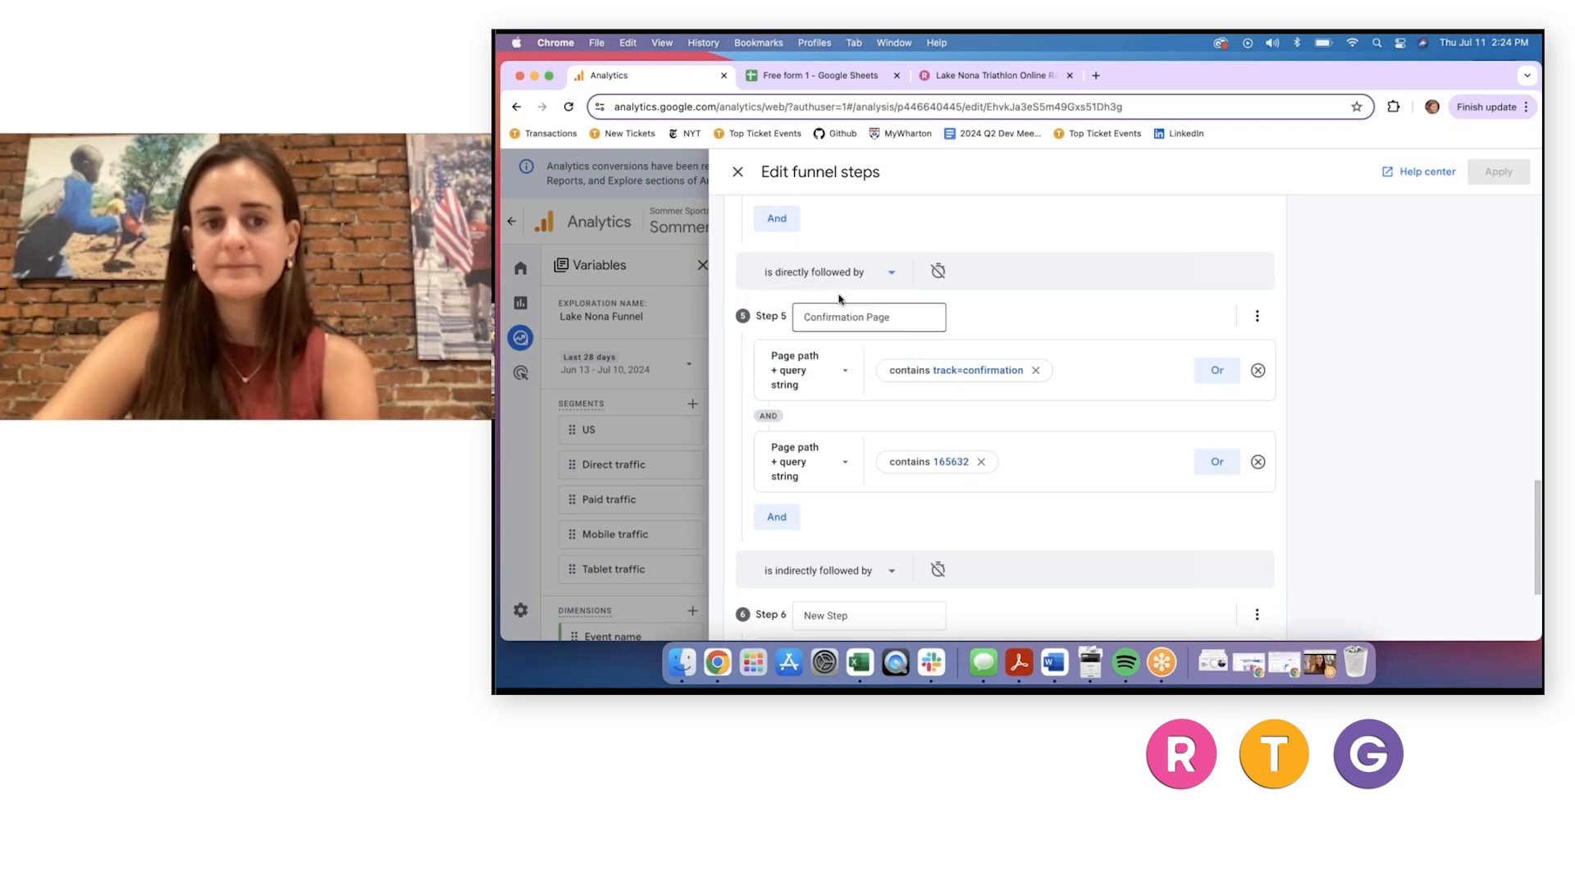
left_click(861, 271)
left_click(843, 344)
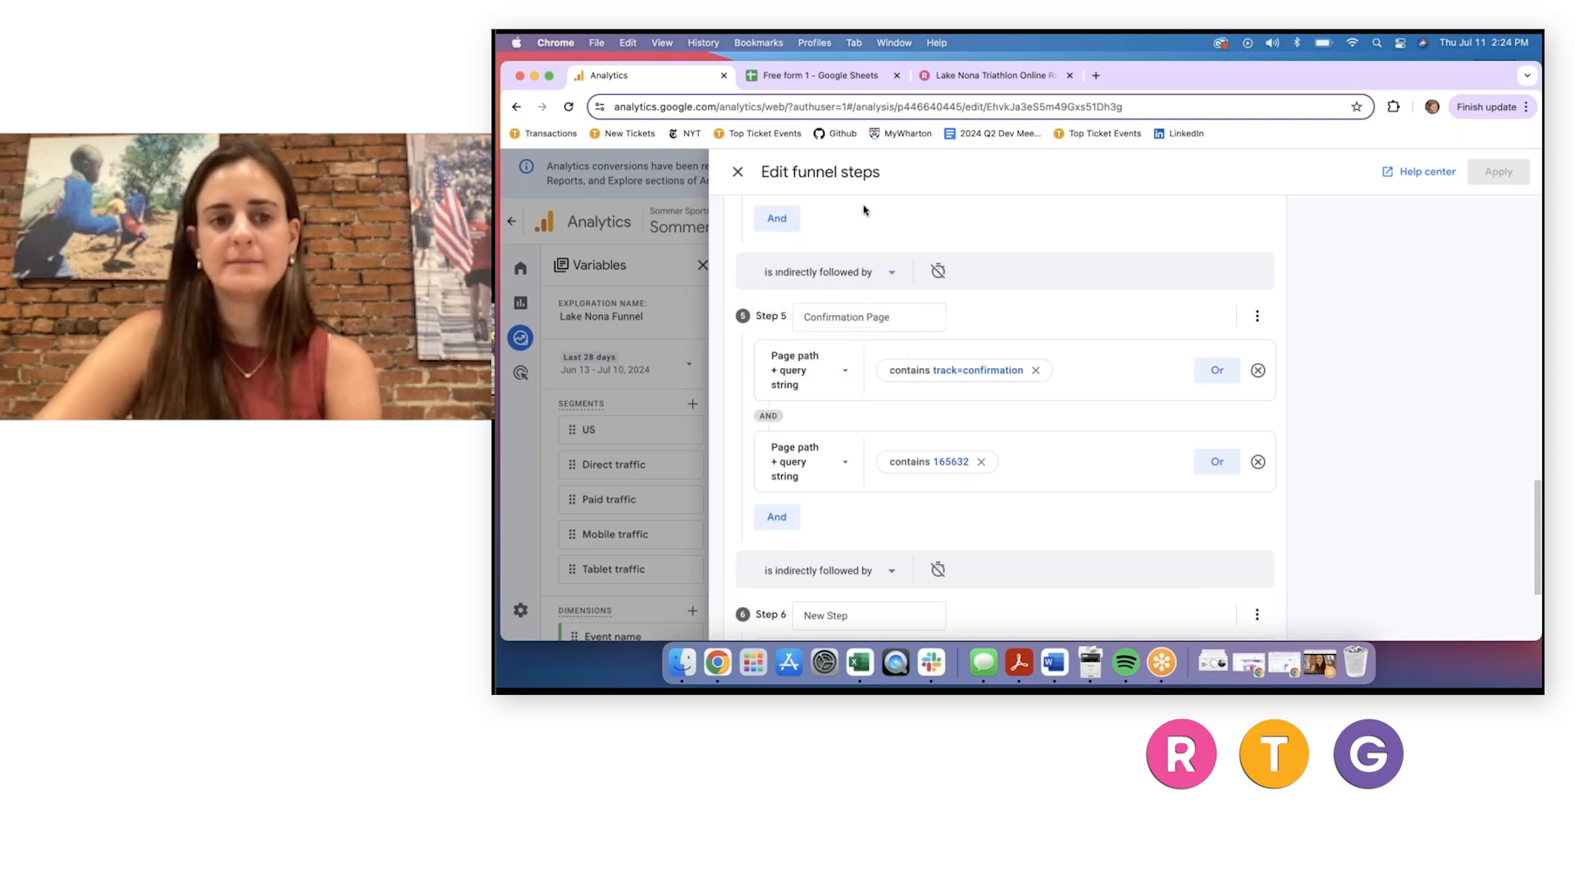
Remove the empty step 6 after the Confirmation Page step and apply the funnel step settings.
scroll(1016, 455, "down", 3)
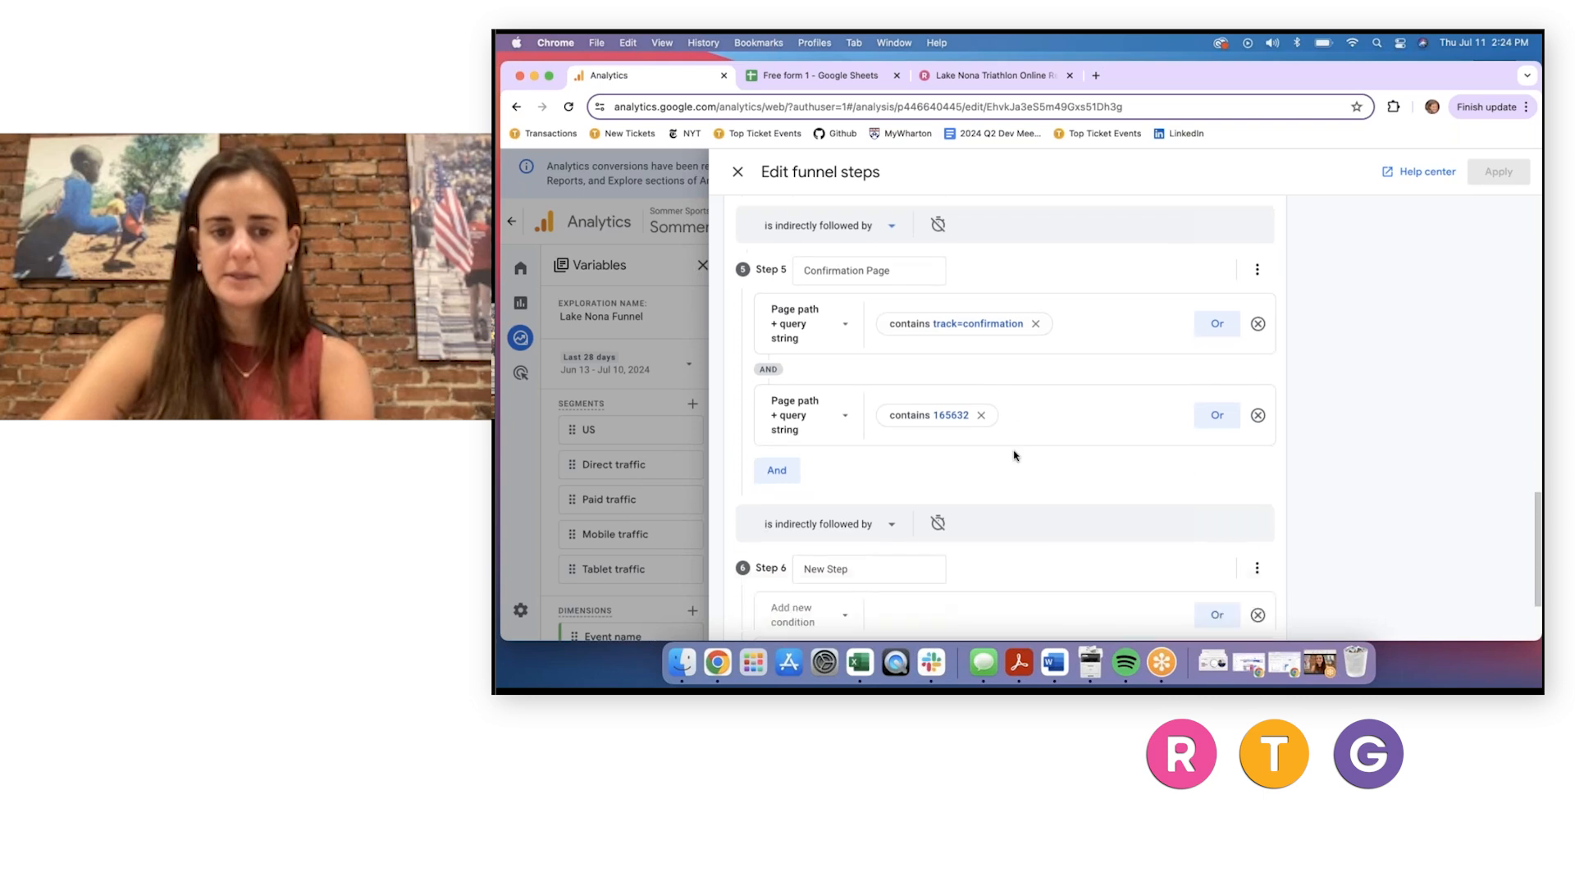
left_click(1256, 484)
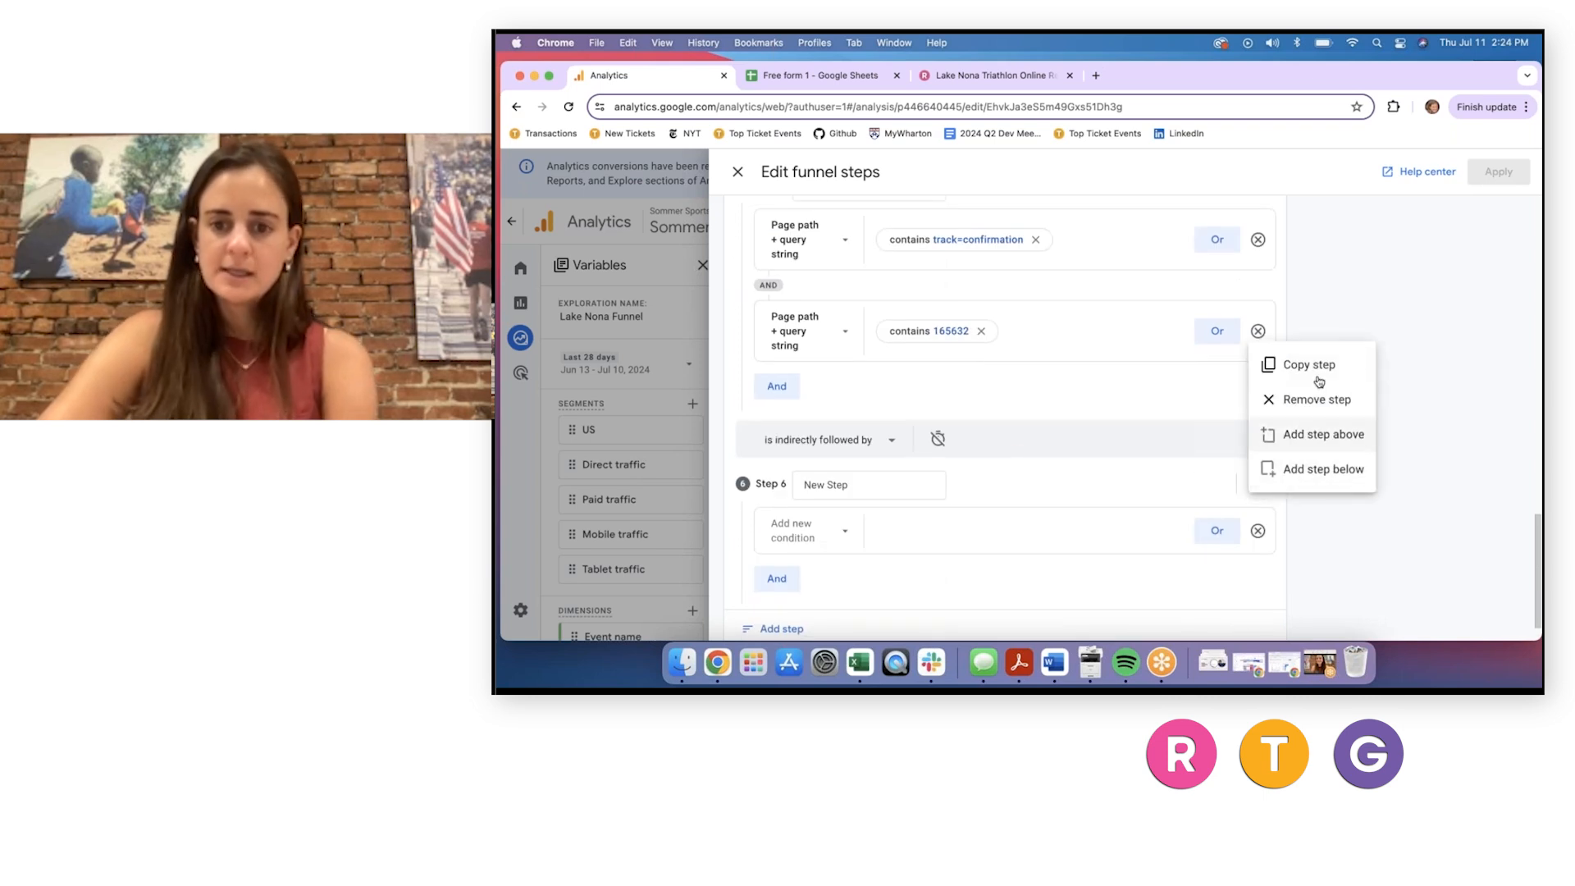
left_click(1292, 399)
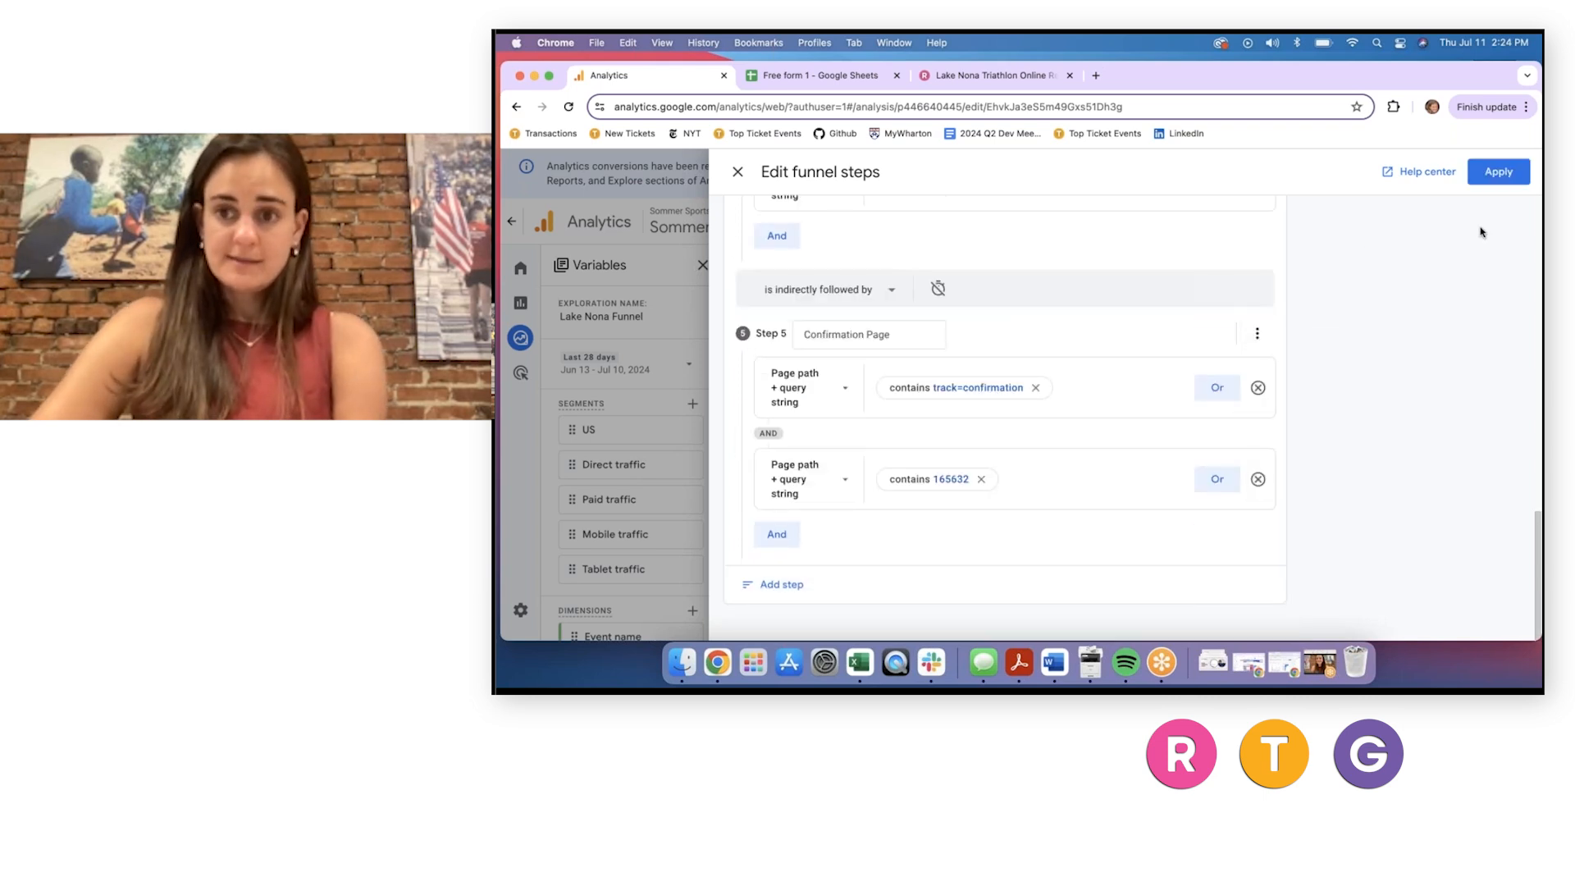
left_click(1498, 171)
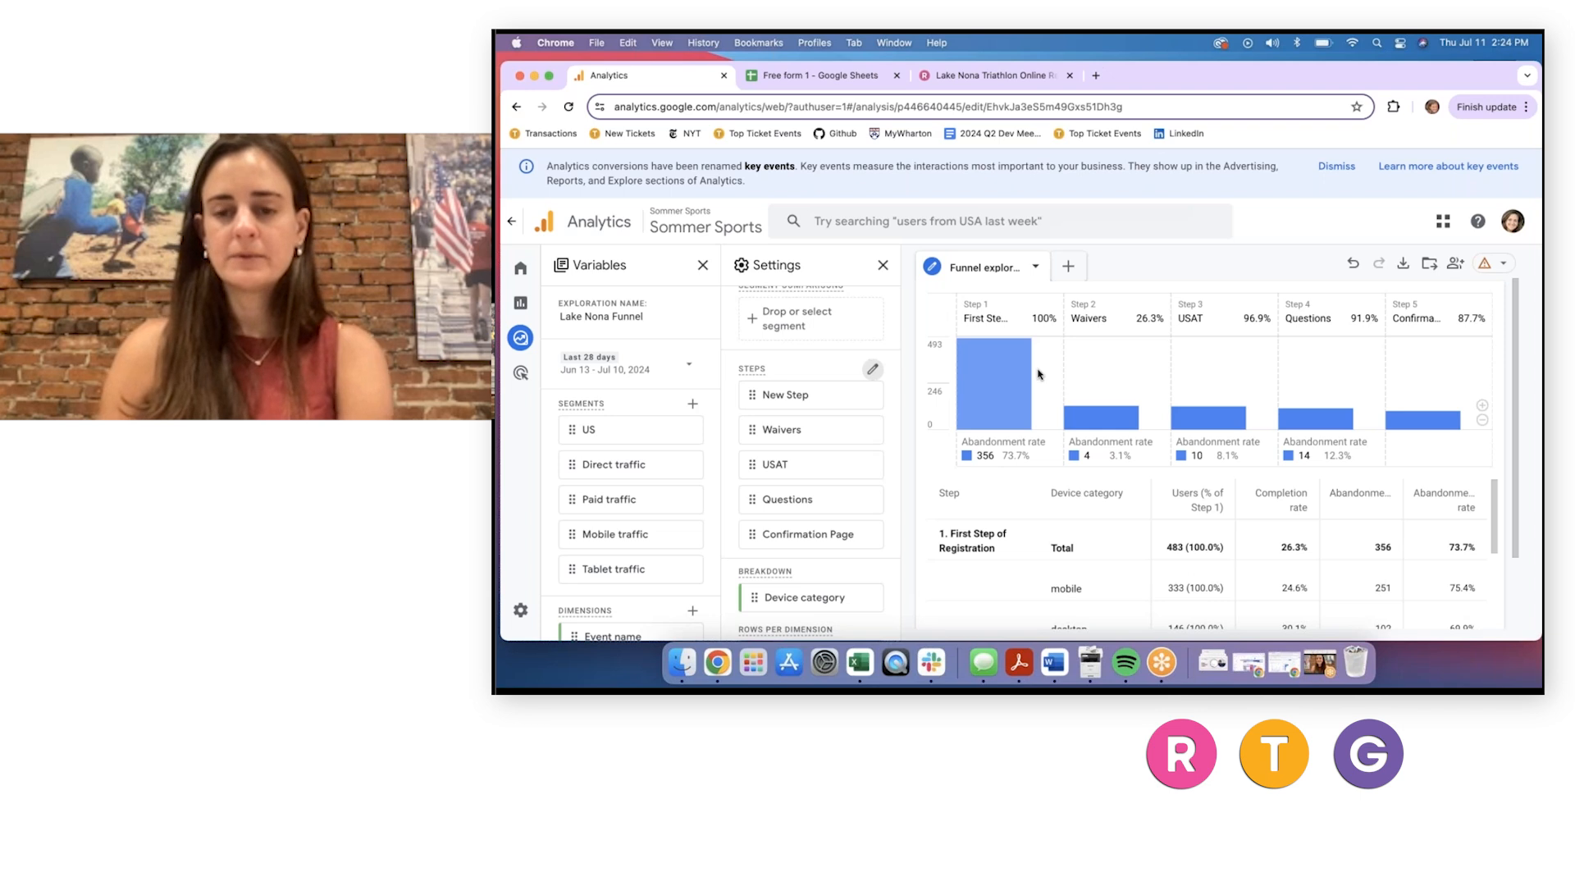
Examine the funnel's device category breakdown, the remaining funnel settings, and the new and continuing entries for the charted steps.
scroll(1100, 585, "down", 5)
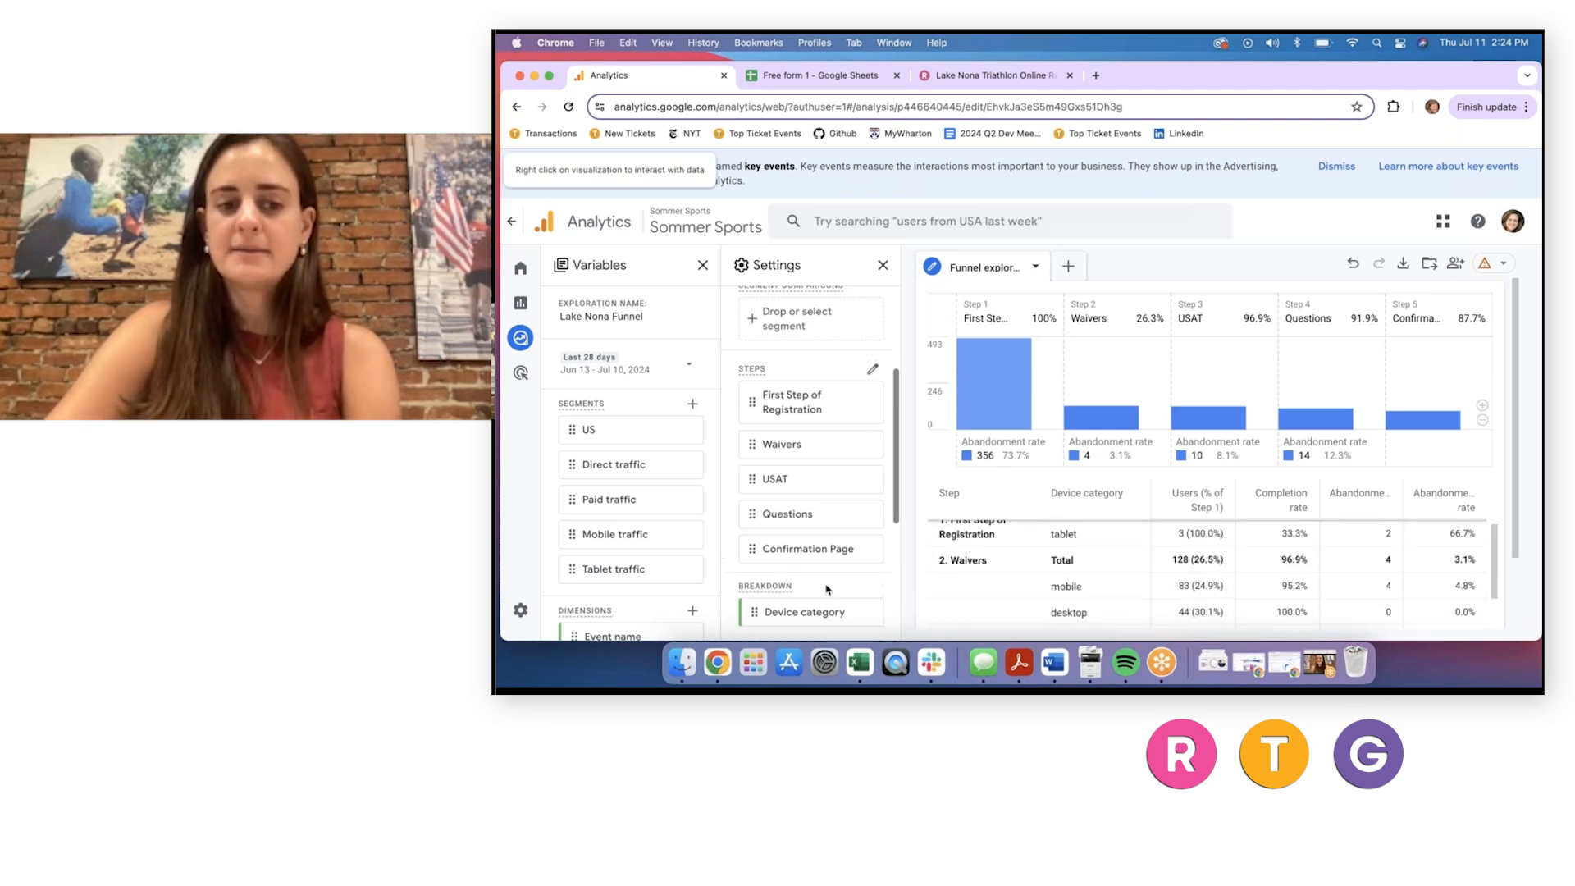
scroll(820, 509, "down", 5)
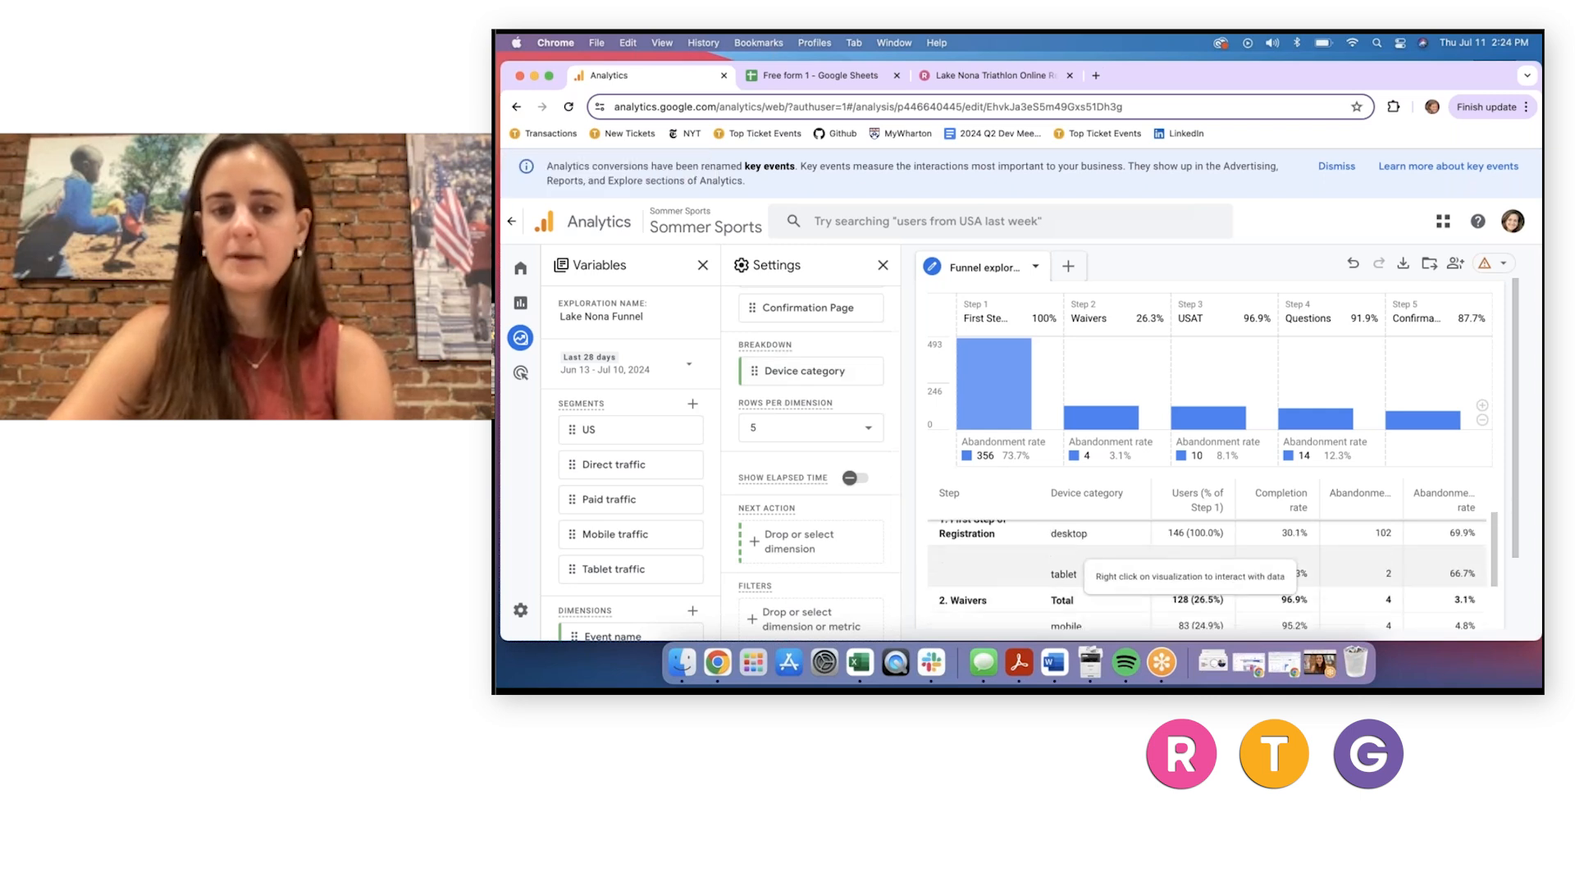
scroll(1148, 566, "up", 3)
scroll(1210, 553, "down", 2)
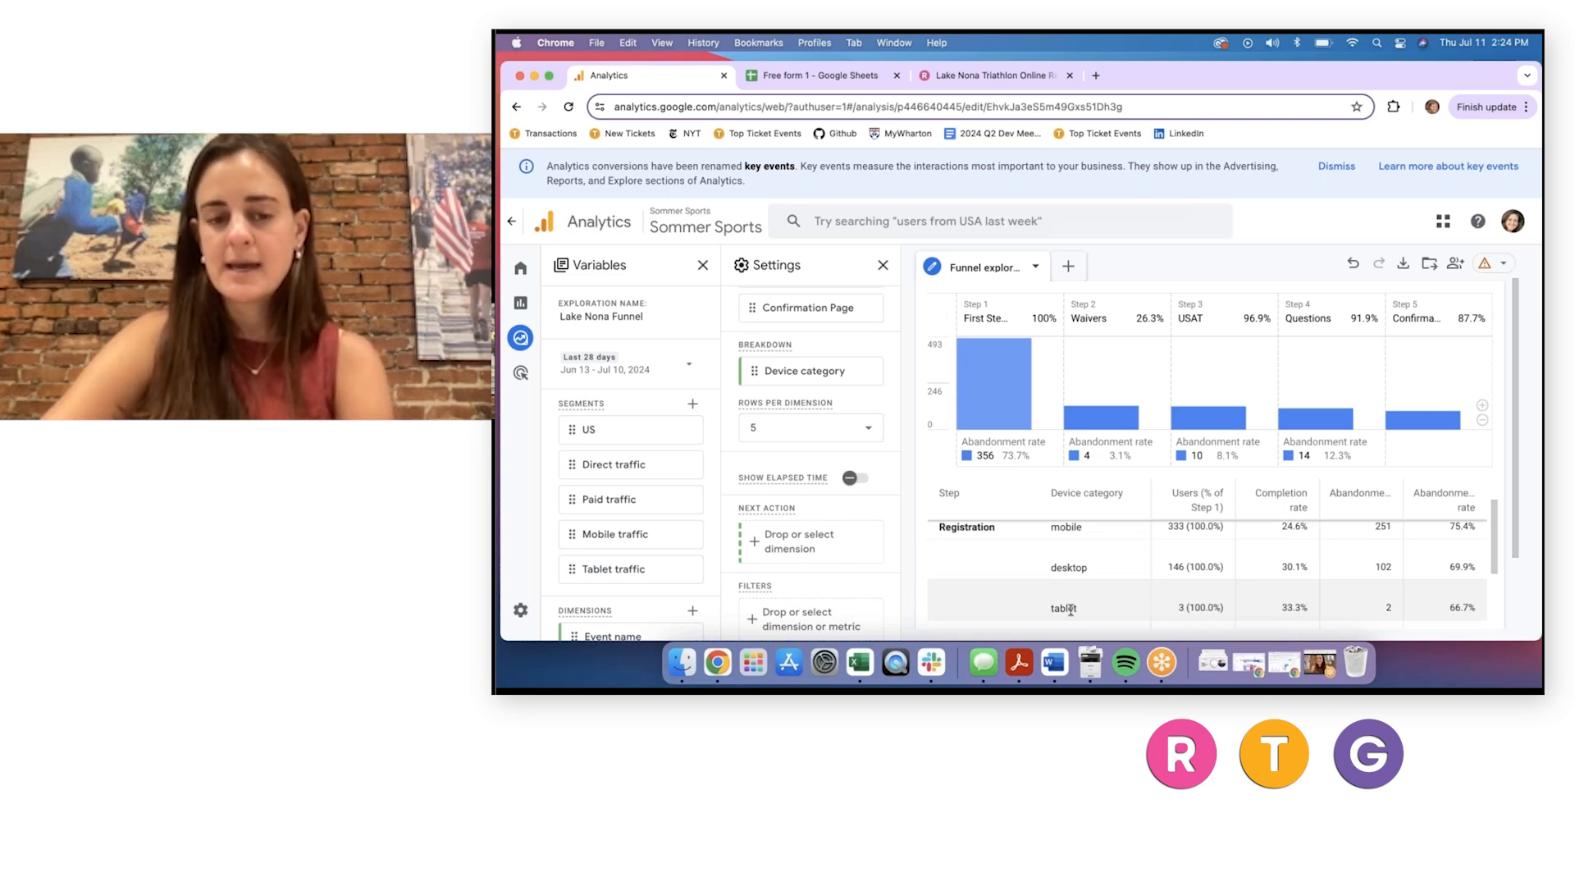
scroll(1070, 609, "up", 2)
mouse_move(997, 392)
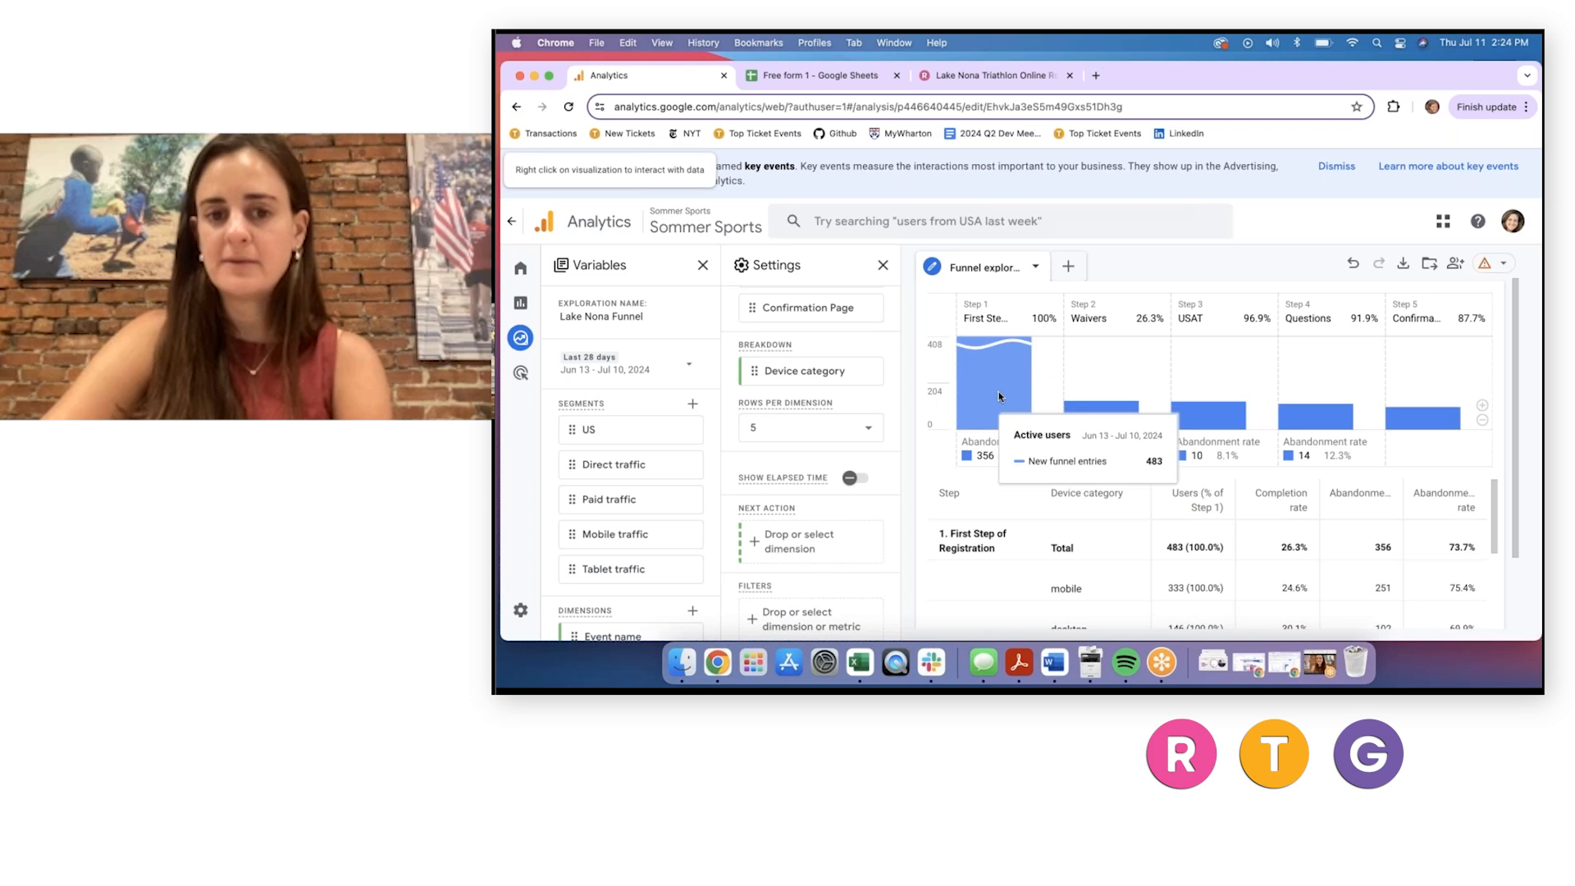
mouse_move(1109, 404)
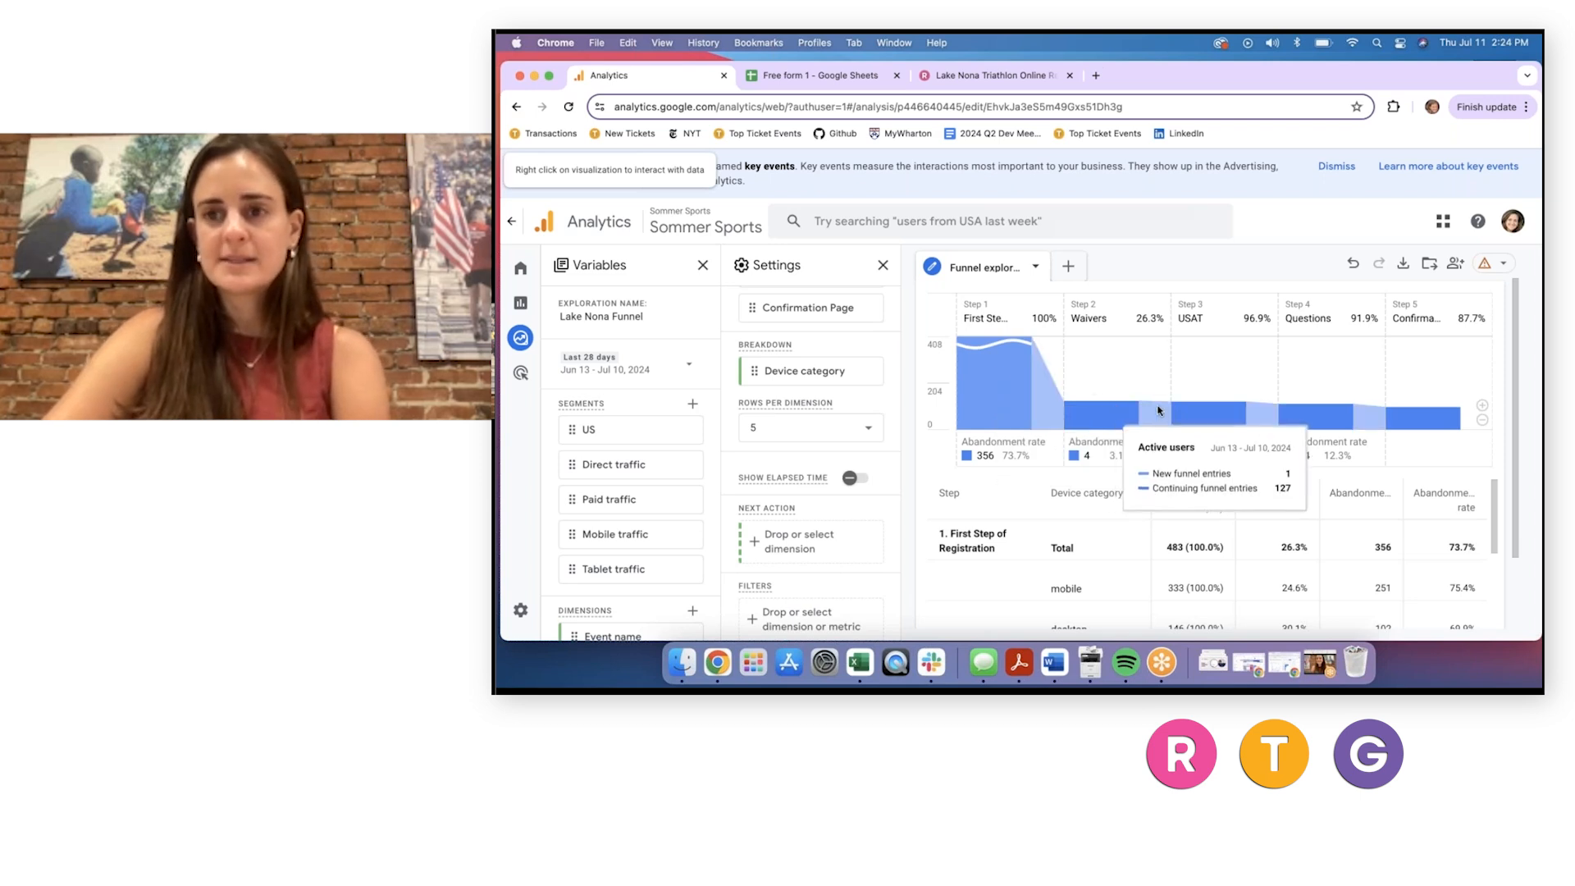
mouse_move(1432, 427)
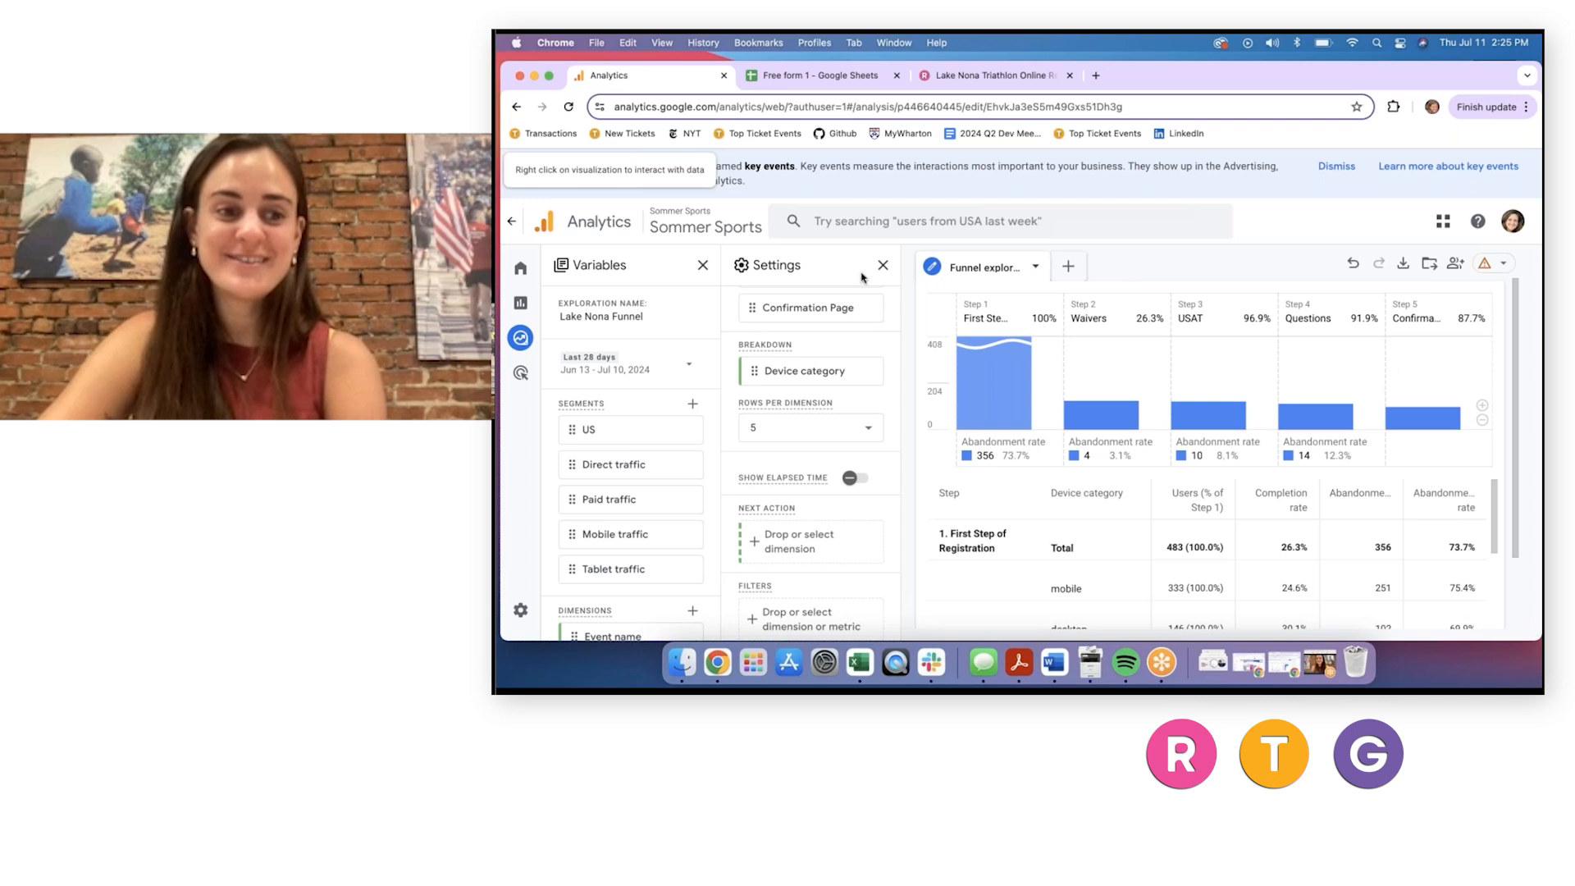
Open the Items Purchased exploration from the Explorations list and dismiss the Welcome to Explorations message.
left_click(529, 340)
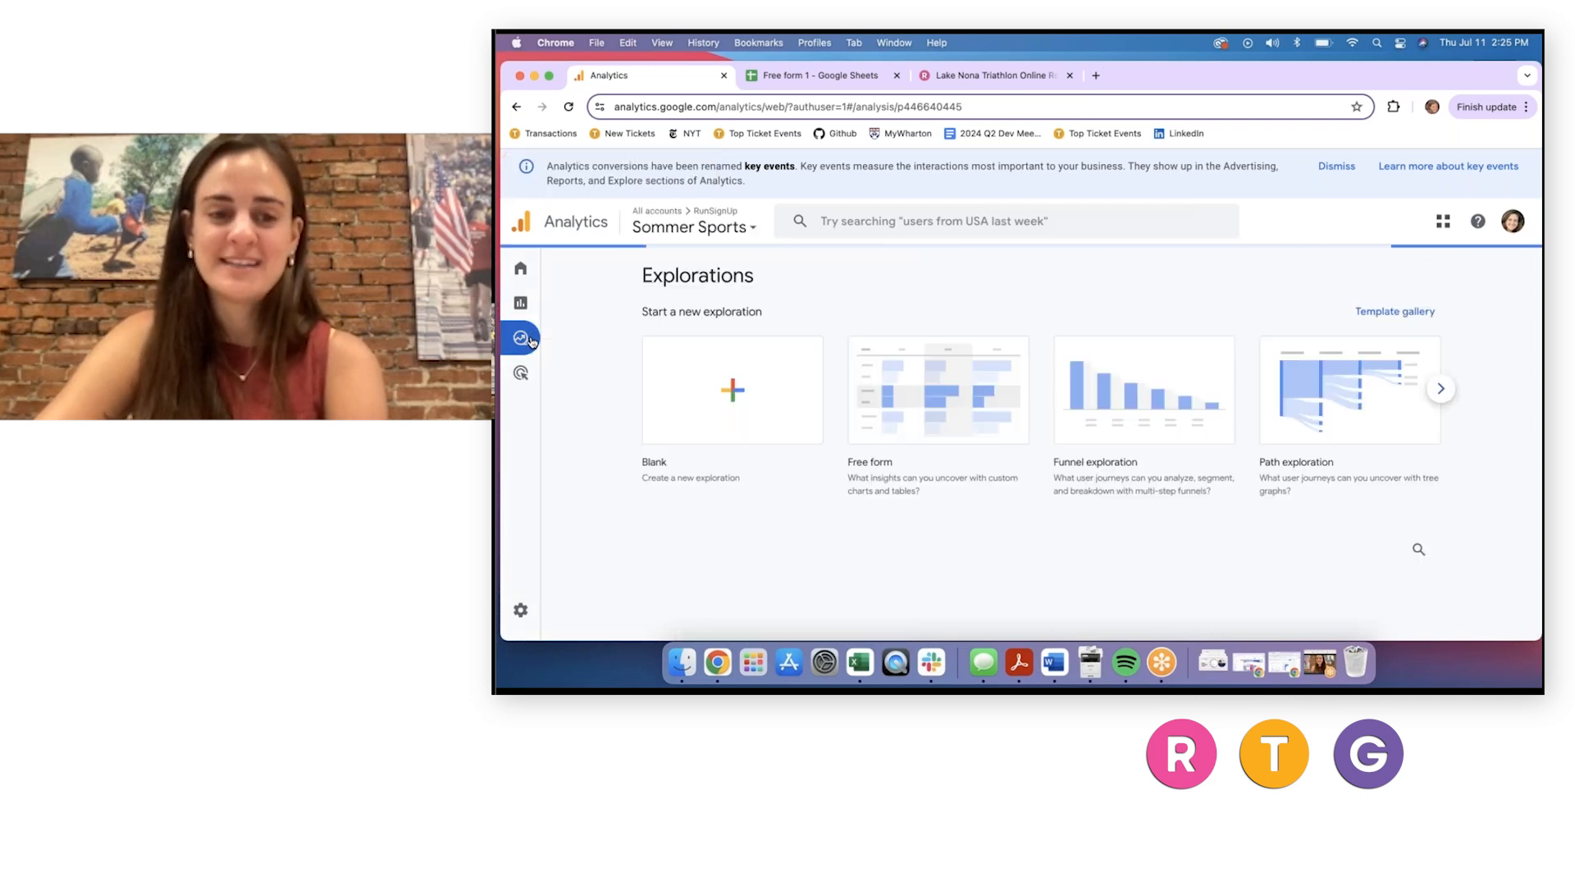
scroll(775, 499, "down", 4)
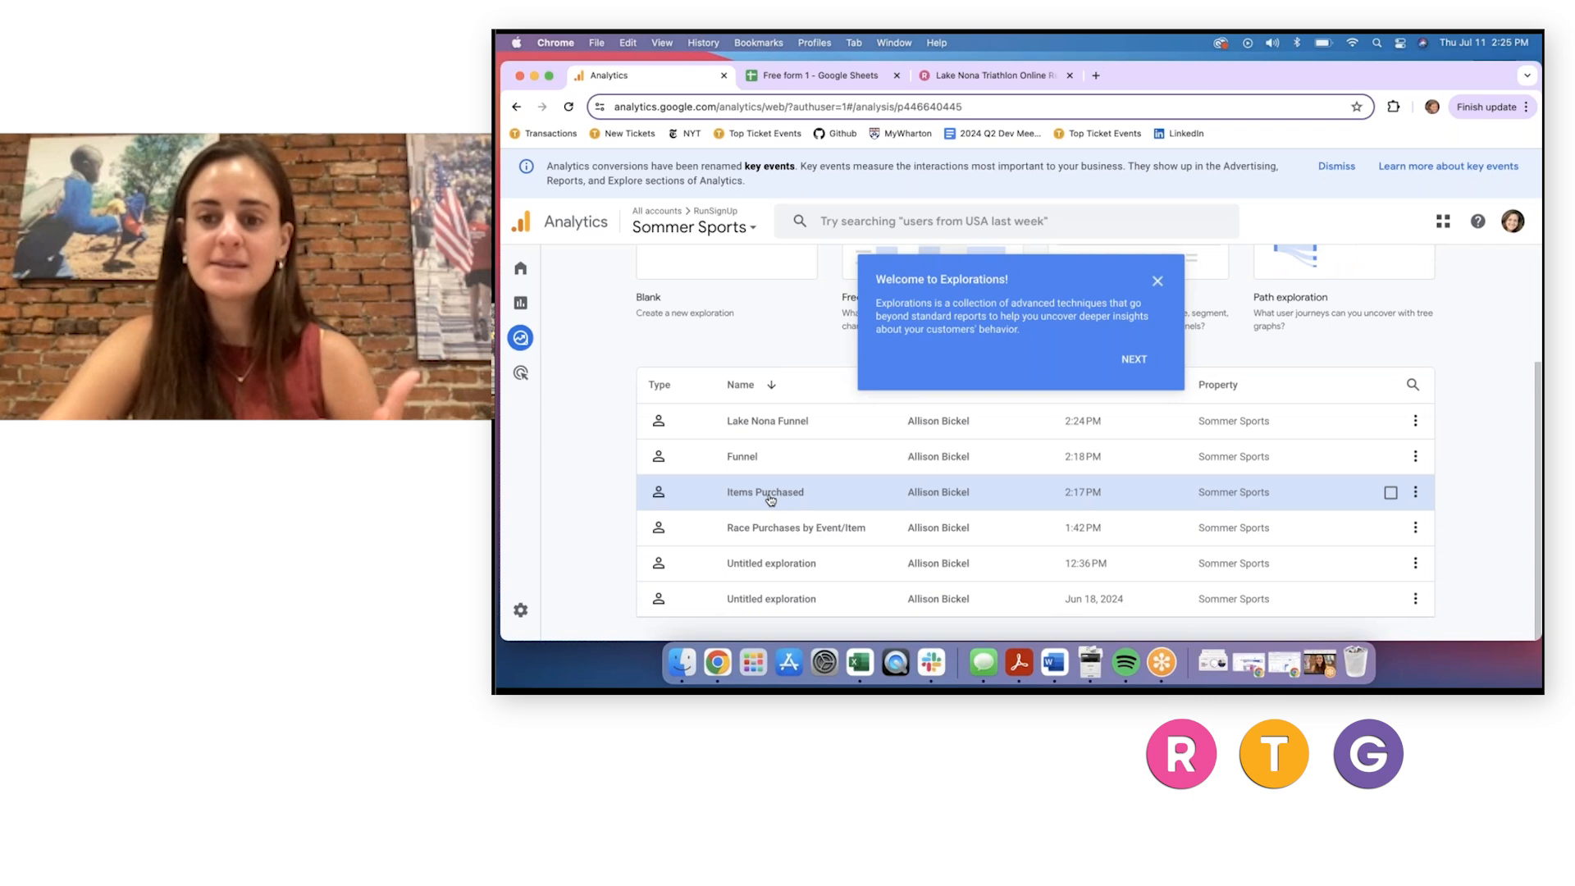
left_click(771, 494)
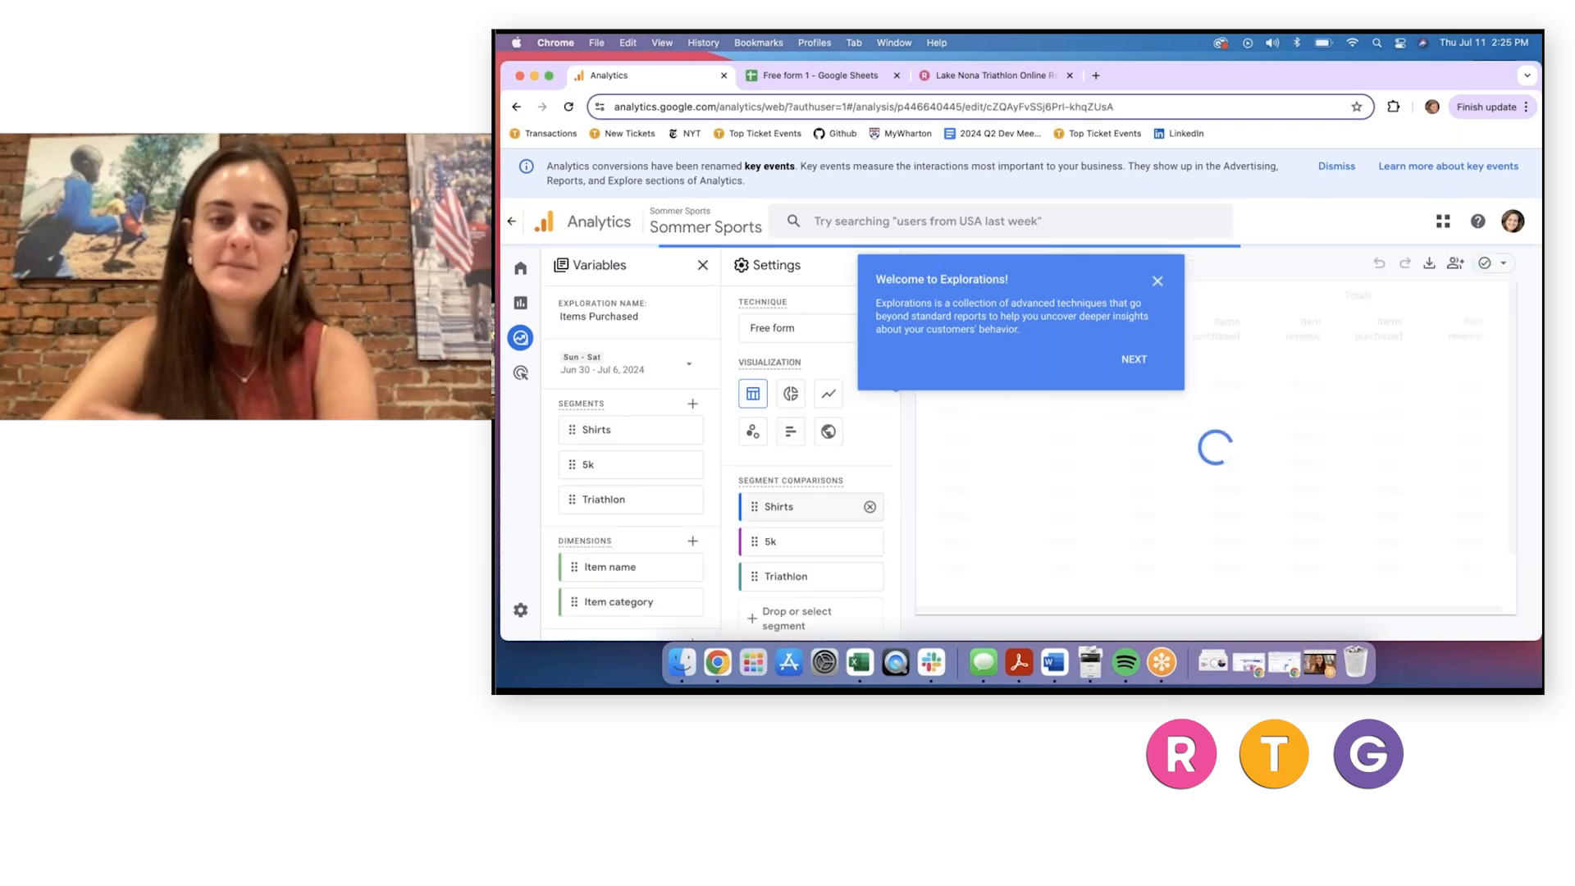
left_click(1159, 282)
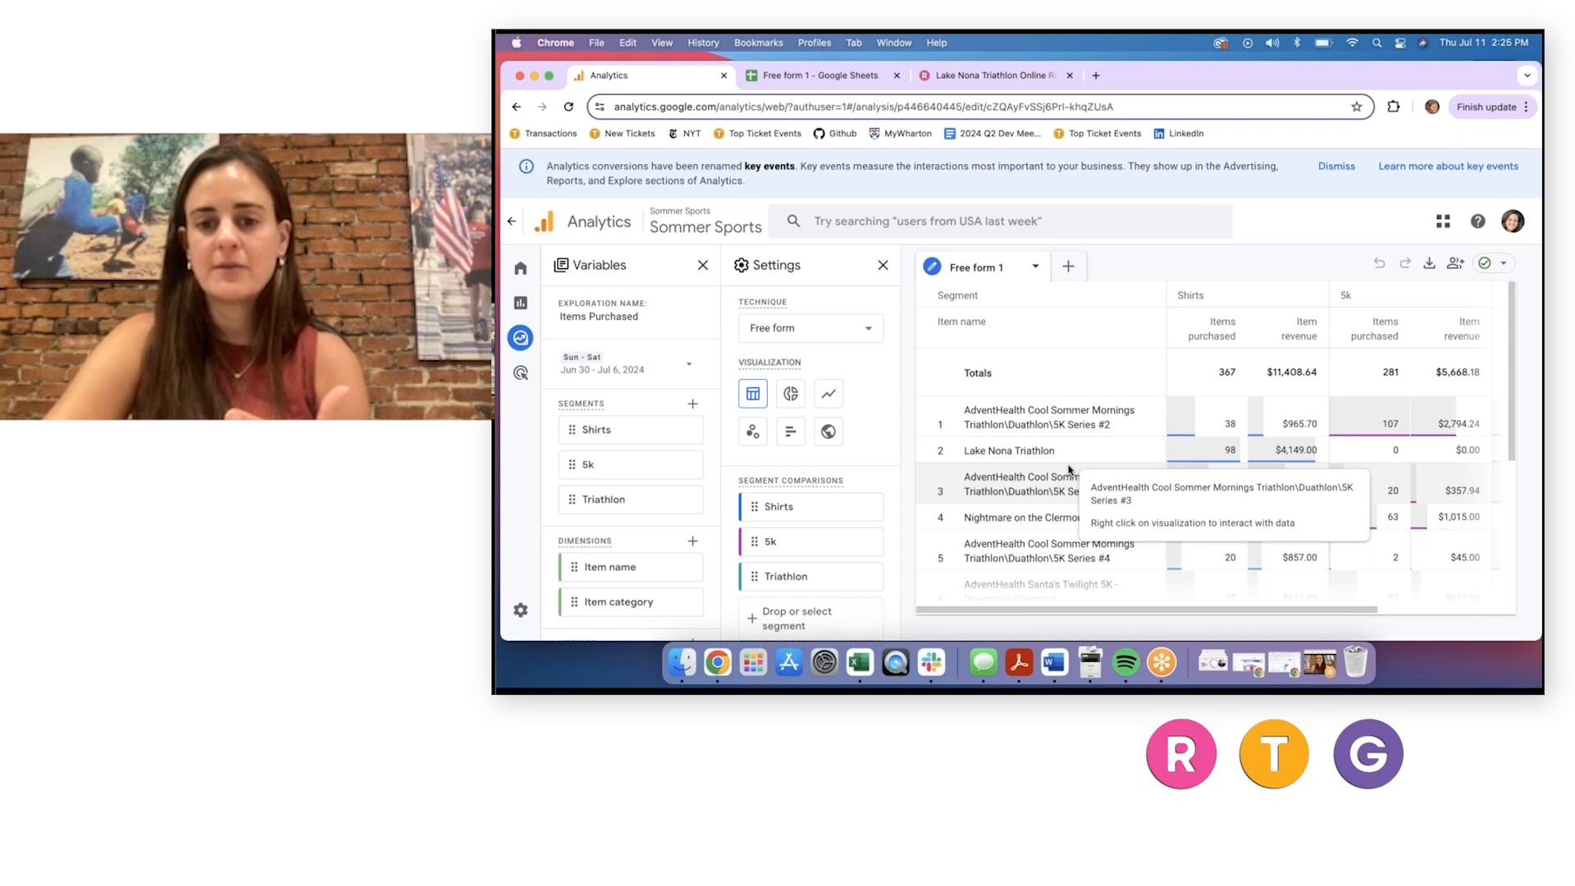
Review the Lake Nona Funnel exploration from the Explorations list and return to the list.
mouse_move(534, 339)
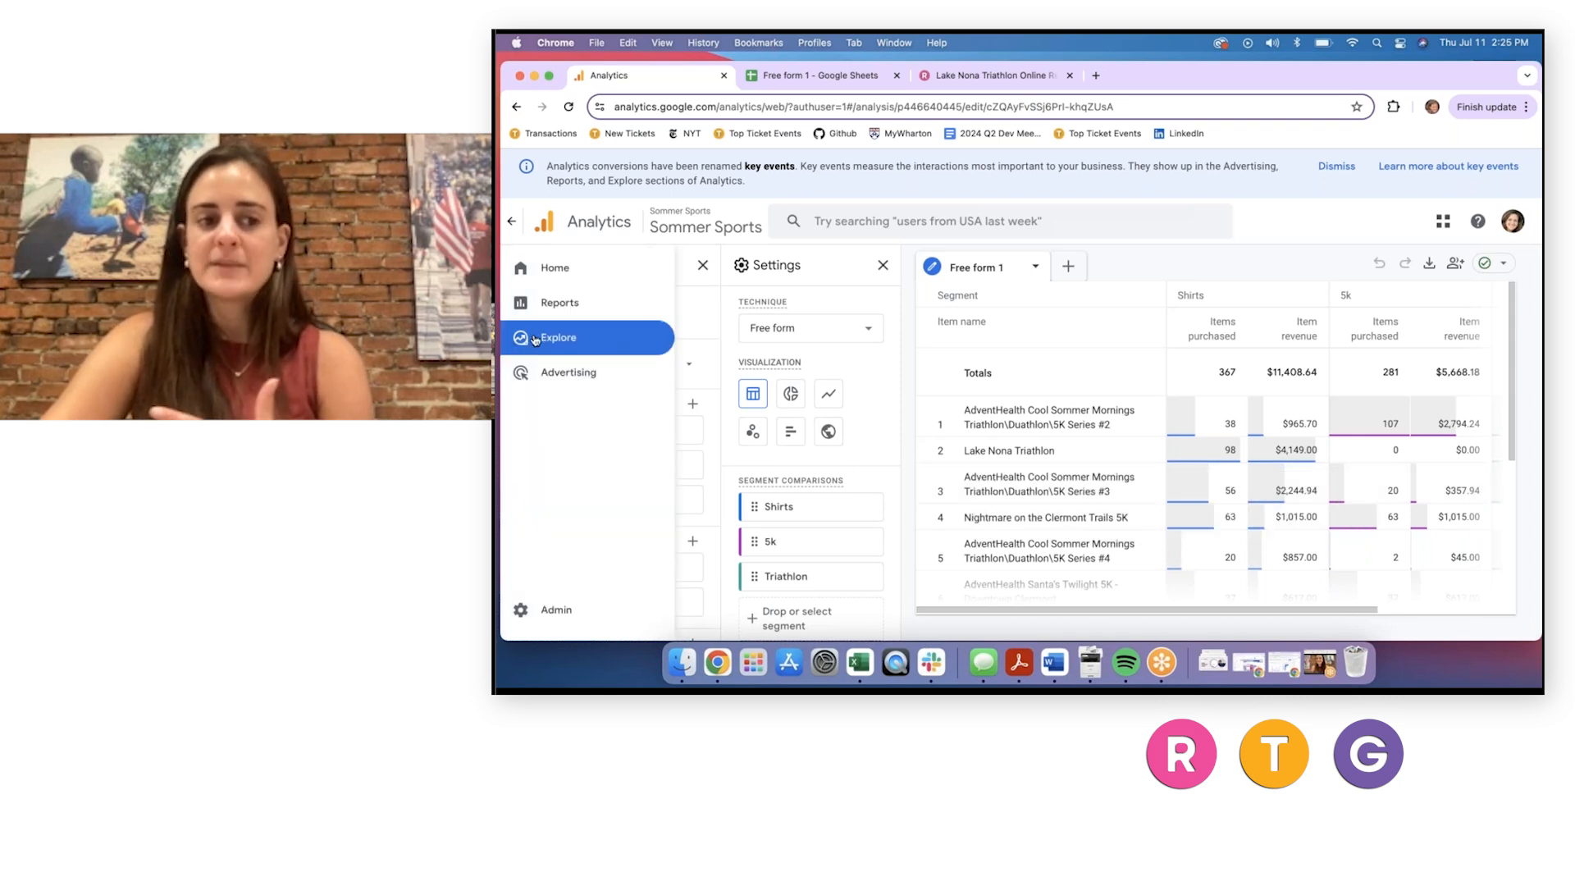
left_click(600, 339)
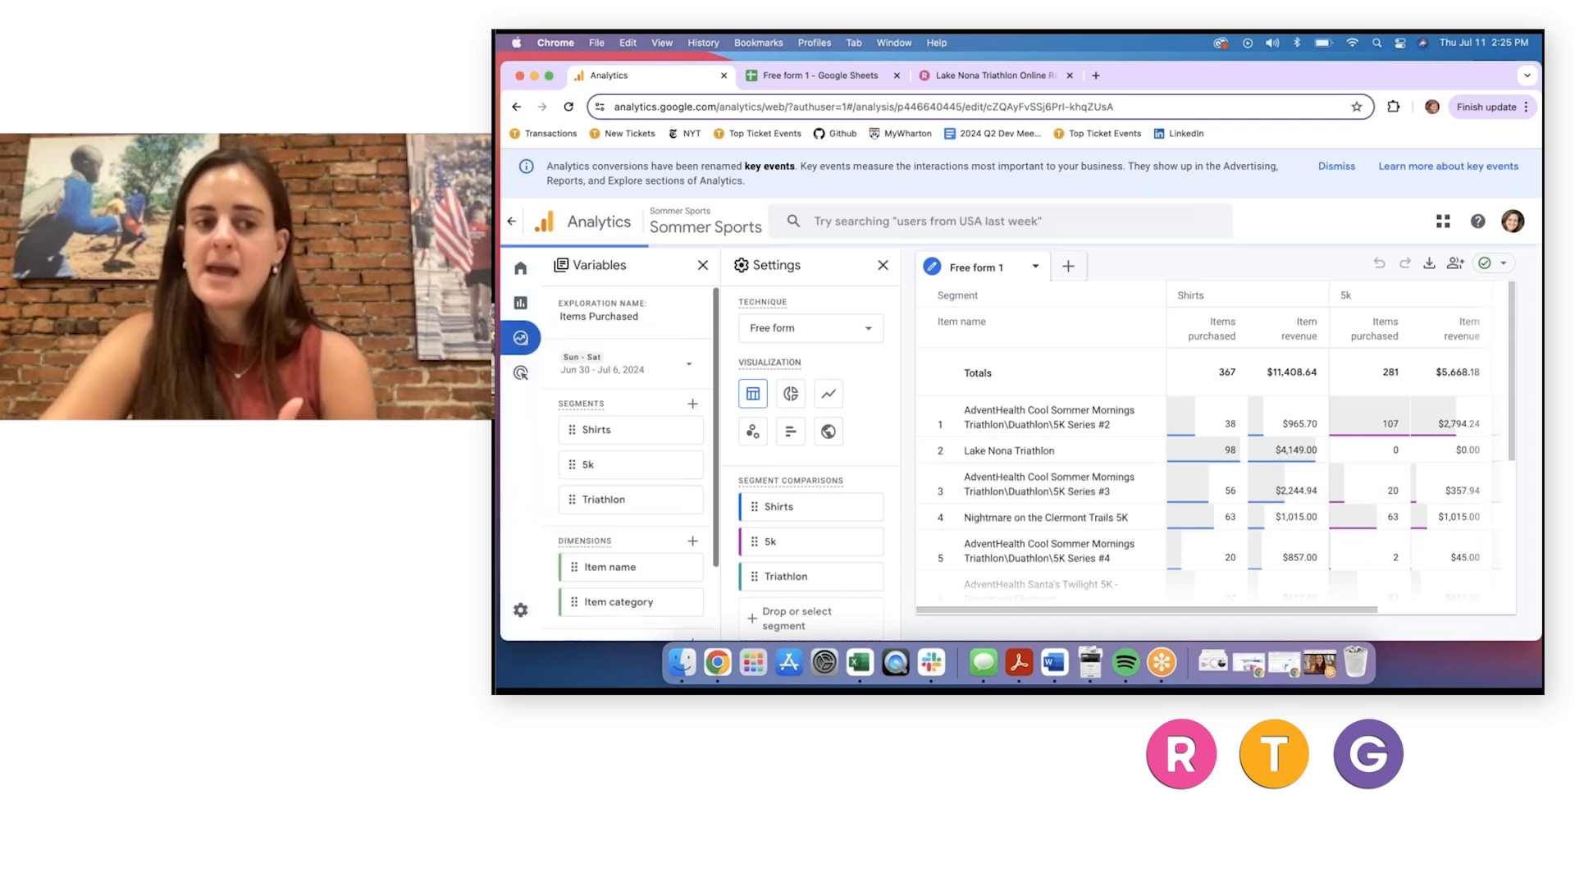
scroll(867, 568, "down", 2)
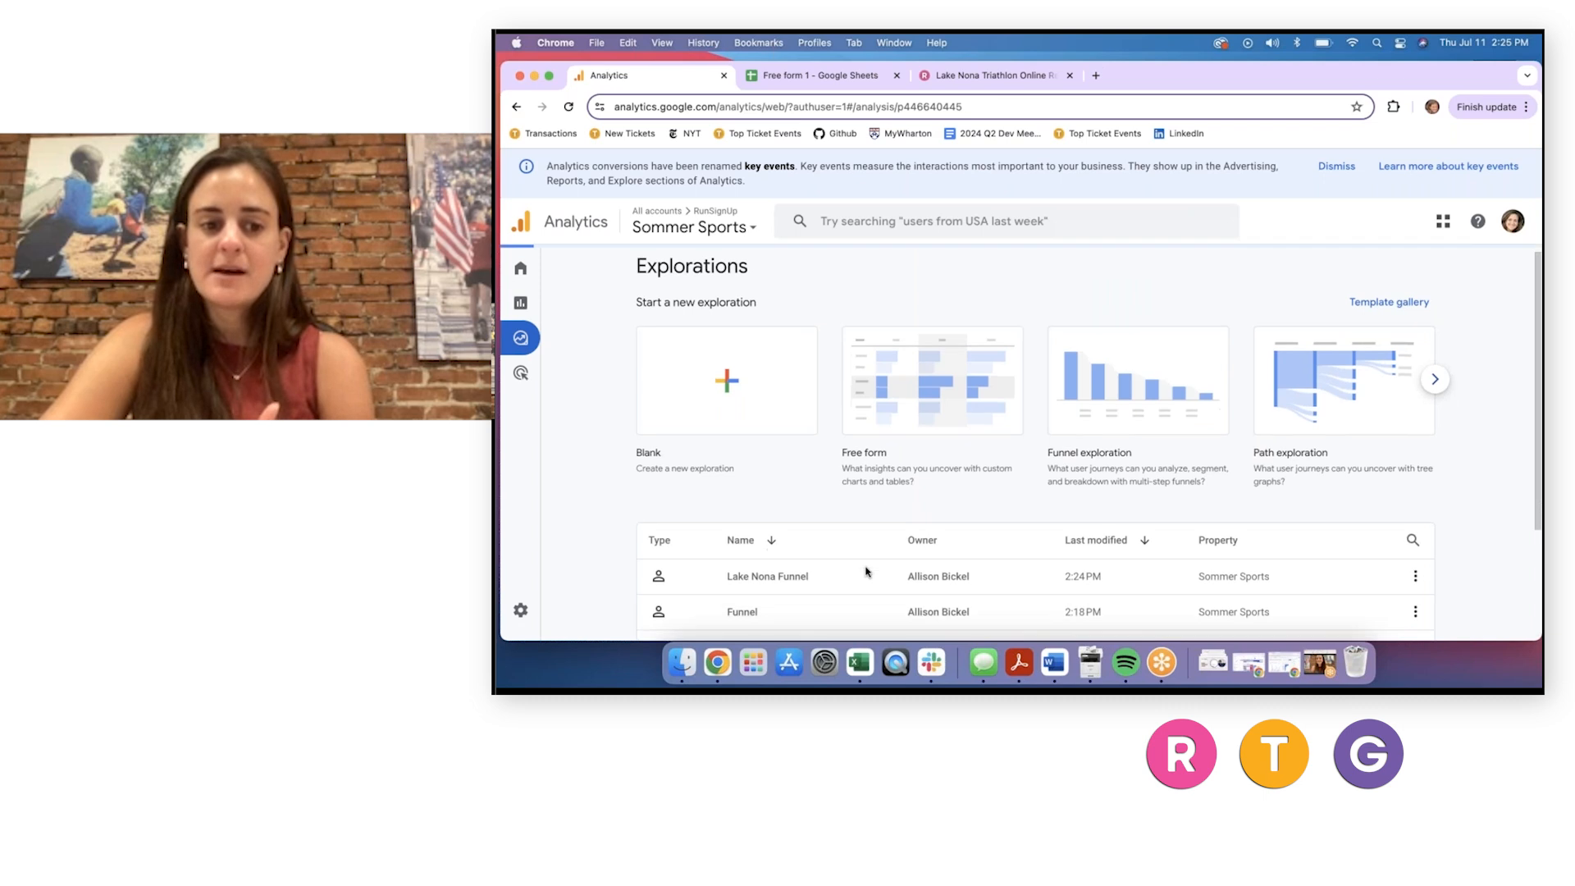
left_click(952, 501)
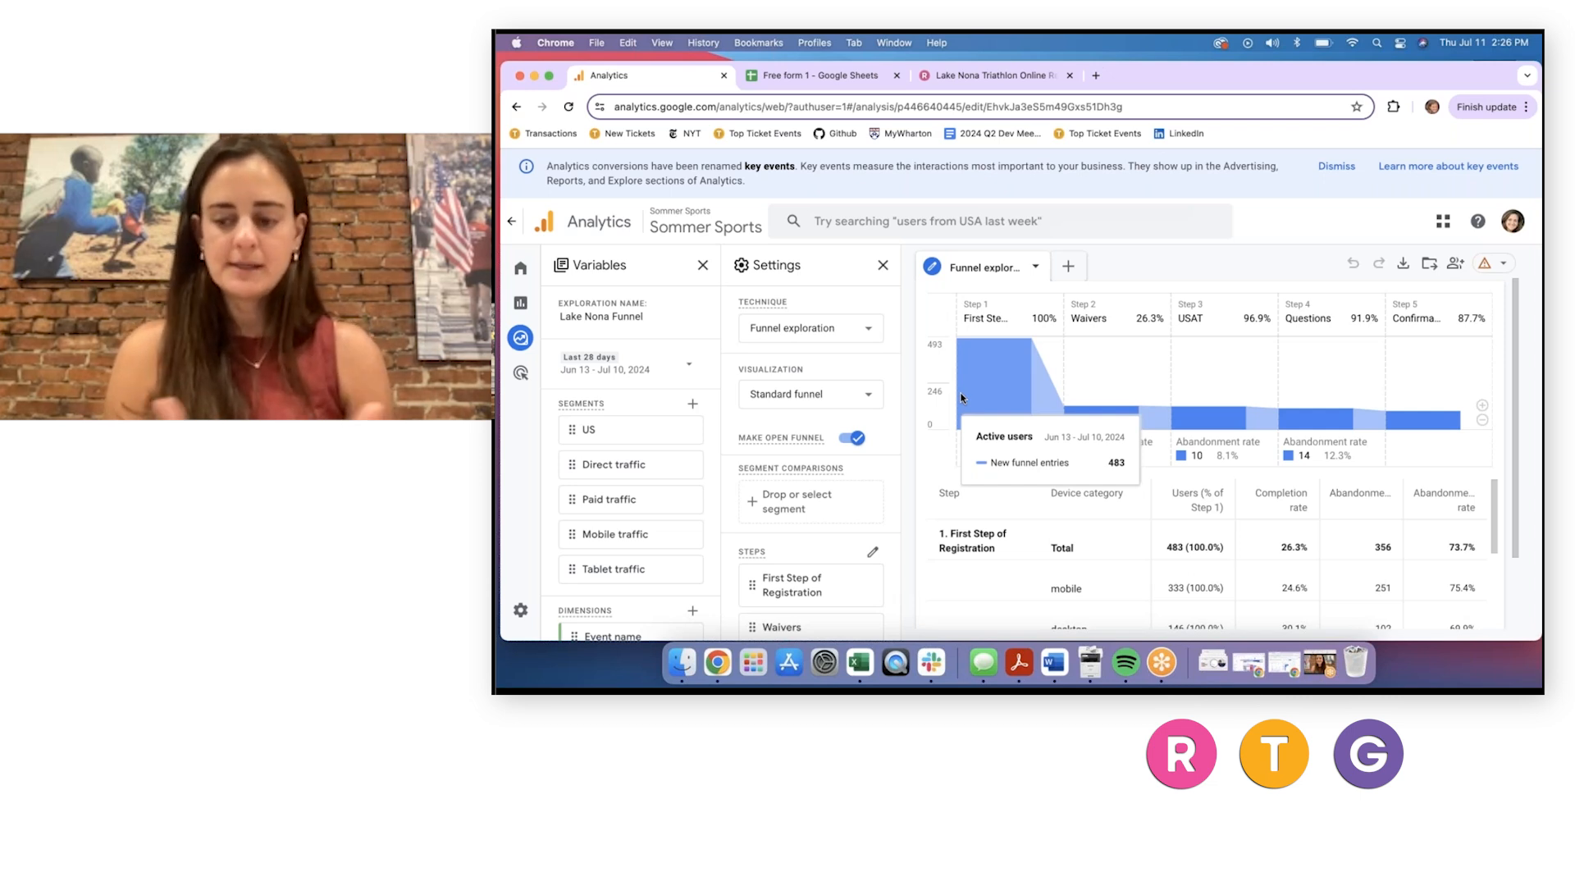
left_click(520, 337)
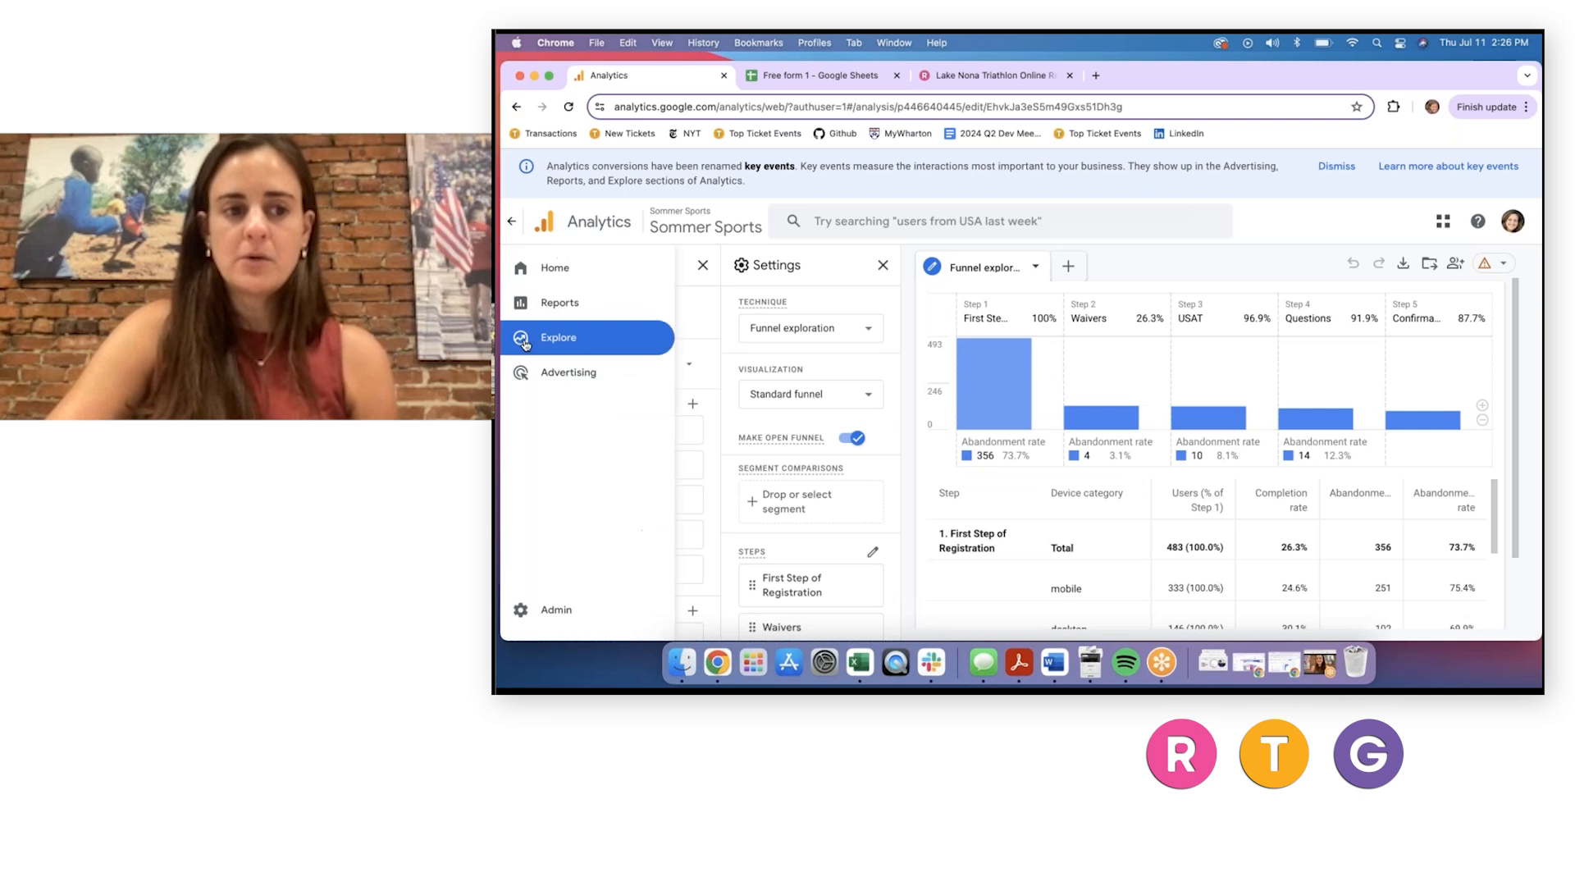
scroll(917, 524, "down", 2)
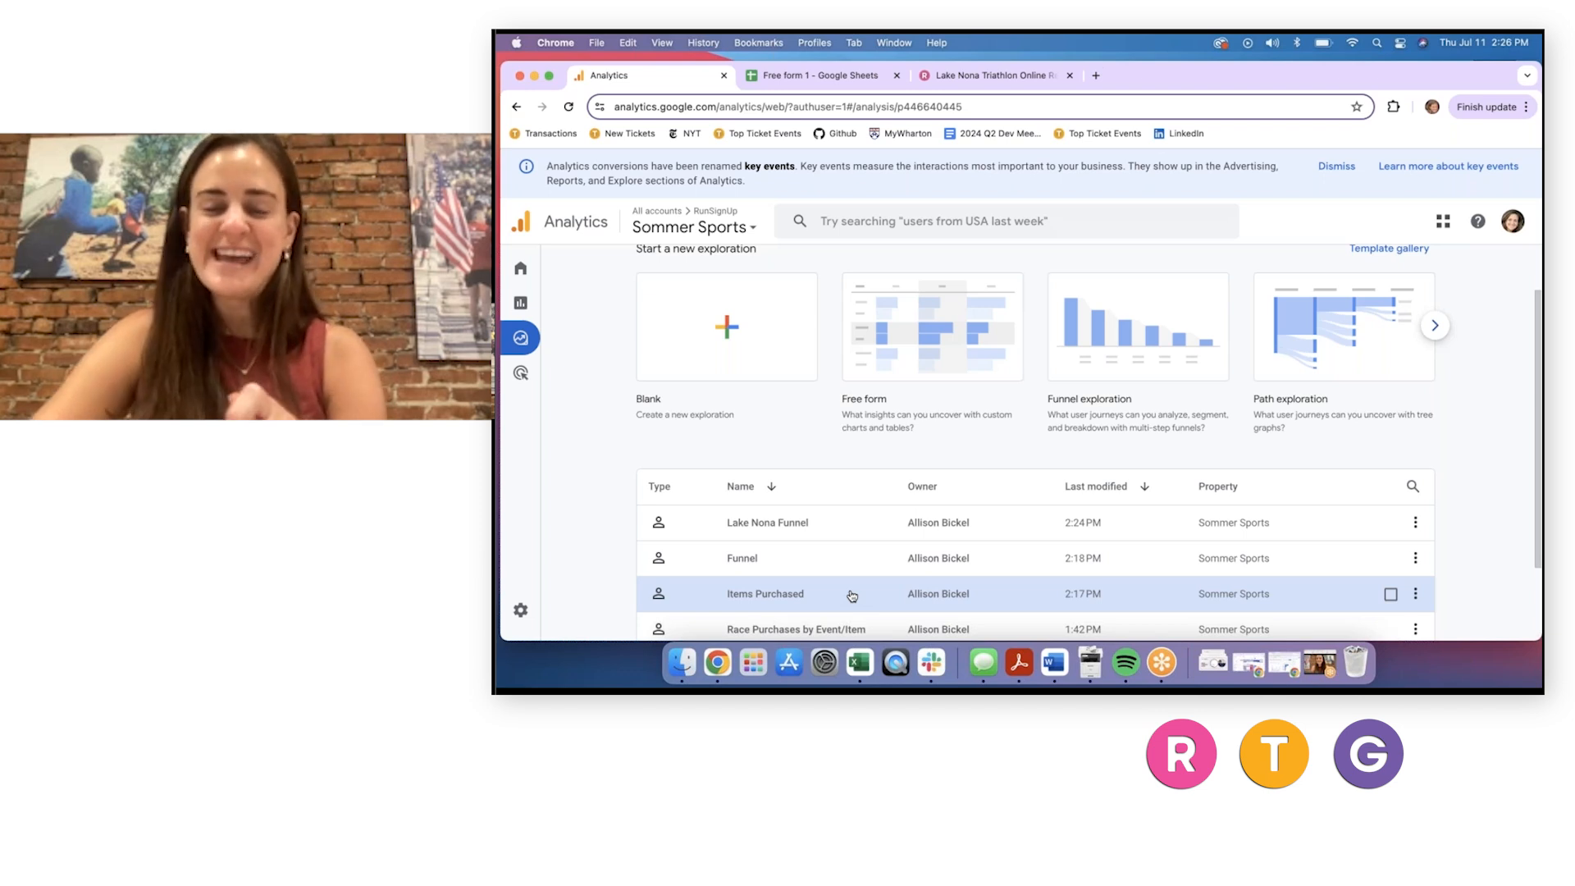
Switch to the Lake Nona Triathlon registration page and highlight the raceId and track values in its URL.
left_click(977, 77)
left_click(975, 107)
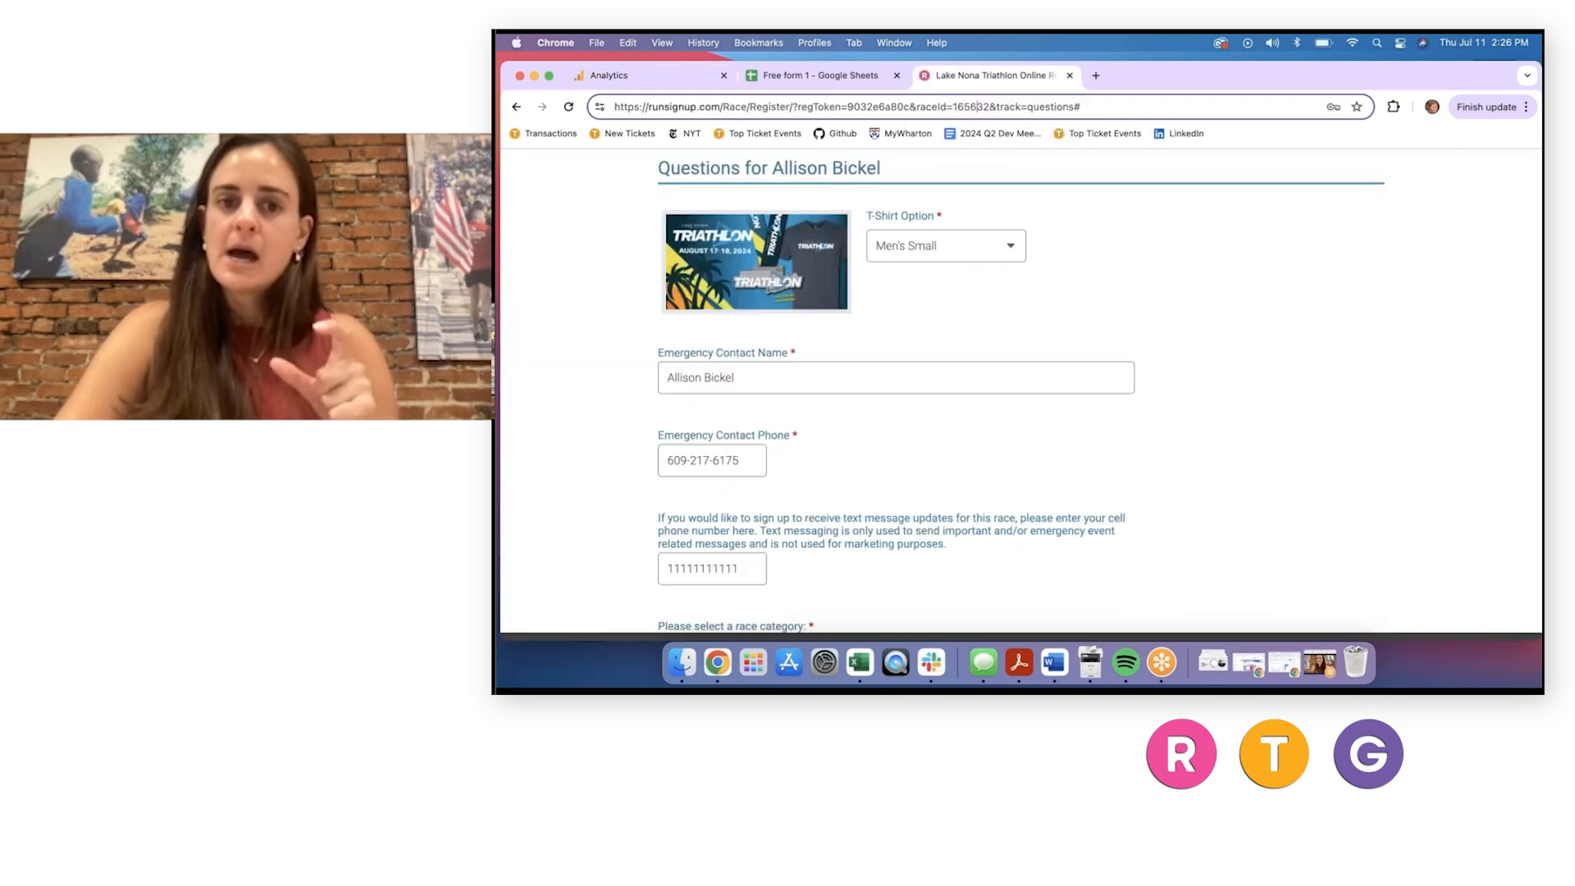
double_click(972, 106)
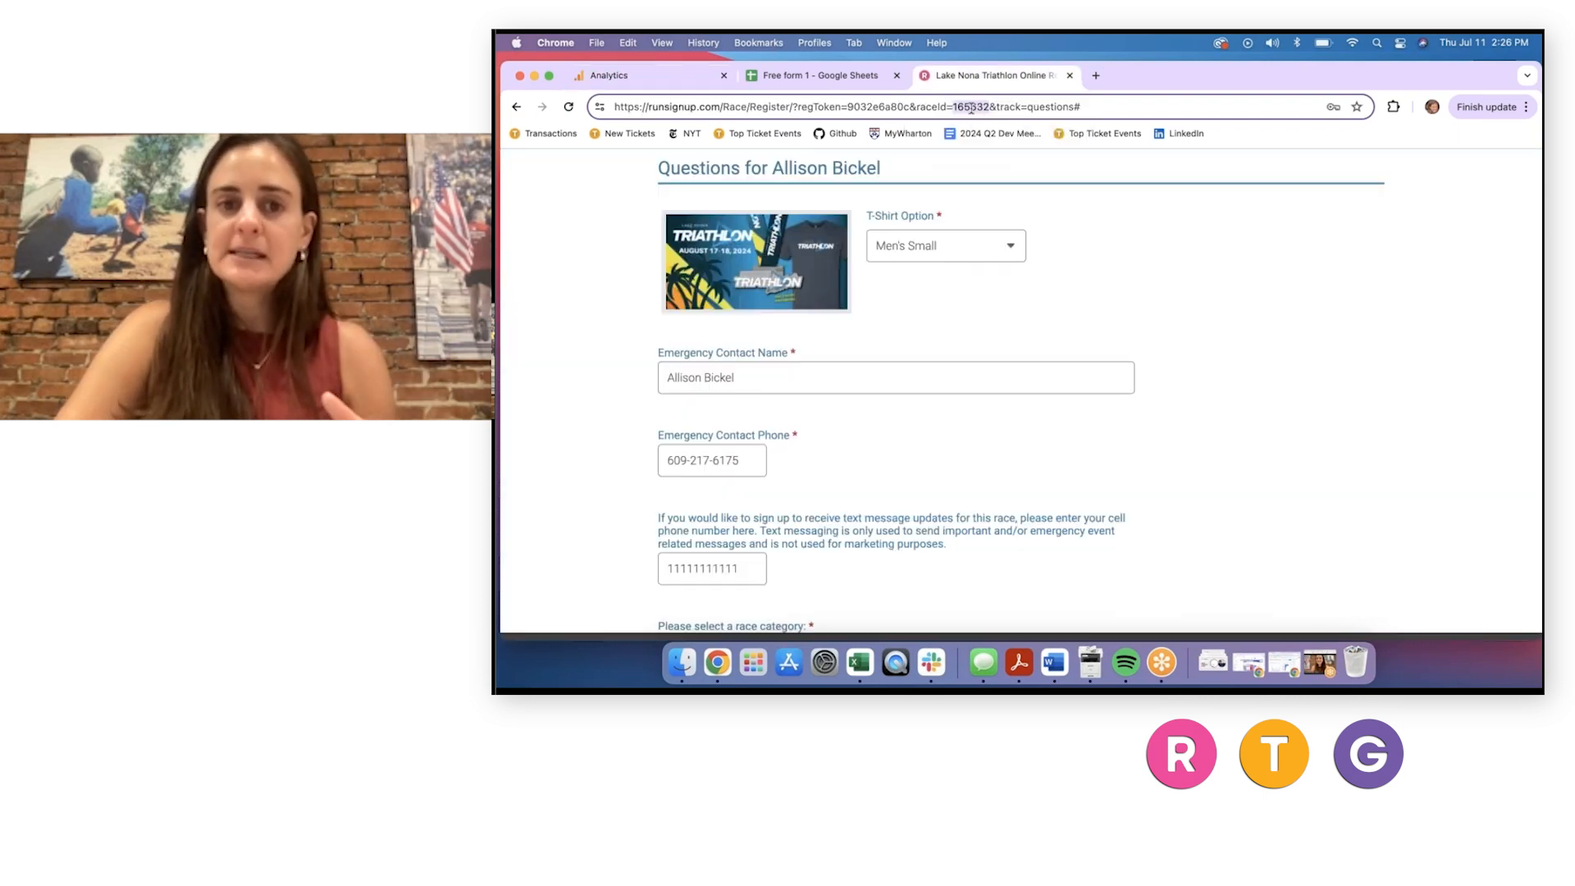
left_click(1057, 110)
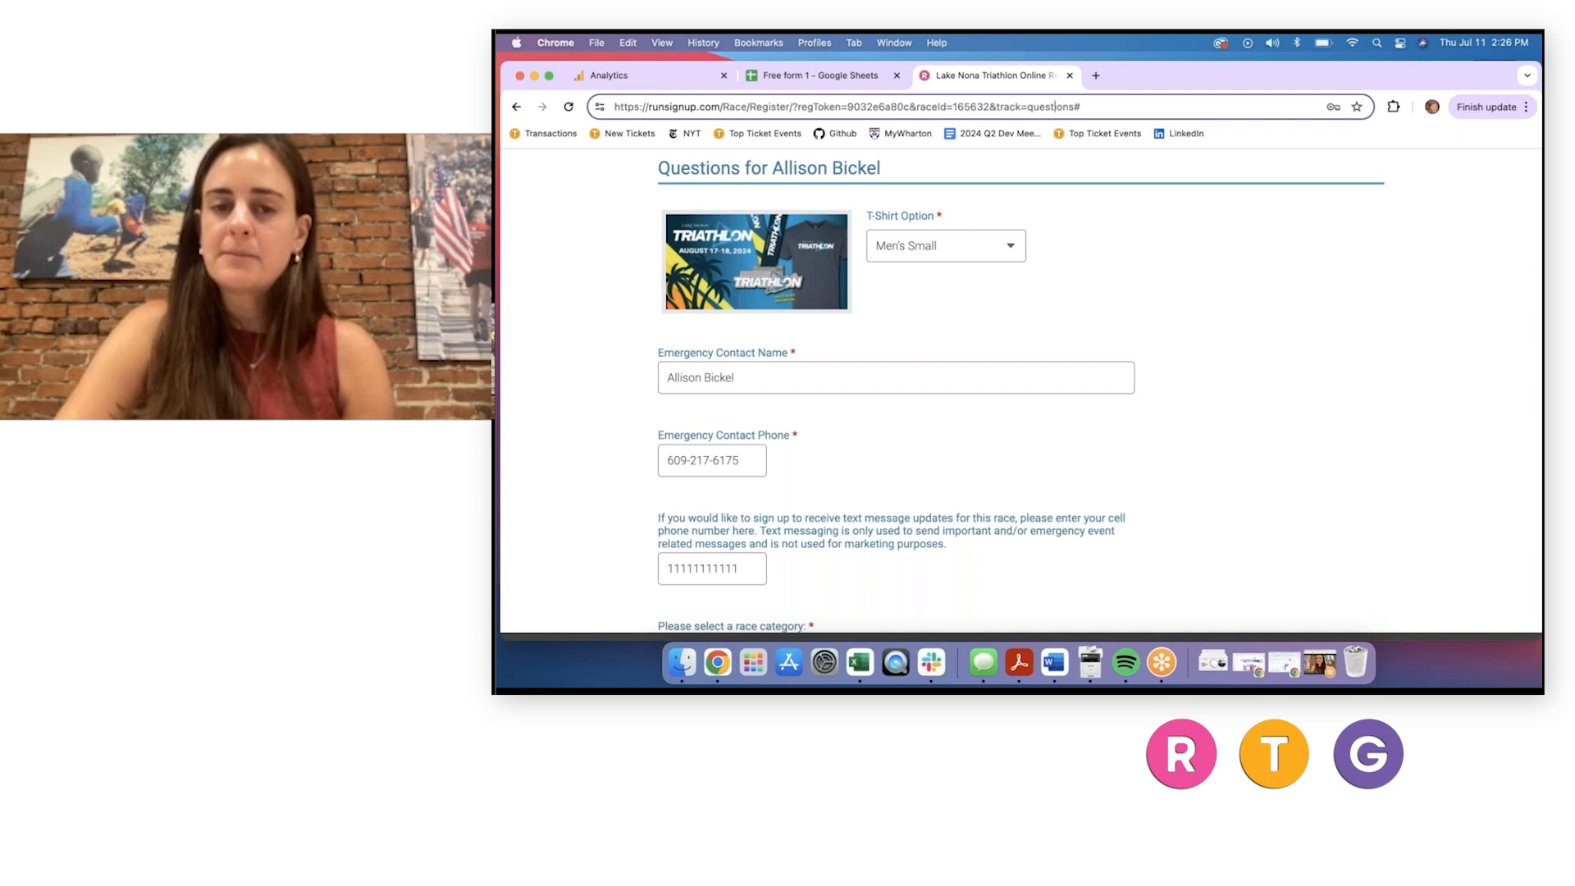
double_click(1032, 107)
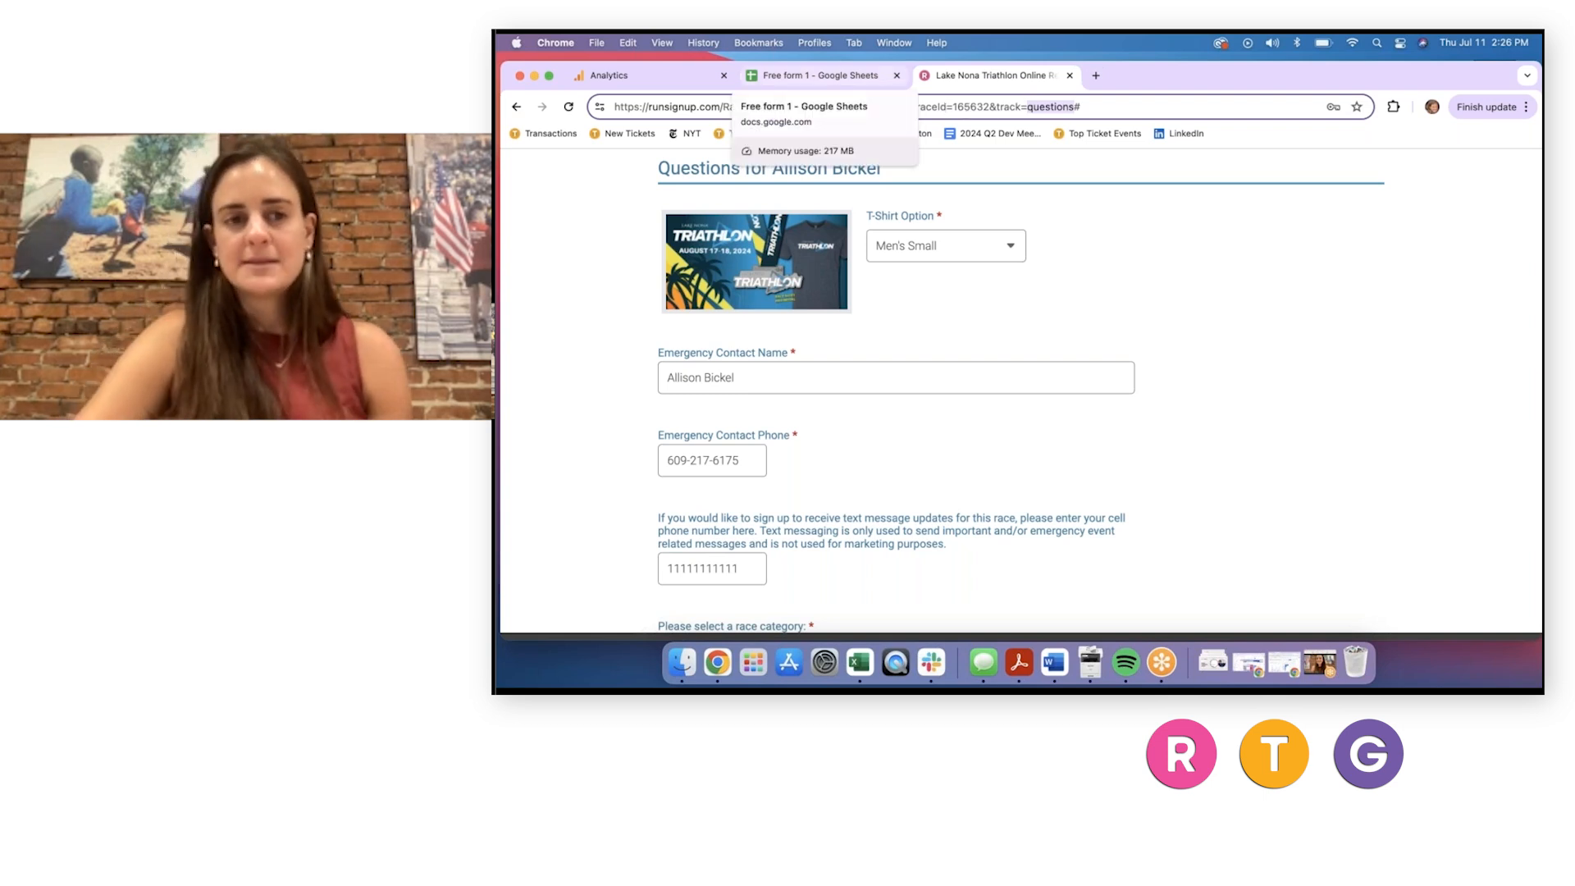
Review the exported Free form 1 spreadsheet in Google Sheets, and open the Home page in Analytics for Sommer Sports.
left_click(637, 78)
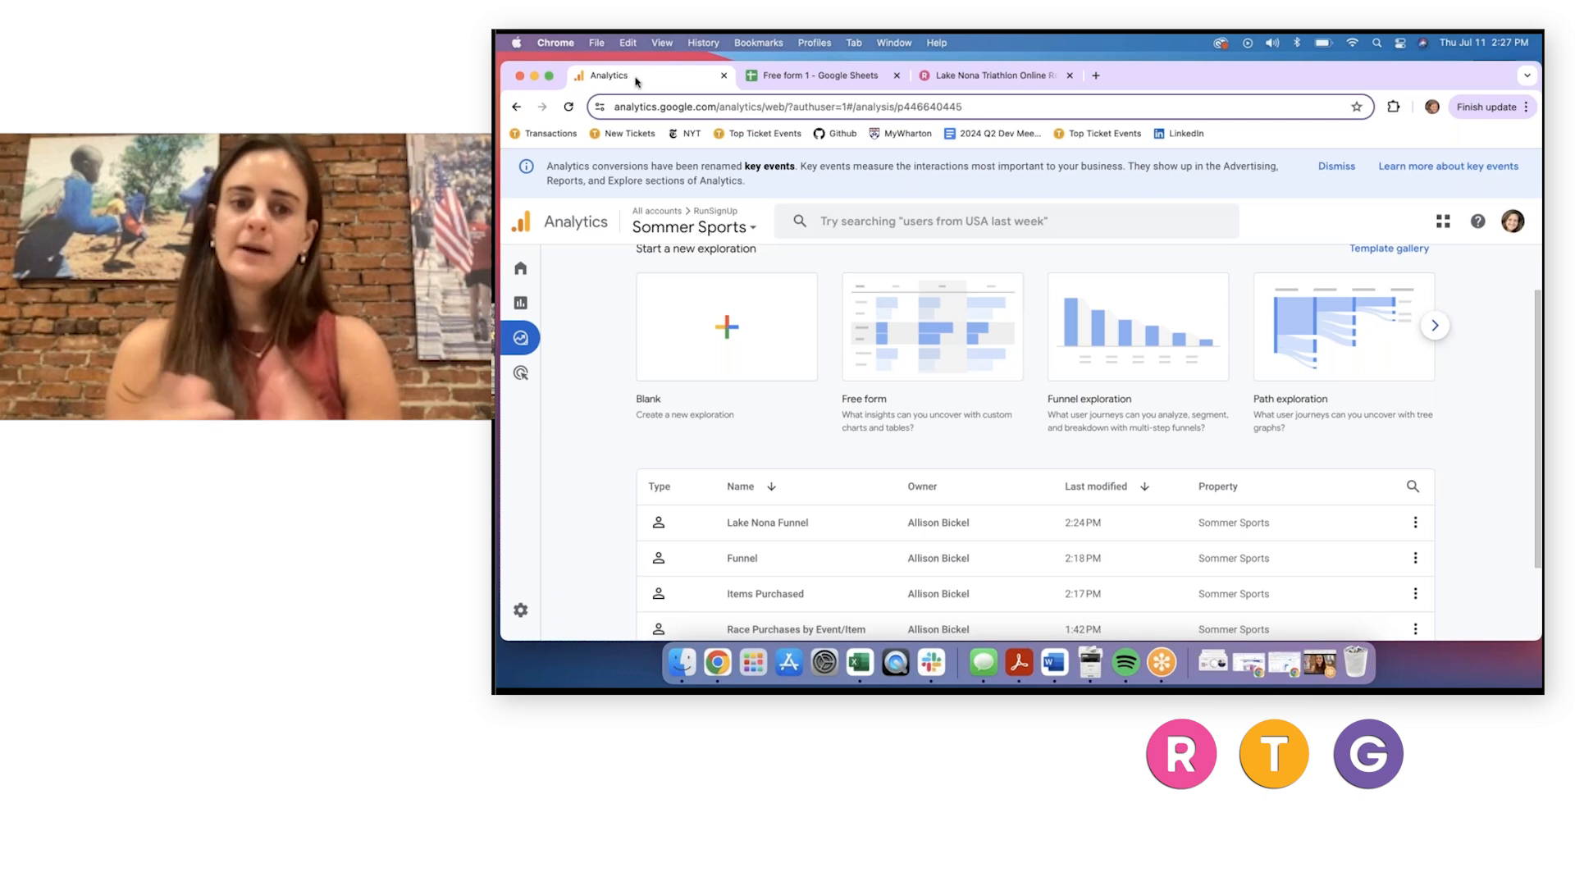
left_click(788, 75)
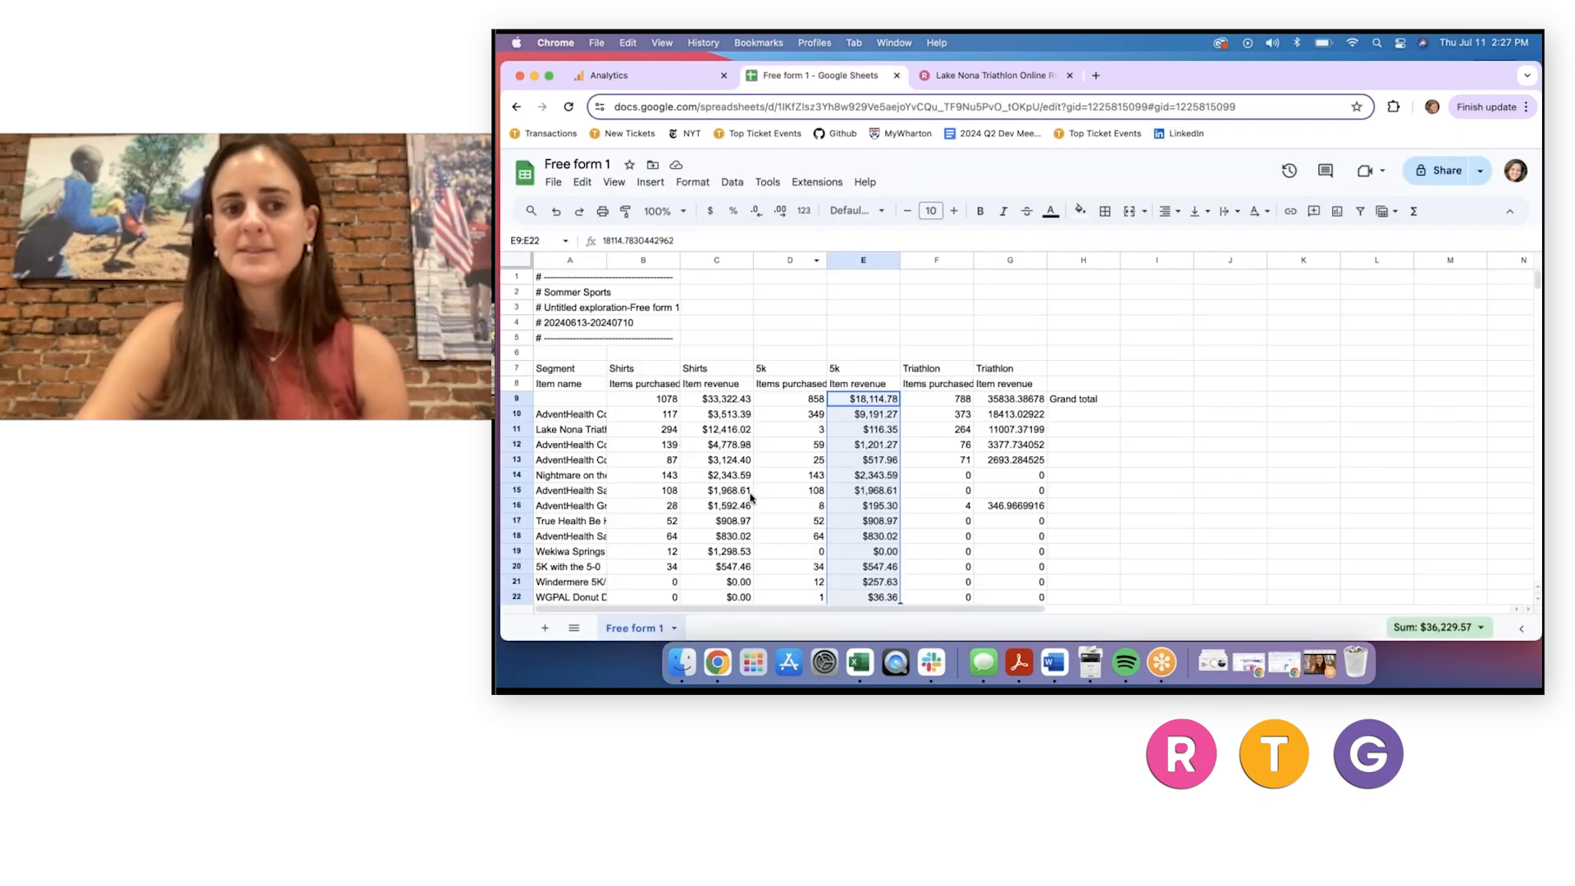
left_click(699, 82)
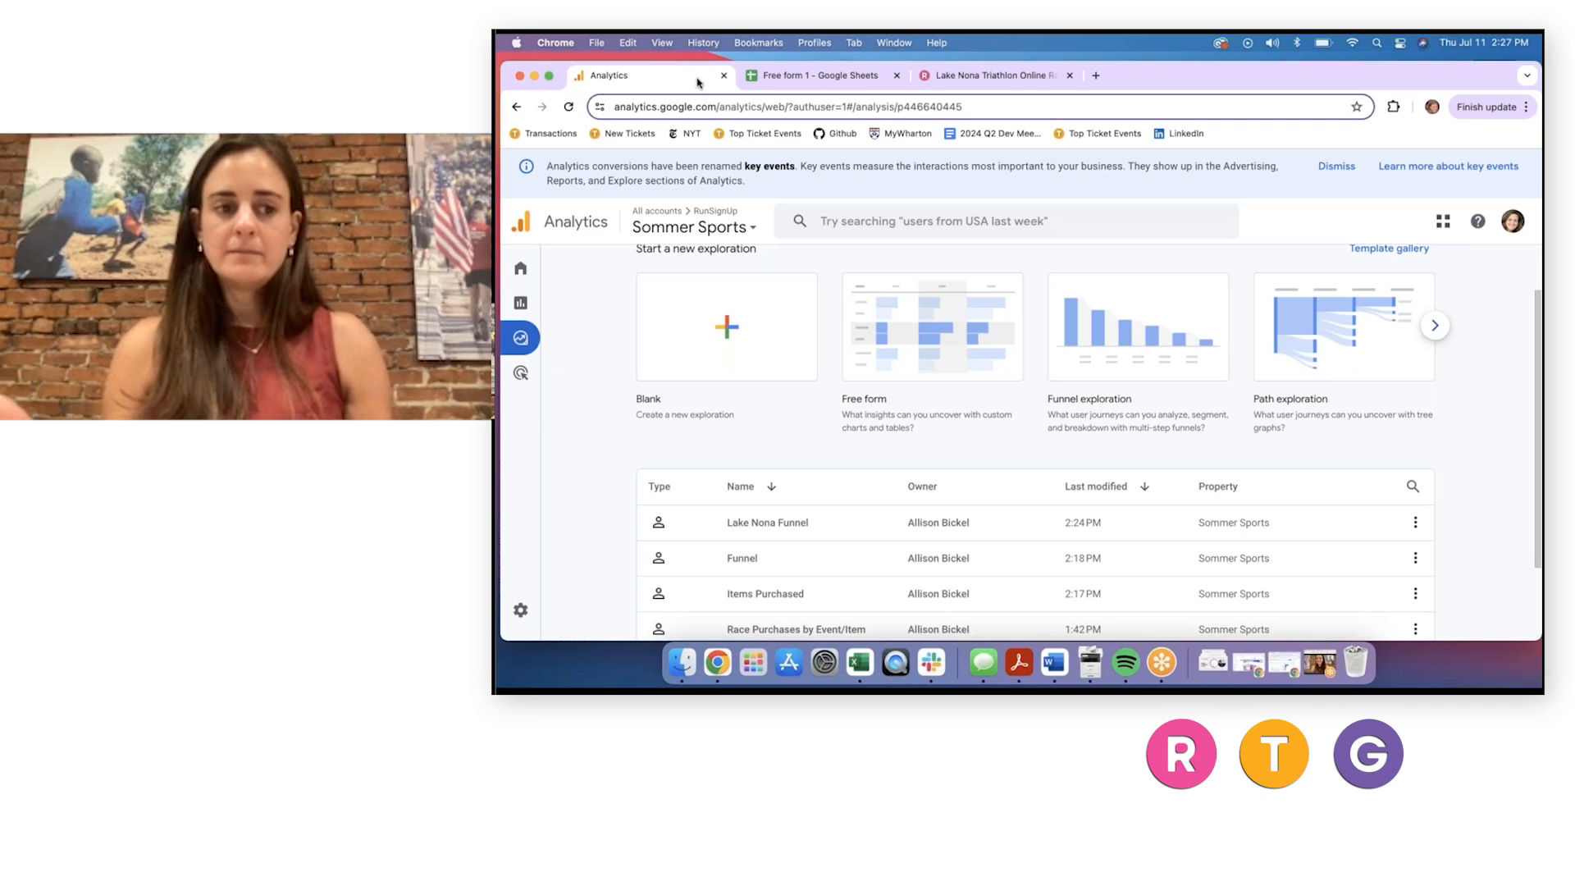
mouse_move(640, 340)
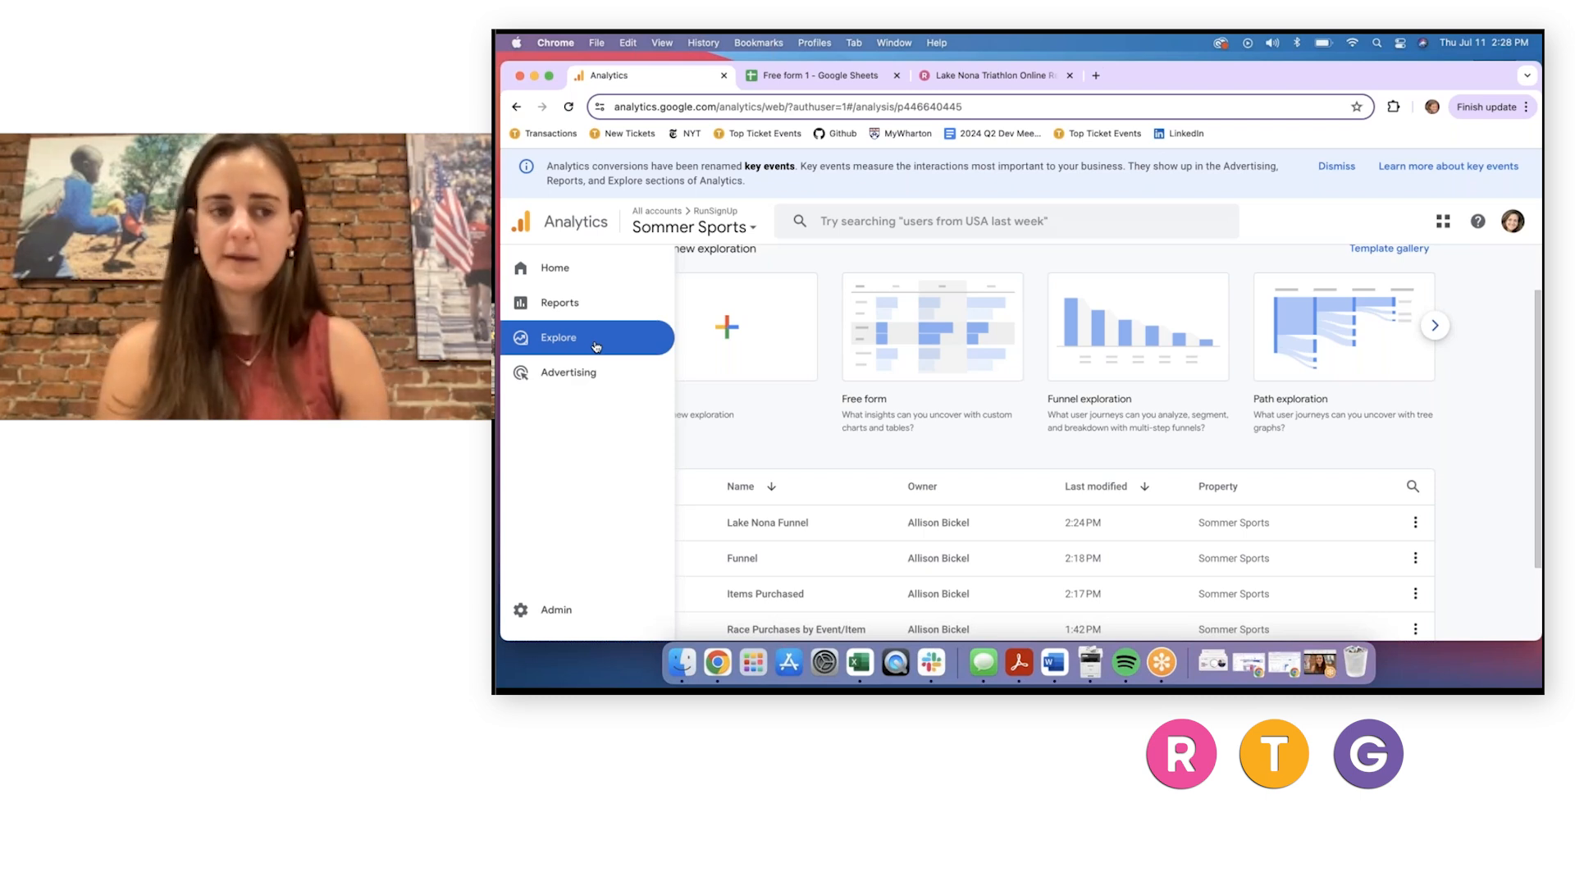
left_click(558, 273)
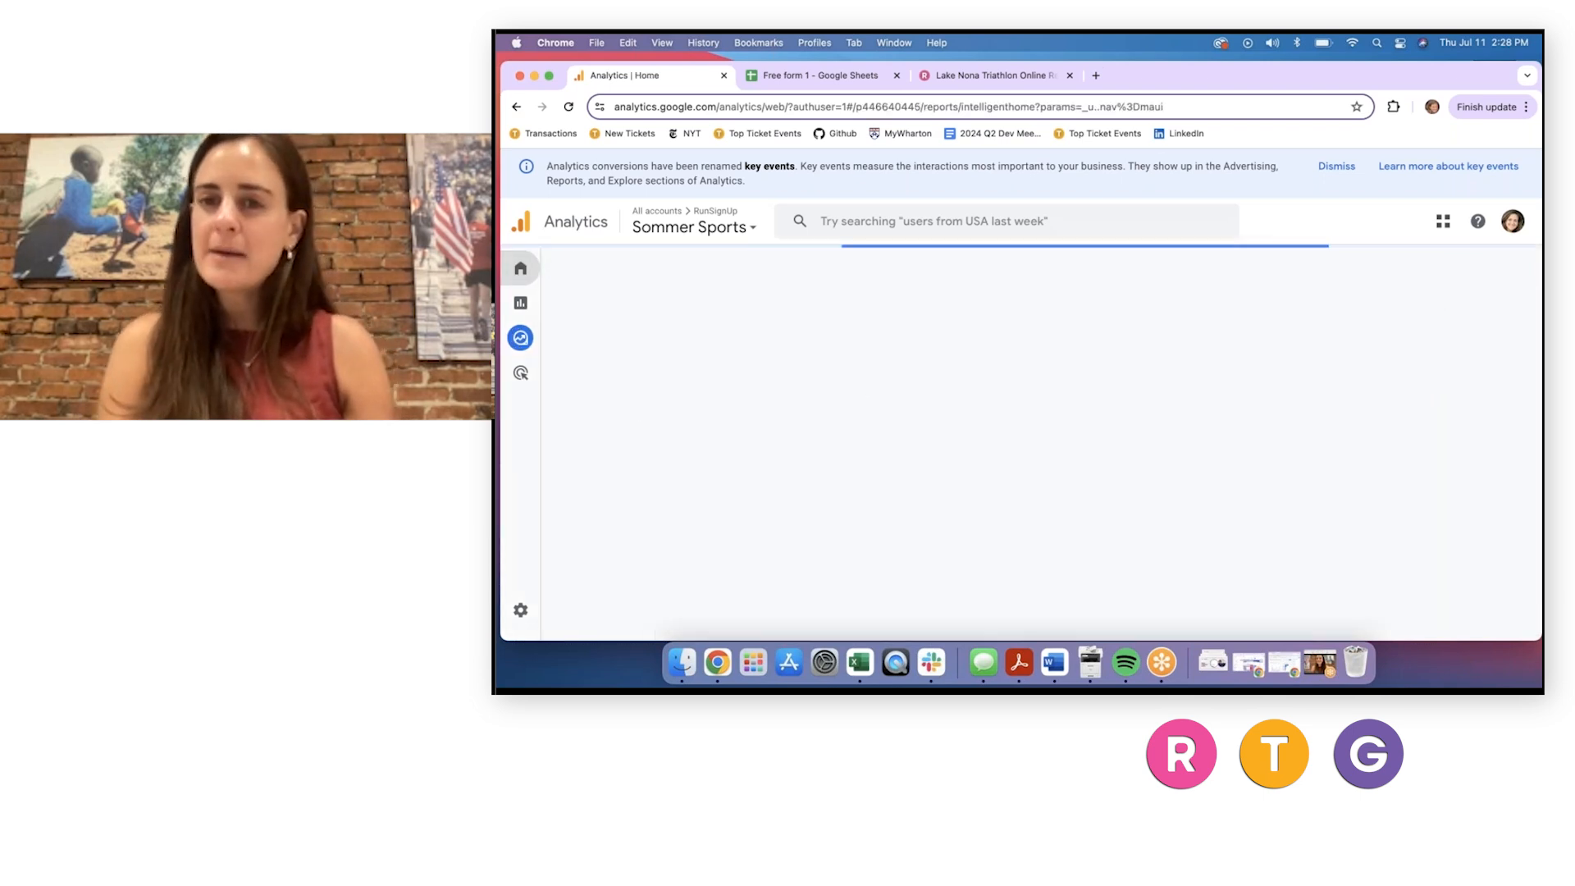